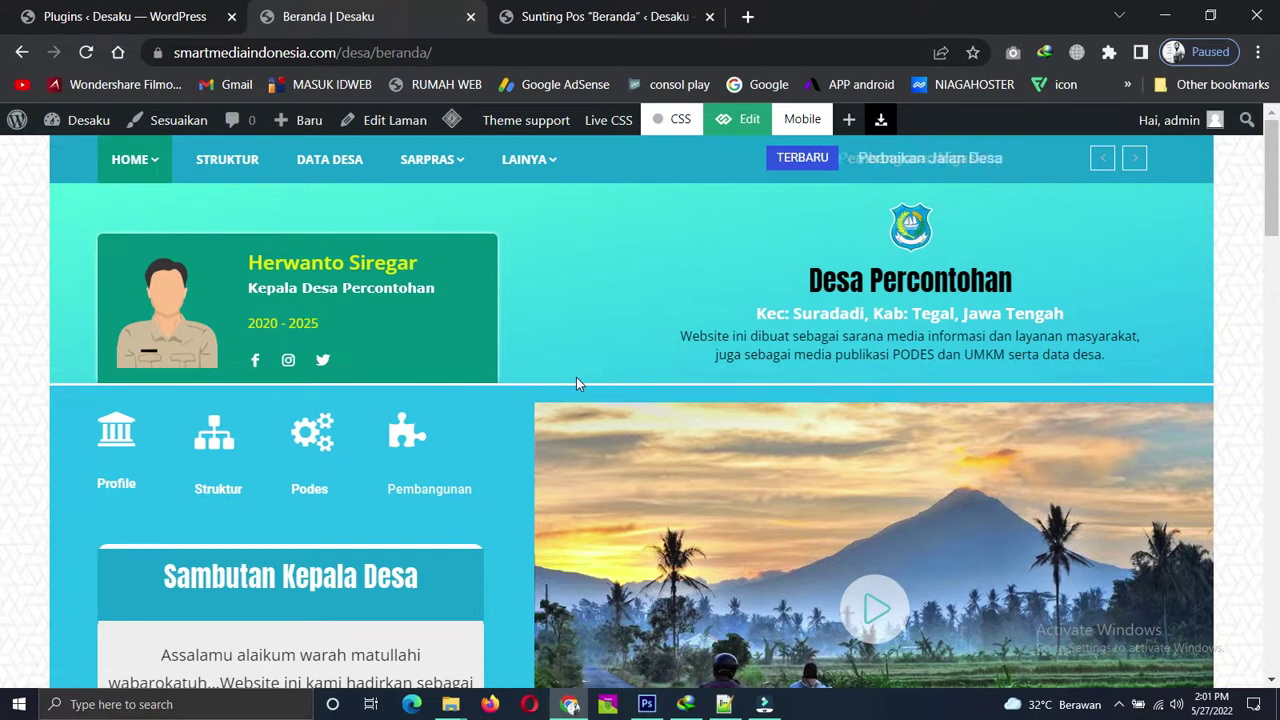
# Switch the front end to the Tema 3 home layout from the HOME dropdown.
pyautogui.scroll(-6, 652, 360)
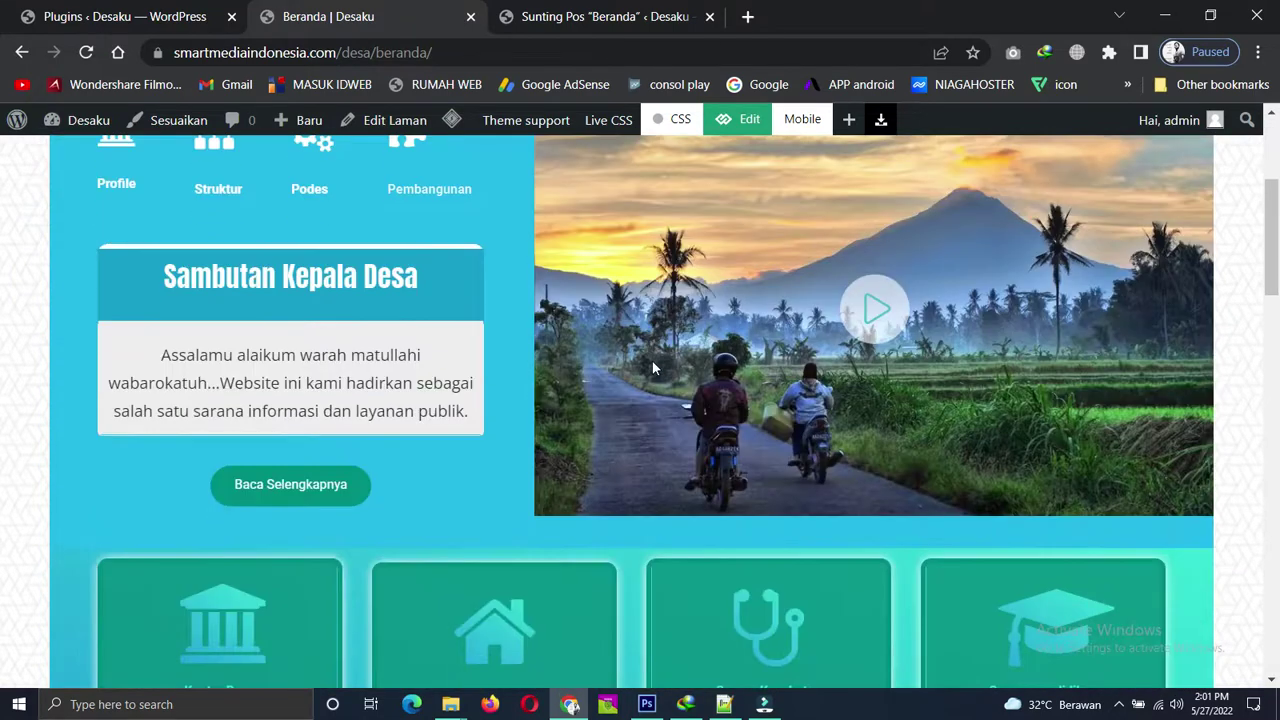
pyautogui.scroll(6, 690, 376)
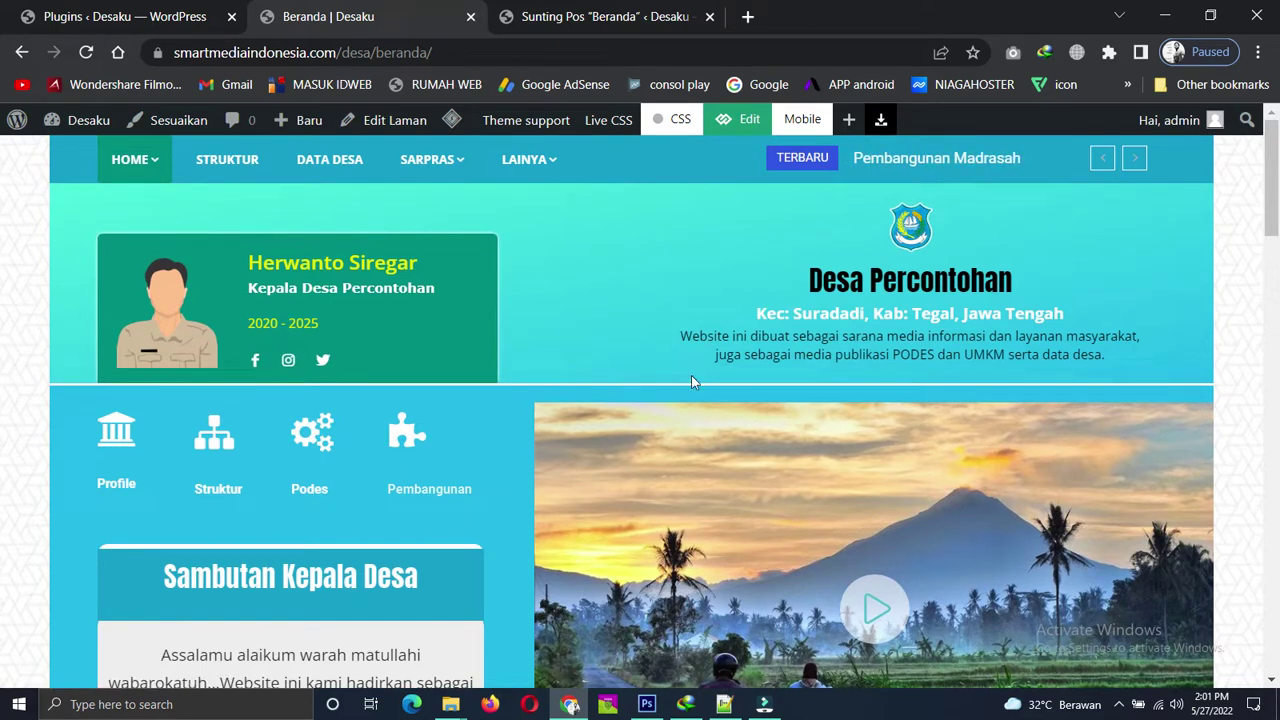
pyautogui.moveTo(132, 162)
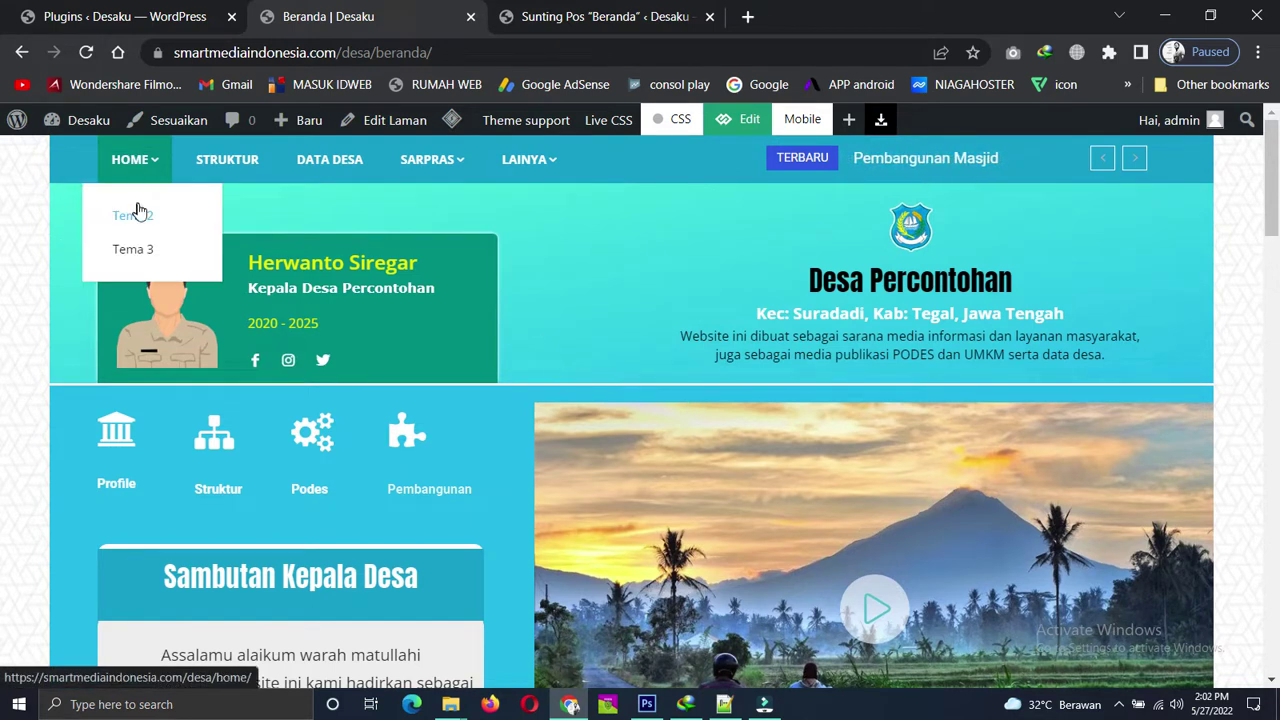
pyautogui.click(140, 251)
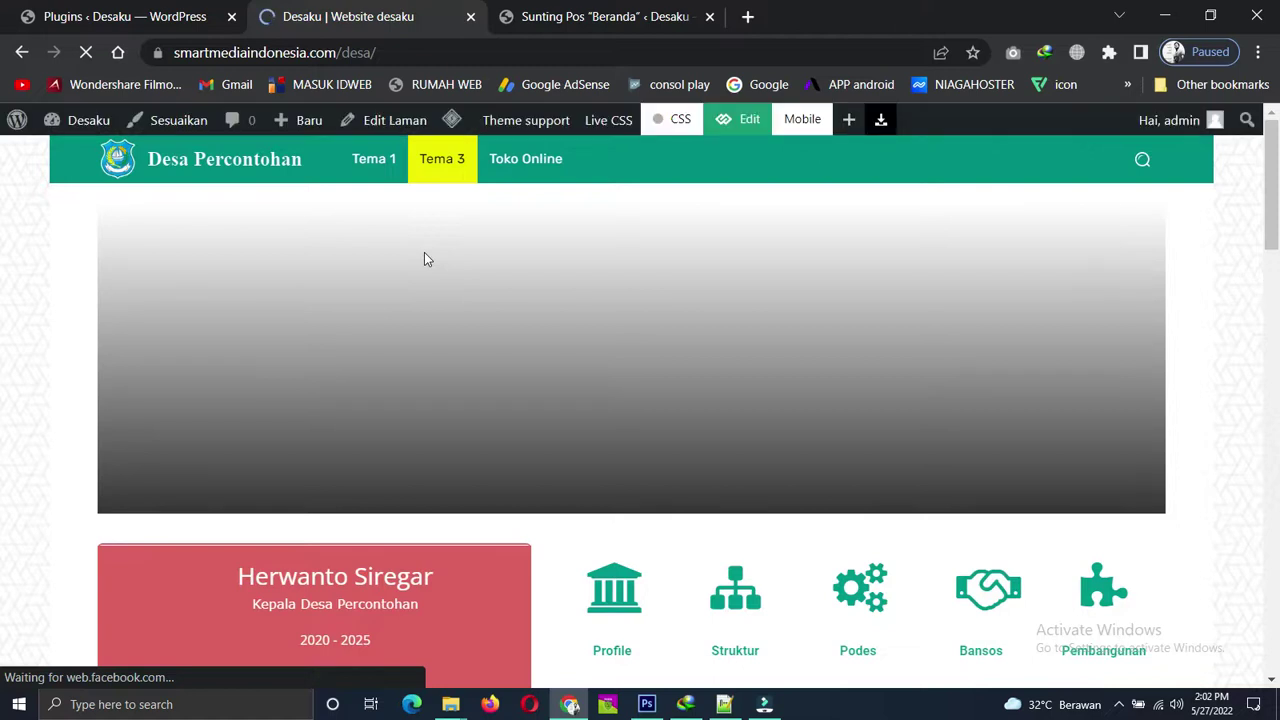
# Open Tema 1 (Beranda) in a new tab and move the Tema 3 tab after the editor tab.
pyautogui.rightClick(370, 165)
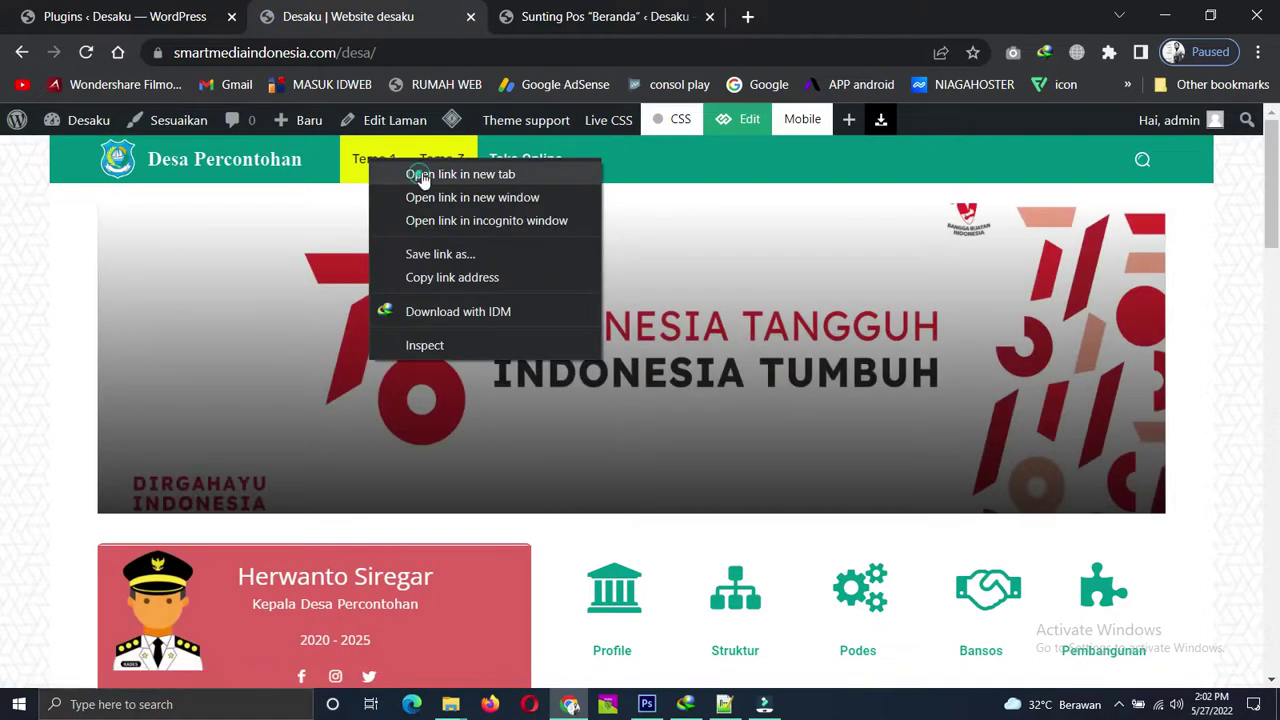
pyautogui.click(430, 172)
pyautogui.click(812, 12)
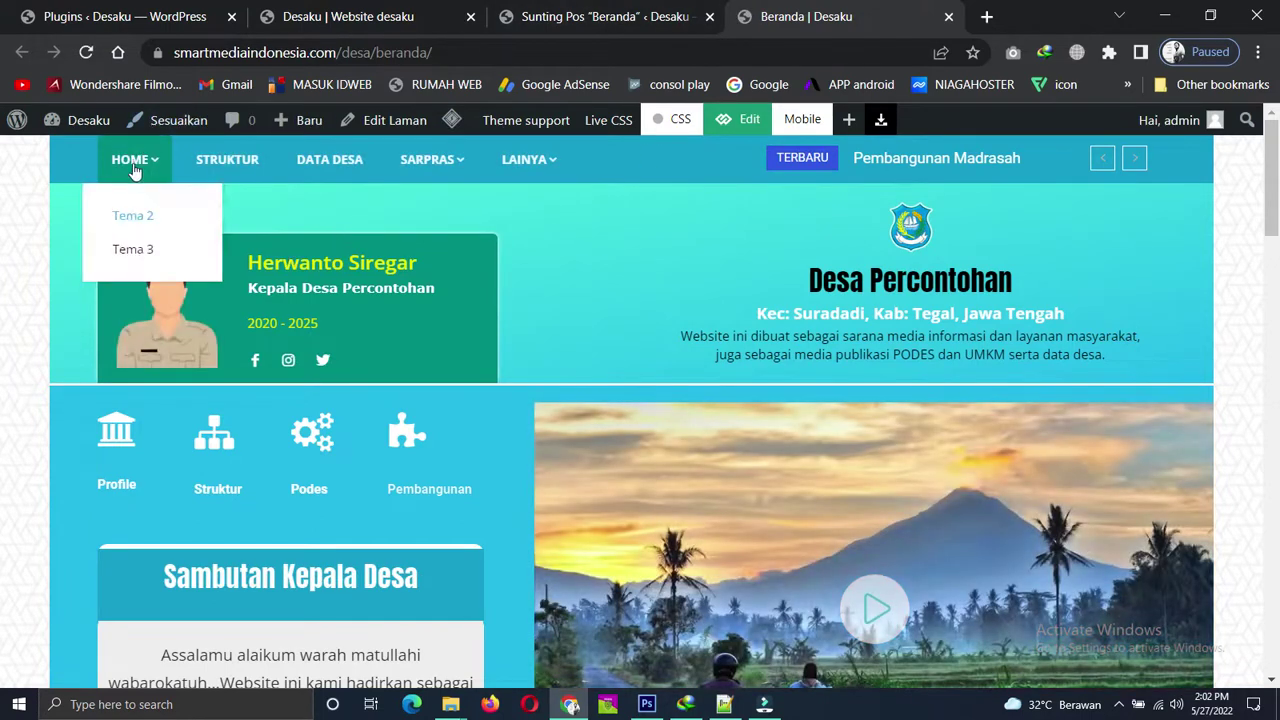
pyautogui.moveTo(160, 145)
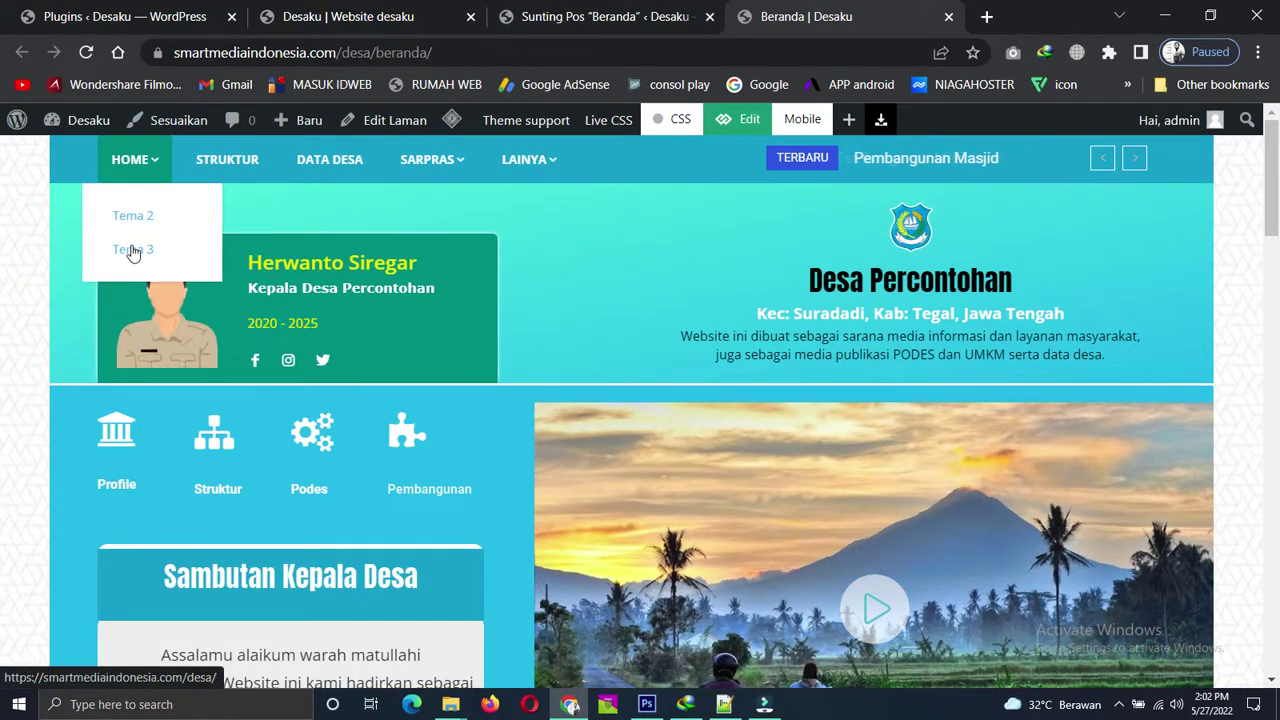
pyautogui.click(590, 16)
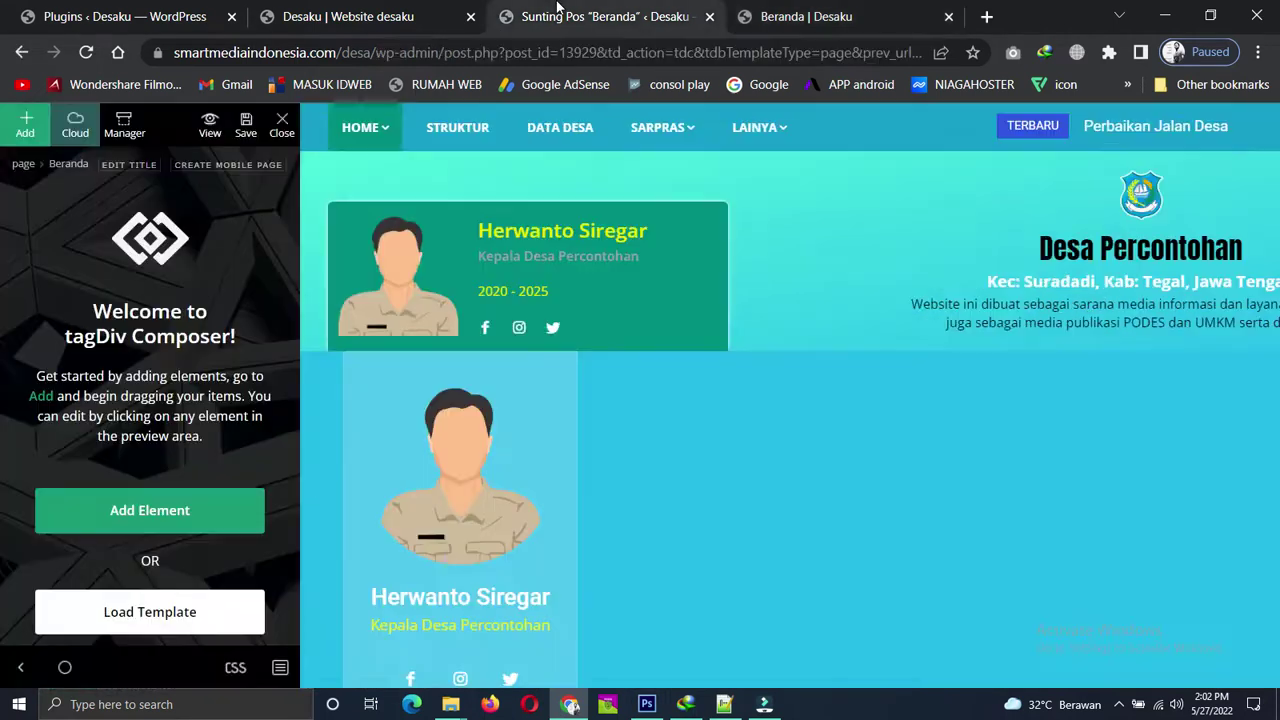
pyautogui.click(380, 10)
pyautogui.moveTo(380, 12); pyautogui.dragTo(612, 36)
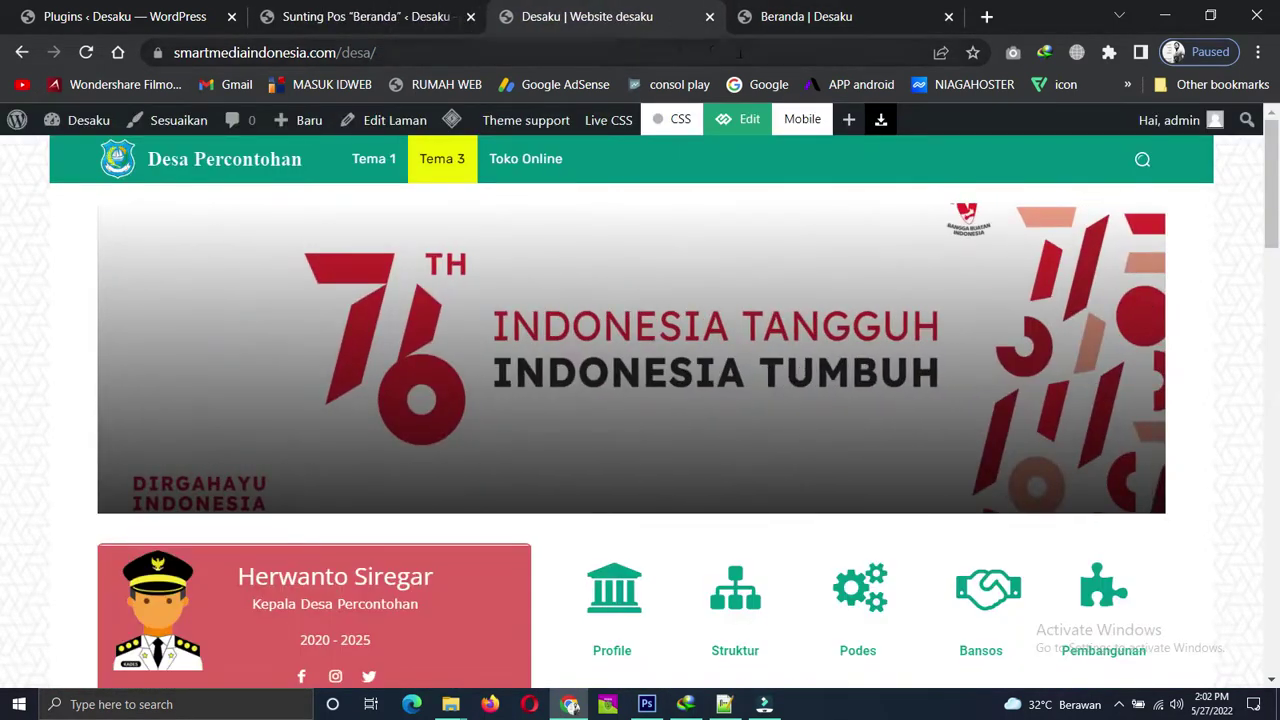
pyautogui.click(822, 15)
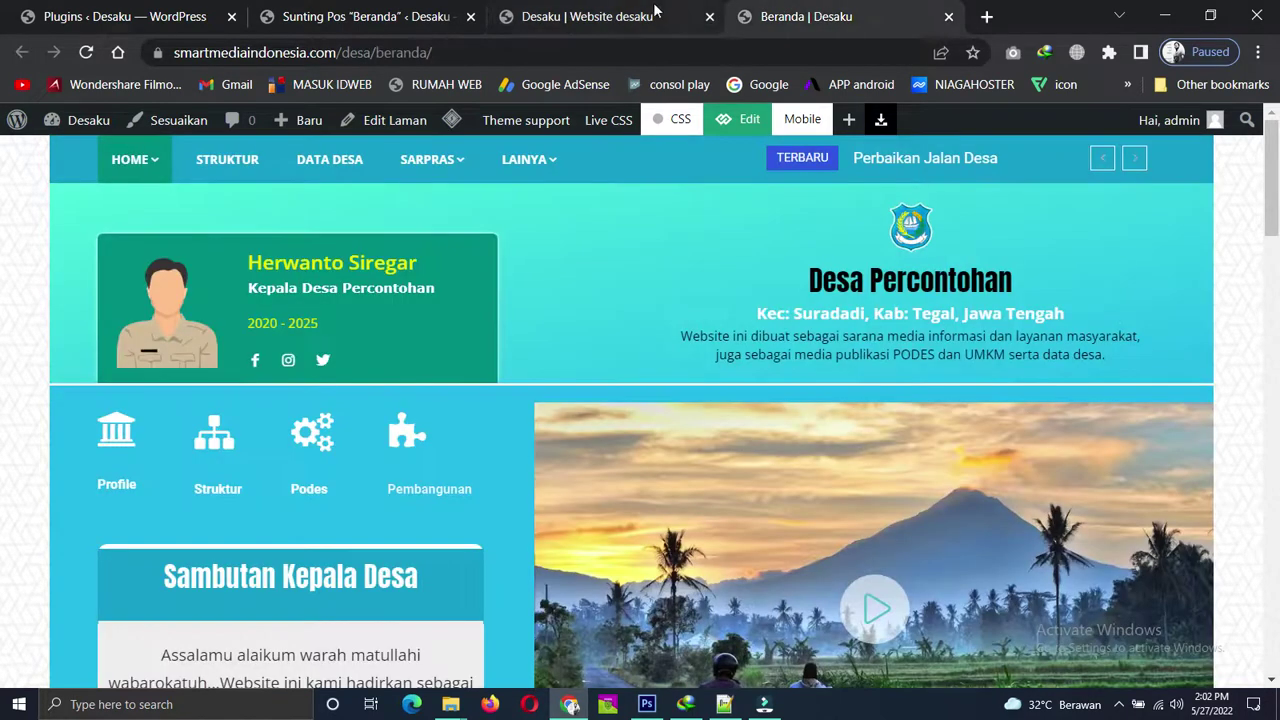
pyautogui.click(620, 8)
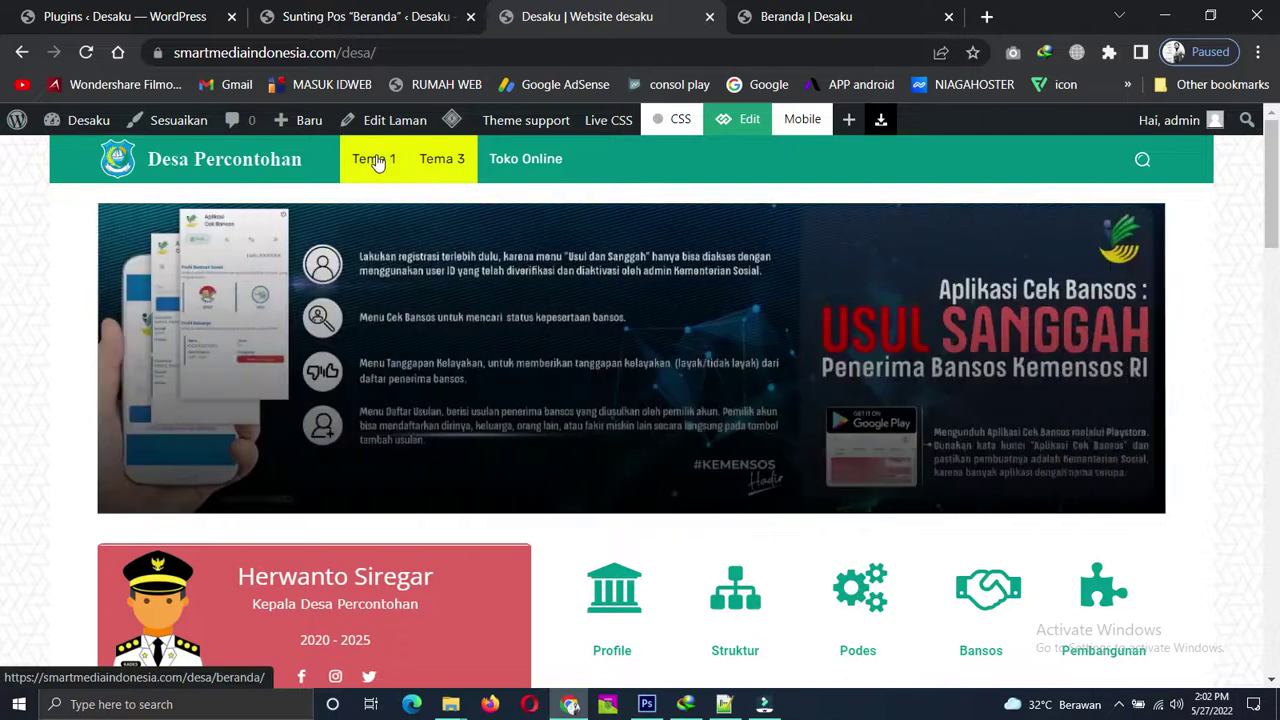
# Open Tema 2 in a new tab from Beranda and close the duplicate Beranda tab.
pyautogui.rightClick(378, 162)
pyautogui.click(797, 8)
pyautogui.click(815, 12)
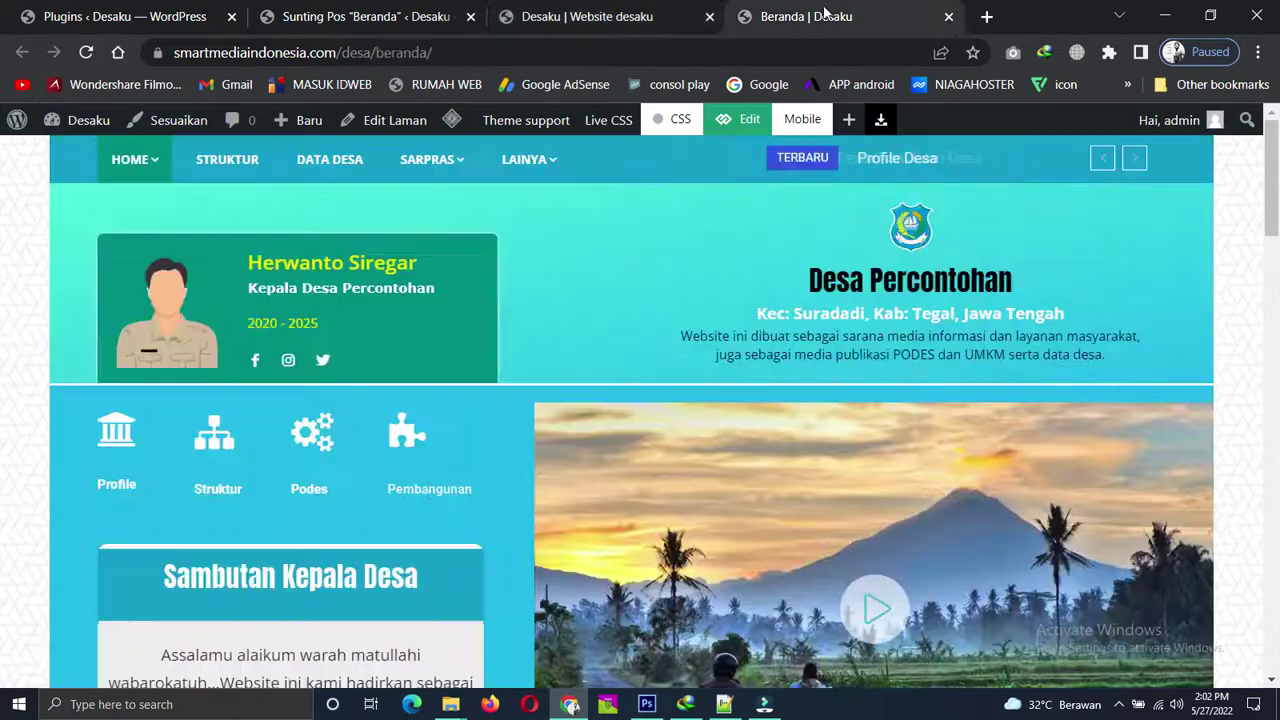
pyautogui.moveTo(122, 160)
pyautogui.rightClick(130, 216)
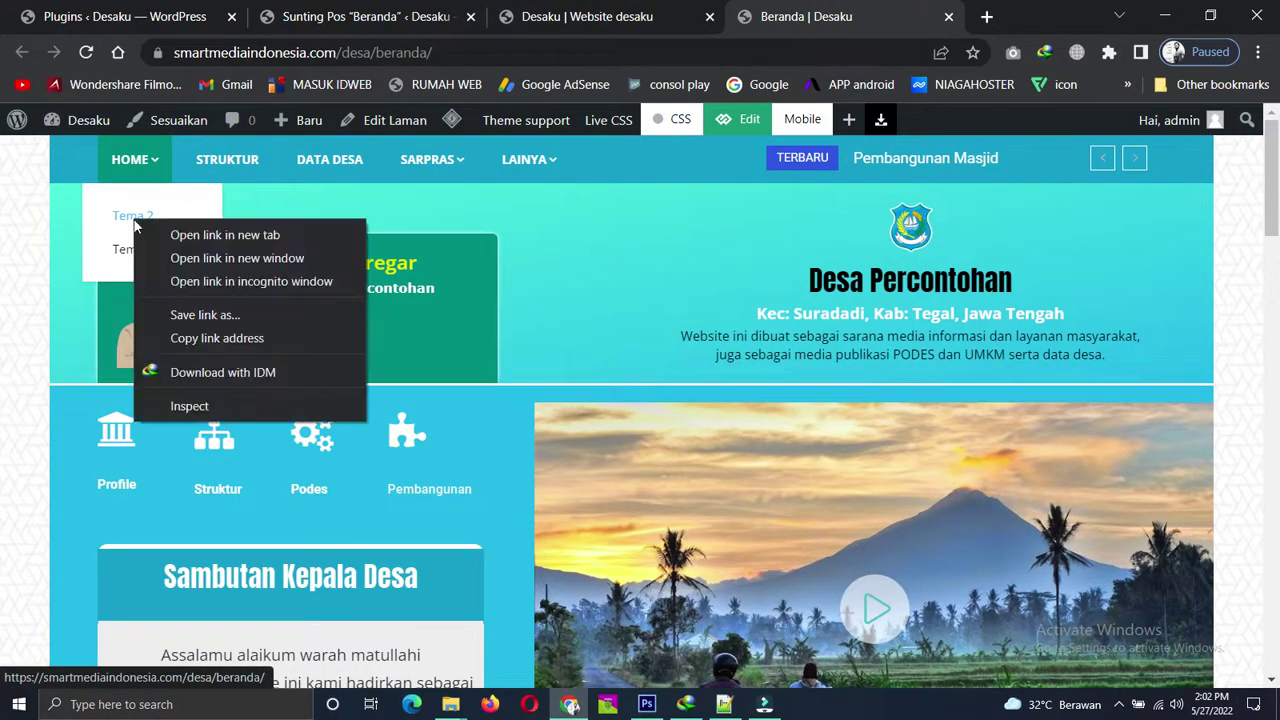
pyautogui.click(214, 236)
pyautogui.click(928, 16)
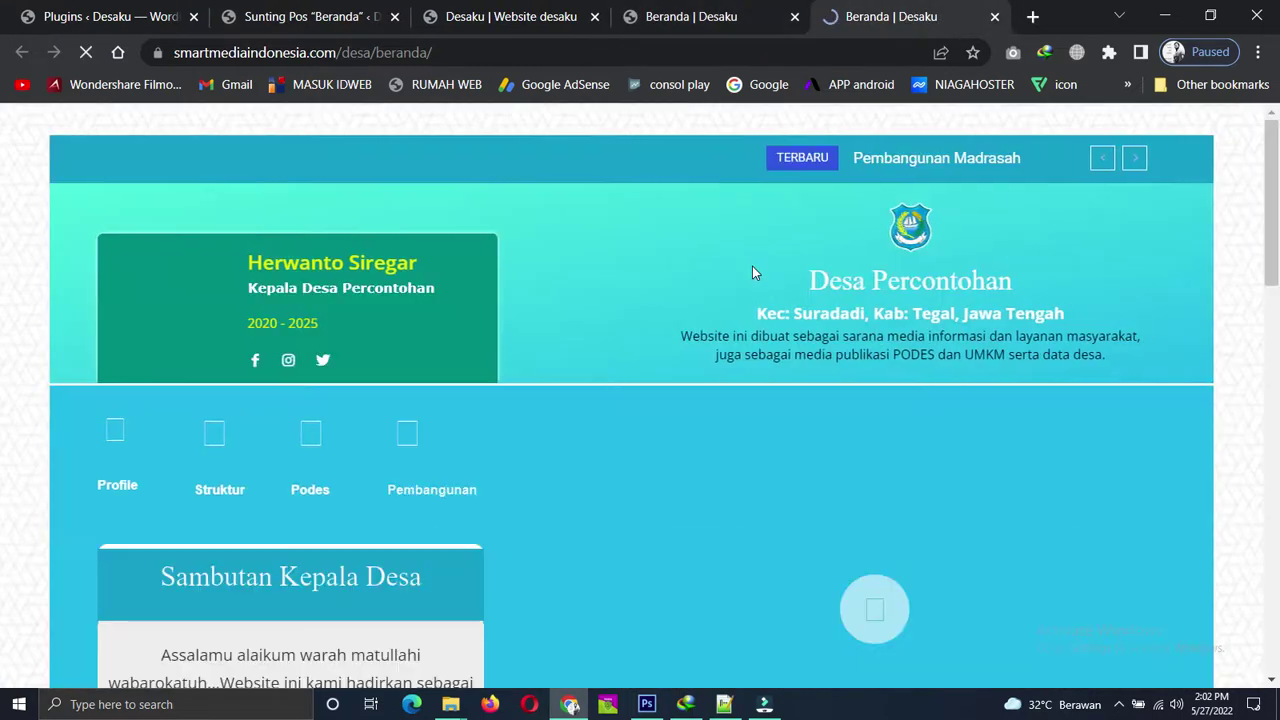
pyautogui.click(997, 16)
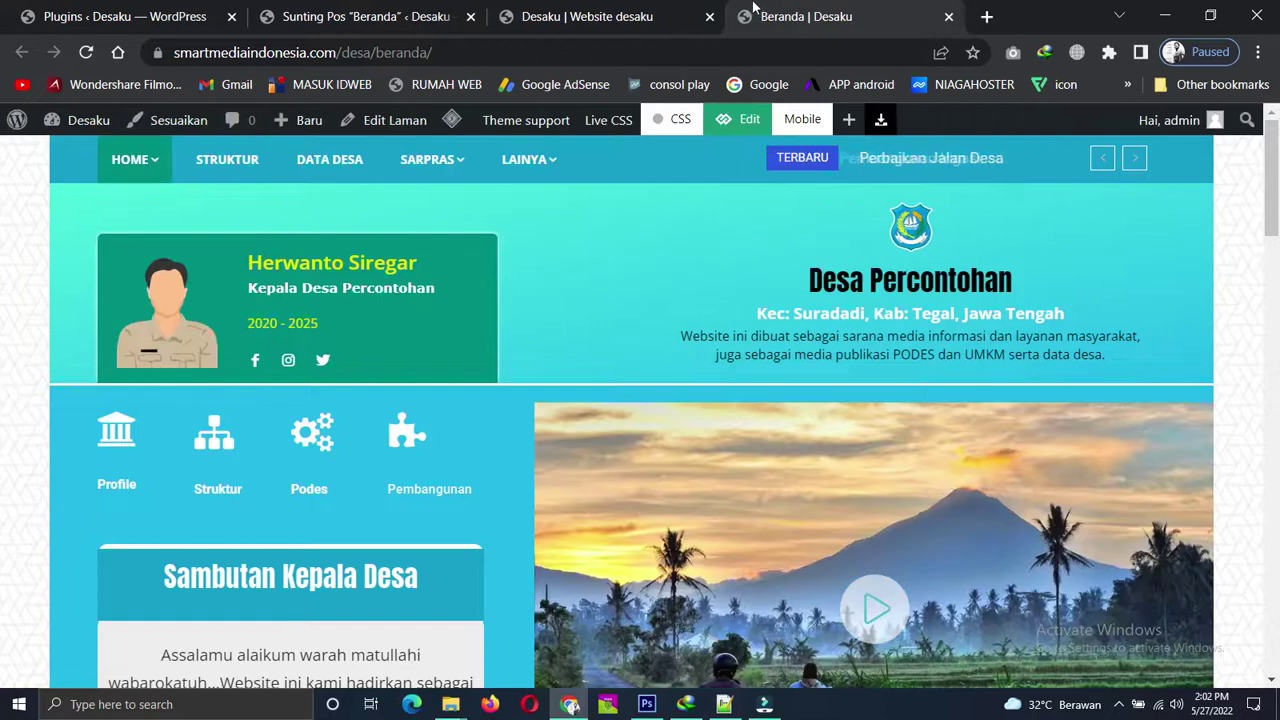
# Open Tema 3 in a new tab, look at it, then close that extra tab.
pyautogui.moveTo(125, 190)
pyautogui.rightClick(123, 249)
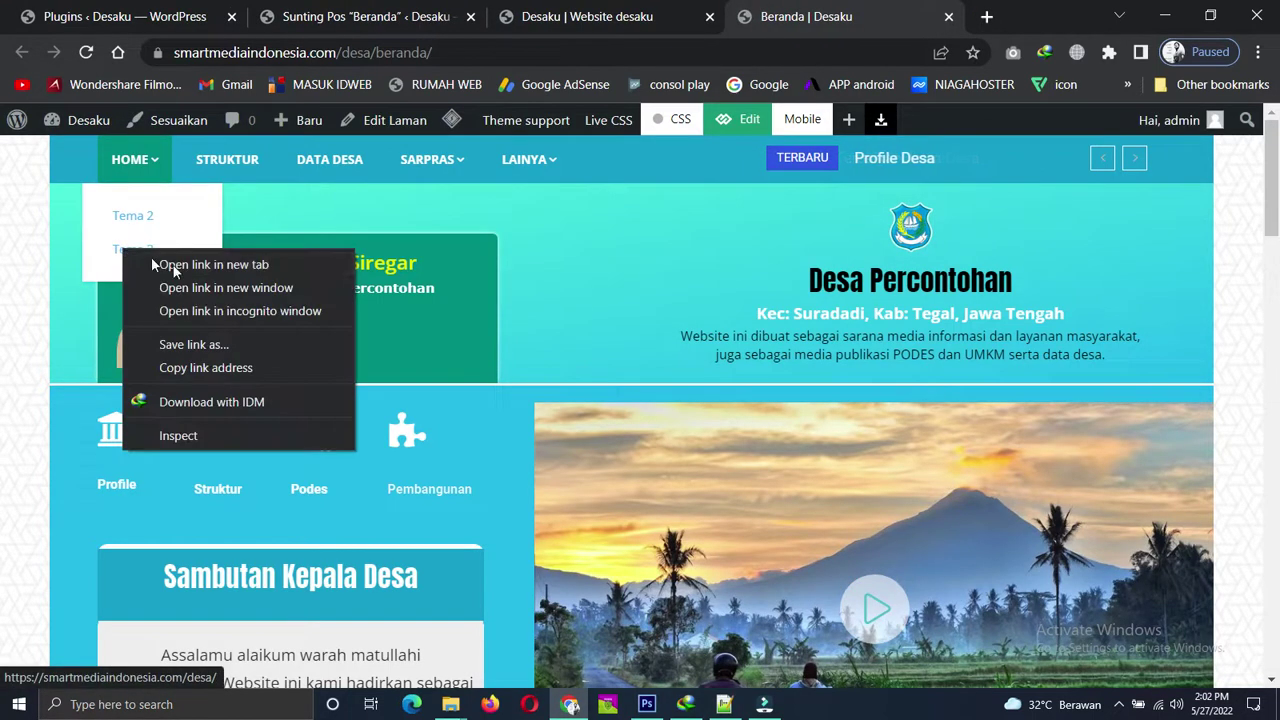
pyautogui.click(188, 265)
pyautogui.click(822, 12)
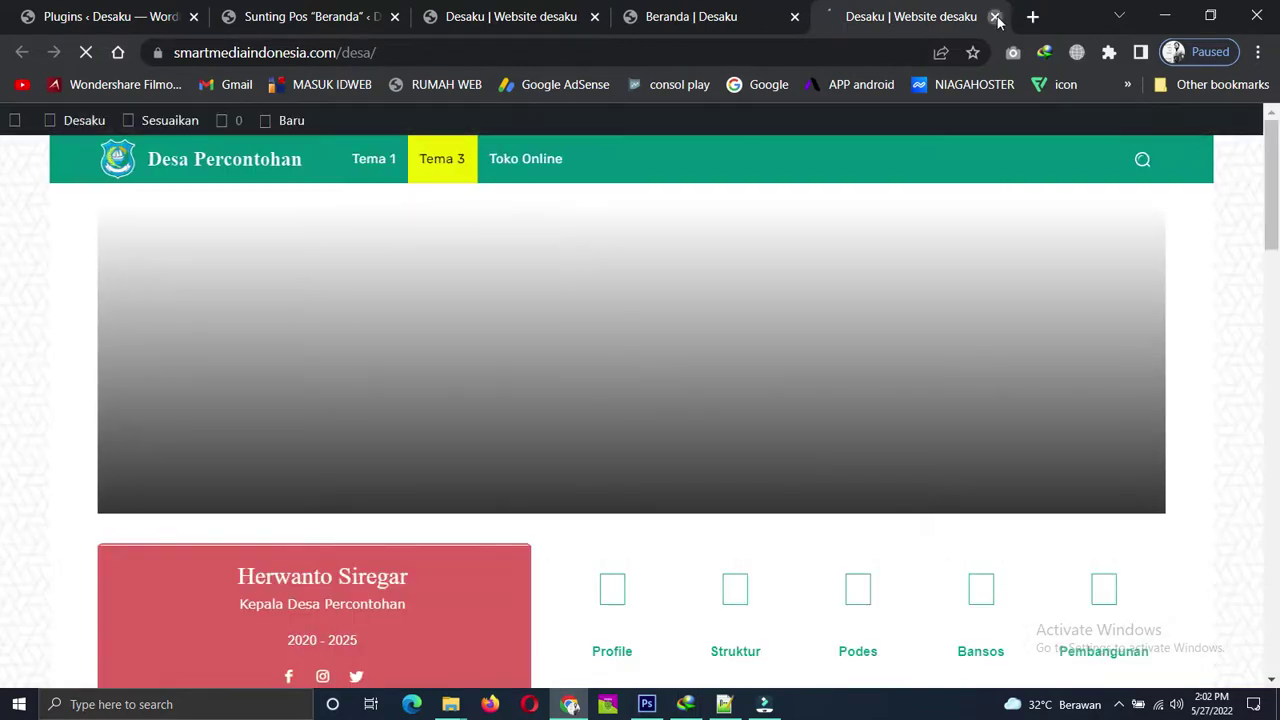
pyautogui.hotkey('ctrl', 'w')
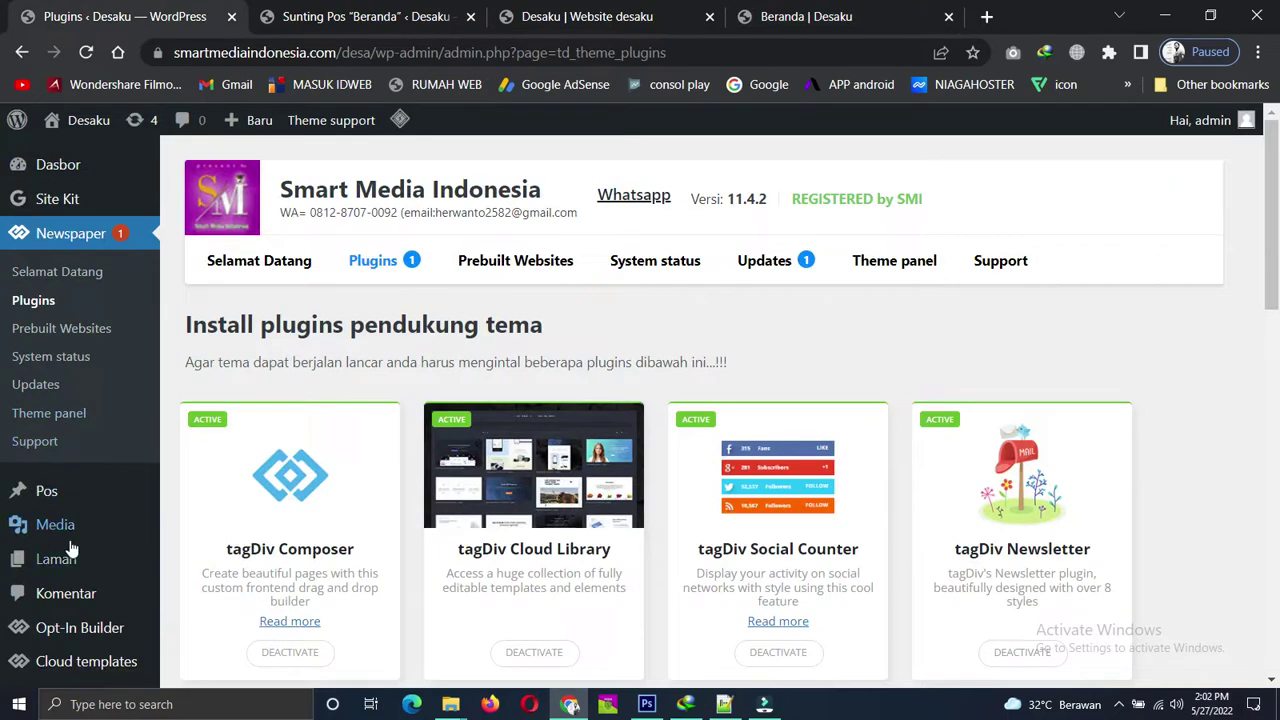
# Open Home's Tampil link from Laman > Semua Laman in a new tab and view it.
pyautogui.moveTo(69, 567)
pyautogui.click(211, 565)
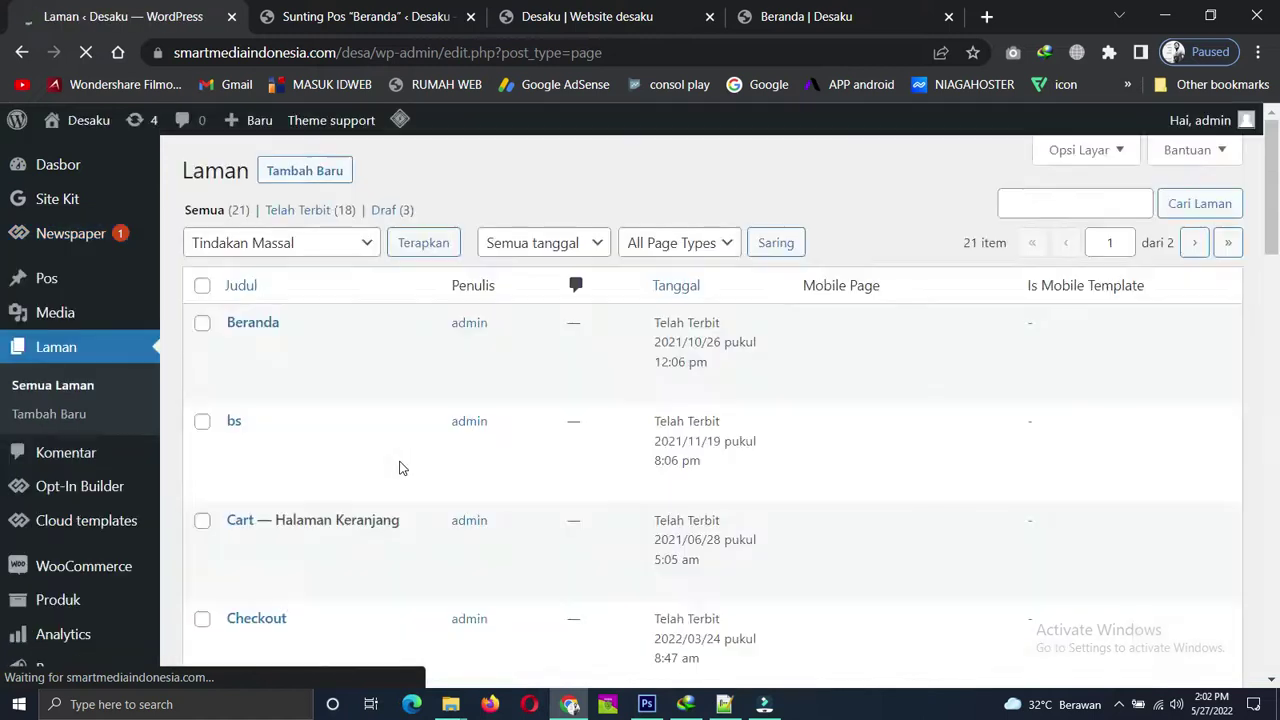
pyautogui.scroll(-6, 390, 470)
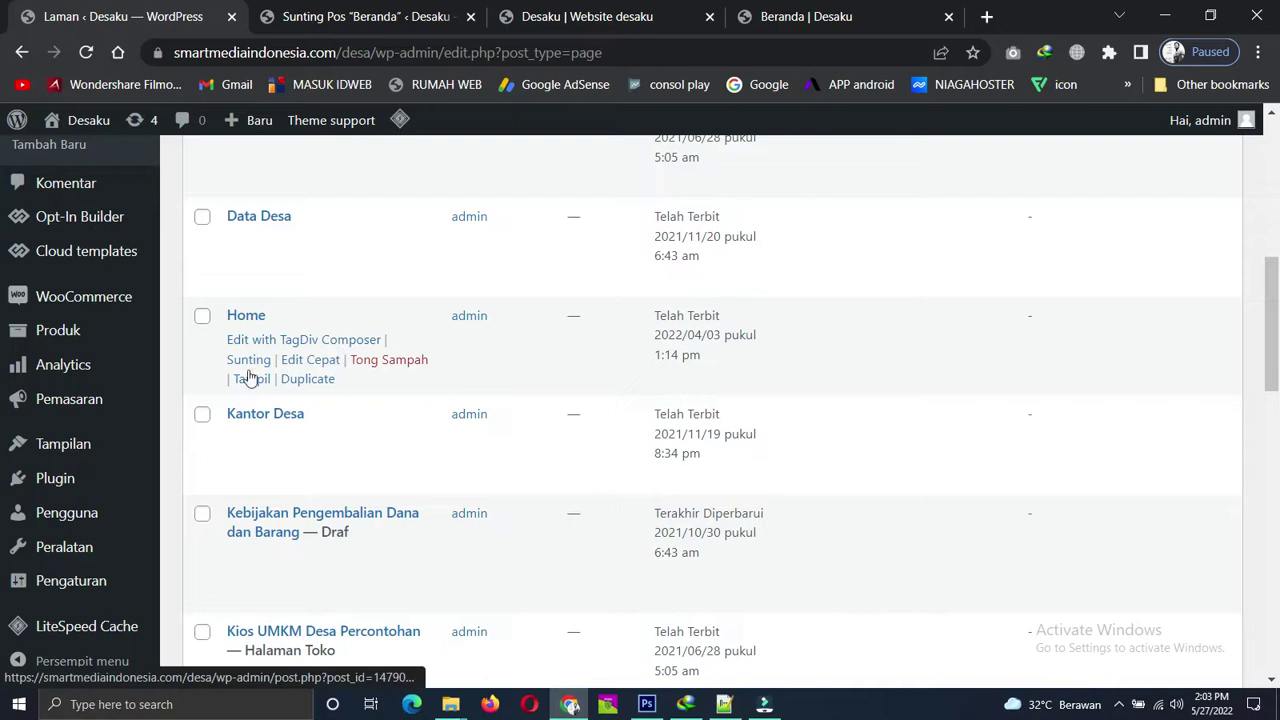
pyautogui.rightClick(240, 386)
pyautogui.click(300, 394)
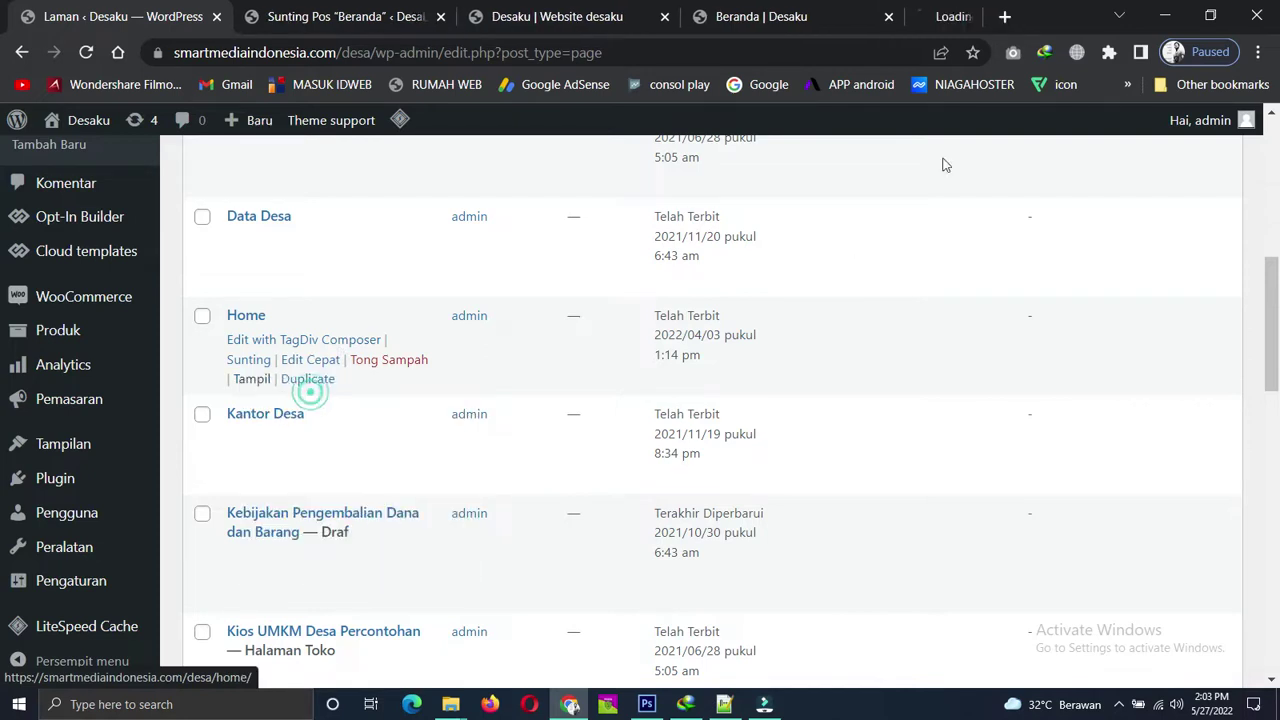
pyautogui.click(887, 10)
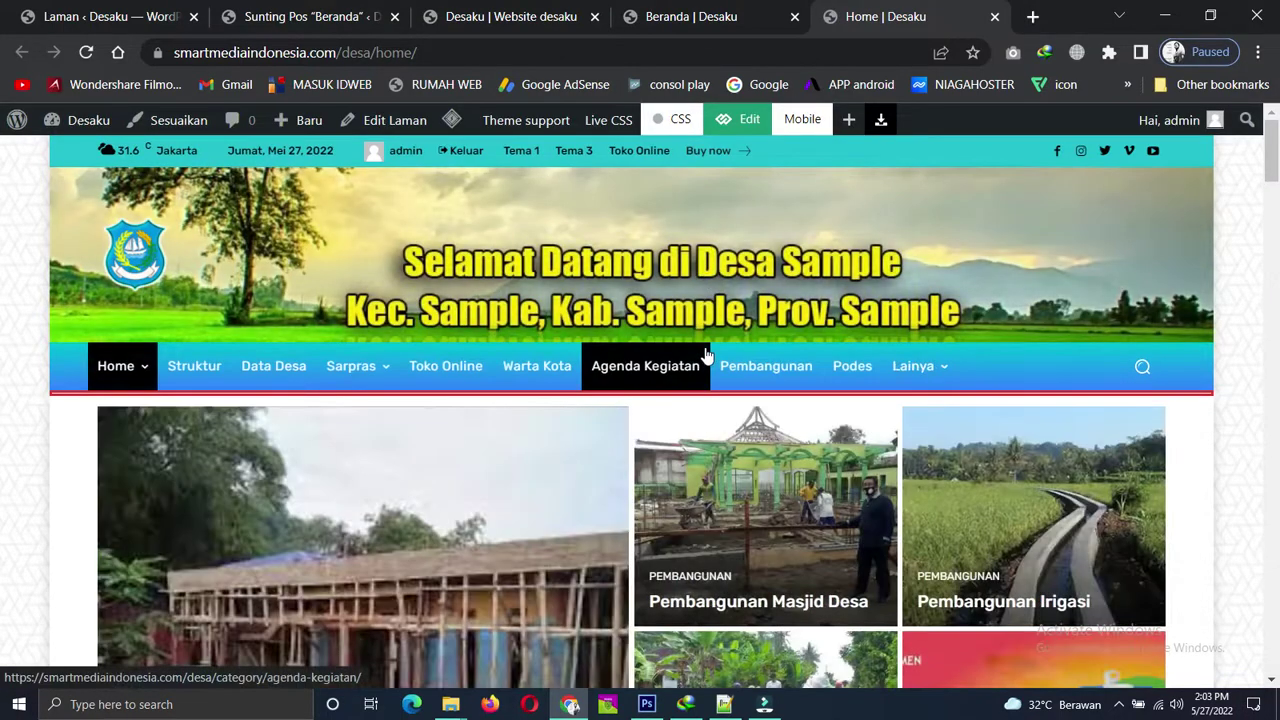
# Scroll through the Home page and compare it with the Beranda and Tema 3 tabs.
pyautogui.scroll(-5, 700, 360)
pyautogui.scroll(-10, 703, 357)
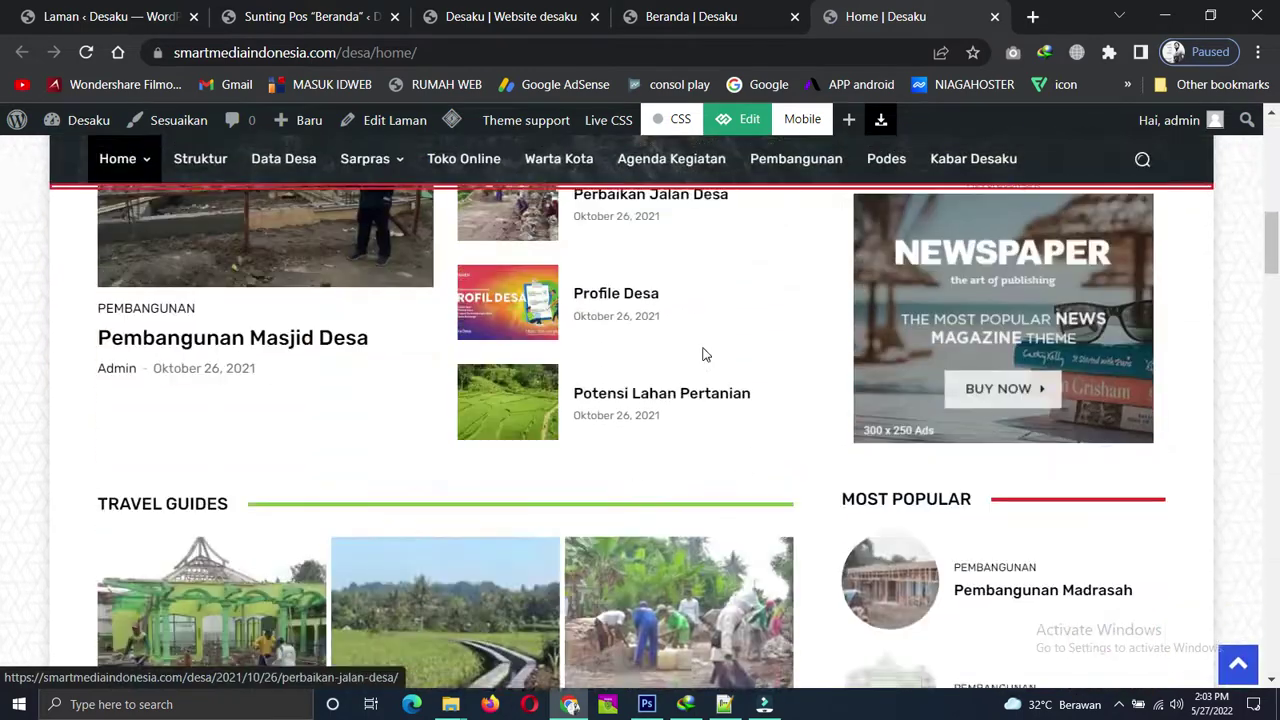
pyautogui.scroll(-10, 703, 357)
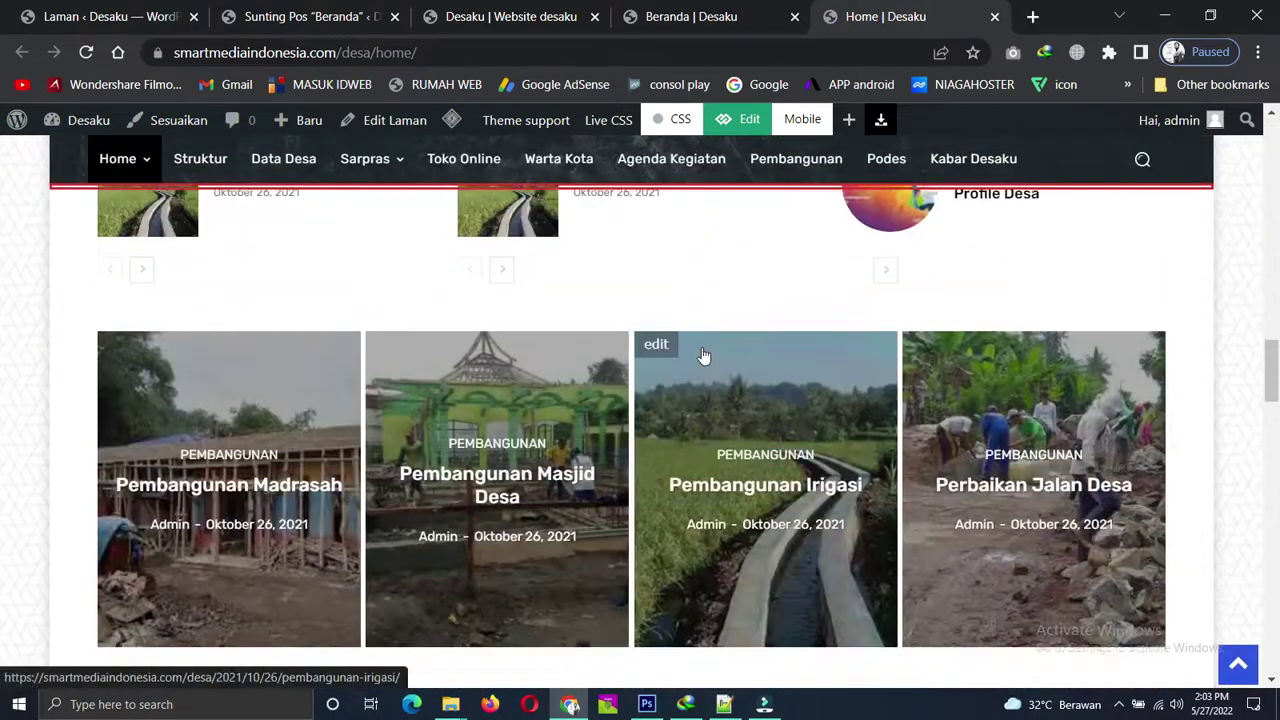
pyautogui.scroll(-10, 703, 354)
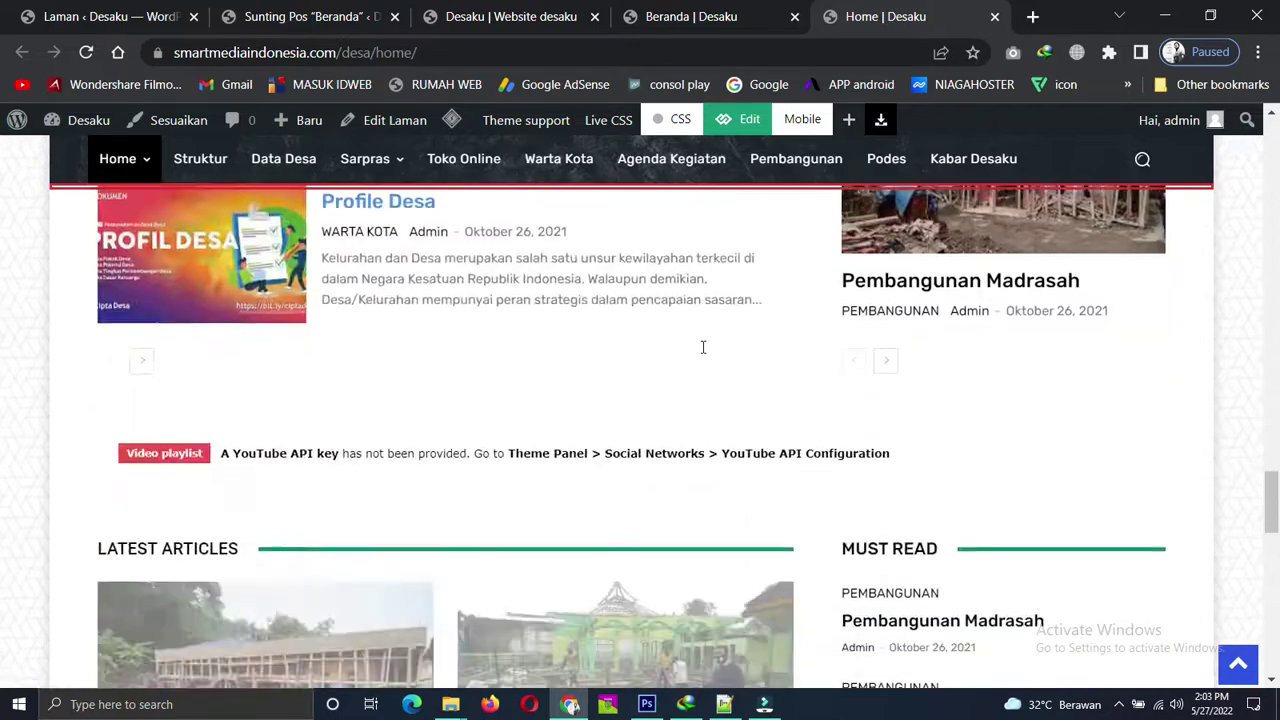
pyautogui.scroll(-5, 703, 354)
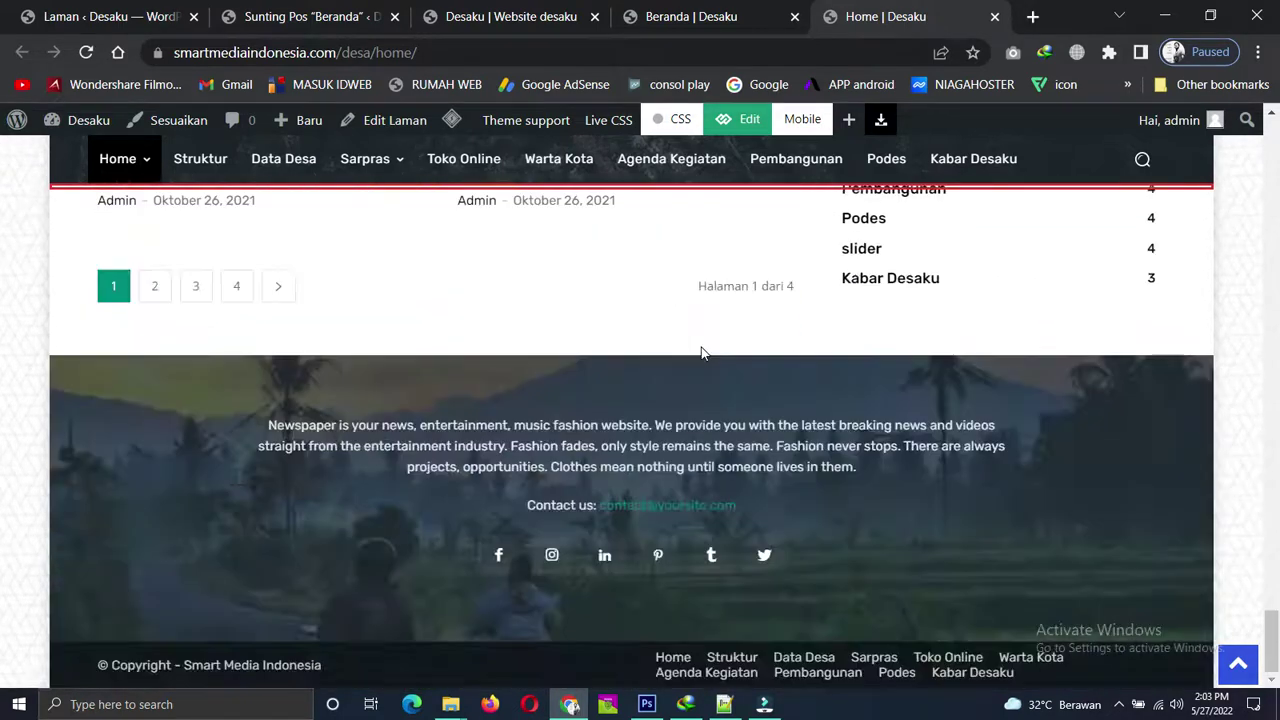
pyautogui.scroll(4, 701, 350)
pyautogui.scroll(-4, 701, 354)
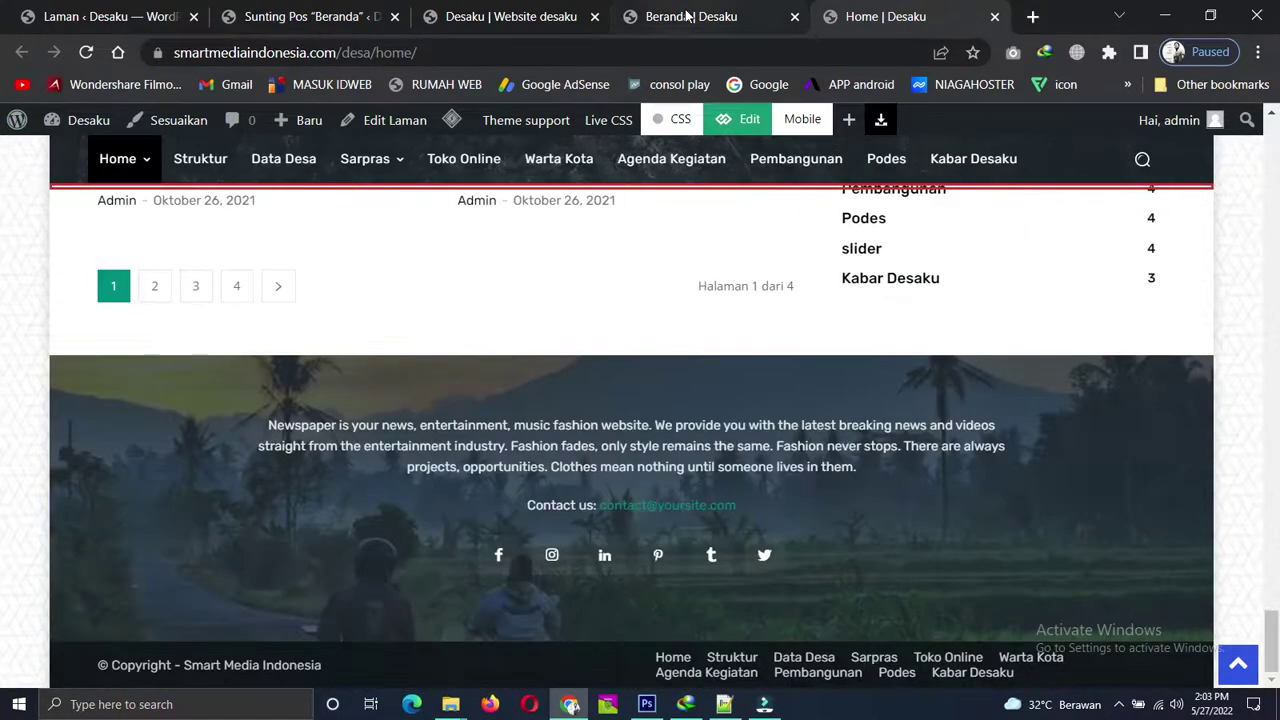
pyautogui.click(690, 16)
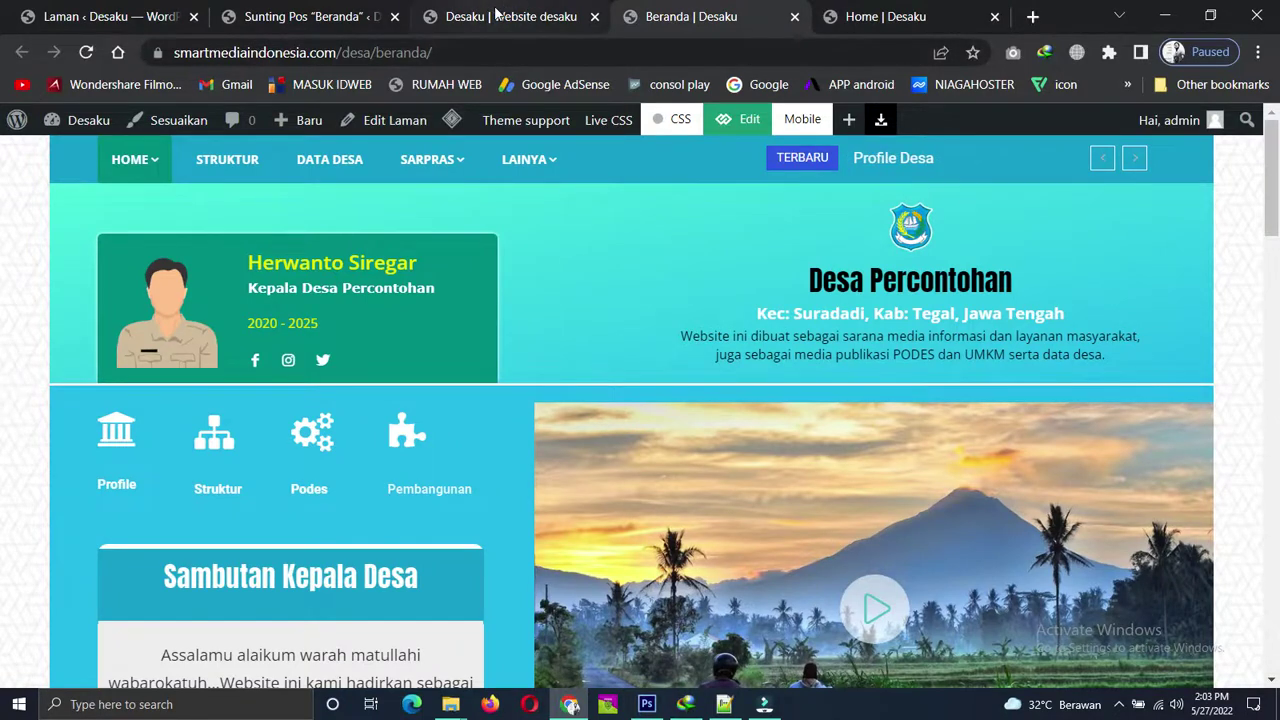
pyautogui.click(497, 14)
pyautogui.scroll(-3, 655, 430)
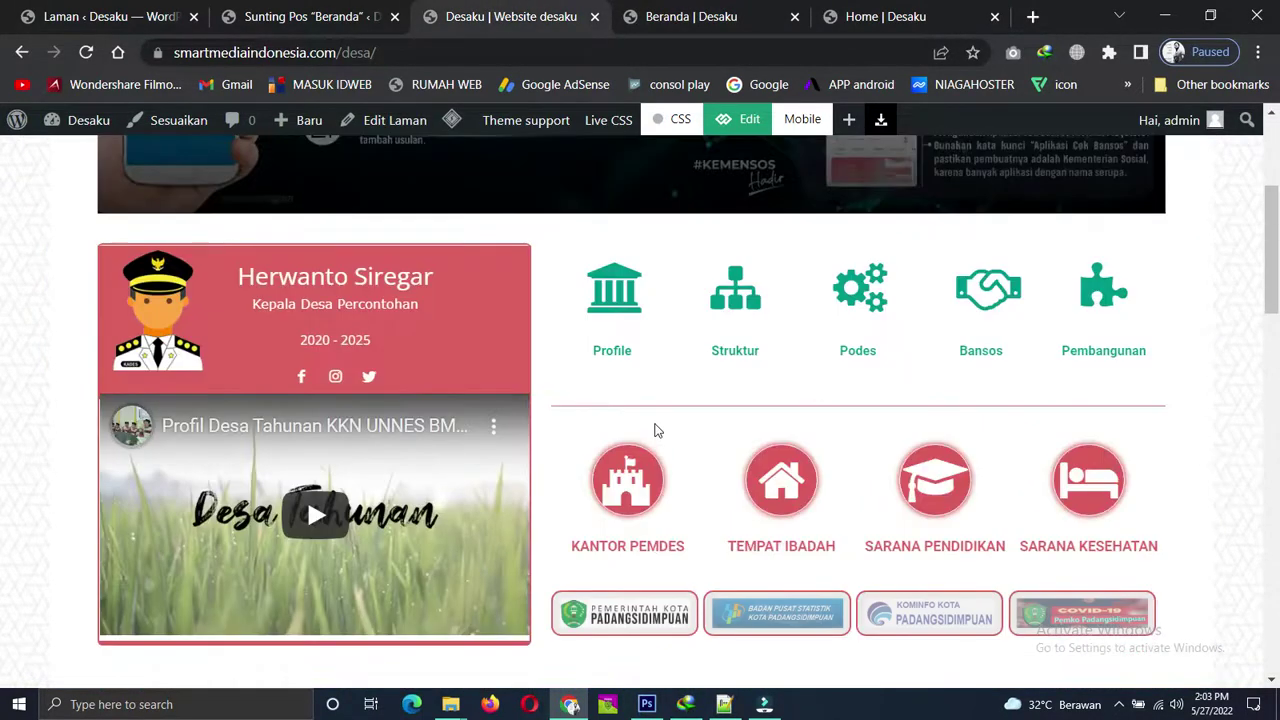
pyautogui.scroll(2, 657, 430)
pyautogui.scroll(-3, 749, 522)
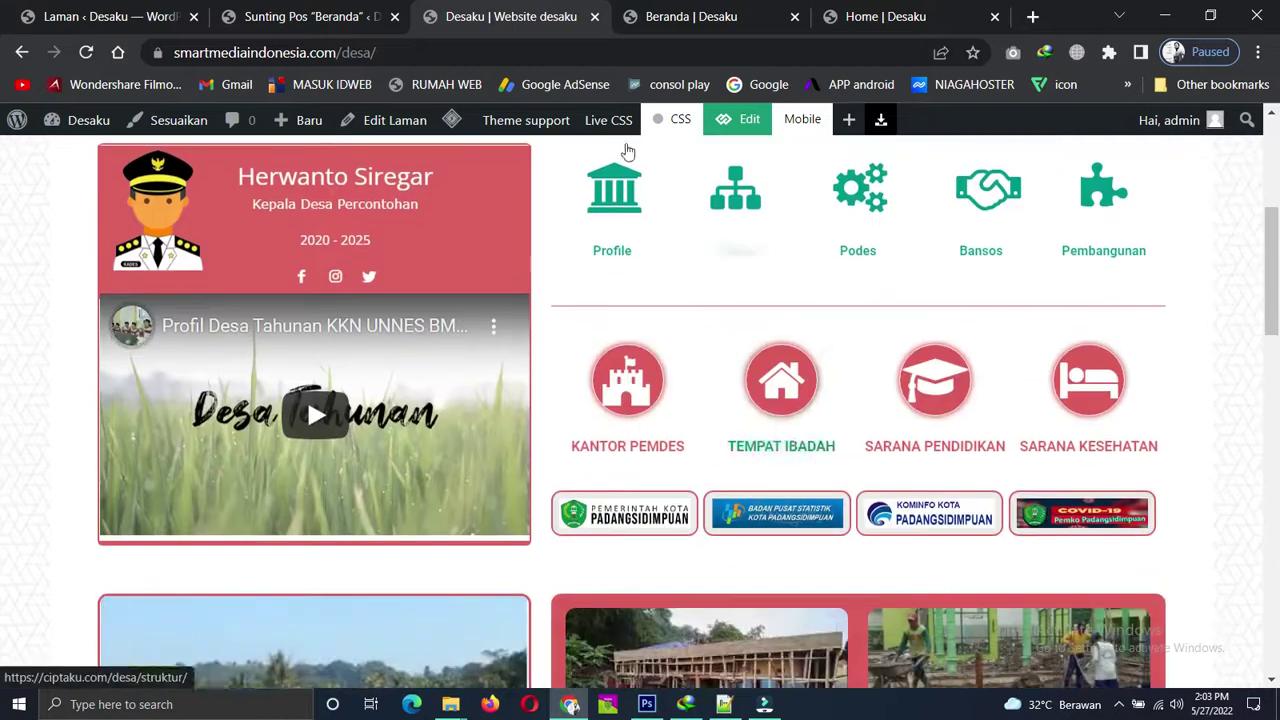
# Close the 'Home | Desaku' and 'Desaku | Website desaku' tabs.
pyautogui.click(698, 17)
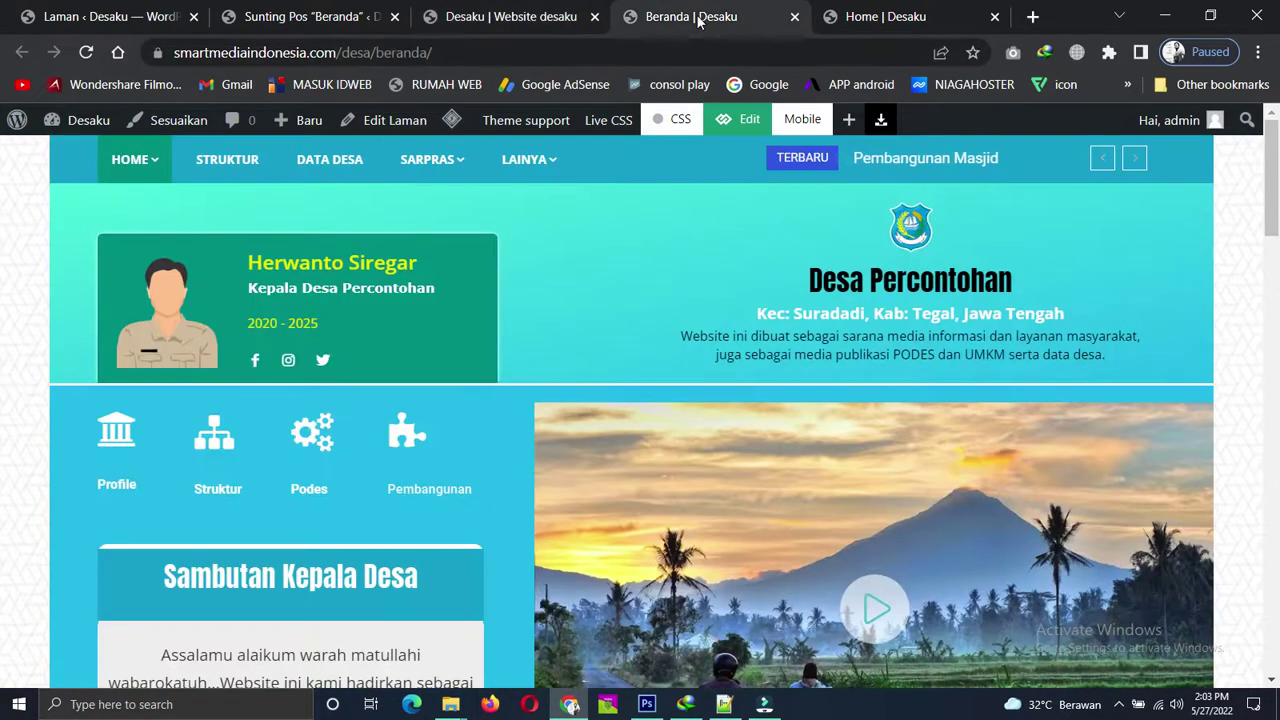
pyautogui.click(850, 14)
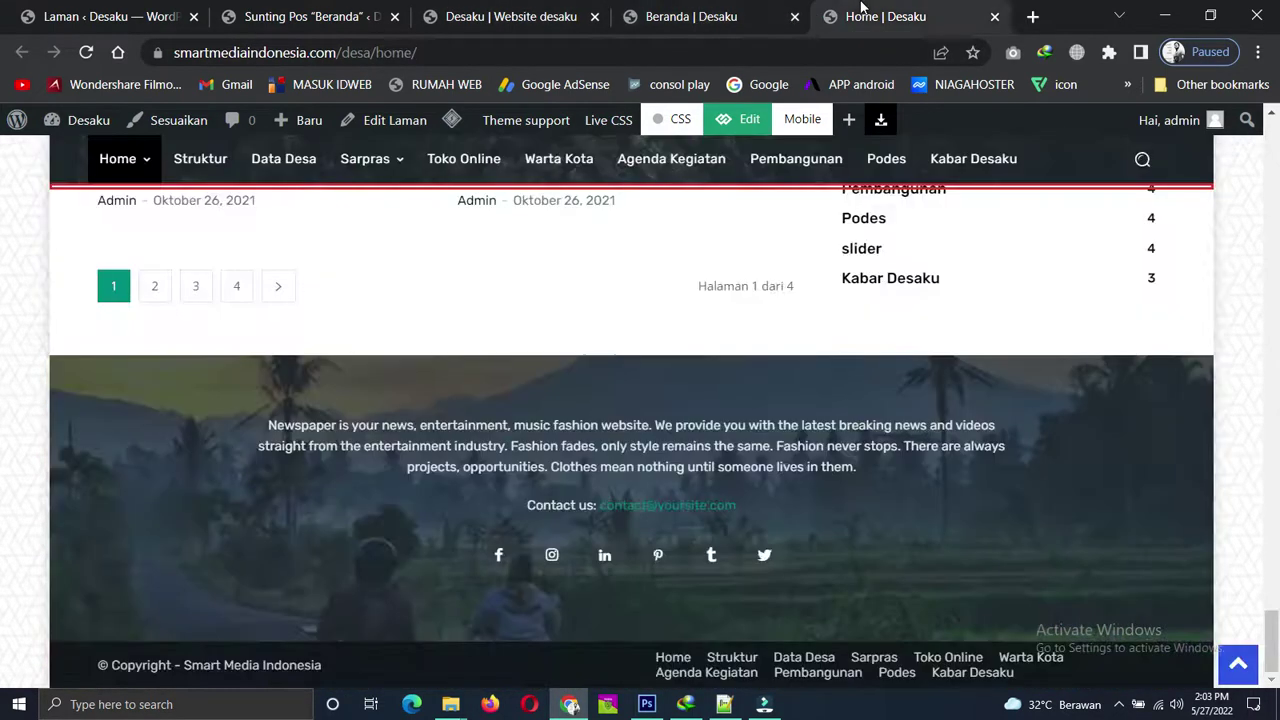
pyautogui.click(995, 17)
pyautogui.click(568, 16)
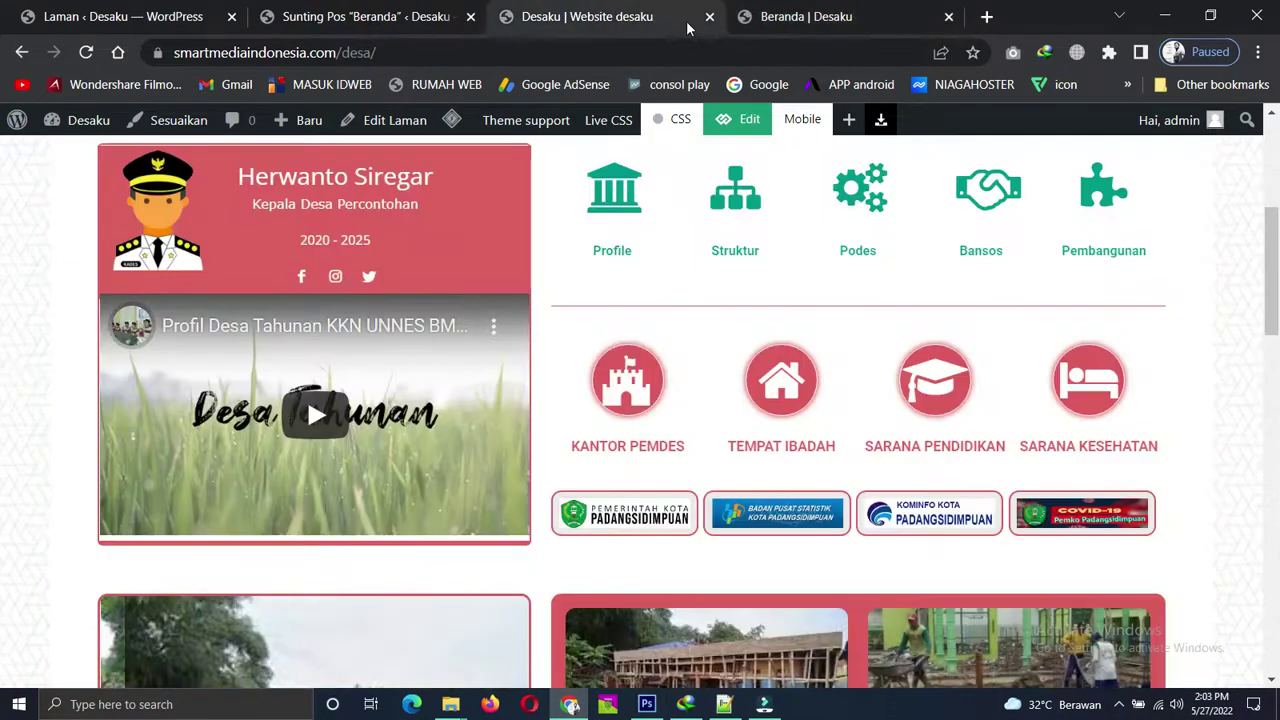
pyautogui.hotkey('ctrl', 'w')
# Close the 'Sunting Pos Beranda' tab and scroll the Beranda page down and back to the header.
pyautogui.click(440, 16)
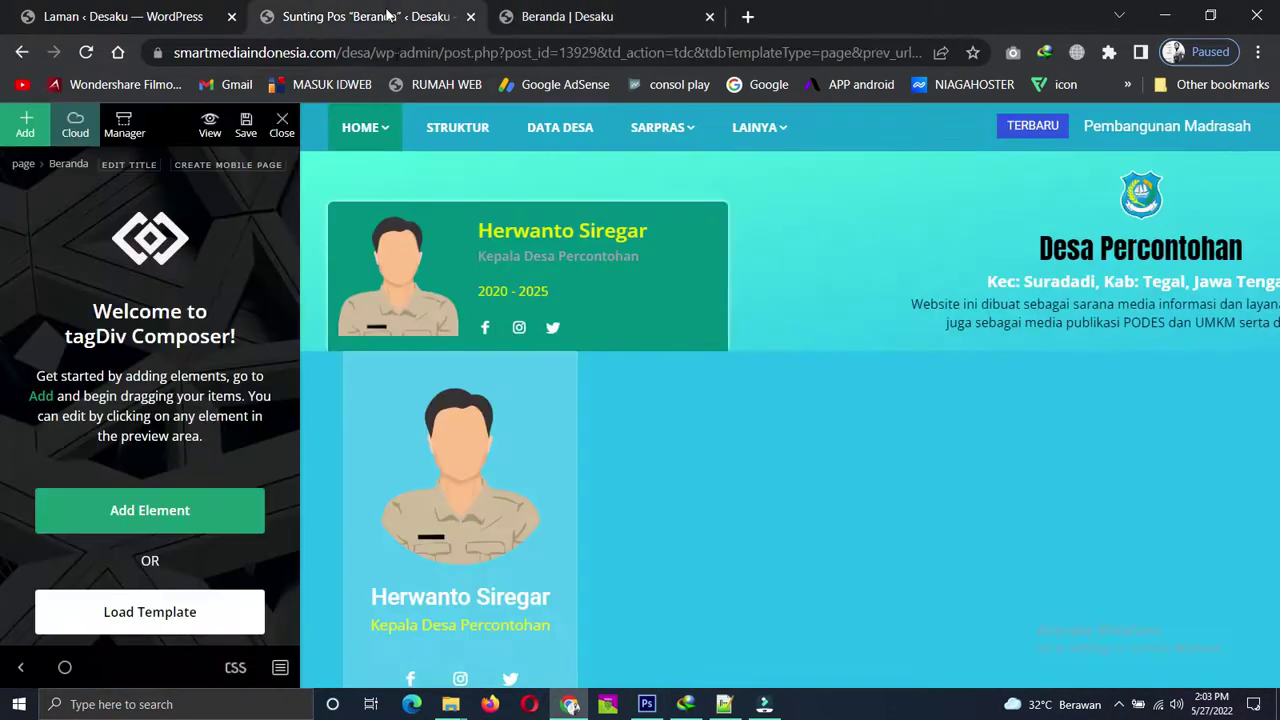
pyautogui.click(470, 17)
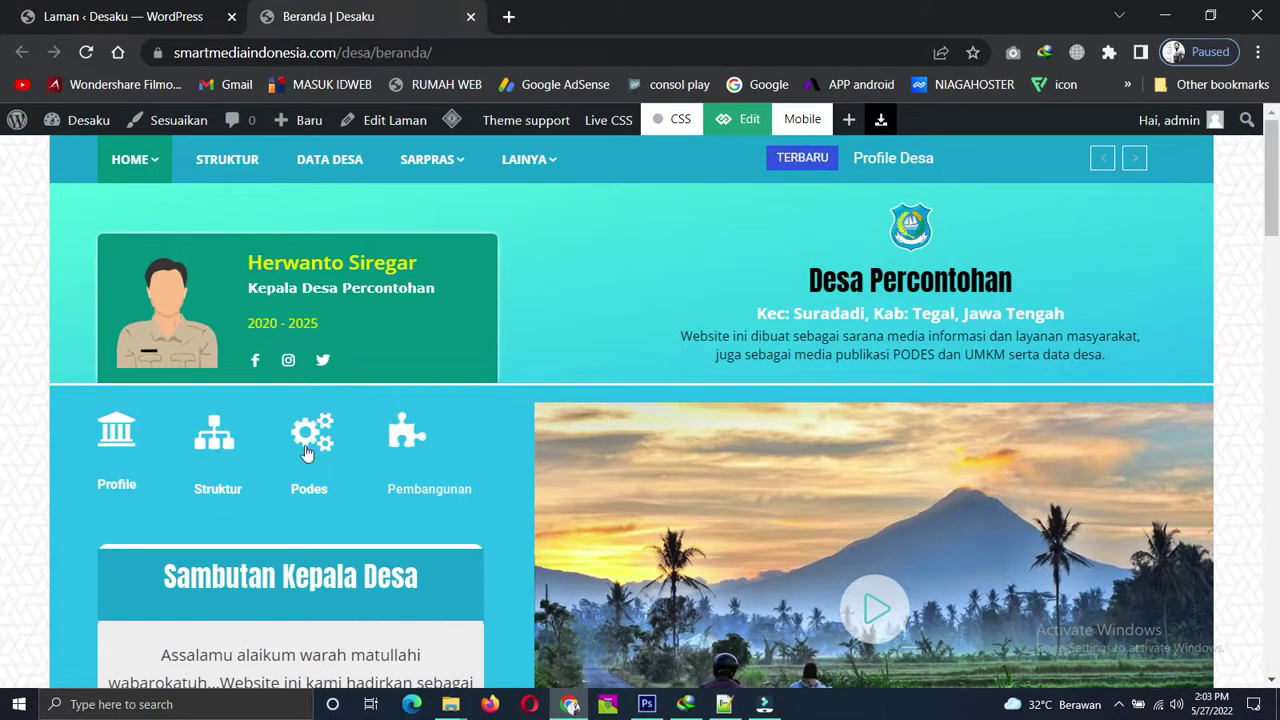
pyautogui.scroll(-2, 440, 450)
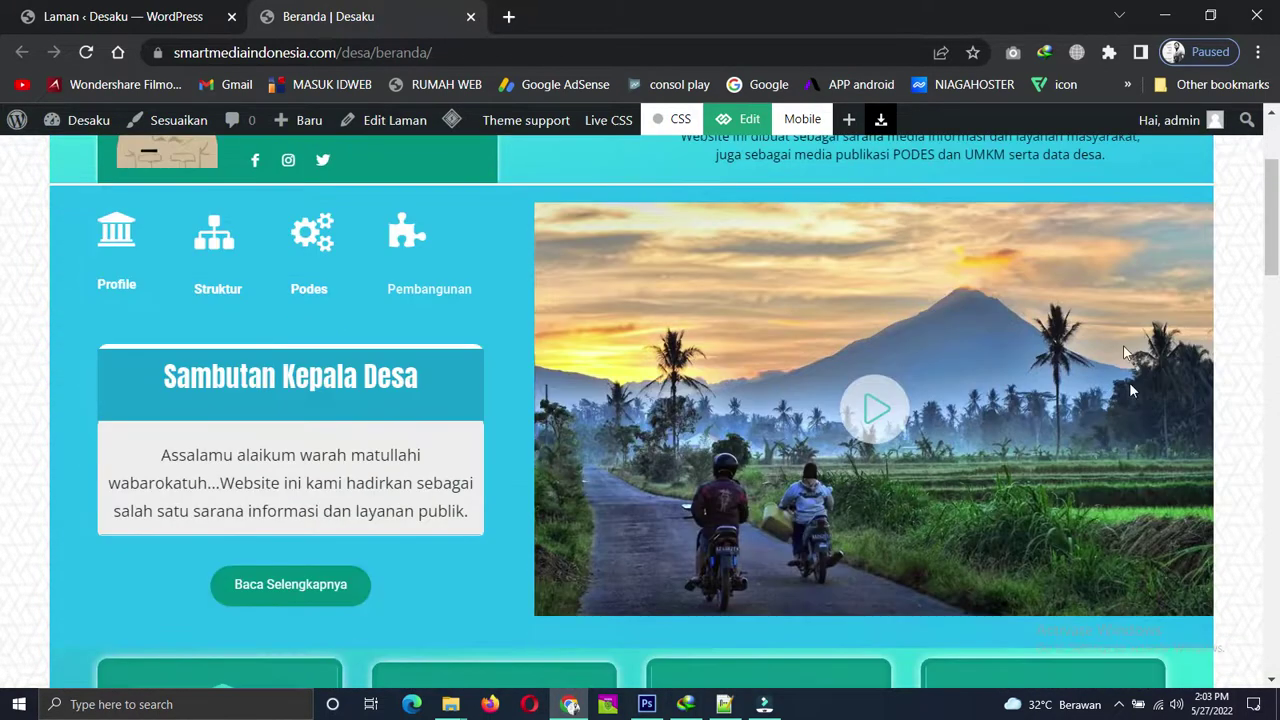
pyautogui.scroll(-6, 684, 530)
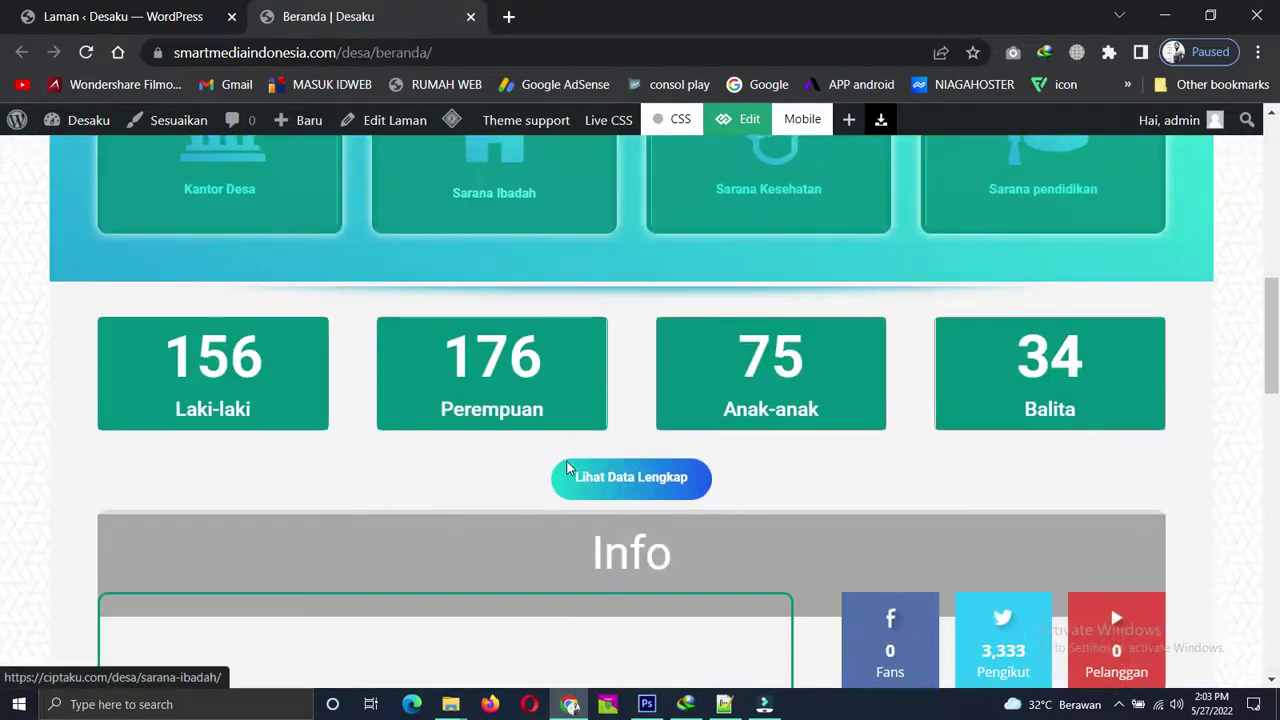
pyautogui.scroll(-9, 567, 469)
pyautogui.scroll(-5, 565, 470)
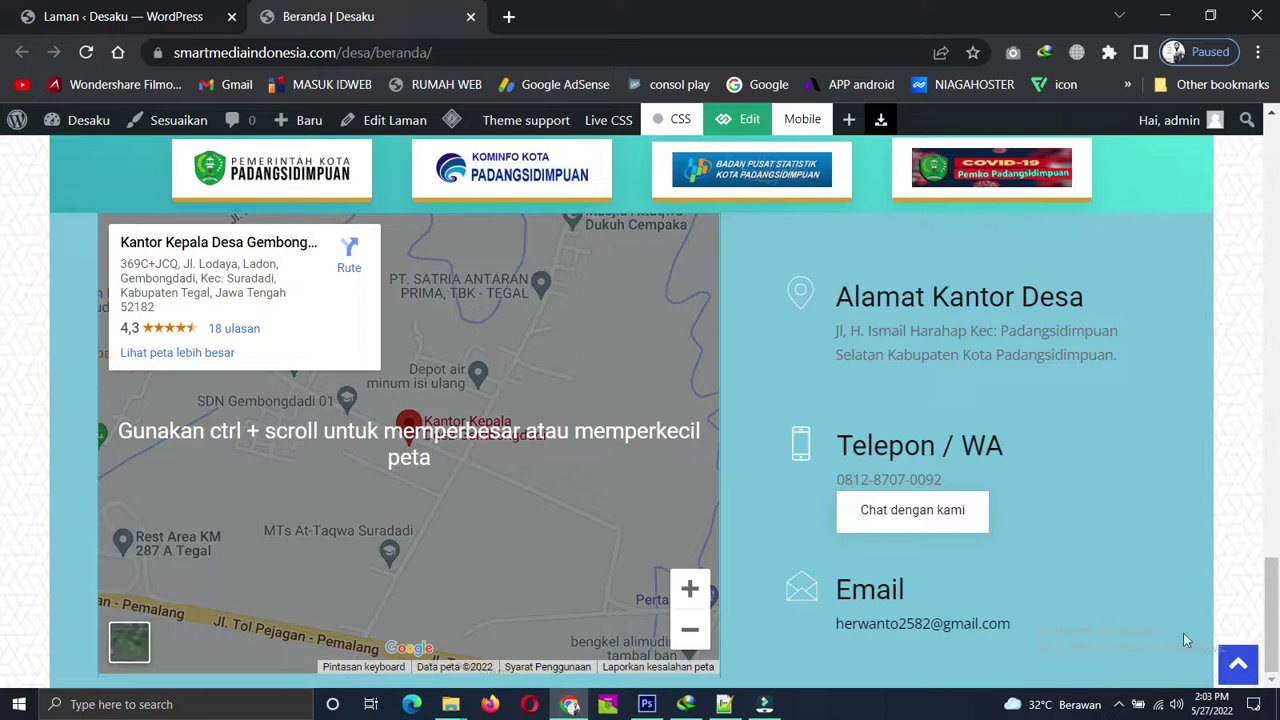
pyautogui.scroll(3, 420, 333)
pyautogui.scroll(3, 541, 350)
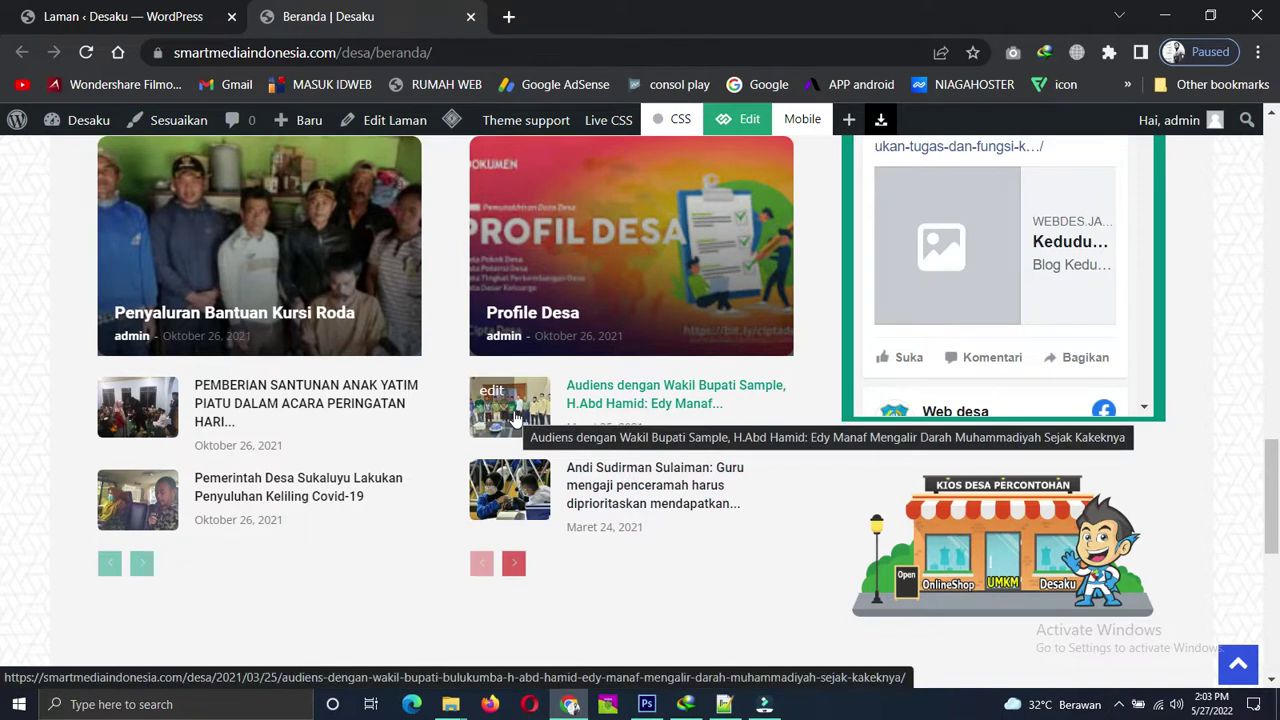
pyautogui.scroll(15, 520, 393)
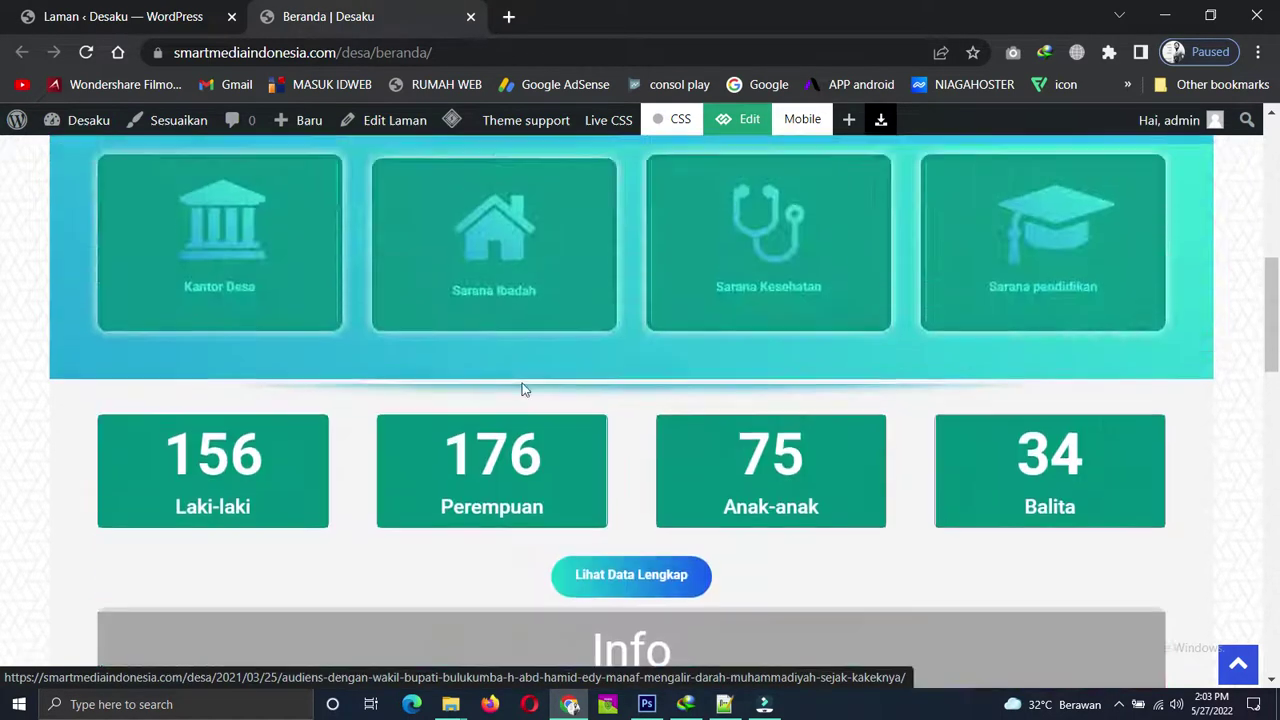
# Open Tema 1 from the HOME menu in a new tab and scroll through it.
pyautogui.moveTo(160, 170)
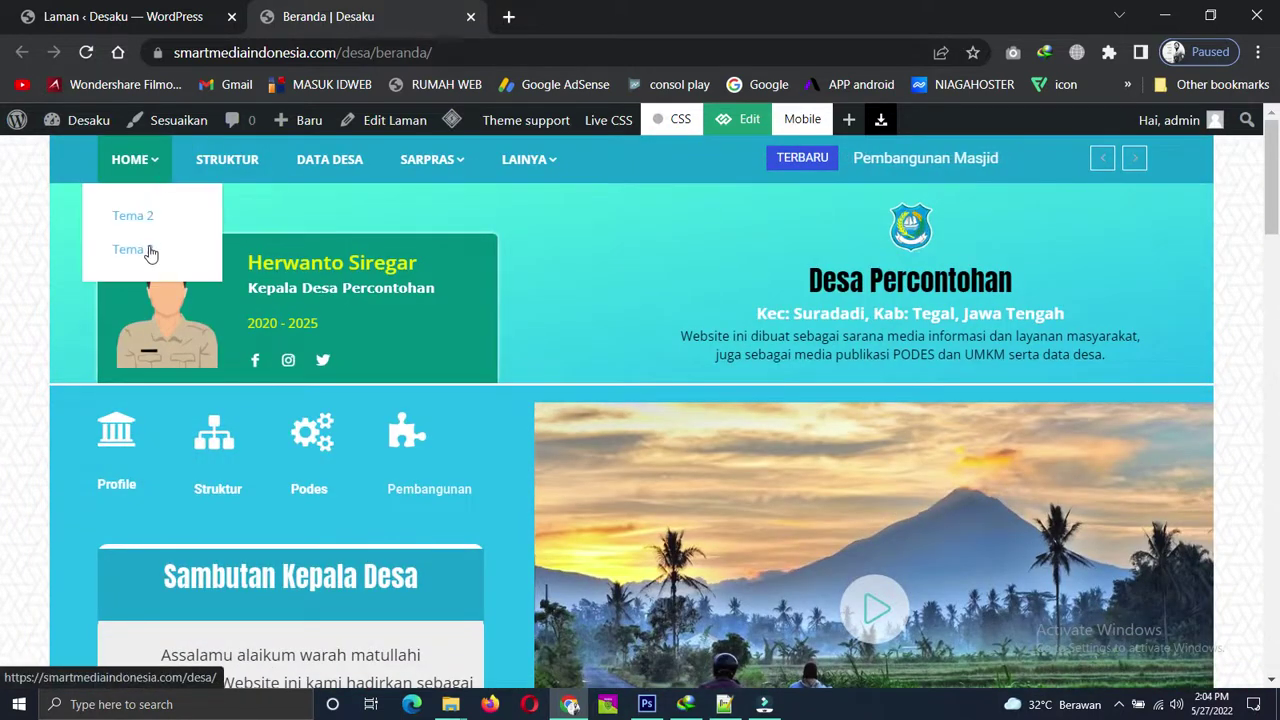
pyautogui.rightClick(149, 250)
pyautogui.click(213, 263)
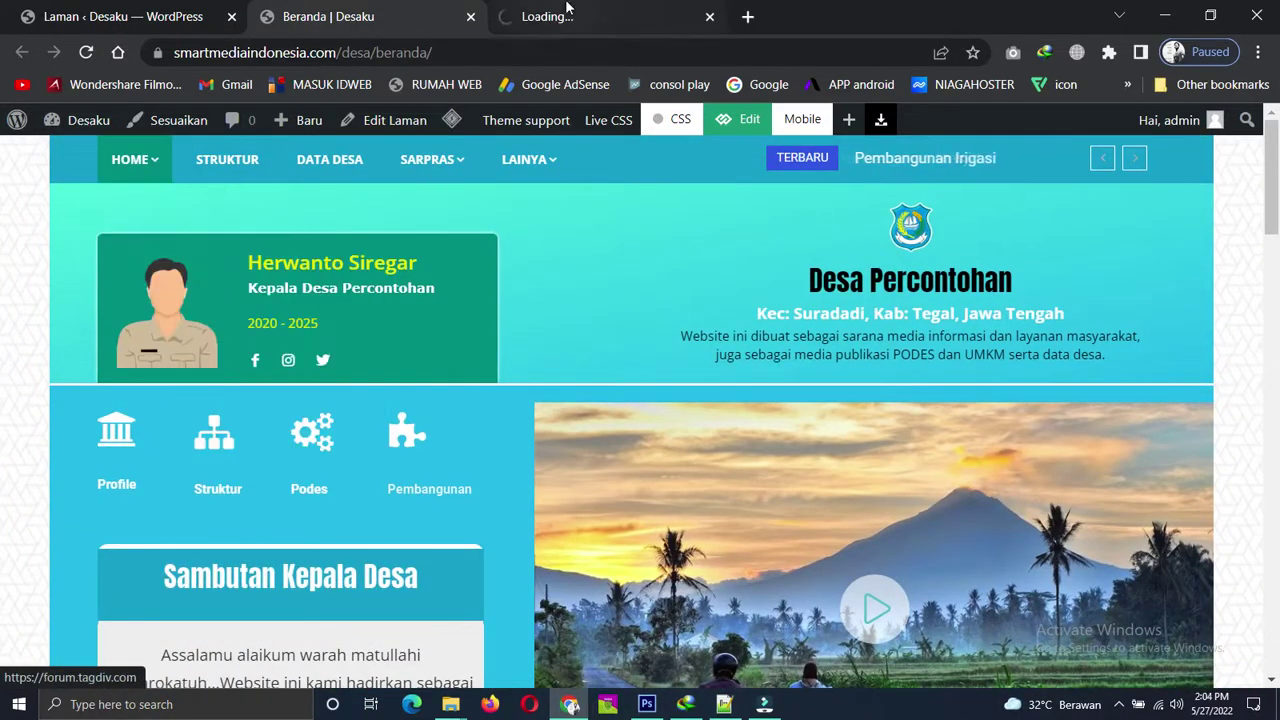
pyautogui.click(566, 10)
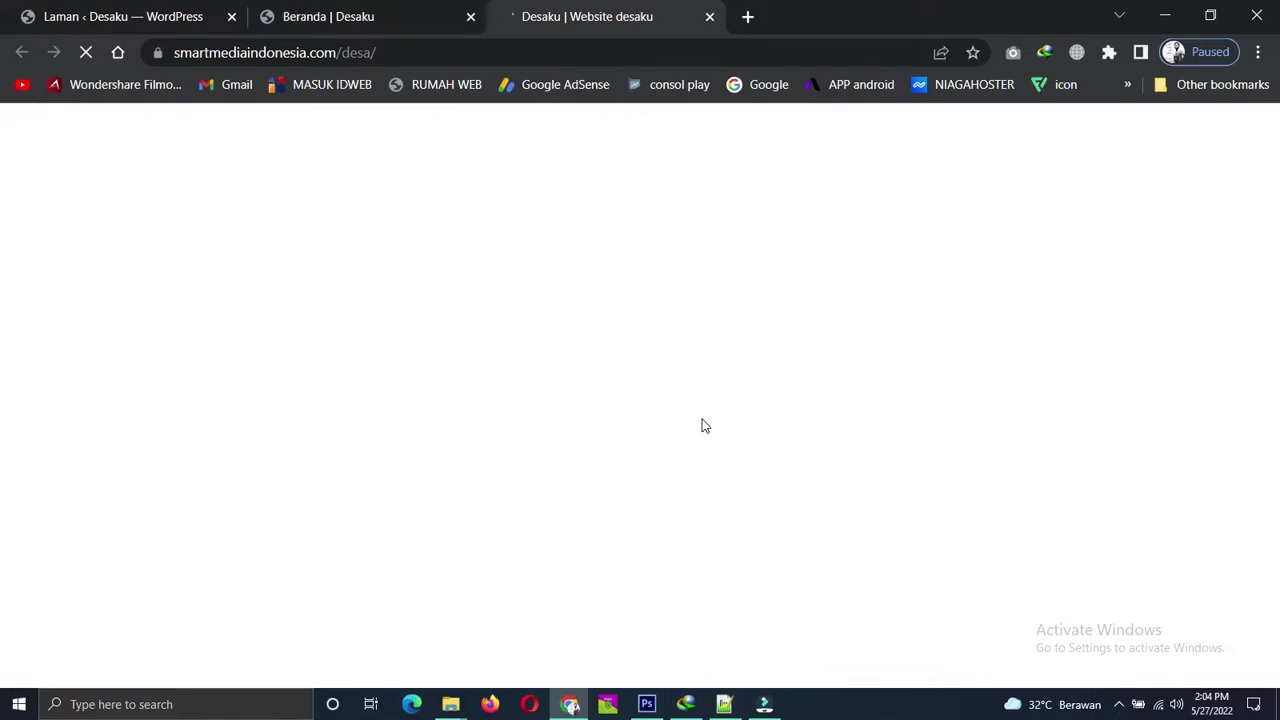
pyautogui.scroll(-15, 863, 480)
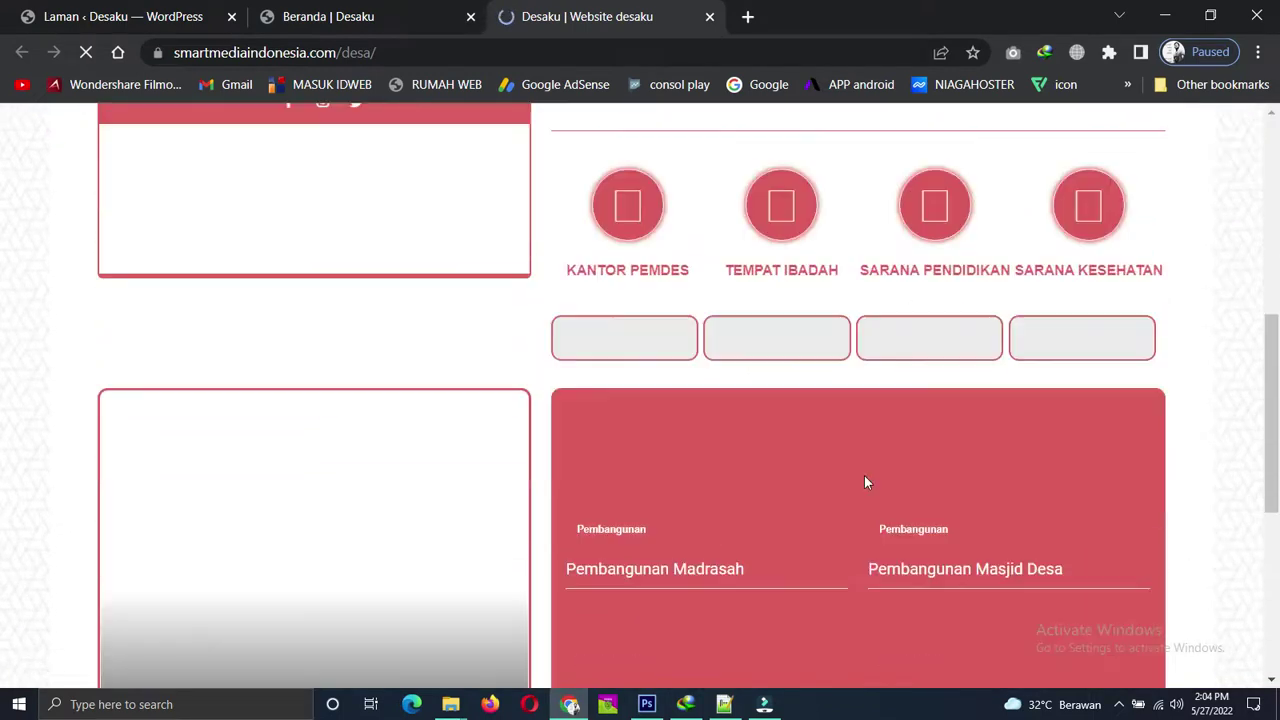
pyautogui.scroll(-2, 867, 483)
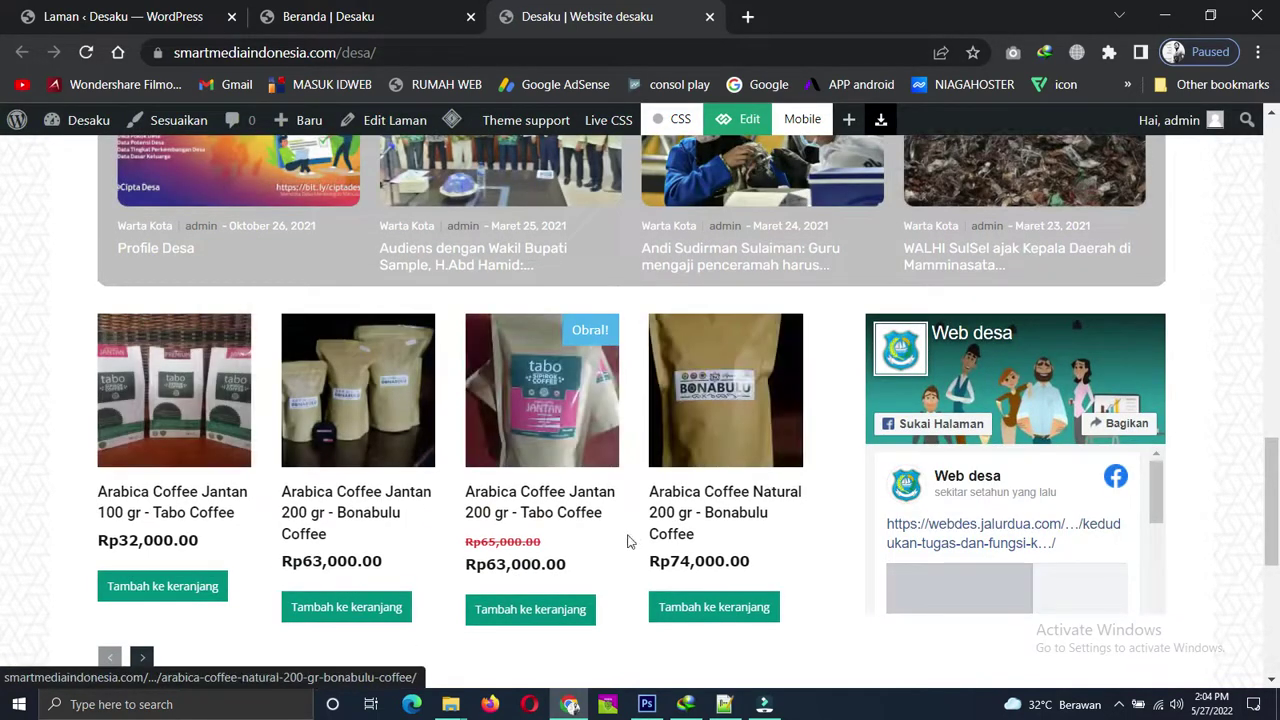
# Go back to the Beranda tab and bring up the link menu for the admin bar's Edit link.
pyautogui.click(400, 17)
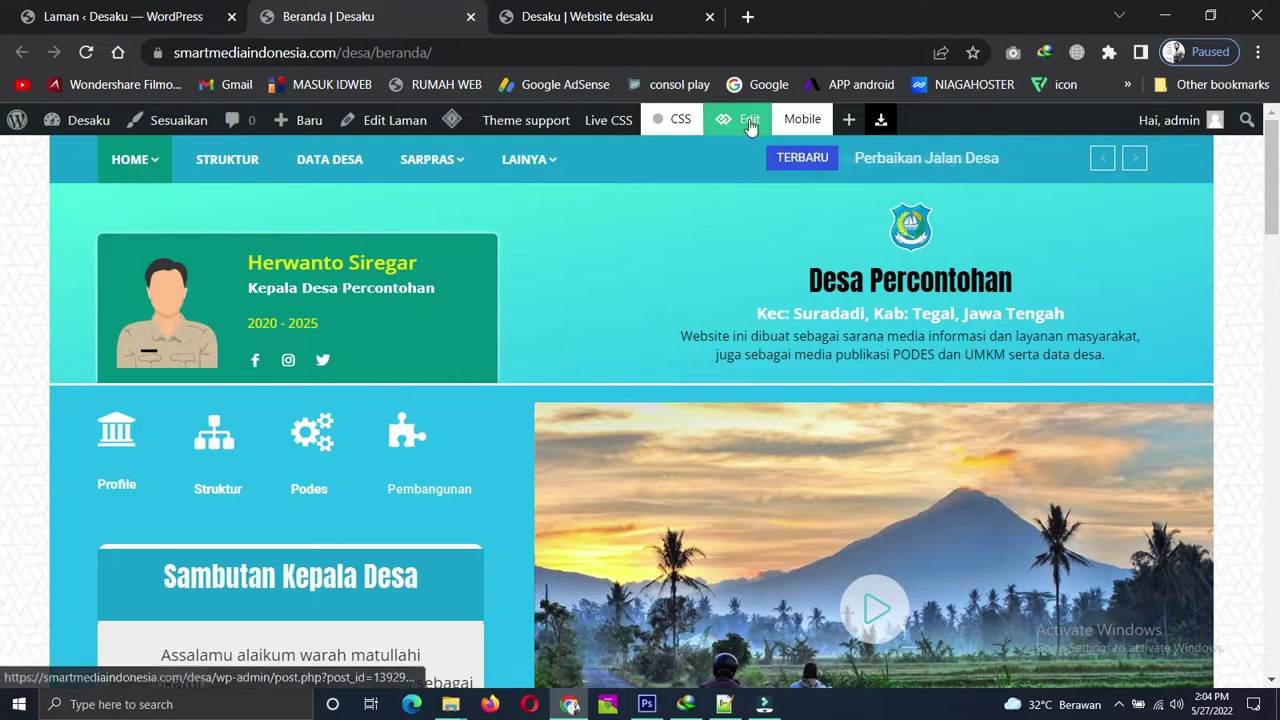
pyautogui.scroll(-2, 565, 212)
pyautogui.scroll(3, 565, 212)
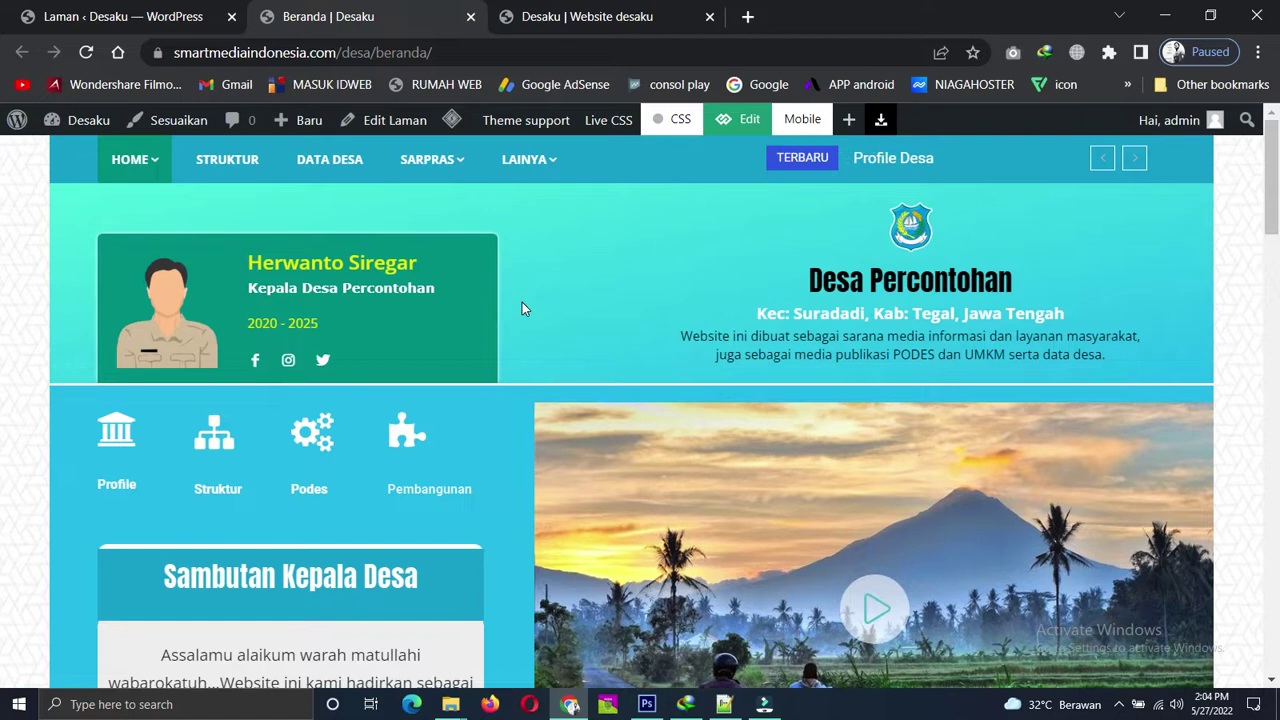
pyautogui.rightClick(733, 120)
# Open the Beranda editor in a new tab and place it left of 'Desaku | Website desaku'.
pyautogui.click(778, 133)
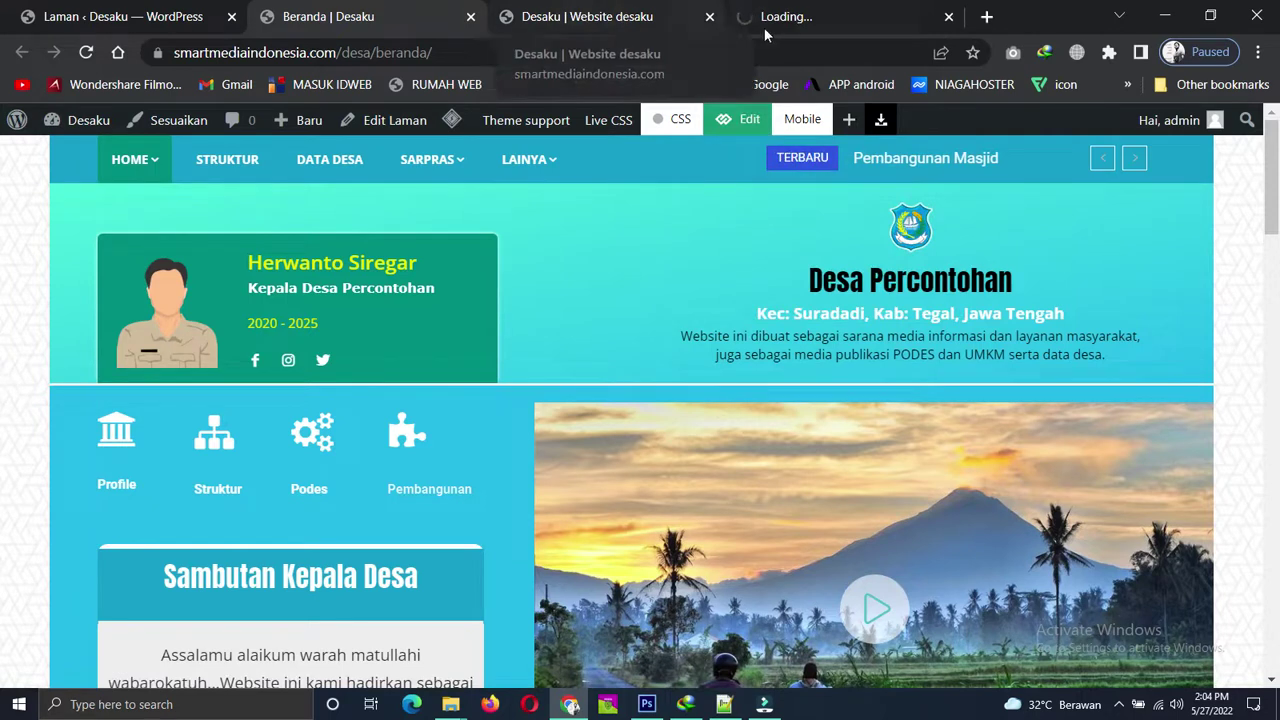
pyautogui.click(790, 12)
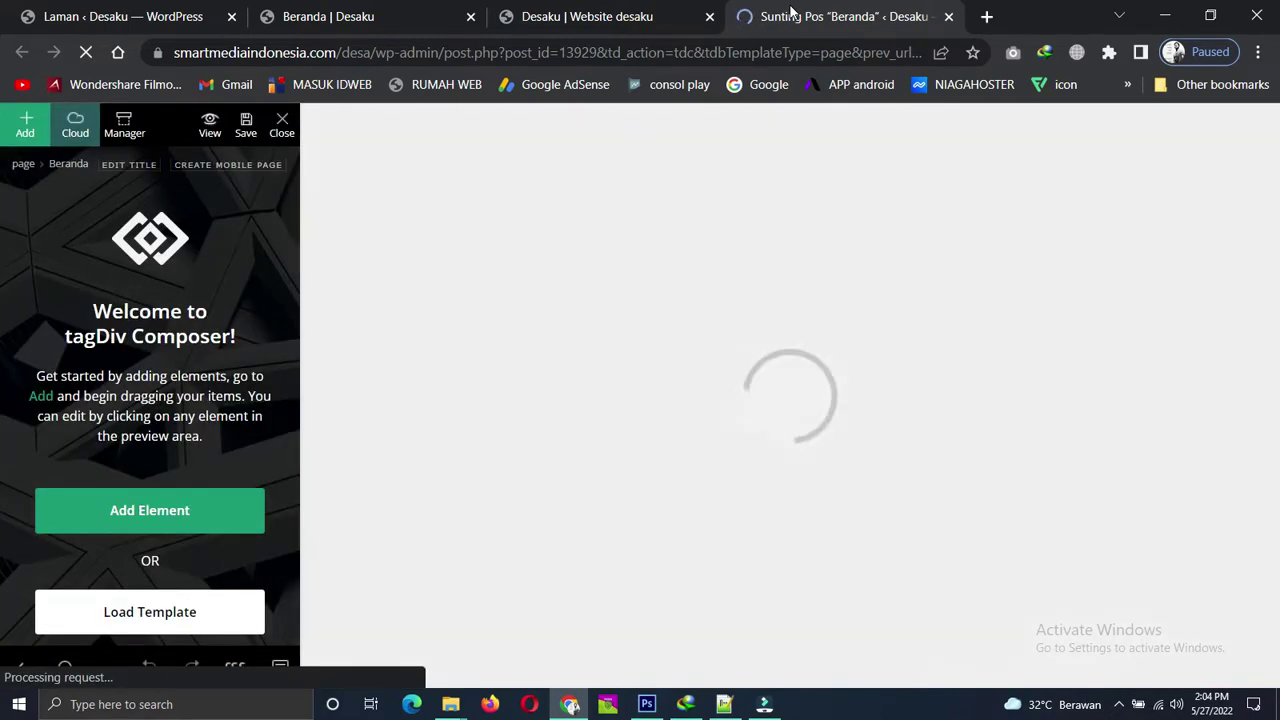
pyautogui.moveTo(801, 10); pyautogui.dragTo(600, 22)
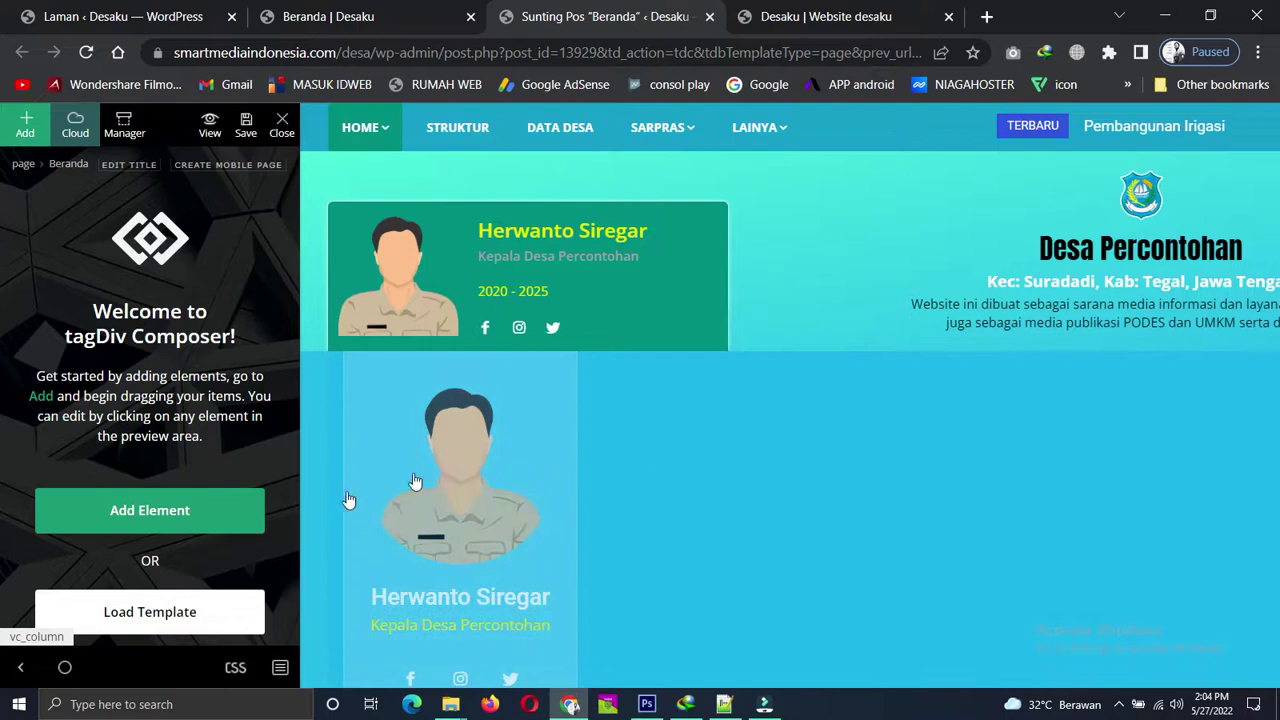
# Select the team-member card and compare the page in mobile and desktop previews.
pyautogui.click(476, 451)
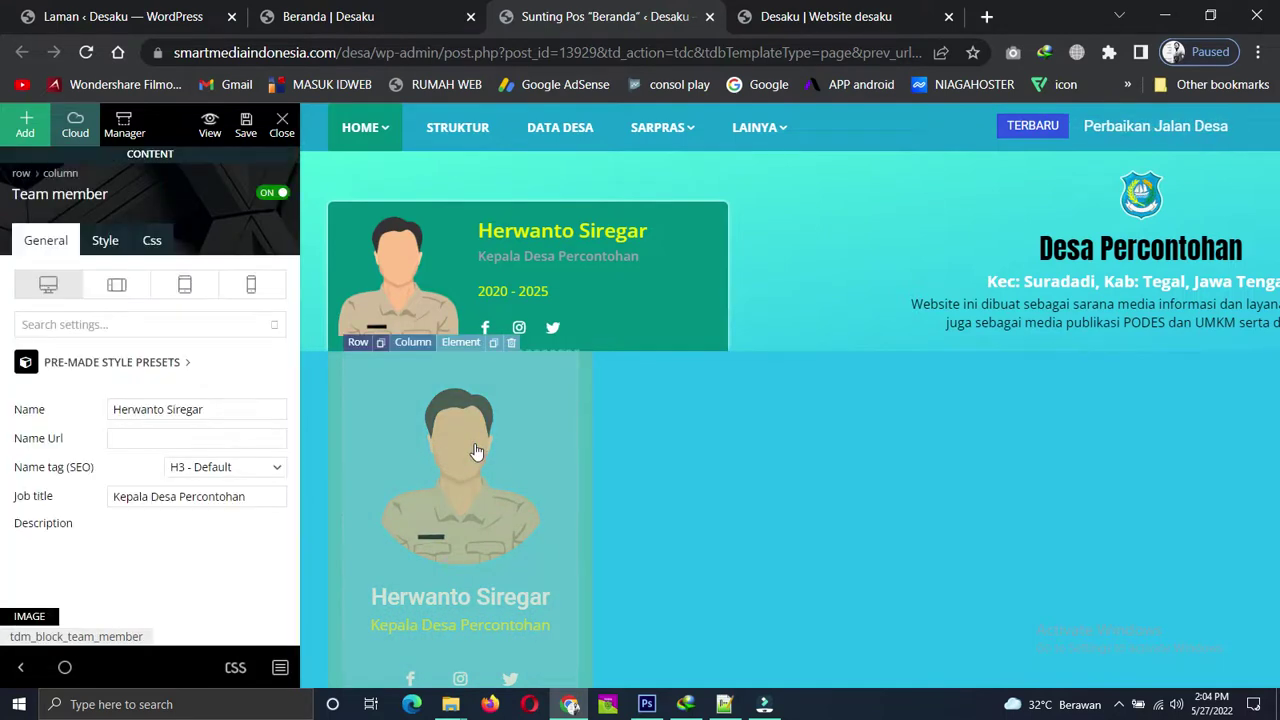
pyautogui.click(252, 285)
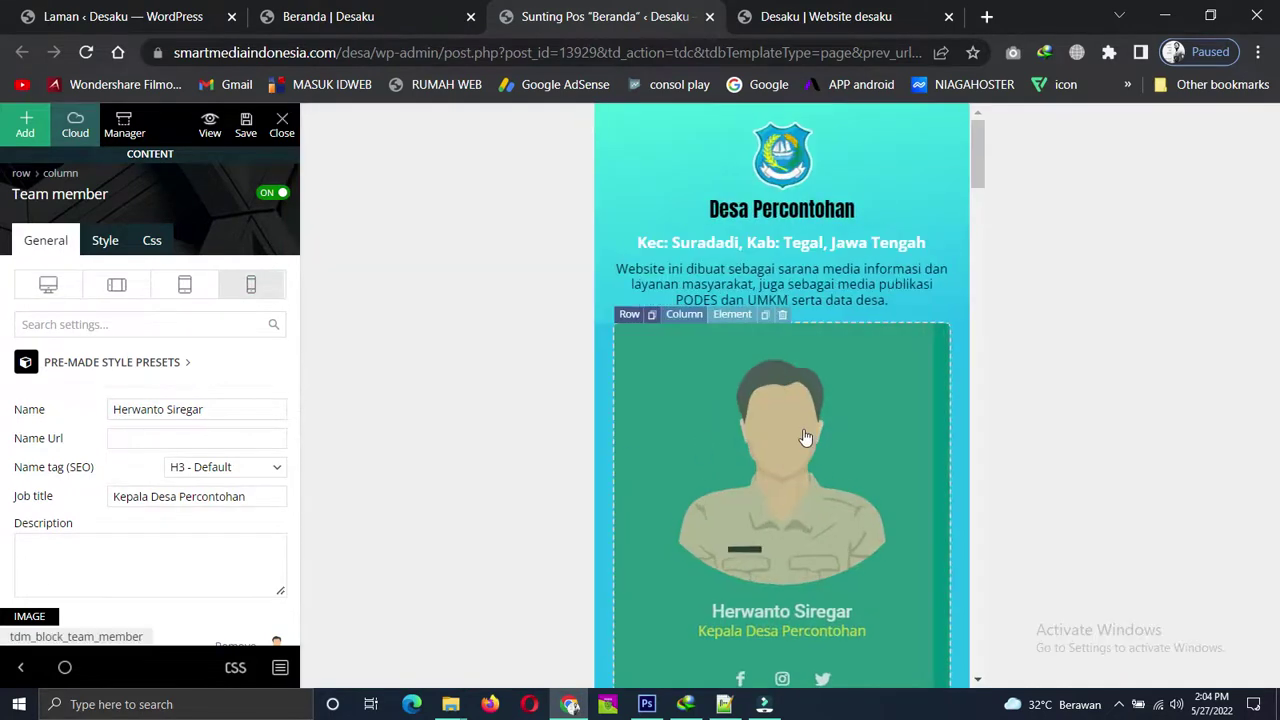
pyautogui.scroll(-4, 806, 440)
pyautogui.scroll(4, 806, 438)
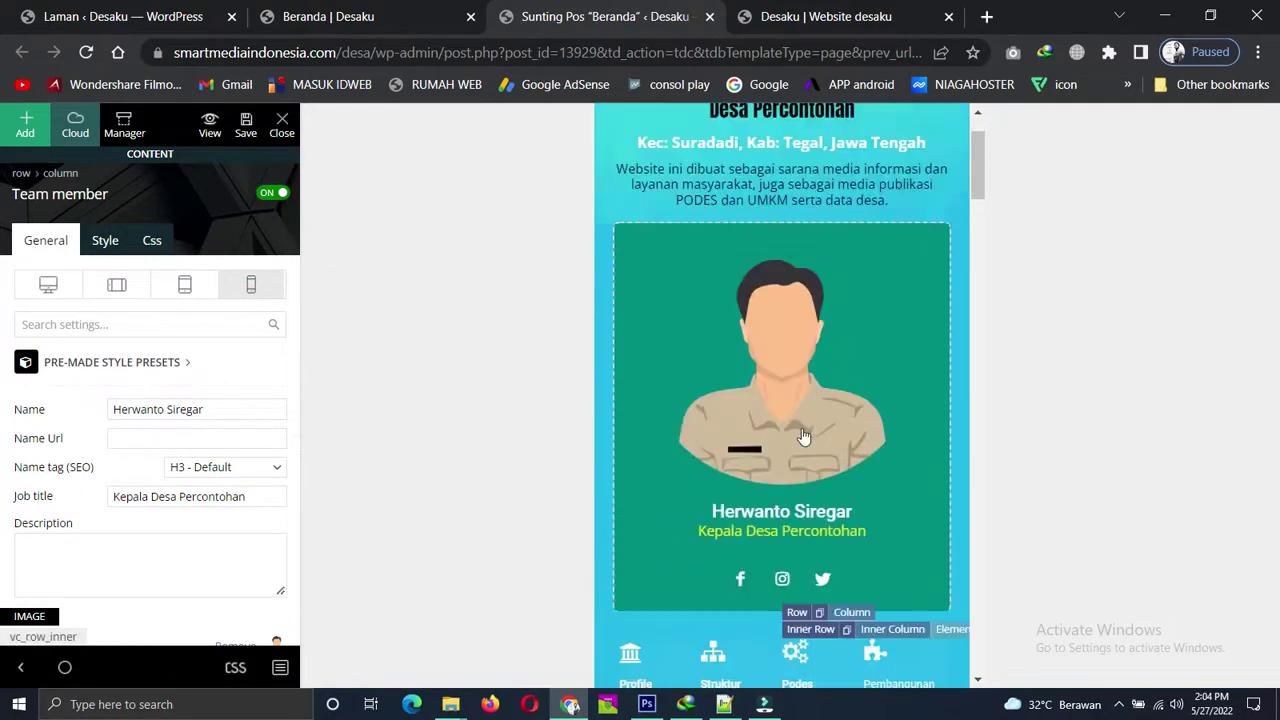
pyautogui.click(47, 290)
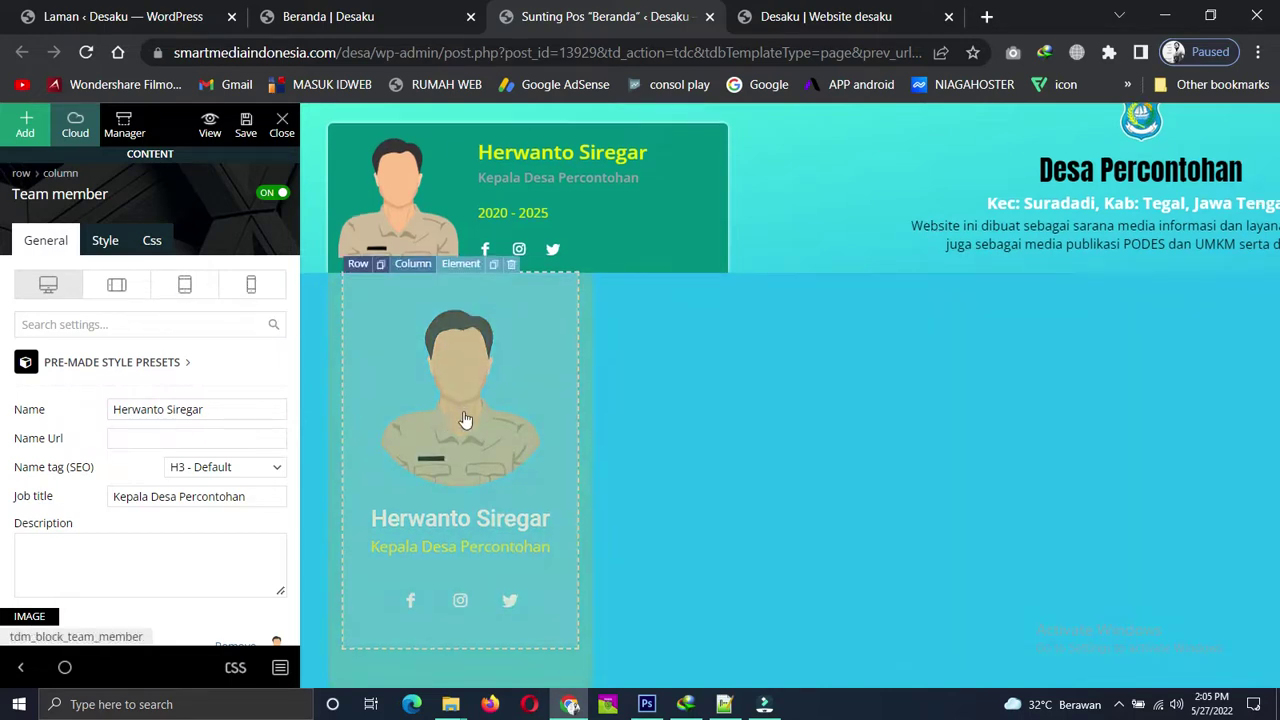
pyautogui.scroll(-2, 476, 420)
pyautogui.scroll(3, 480, 418)
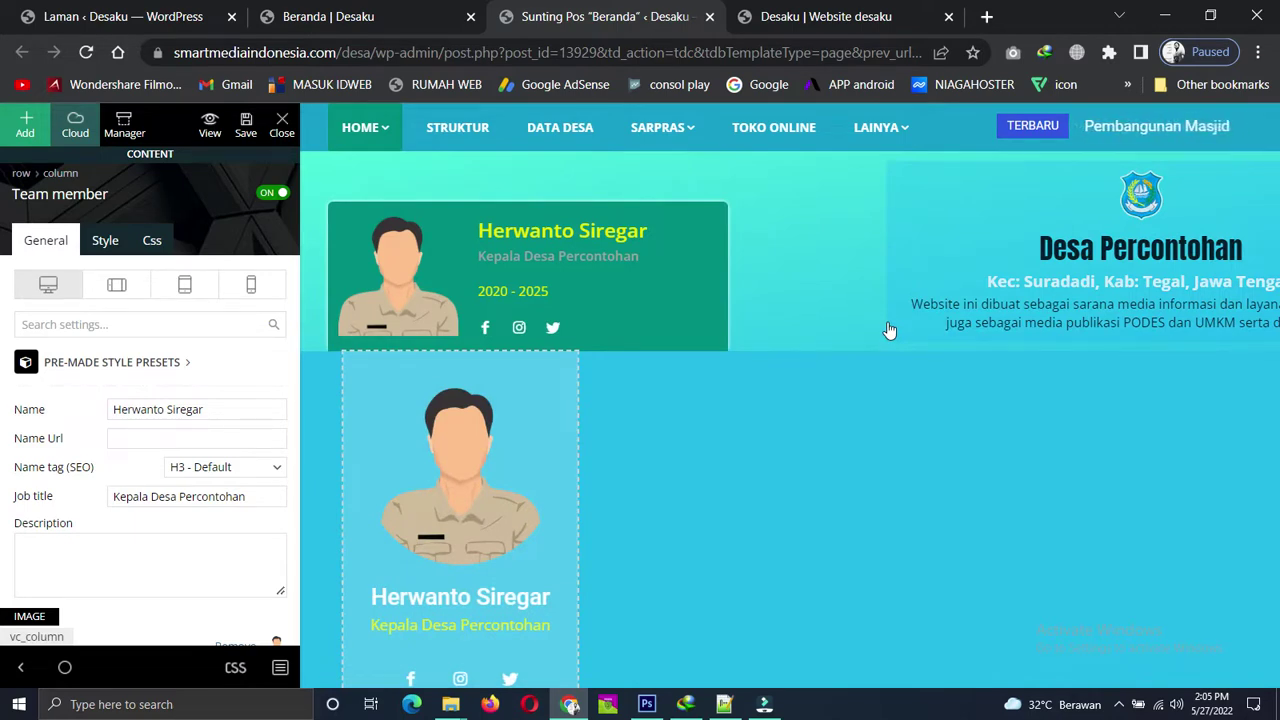
pyautogui.scroll(-1, 443, 523)
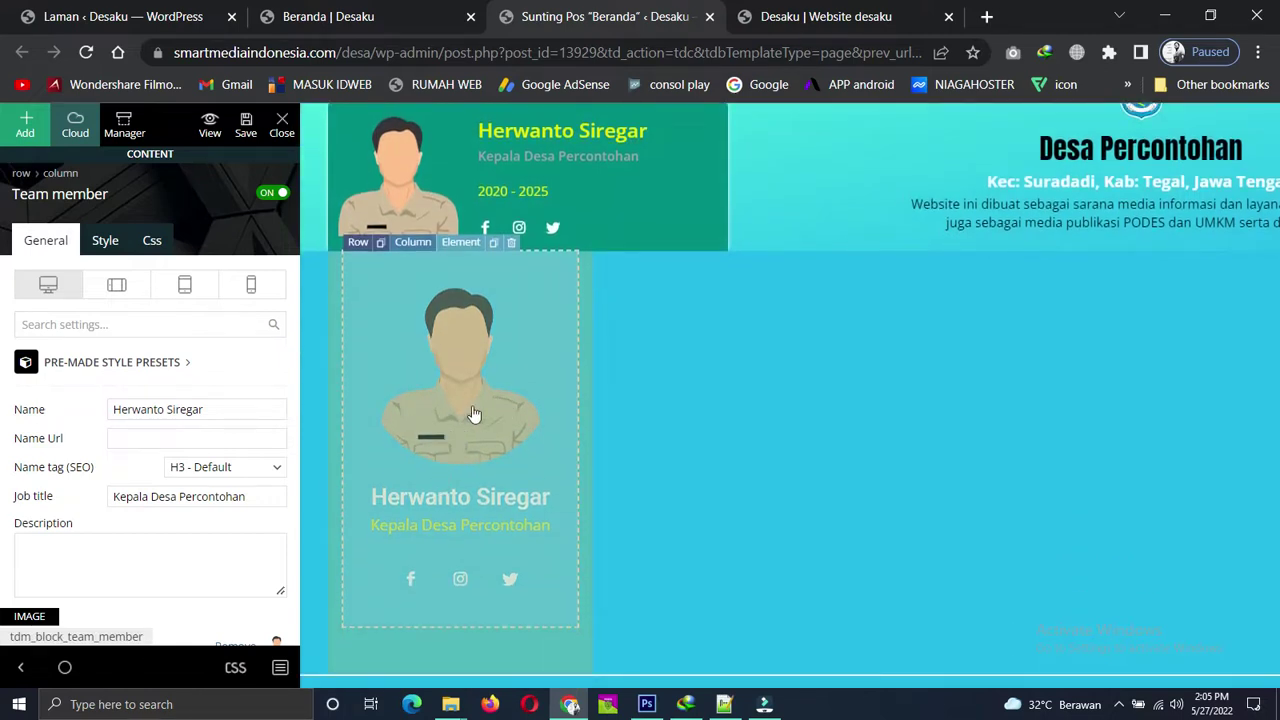
pyautogui.click(253, 290)
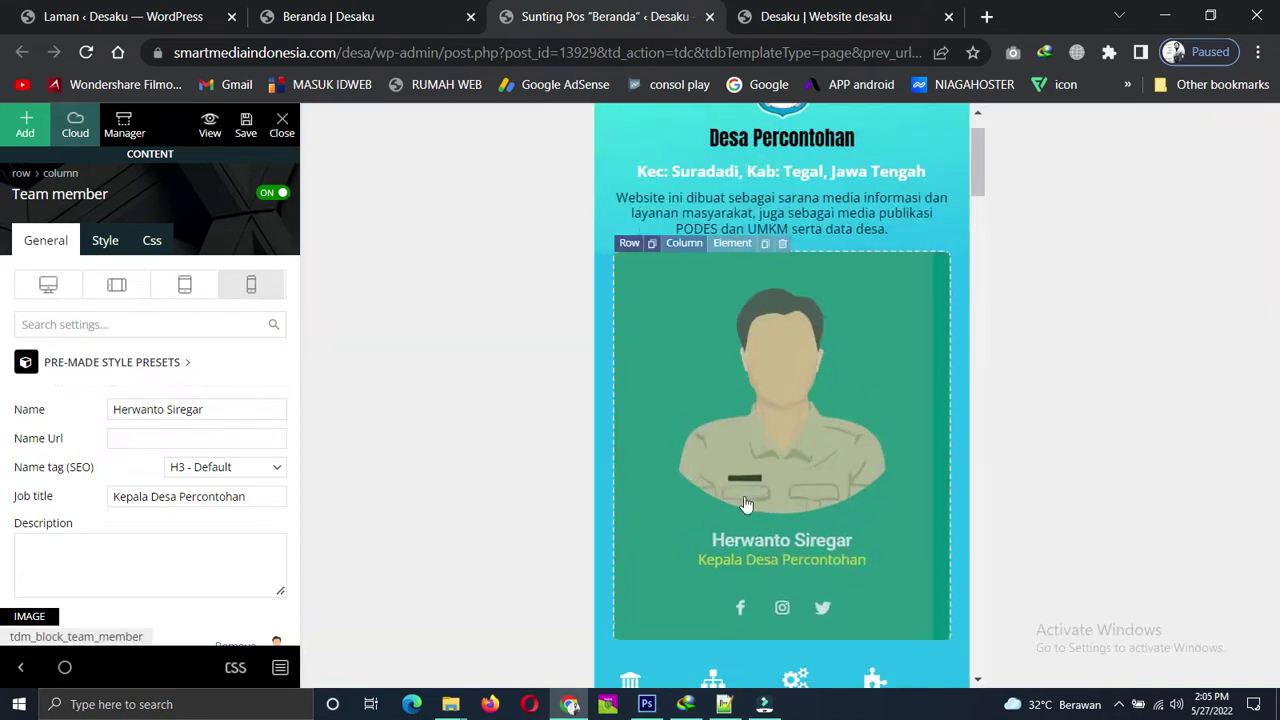
pyautogui.click(50, 289)
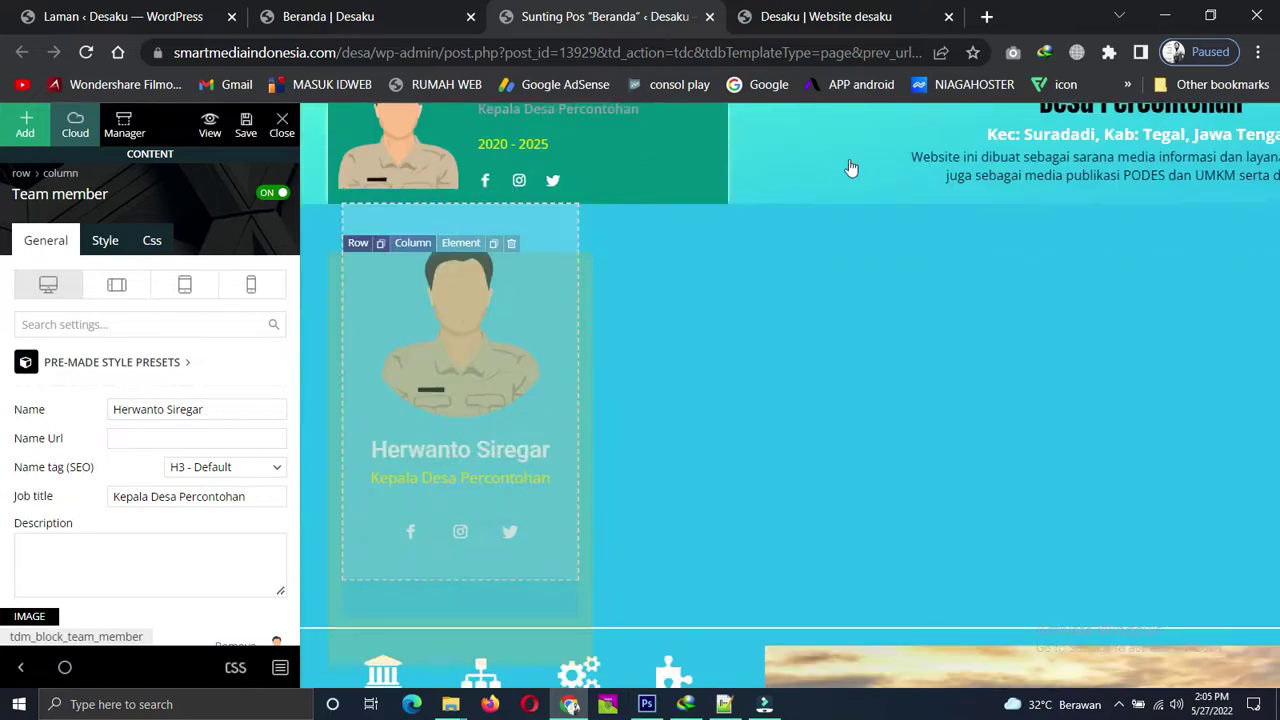
pyautogui.click(798, 14)
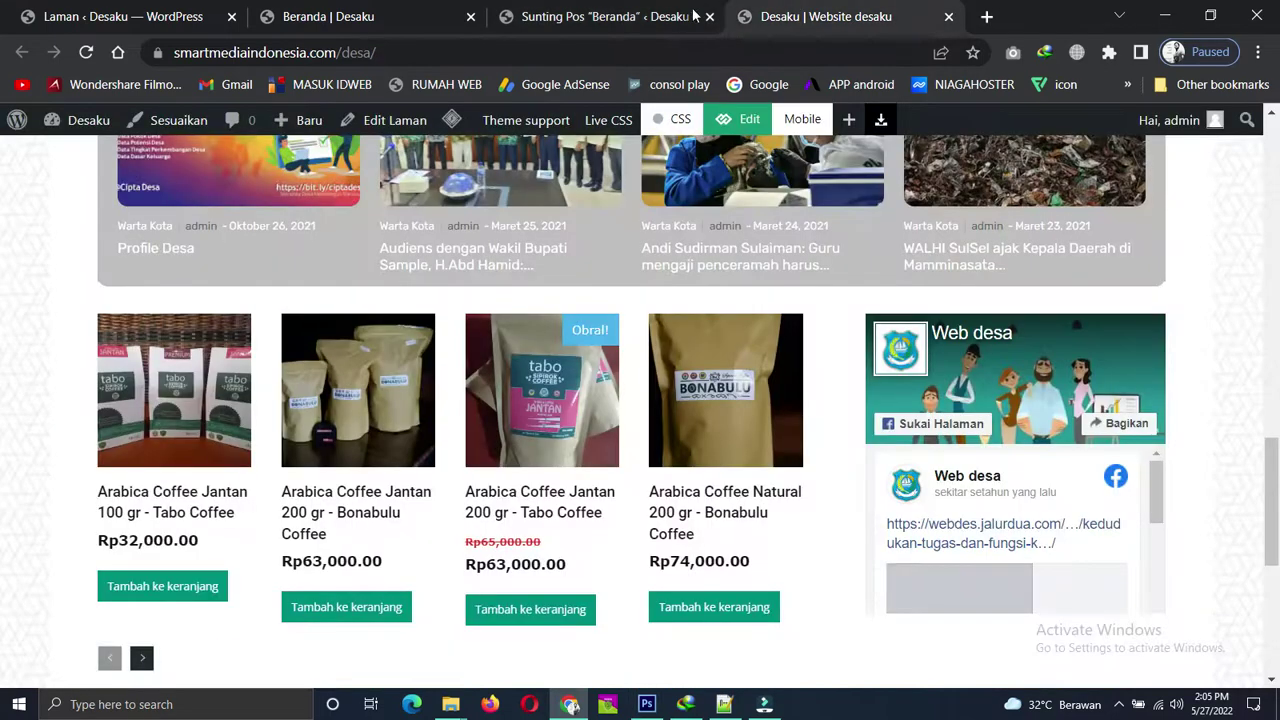
pyautogui.click(600, 14)
pyautogui.click(368, 14)
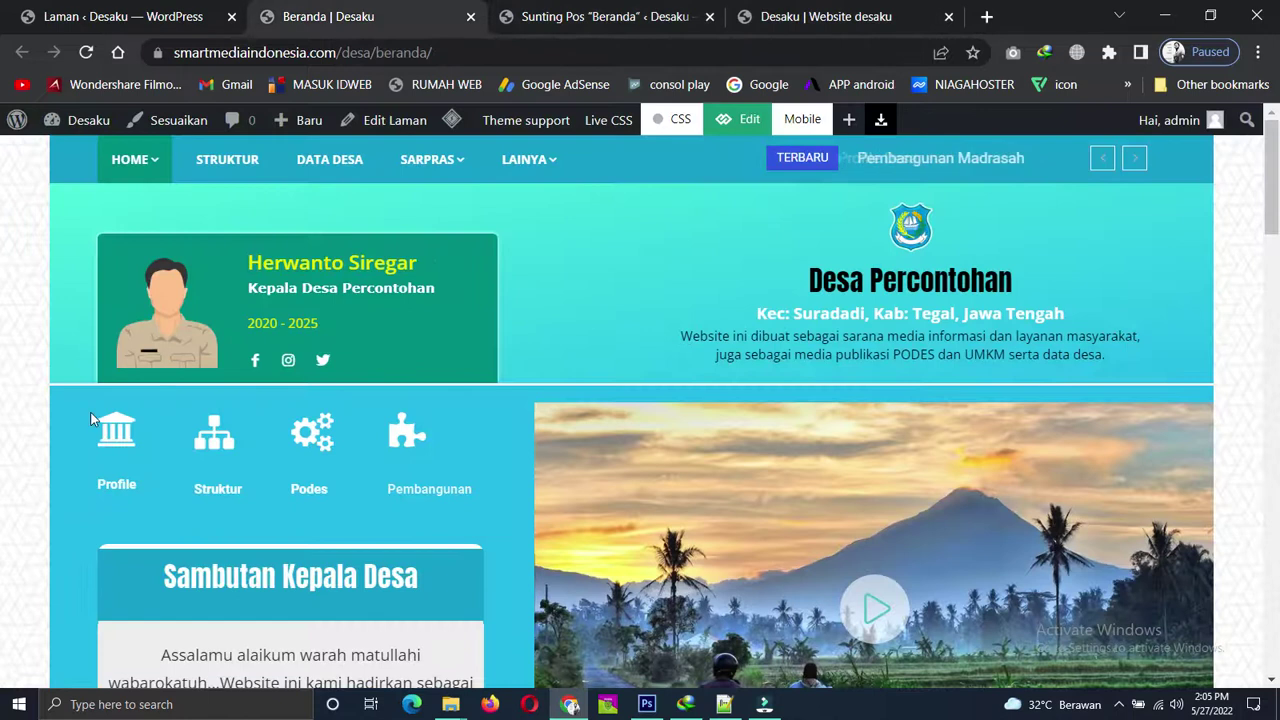
pyautogui.click(600, 16)
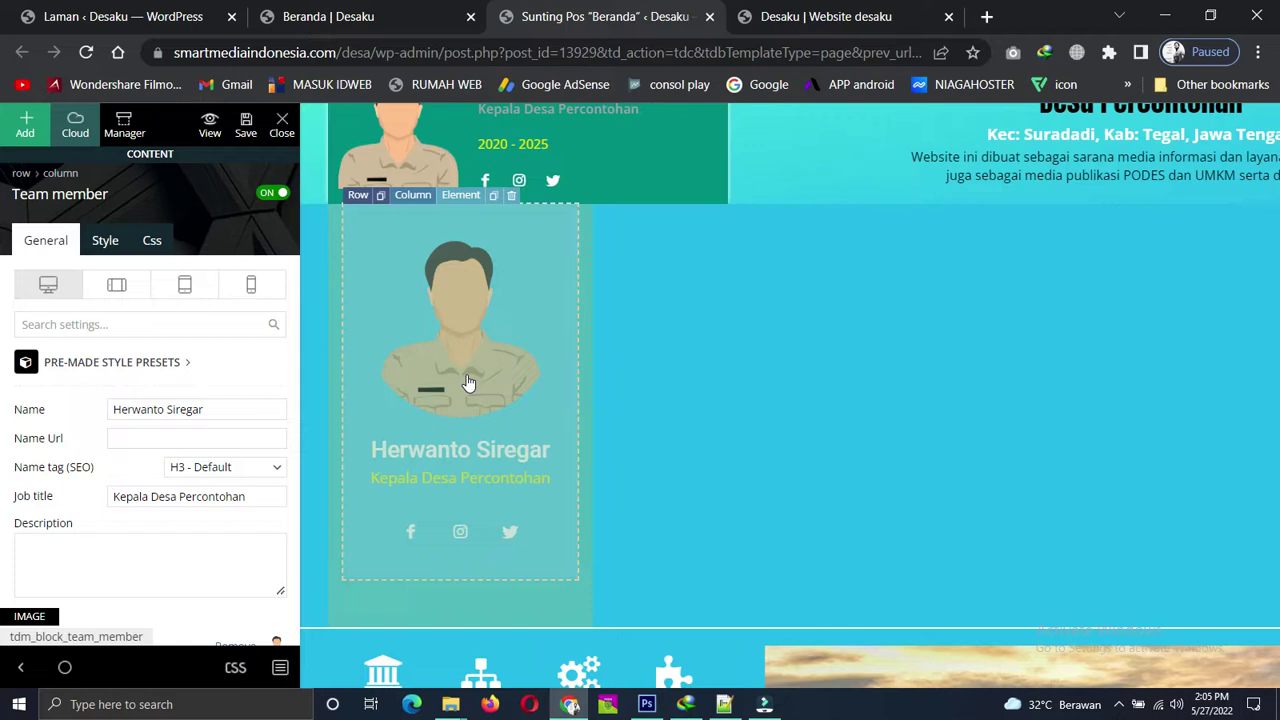
pyautogui.scroll(-4, 727, 436)
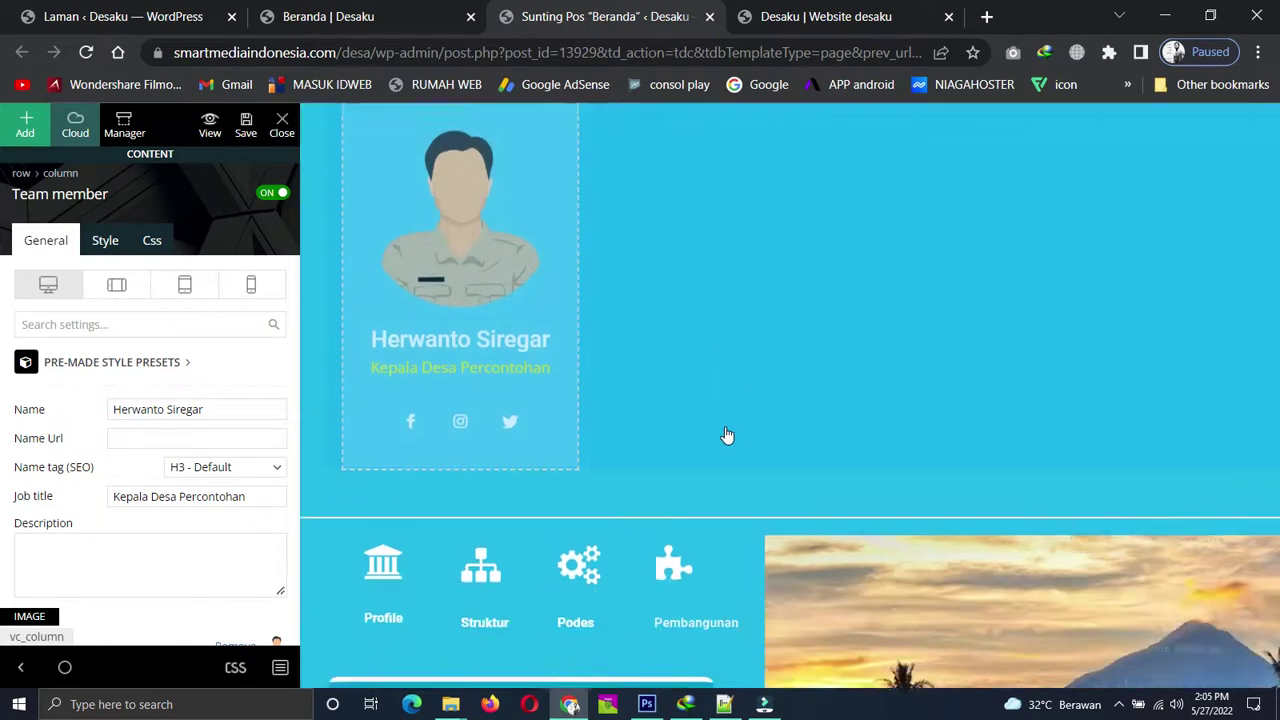
pyautogui.scroll(5, 728, 437)
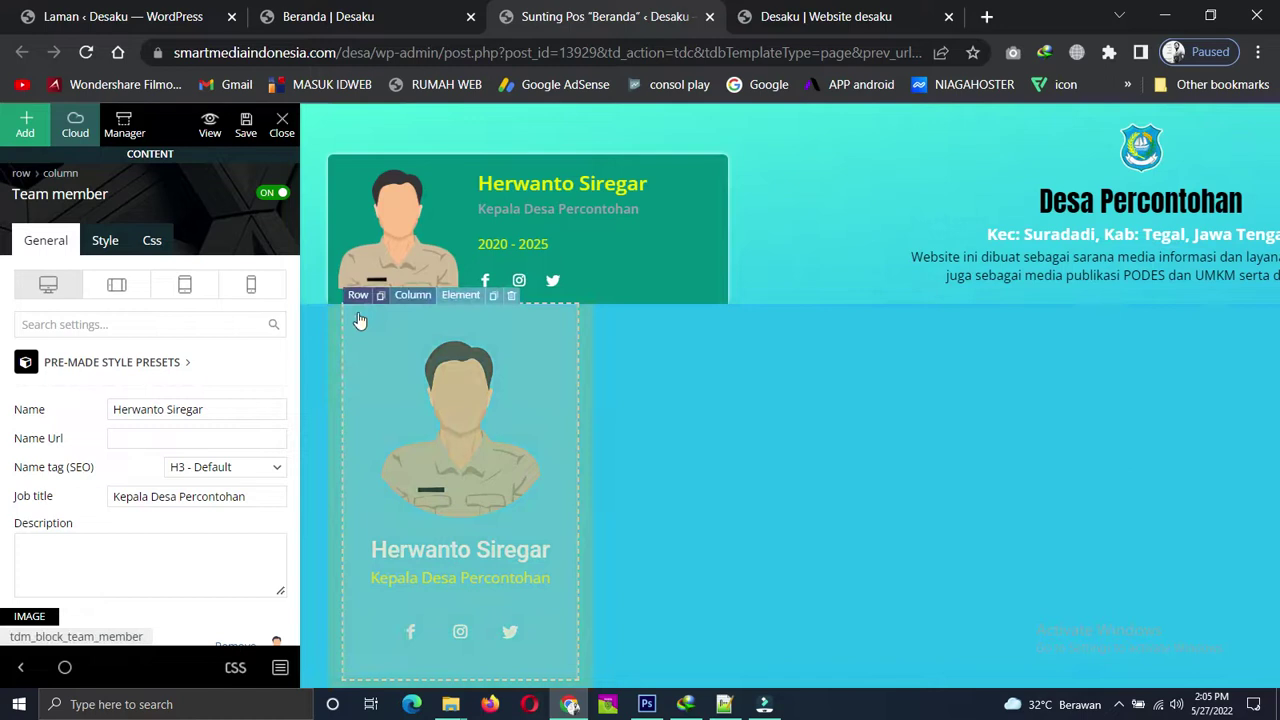
pyautogui.click(357, 296)
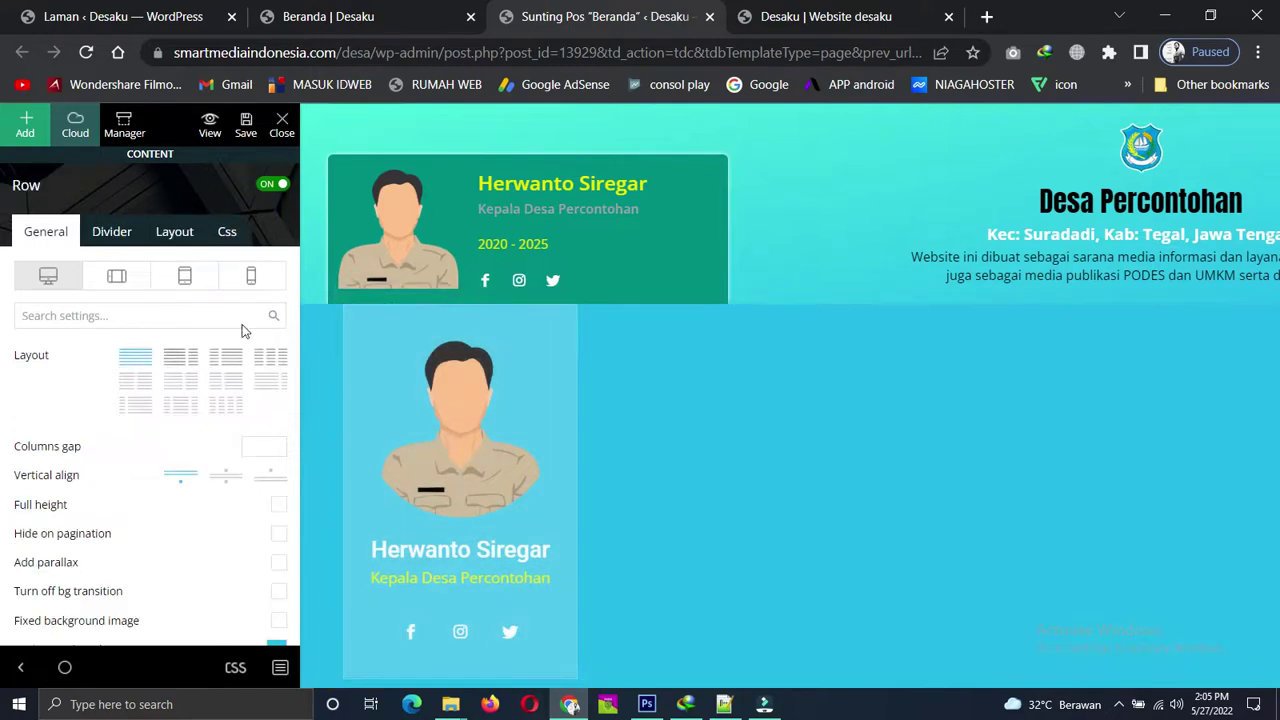
# Set the lower card row's Css Display to Hidden on desktop and save the page.
pyautogui.click(229, 236)
pyautogui.scroll(-6, 194, 516)
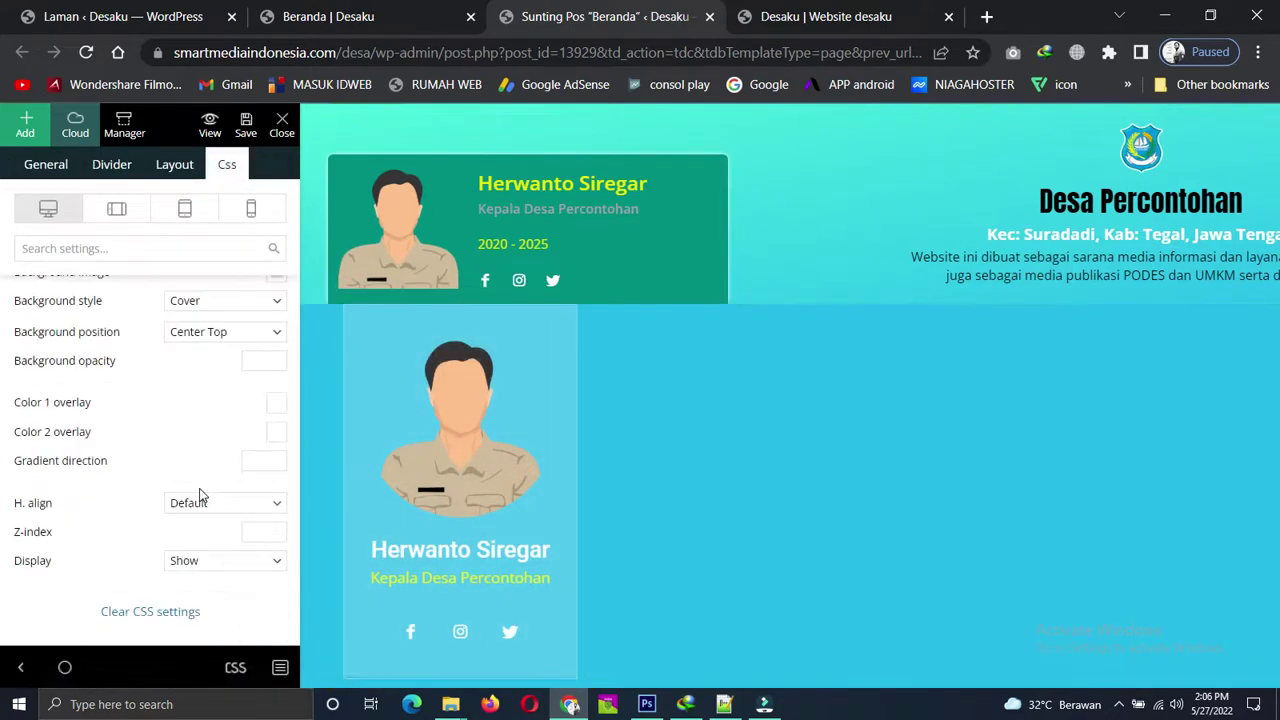
pyautogui.moveTo(368, 330)
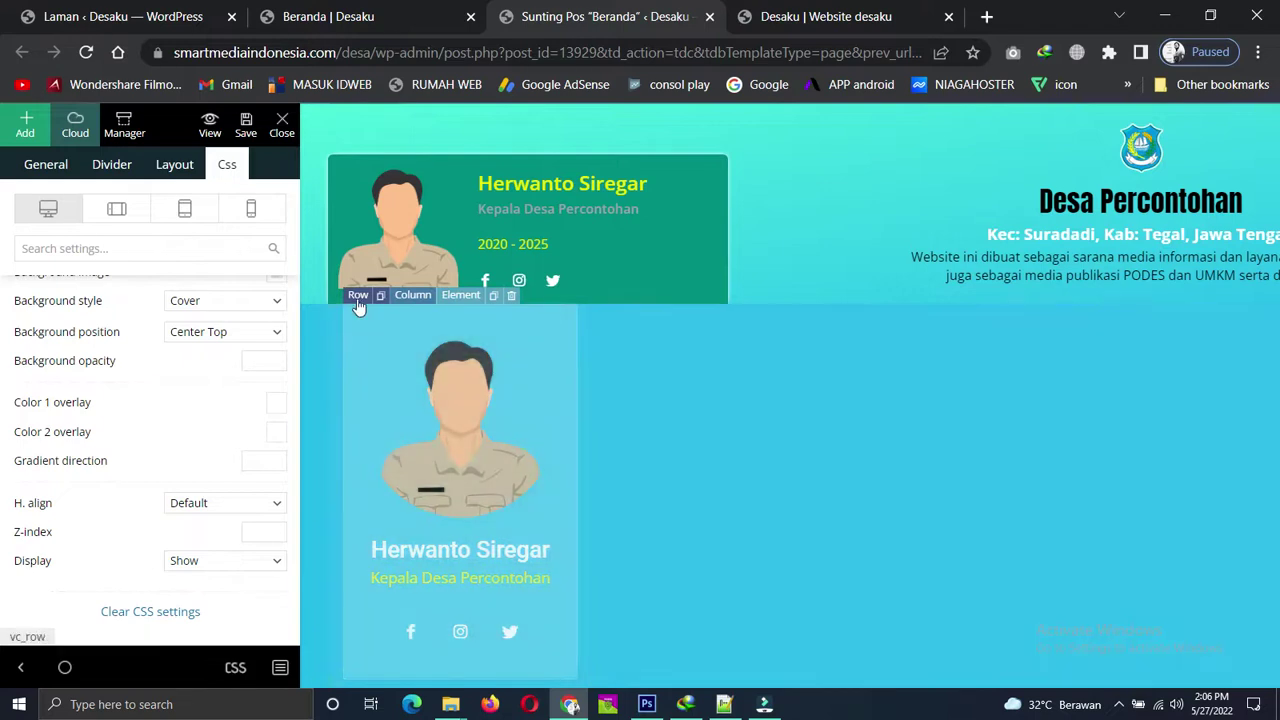
pyautogui.click(254, 209)
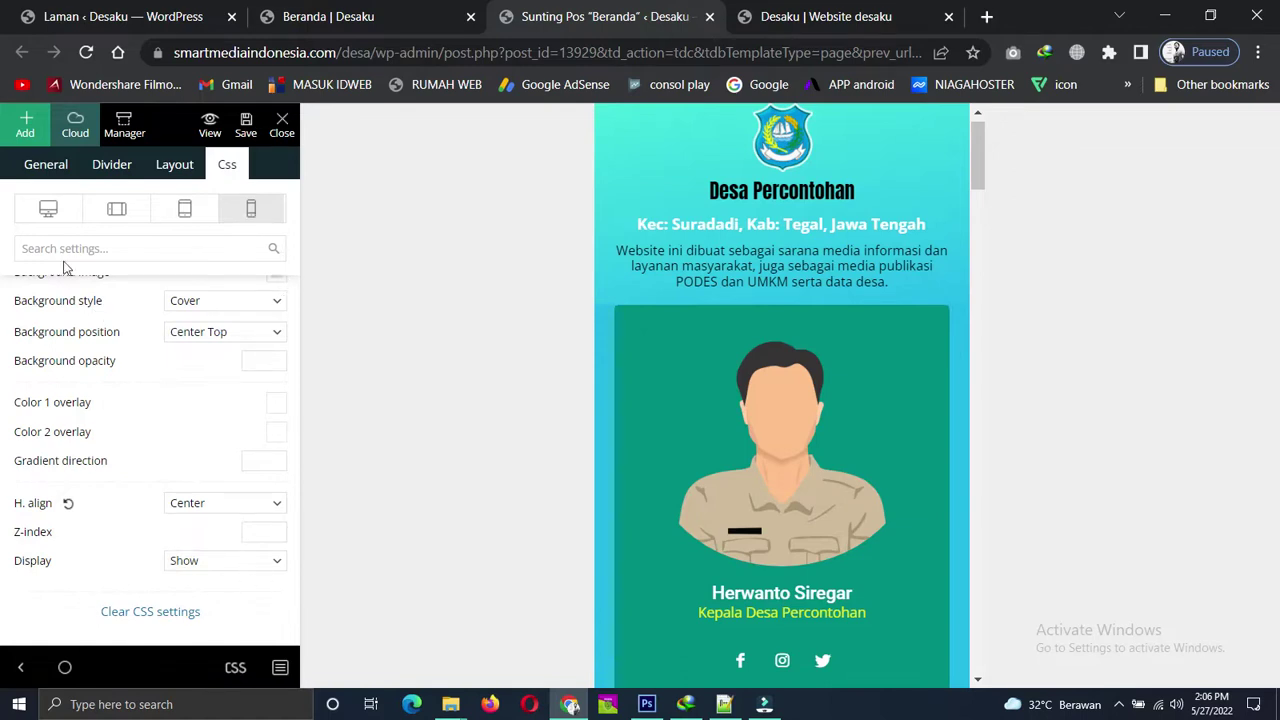
pyautogui.click(47, 210)
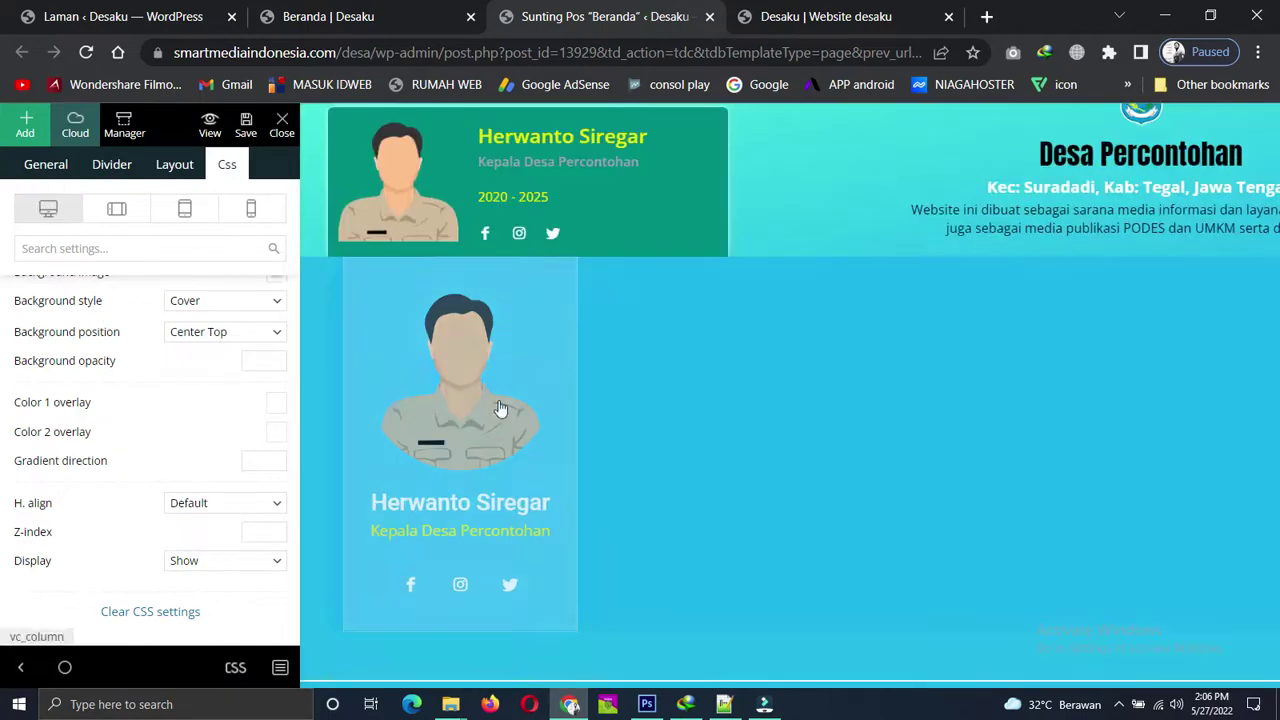
pyautogui.click(254, 561)
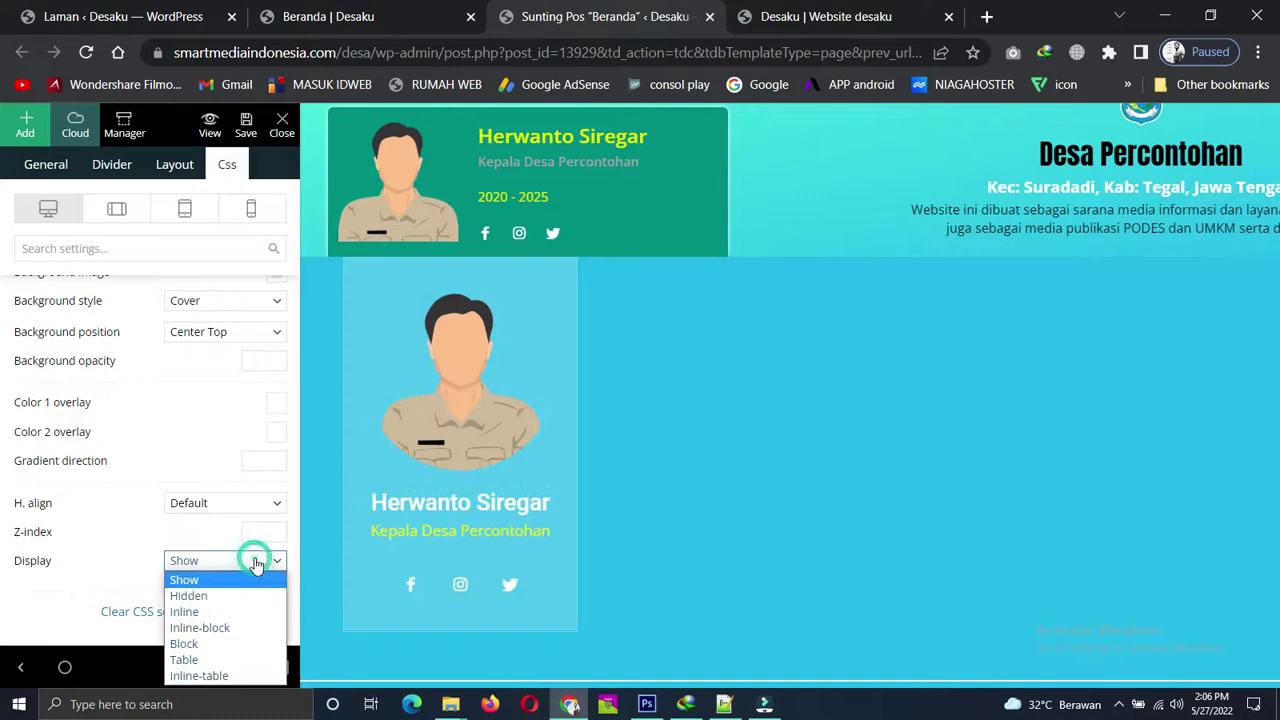
pyautogui.click(204, 597)
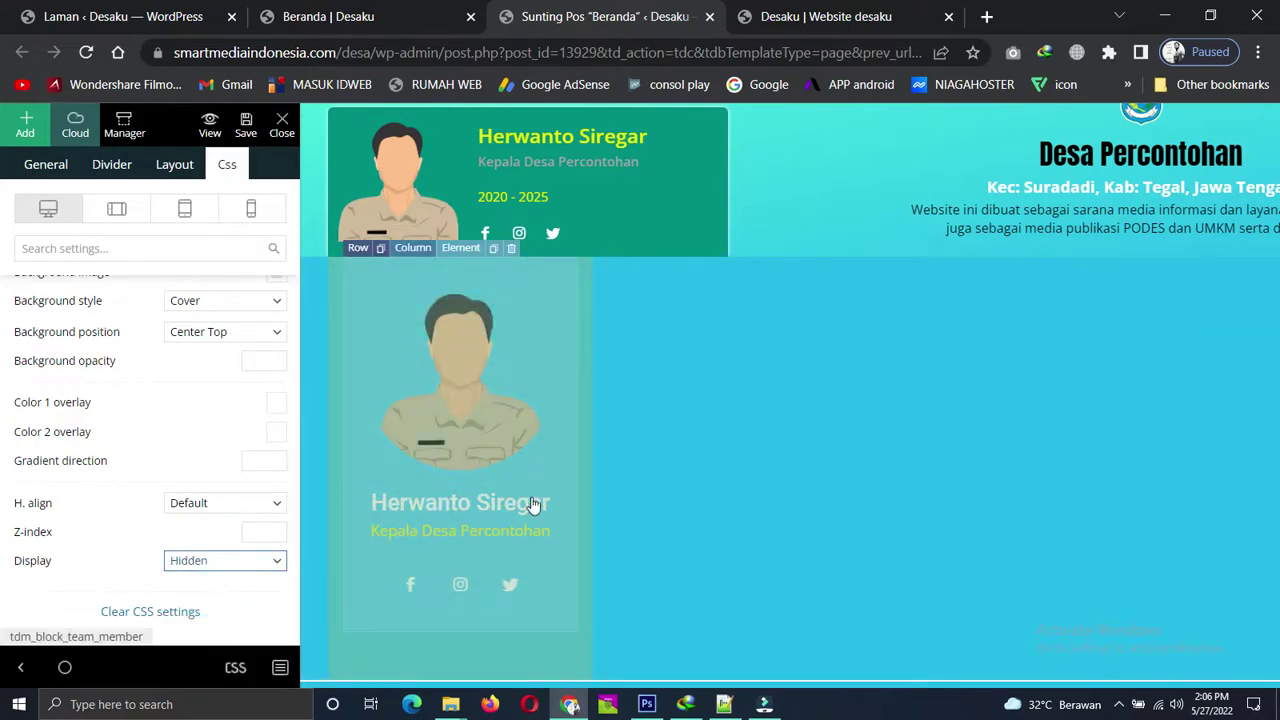
pyautogui.scroll(-3, 629, 523)
pyautogui.scroll(1, 628, 521)
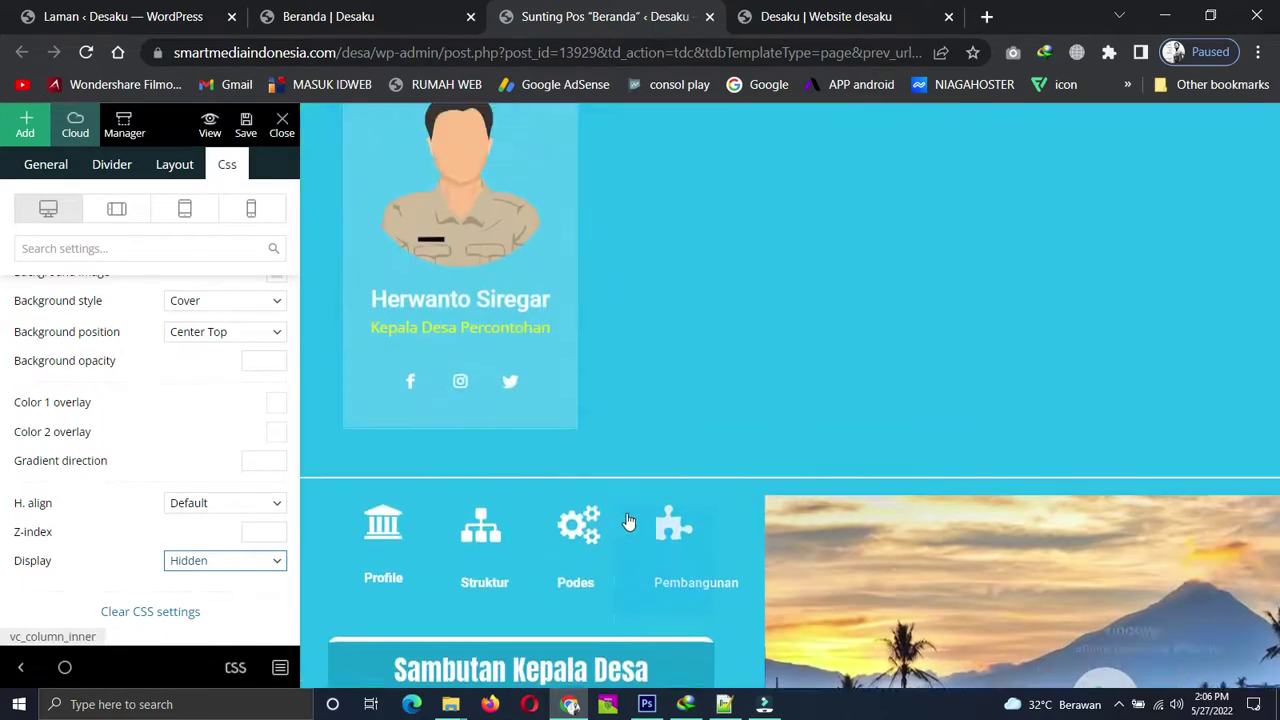
pyautogui.scroll(2, 628, 521)
pyautogui.click(245, 125)
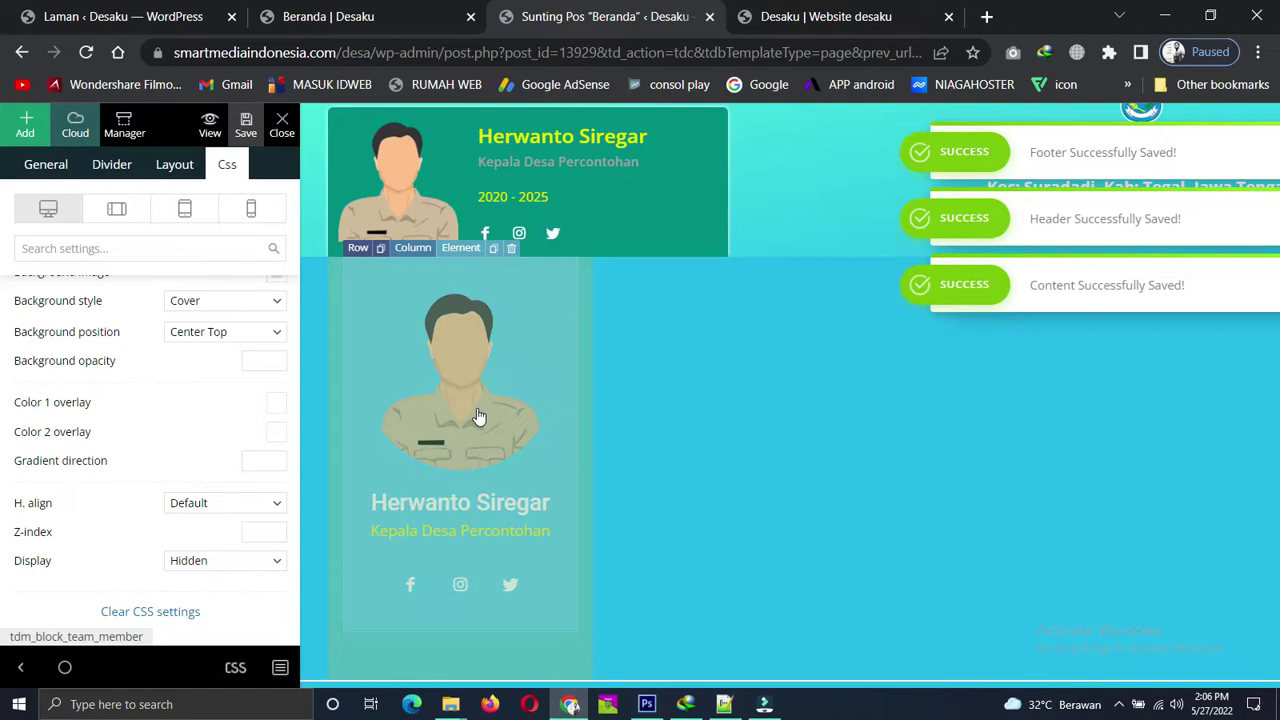
pyautogui.click(20, 667)
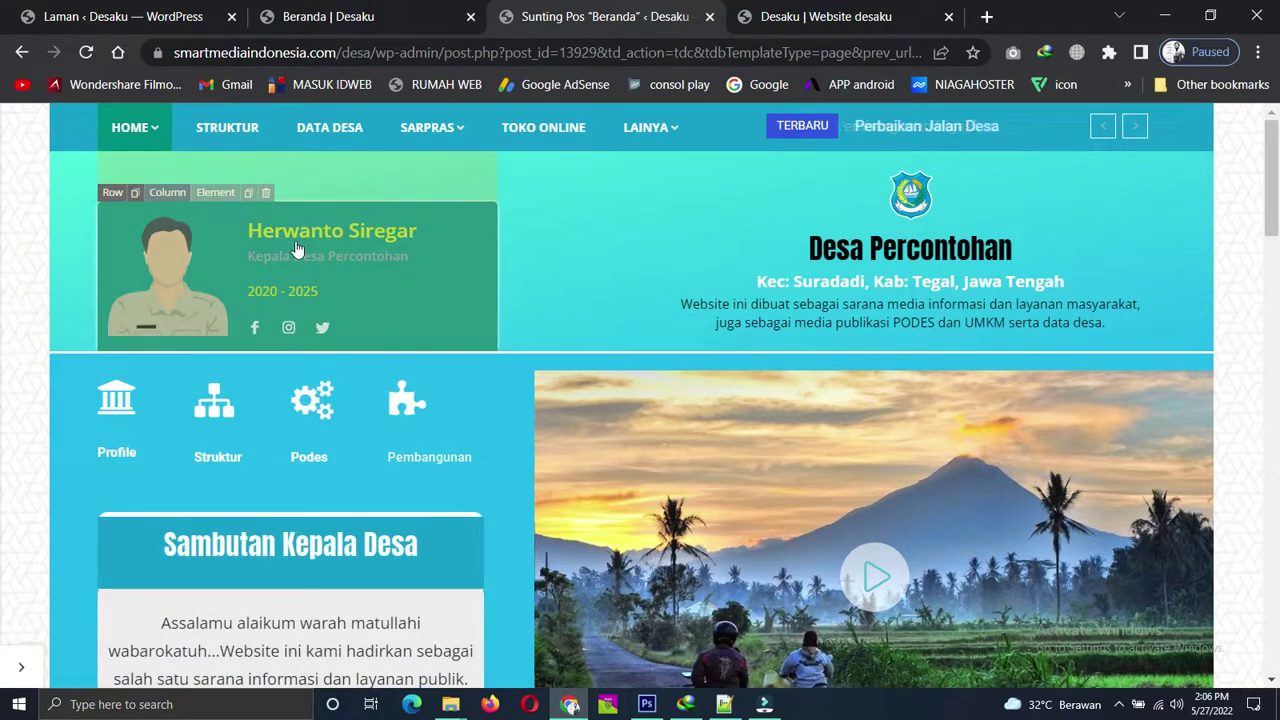
pyautogui.click(28, 666)
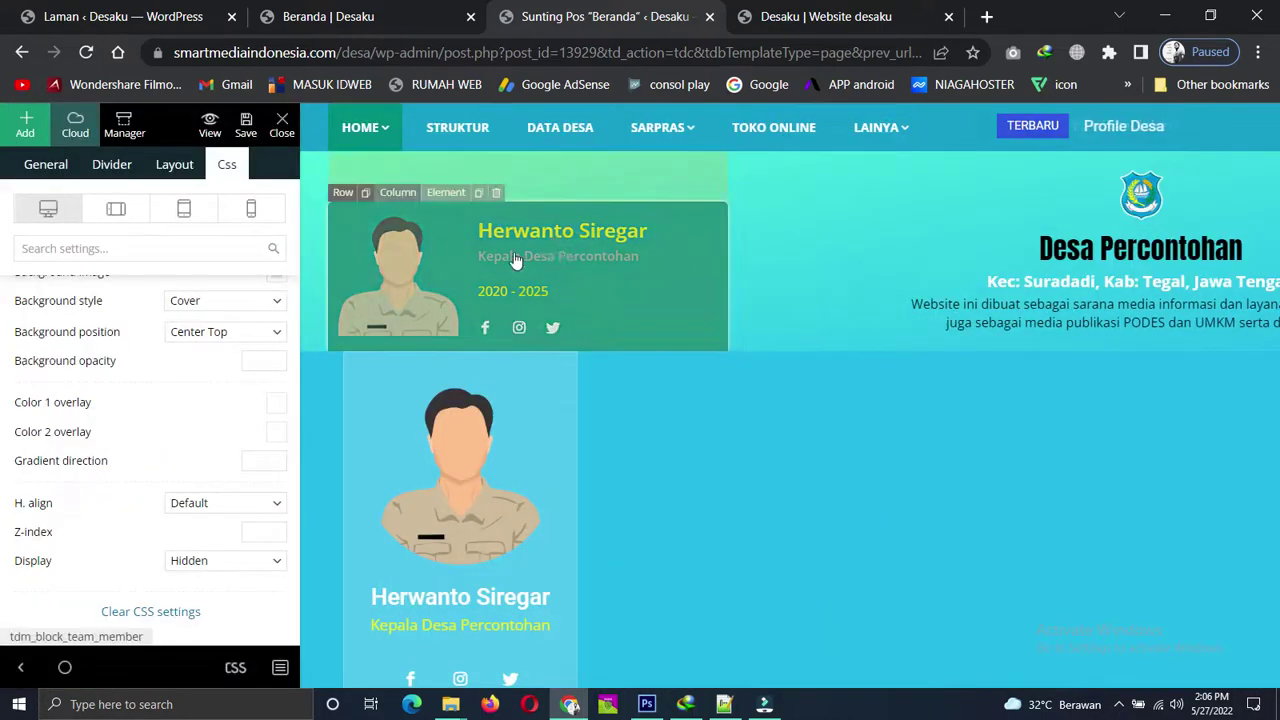
pyautogui.click(573, 261)
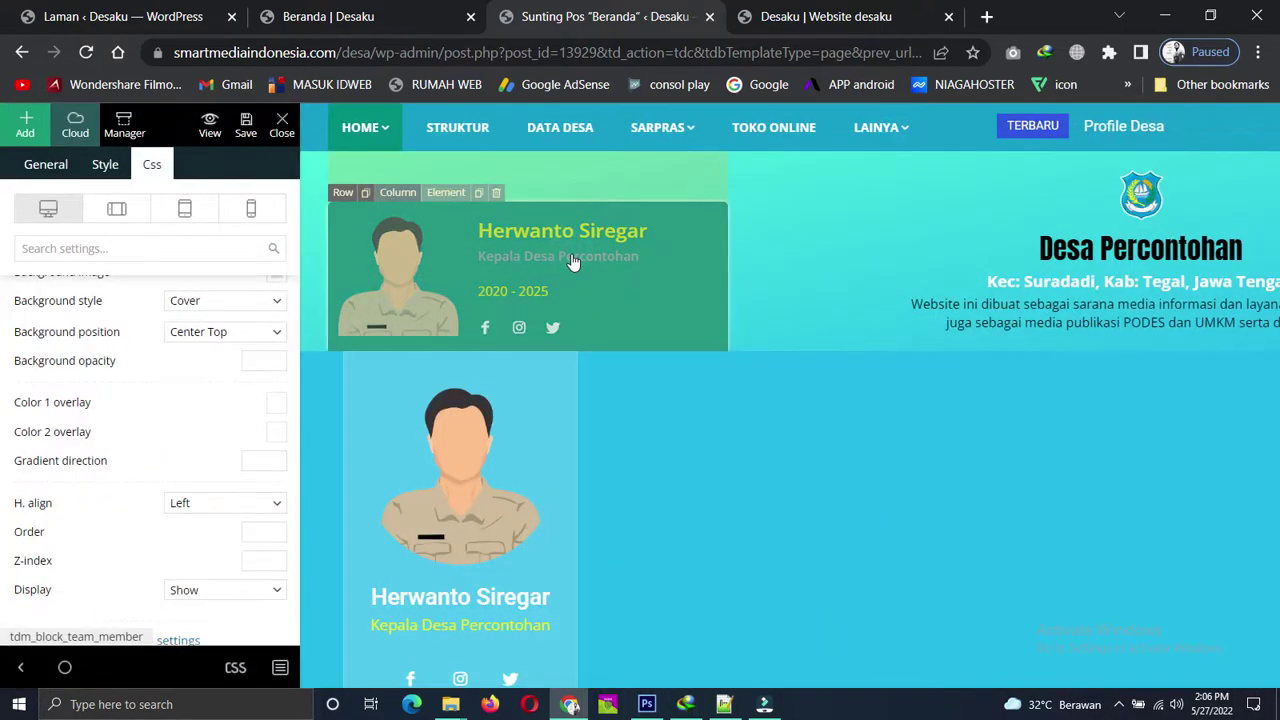
pyautogui.click(45, 168)
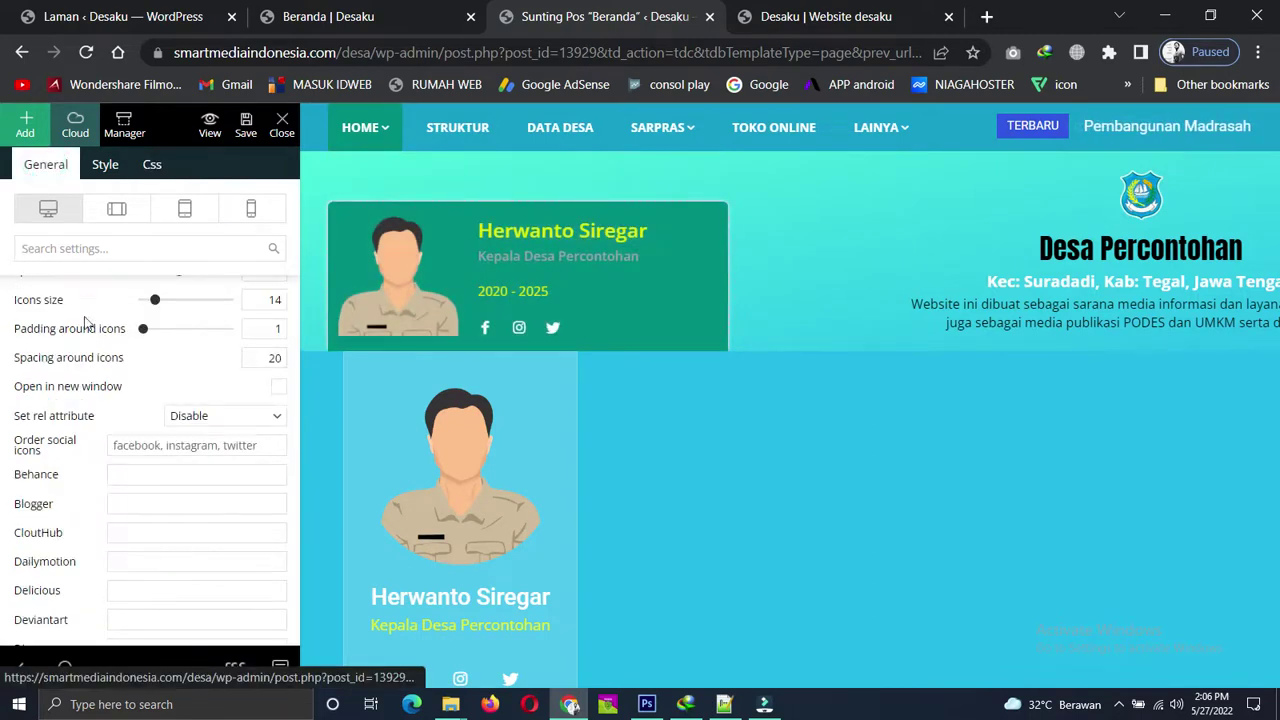
pyautogui.scroll(2, 108, 394)
pyautogui.scroll(5, 110, 394)
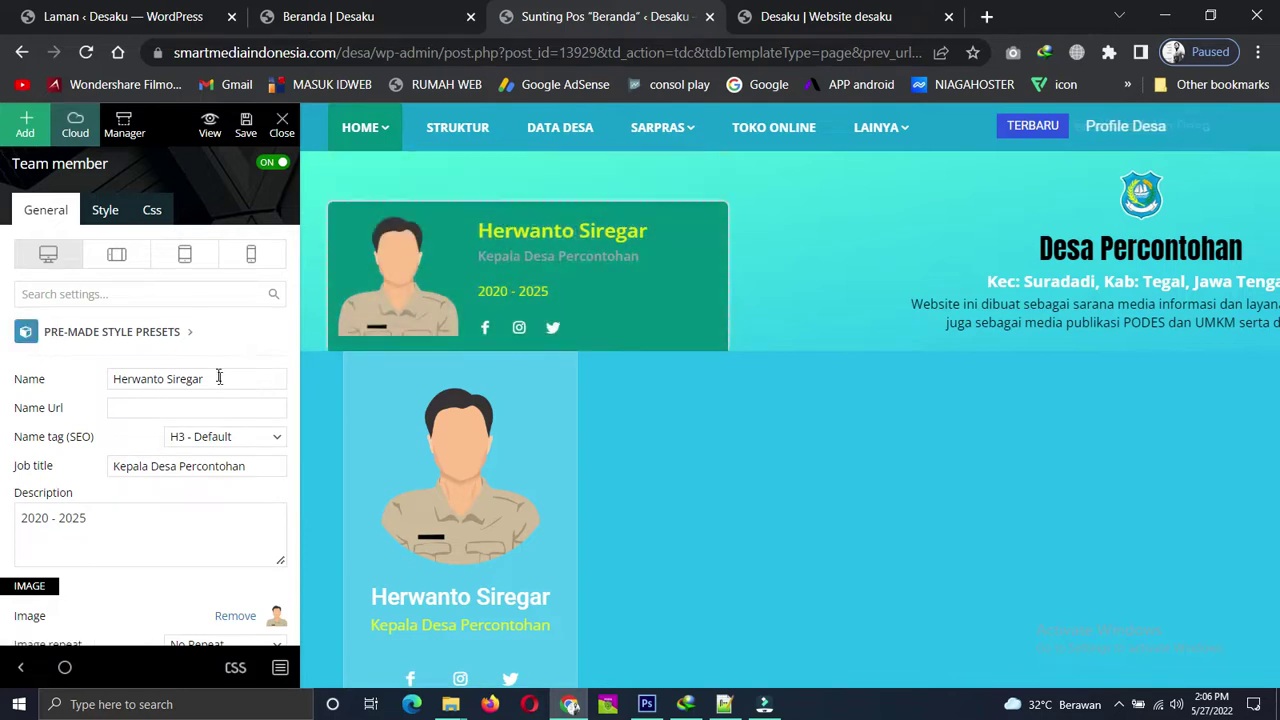
# Fill the green team card's Telegram link field with #.
pyautogui.click(143, 470)
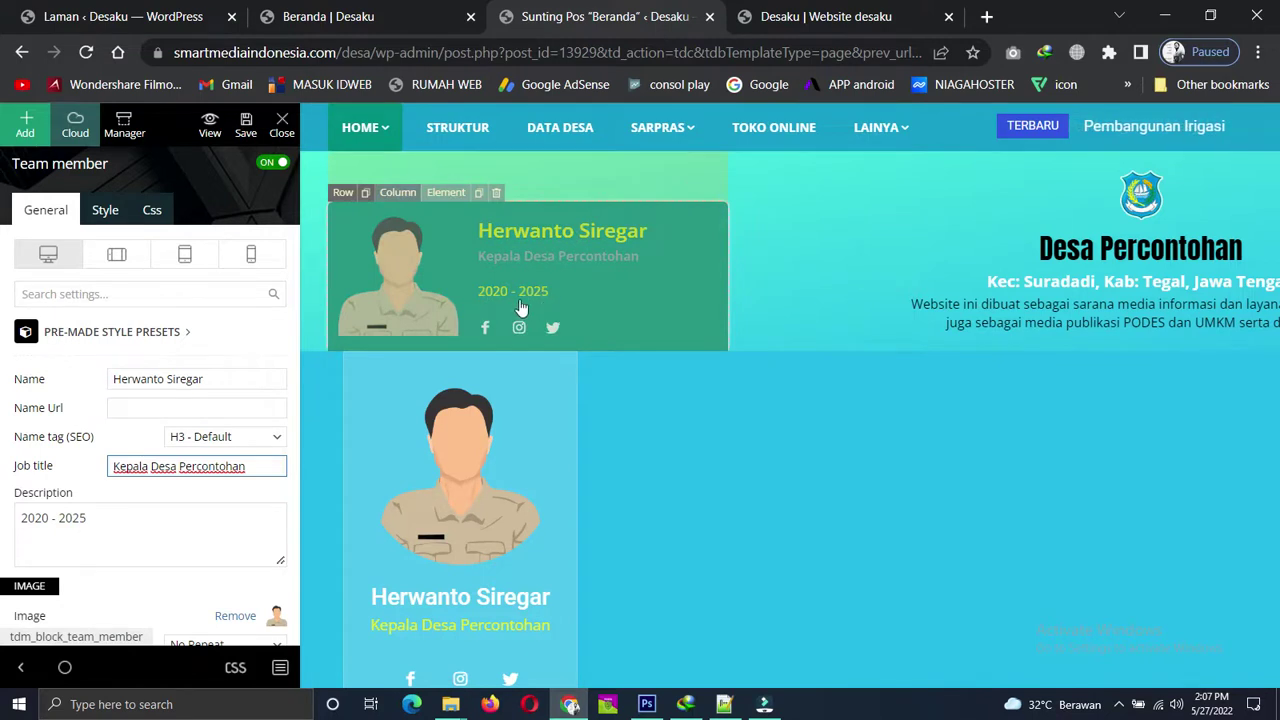
pyautogui.scroll(-4, 149, 400)
pyautogui.scroll(-5, 150, 383)
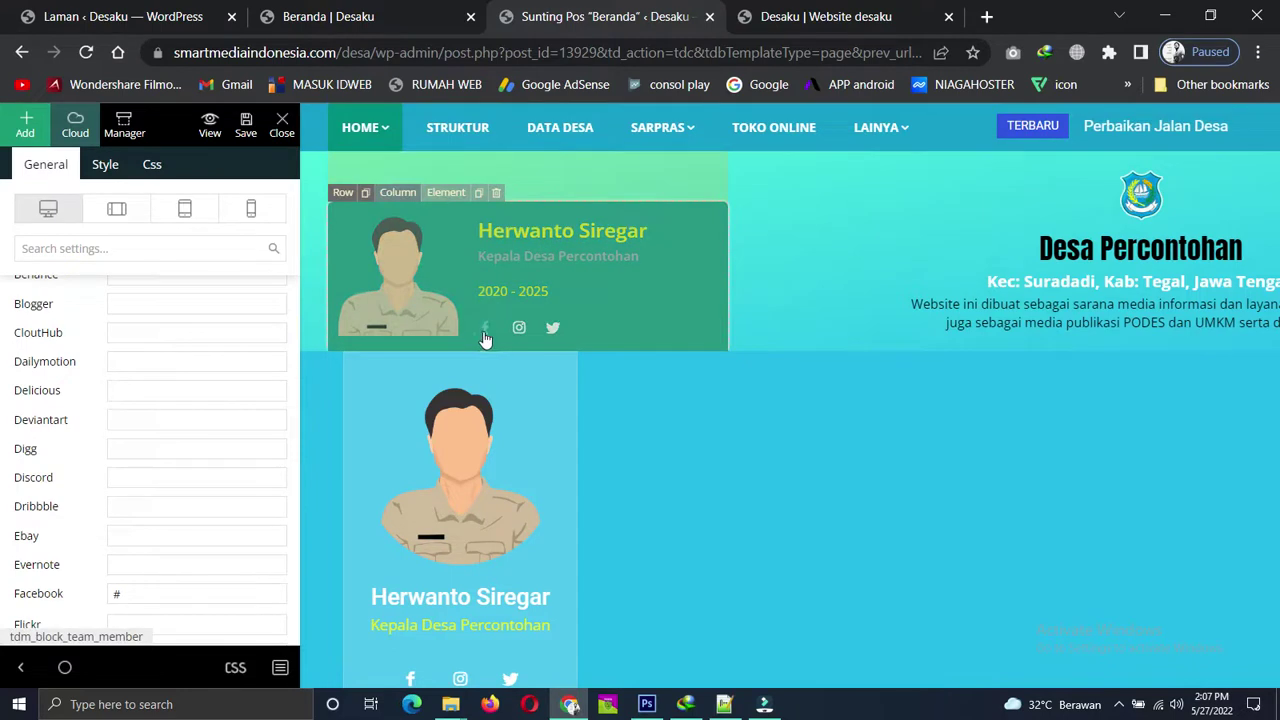
pyautogui.scroll(-2, 132, 408)
pyautogui.scroll(-3, 132, 406)
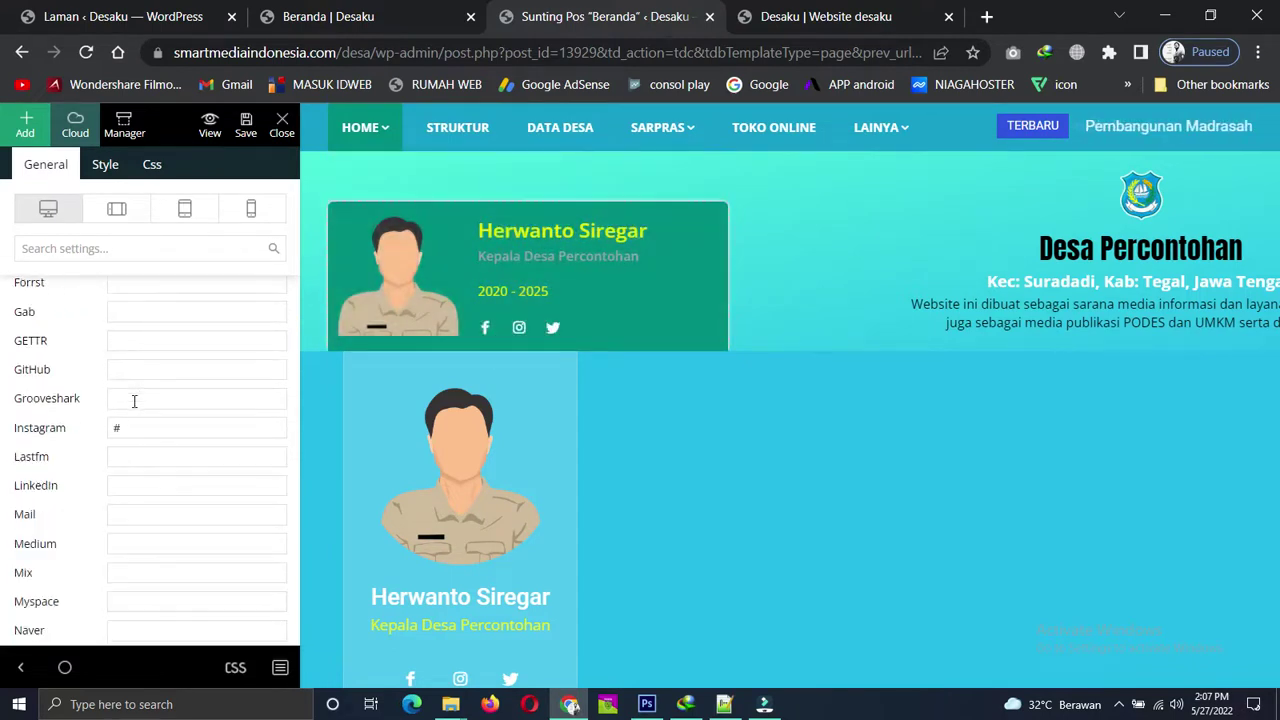
pyautogui.scroll(-6, 134, 400)
pyautogui.scroll(-2, 134, 397)
pyautogui.click(151, 365)
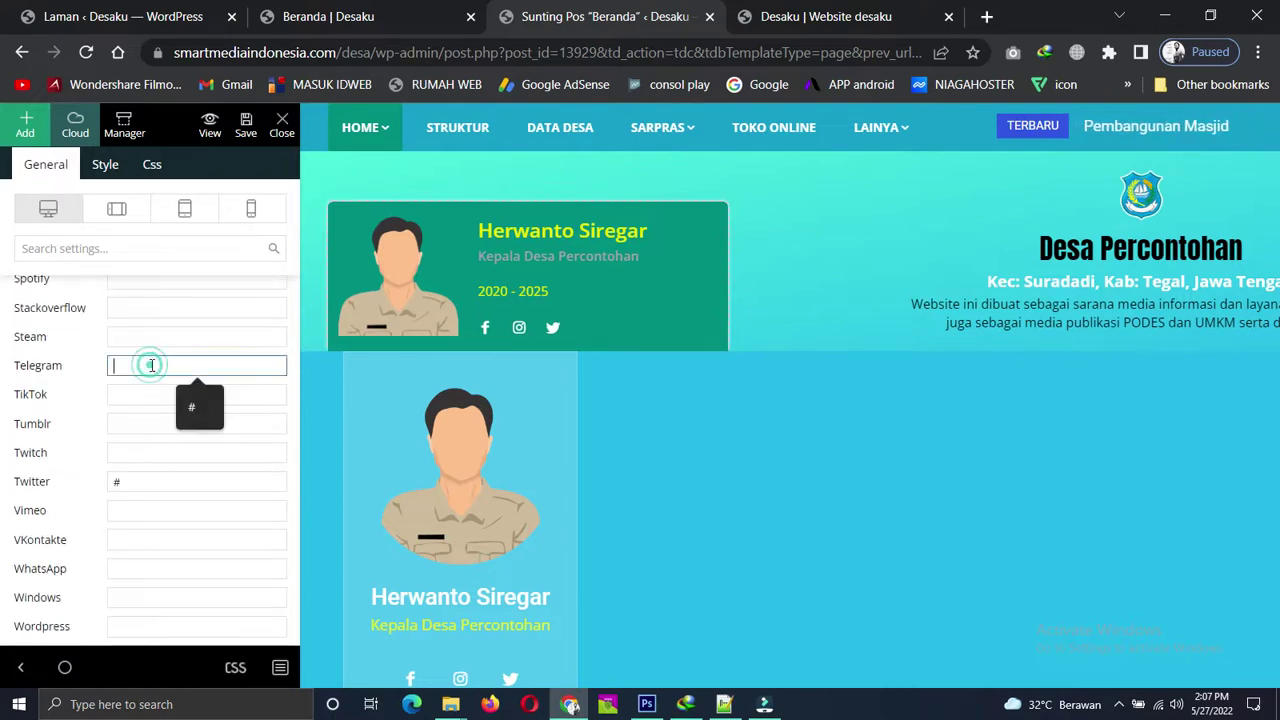
pyautogui.click(200, 405)
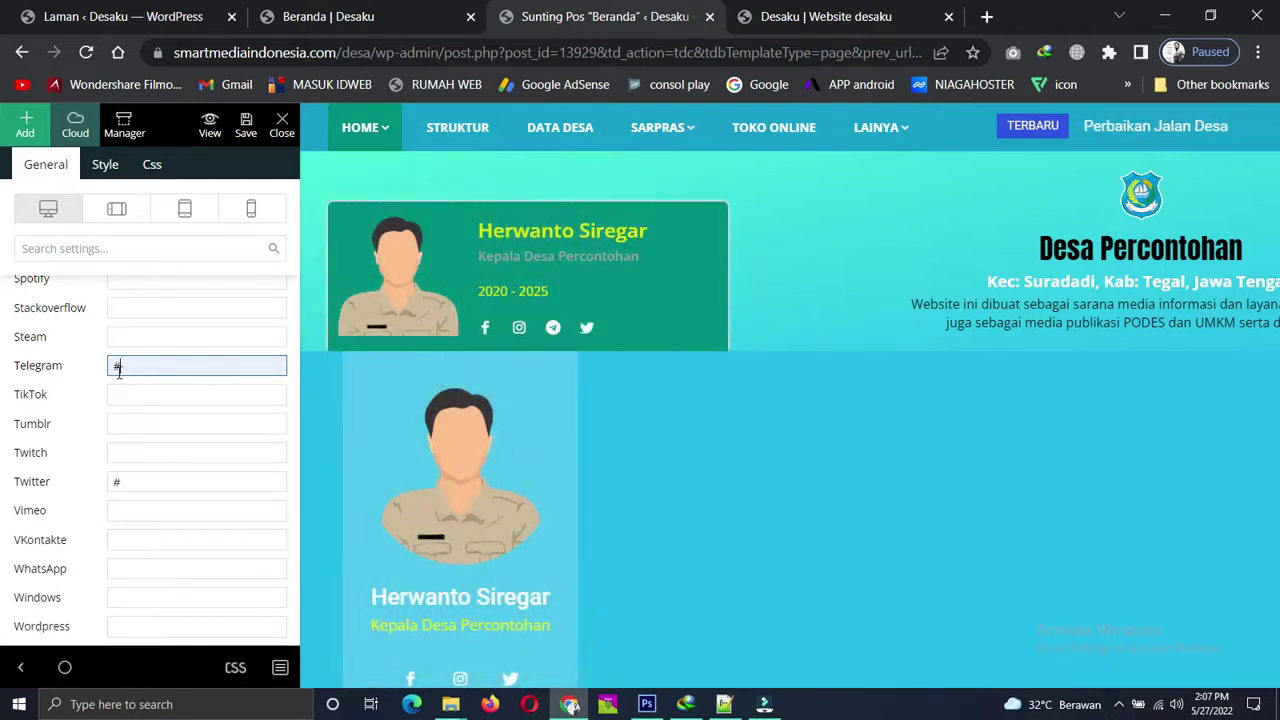
# Select the card's Facebook link field in Social Icons.
pyautogui.scroll(5, 114, 371)
pyautogui.scroll(6, 115, 372)
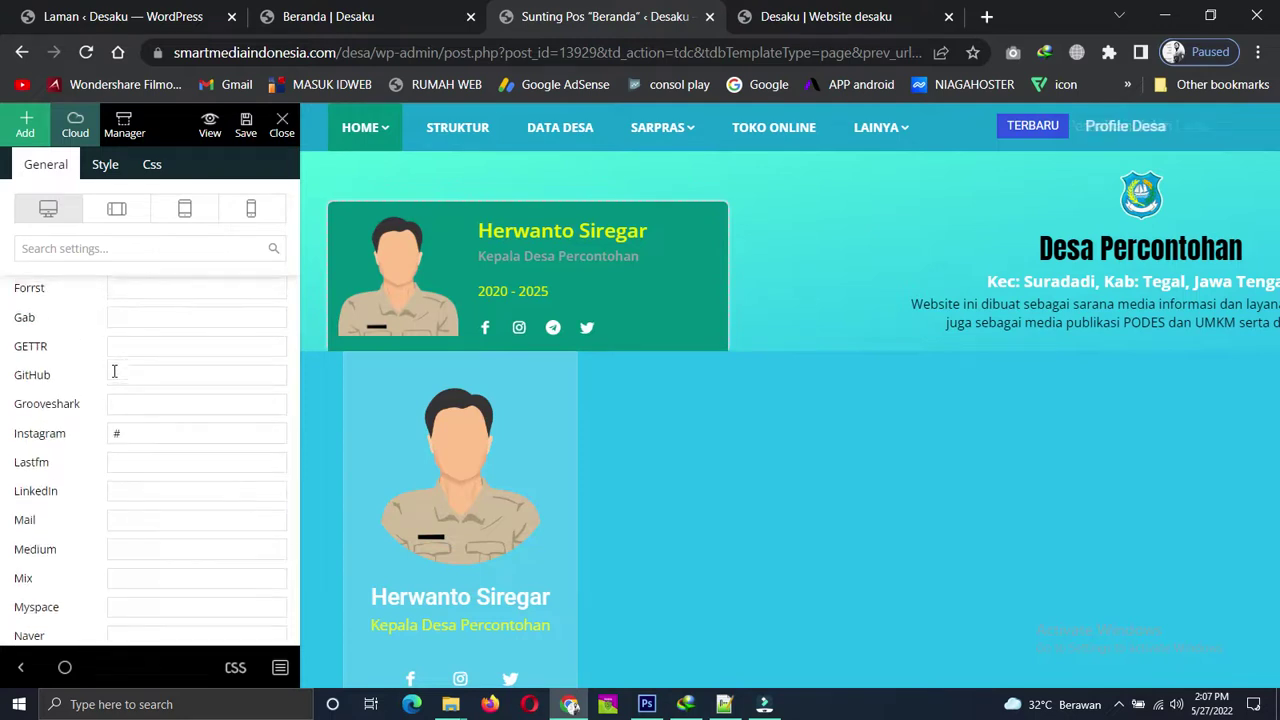
pyautogui.scroll(2, 114, 371)
pyautogui.scroll(-4, 114, 370)
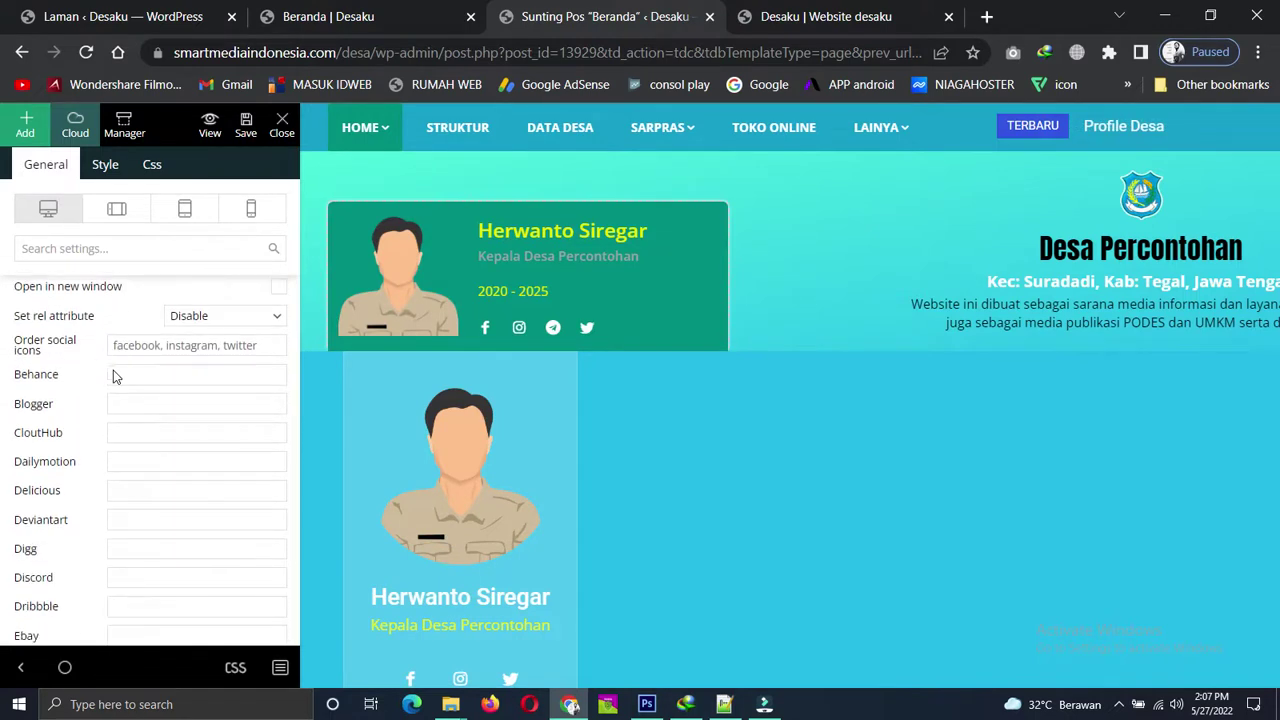
pyautogui.scroll(-2, 116, 369)
pyautogui.click(169, 396)
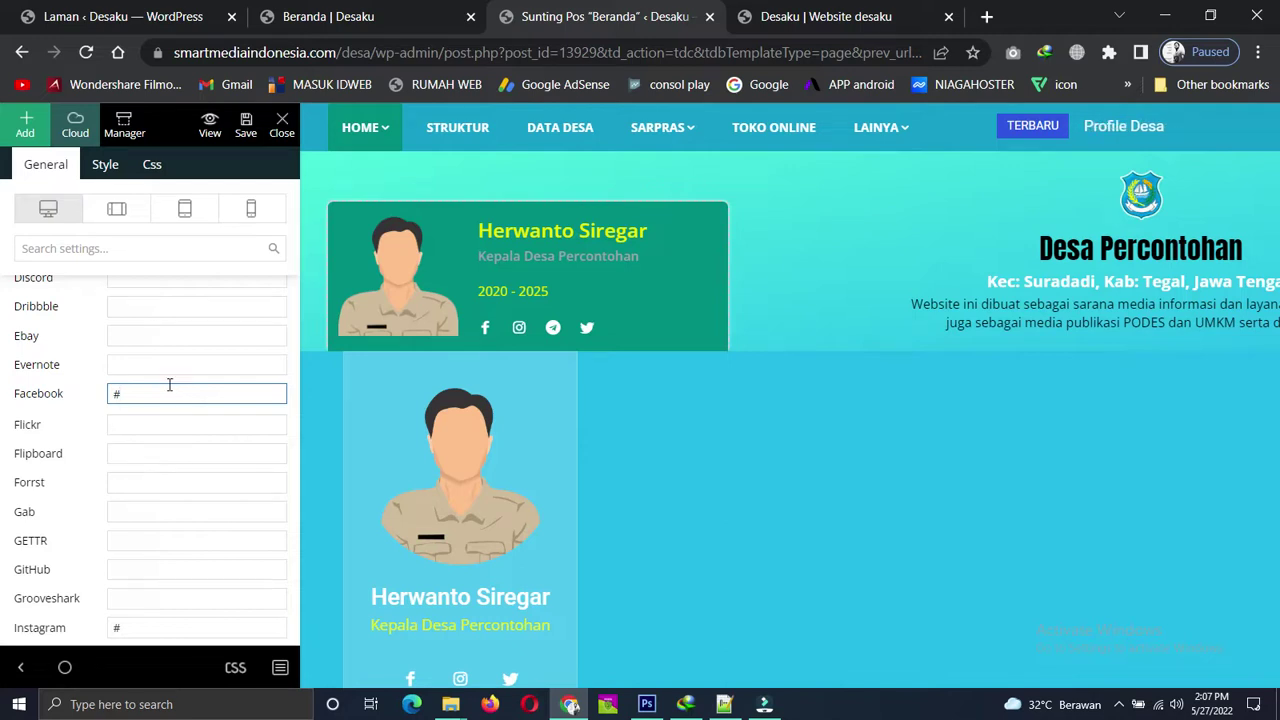
# Open the media library from the card's Image setting to replace its photo.
pyautogui.scroll(-3, 170, 380)
pyautogui.scroll(7, 165, 355)
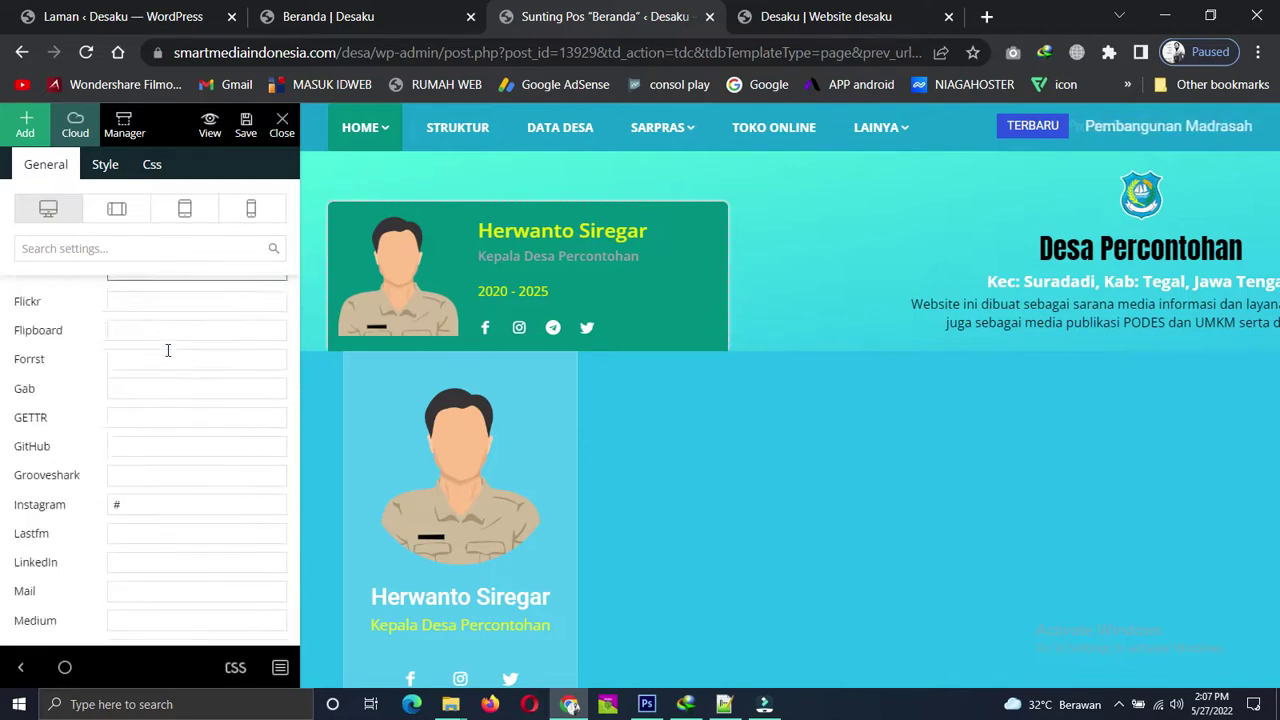
pyautogui.scroll(10, 170, 357)
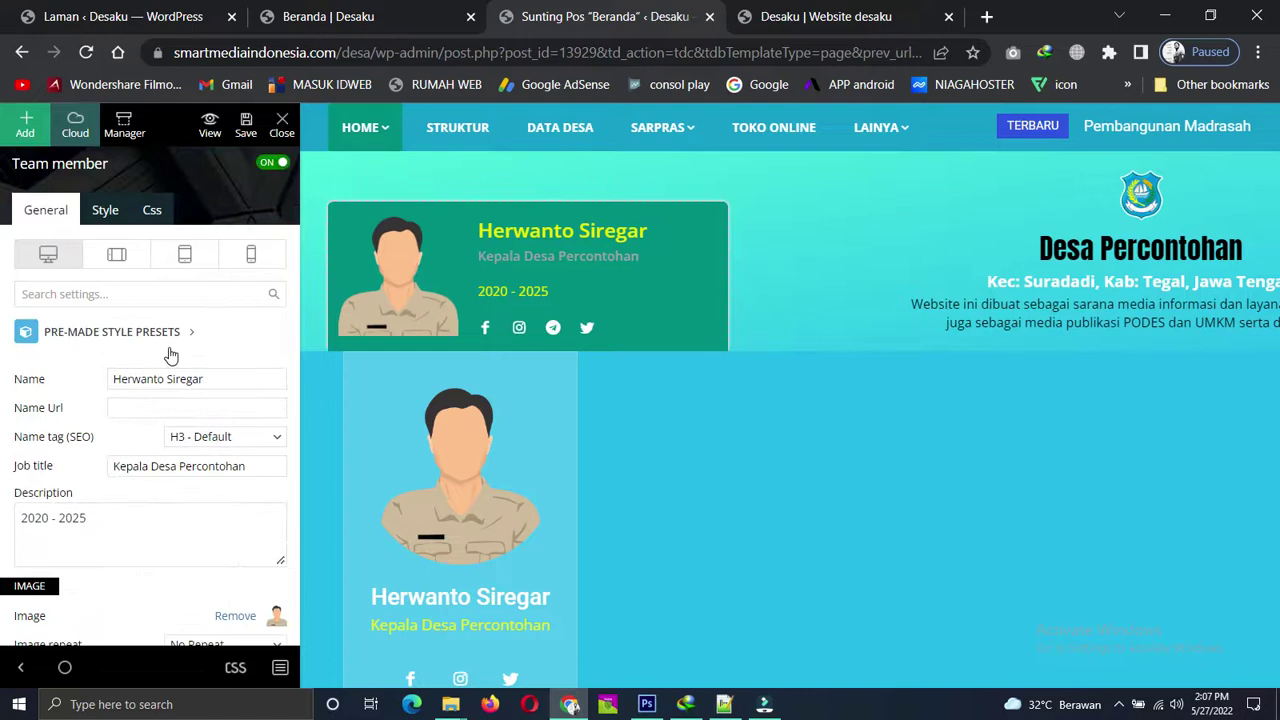
pyautogui.scroll(-1, 170, 355)
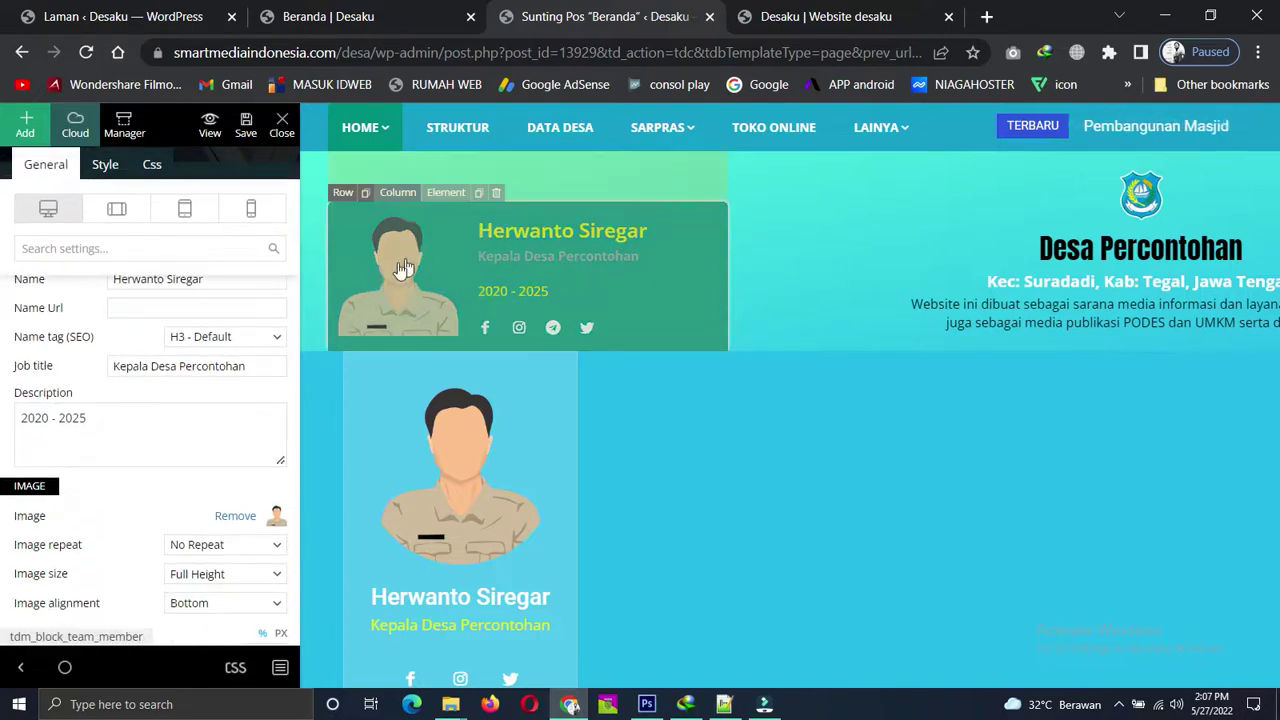
pyautogui.scroll(-1, 193, 469)
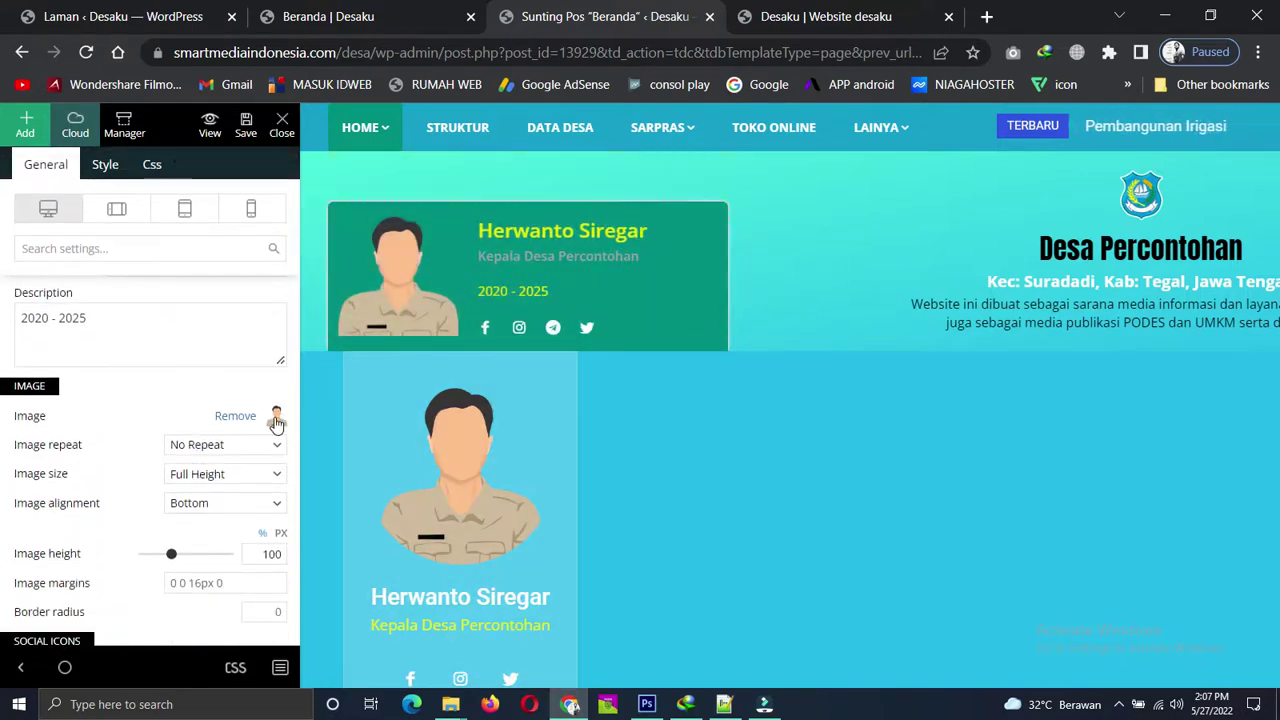
pyautogui.click(277, 420)
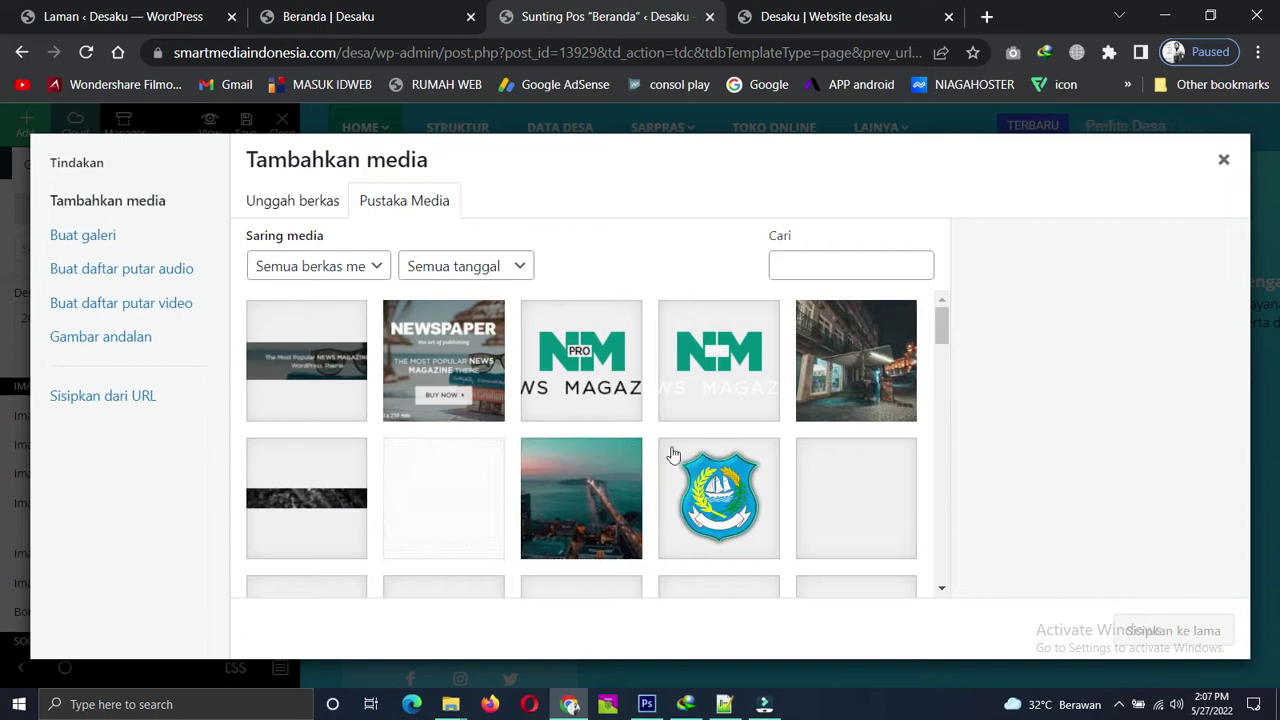
# Load more media items, then switch to uploading a new file from the computer.
pyautogui.scroll(-2, 708, 447)
pyautogui.scroll(-3, 708, 447)
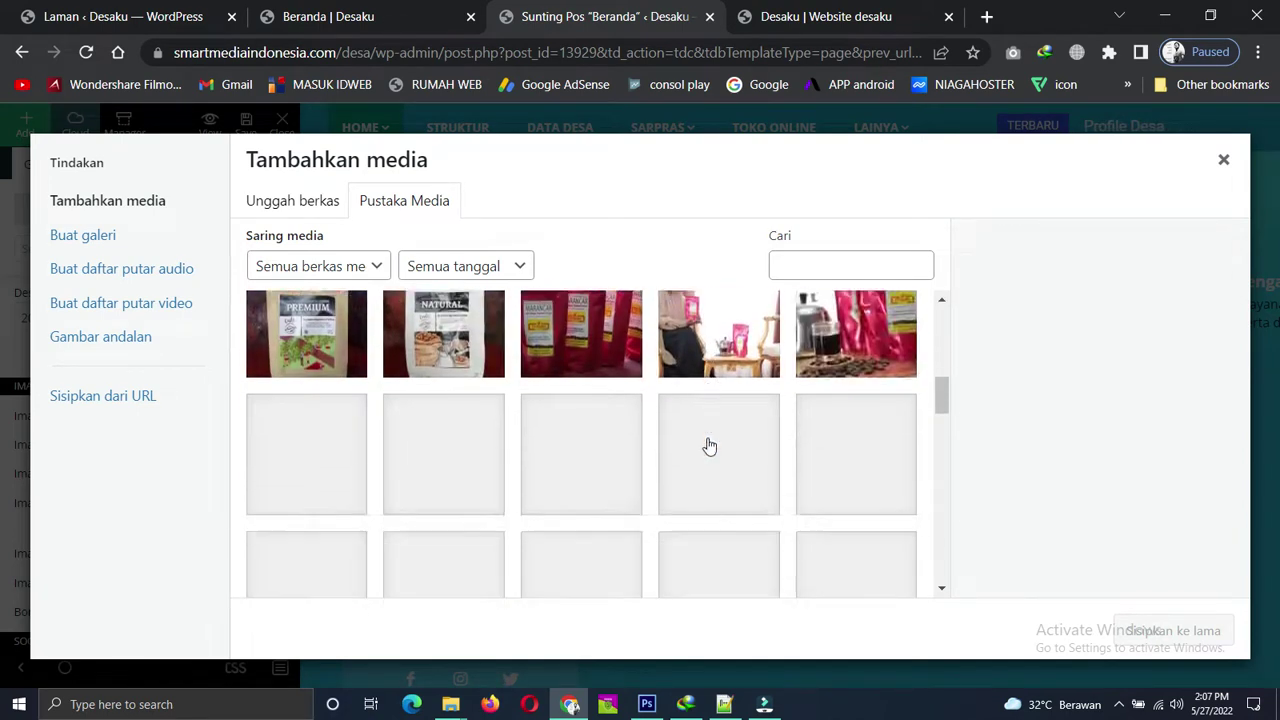
pyautogui.scroll(-1, 709, 443)
pyautogui.scroll(3, 709, 436)
pyautogui.scroll(2, 707, 432)
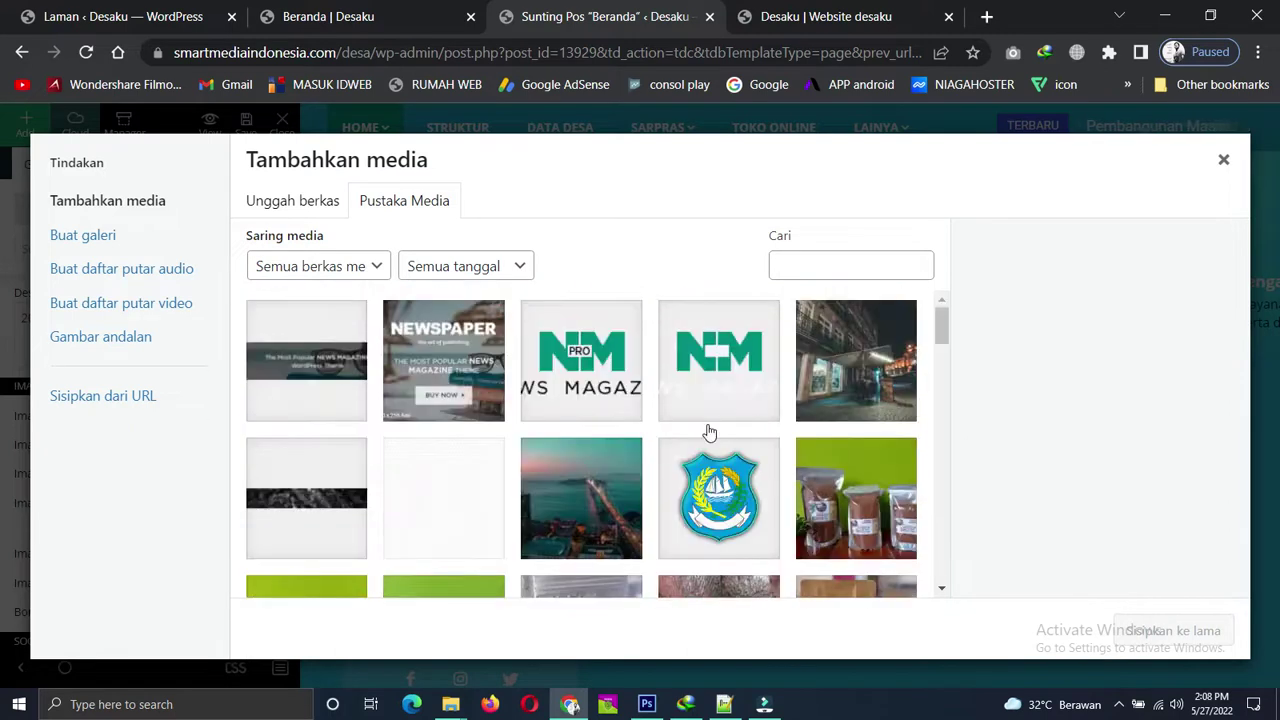
pyautogui.scroll(-10, 707, 432)
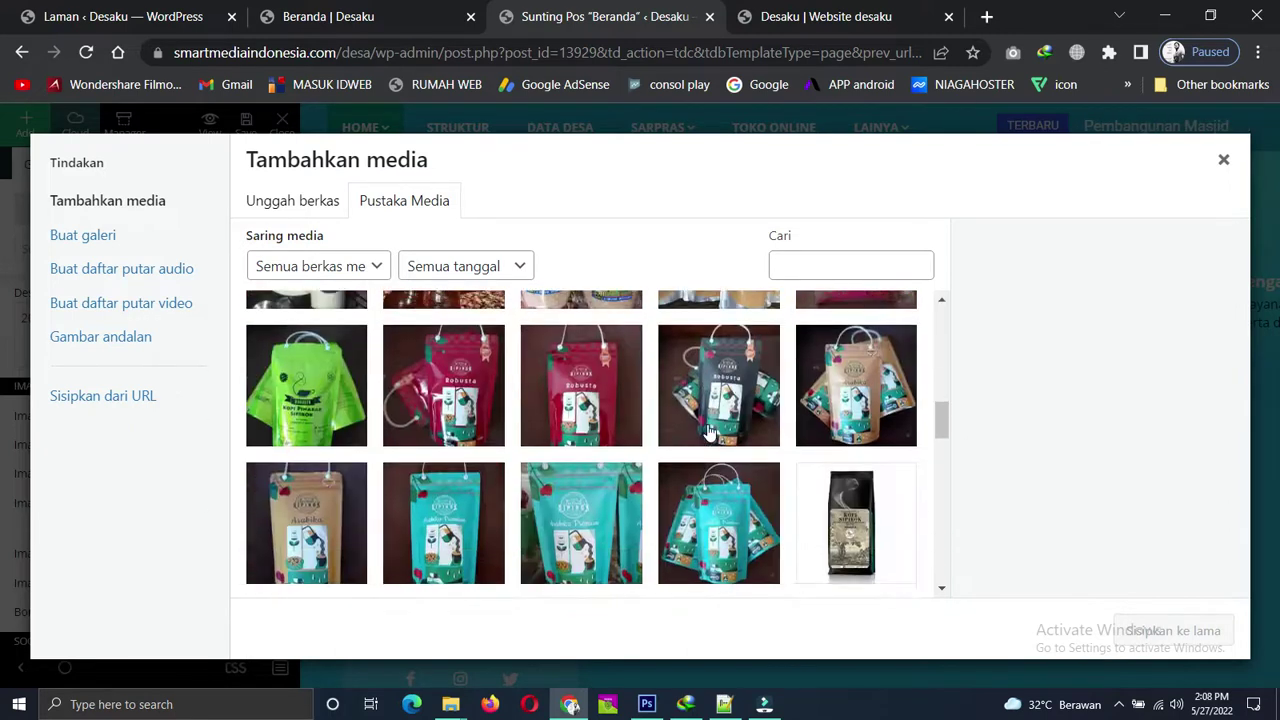
pyautogui.scroll(-10, 707, 432)
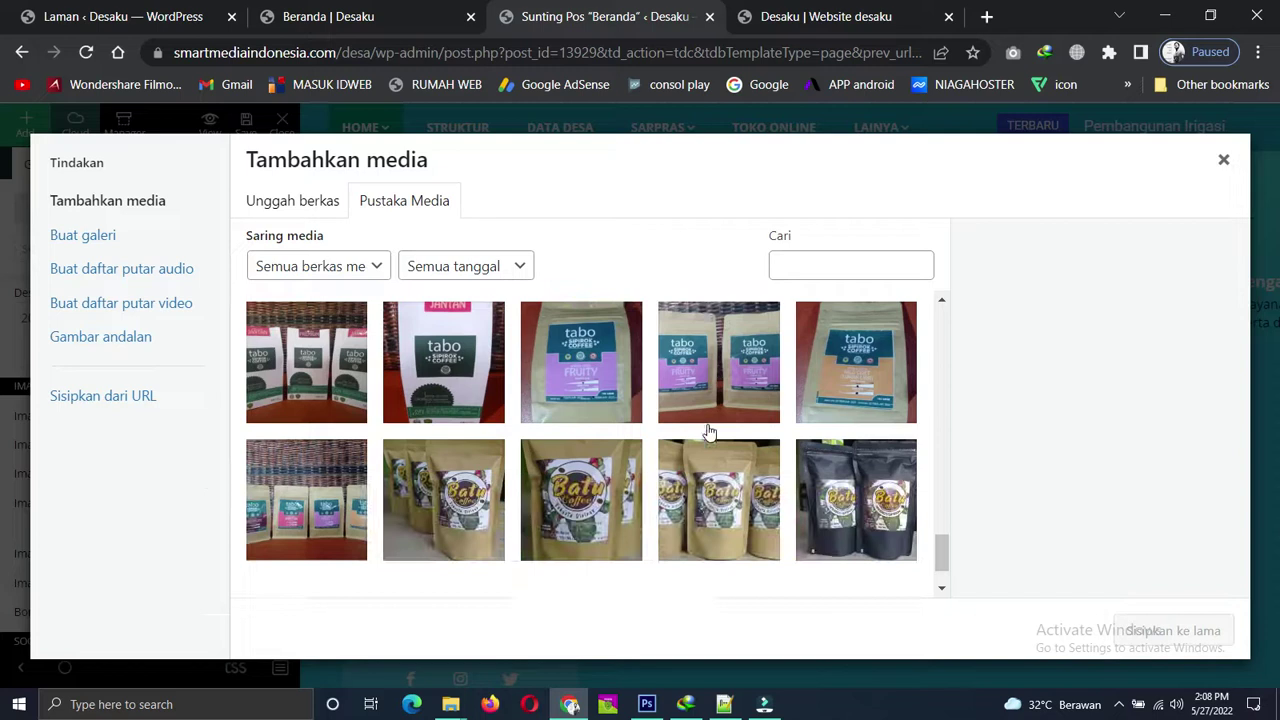
pyautogui.click(604, 579)
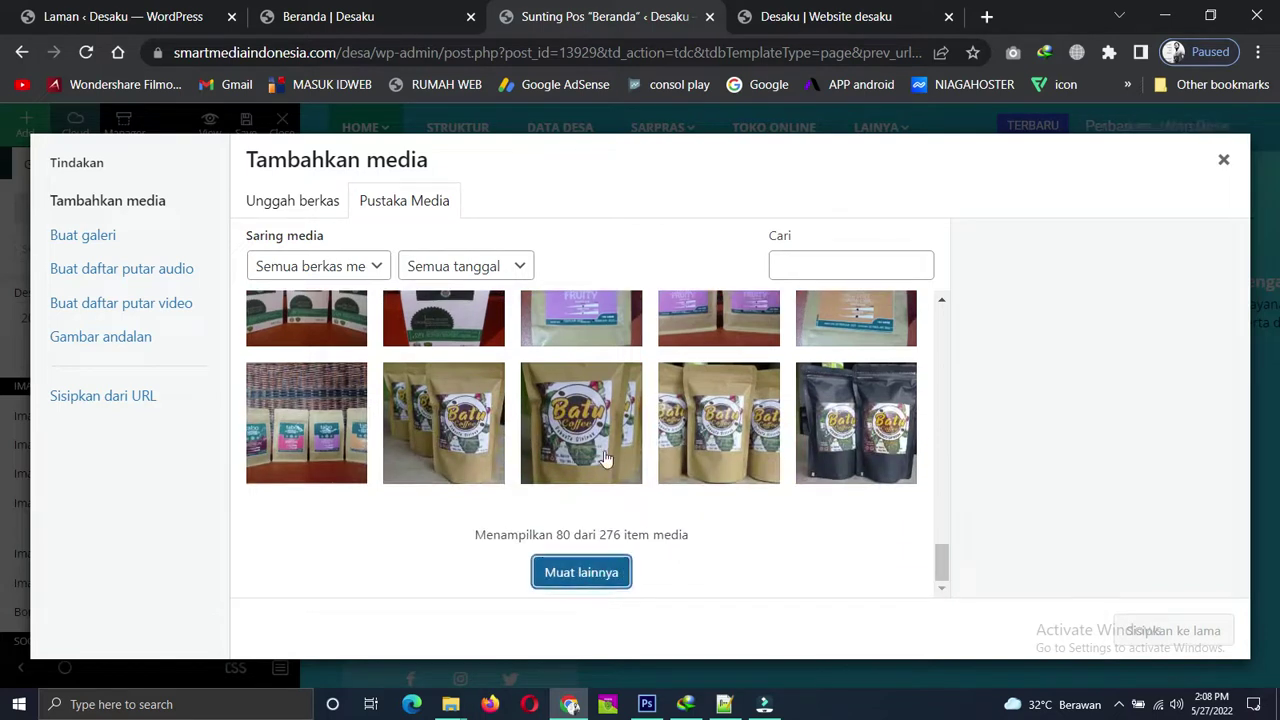
pyautogui.click(283, 201)
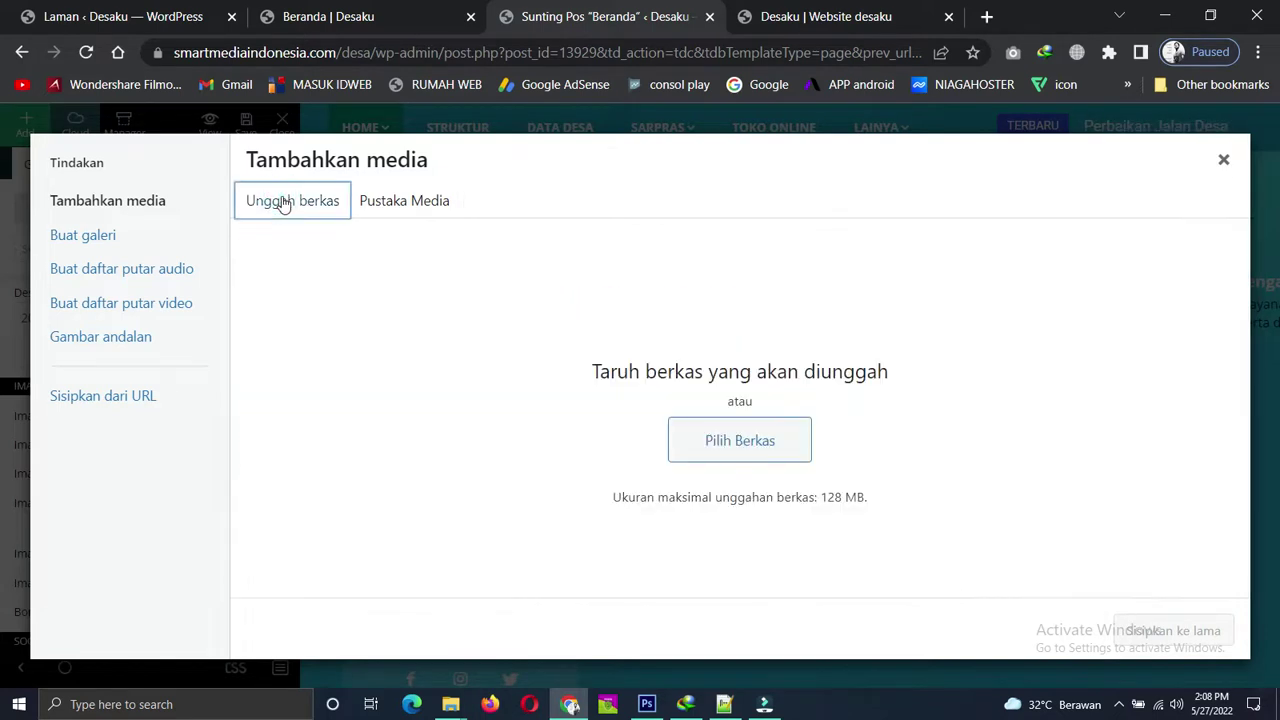
pyautogui.click(745, 440)
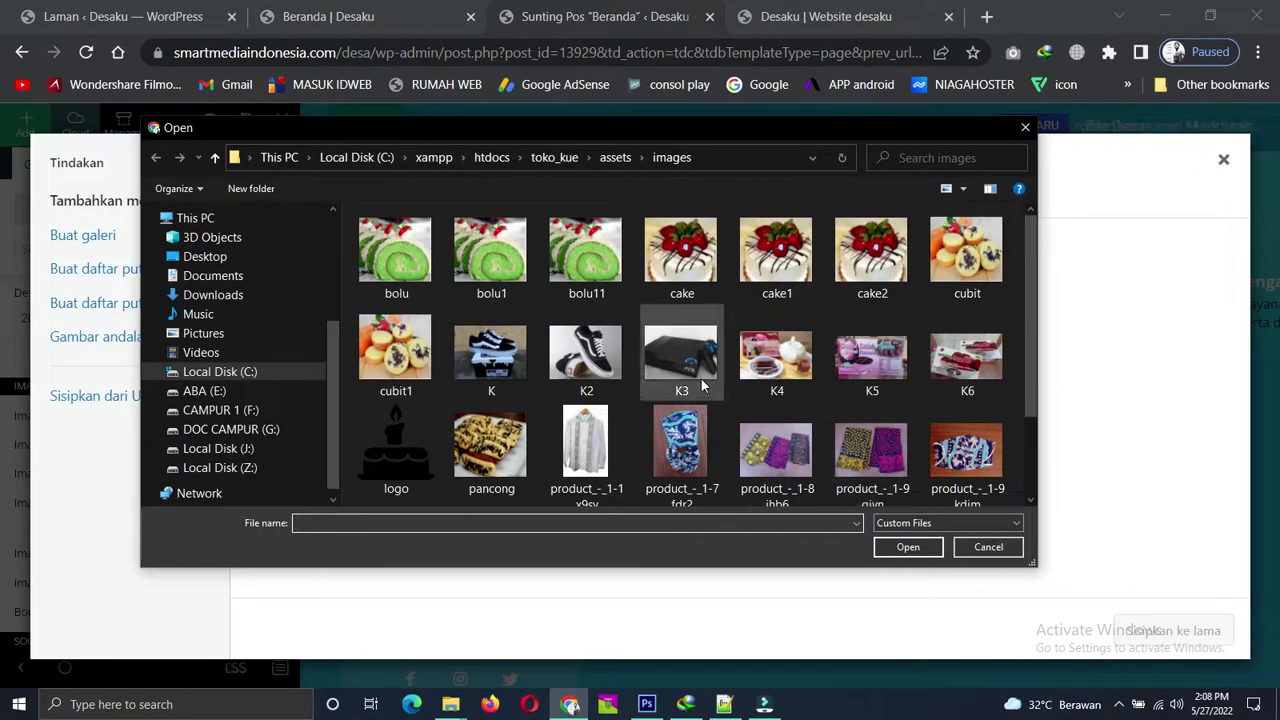
# Choose the KEP 1 picture from the Pictures folder and upload it.
pyautogui.scroll(2, 703, 385)
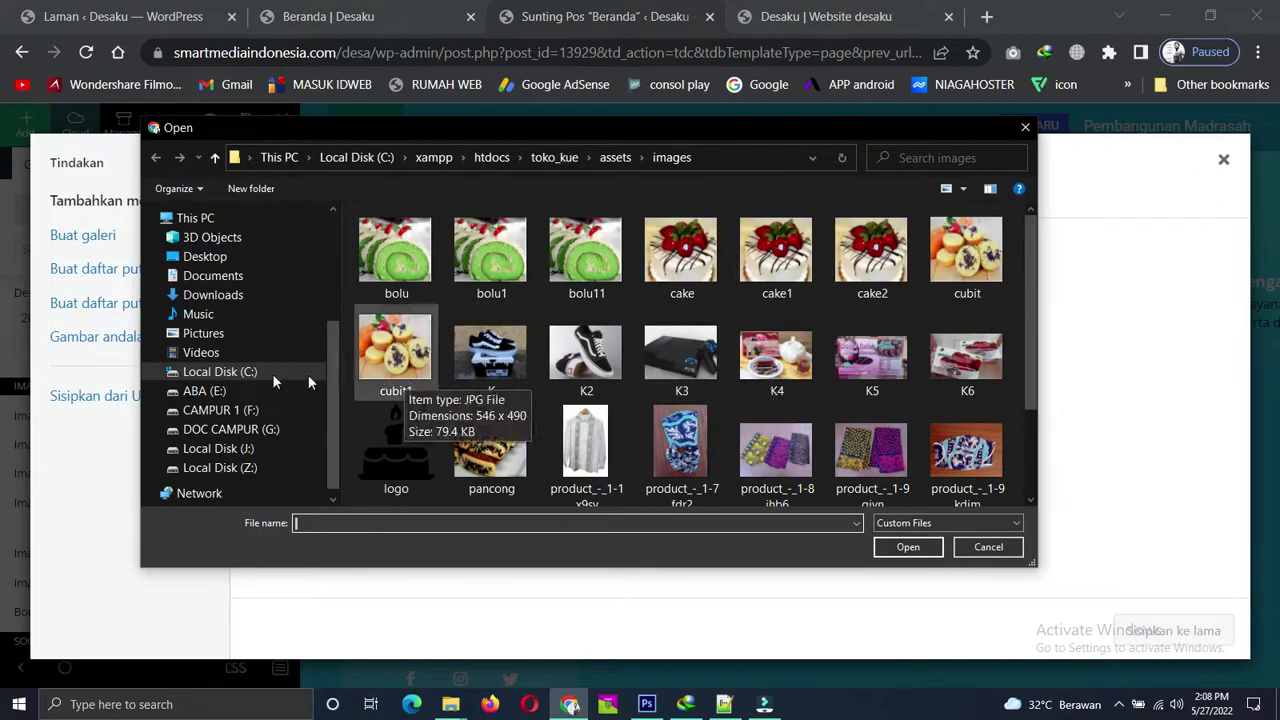
pyautogui.click(203, 333)
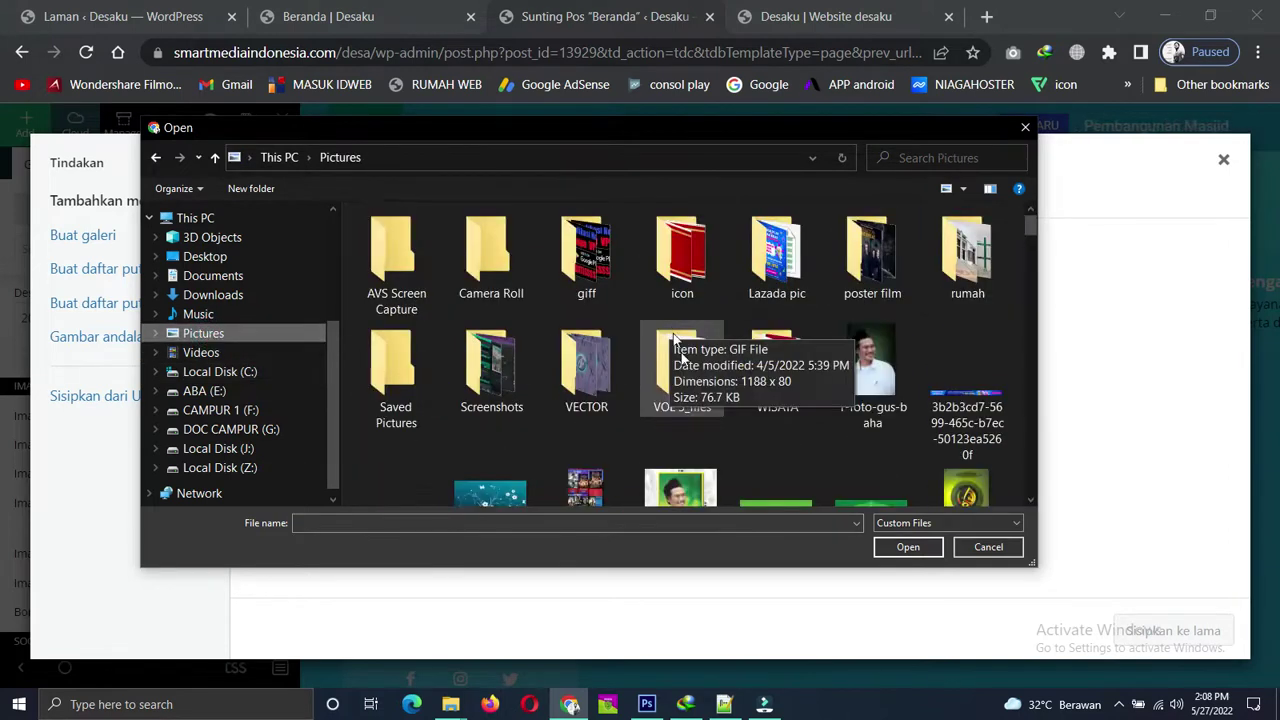
pyautogui.scroll(-1, 760, 386)
pyautogui.scroll(-1, 780, 390)
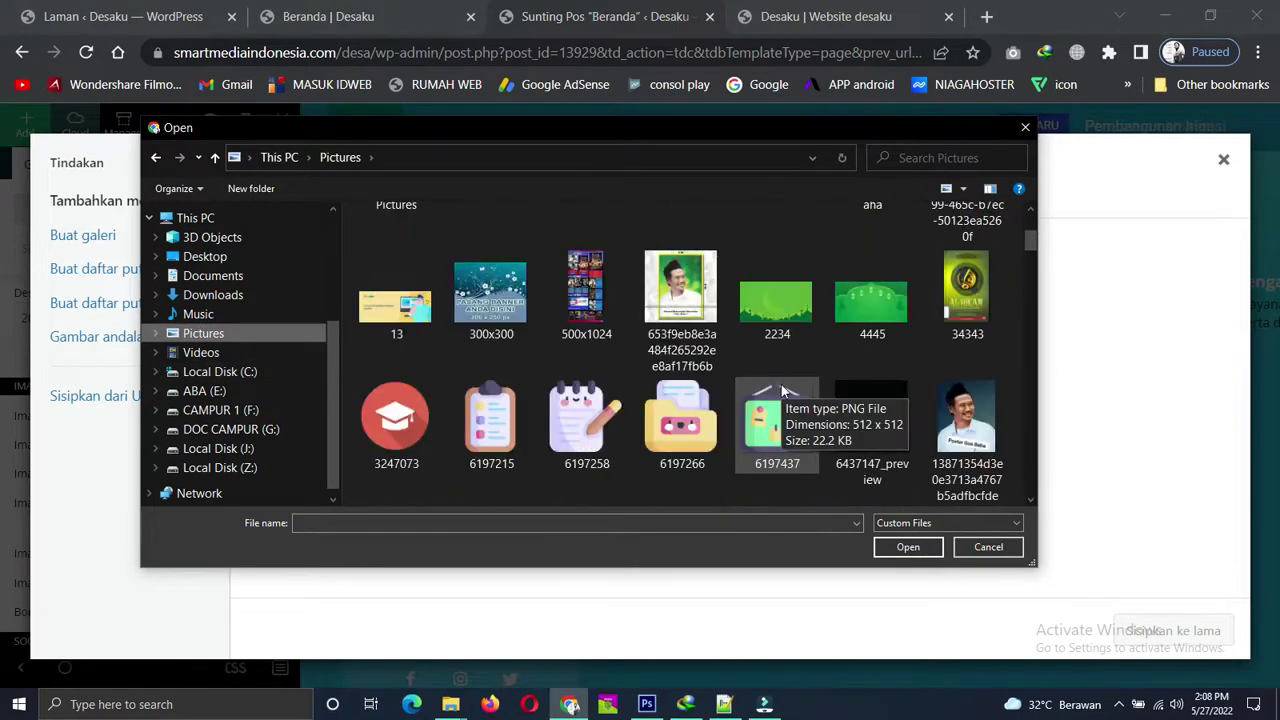
pyautogui.scroll(-2, 781, 388)
pyautogui.scroll(-5, 781, 383)
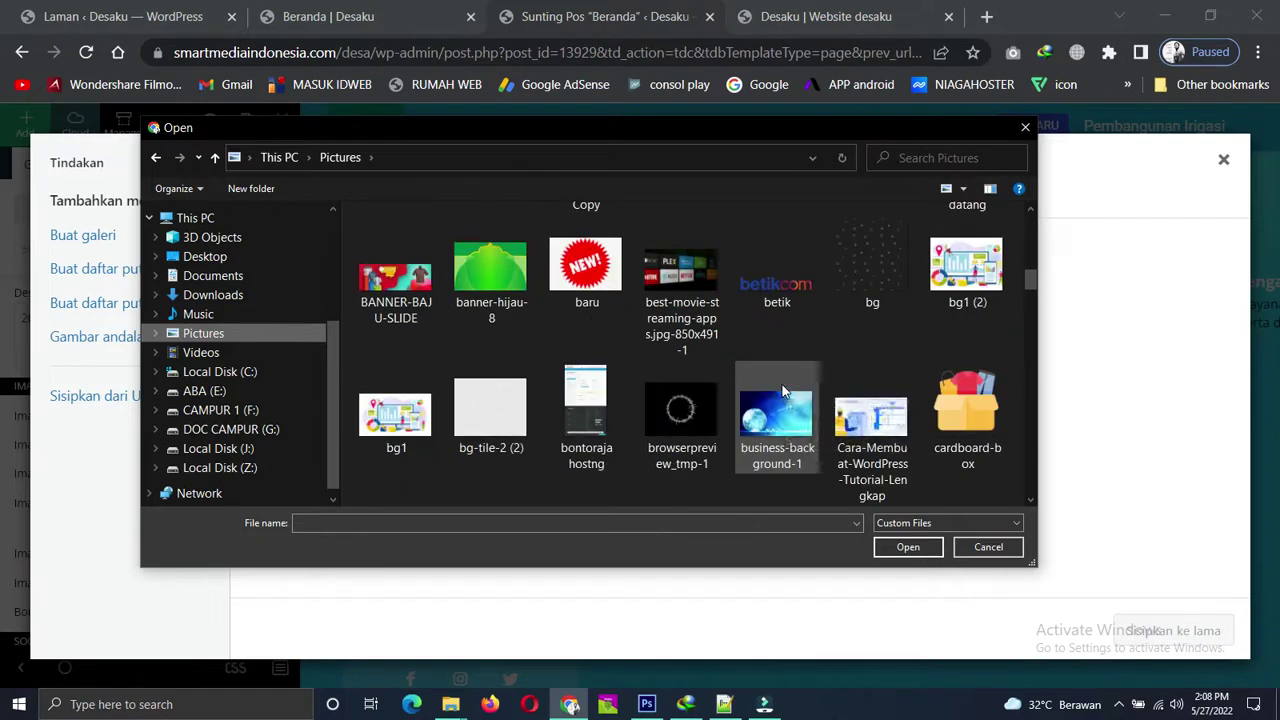
pyautogui.scroll(-8, 781, 383)
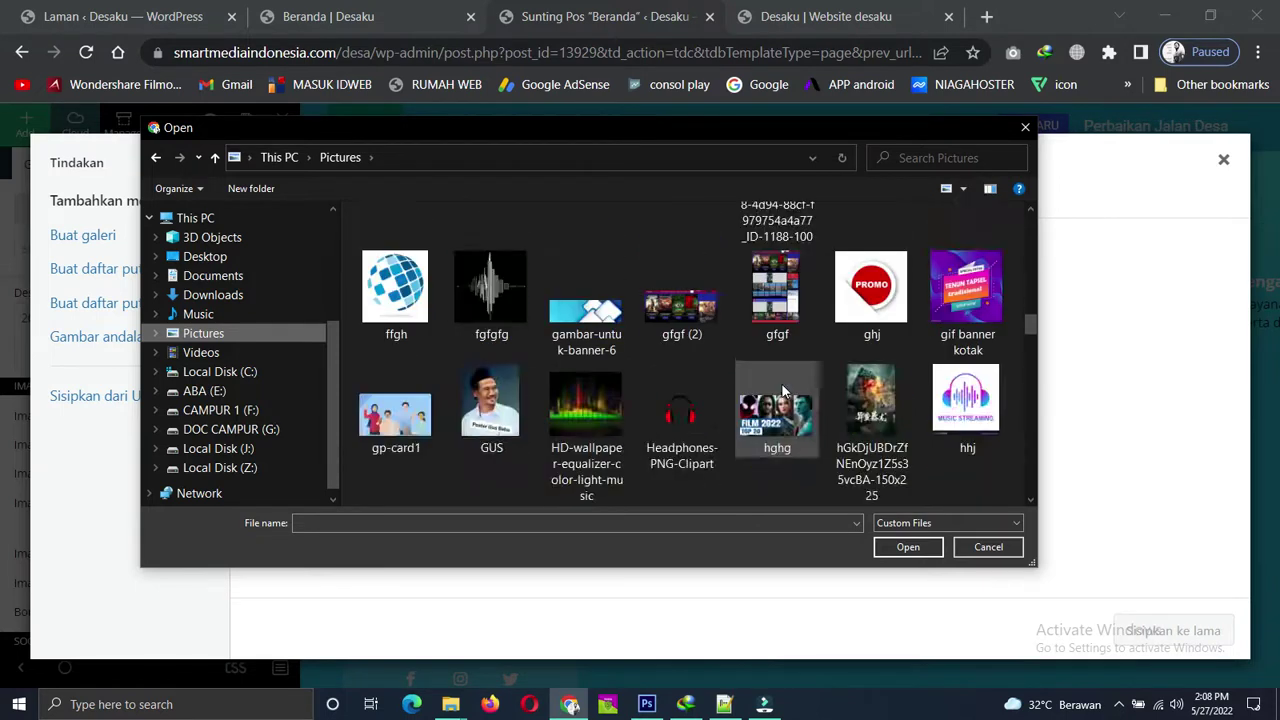
pyautogui.scroll(-1, 782, 390)
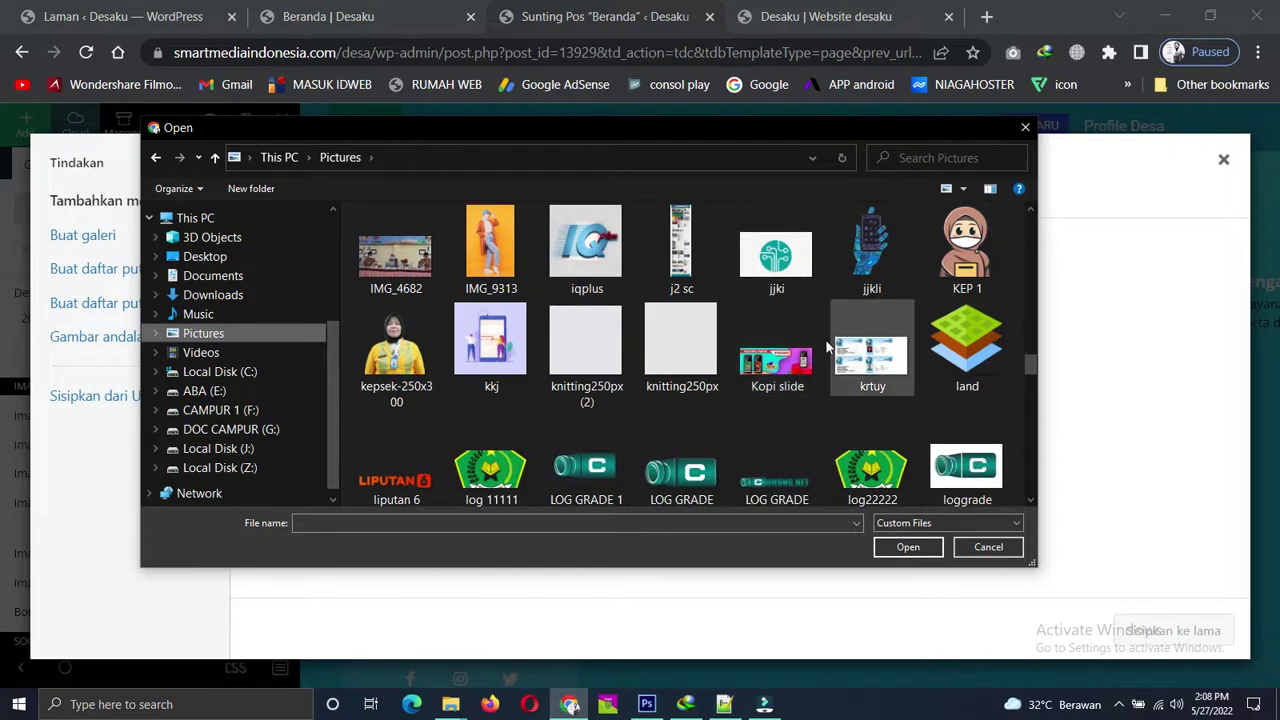
pyautogui.click(975, 260)
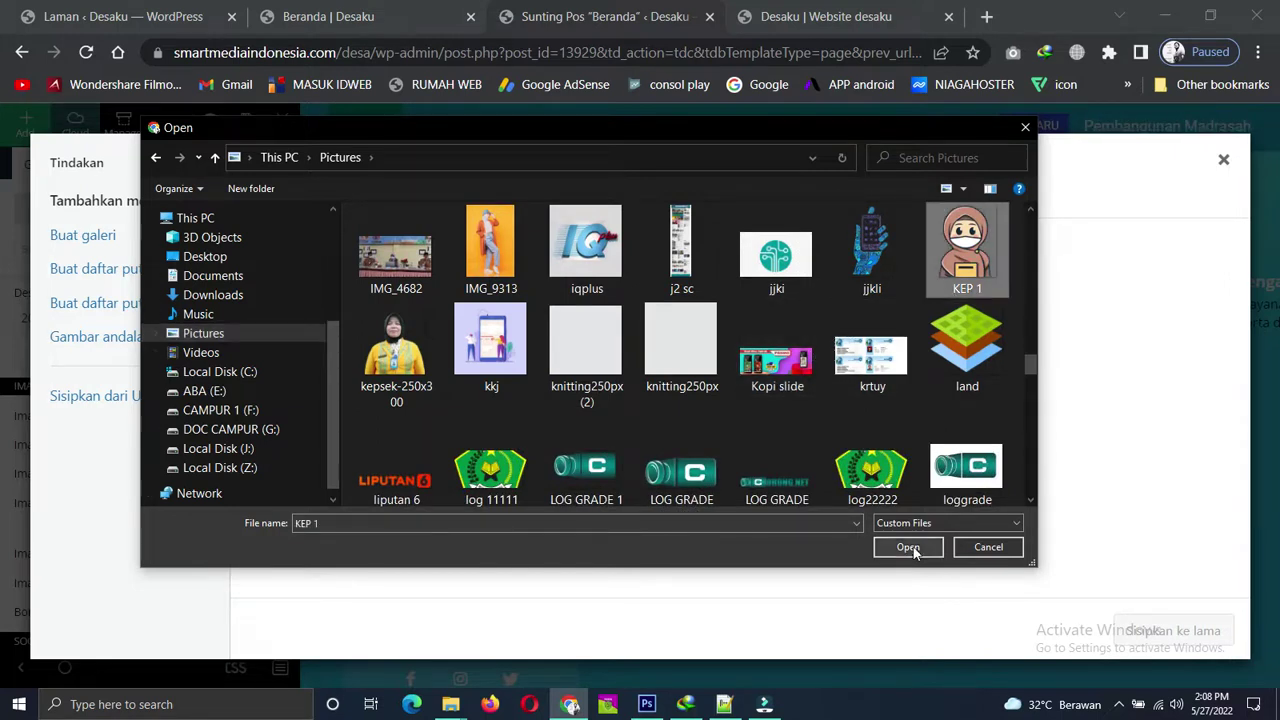
pyautogui.click(908, 547)
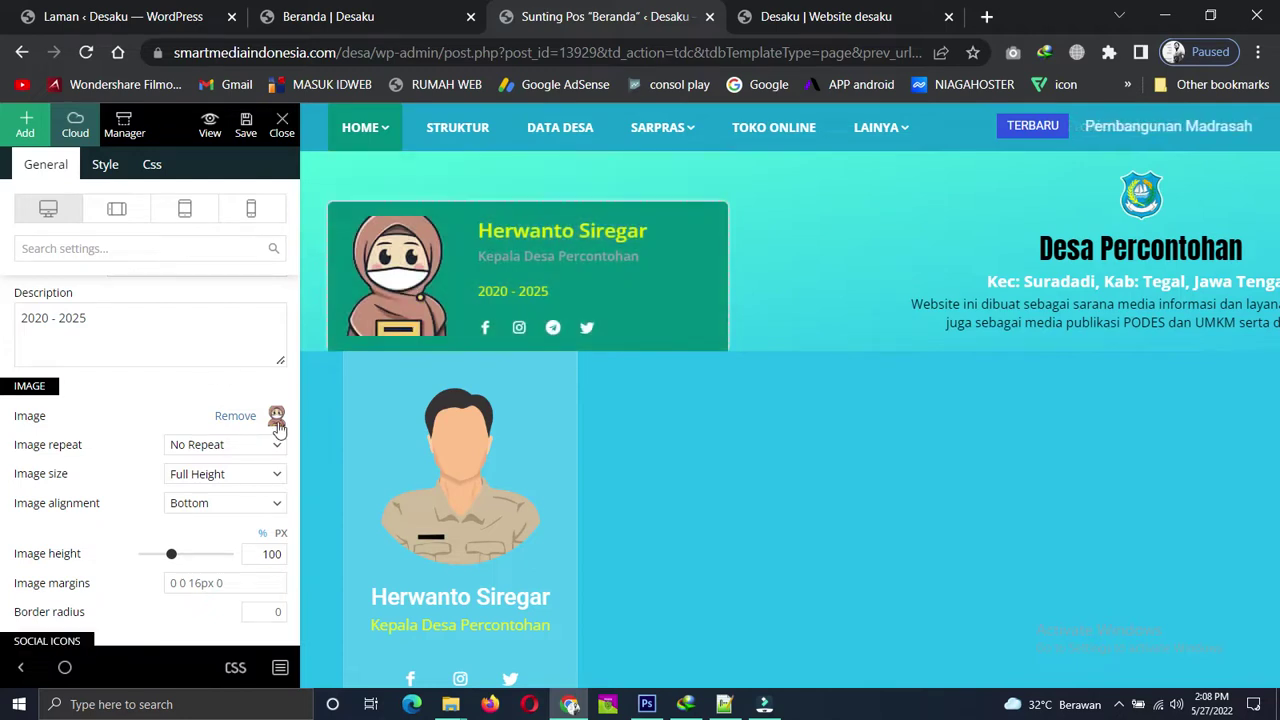
# Insert user1.png from the Media Library as the profile card's image.
pyautogui.click(277, 418)
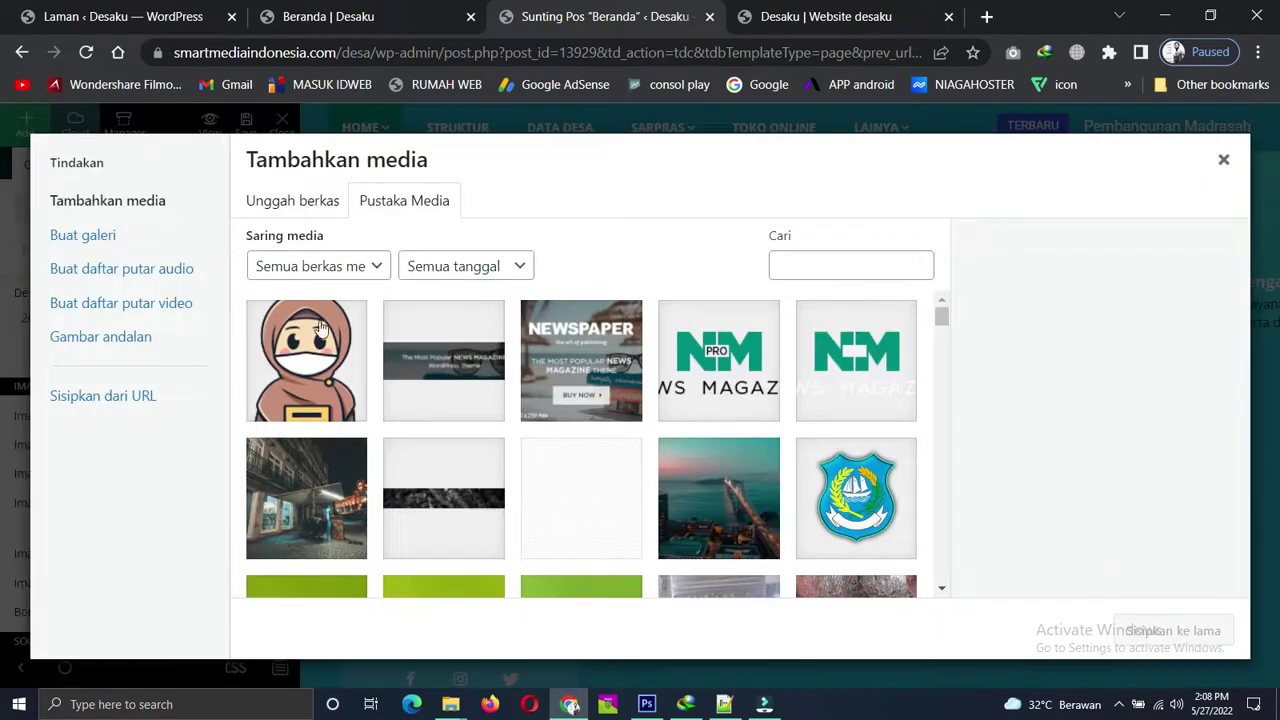
pyautogui.scroll(-10, 545, 437)
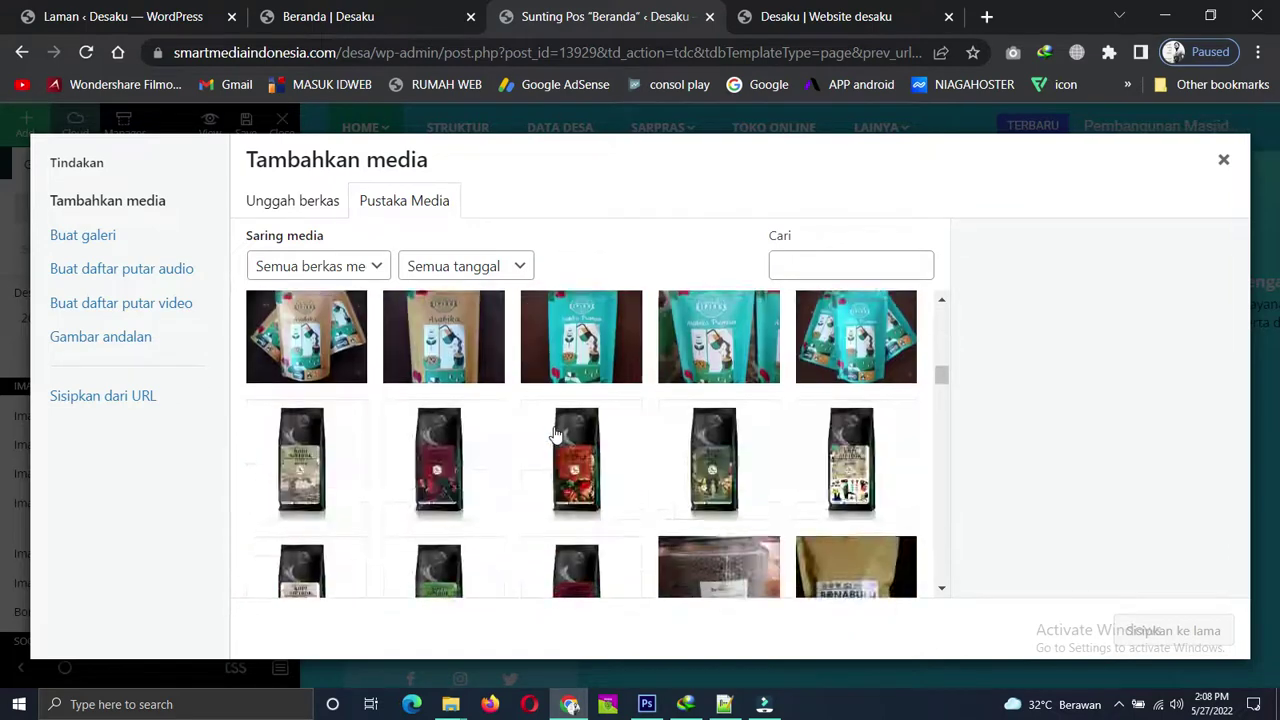
pyautogui.scroll(-15, 557, 435)
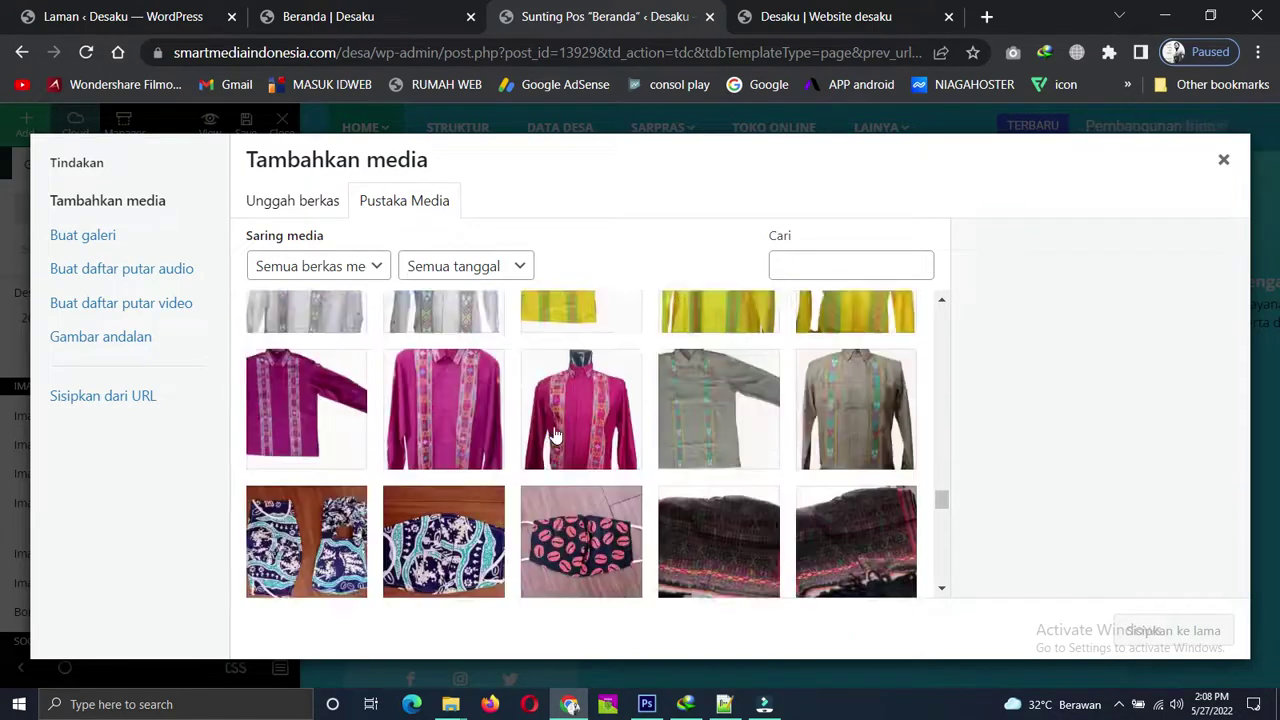
pyautogui.scroll(-10, 557, 435)
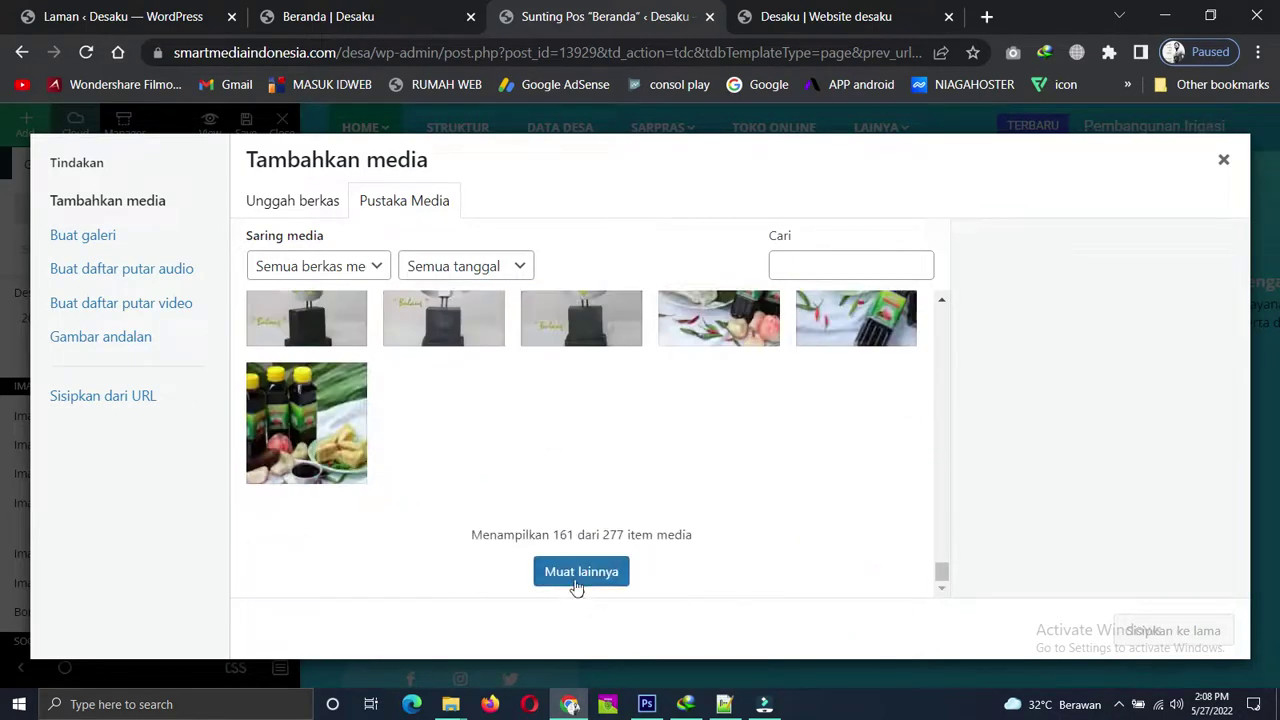
pyautogui.click(575, 573)
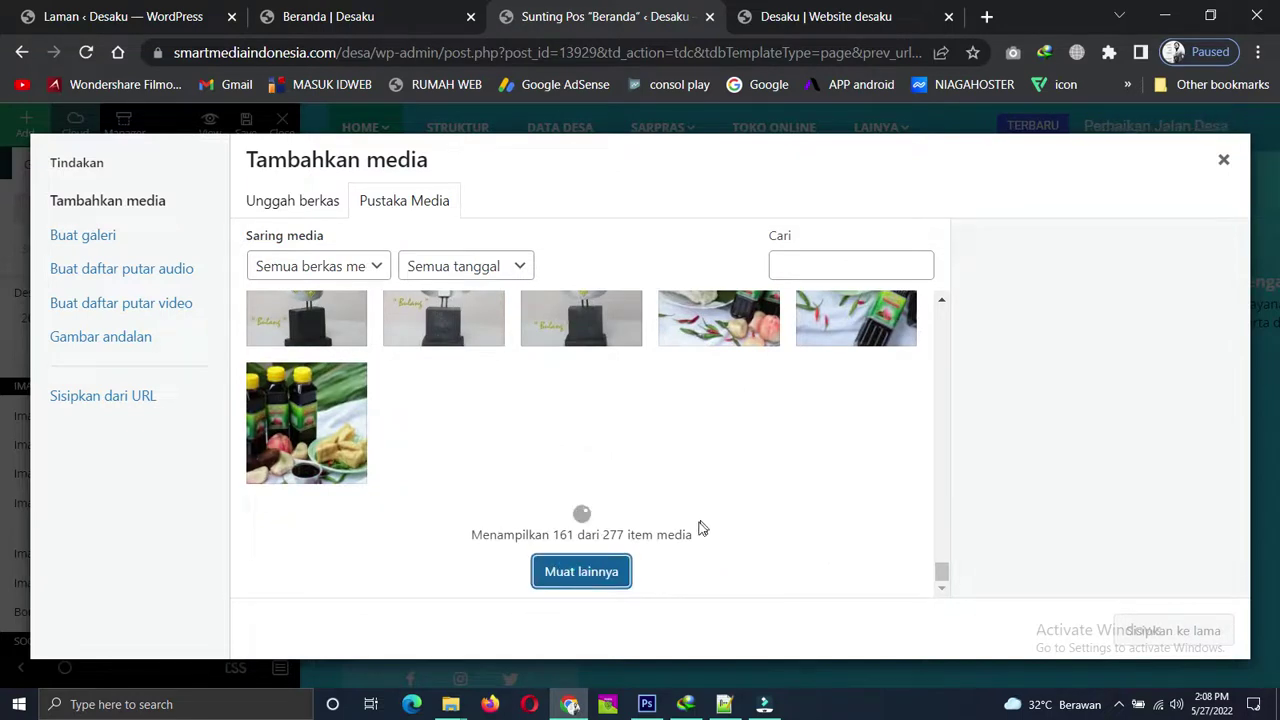
pyautogui.scroll(-10, 698, 505)
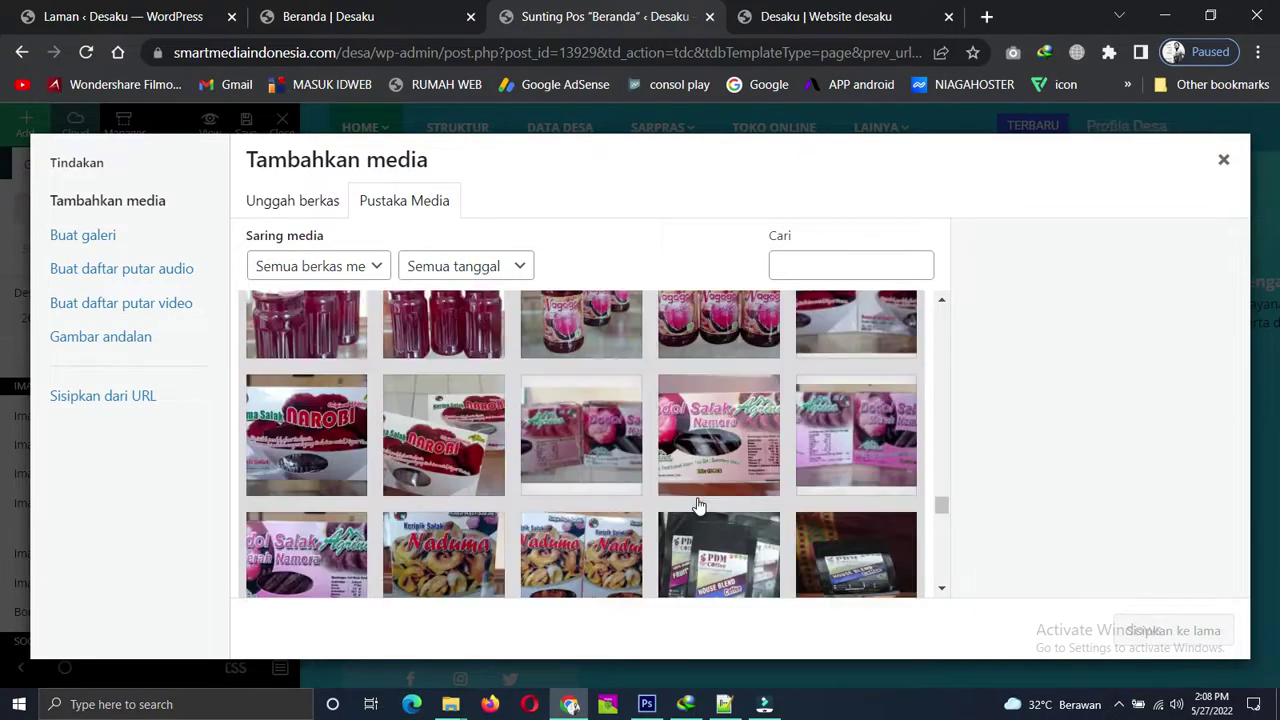
pyautogui.scroll(2, 325, 522)
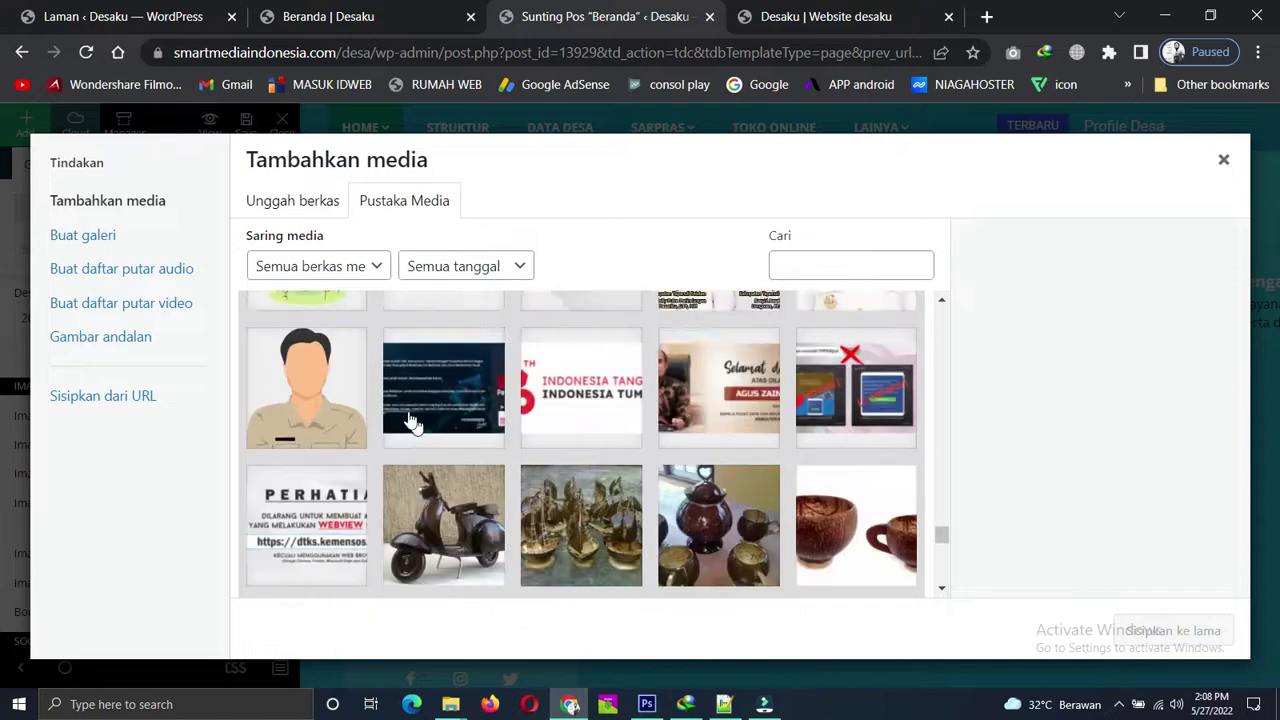
pyautogui.click(300, 522)
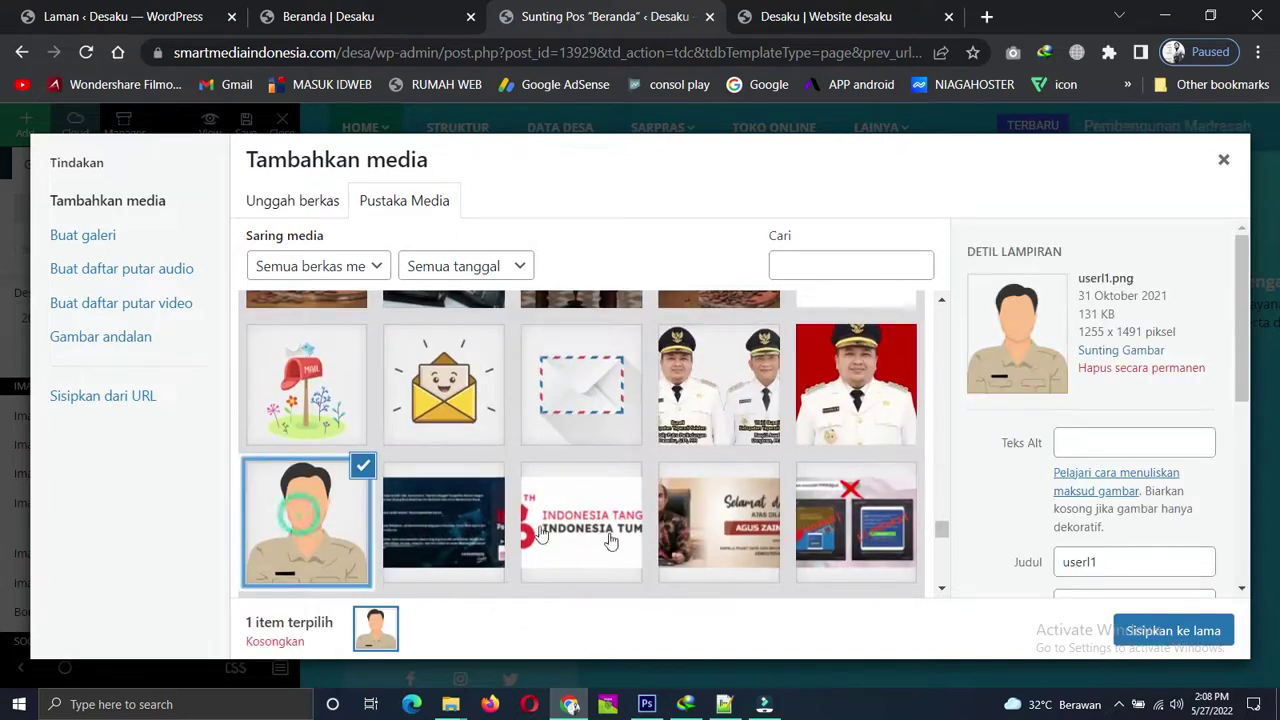
pyautogui.click(1172, 630)
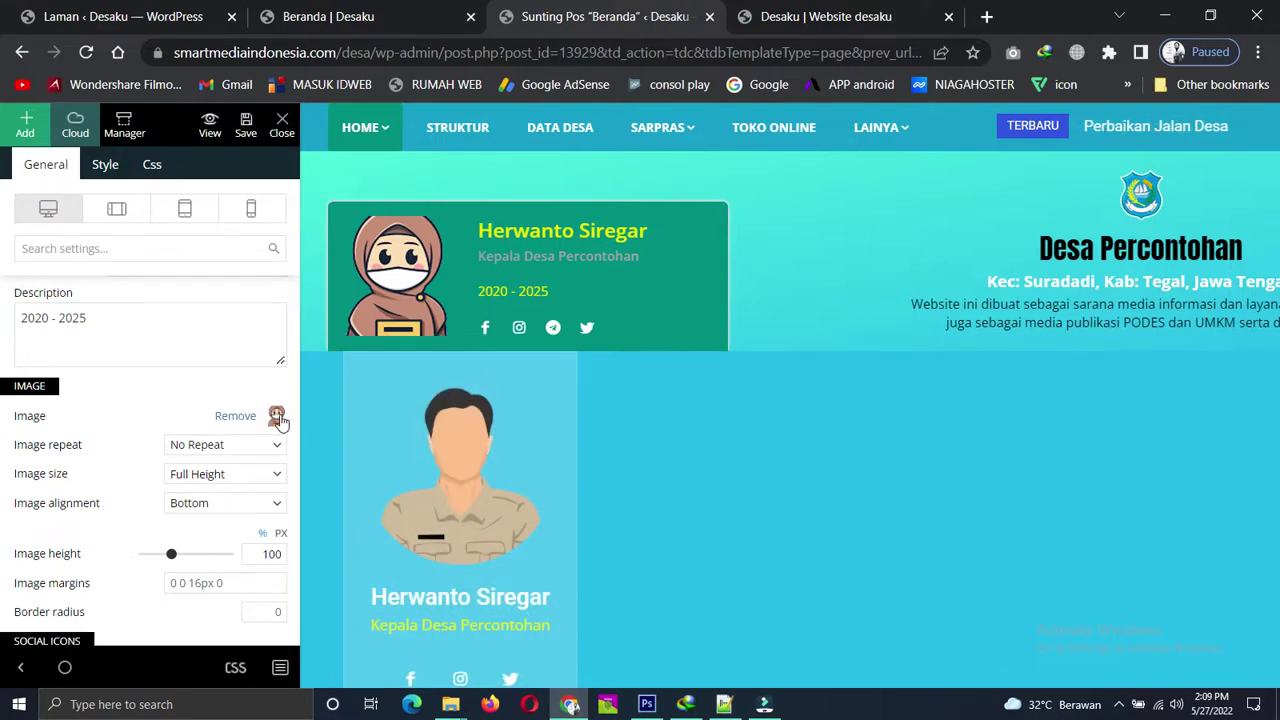
# Open the village logo's settings and its Logo image media library.
pyautogui.click(279, 420)
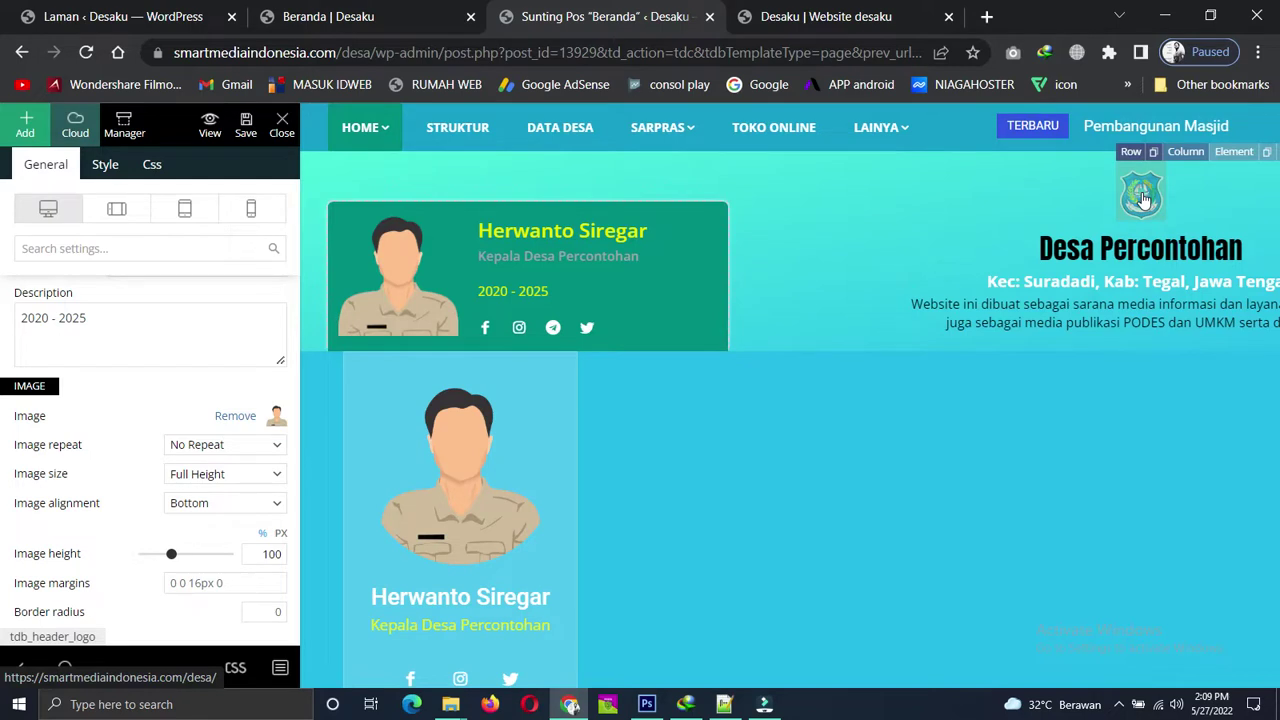
pyautogui.click(1143, 200)
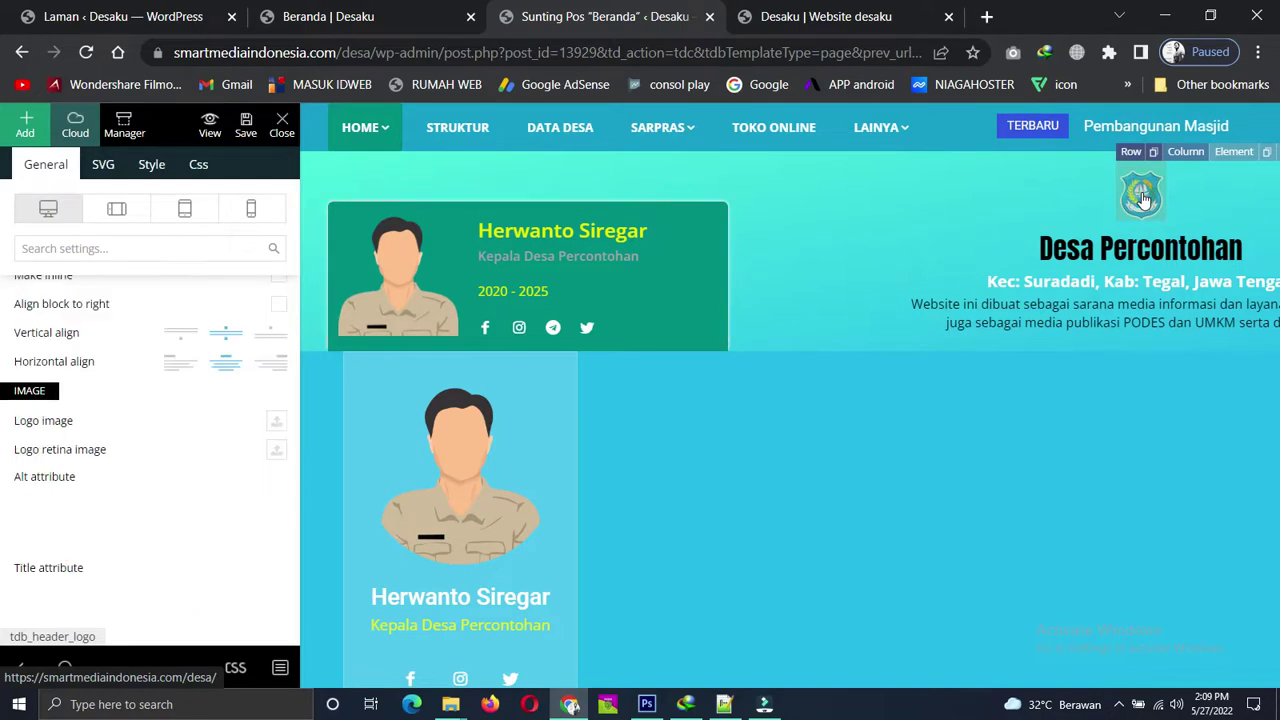
pyautogui.click(277, 422)
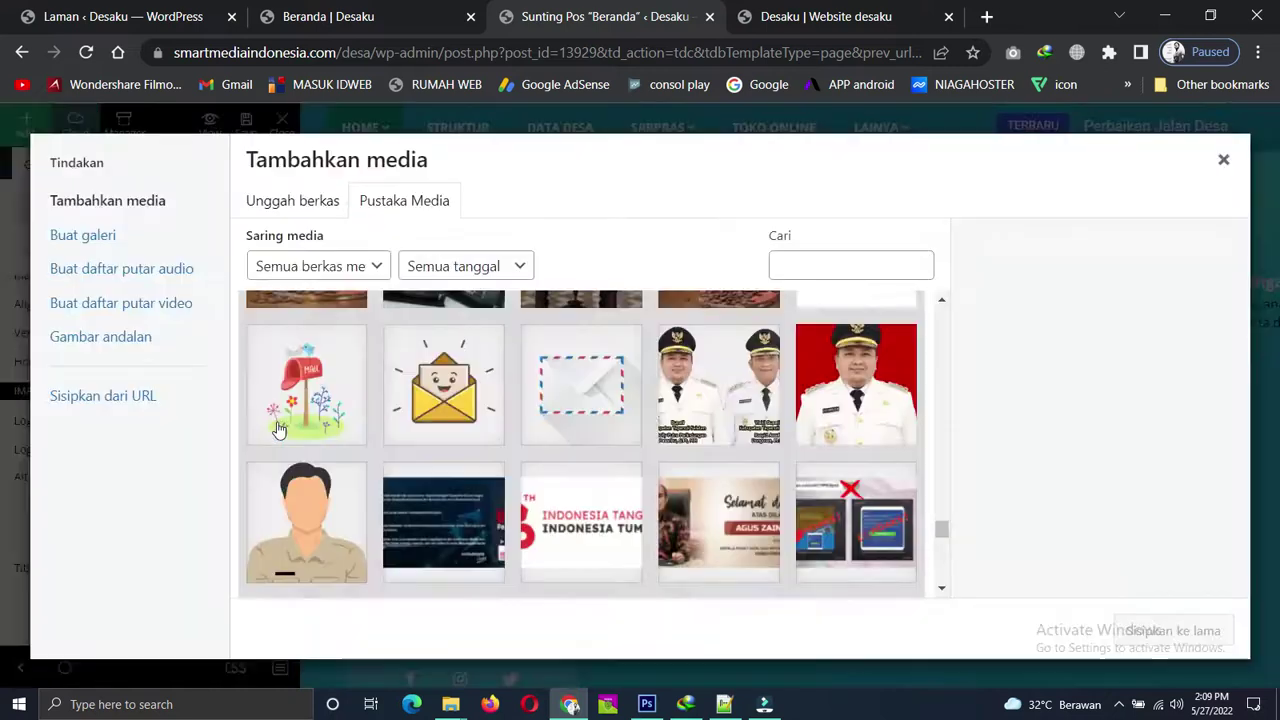
# Close the media library without a new logo and select the Desa Percontohan title.
pyautogui.scroll(-10, 589, 454)
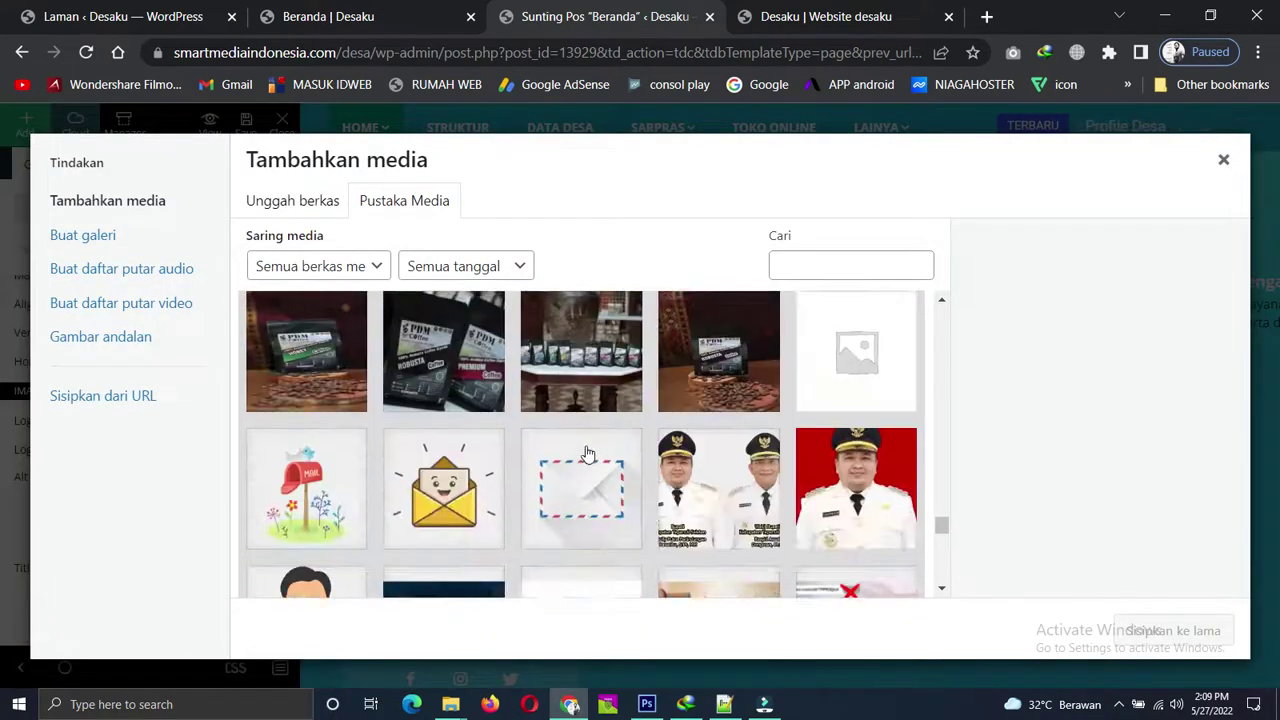
pyautogui.scroll(-10, 589, 454)
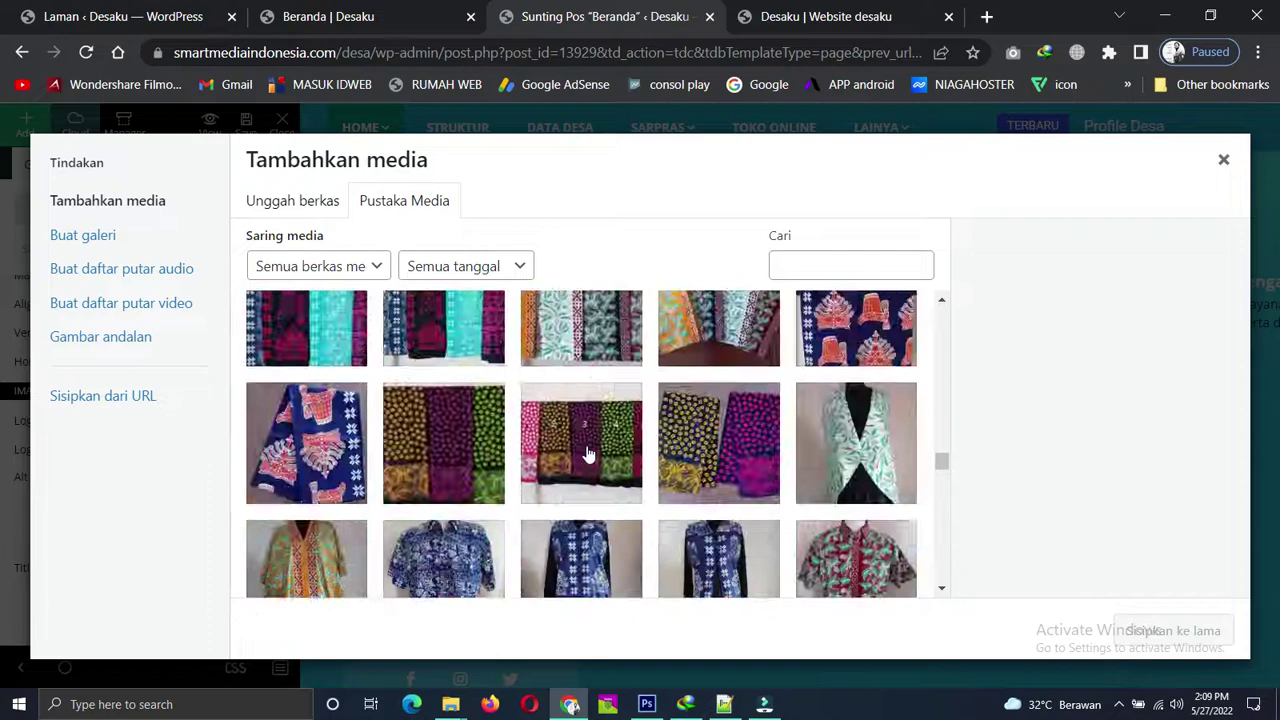
pyautogui.scroll(10, 589, 454)
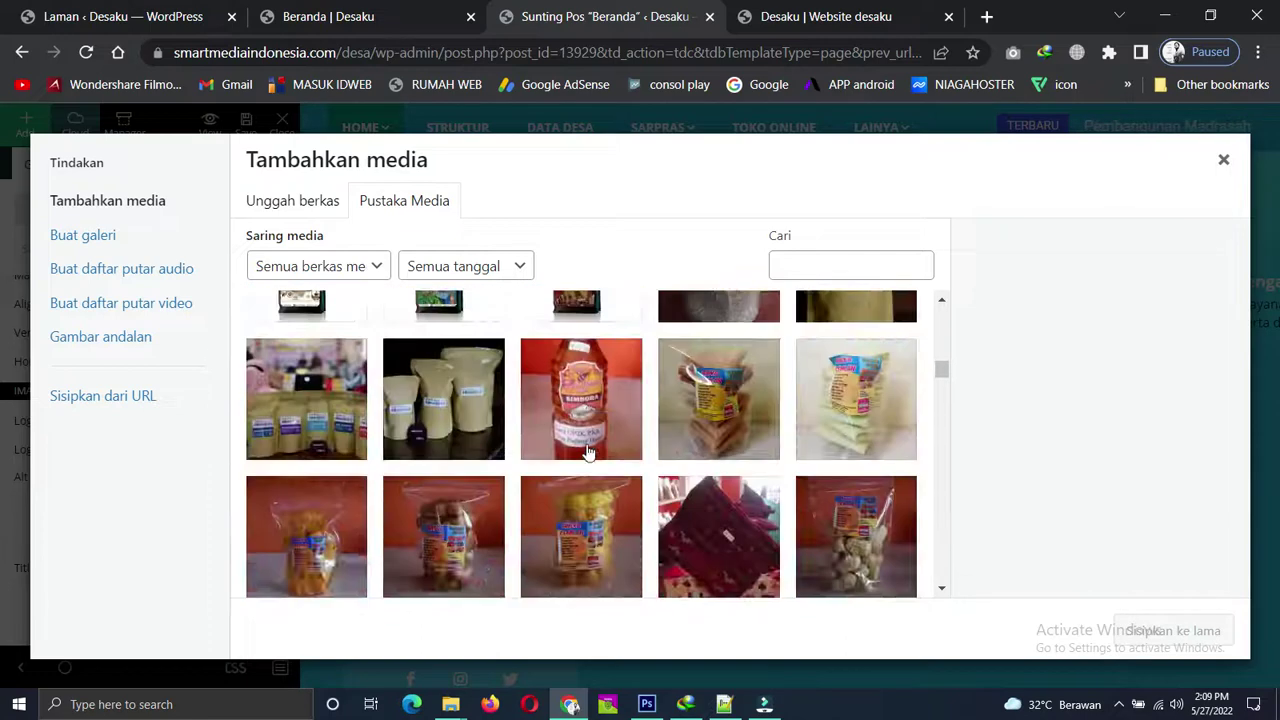
pyautogui.scroll(5, 589, 454)
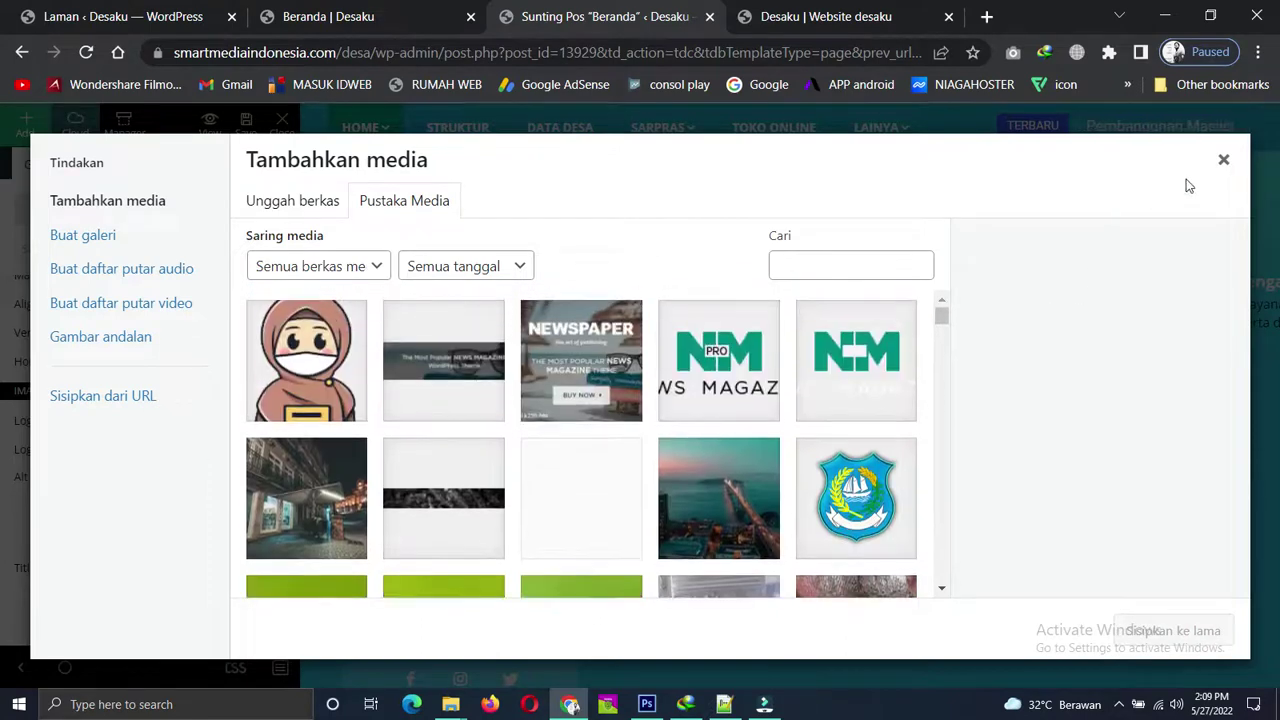
pyautogui.click(1224, 162)
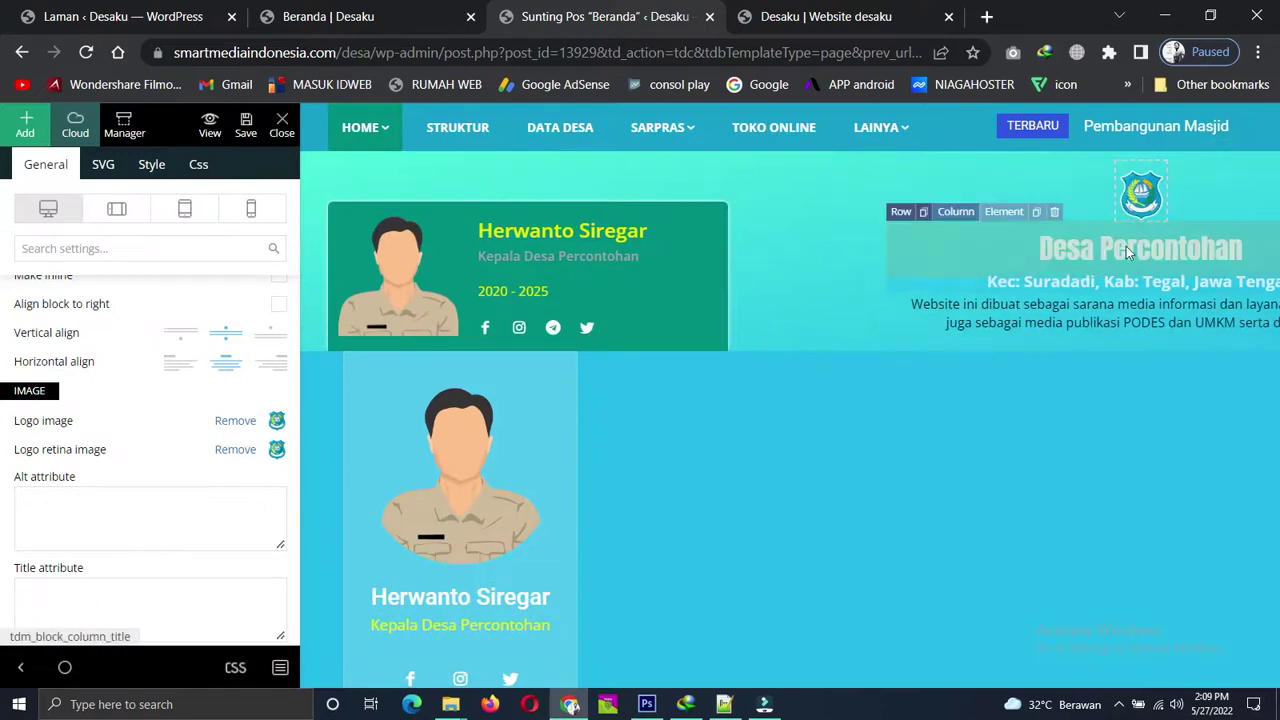
pyautogui.click(1108, 250)
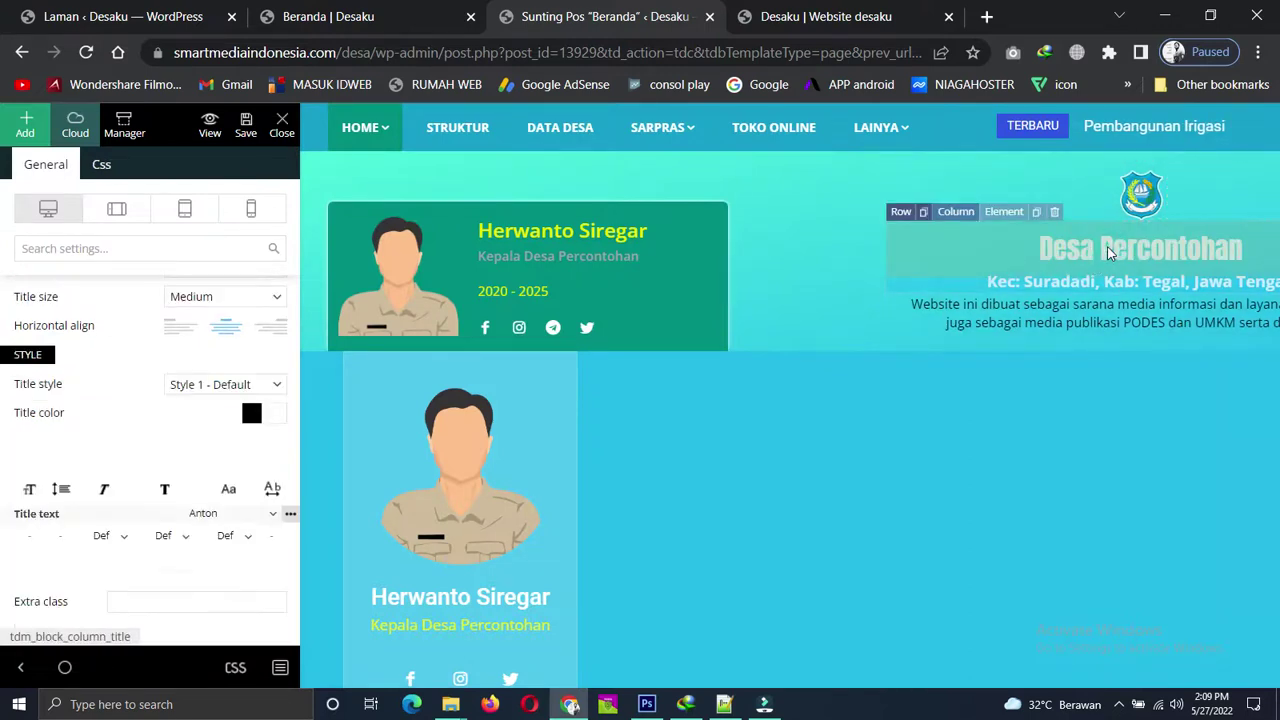
# Replace the Column title text 'Desa Percontohan' with 'Des Gembongdadi'.
pyautogui.scroll(3, 192, 430)
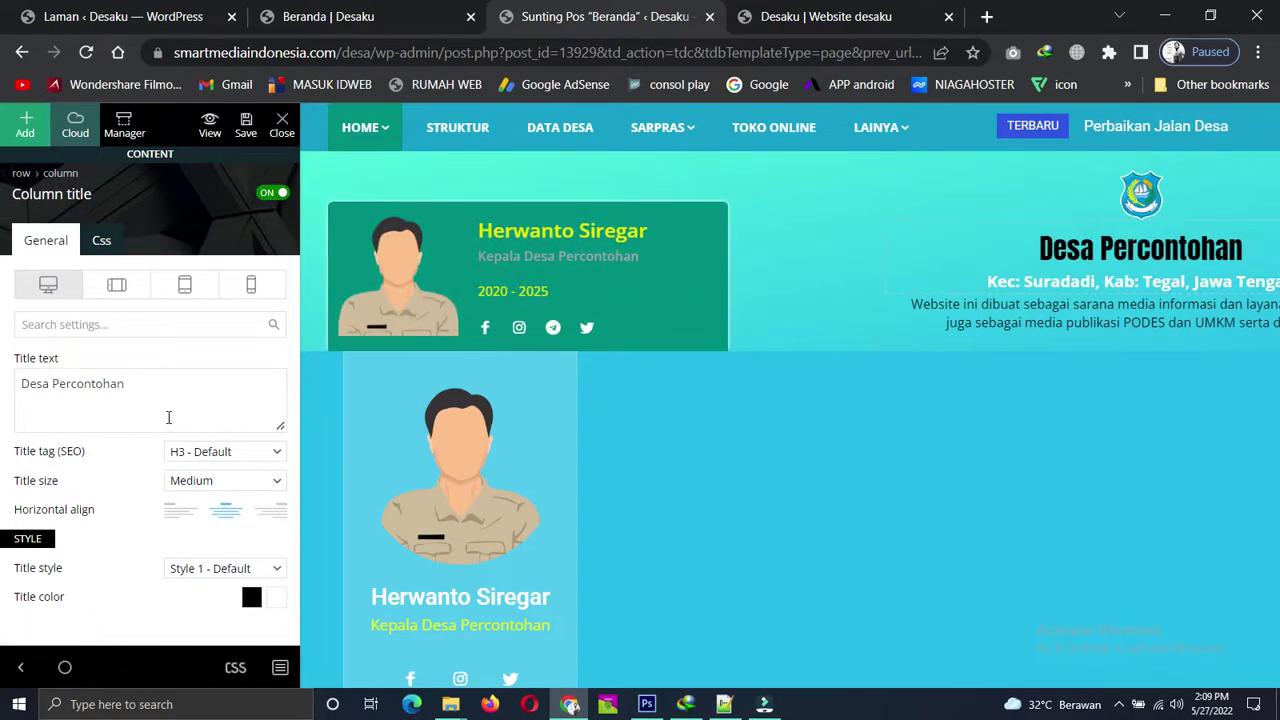
pyautogui.tripleClick(148, 377)
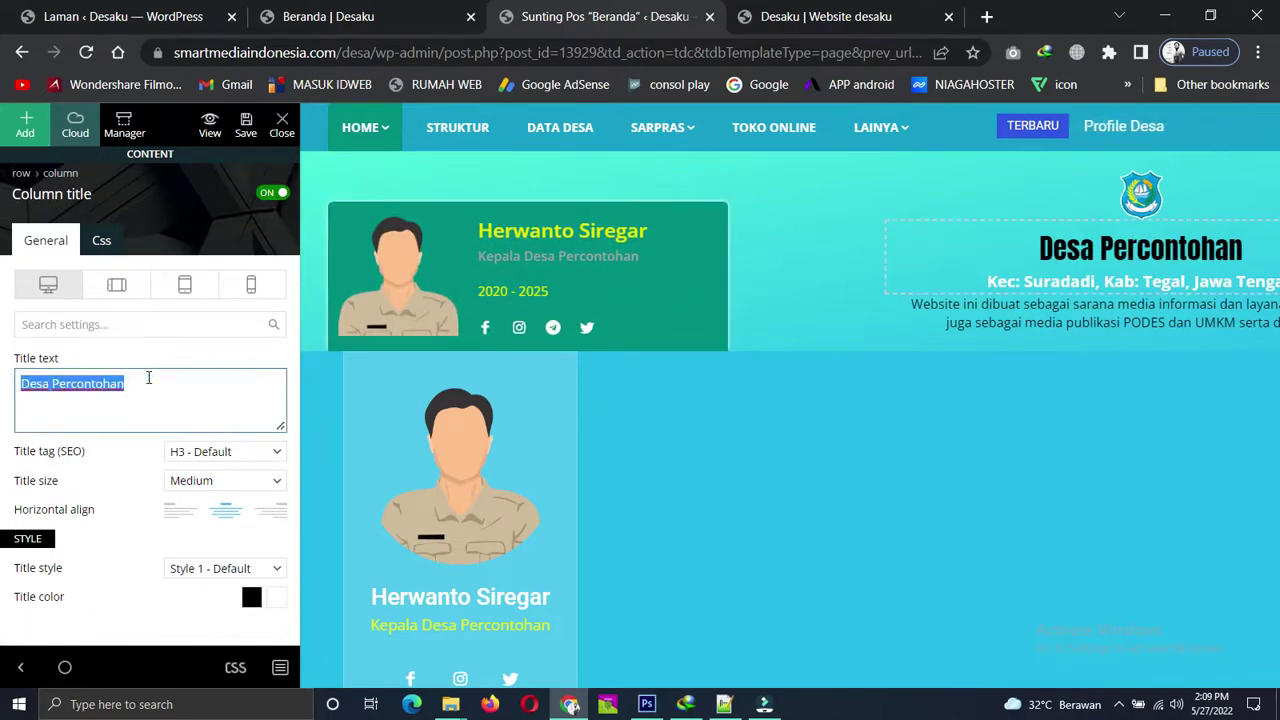
pyautogui.write('De')
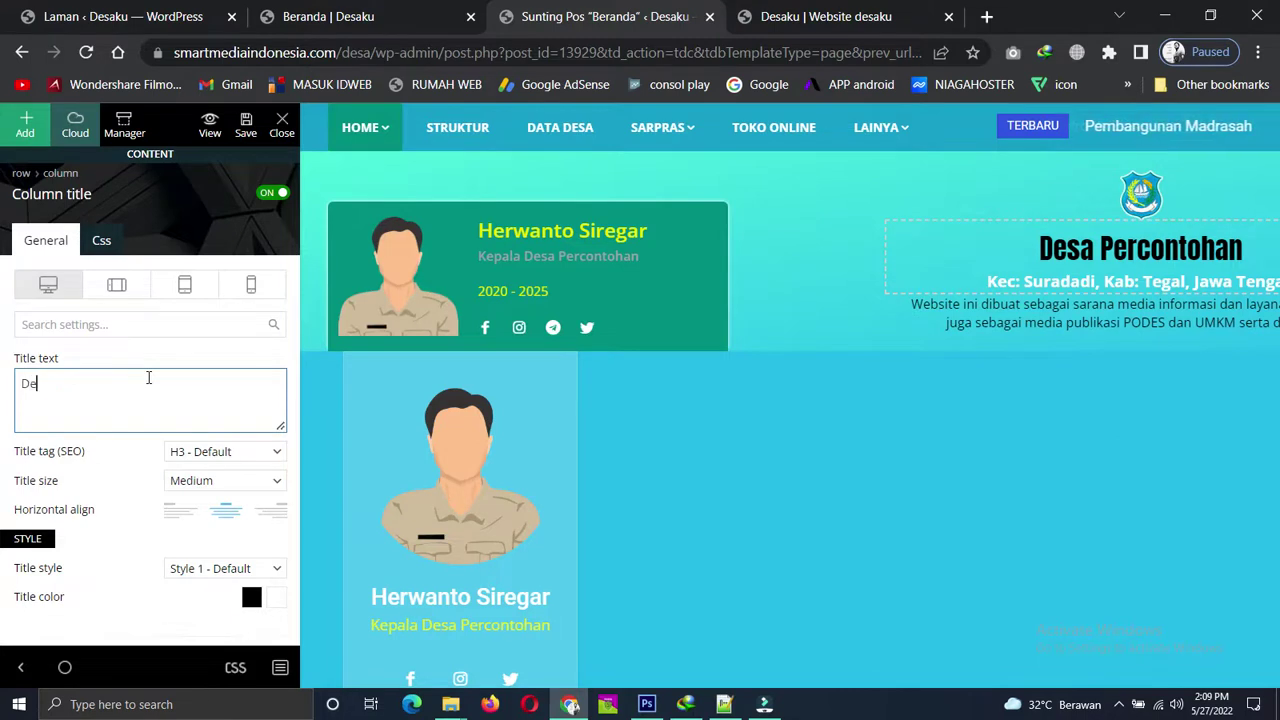
pyautogui.write('s Gembongdadi')
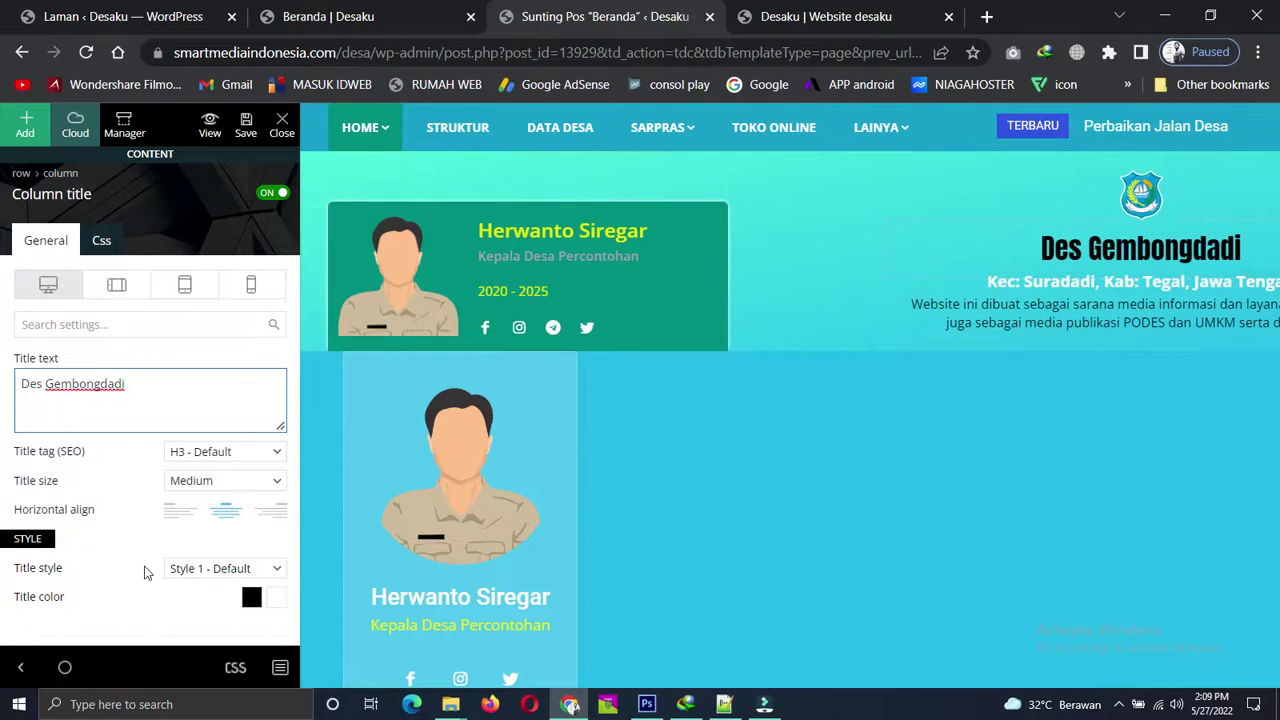
pyautogui.scroll(-1, 146, 565)
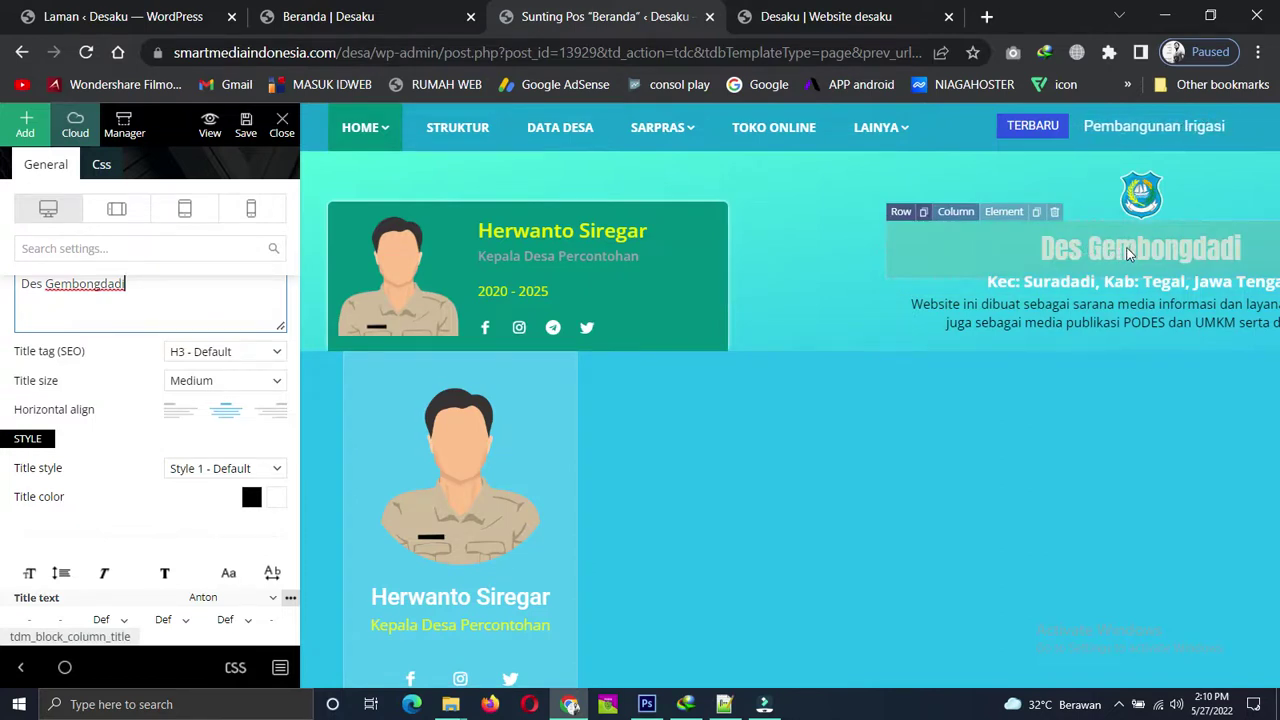
# Set the village heading's Title color to the yellow preset.
pyautogui.click(277, 504)
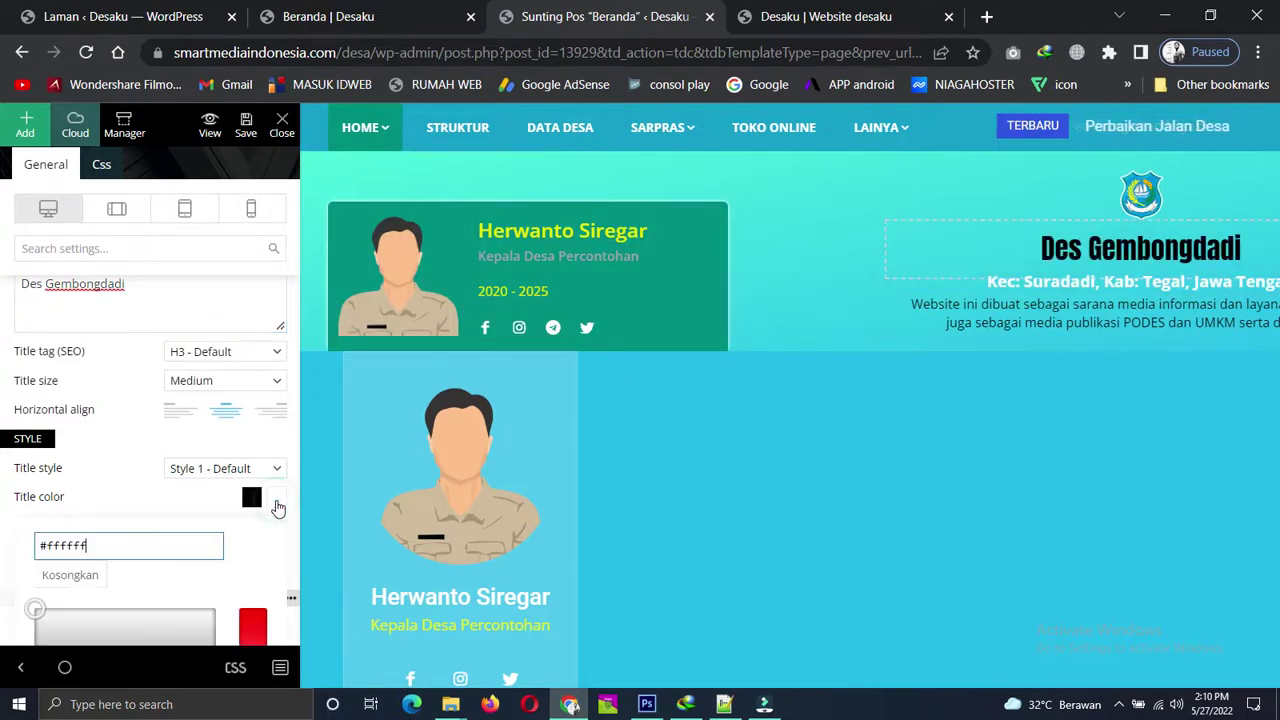
pyautogui.scroll(-3, 130, 529)
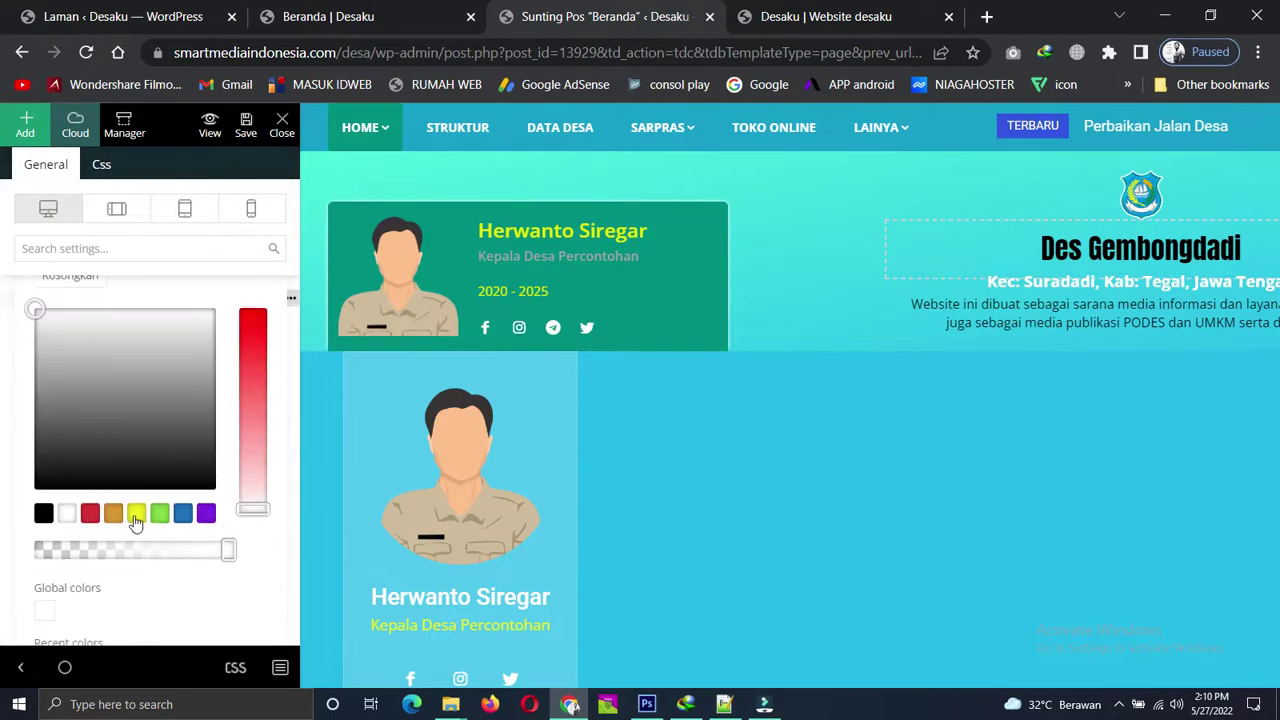
pyautogui.click(137, 513)
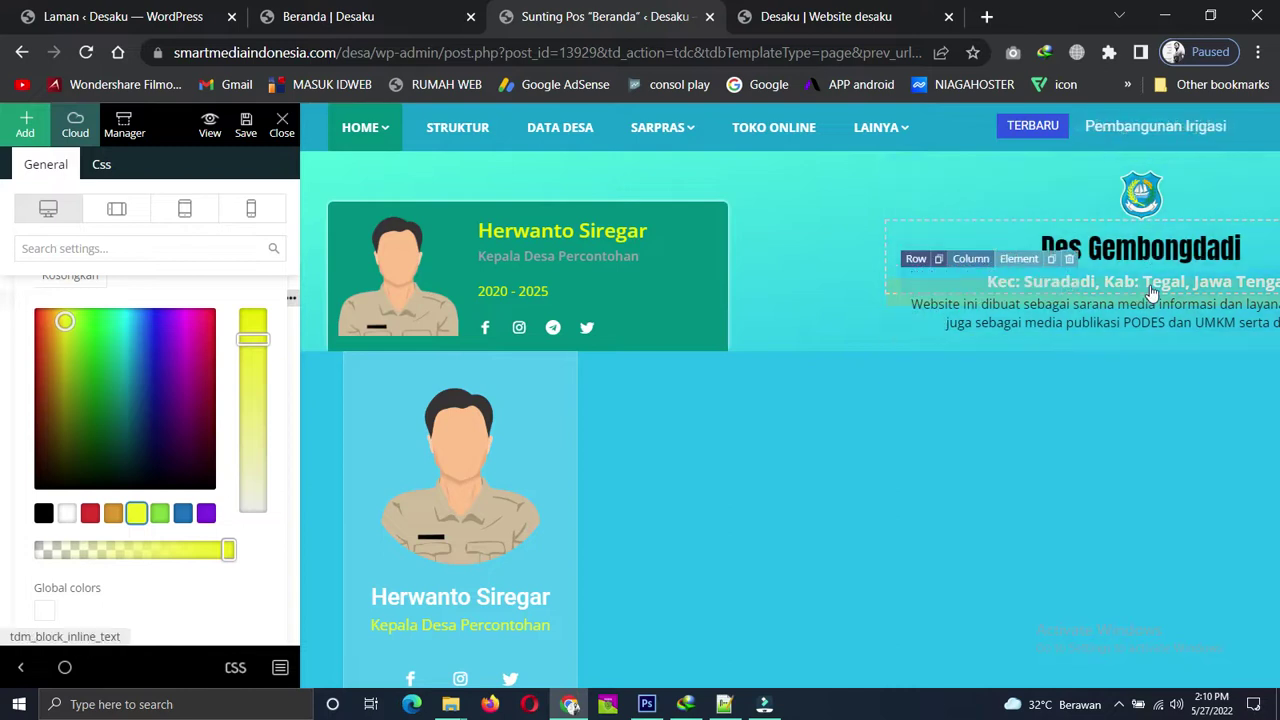
# Select the Kec: Suradadi subtitle, then the website description text below it.
pyautogui.click(1152, 292)
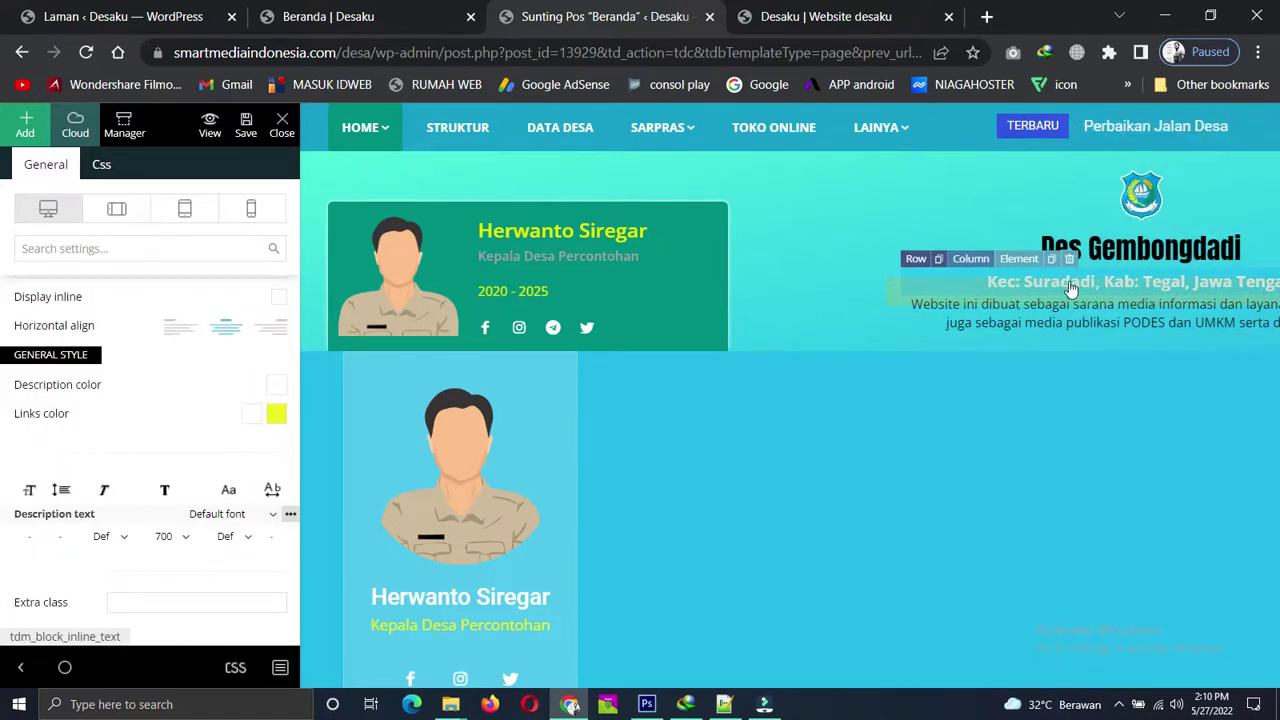
pyautogui.click(1060, 320)
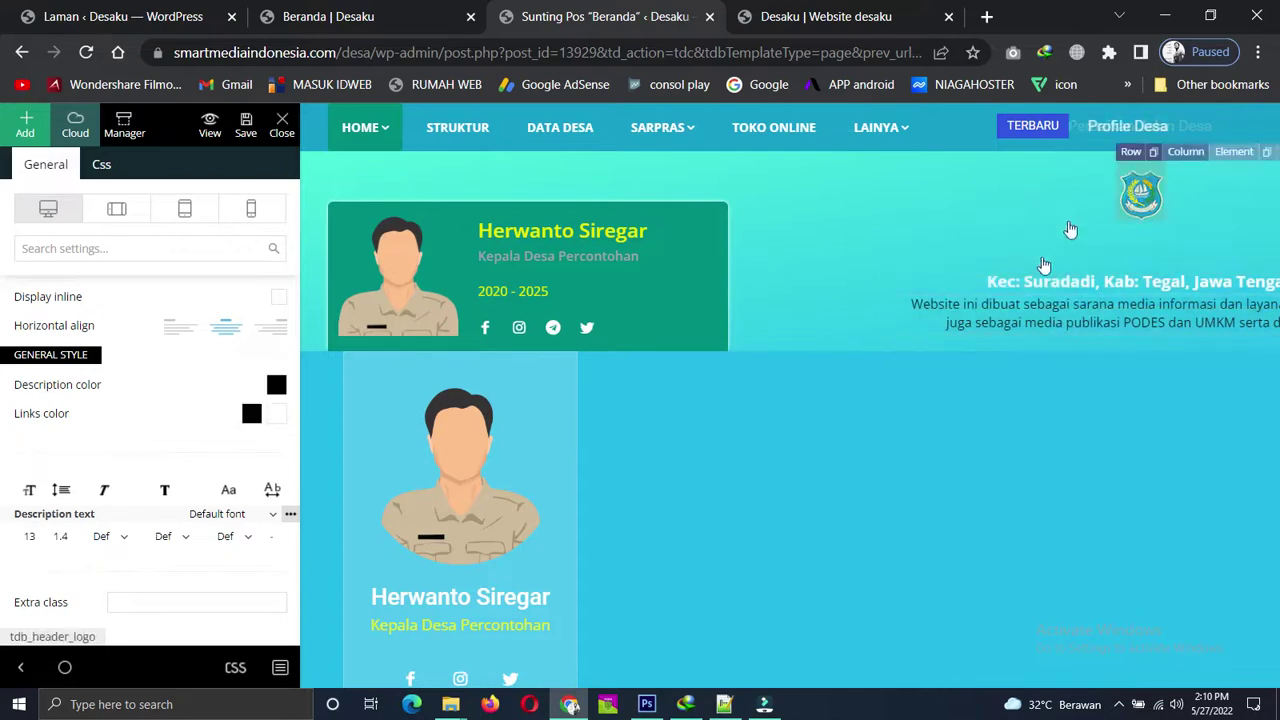
pyautogui.scroll(3, 182, 403)
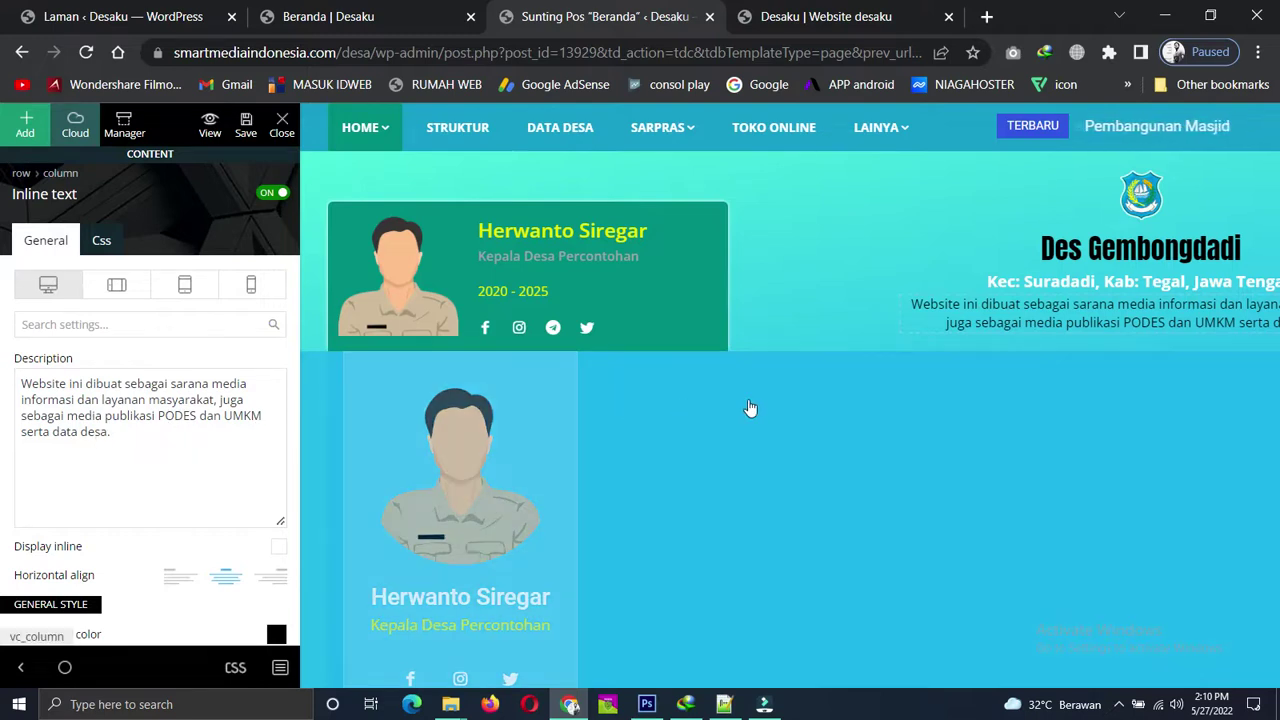
pyautogui.scroll(-5, 749, 409)
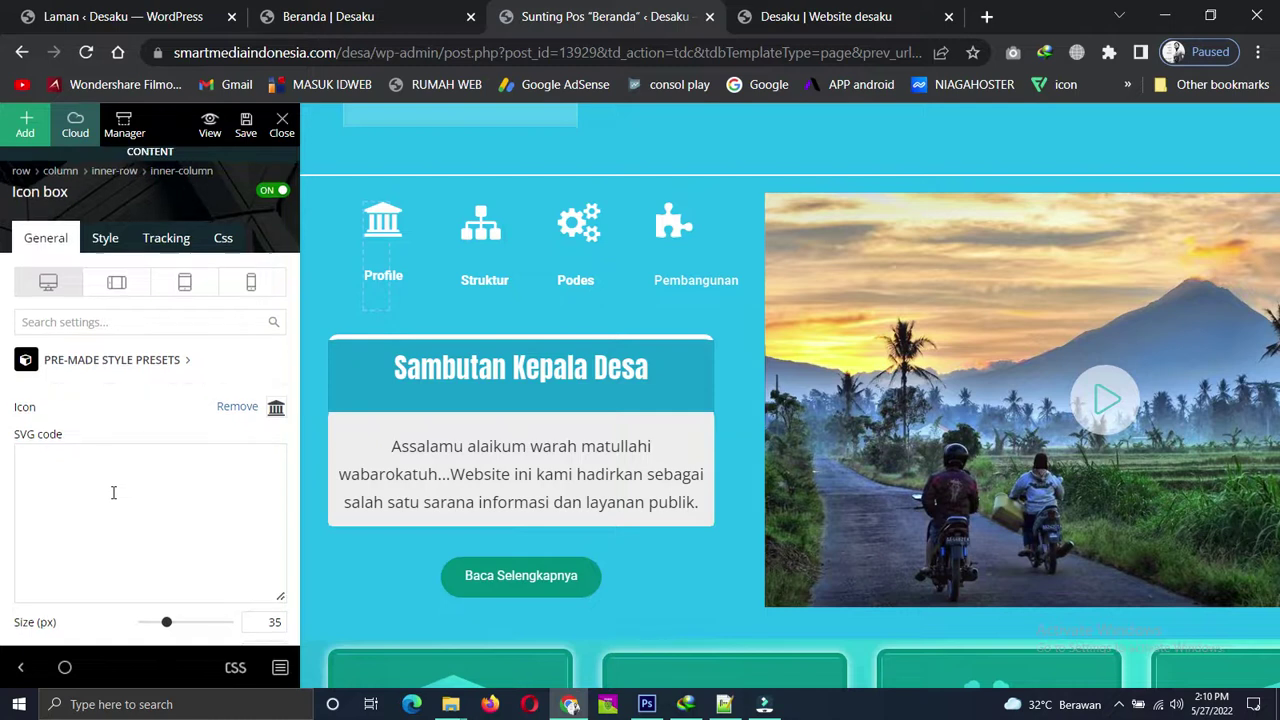
# Open the Profile icon's Button url field, then switch to the WordPress Pages list.
pyautogui.scroll(-4, 113, 490)
pyautogui.scroll(-2, 113, 477)
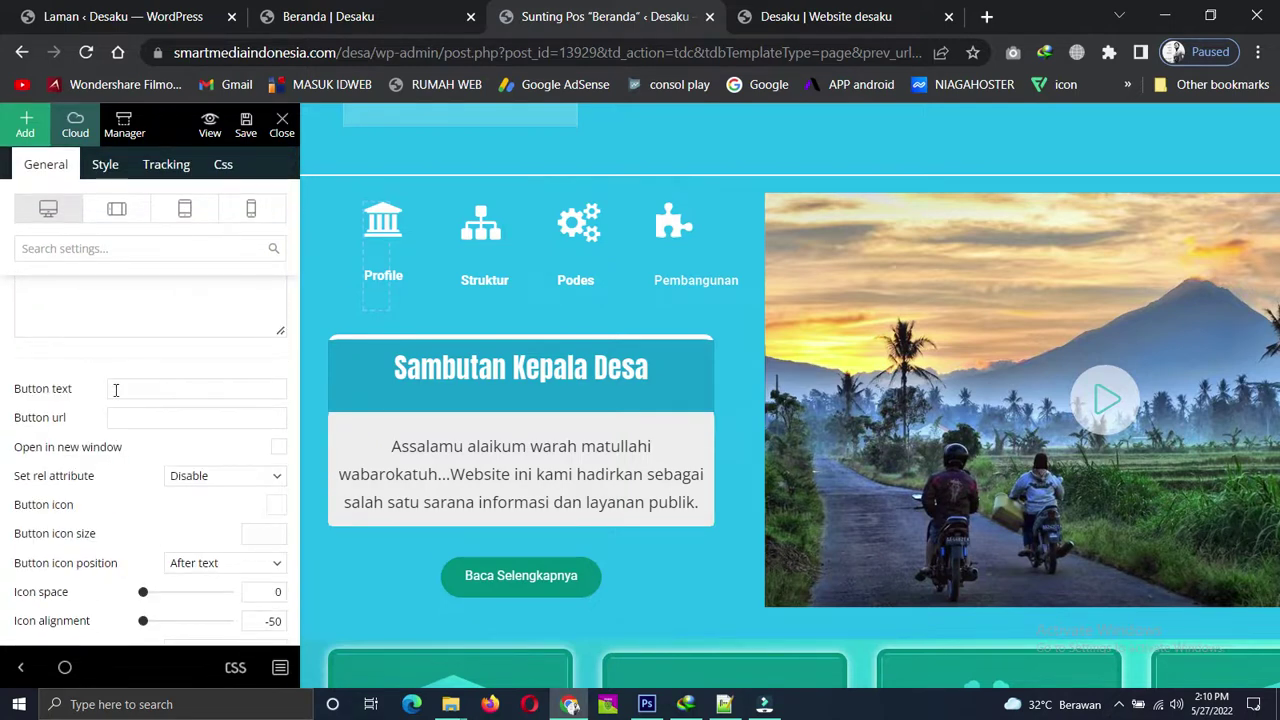
pyautogui.click(139, 418)
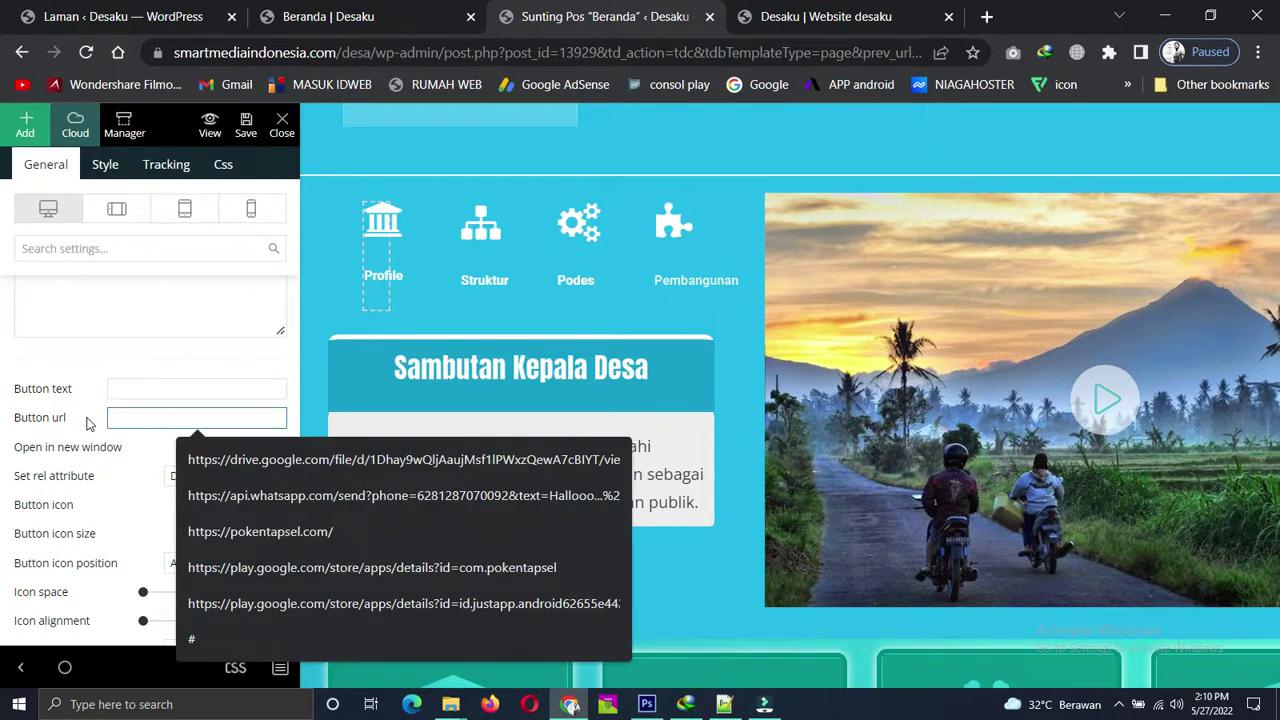
pyautogui.click(100, 418)
pyautogui.click(146, 416)
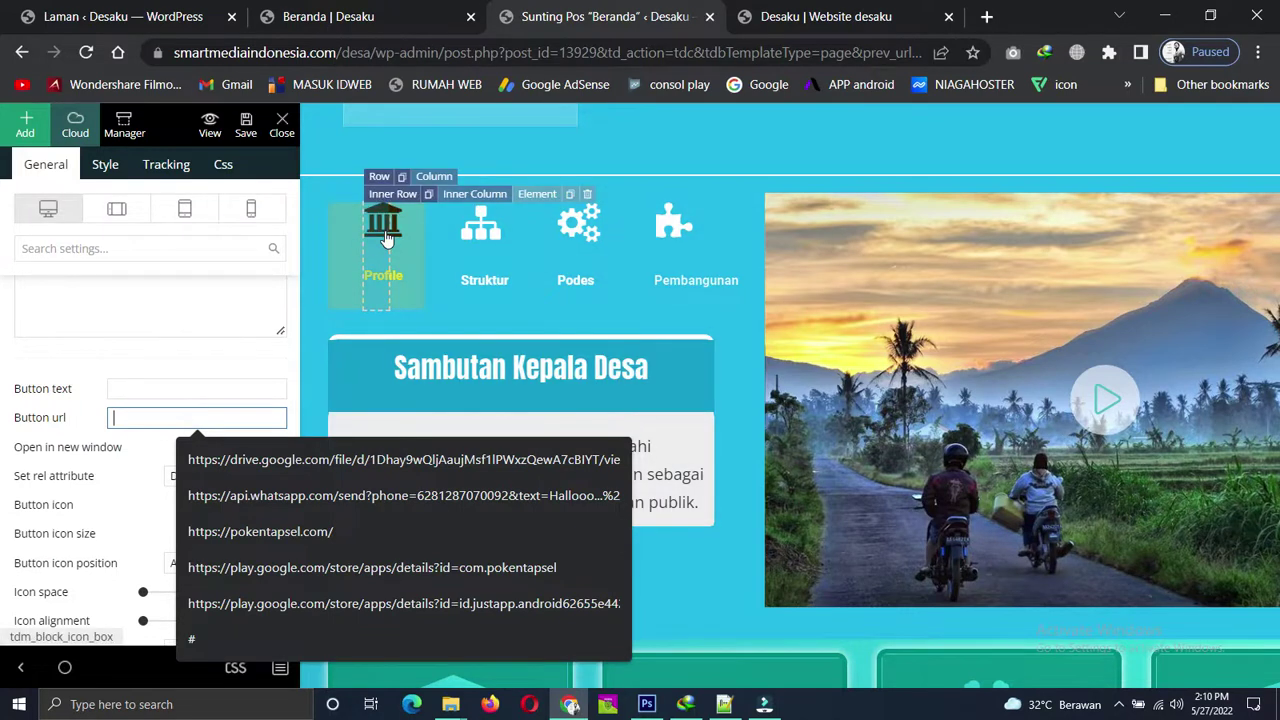
pyautogui.click(130, 16)
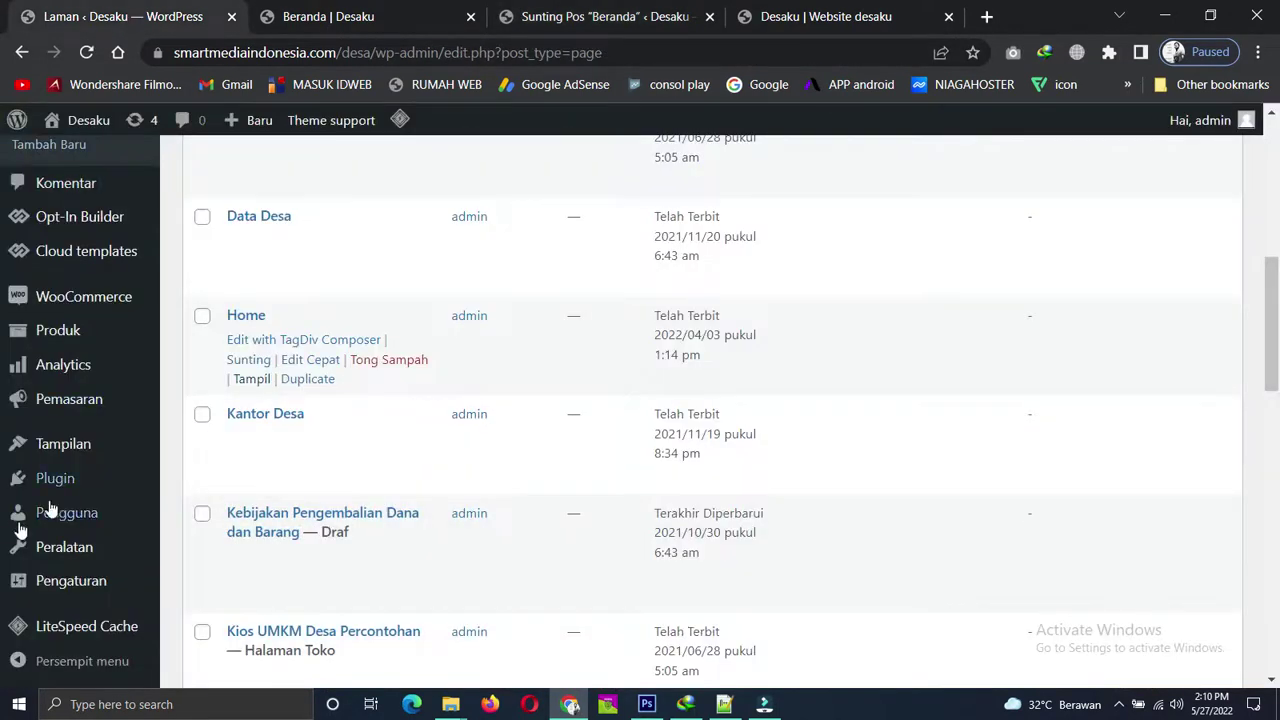
# Go to Semua Pos from the Pos menu in the admin sidebar.
pyautogui.scroll(6, 165, 425)
pyautogui.scroll(-9, 165, 422)
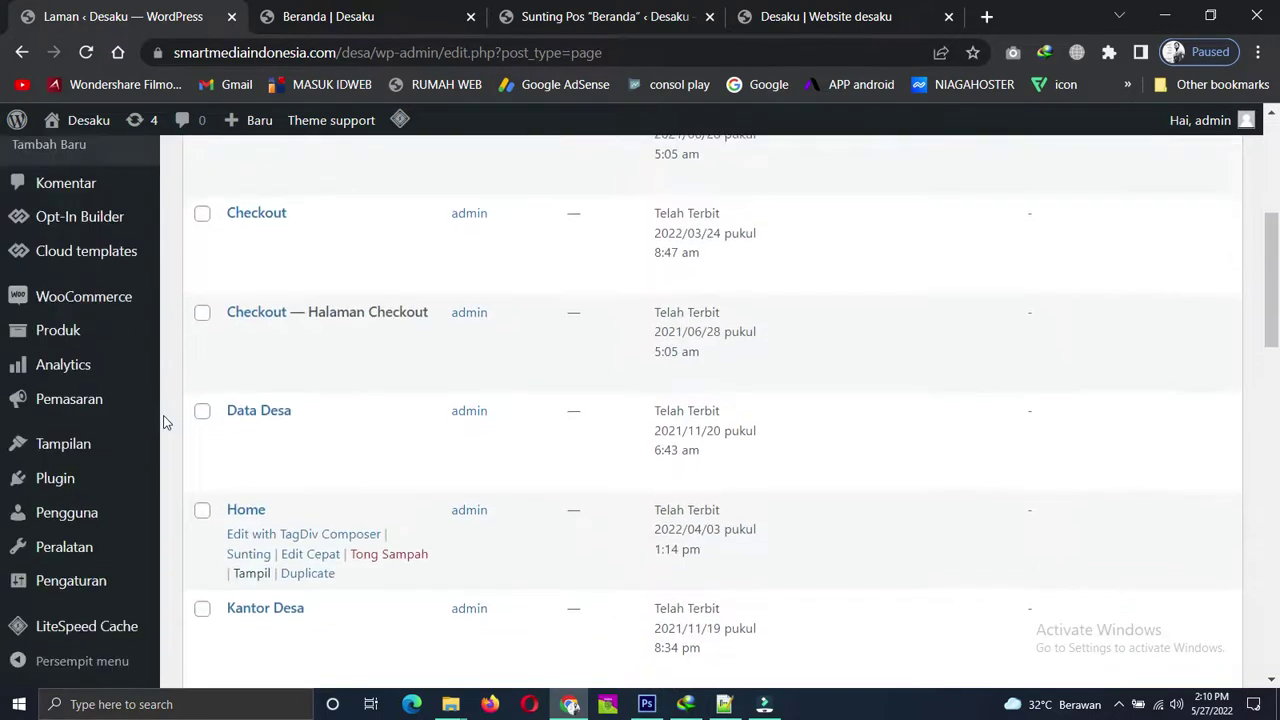
pyautogui.scroll(-7, 164, 415)
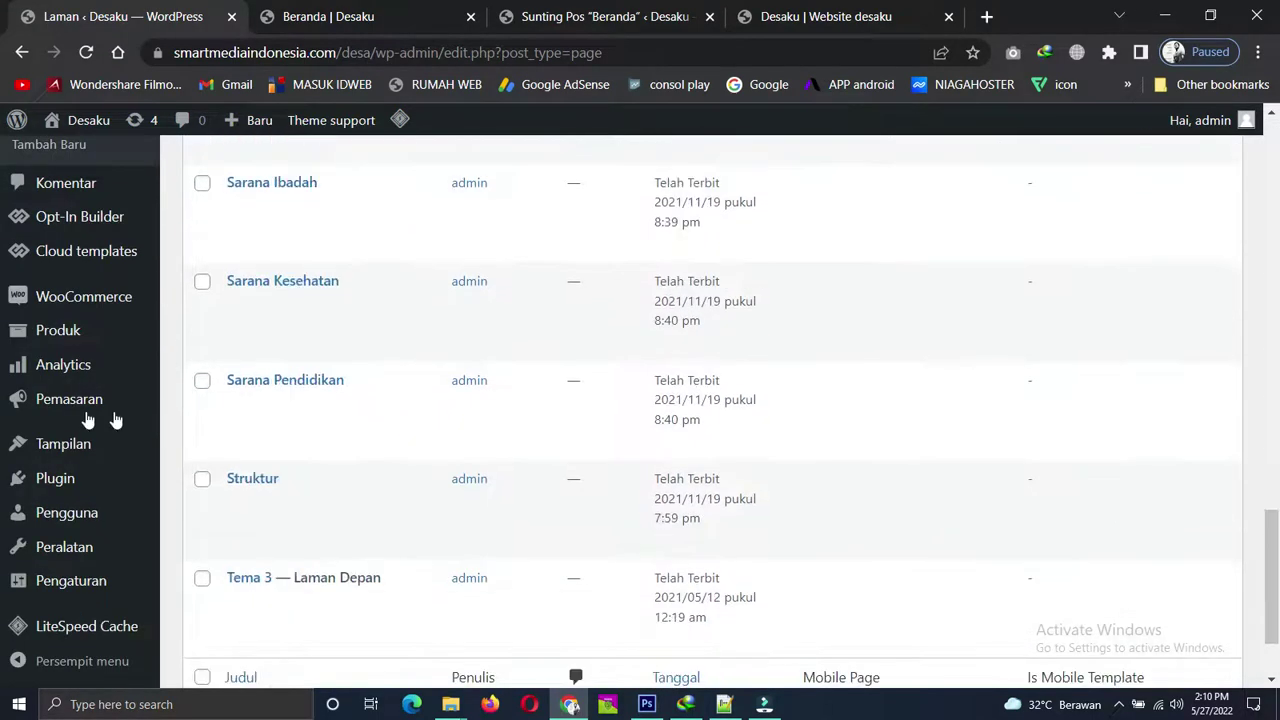
pyautogui.scroll(-2, 300, 430)
pyautogui.scroll(3, 220, 425)
pyautogui.scroll(-1, 203, 401)
pyautogui.scroll(-3, 203, 401)
pyautogui.scroll(5, 203, 400)
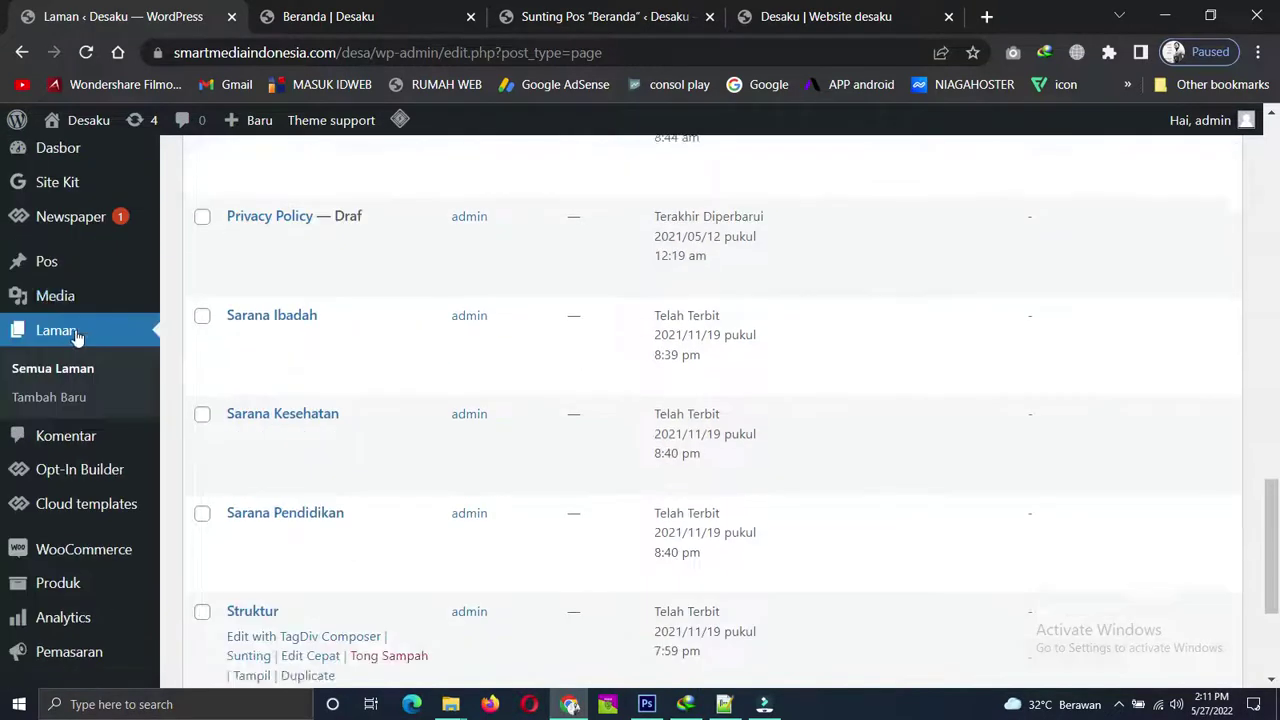
pyautogui.moveTo(47, 278)
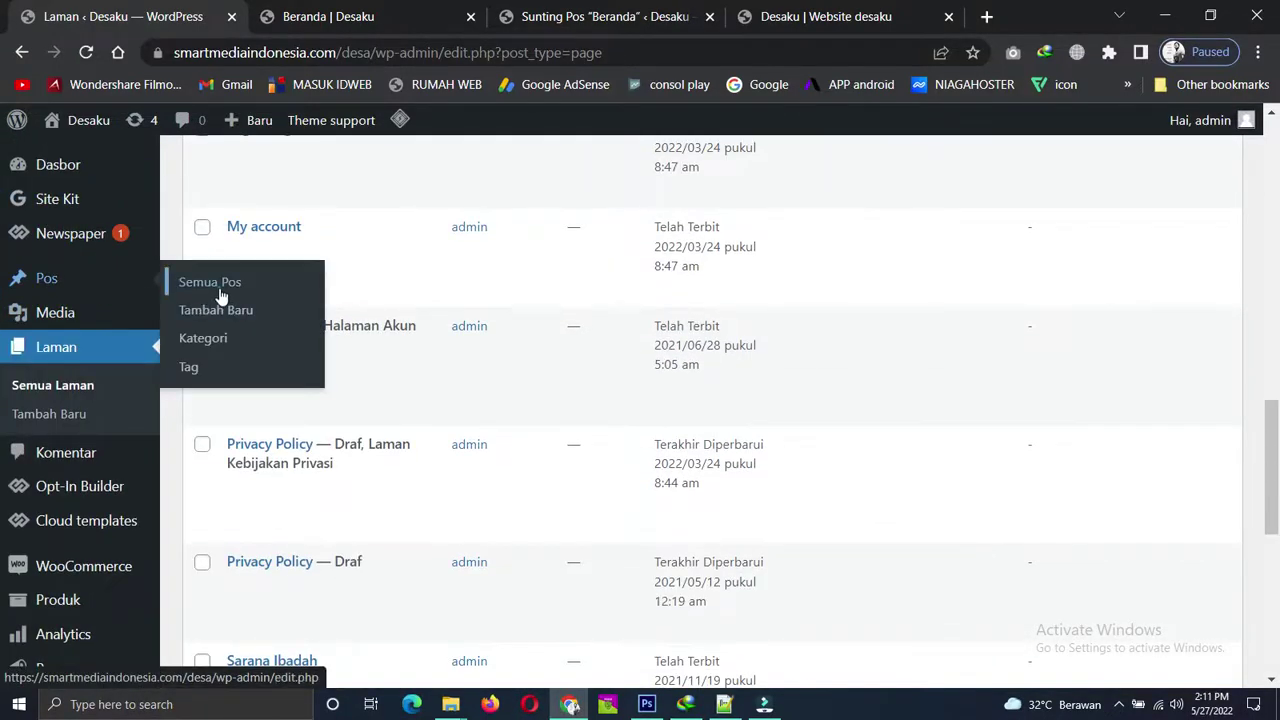
pyautogui.click(208, 282)
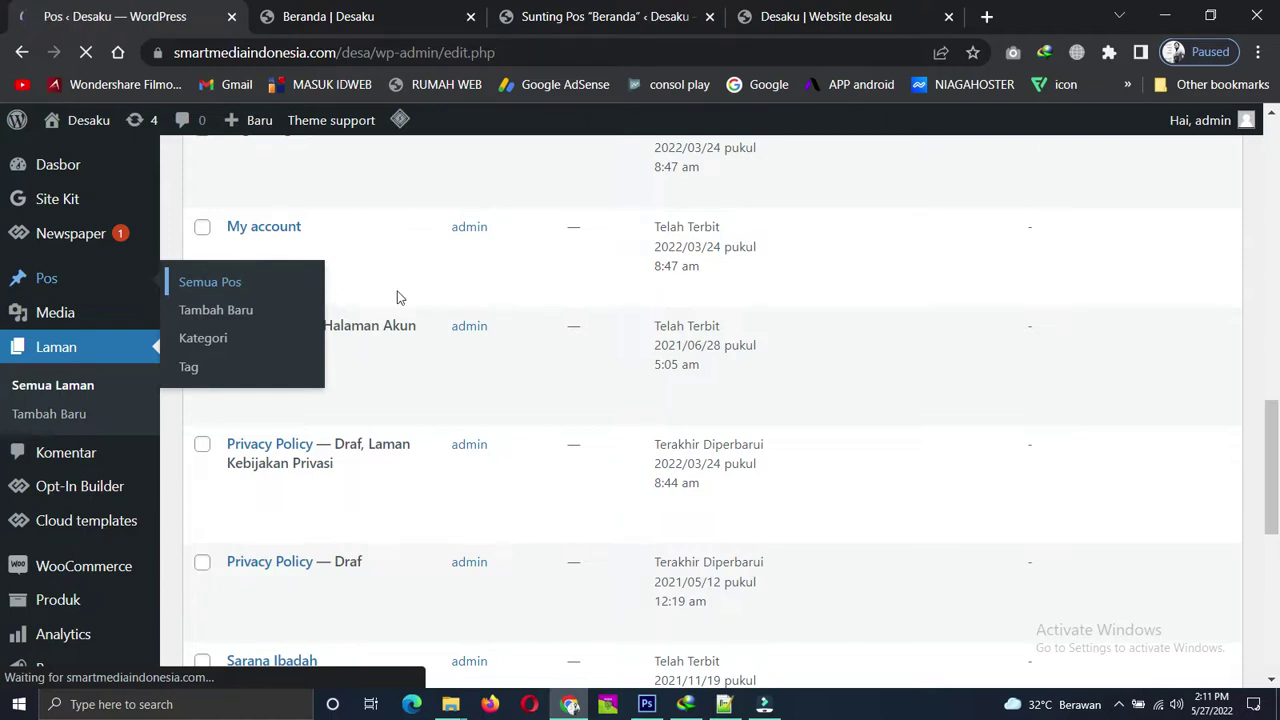
# Open the Kategori page under Pos.
pyautogui.scroll(-3, 143, 349)
pyautogui.scroll(1, 125, 340)
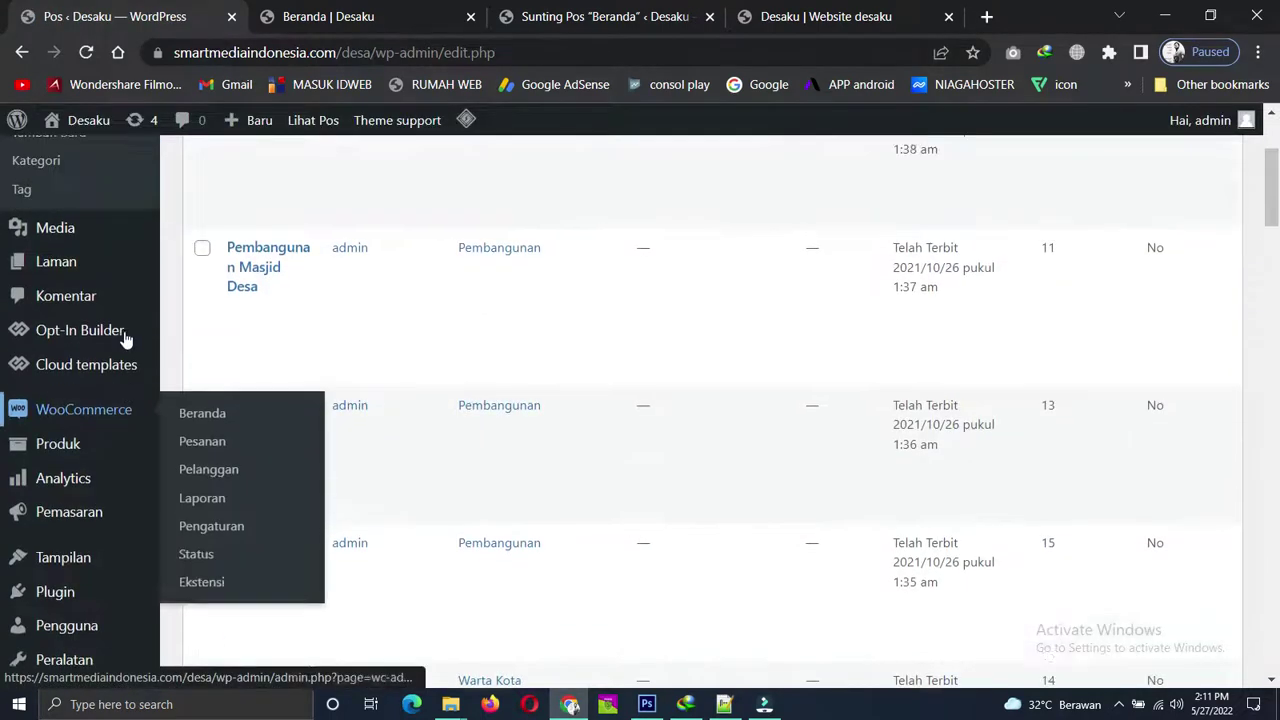
pyautogui.scroll(1, 125, 340)
pyautogui.click(37, 273)
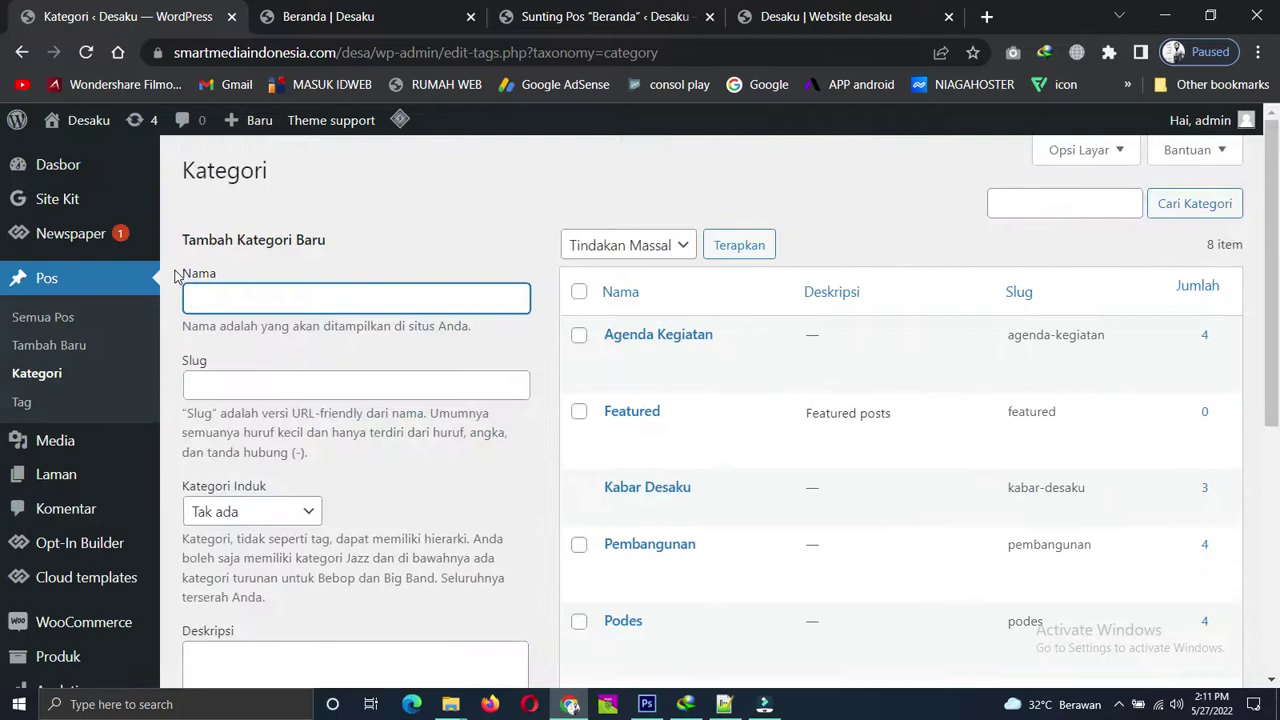
# Open the Agenda Kegiatan category's Tampil link in a new tab and switch to it.
pyautogui.scroll(-4, 728, 460)
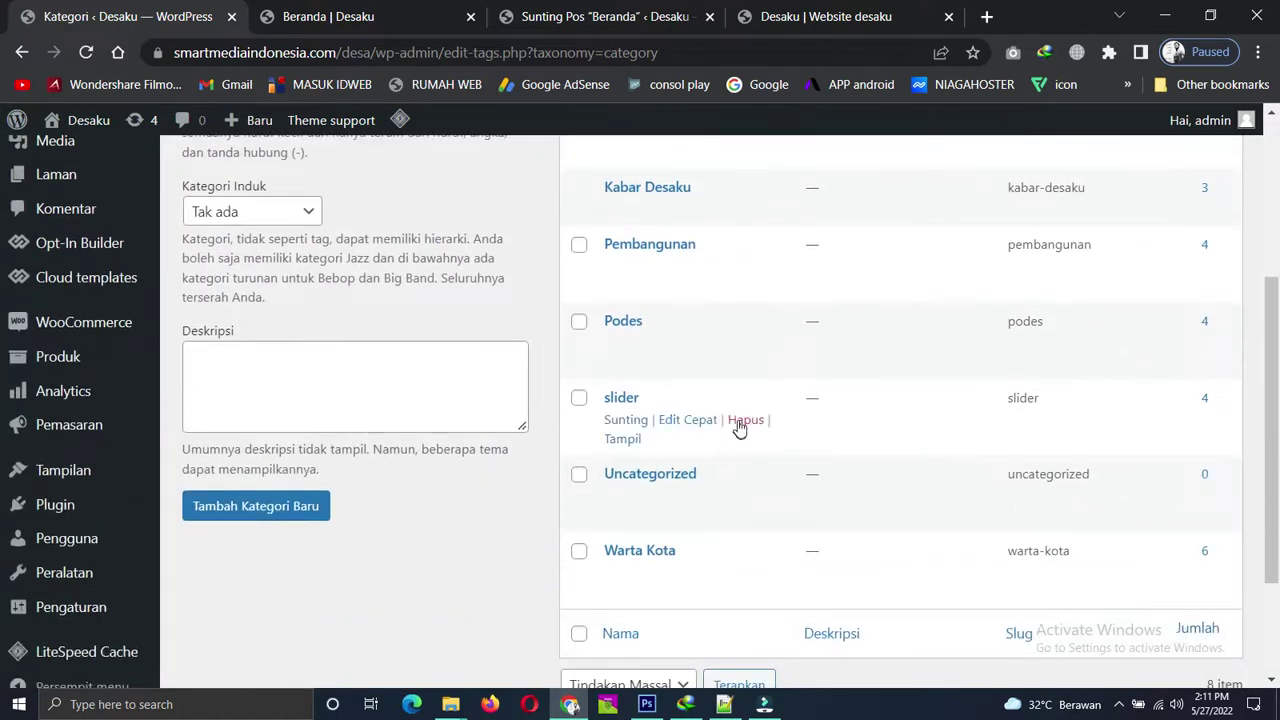
pyautogui.scroll(4, 766, 446)
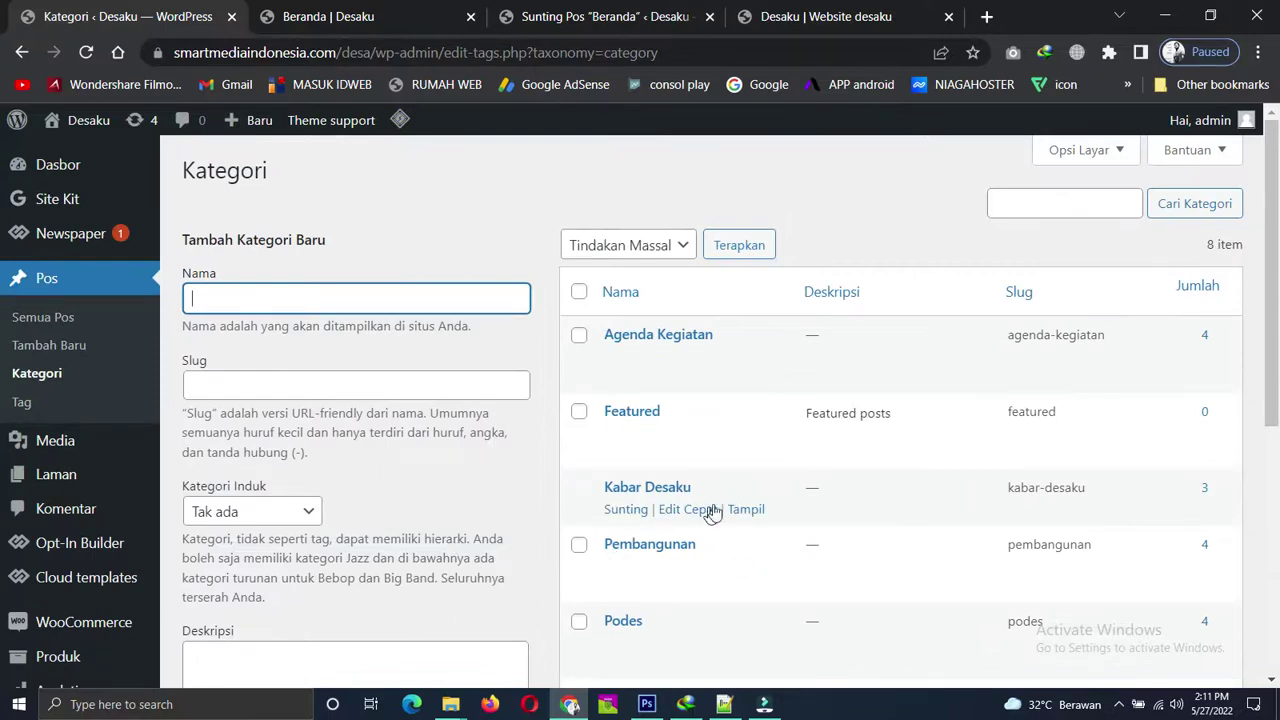
pyautogui.scroll(-1, 728, 417)
pyautogui.scroll(1, 683, 371)
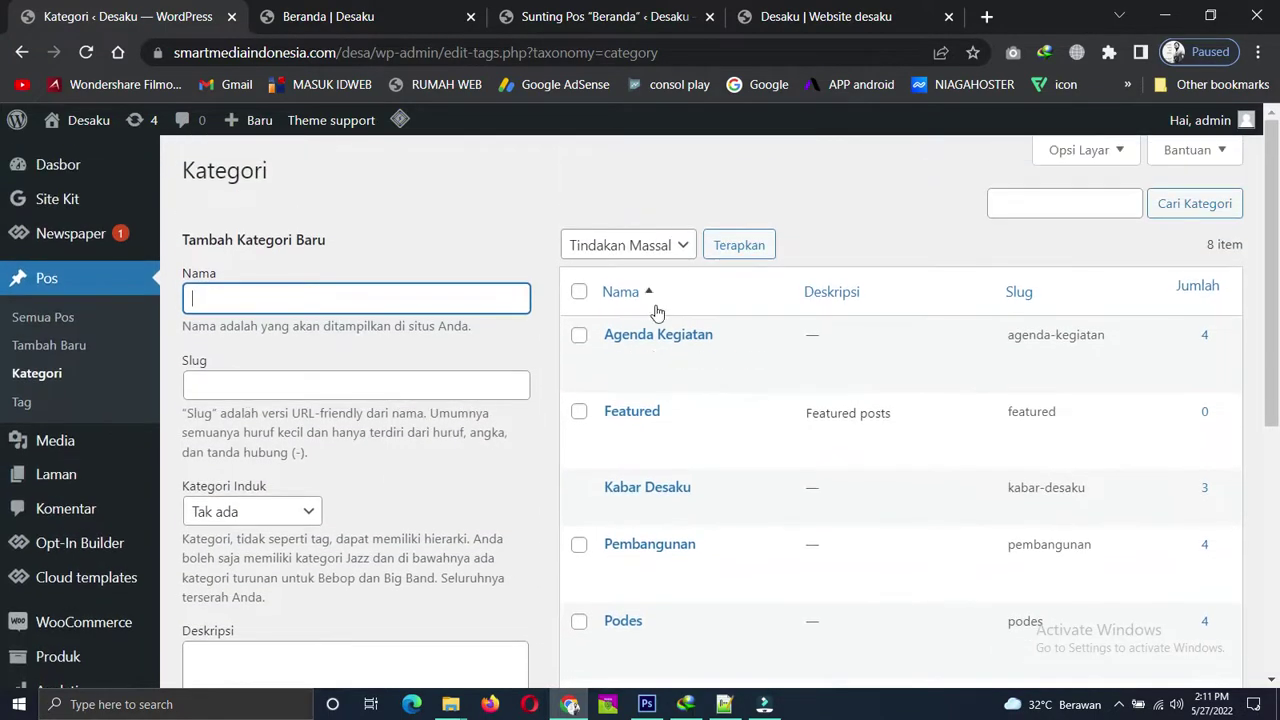
pyautogui.rightClick(617, 374)
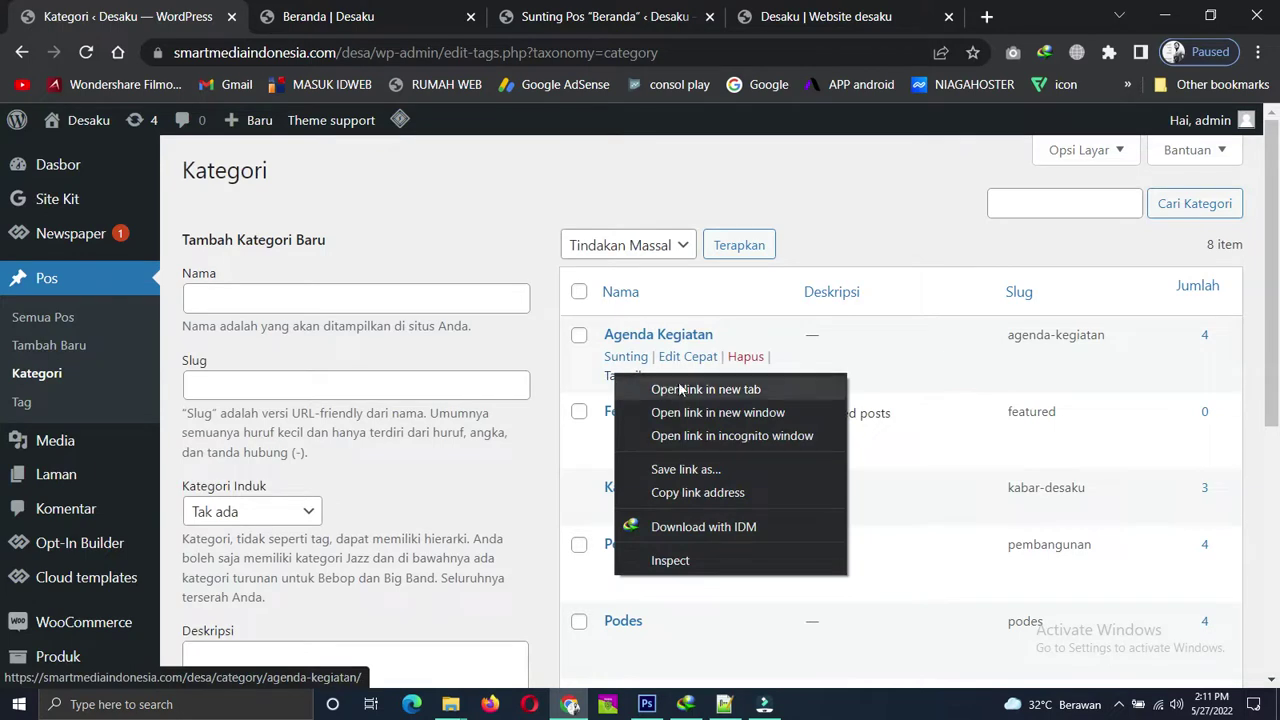
pyautogui.click(680, 387)
pyautogui.click(258, 14)
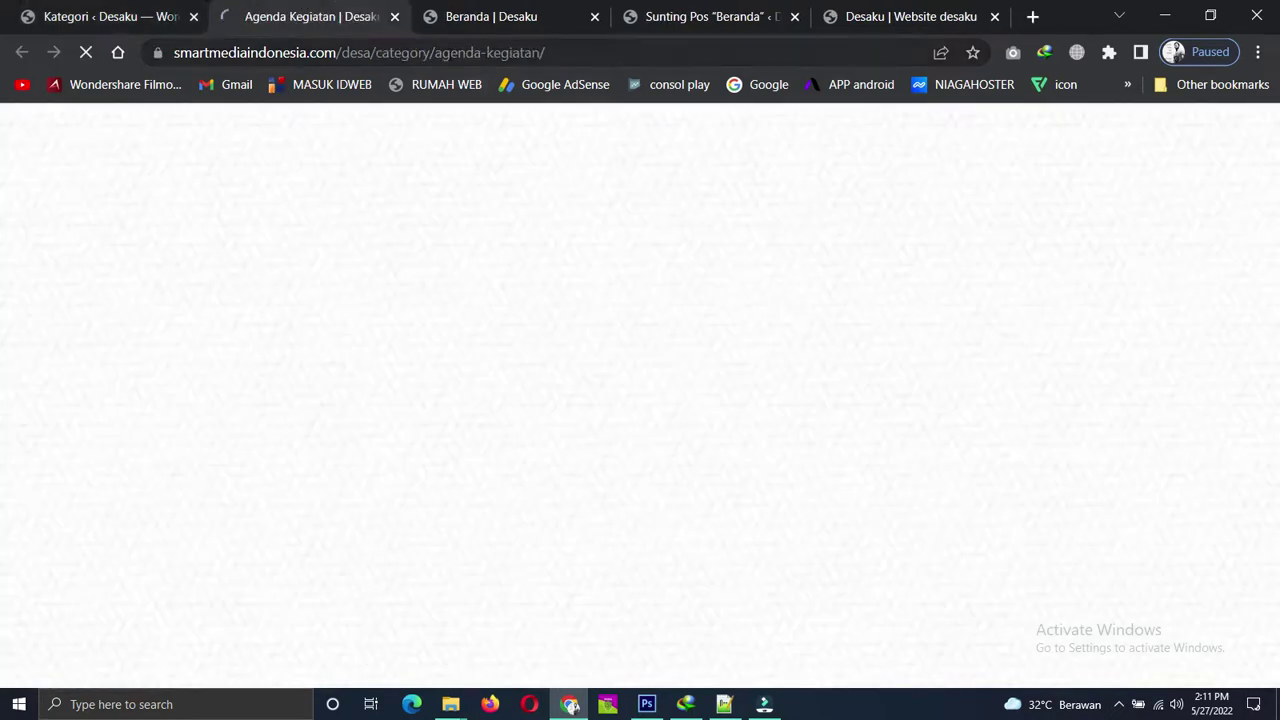
# Select the category page's web address and return to the homepage editor.
pyautogui.click(449, 54)
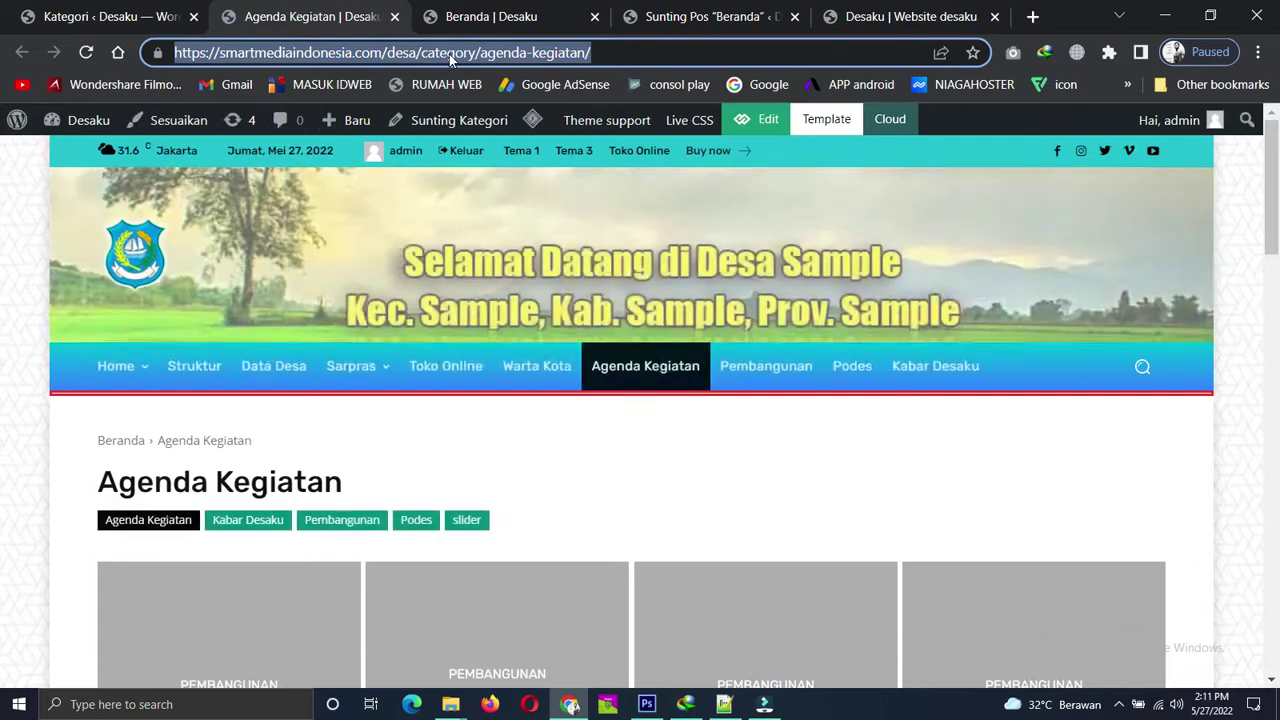
pyautogui.click(525, 16)
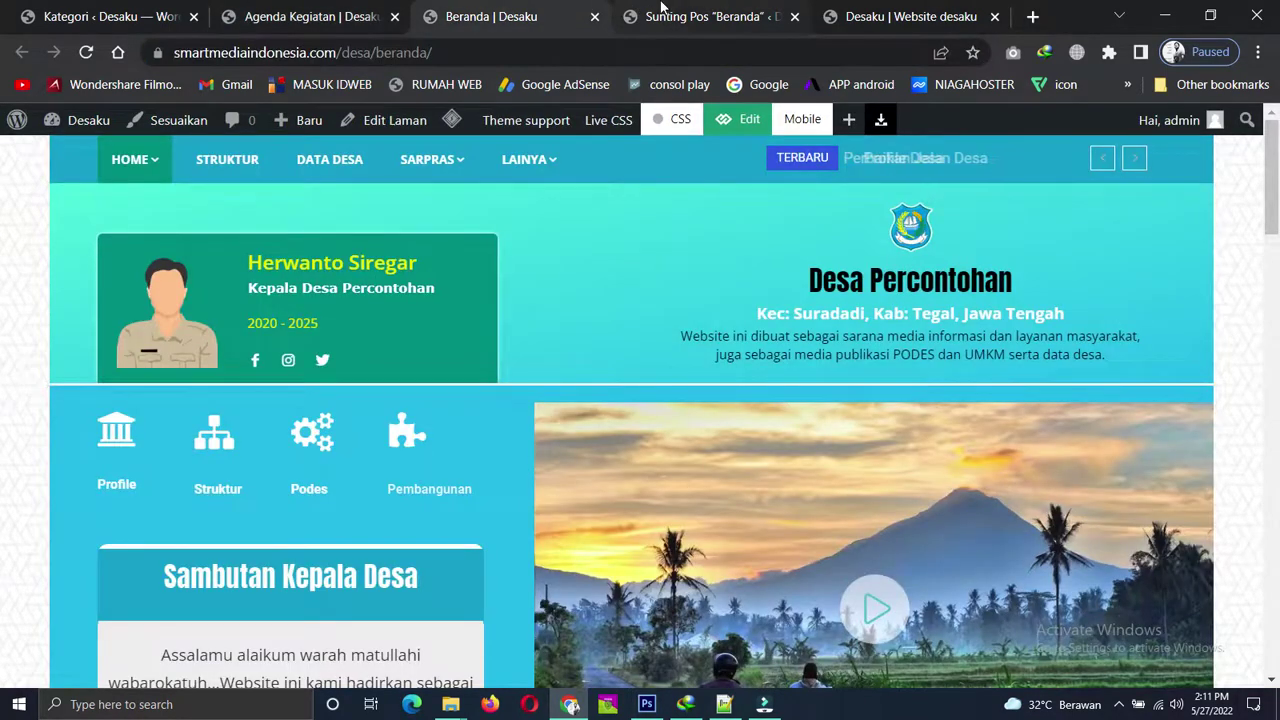
pyautogui.click(665, 14)
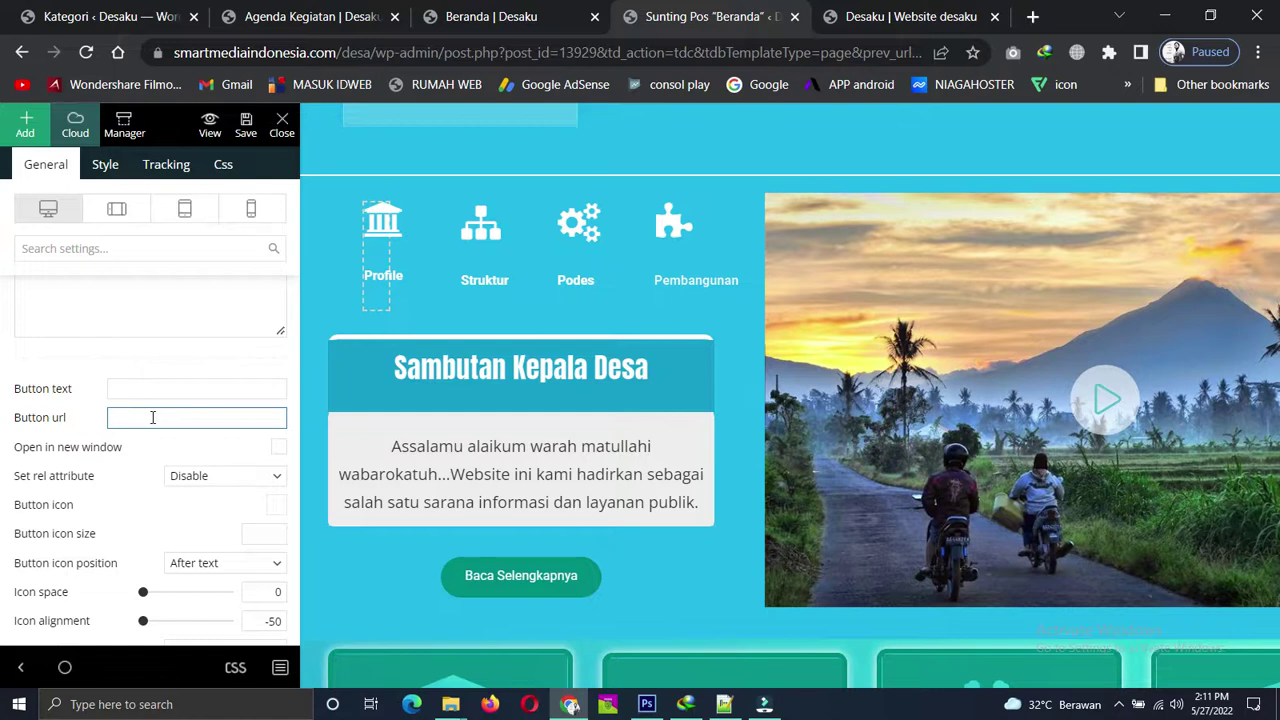
# Paste the Agenda Kegiatan address as the Profile link and clear the old ciptaku Icon box link.
pyautogui.click(153, 417)
pyautogui.hotkey('ctrl', 'v')
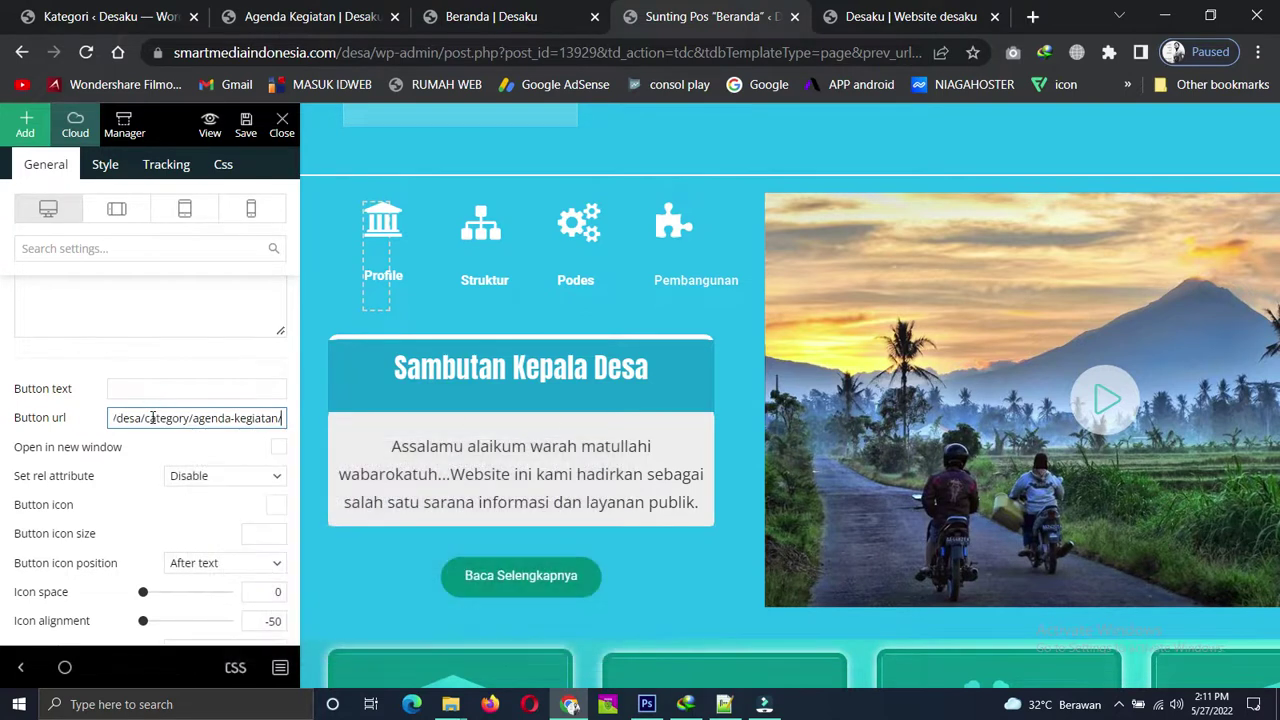
pyautogui.click(105, 166)
pyautogui.scroll(3, 136, 420)
pyautogui.scroll(5, 136, 420)
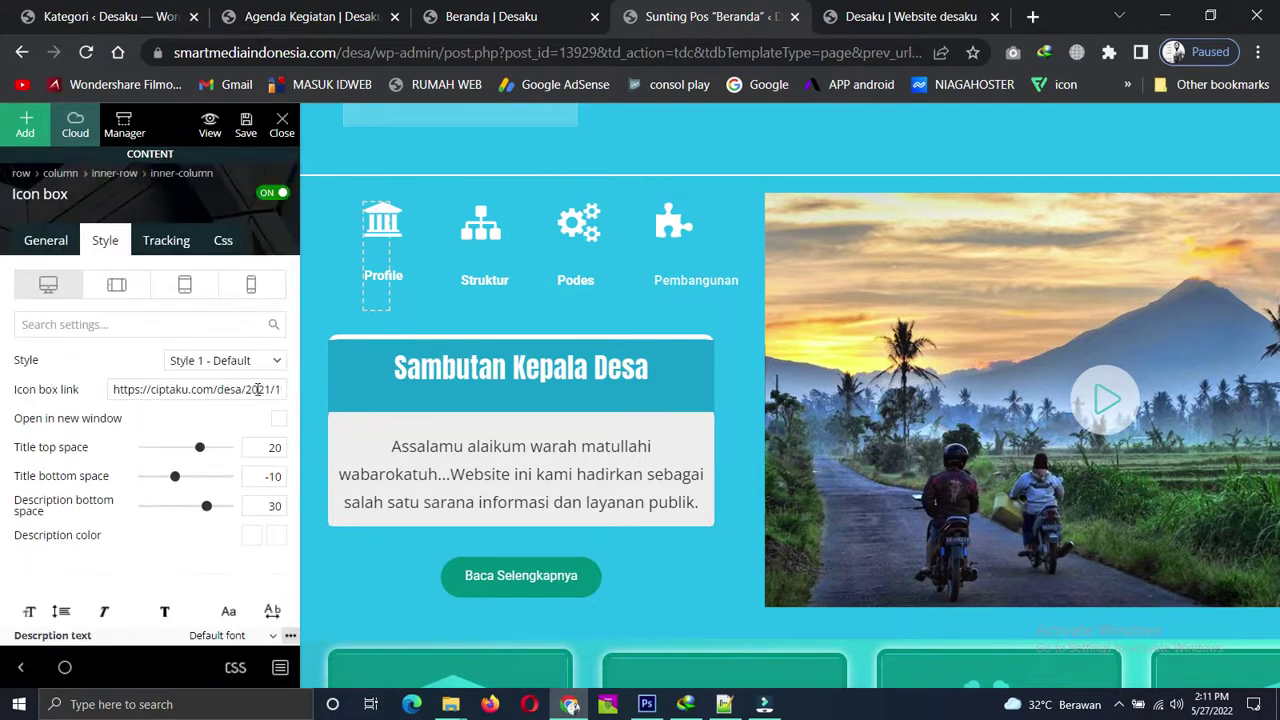
pyautogui.click(233, 387)
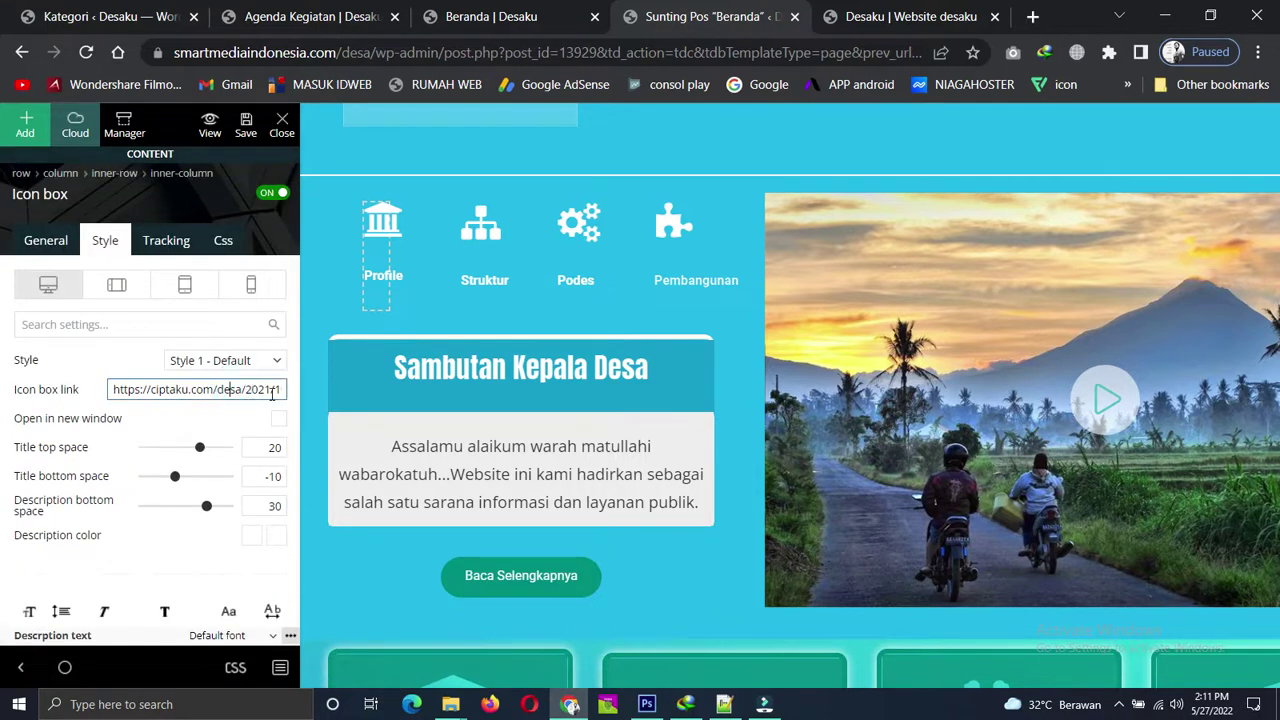
pyautogui.press('Right')
pyautogui.press('Right')
pyautogui.press('Right')
pyautogui.press('Right')
pyautogui.press('Right')
pyautogui.press('Right')
pyautogui.press('Right')
pyautogui.press('Right')
pyautogui.press('Right')
pyautogui.press('Right')
pyautogui.press('Right')
pyautogui.press('Right')
pyautogui.press('Right')
pyautogui.press('Right')
pyautogui.press('Right')
pyautogui.press('Right')
pyautogui.press('Right')
pyautogui.press('Right')
pyautogui.press('Right')
pyautogui.press('Right')
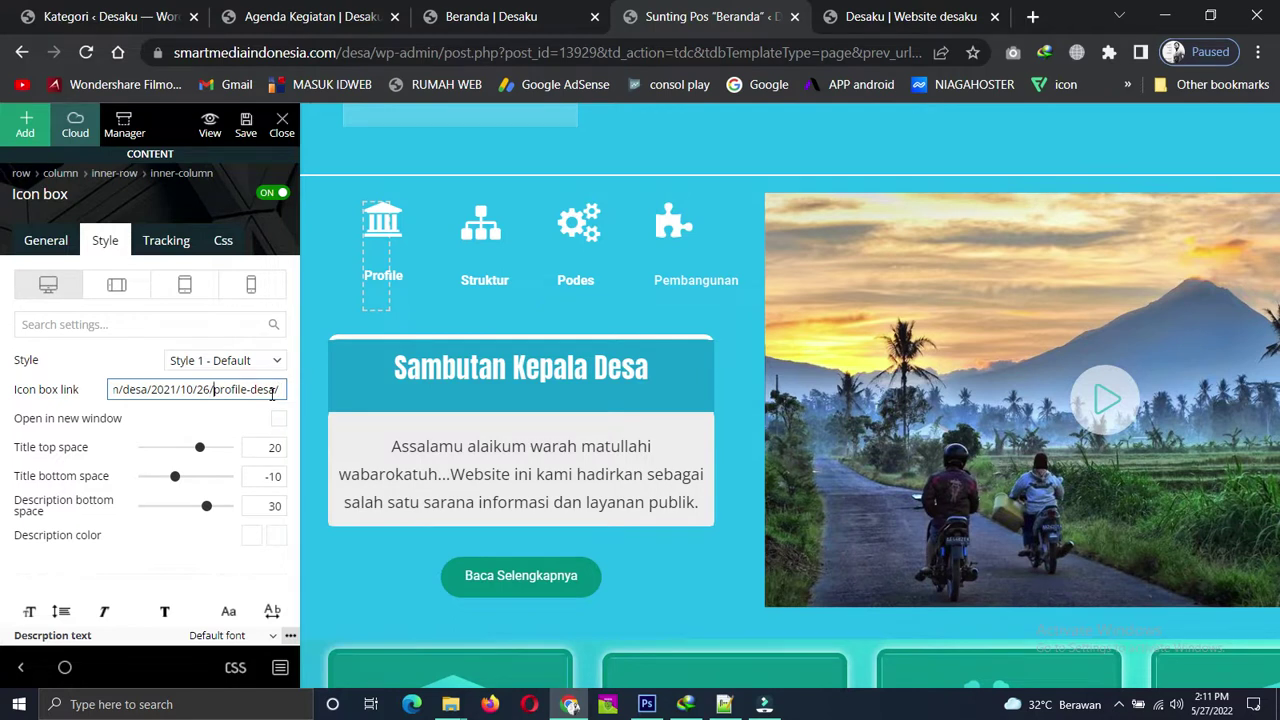
pyautogui.press('BackSpace')
pyautogui.press('BackSpace')
pyautogui.press('BackSpace')
pyautogui.press('BackSpace')
pyautogui.press('BackSpace')
pyautogui.press('BackSpace')
pyautogui.press('BackSpace')
pyautogui.press('BackSpace')
pyautogui.press('BackSpace')
pyautogui.press('BackSpace')
pyautogui.press('BackSpace')
pyautogui.press('BackSpace')
pyautogui.press('BackSpace')
pyautogui.press('BackSpace')
pyautogui.press('BackSpace')
pyautogui.press('BackSpace')
pyautogui.press('BackSpace')
pyautogui.press('BackSpace')
pyautogui.press('BackSpace')
pyautogui.press('BackSpace')
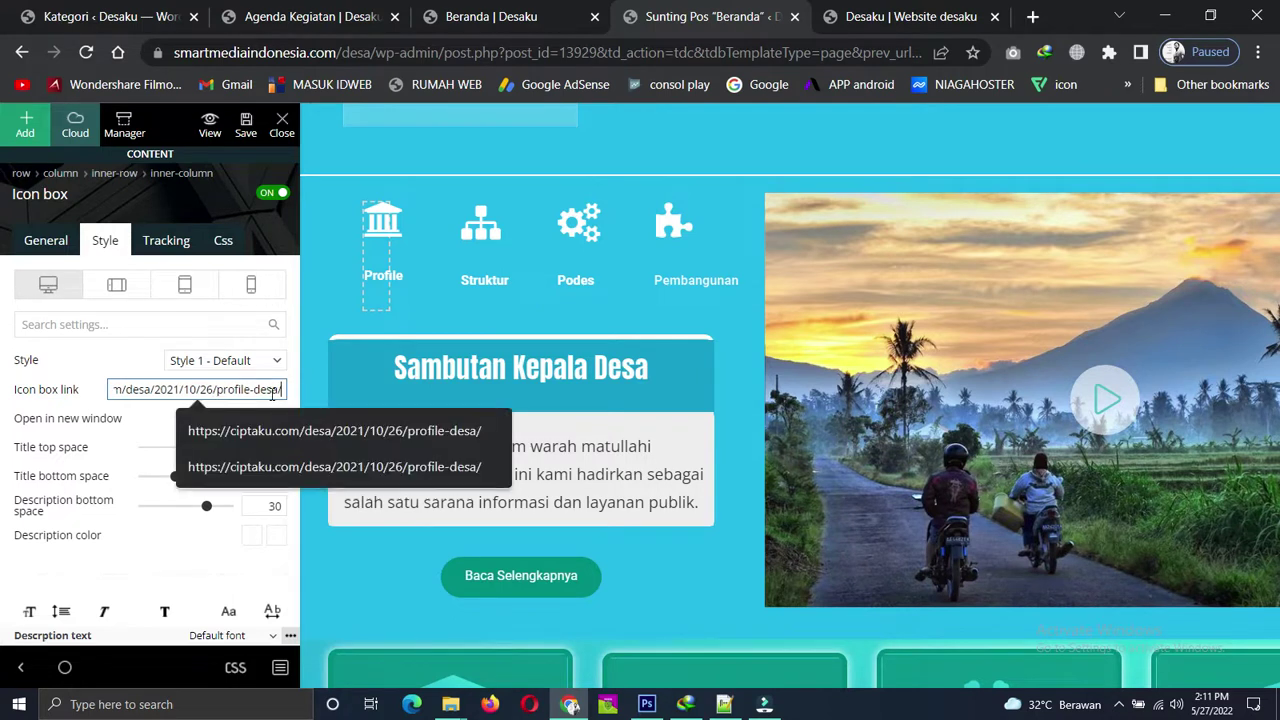
pyautogui.press('BackSpace')
pyautogui.press('BackSpace')
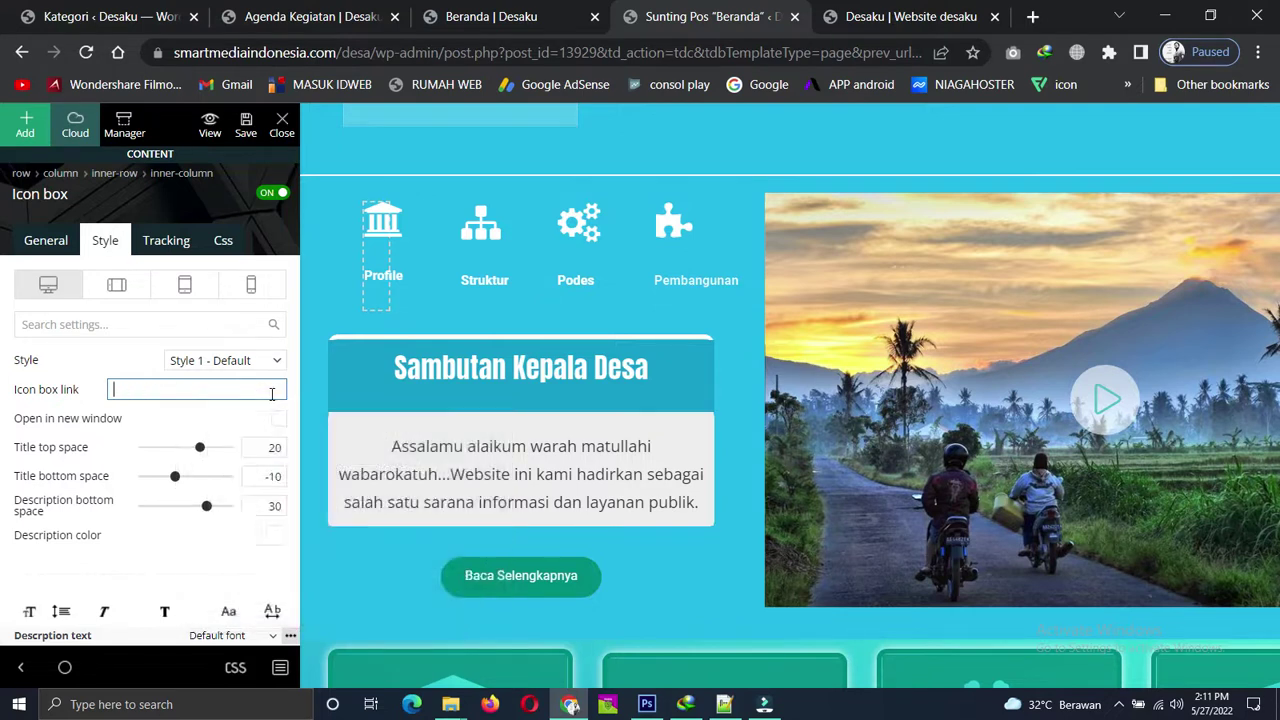
# Check the smartmediaindonesia.com Button url and set it to open in a new window.
pyautogui.click(48, 245)
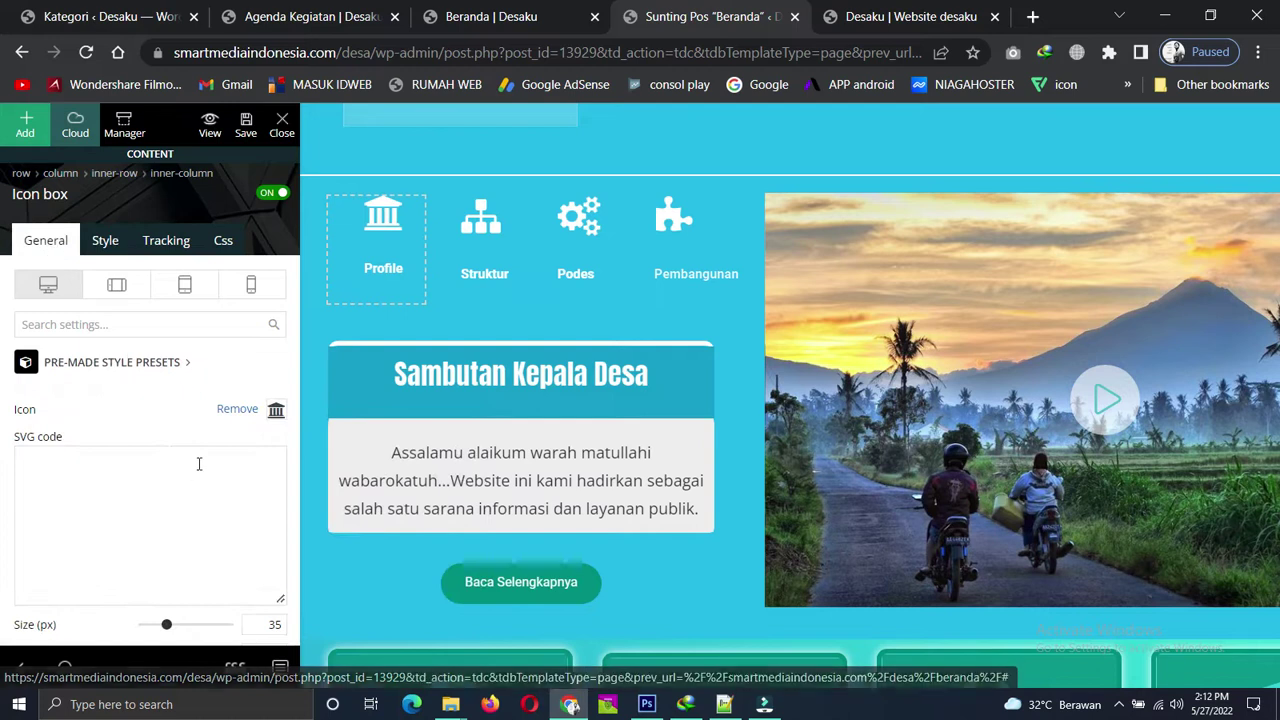
pyautogui.scroll(-5, 197, 460)
pyautogui.tripleClick(194, 520)
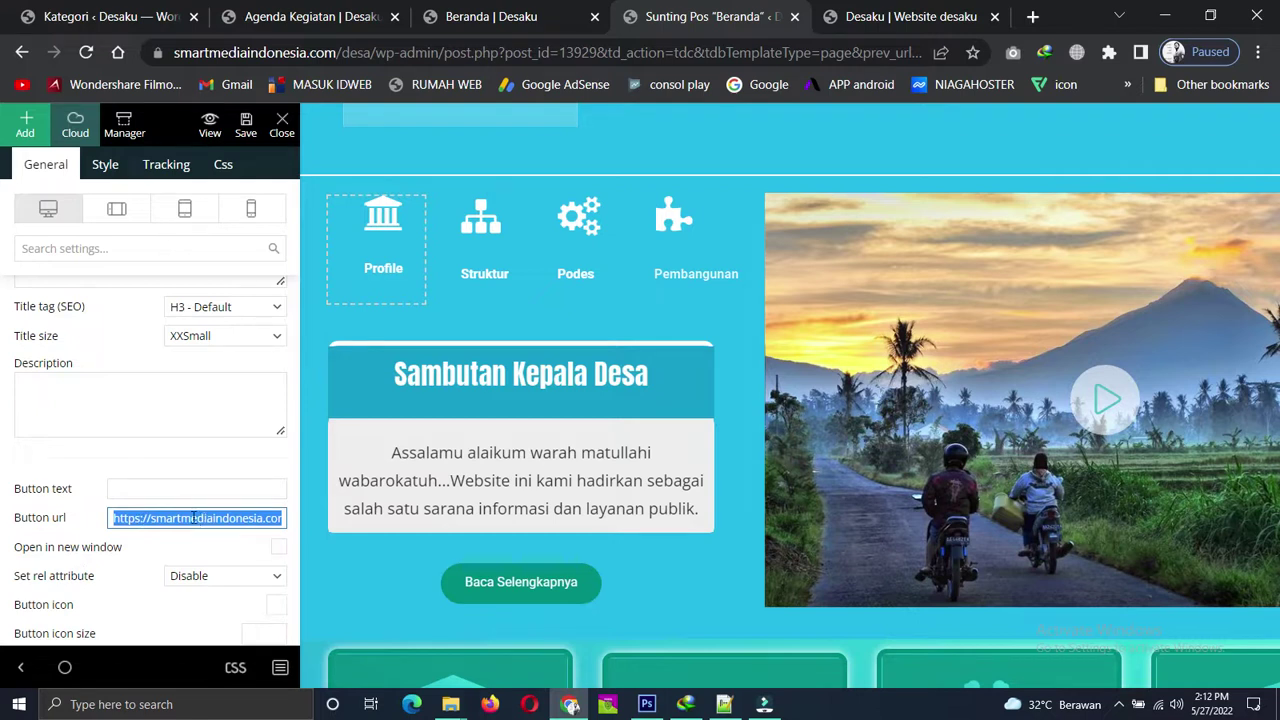
pyautogui.click(202, 552)
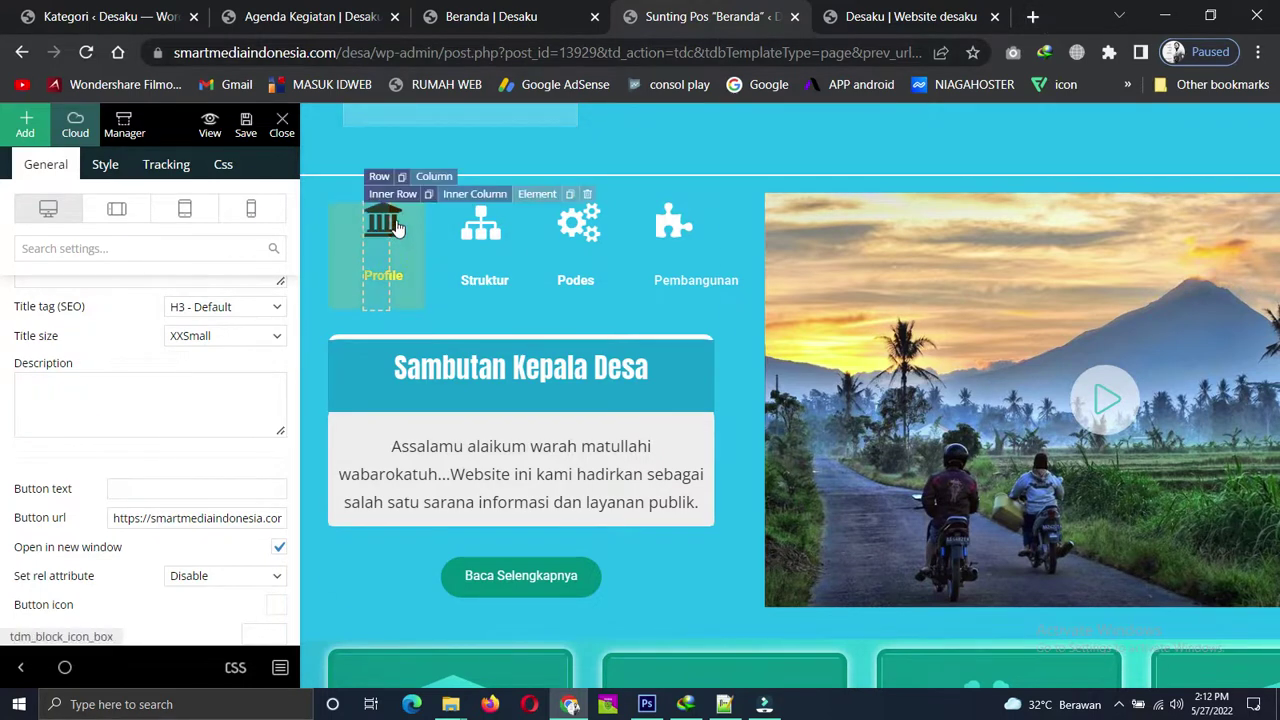
pyautogui.scroll(5, 184, 415)
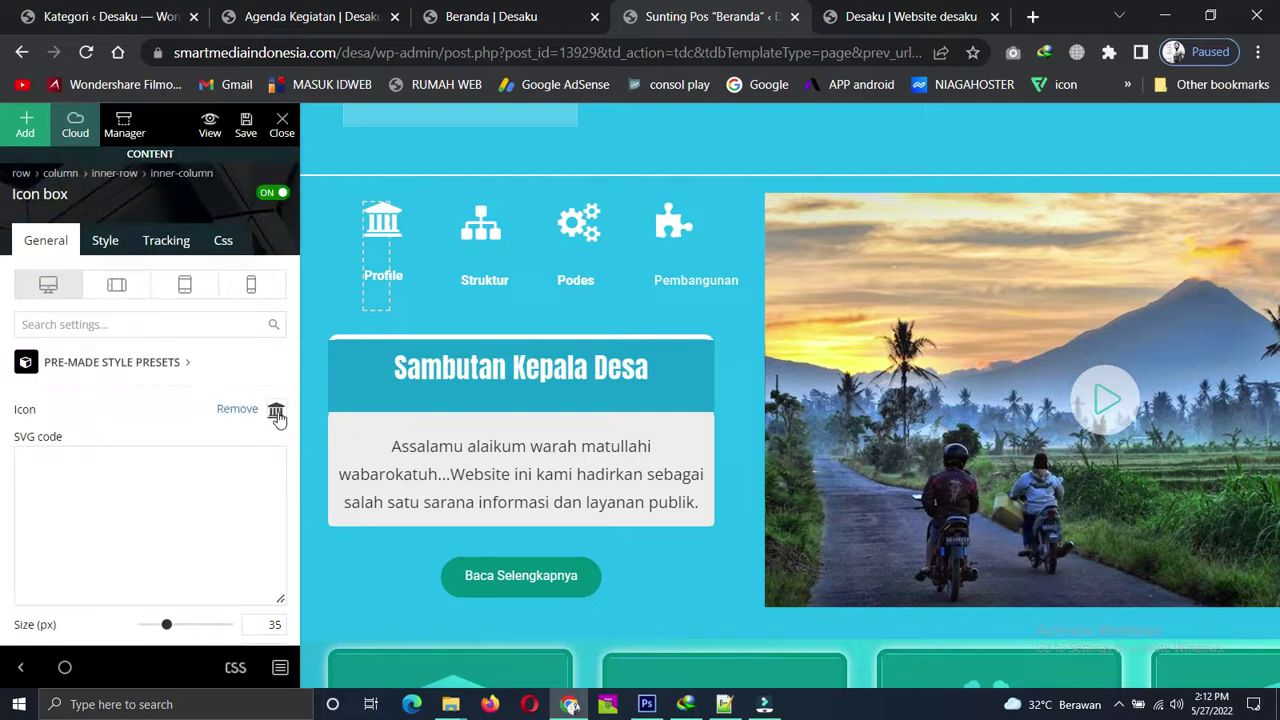
# Browse the icon picker grid for the Profile box, then select the Struktur icon box.
pyautogui.click(176, 426)
pyautogui.scroll(-10, 167, 434)
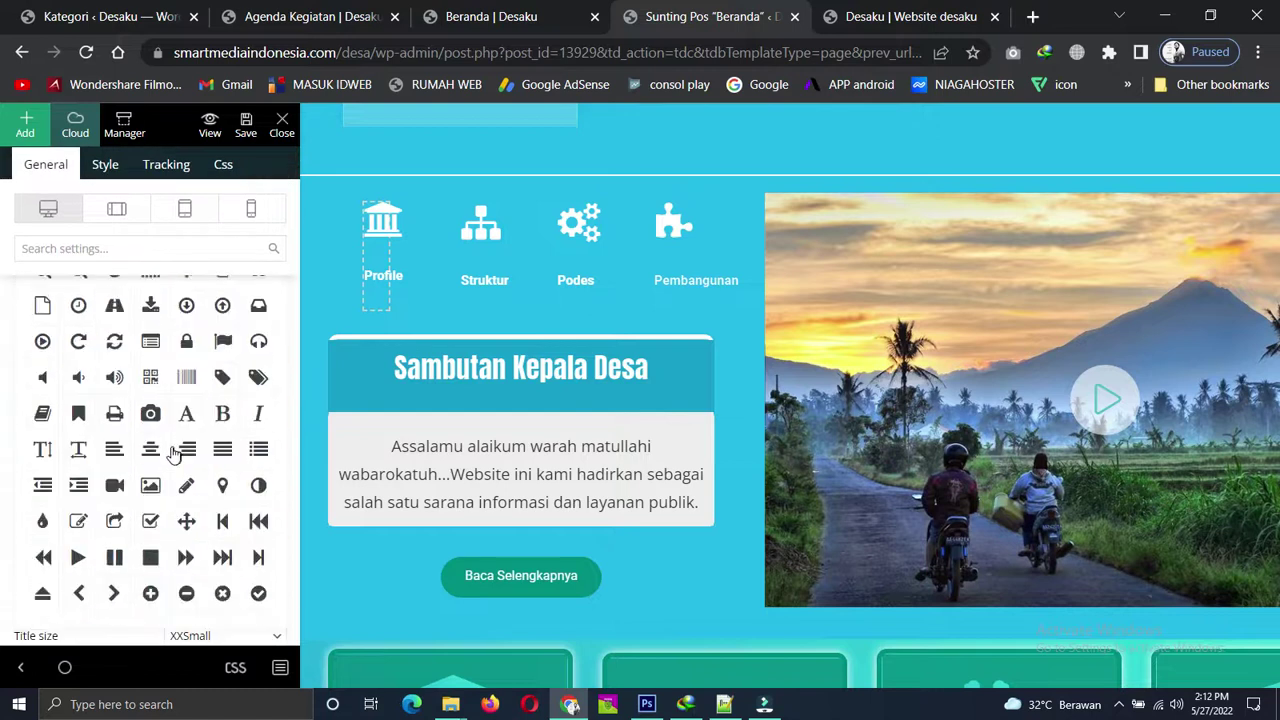
pyautogui.scroll(-5, 170, 452)
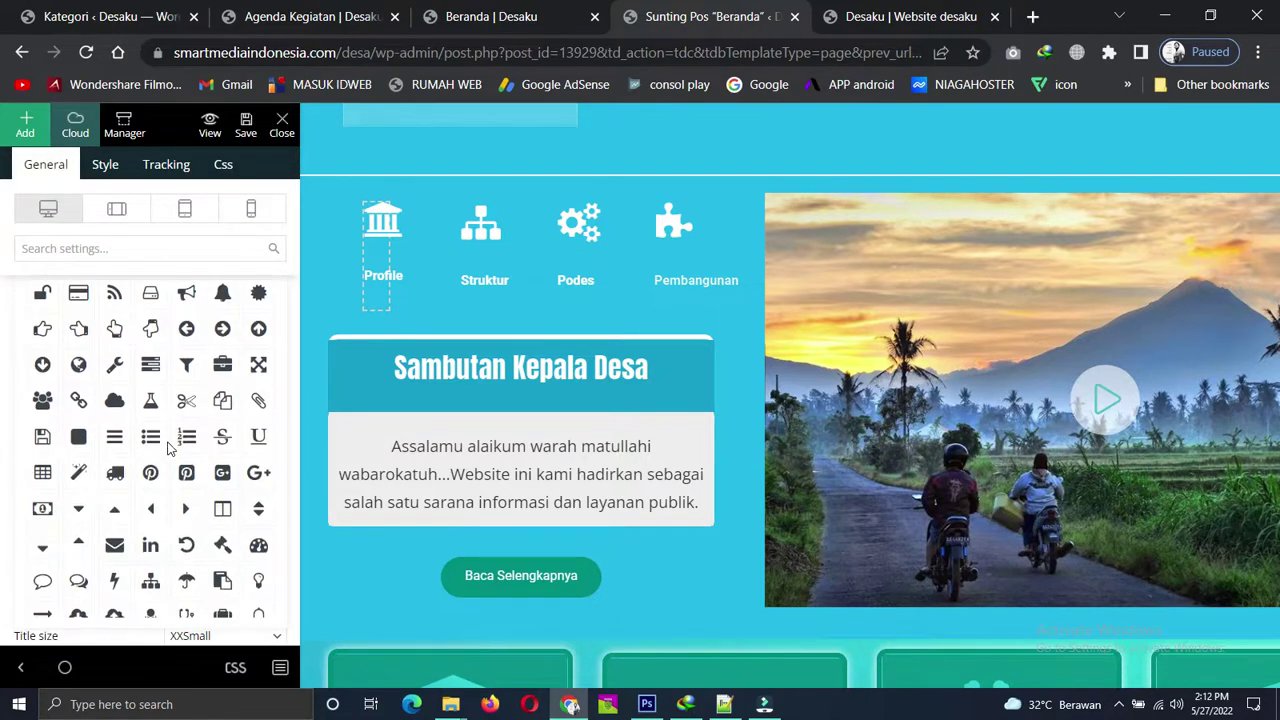
pyautogui.scroll(-6, 170, 452)
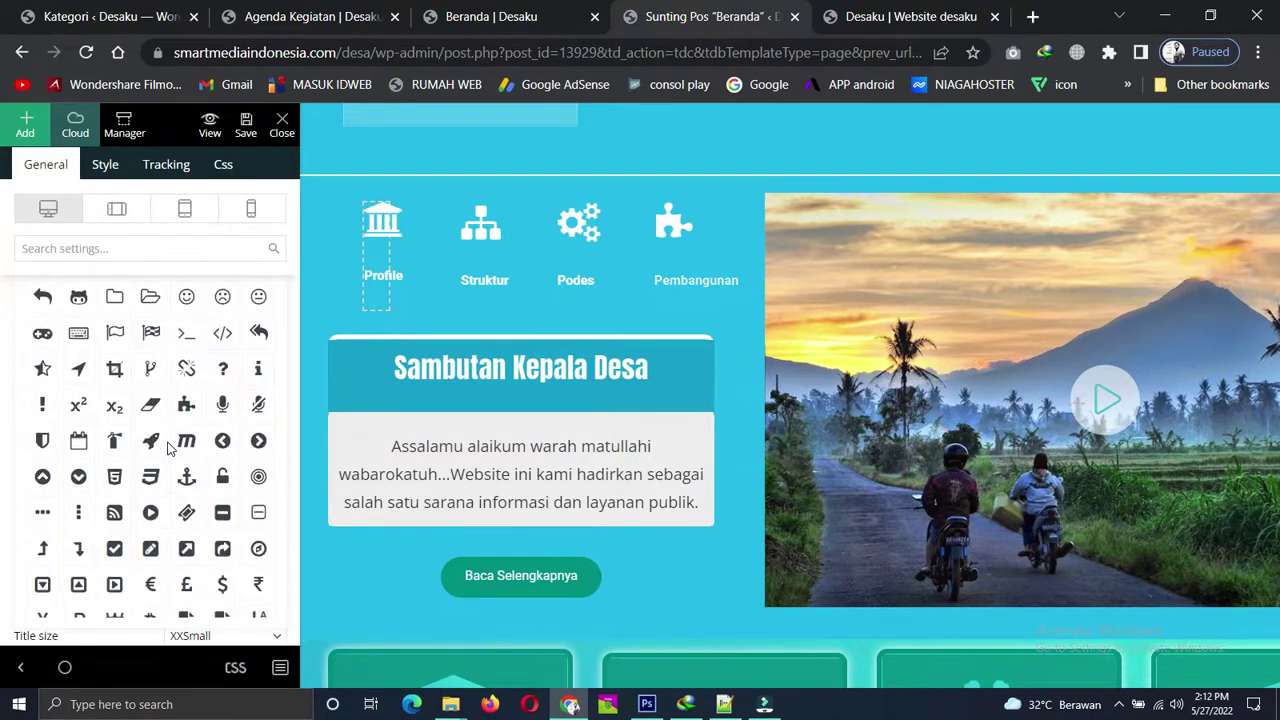
pyautogui.scroll(-5, 170, 450)
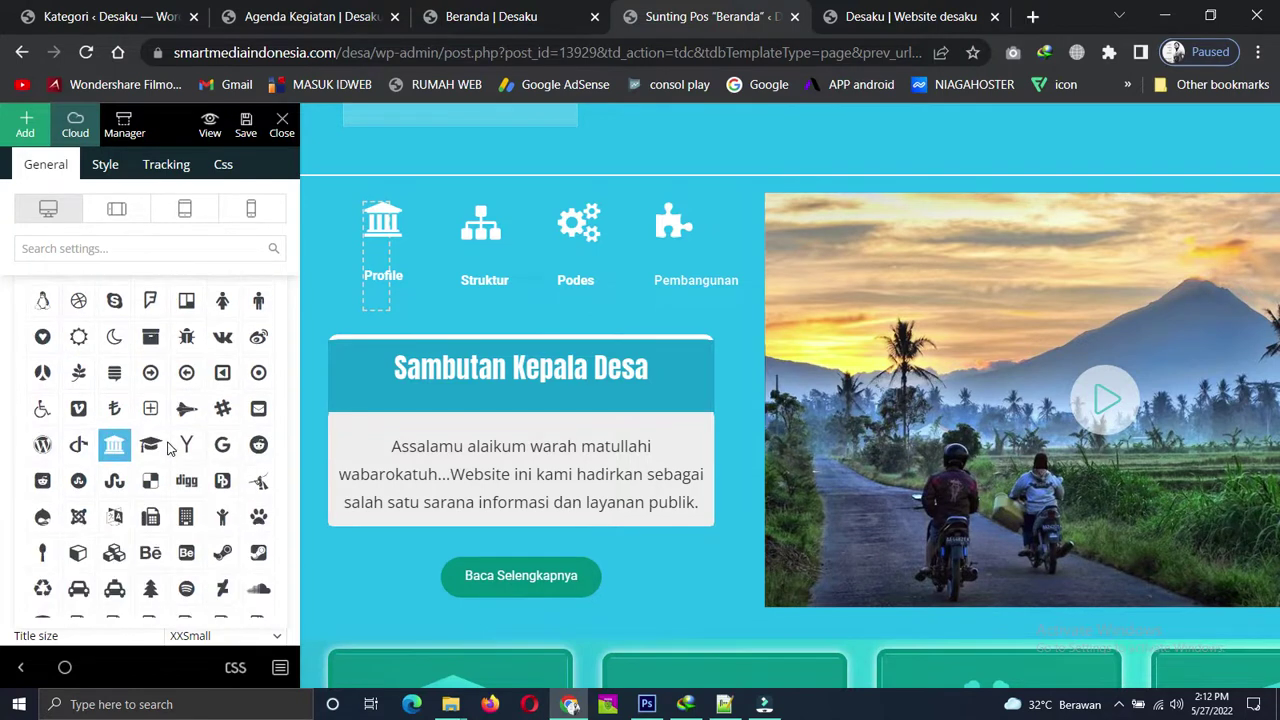
pyautogui.scroll(-6, 150, 456)
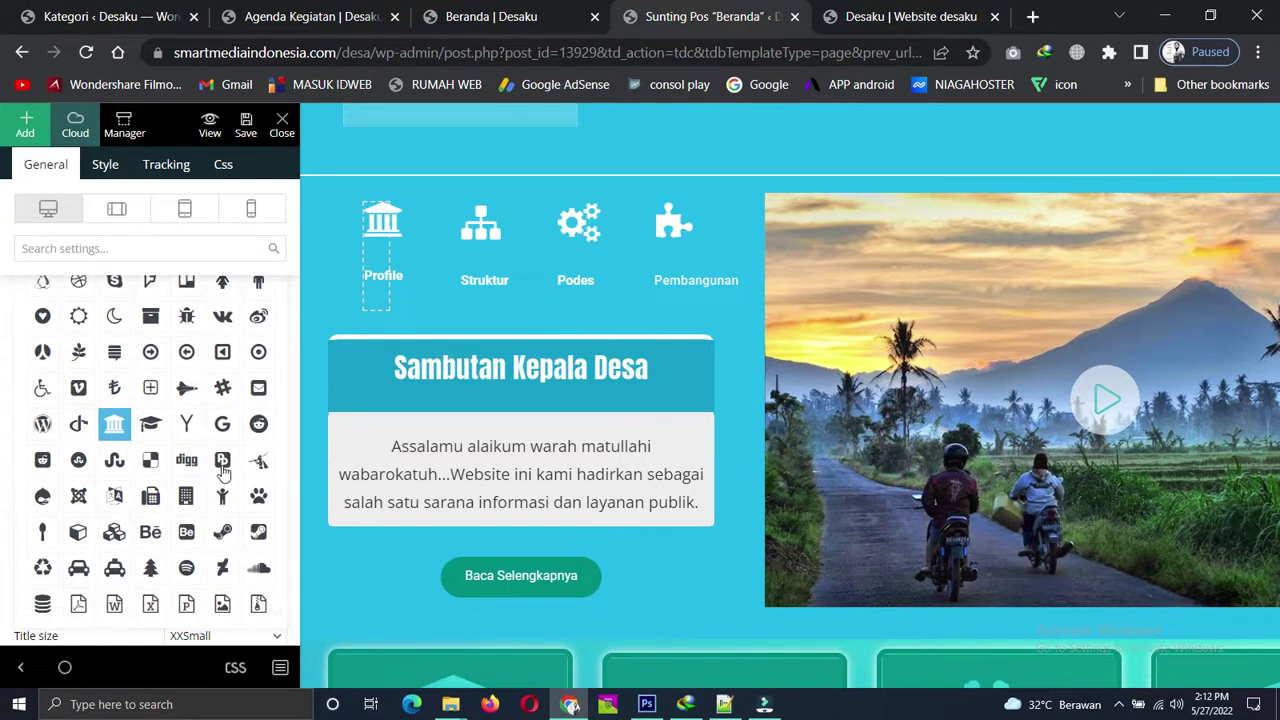
pyautogui.scroll(-8, 188, 457)
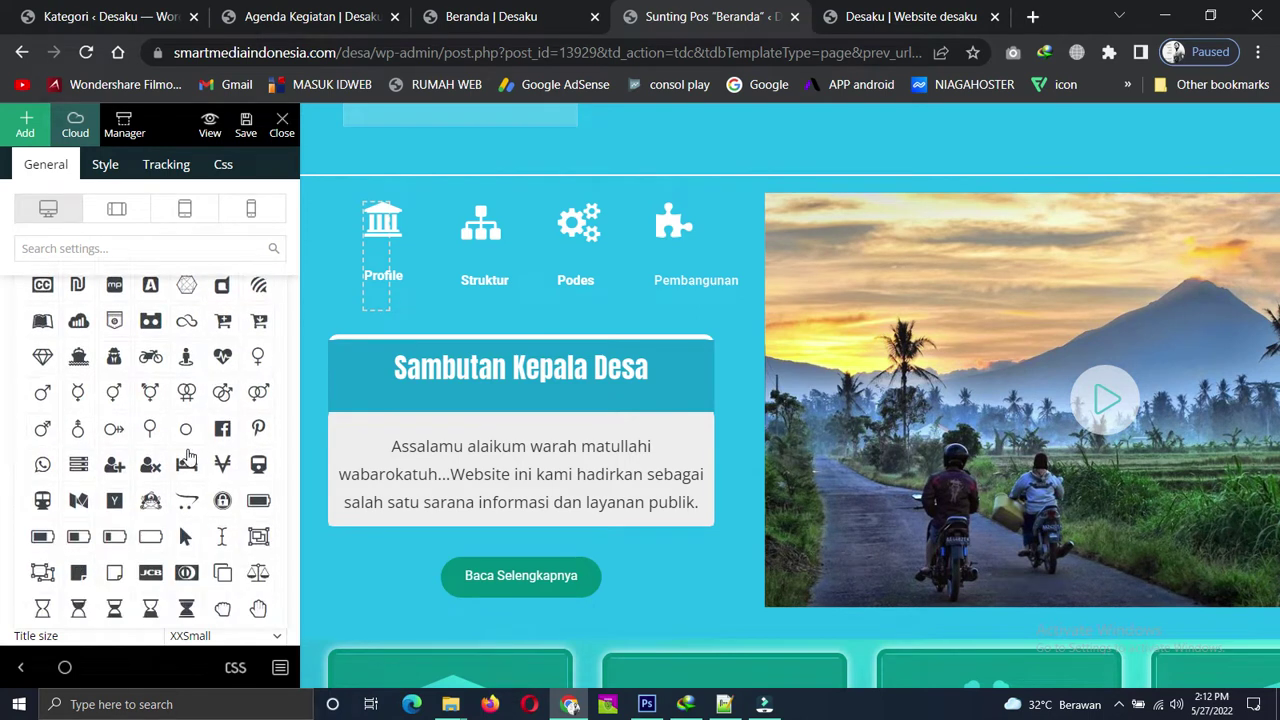
pyautogui.scroll(-6, 188, 457)
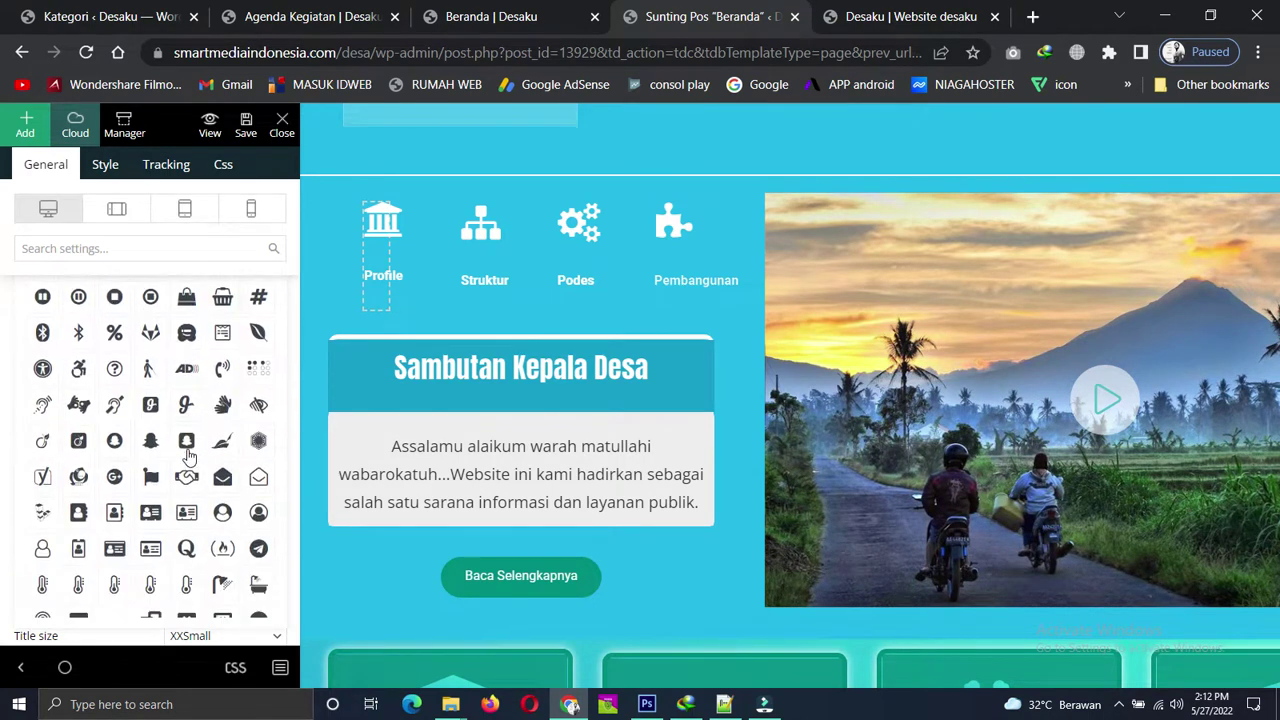
pyautogui.scroll(-3, 188, 457)
pyautogui.scroll(10, 188, 455)
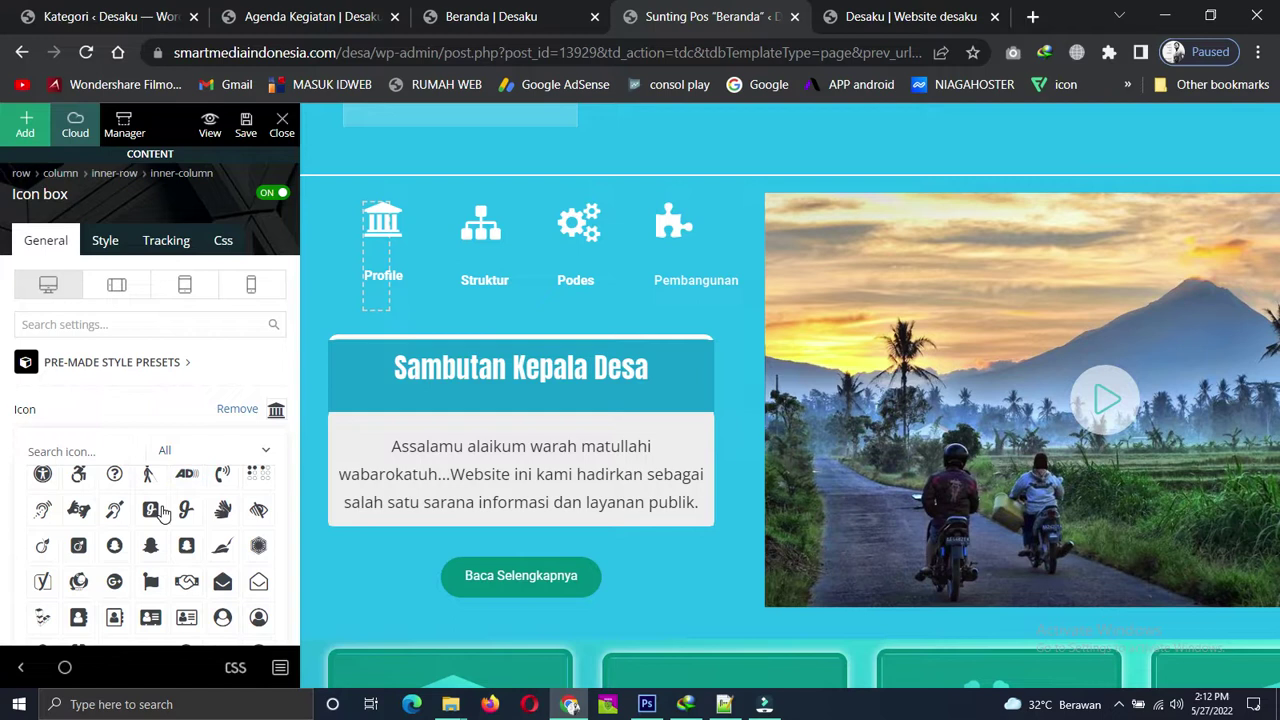
pyautogui.scroll(-8, 218, 515)
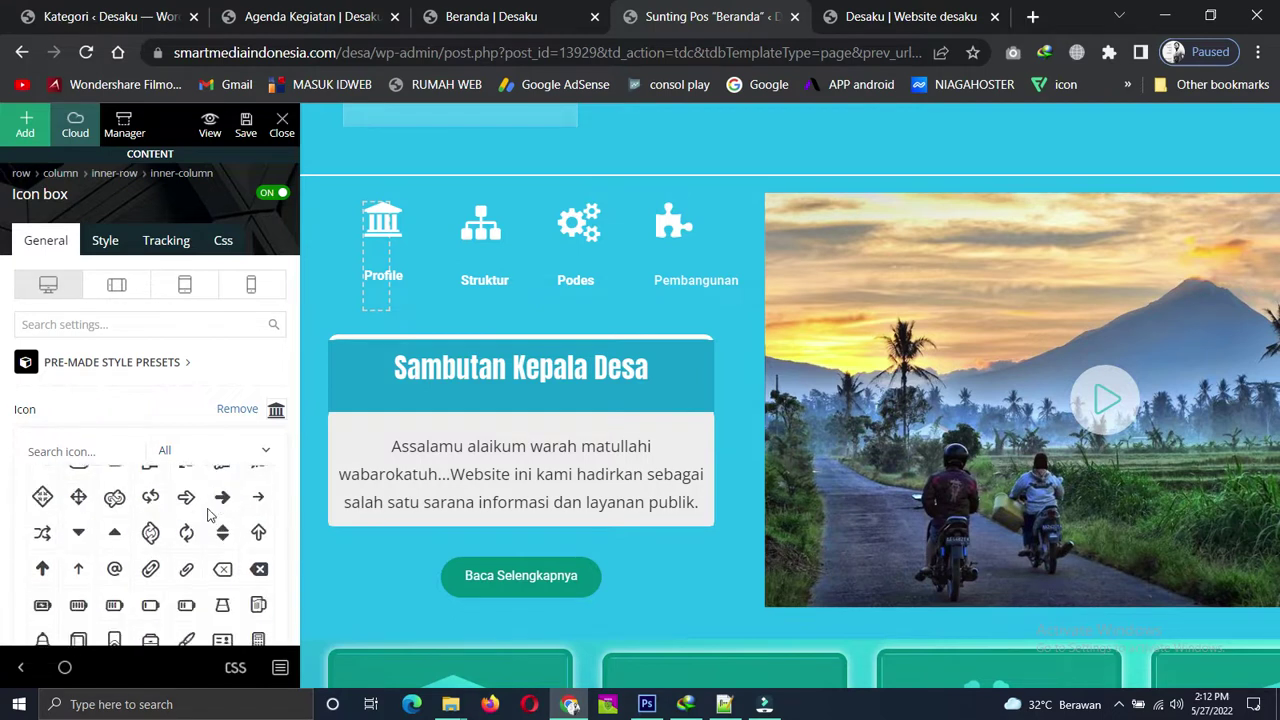
pyautogui.scroll(-10, 210, 515)
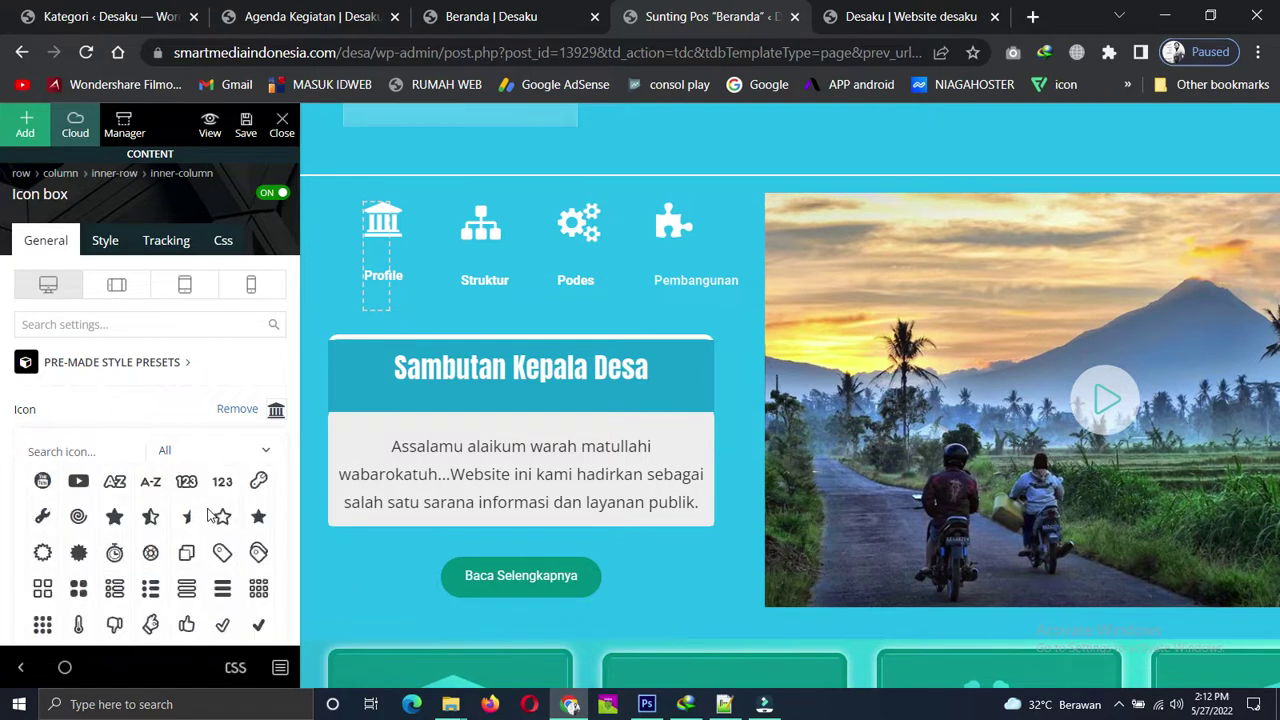
pyautogui.scroll(5, 210, 515)
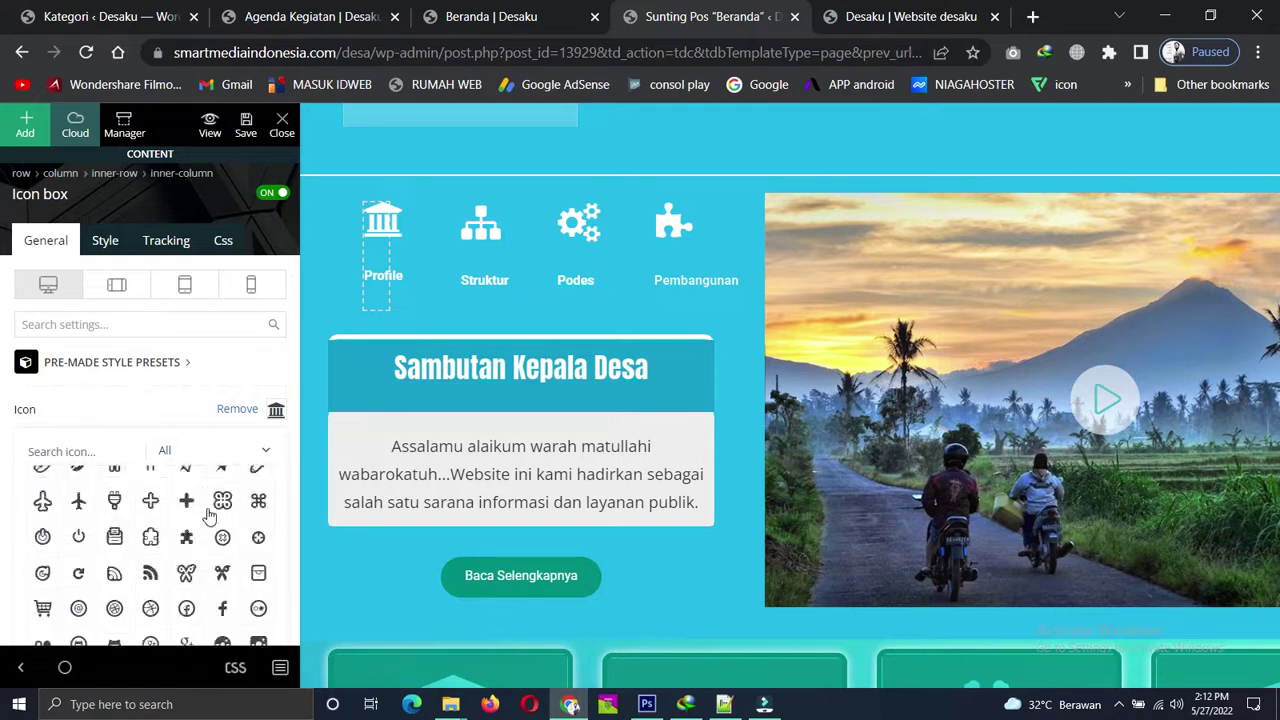
pyautogui.click(484, 254)
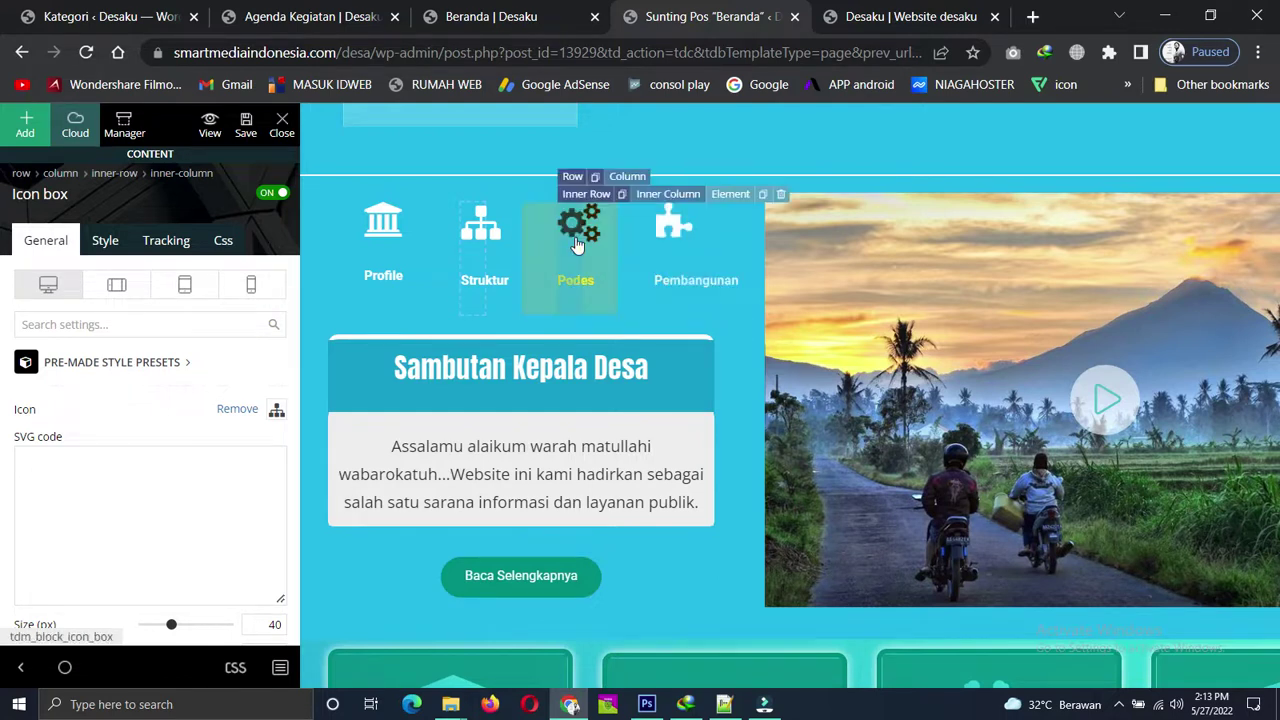
# Check the Podes box and Sambutan Kepala Desa title and text, then select the Baca Selengkapnya button.
pyautogui.click(590, 240)
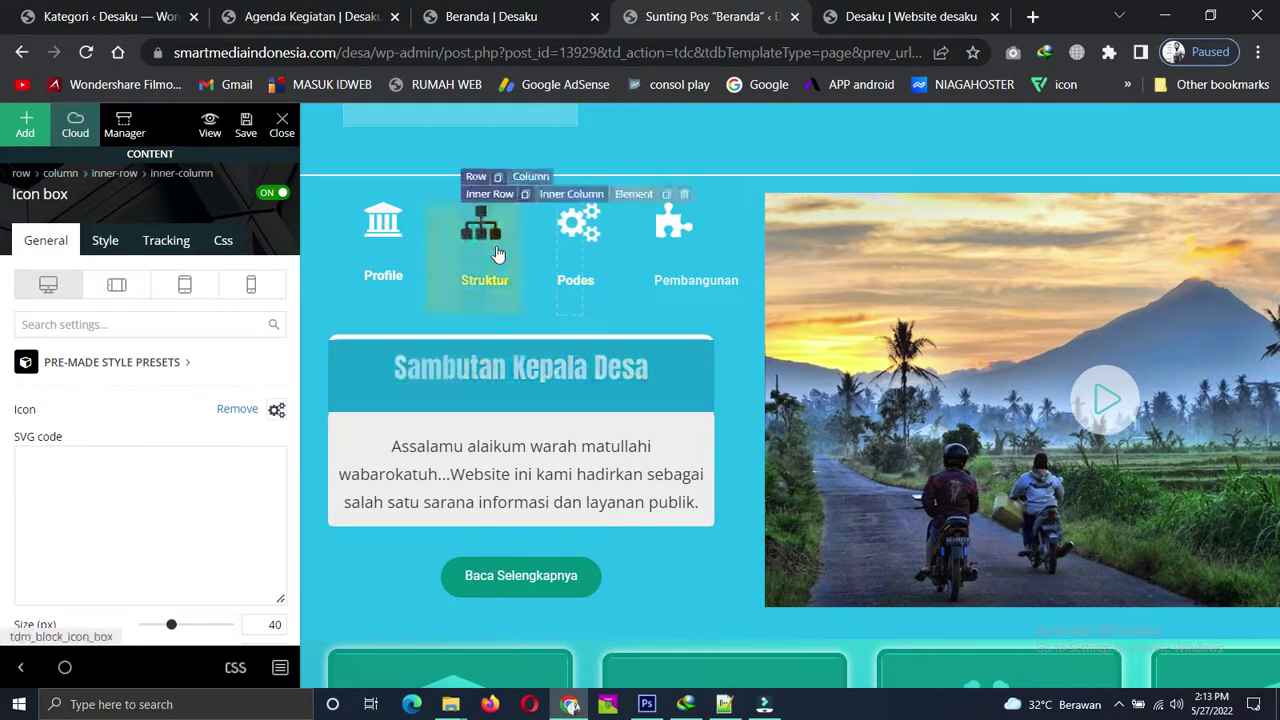
pyautogui.click(532, 376)
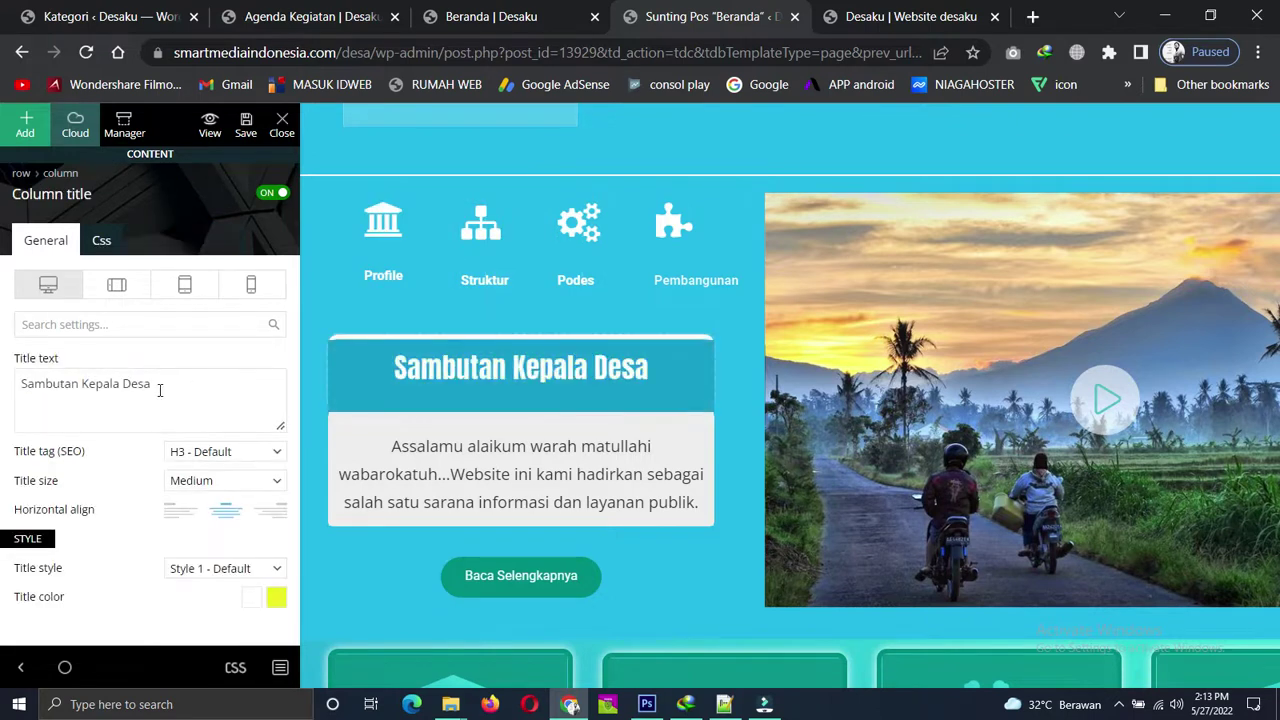
pyautogui.click(470, 468)
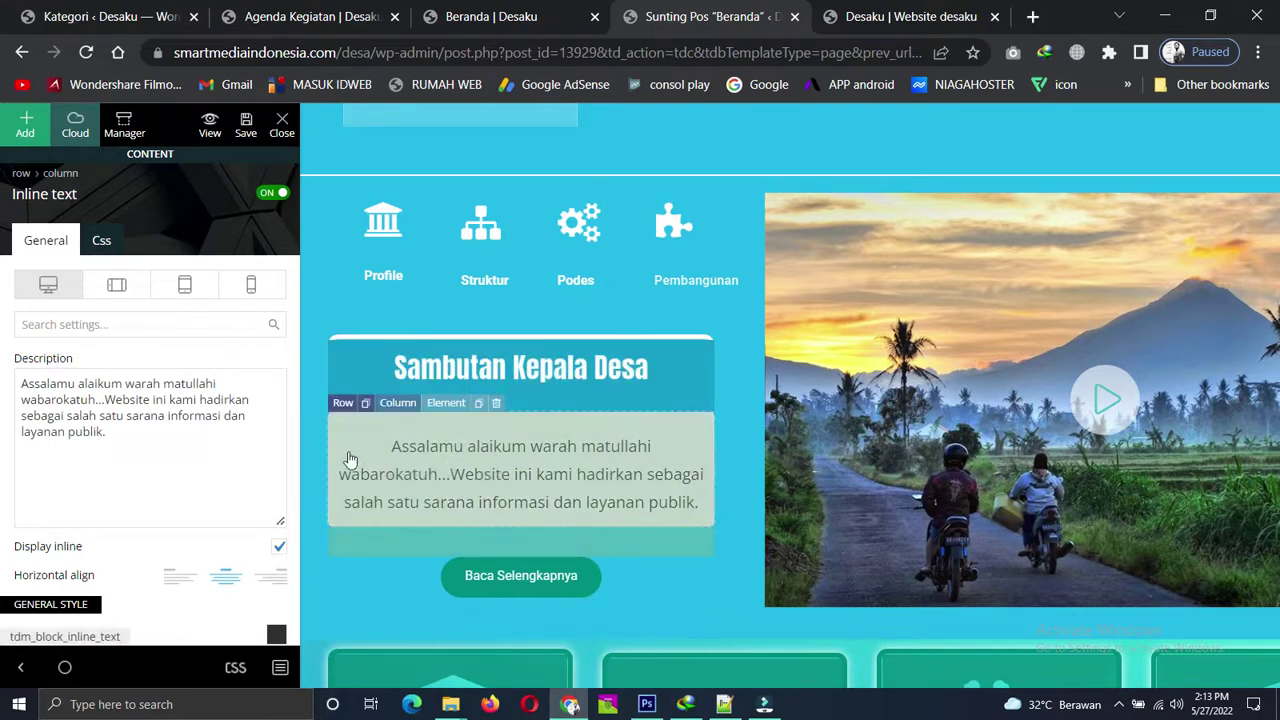
pyautogui.click(613, 372)
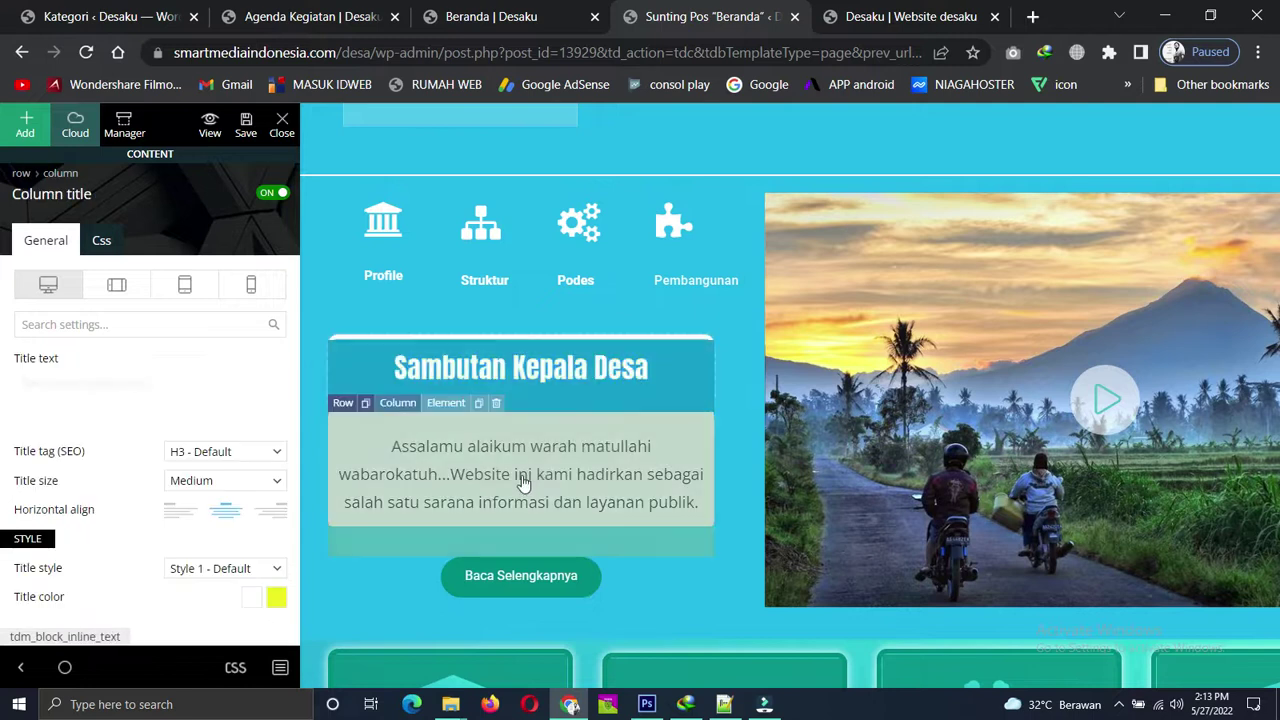
pyautogui.scroll(-2, 522, 483)
pyautogui.click(540, 388)
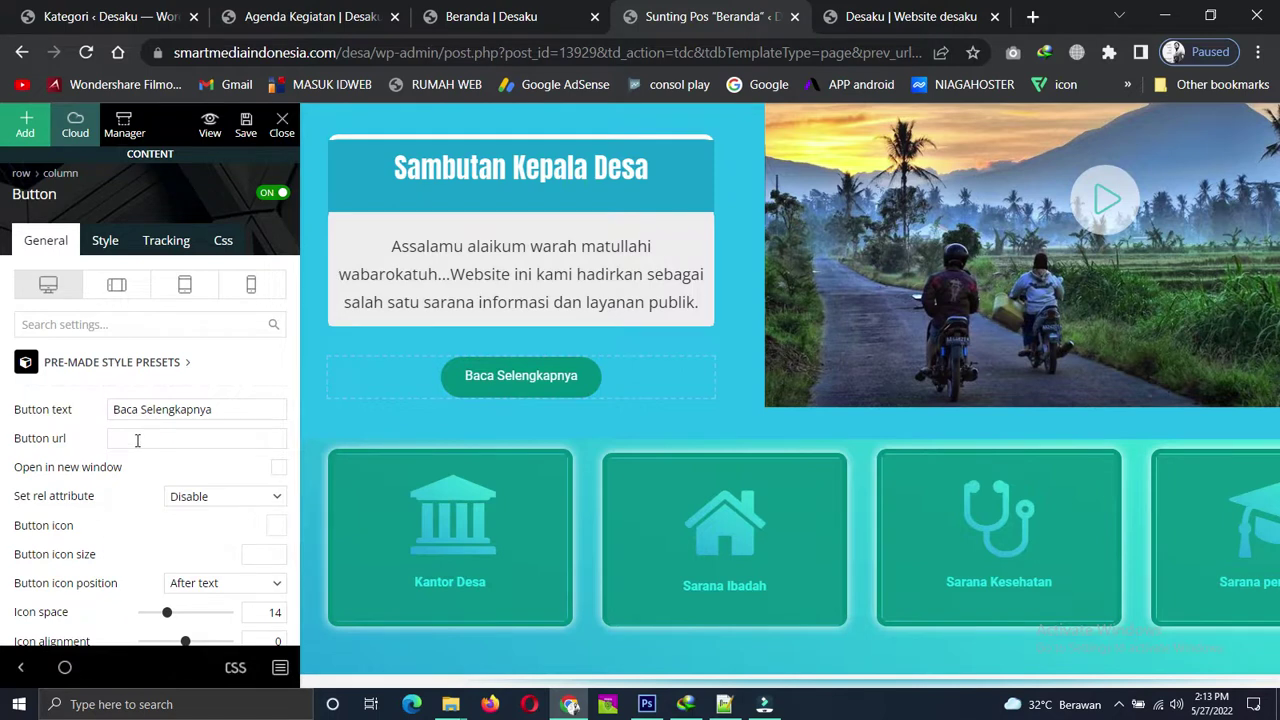
# Open the Profile Desa post from All Posts in a new tab and copy its URL.
pyautogui.click(136, 439)
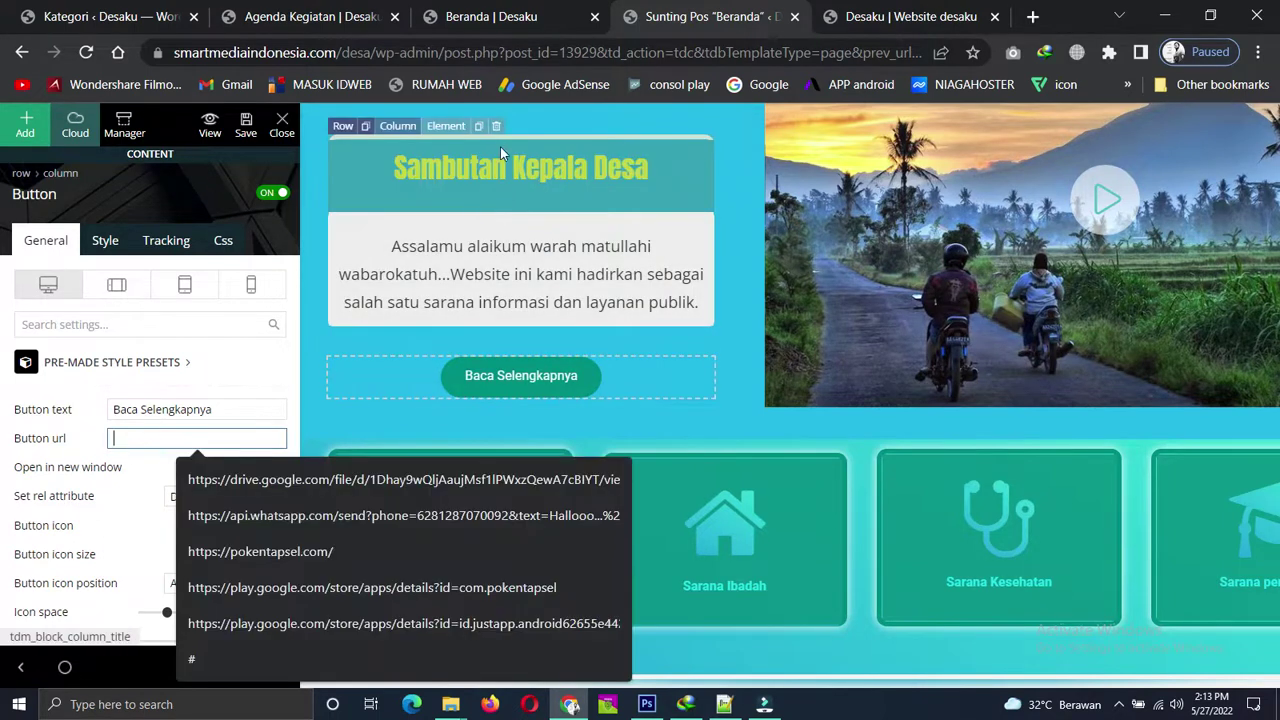
pyautogui.hotkey('ctrl', '1')
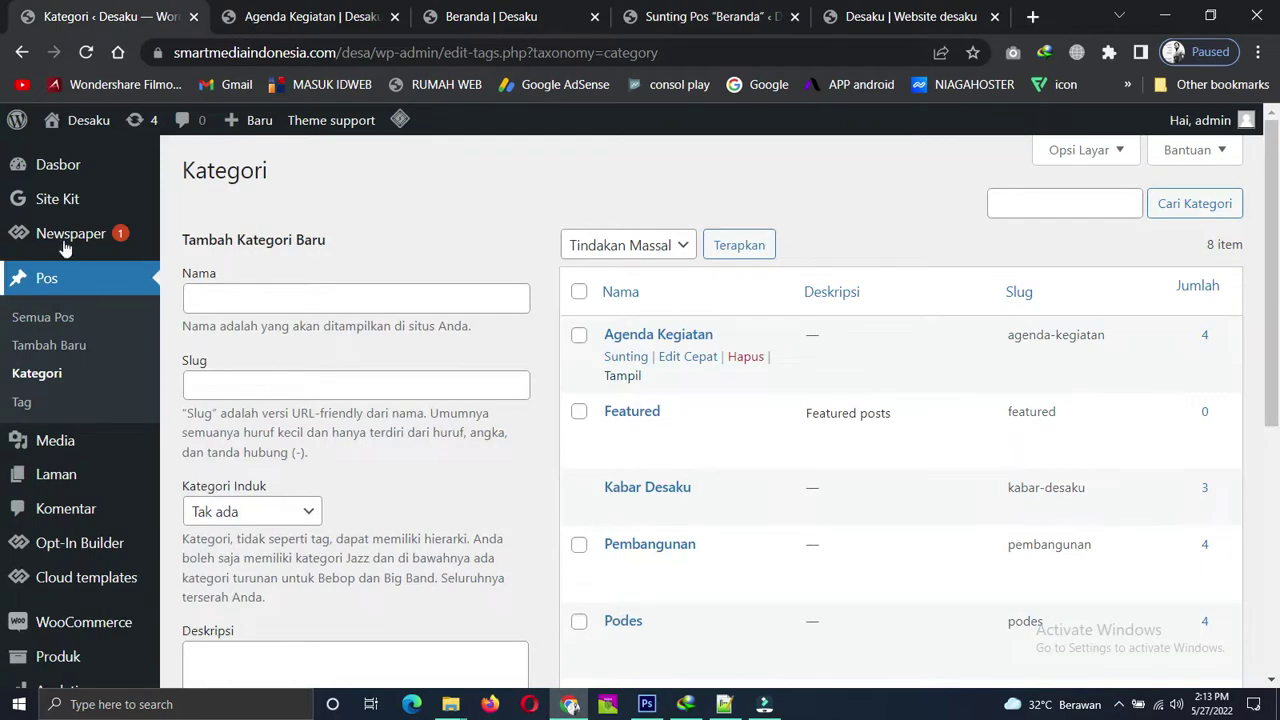
pyautogui.click(50, 325)
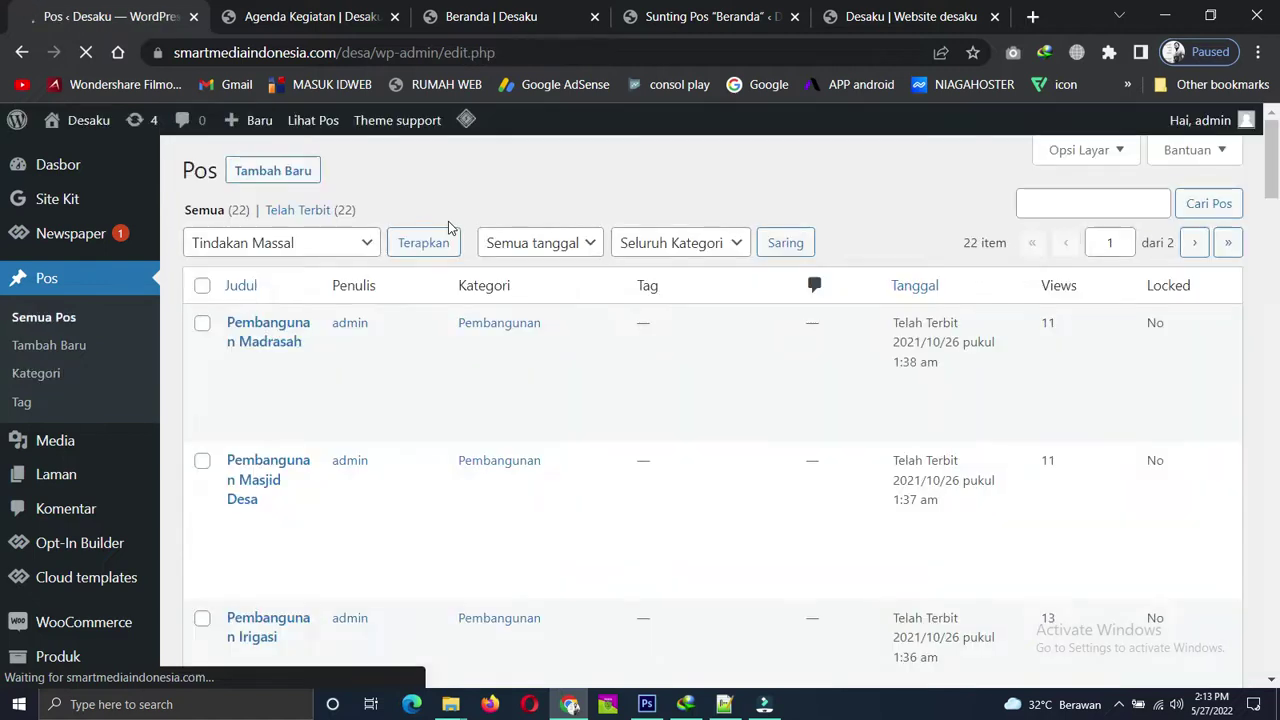
pyautogui.scroll(-5, 349, 309)
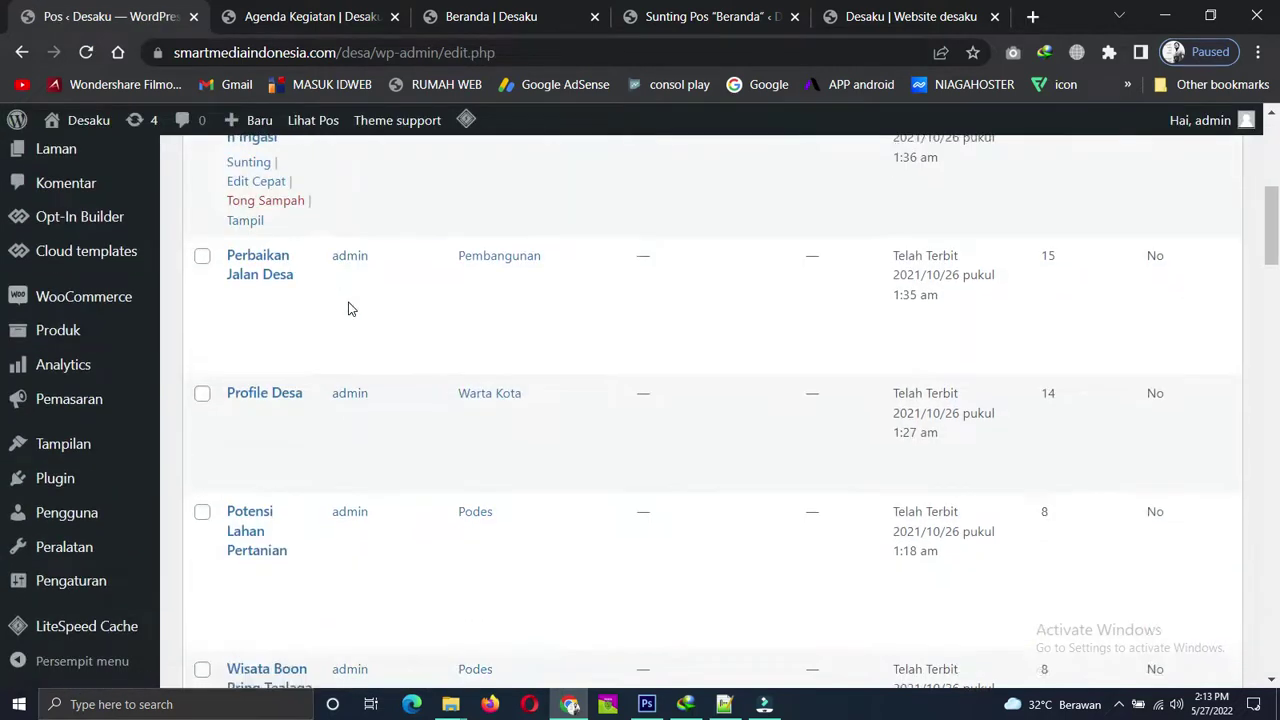
pyautogui.scroll(-2, 349, 309)
pyautogui.moveTo(243, 228)
pyautogui.rightClick(260, 282)
pyautogui.click(345, 288)
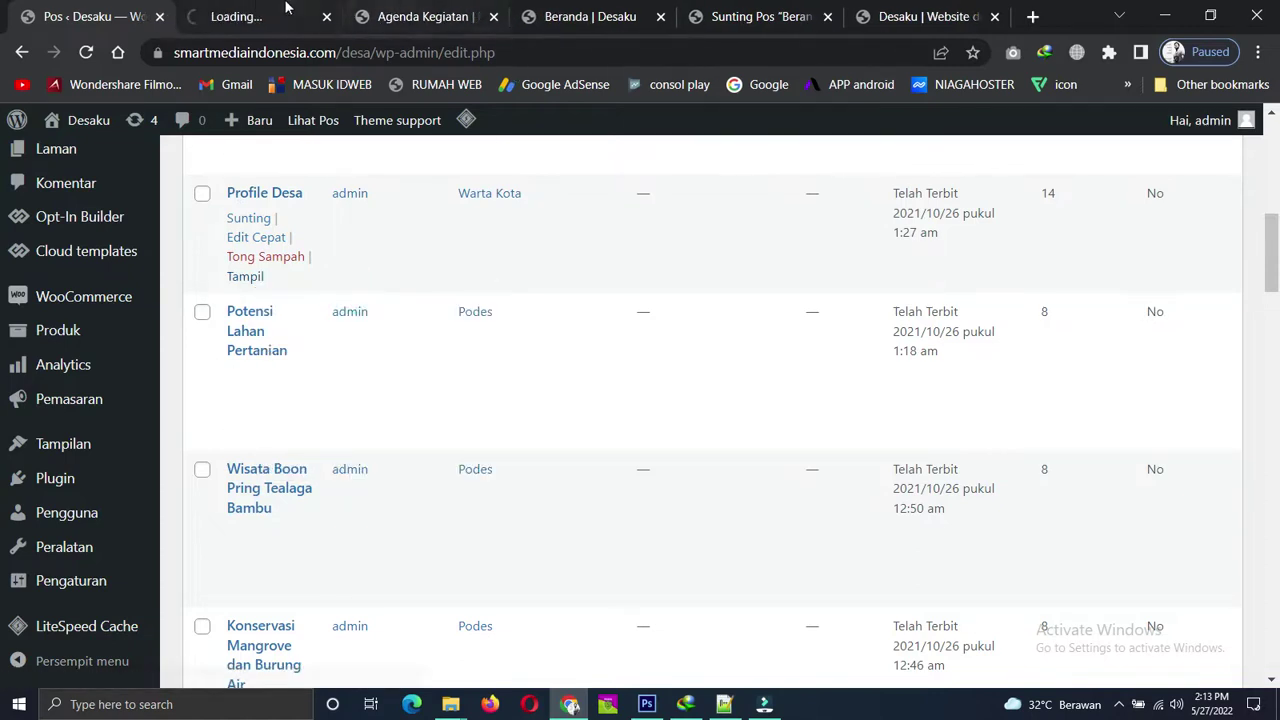
pyautogui.click(270, 12)
pyautogui.click(447, 51)
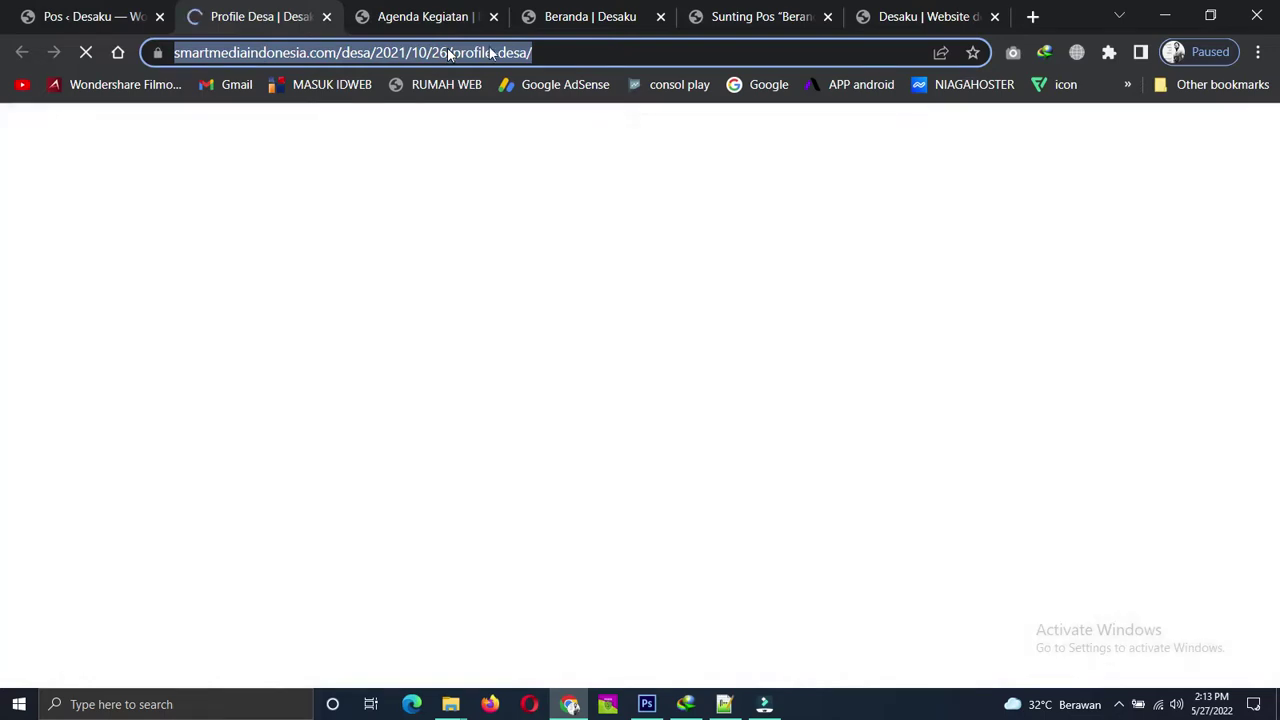
pyautogui.click(738, 16)
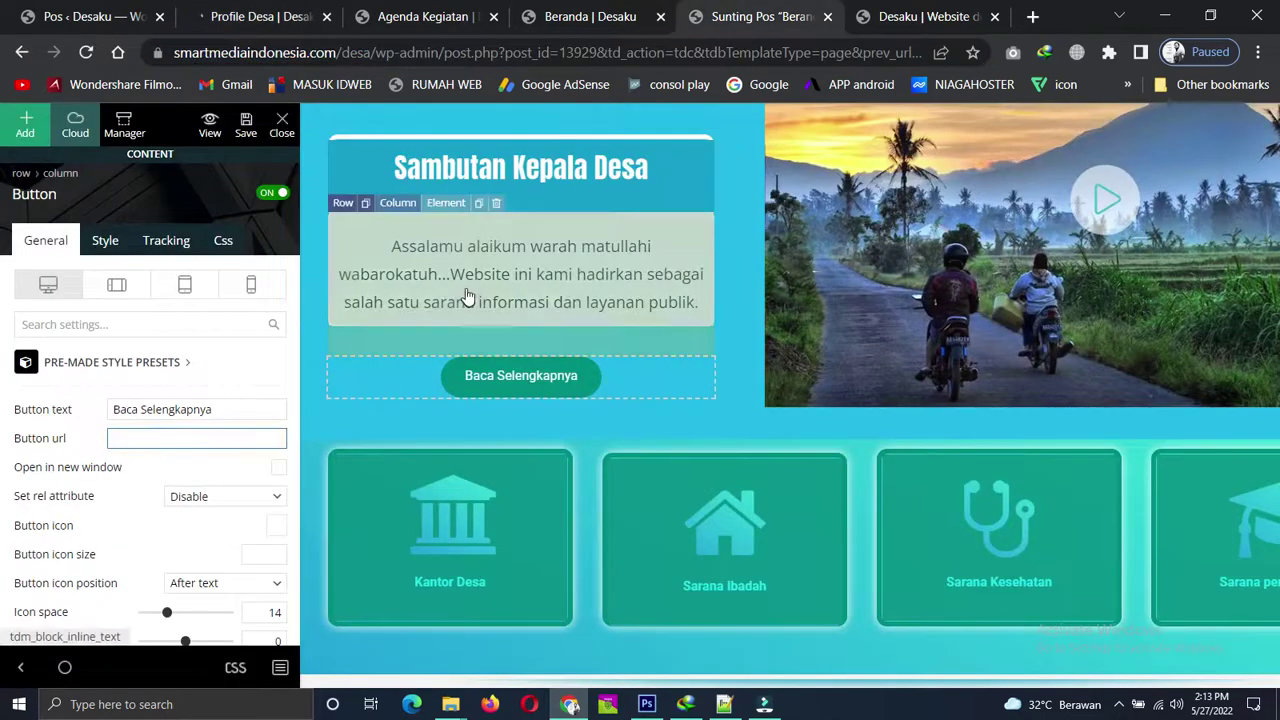
# Paste the Profile Desa URL into the Profile icon box's Button url.
pyautogui.scroll(3, 470, 320)
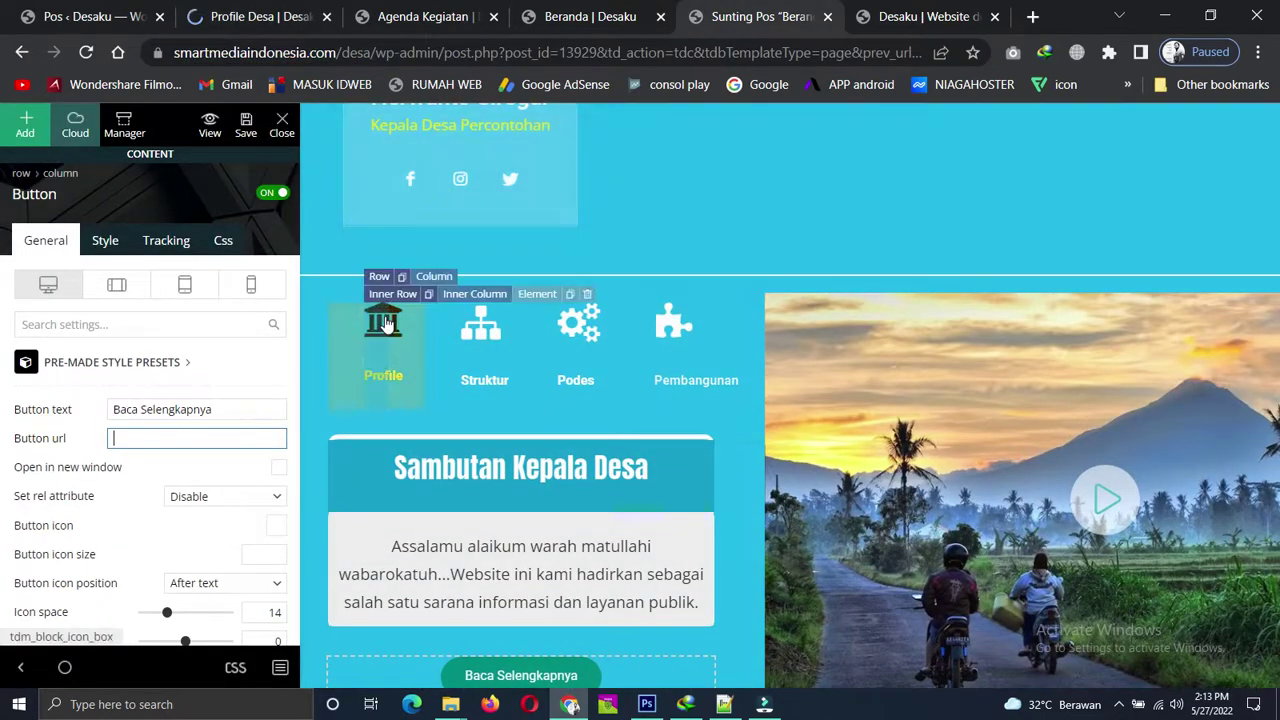
pyautogui.click(385, 323)
pyautogui.scroll(-5, 103, 405)
pyautogui.scroll(-3, 110, 388)
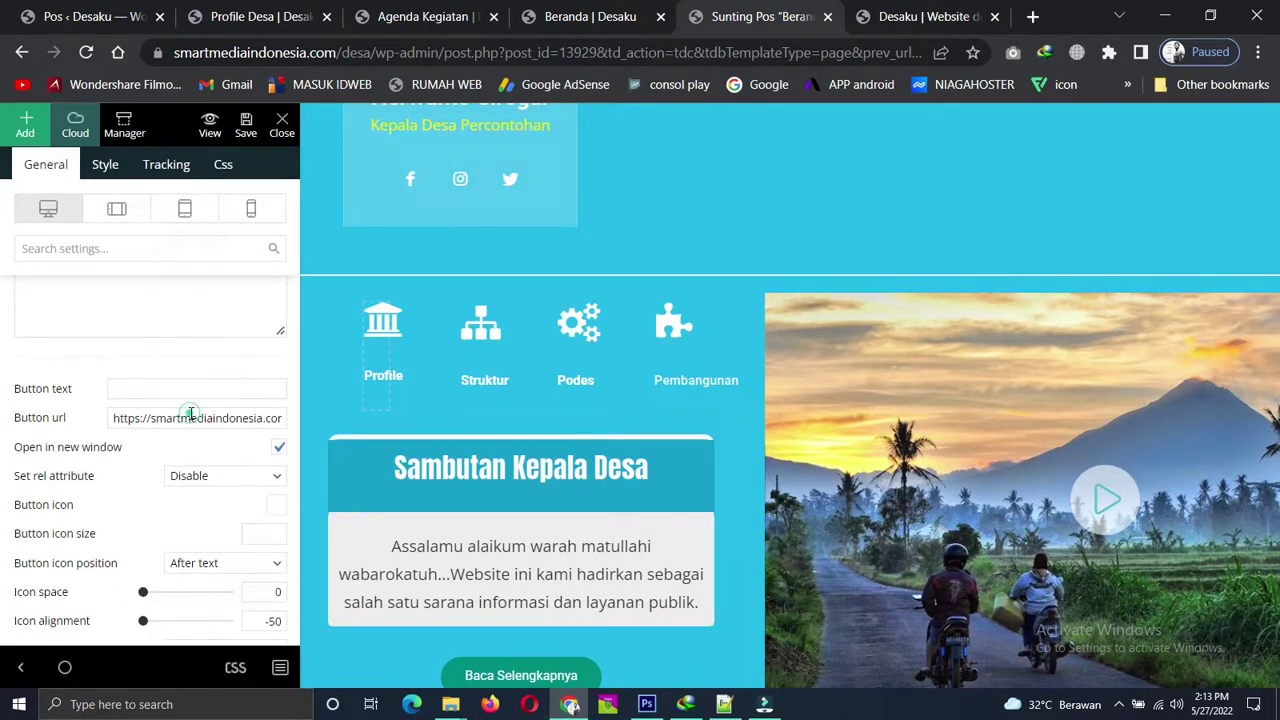
pyautogui.click(190, 415)
pyautogui.hotkey('ctrl', 'v')
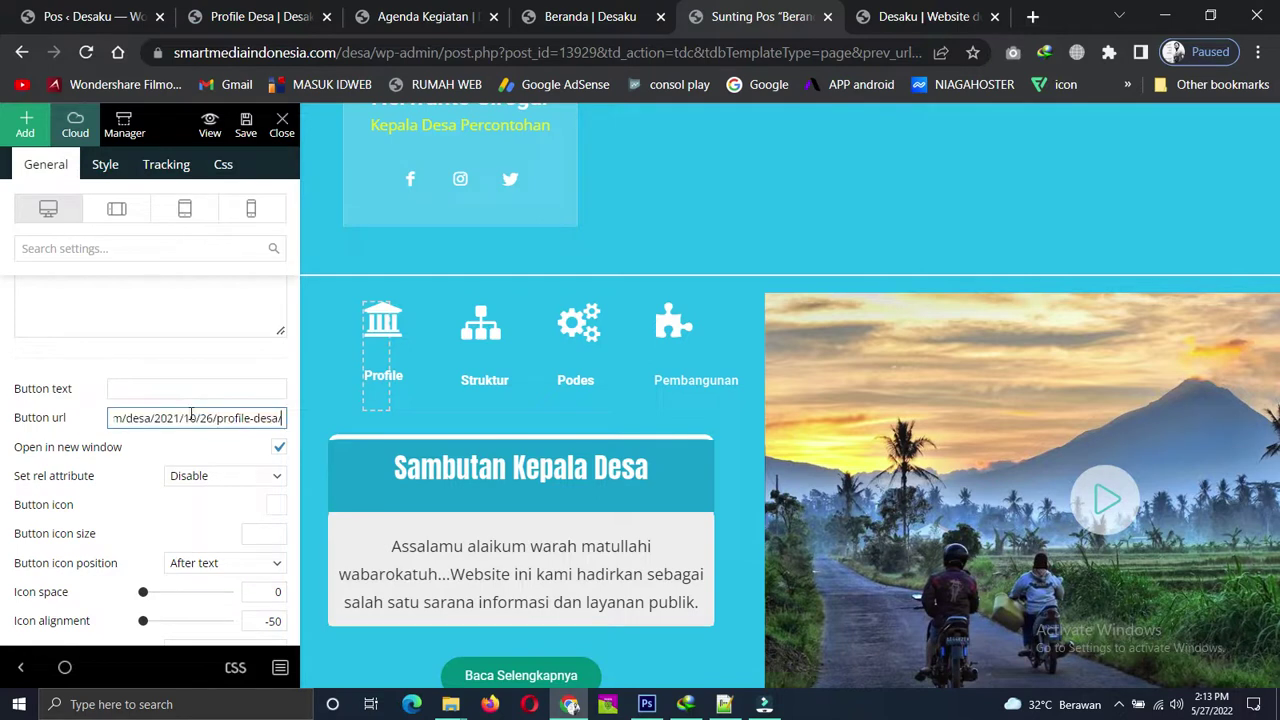
# Set the same URL as the Icon box link, opening in a new window, and save the page.
pyautogui.click(106, 168)
pyautogui.scroll(3, 160, 393)
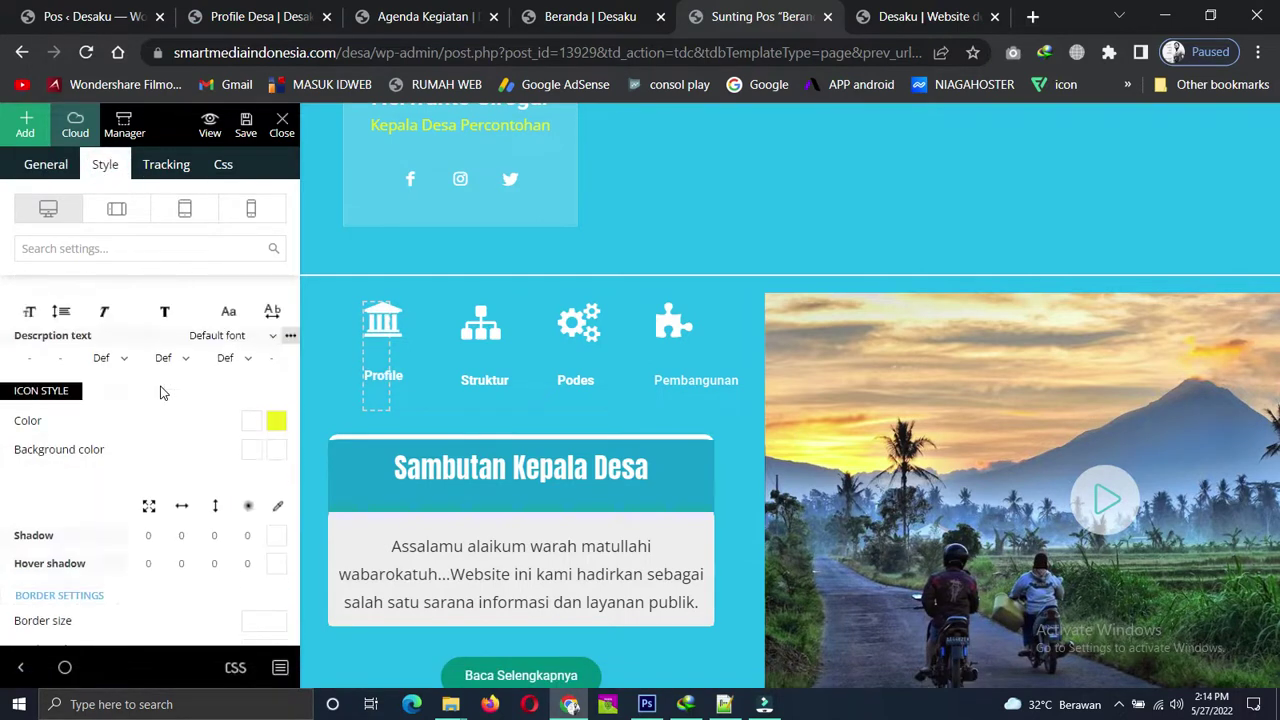
pyautogui.scroll(3, 161, 378)
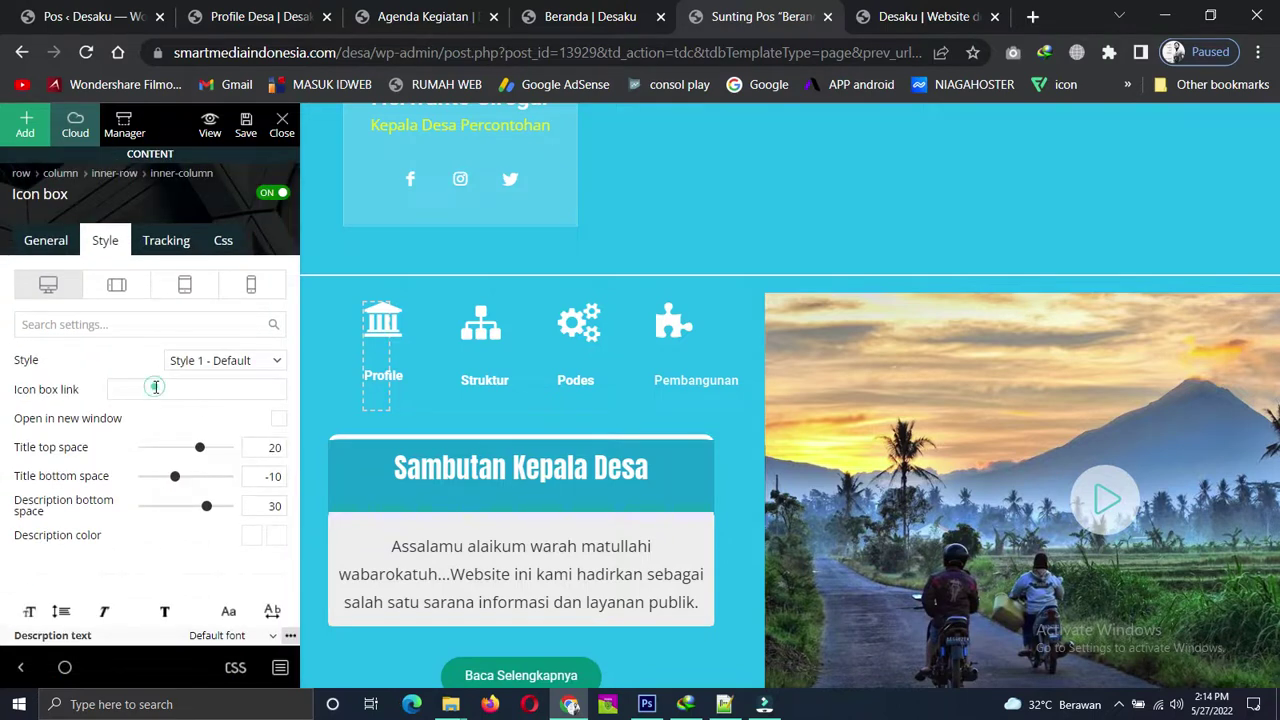
pyautogui.click(155, 388)
pyautogui.hotkey('ctrl', 'v')
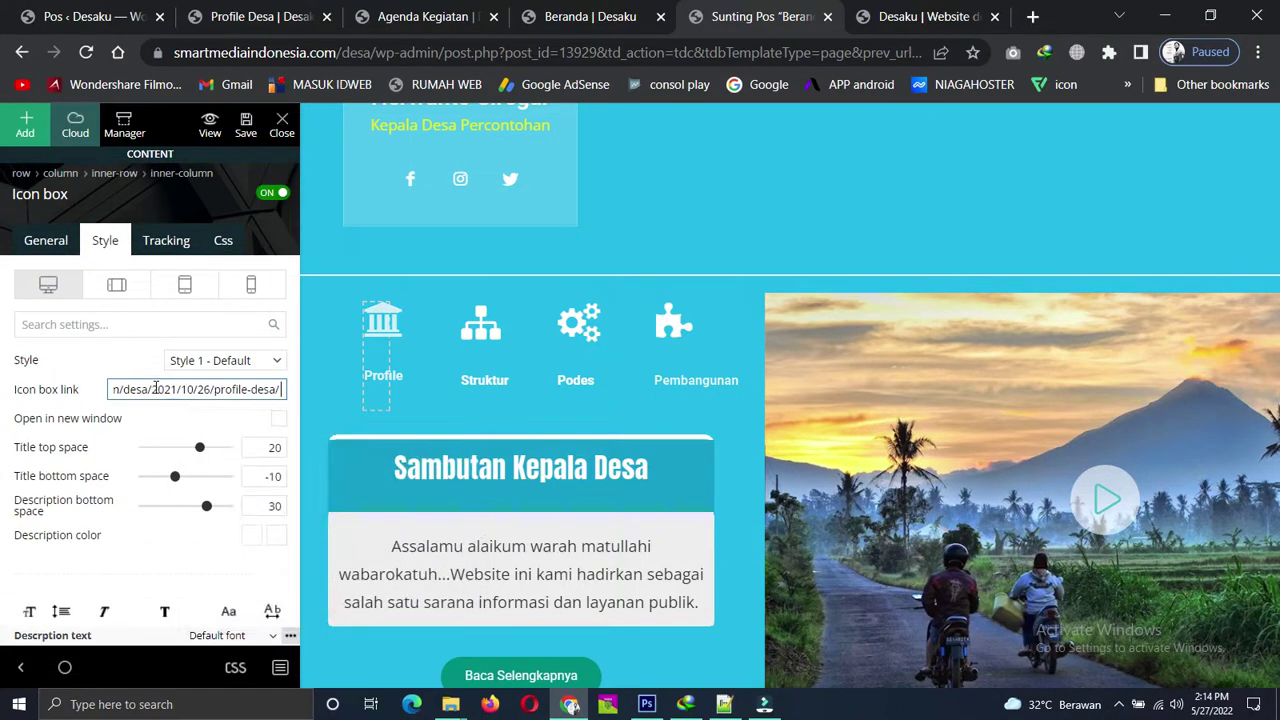
pyautogui.click(278, 420)
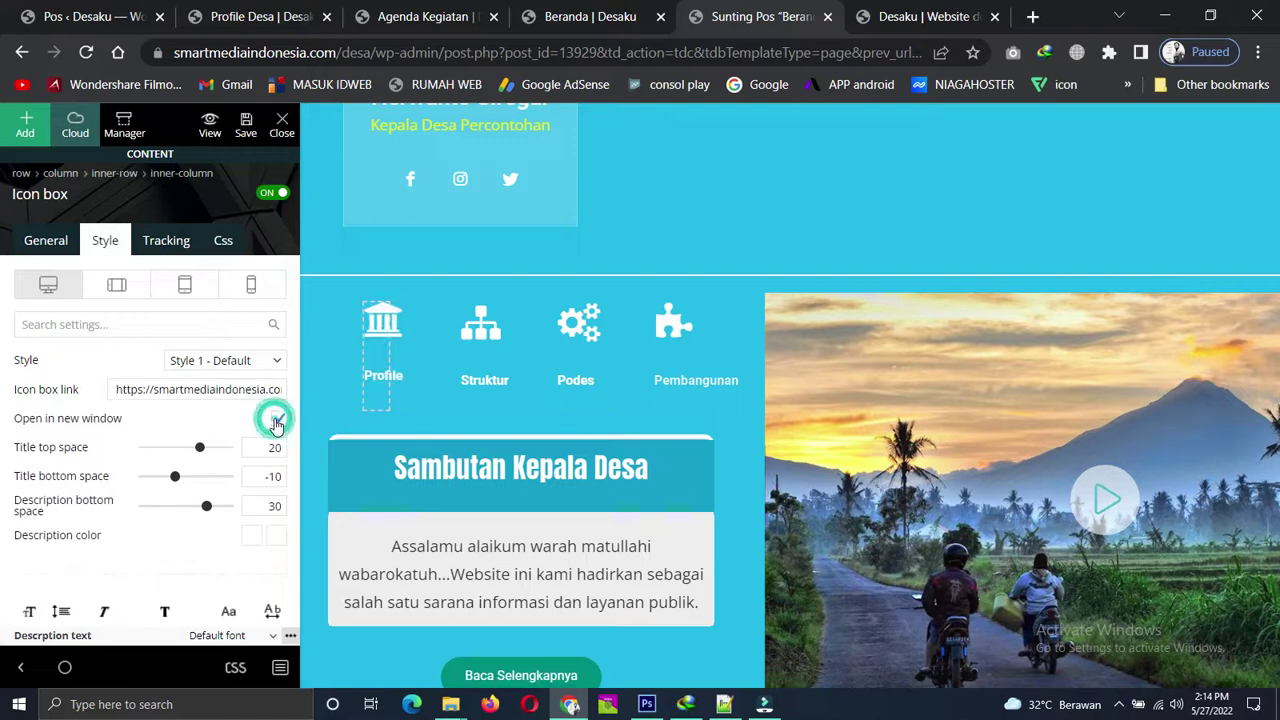
pyautogui.click(247, 125)
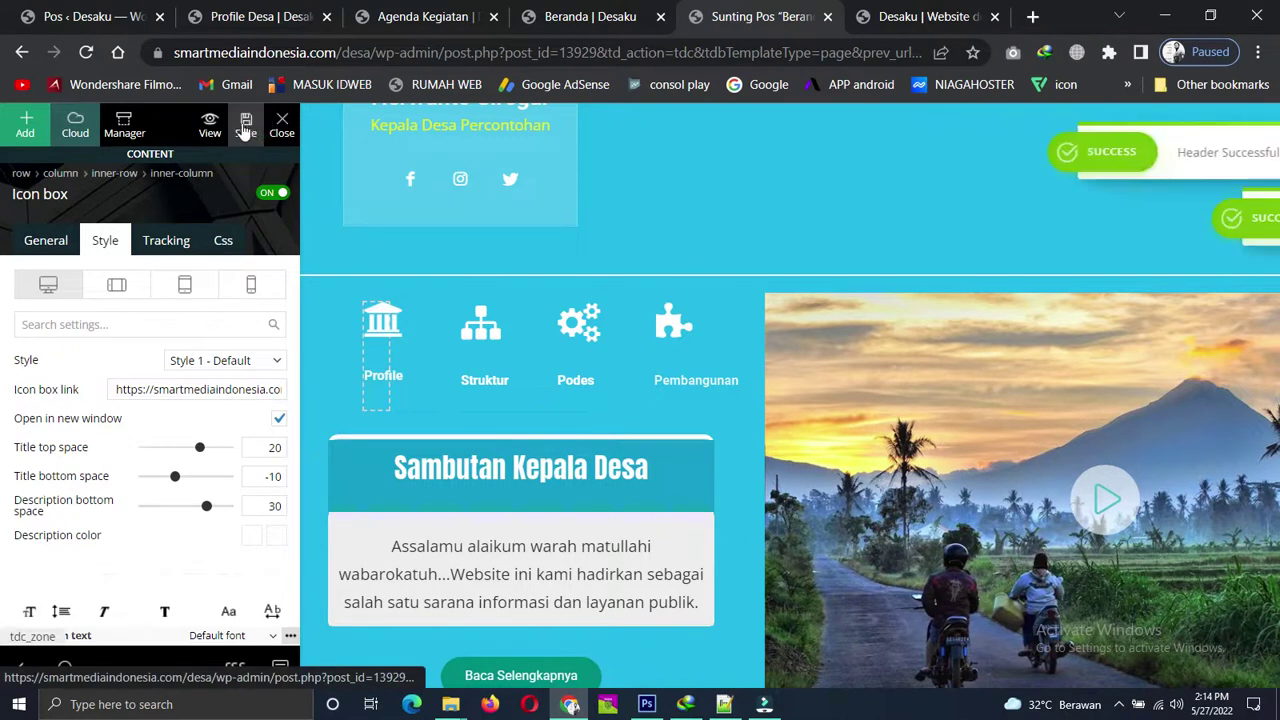
# Reload the live Beranda page, follow the Profile icon to the Profile Desa post, then close it.
pyautogui.click(580, 16)
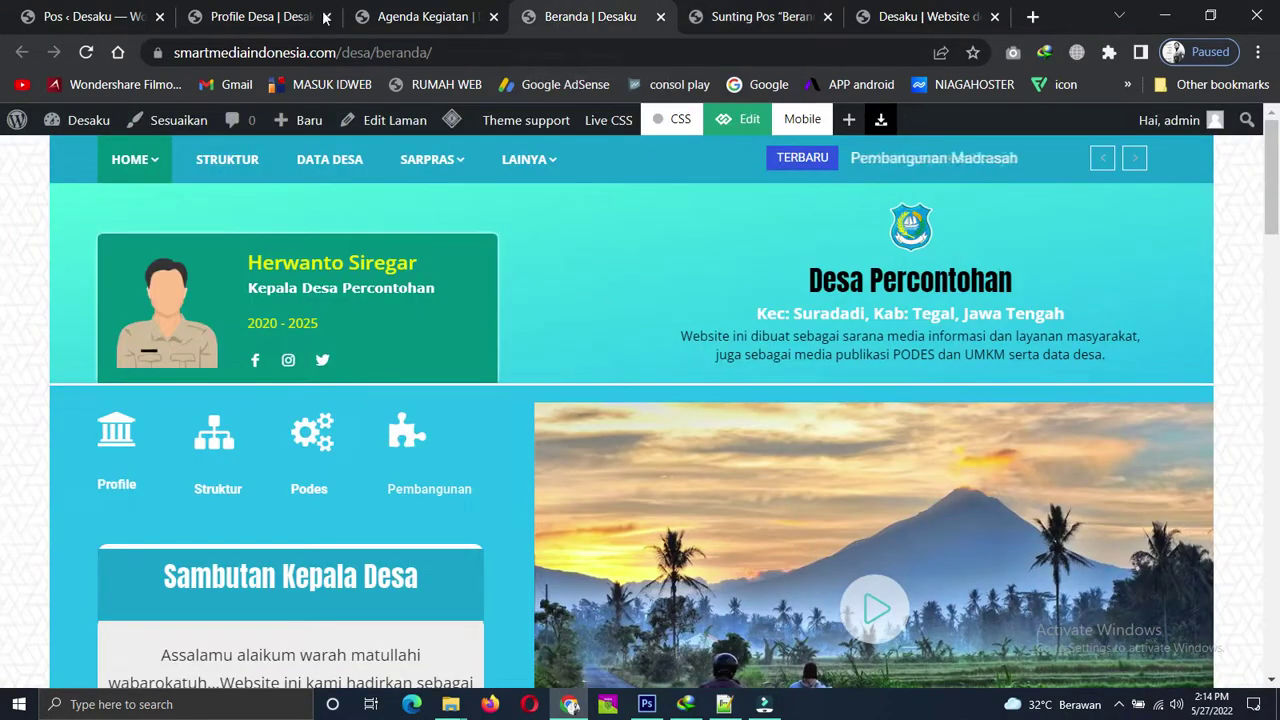
pyautogui.click(87, 52)
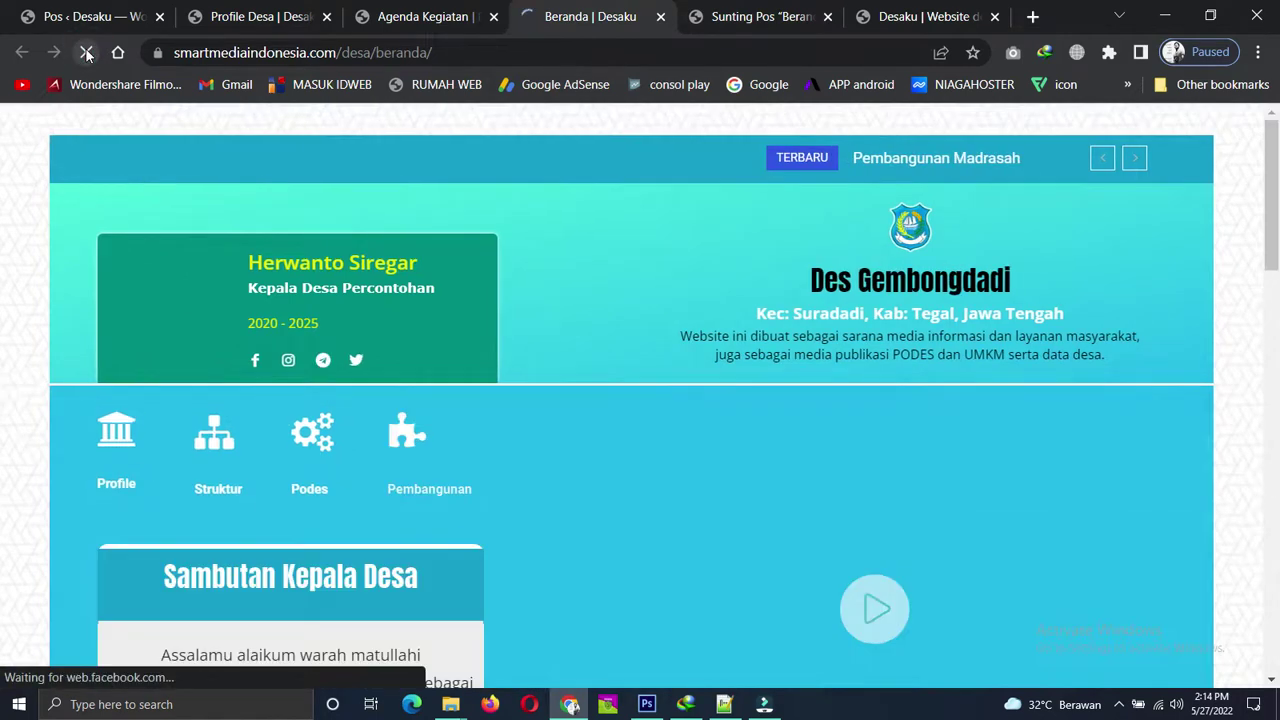
pyautogui.click(136, 432)
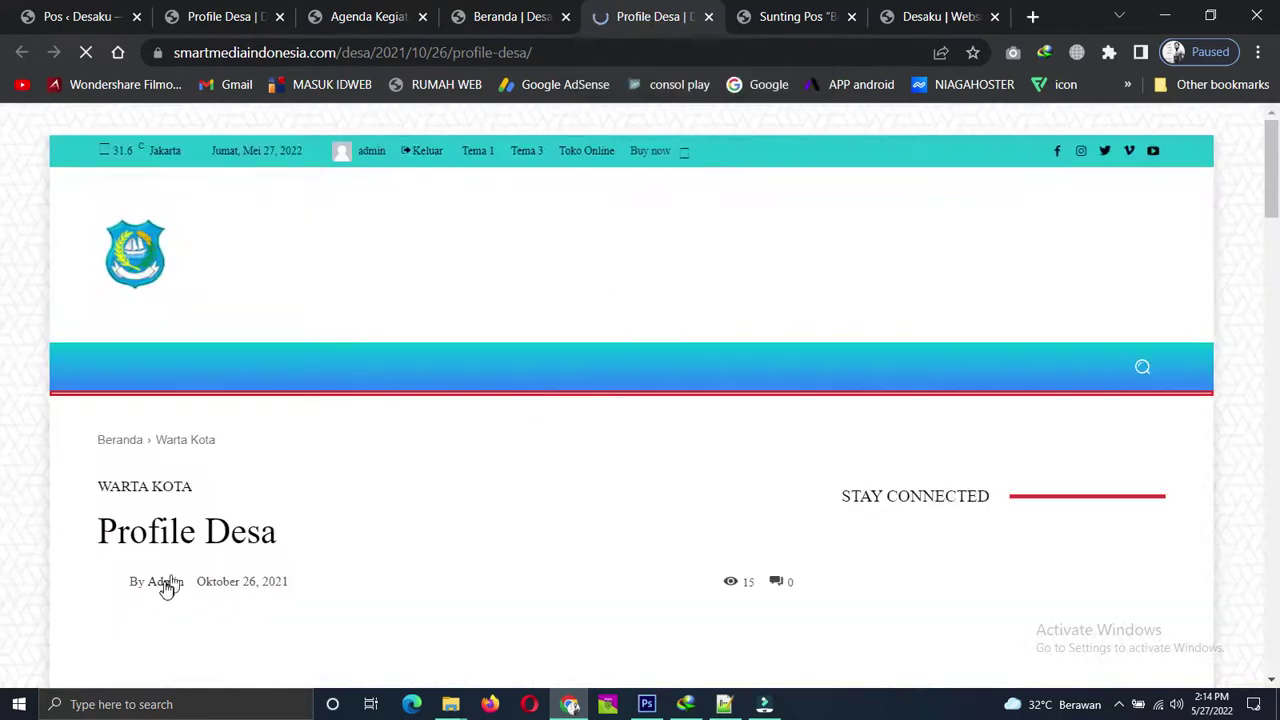
pyautogui.scroll(-3, 211, 551)
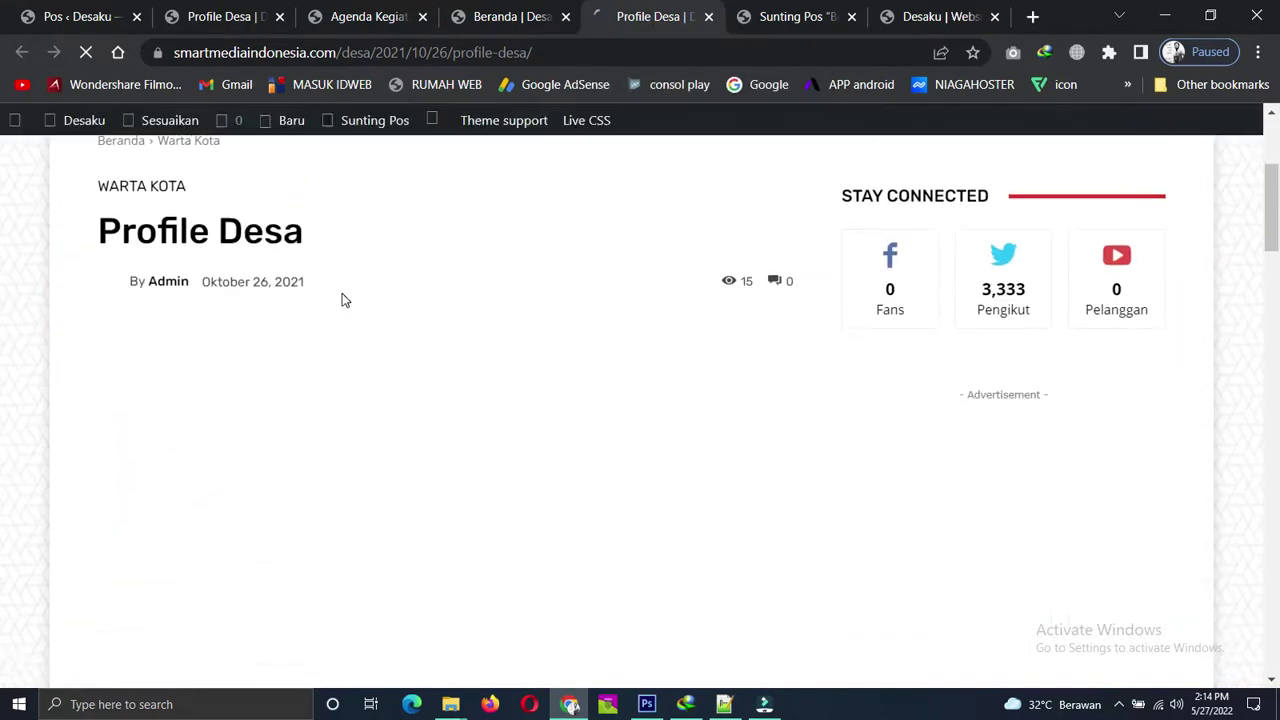
pyautogui.scroll(-3, 342, 300)
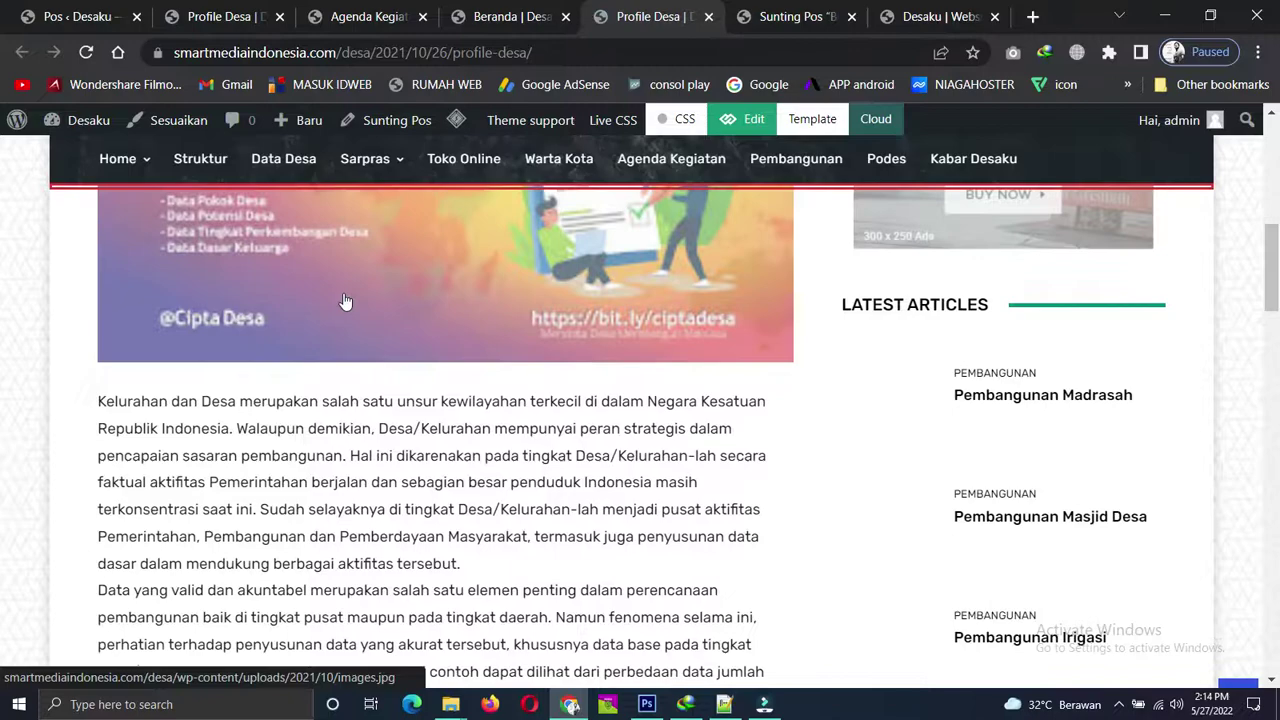
pyautogui.scroll(-10, 345, 301)
pyautogui.scroll(-3, 382, 309)
pyautogui.scroll(15, 420, 308)
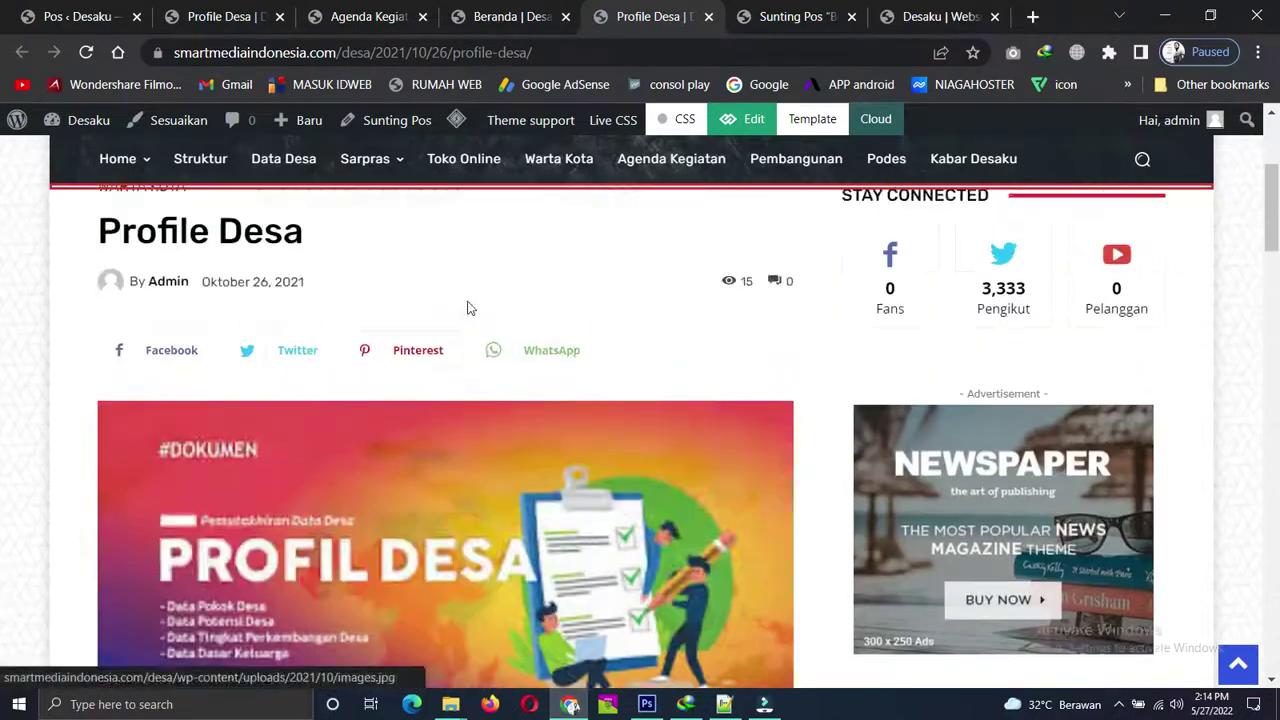
pyautogui.scroll(3, 466, 308)
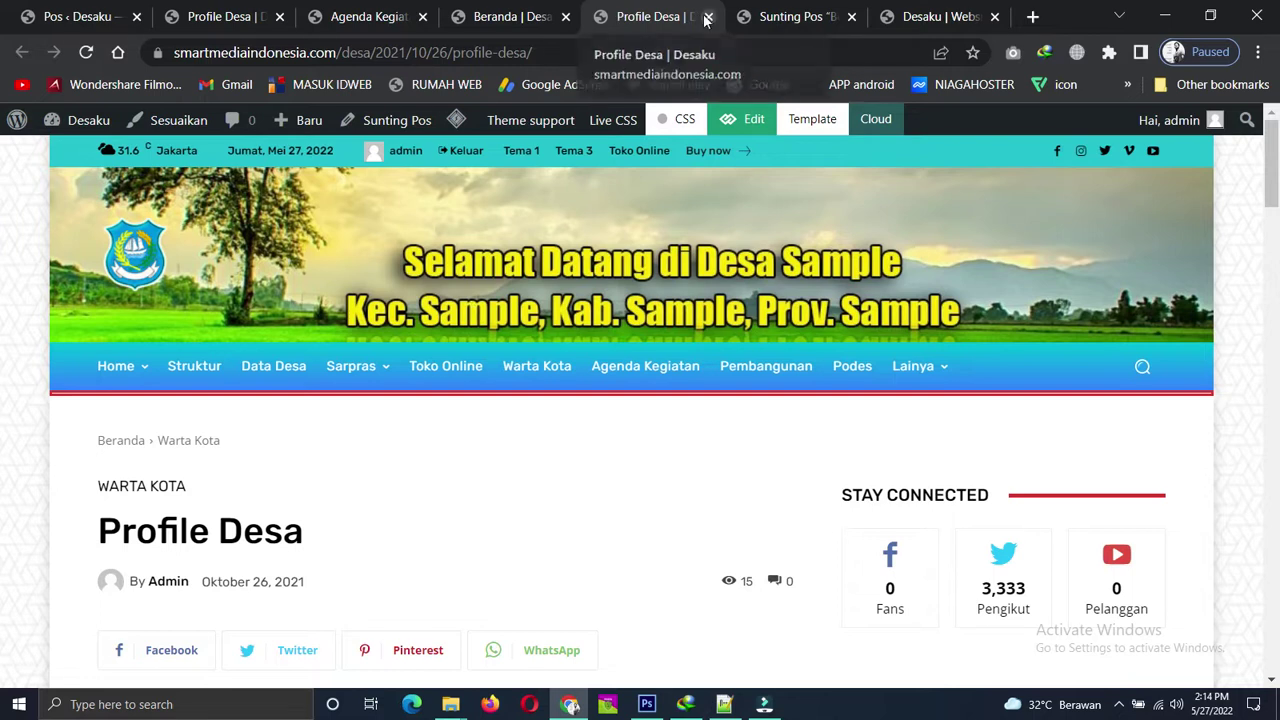
pyautogui.click(706, 17)
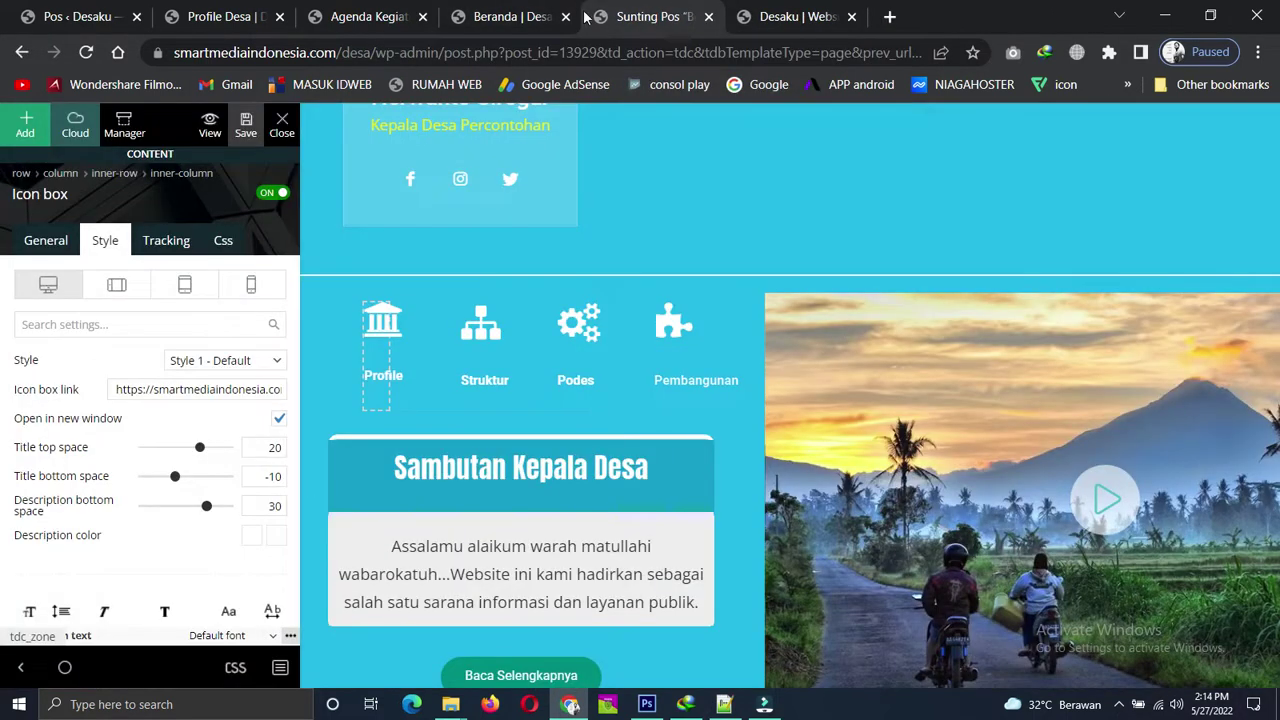
pyautogui.click(799, 15)
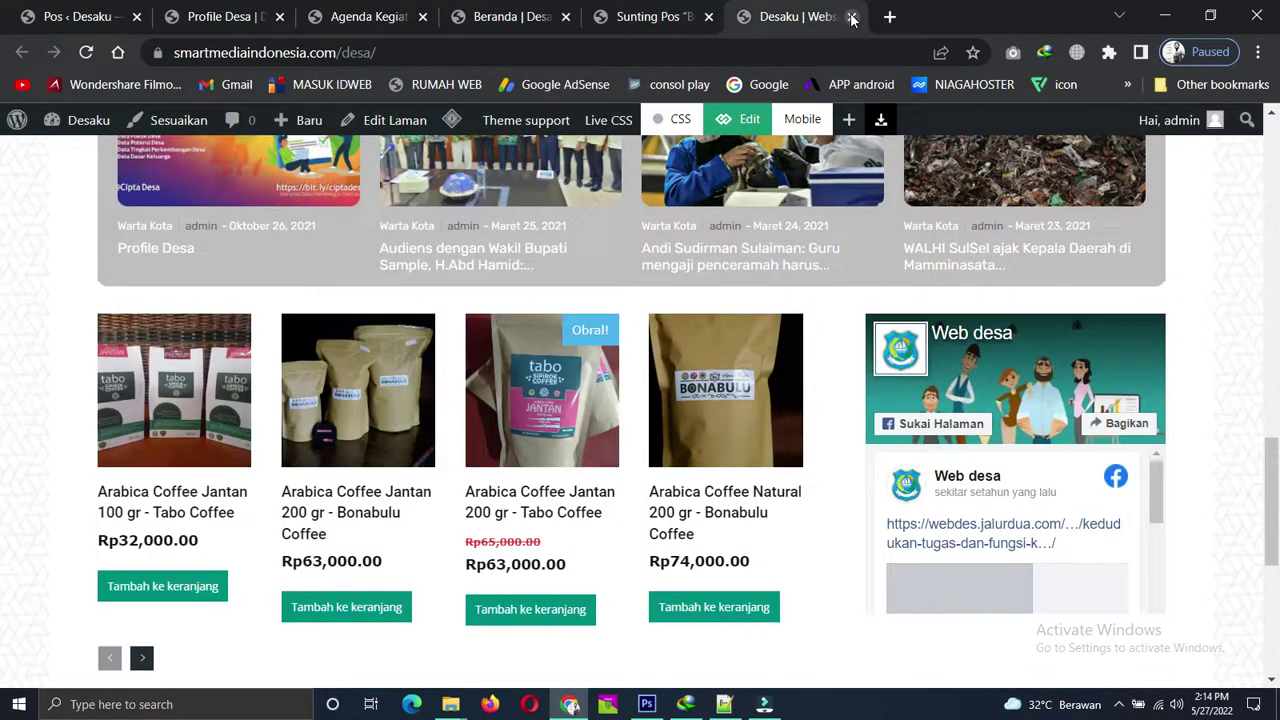
# Close the Desaku and Agenda Kegiatan tabs and return to the homepage editor.
pyautogui.click(852, 17)
pyautogui.click(507, 8)
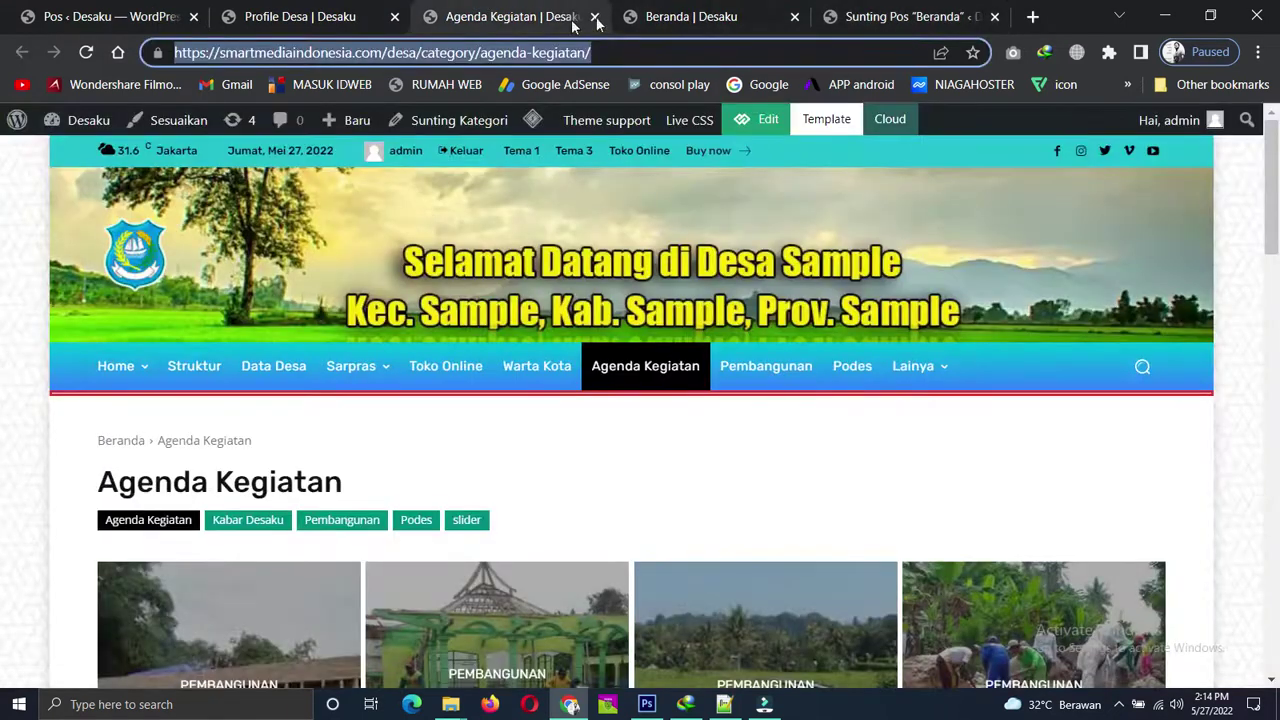
pyautogui.click(607, 8)
pyautogui.click(595, 16)
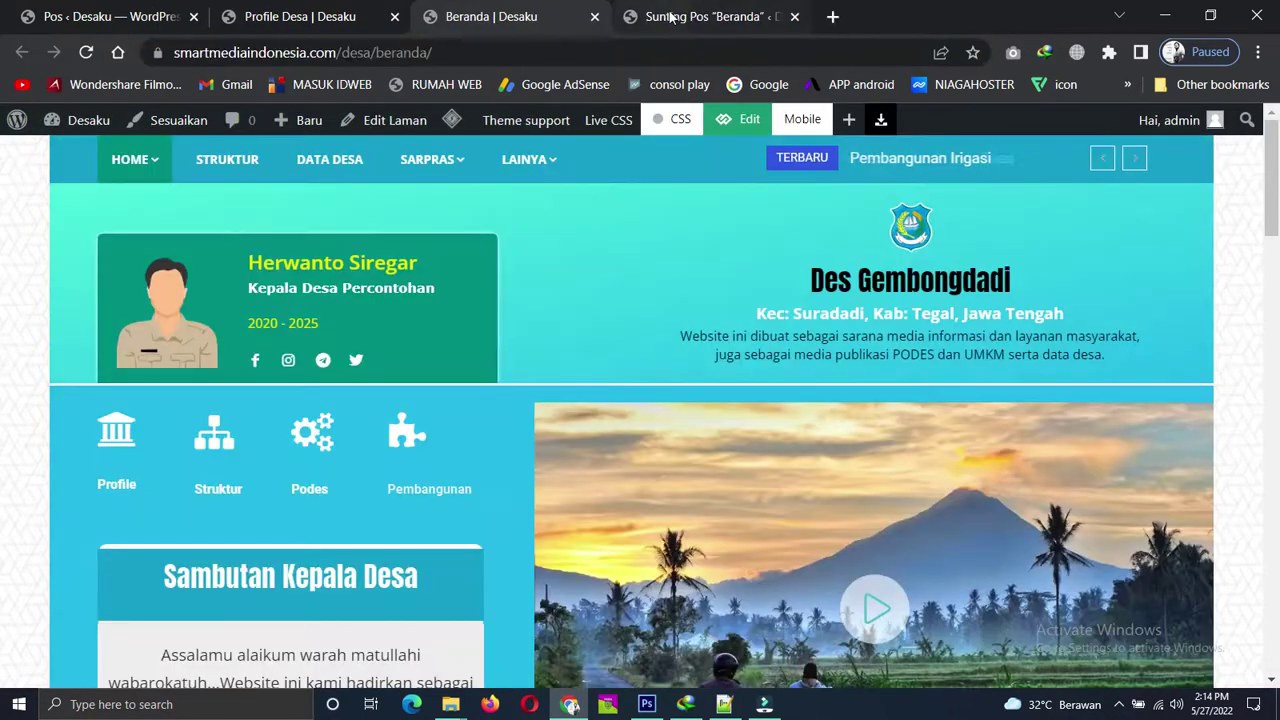
pyautogui.click(680, 16)
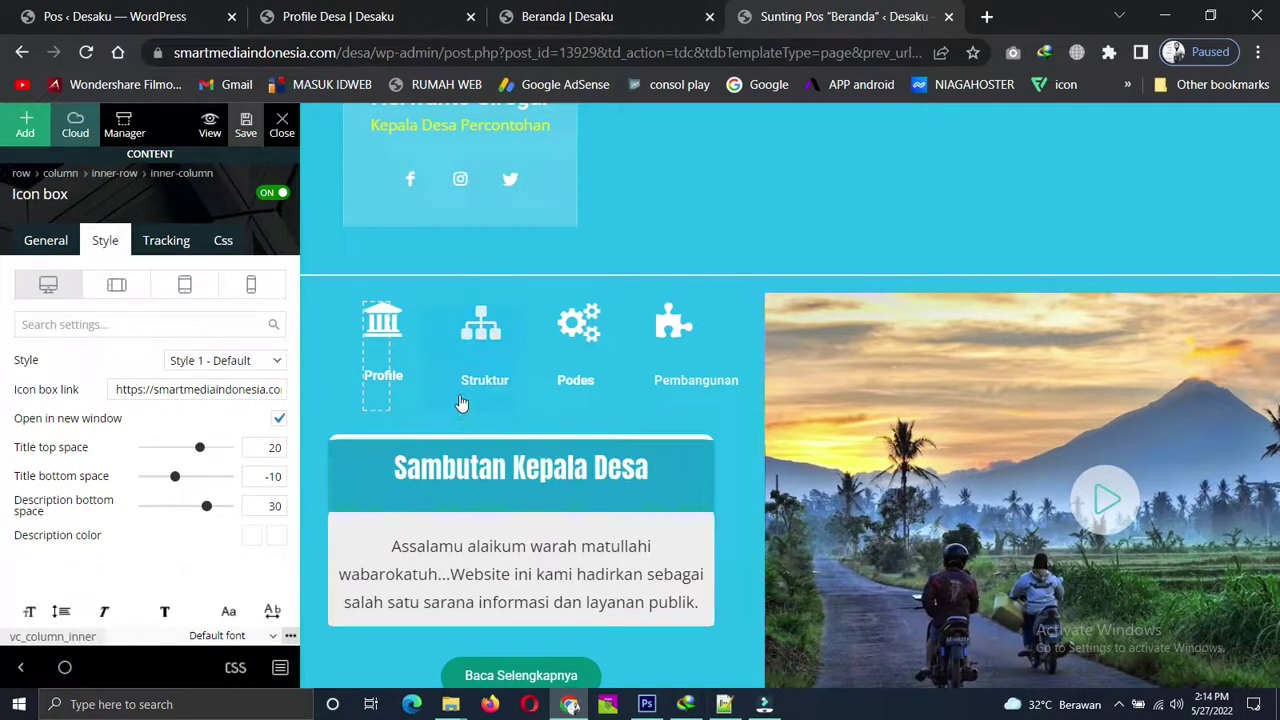
# Paste the Profile Desa URL into the Baca Selengkapnya button's Button url on the General tab.
pyautogui.scroll(-2, 520, 283)
pyautogui.scroll(-1, 510, 460)
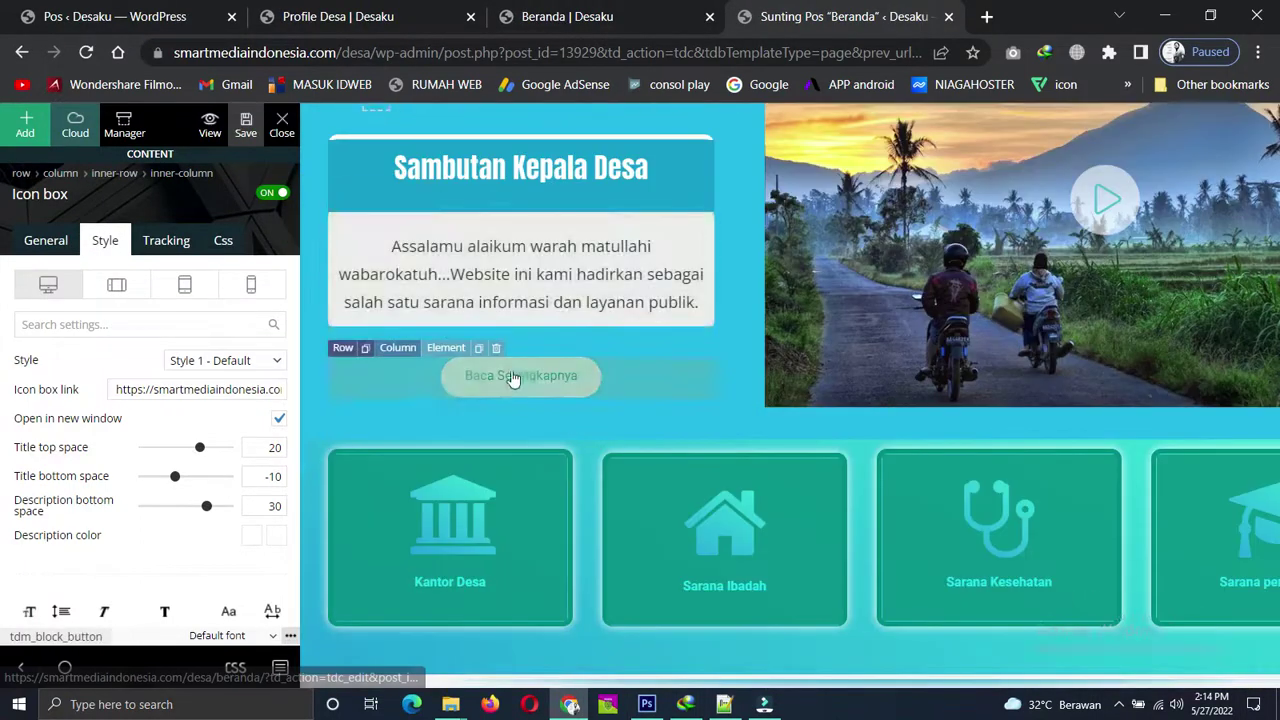
pyautogui.click(524, 379)
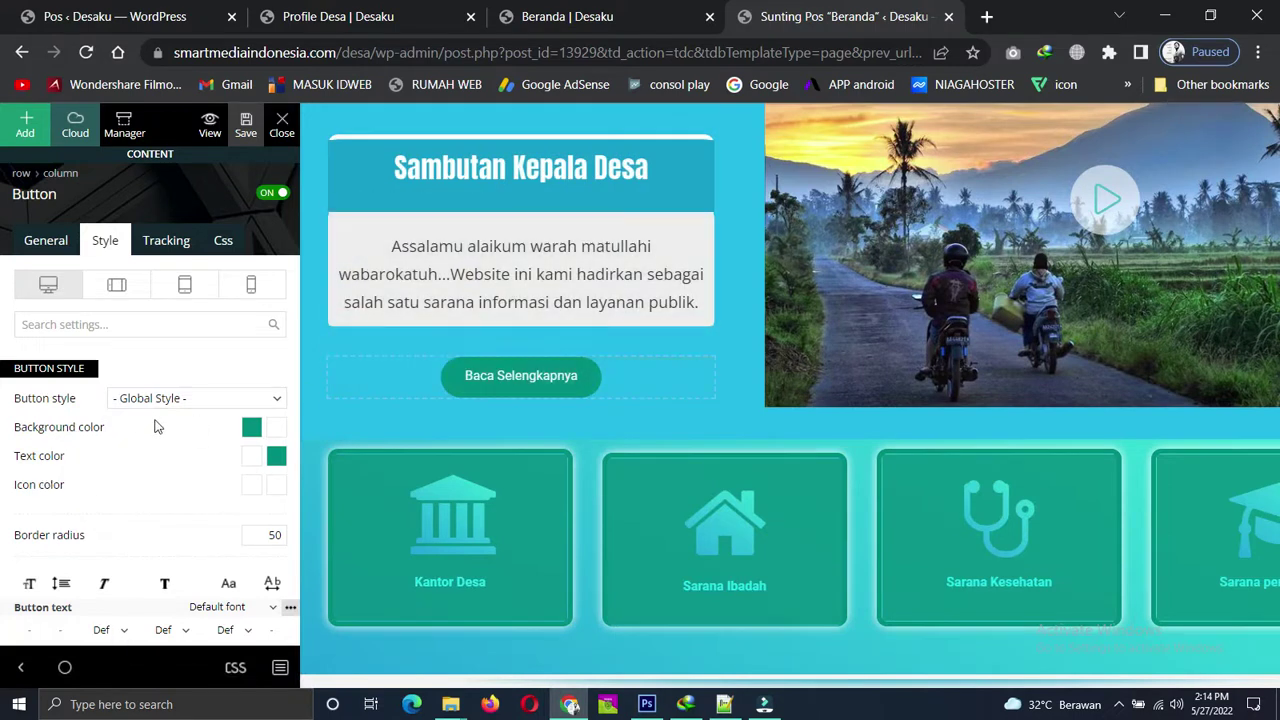
pyautogui.scroll(-1, 156, 426)
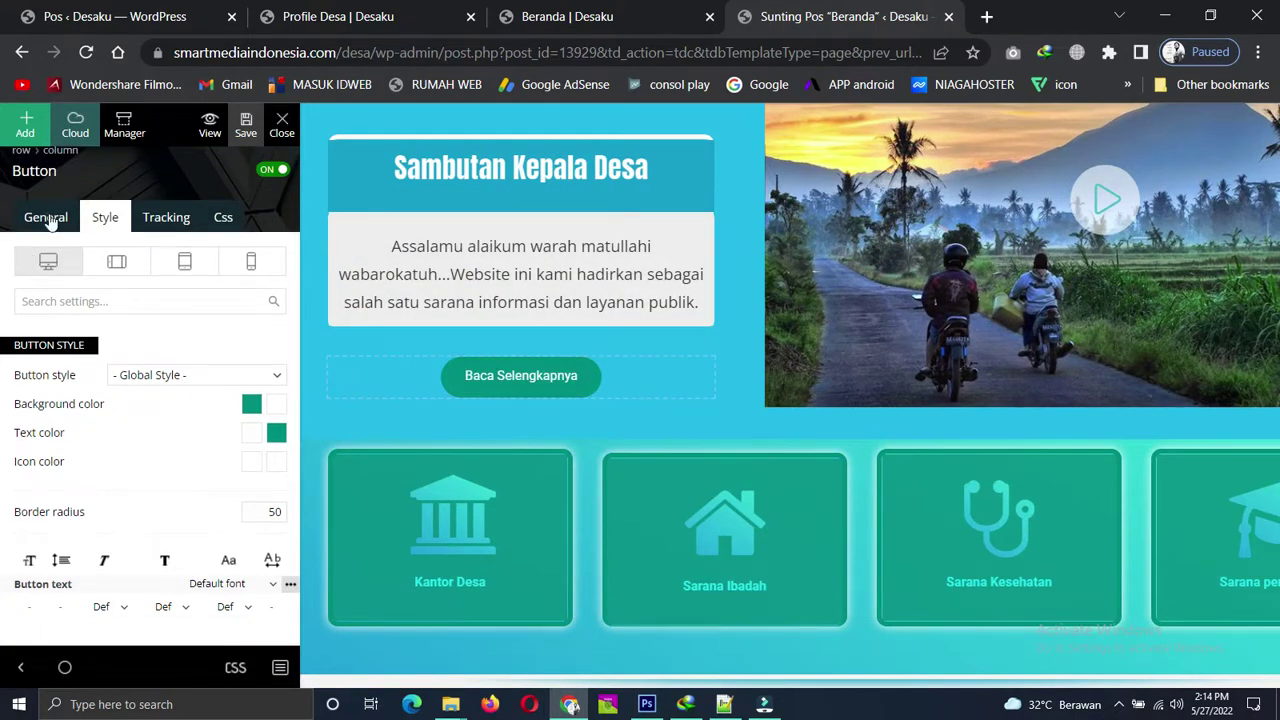
pyautogui.click(46, 218)
pyautogui.click(149, 414)
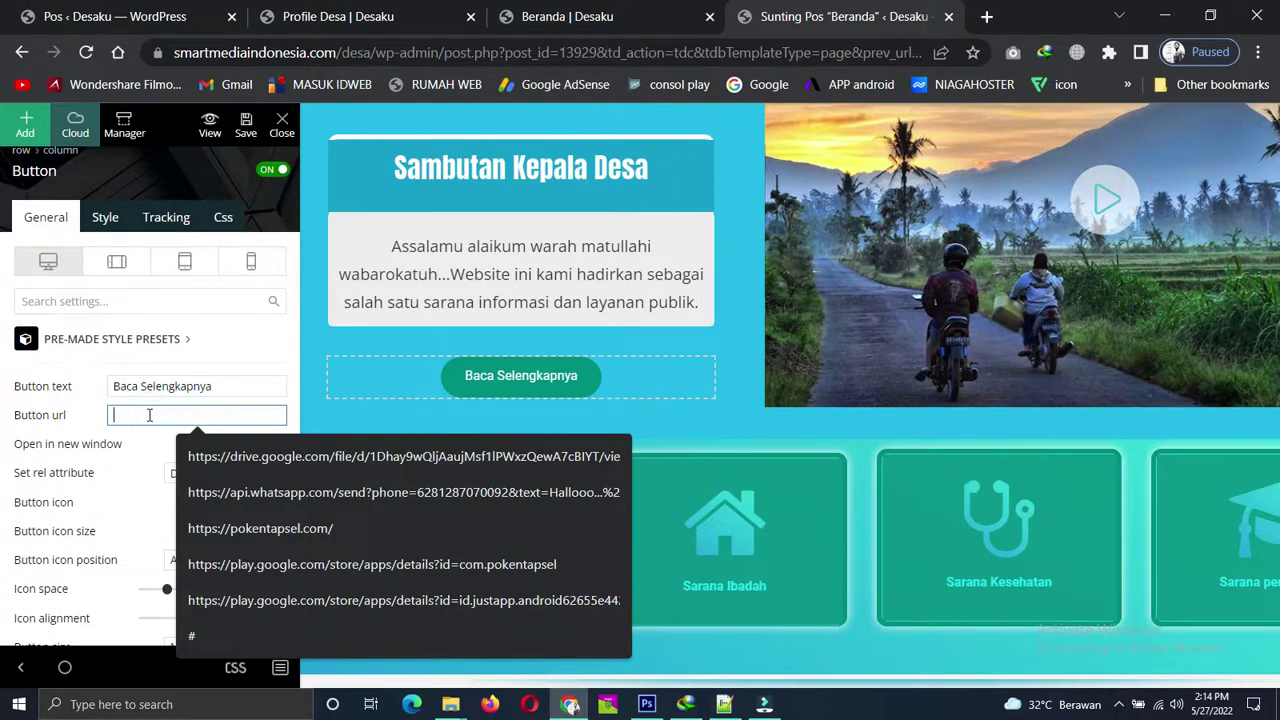
pyautogui.write('https://smartmediaindonesia.com/desa/2021/10/26/profile-desa/')
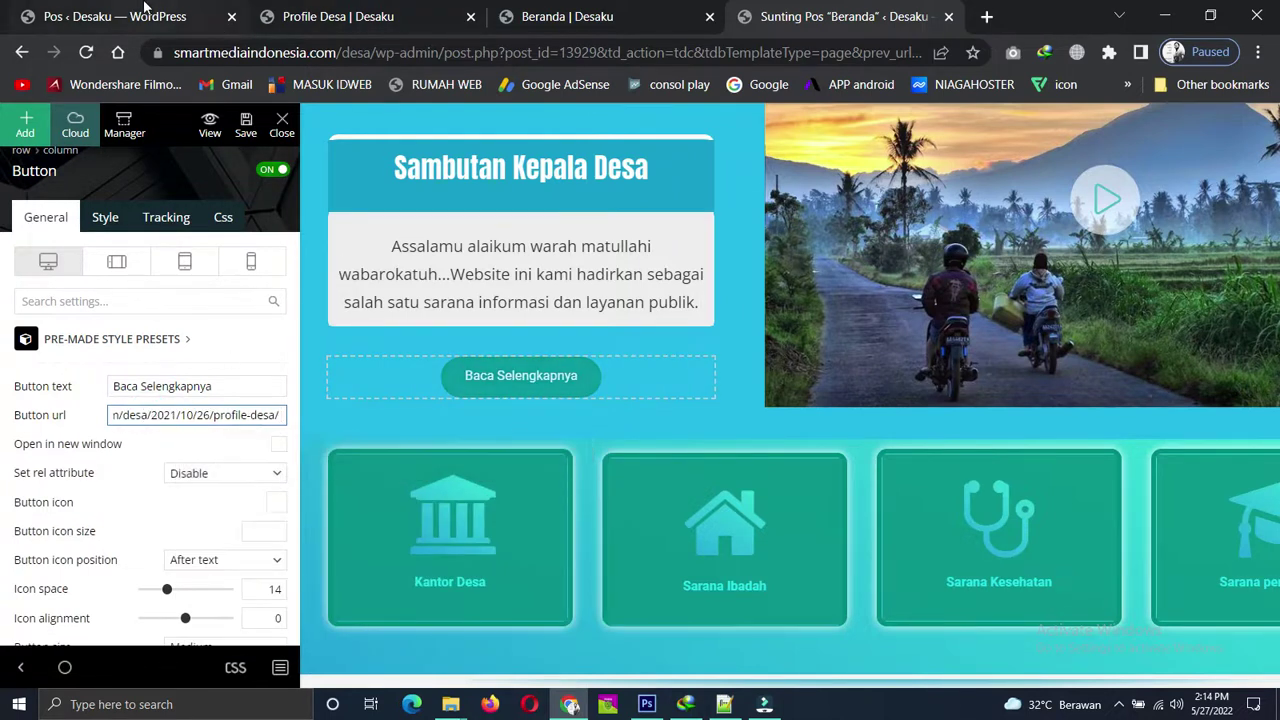
pyautogui.click(145, 10)
# Page through the Posts list to the next page and back, then show the Beranda | Desaku tab.
pyautogui.scroll(-2, 323, 449)
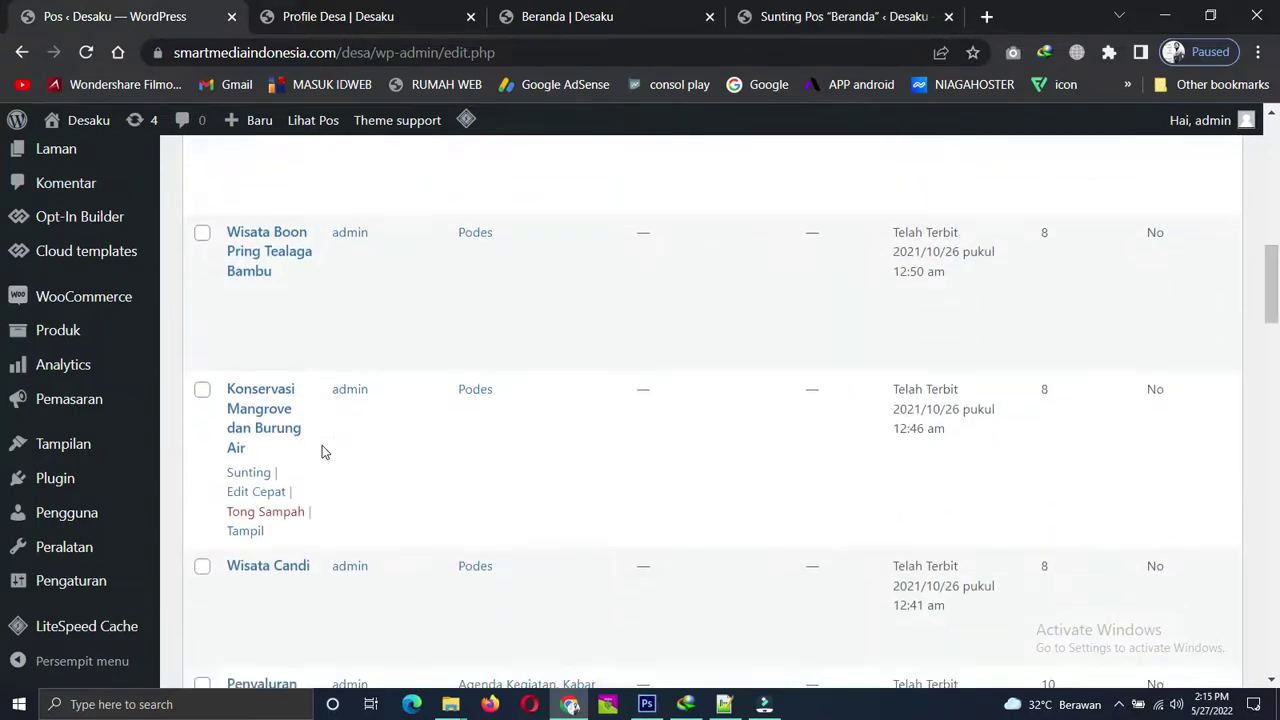
pyautogui.scroll(-8, 322, 451)
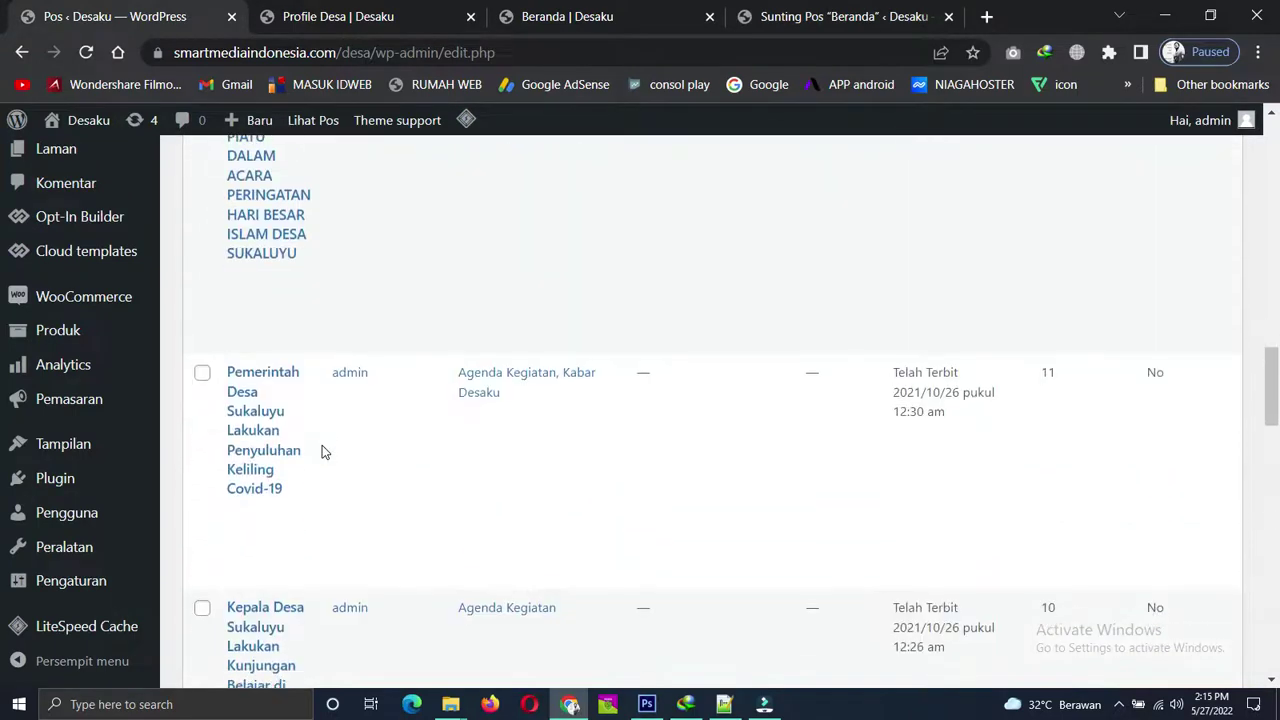
pyautogui.scroll(-8, 322, 451)
pyautogui.scroll(-8, 322, 451)
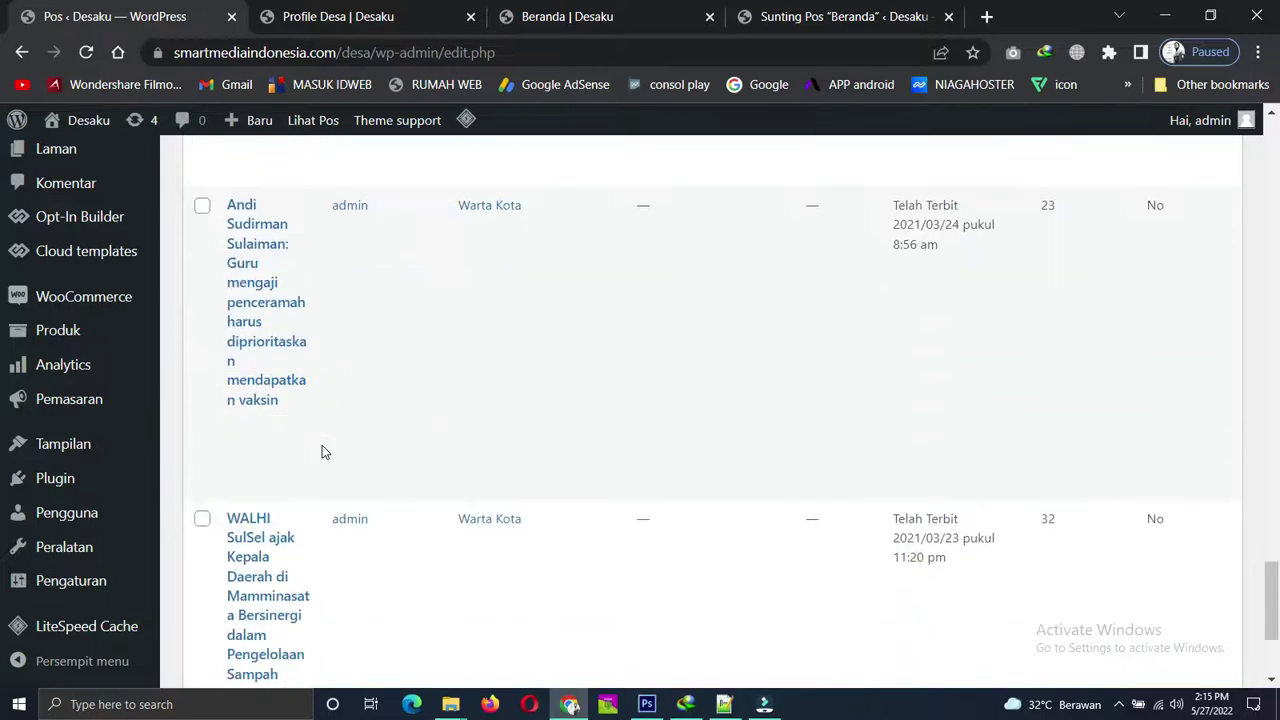
pyautogui.scroll(-3, 322, 451)
pyautogui.click(1193, 600)
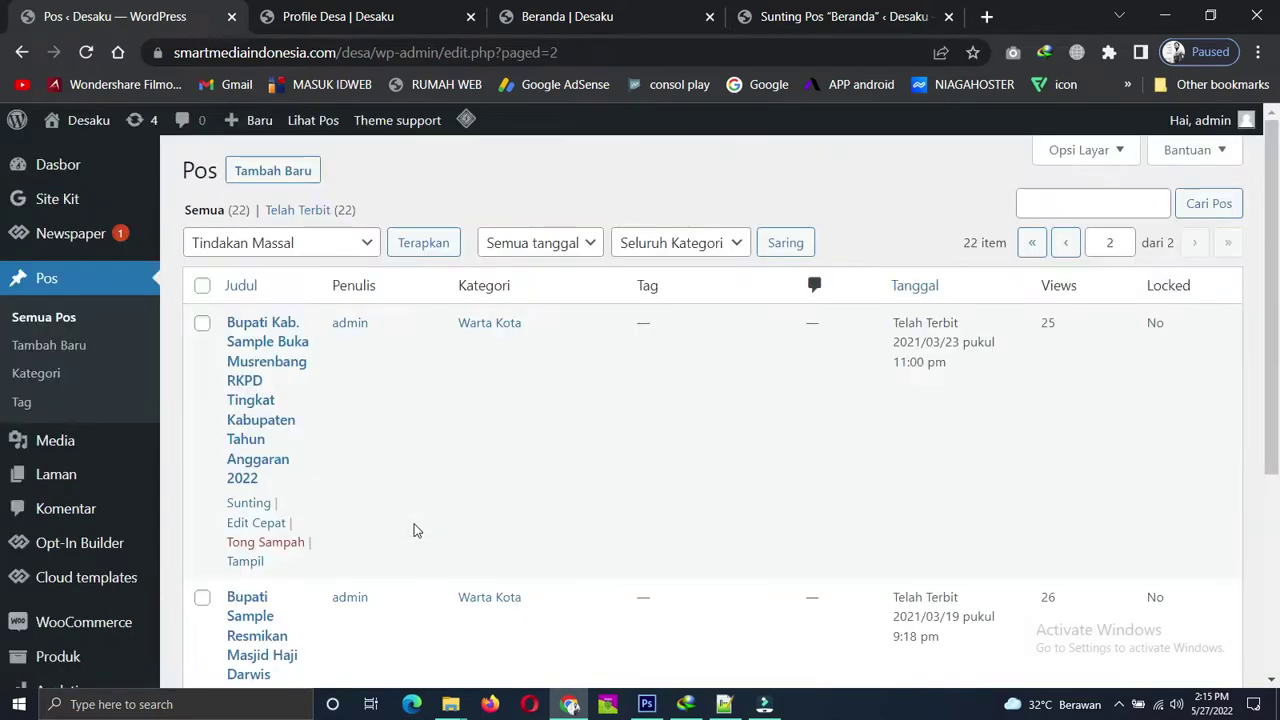
pyautogui.scroll(-5, 417, 530)
pyautogui.scroll(5, 417, 530)
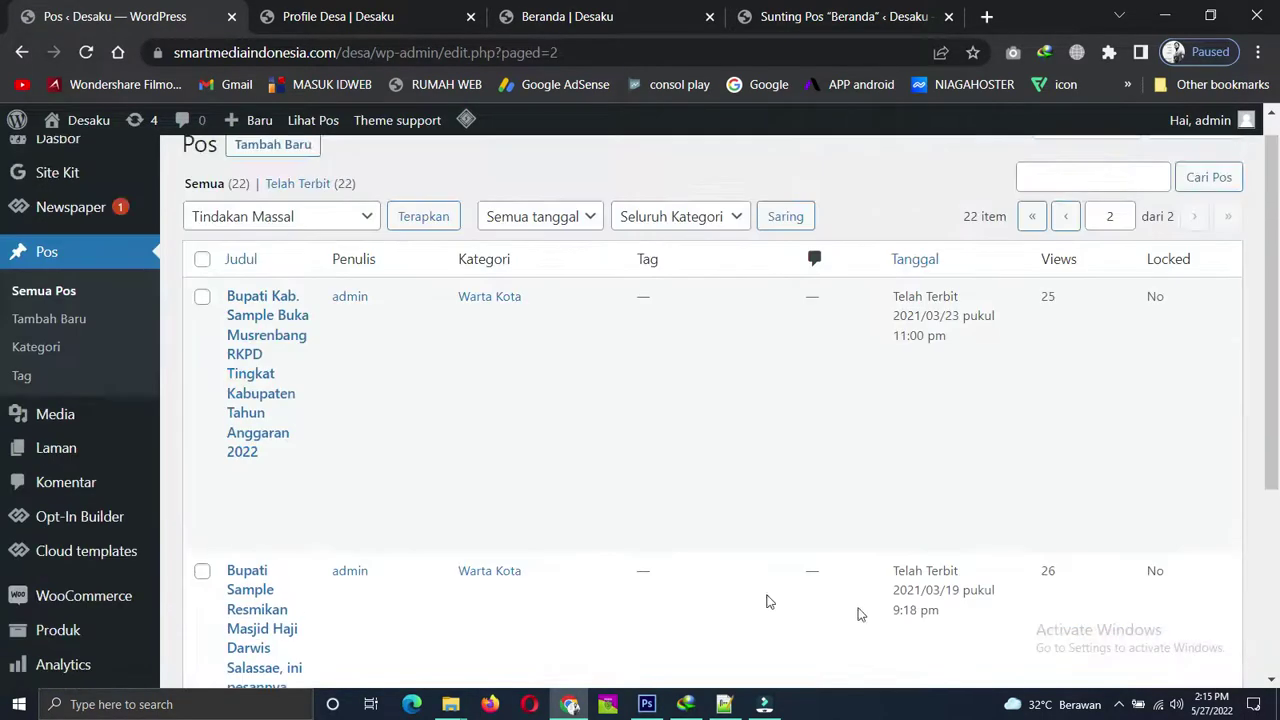
pyautogui.scroll(1, 1047, 629)
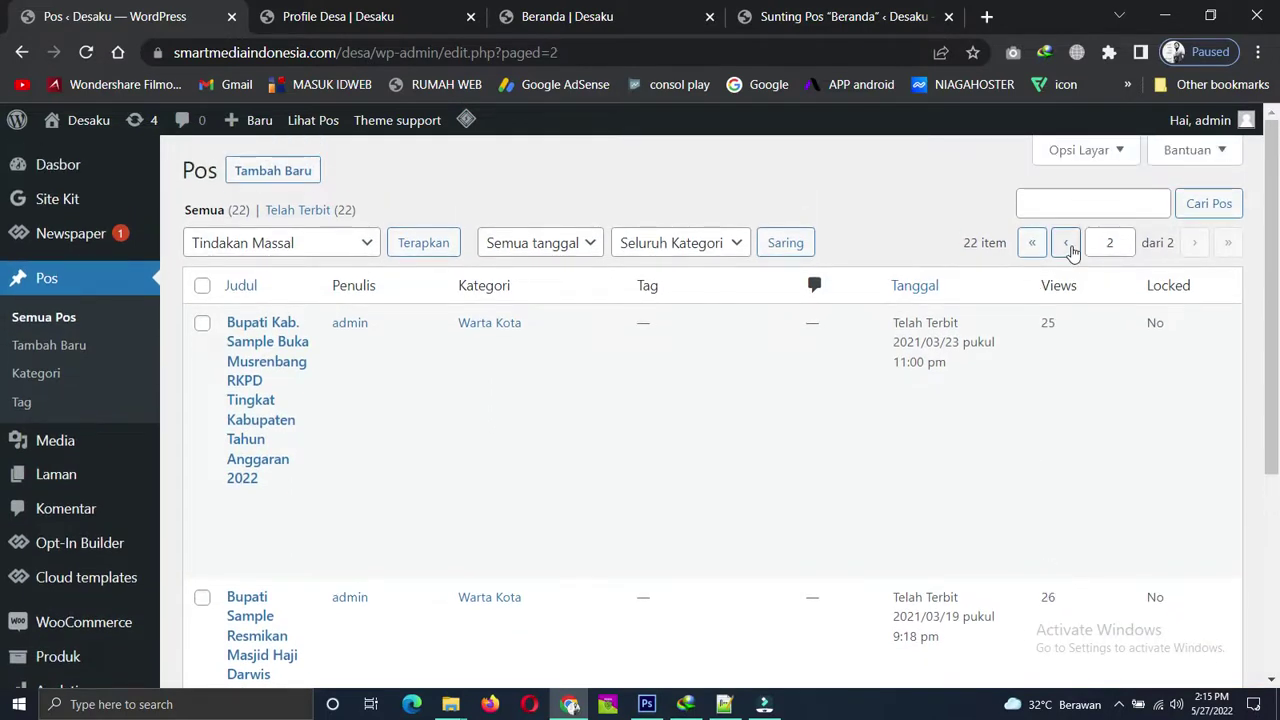
pyautogui.click(1065, 243)
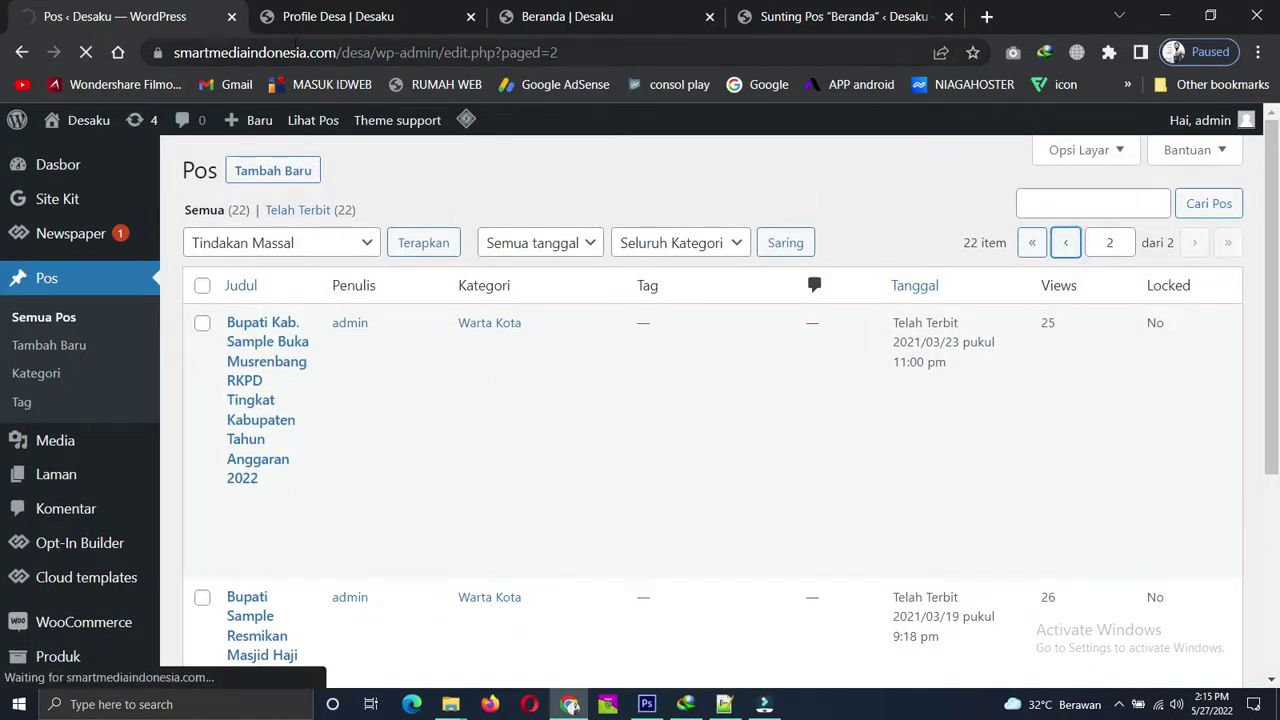
pyautogui.click(545, 15)
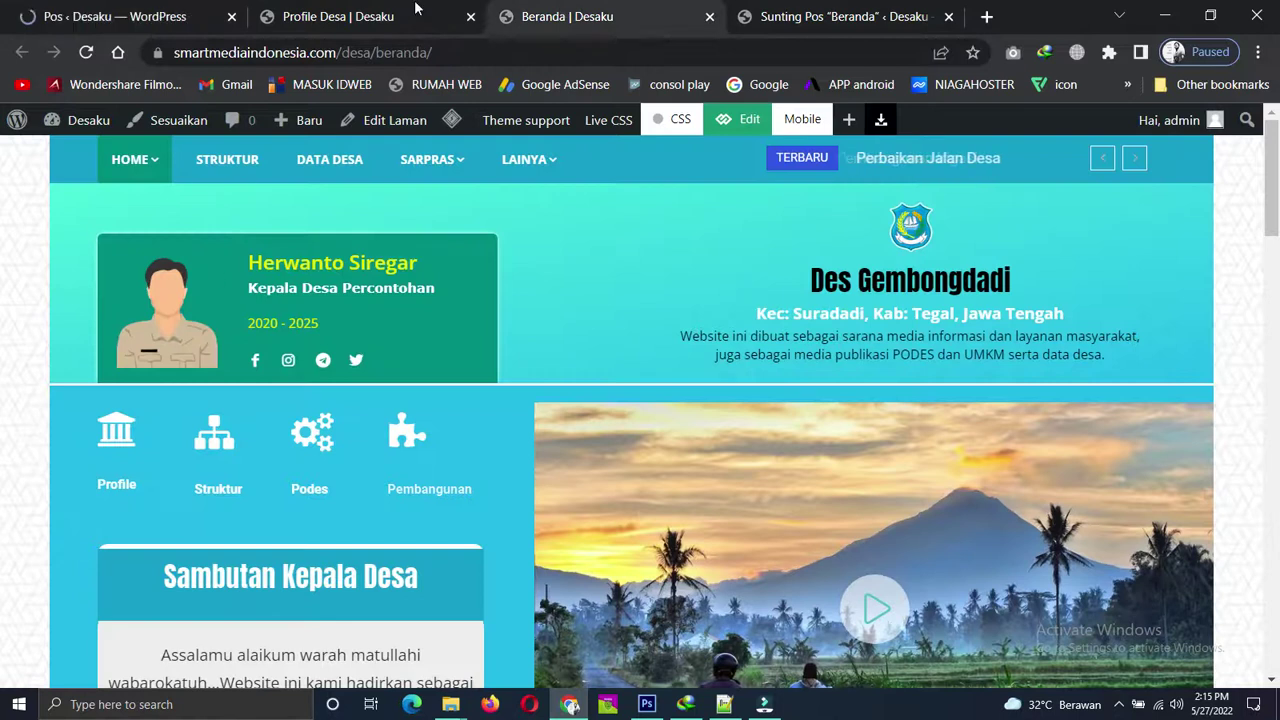
# Select the mountain video image column and scroll its Css tab to the Background image setting.
pyautogui.click(810, 16)
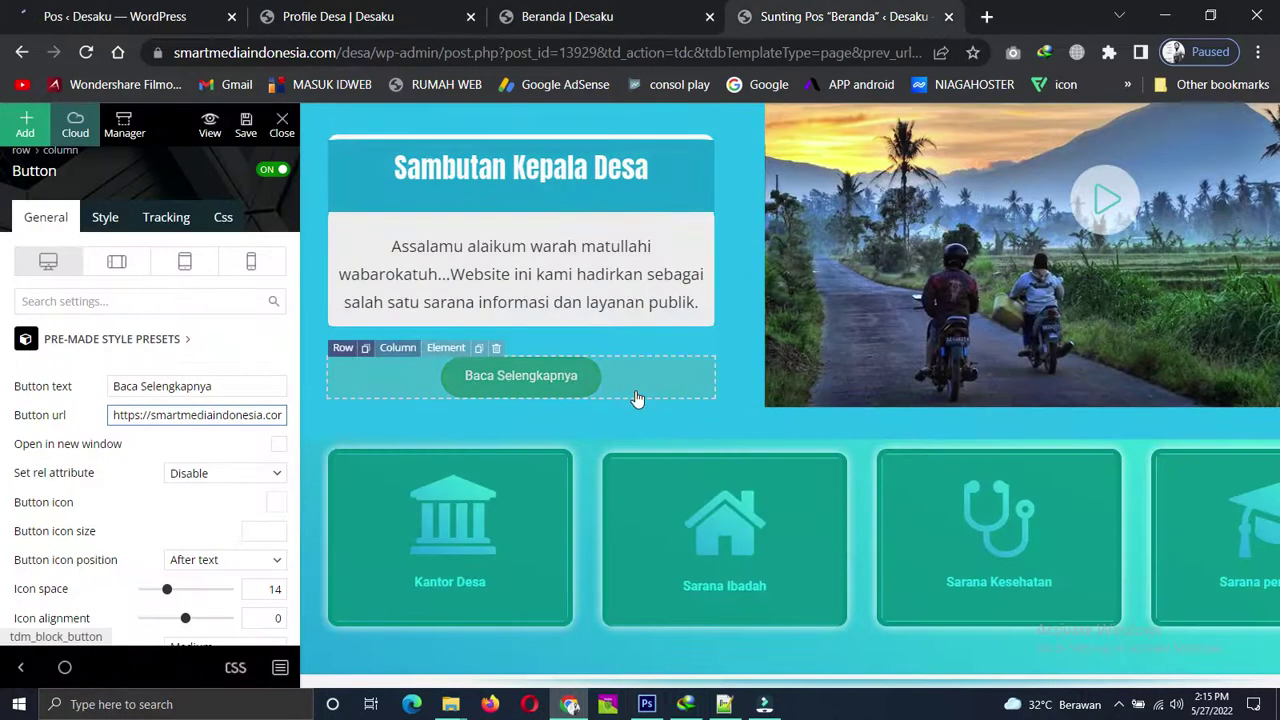
pyautogui.scroll(-3, 637, 398)
pyautogui.scroll(4, 866, 331)
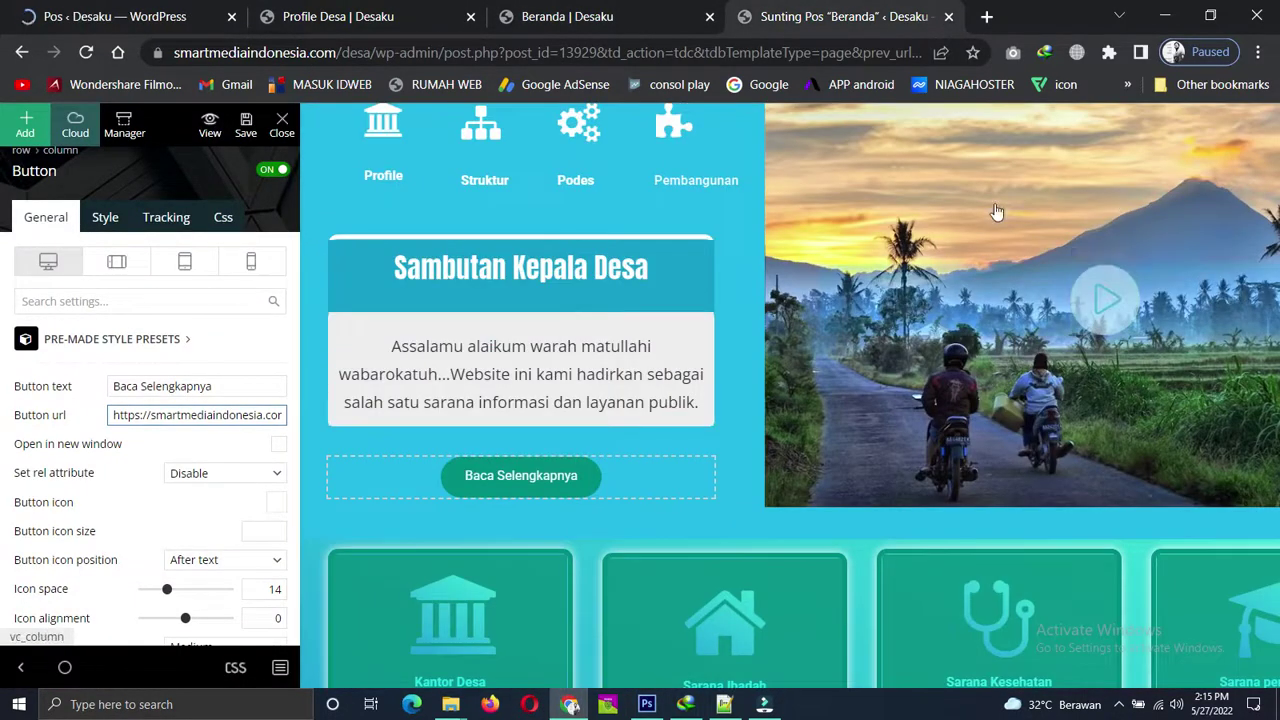
pyautogui.scroll(1, 997, 212)
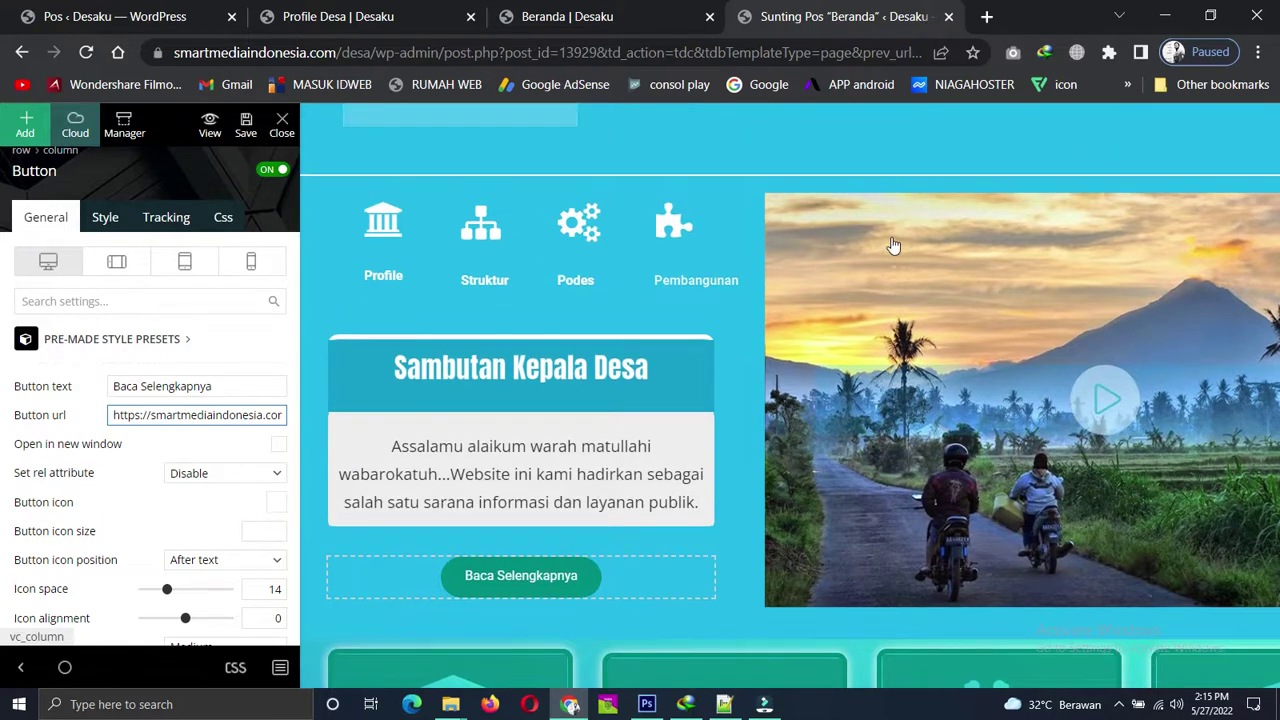
pyautogui.click(893, 245)
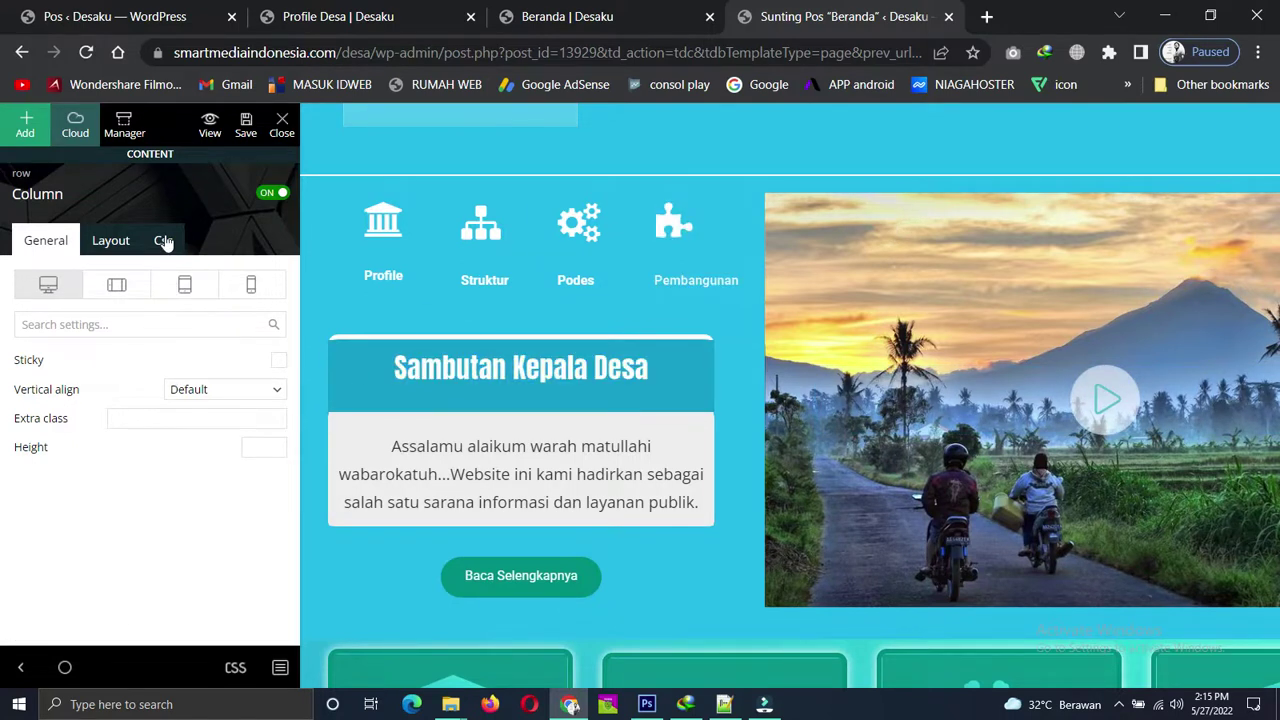
pyautogui.click(164, 243)
pyautogui.scroll(-5, 226, 402)
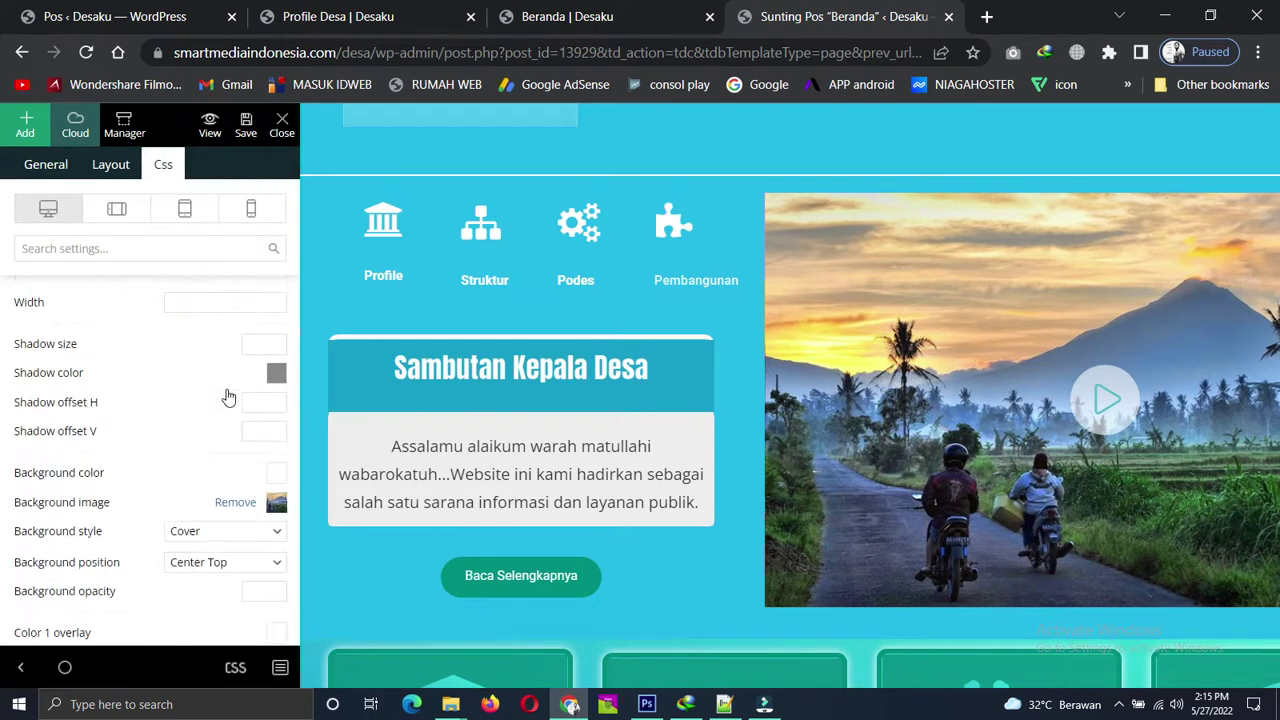
pyautogui.scroll(-2, 228, 398)
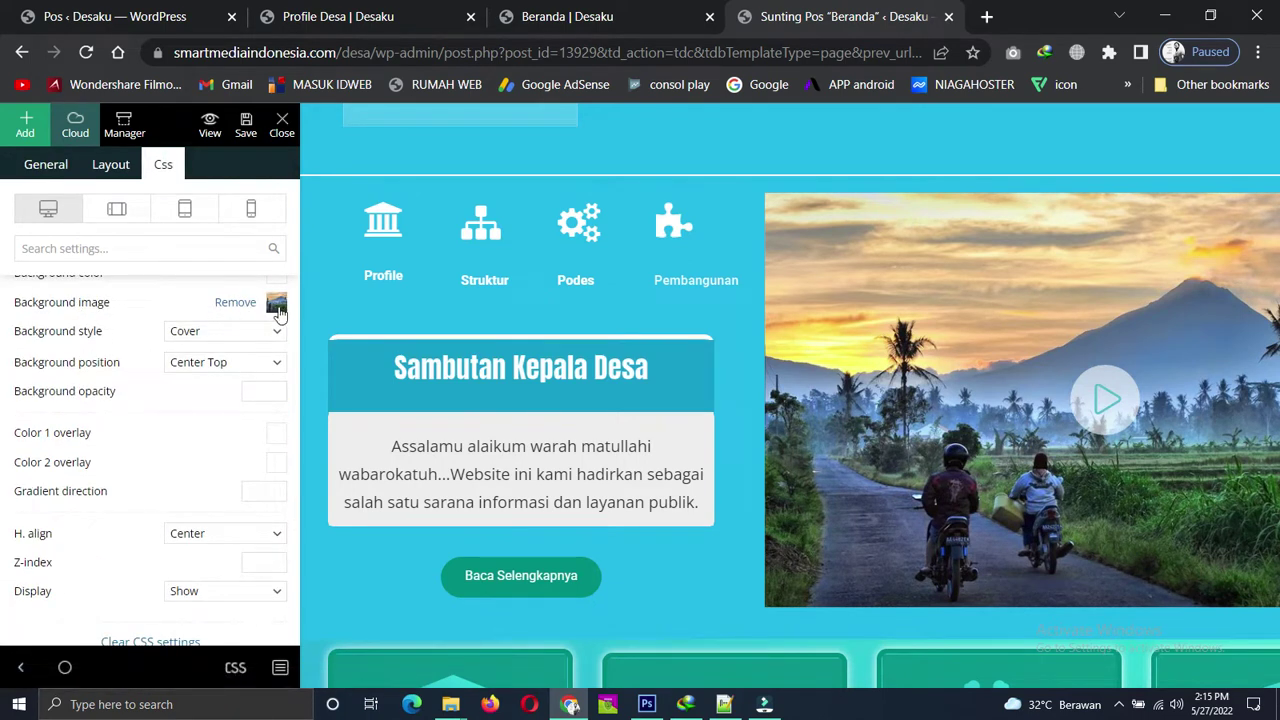
# Set the column's background image to the sunset pier photo from the media library.
pyautogui.click(276, 305)
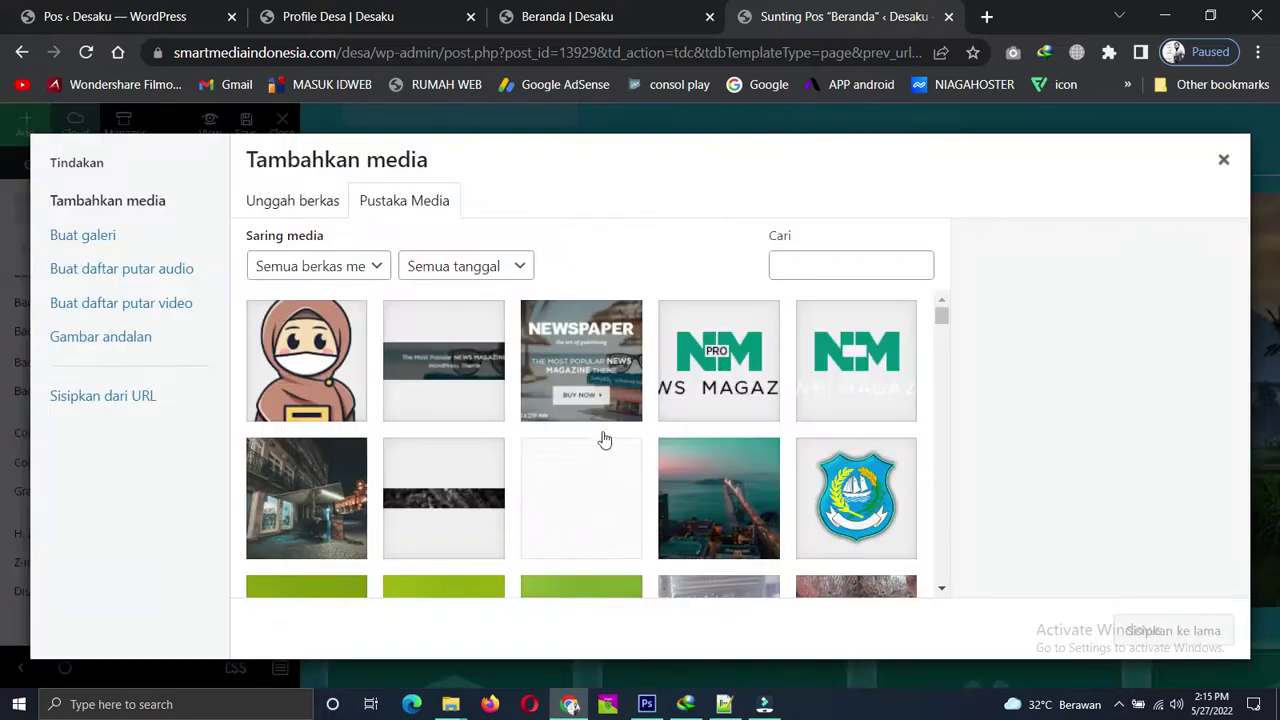
pyautogui.scroll(-2, 419, 426)
pyautogui.scroll(-2, 694, 487)
pyautogui.scroll(4, 694, 487)
pyautogui.click(724, 508)
pyautogui.click(1218, 630)
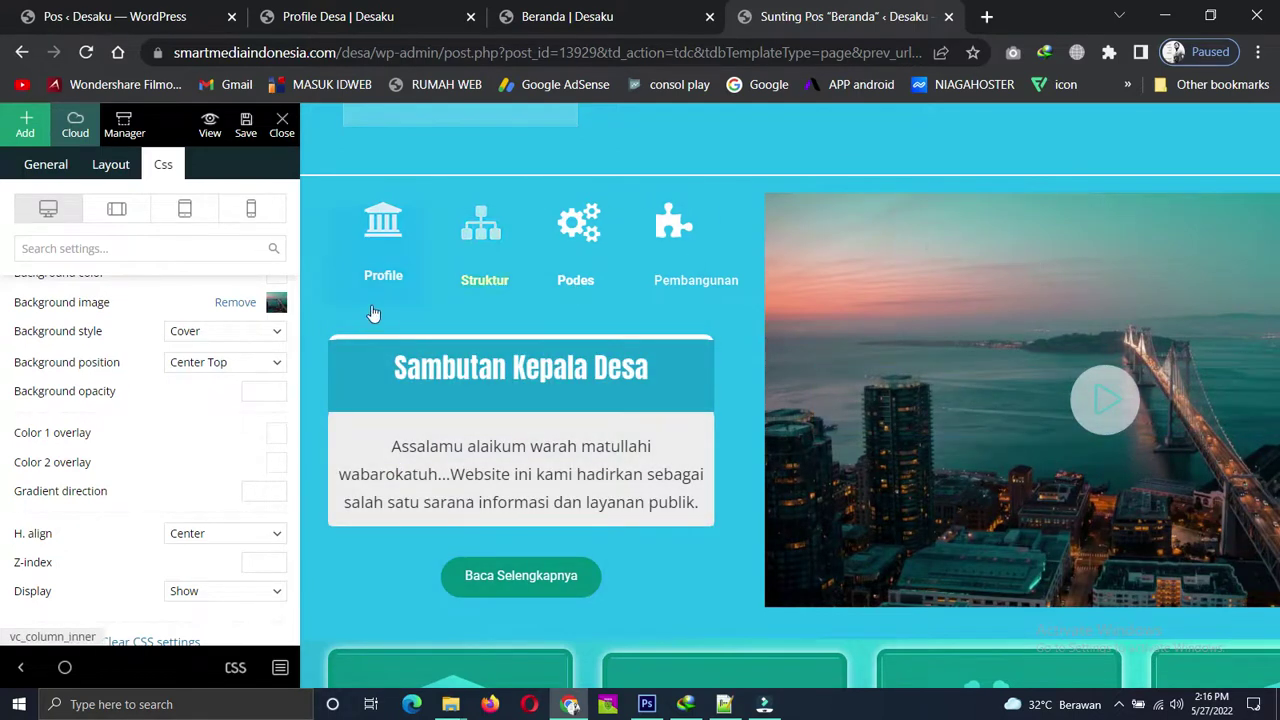
# Browse the media library again without changes, then view the live Beranda homepage.
pyautogui.click(278, 303)
pyautogui.scroll(-10, 771, 414)
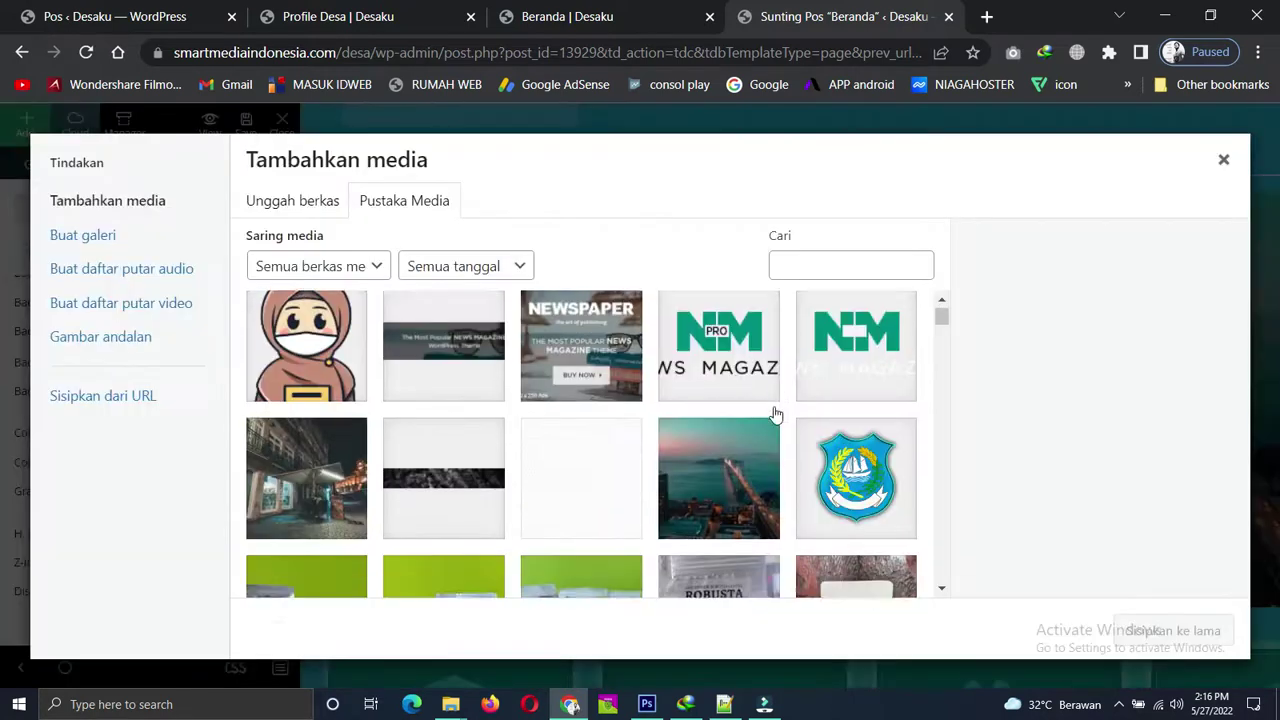
pyautogui.scroll(-15, 777, 412)
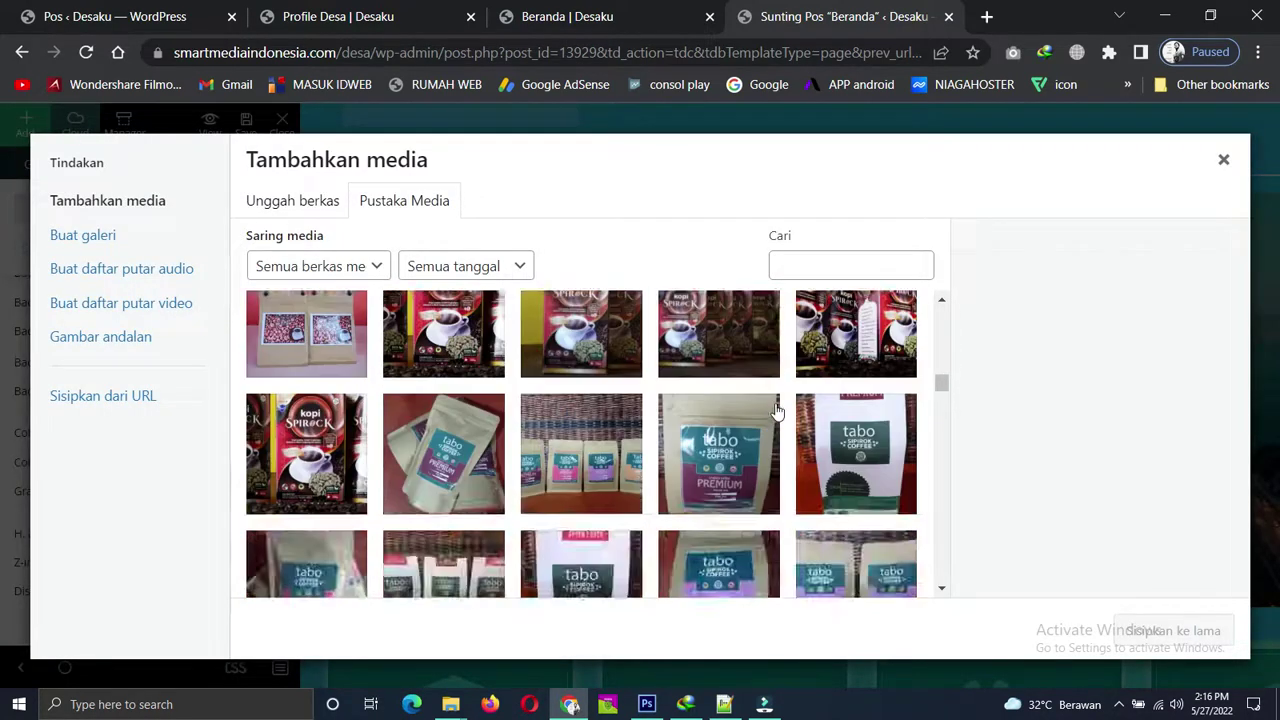
pyautogui.scroll(-15, 777, 412)
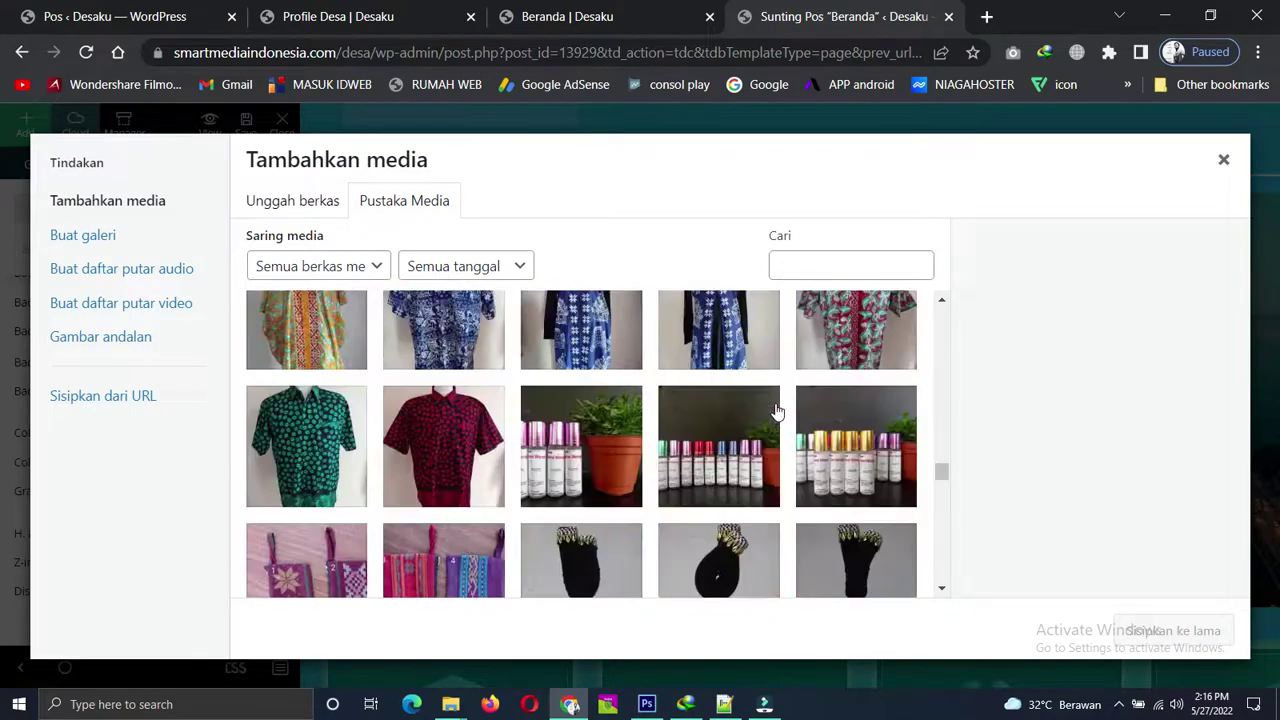
pyautogui.scroll(-15, 777, 412)
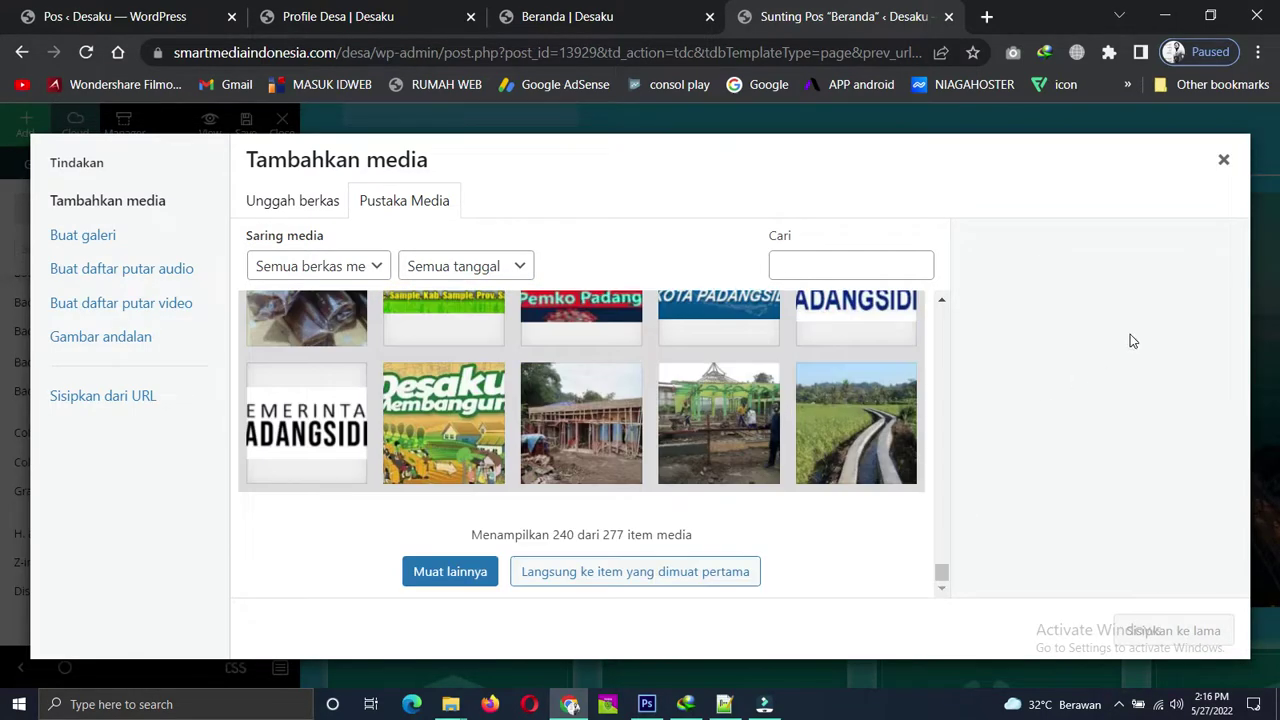
pyautogui.click(1224, 162)
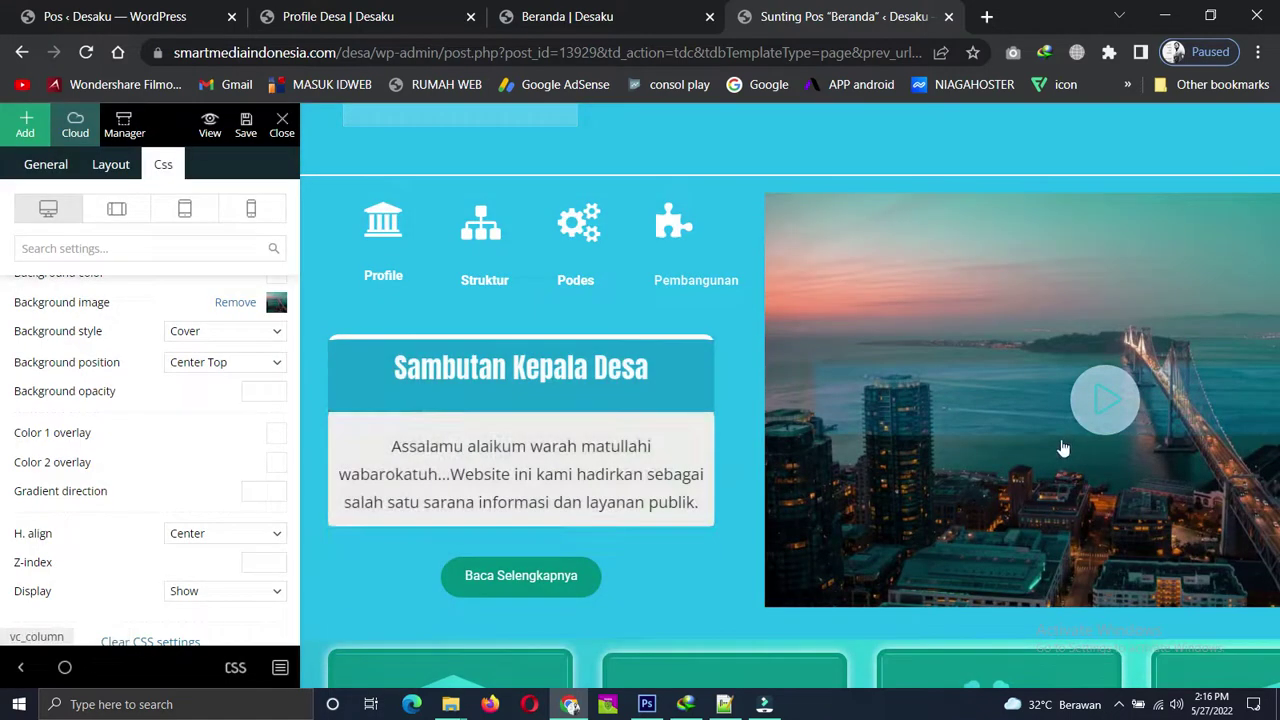
pyautogui.moveTo(1105, 403)
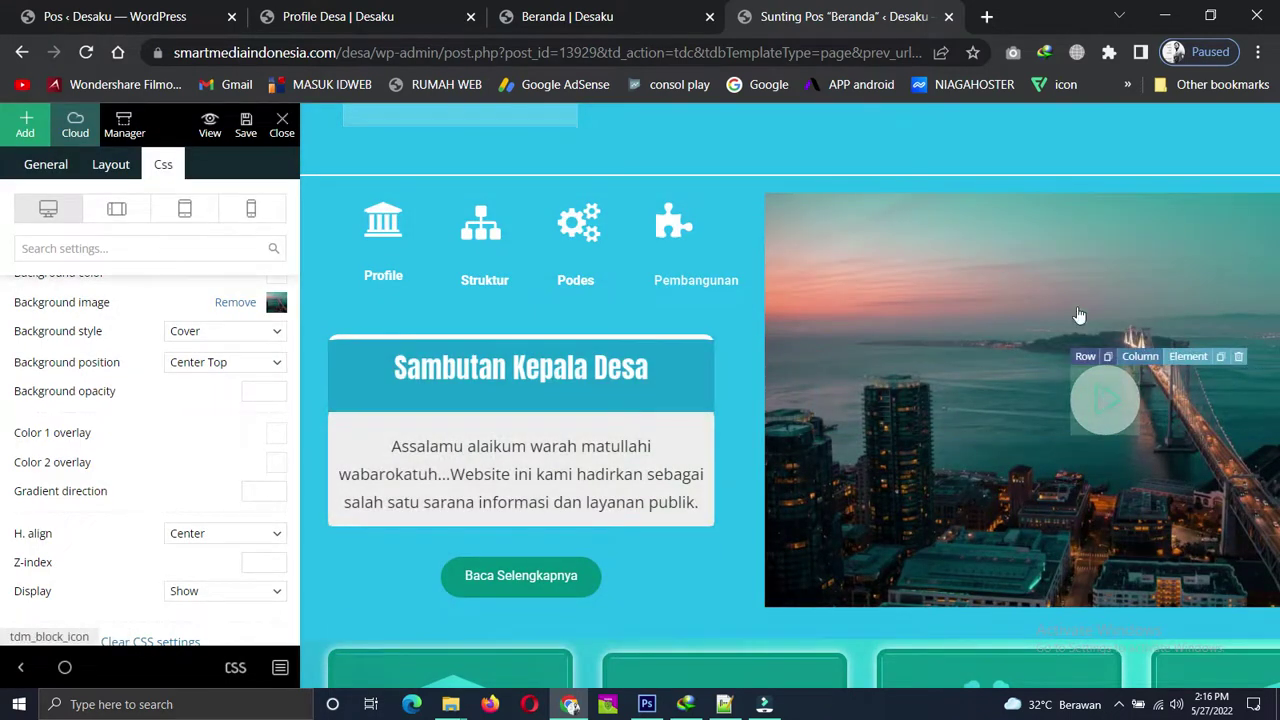
pyautogui.click(567, 16)
# Play and pause the village profile video in its lightbox, close it, and return to the editor.
pyautogui.scroll(-1, 937, 425)
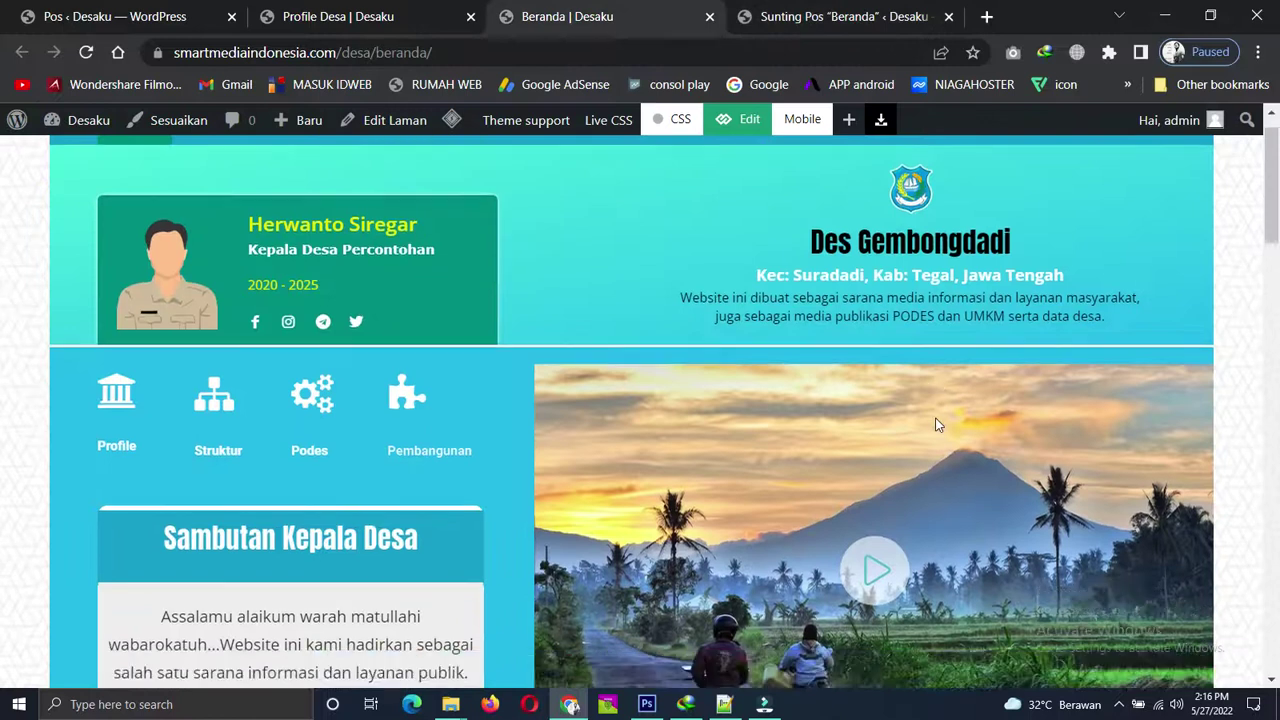
pyautogui.scroll(-2, 937, 425)
pyautogui.click(871, 413)
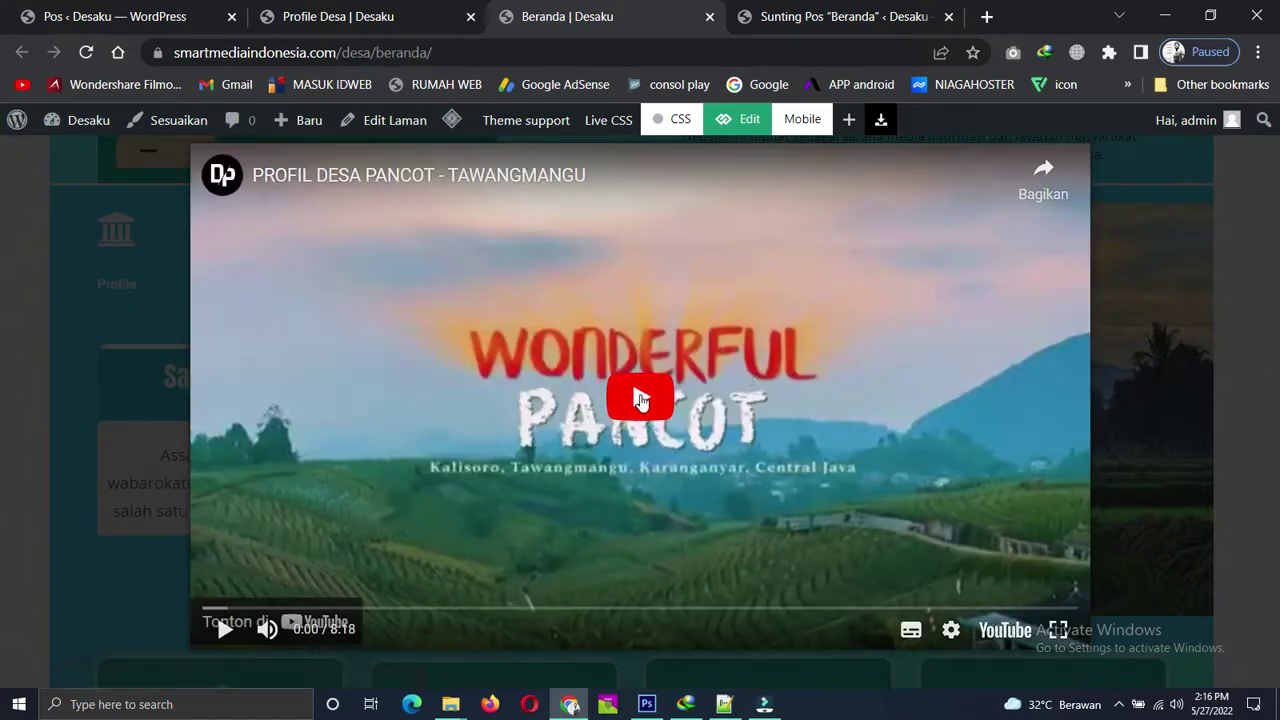
pyautogui.click(641, 400)
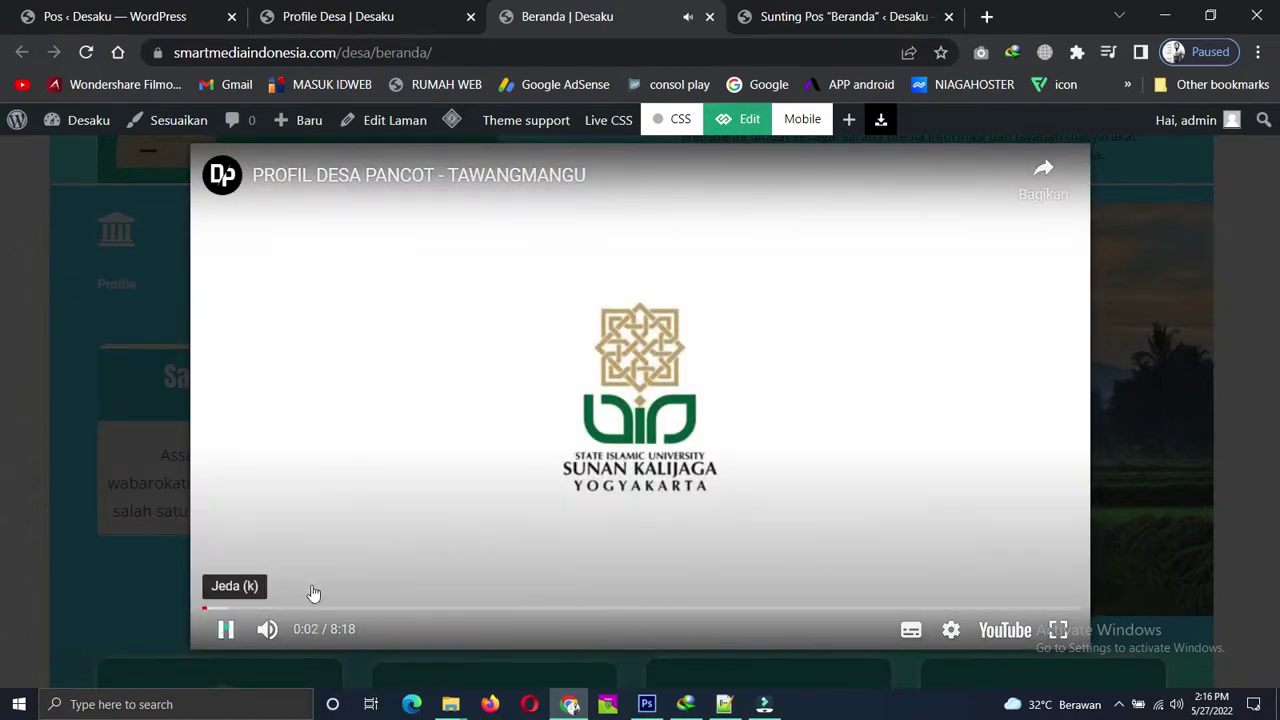
pyautogui.click(313, 593)
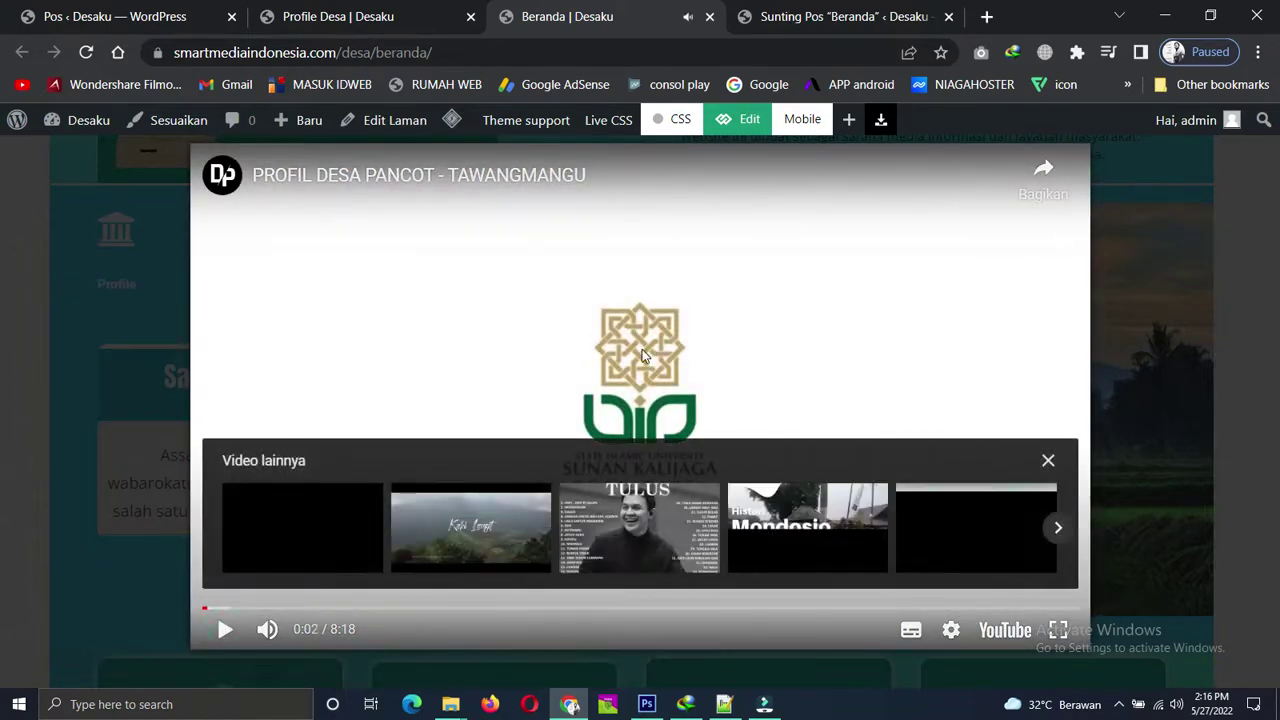
pyautogui.click(1240, 282)
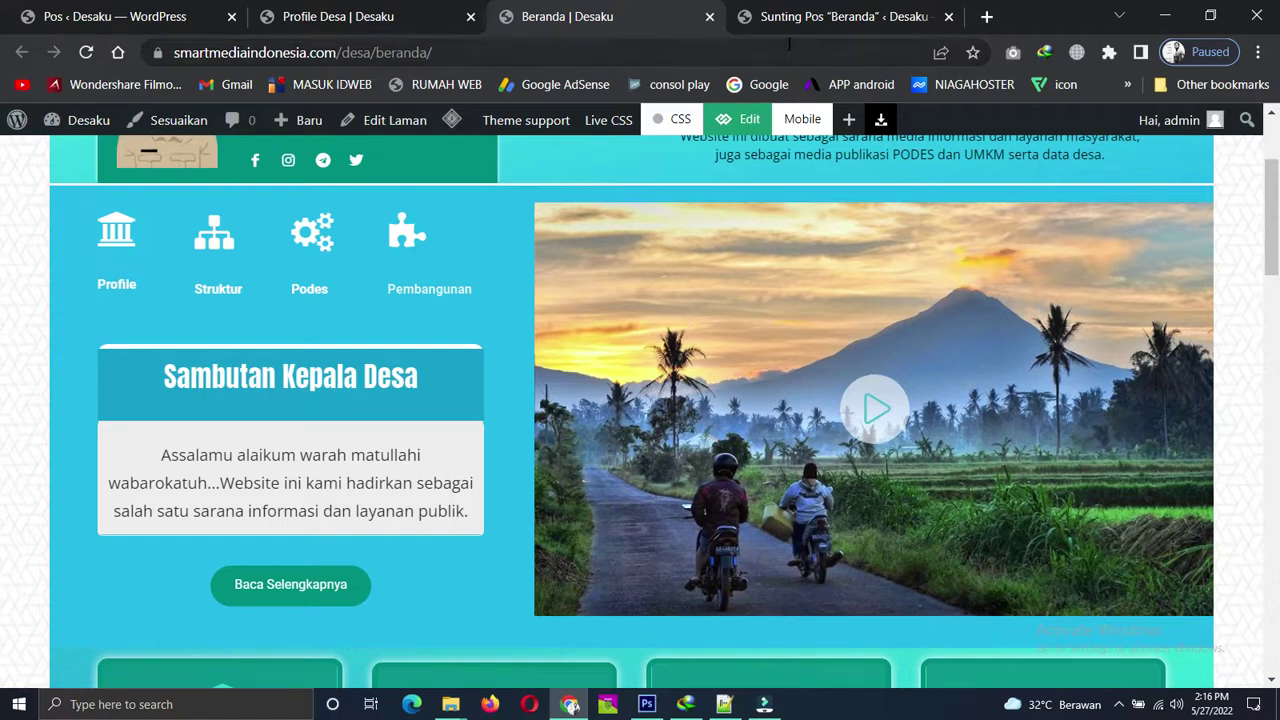
pyautogui.click(830, 16)
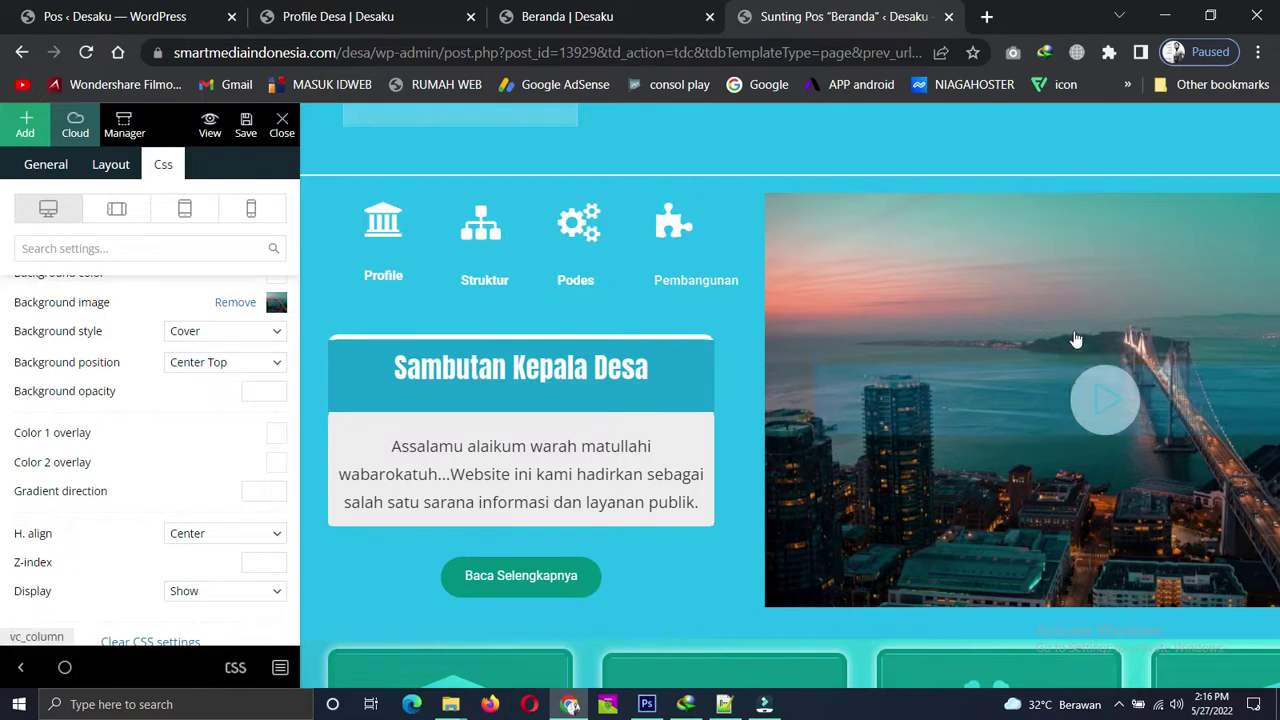
# Select the play icon over the city photo and focus its General tab Video popup field.
pyautogui.click(1106, 404)
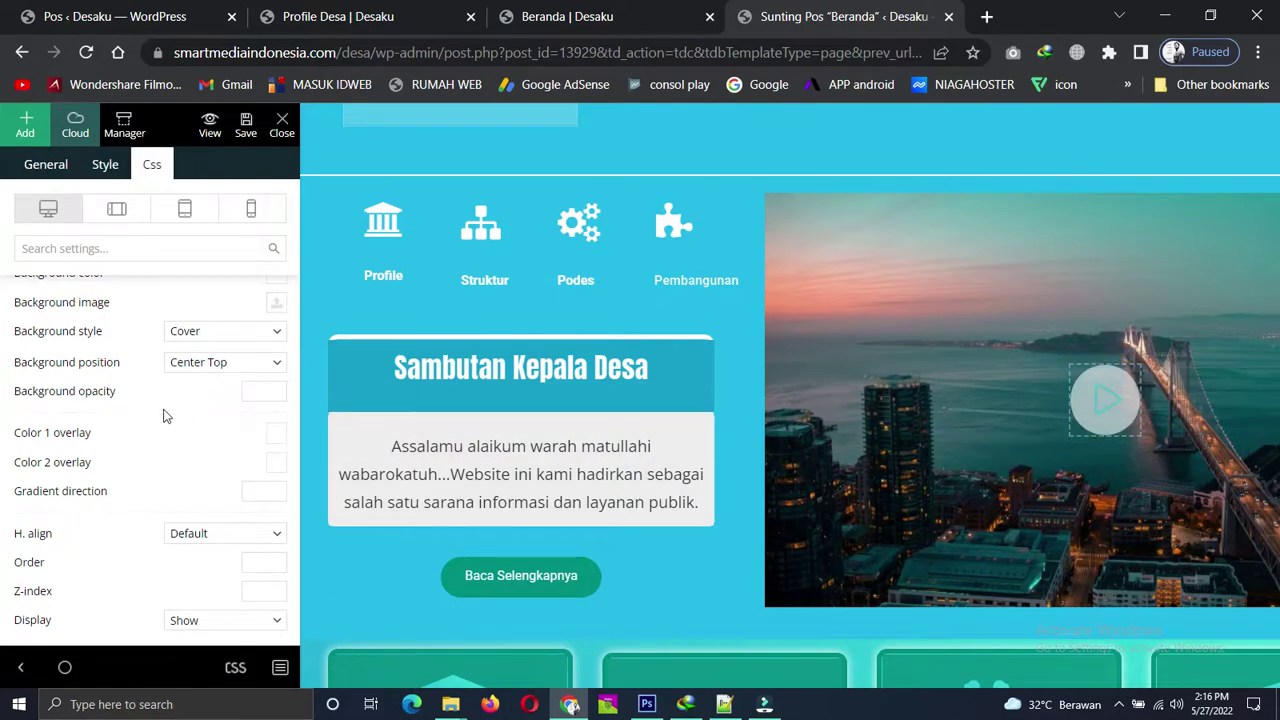
pyautogui.scroll(3, 113, 350)
pyautogui.click(46, 164)
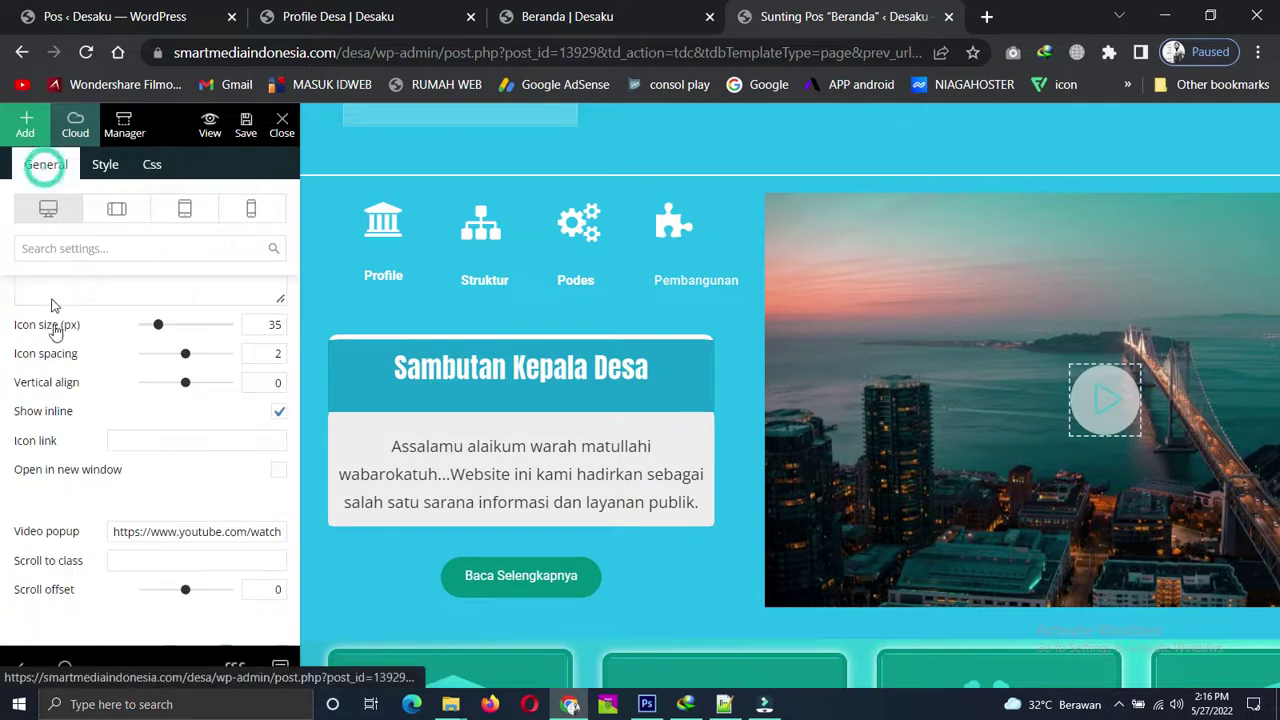
pyautogui.scroll(-3, 127, 487)
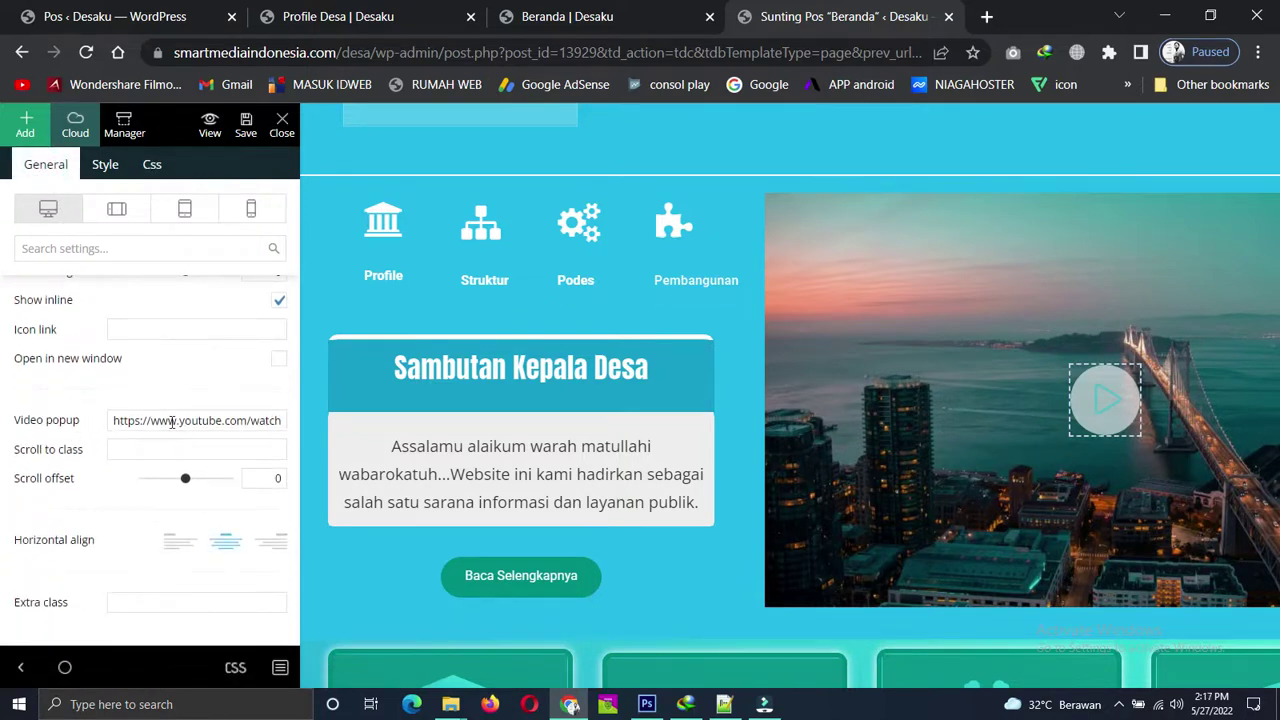
pyautogui.click(172, 421)
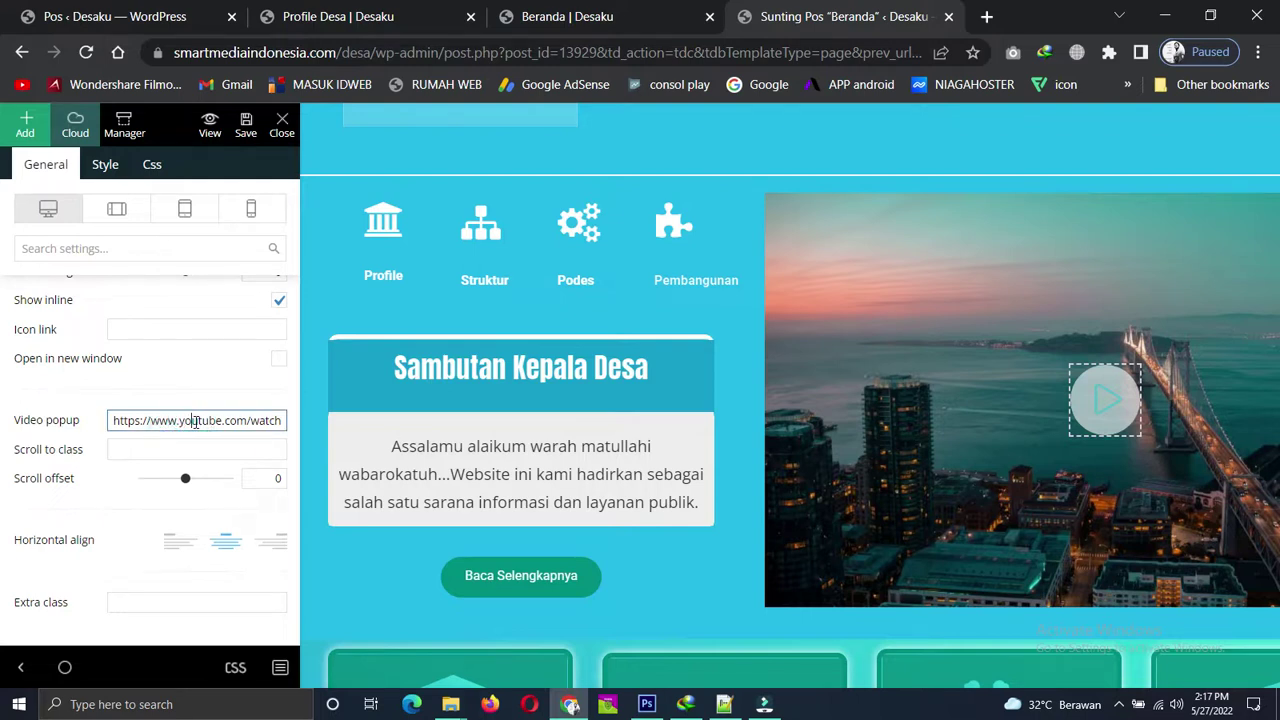
# In a new tab, search YouTube for jalurdua.com, correcting the 'jaurdua.com' typo.
pyautogui.click(985, 17)
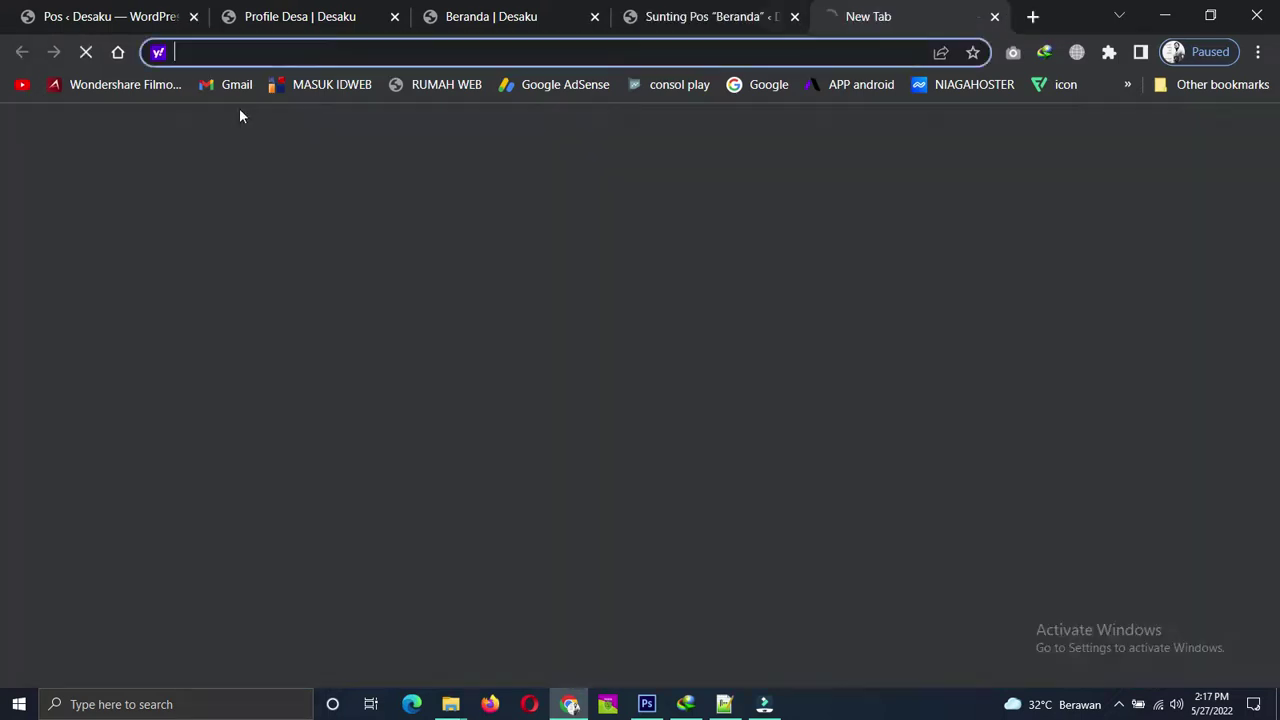
pyautogui.click(22, 84)
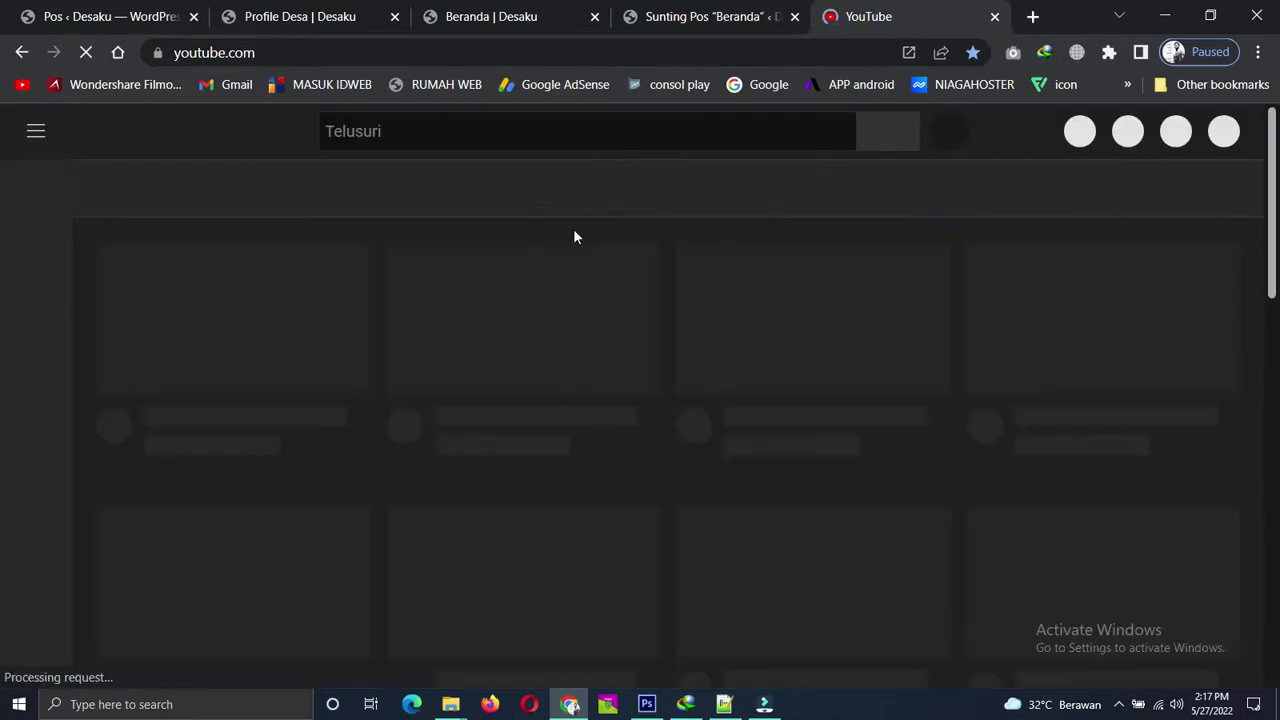
pyautogui.click(429, 131)
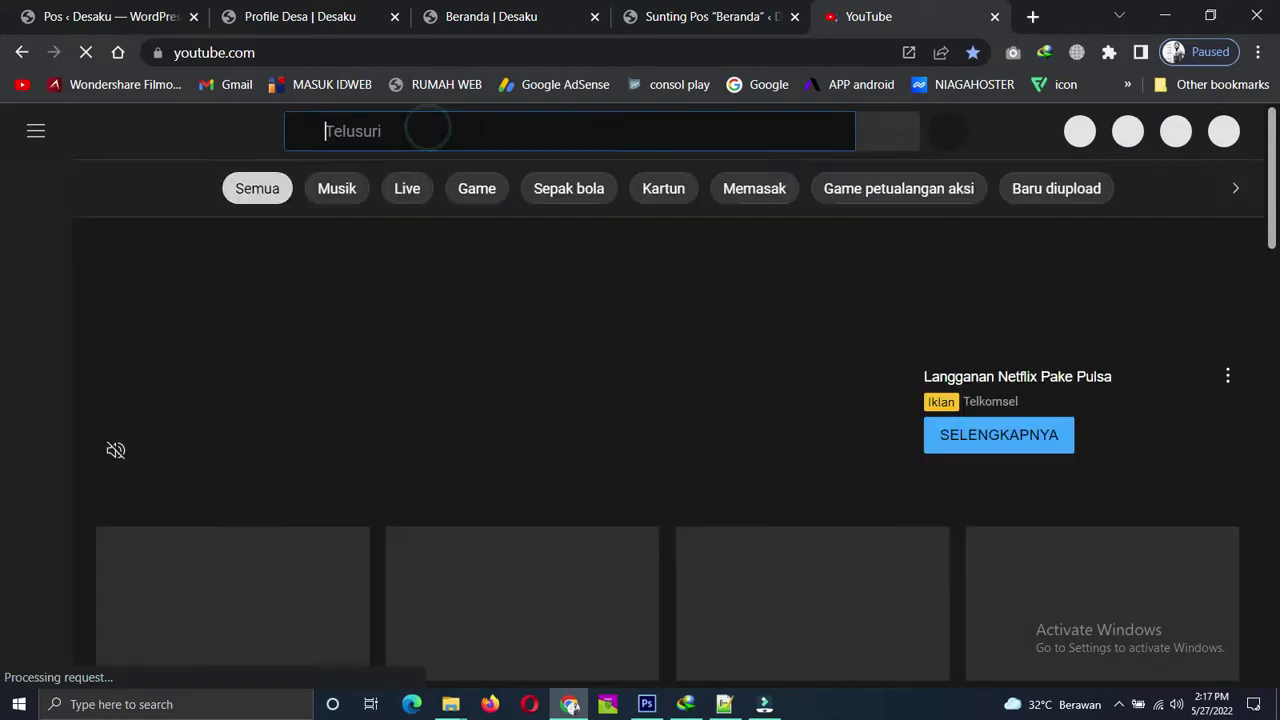
pyautogui.write('jaurdua')
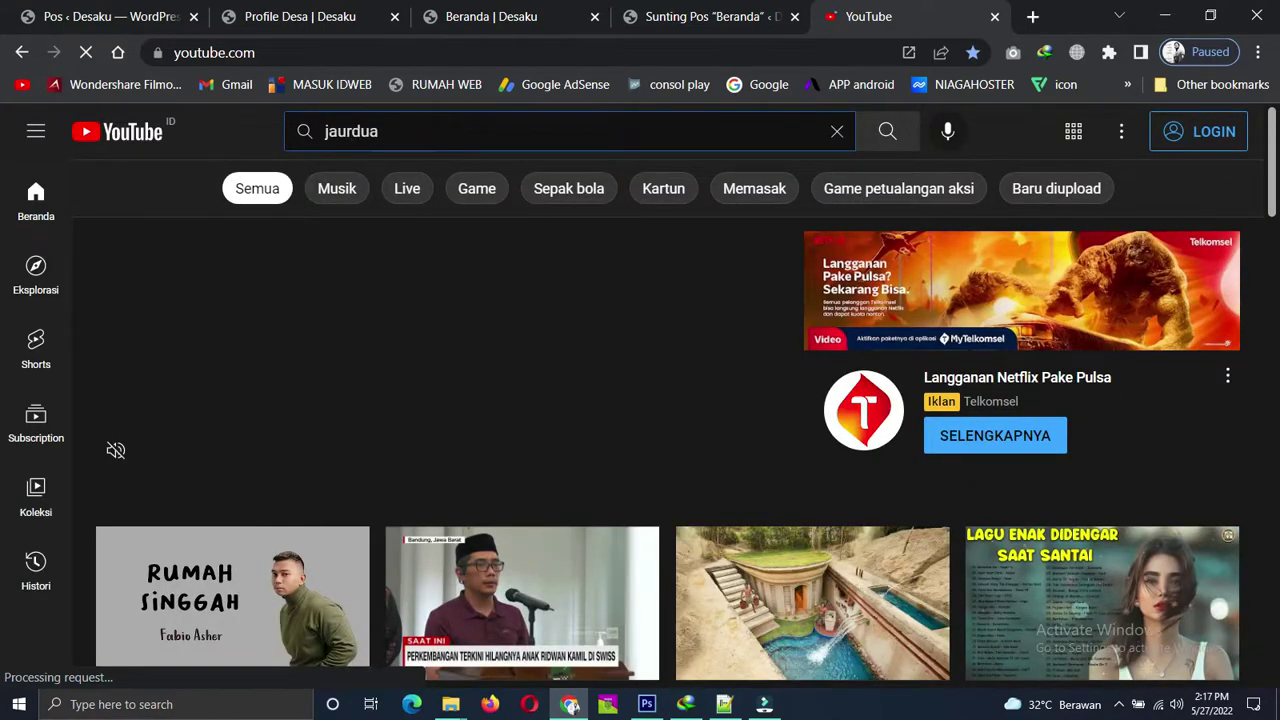
pyautogui.write('.com')
pyautogui.press('Return')
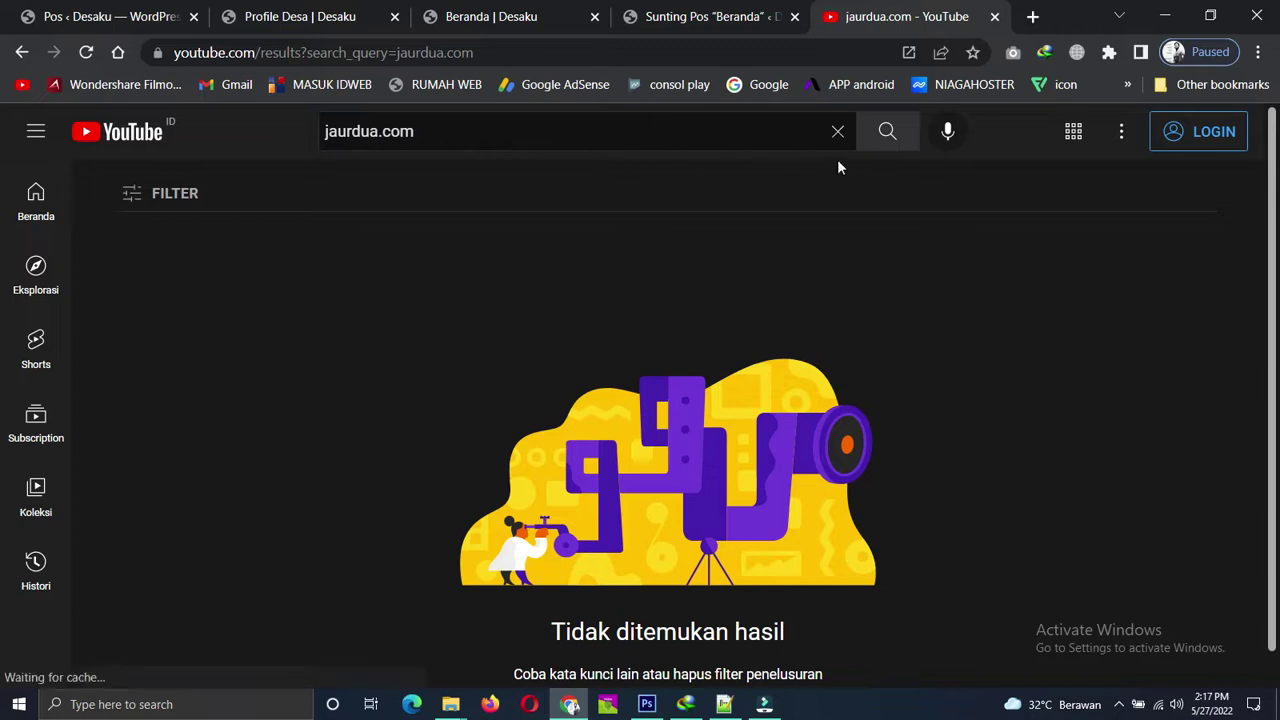
pyautogui.click(883, 138)
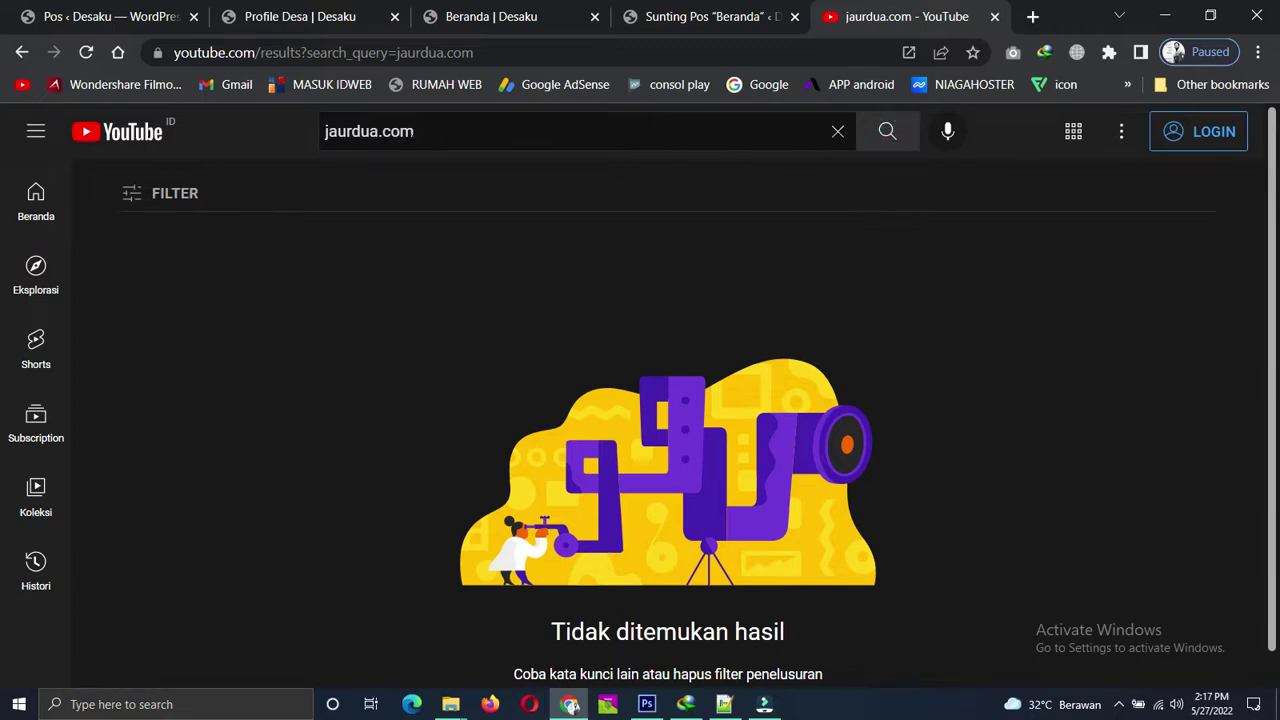
pyautogui.click(340, 131)
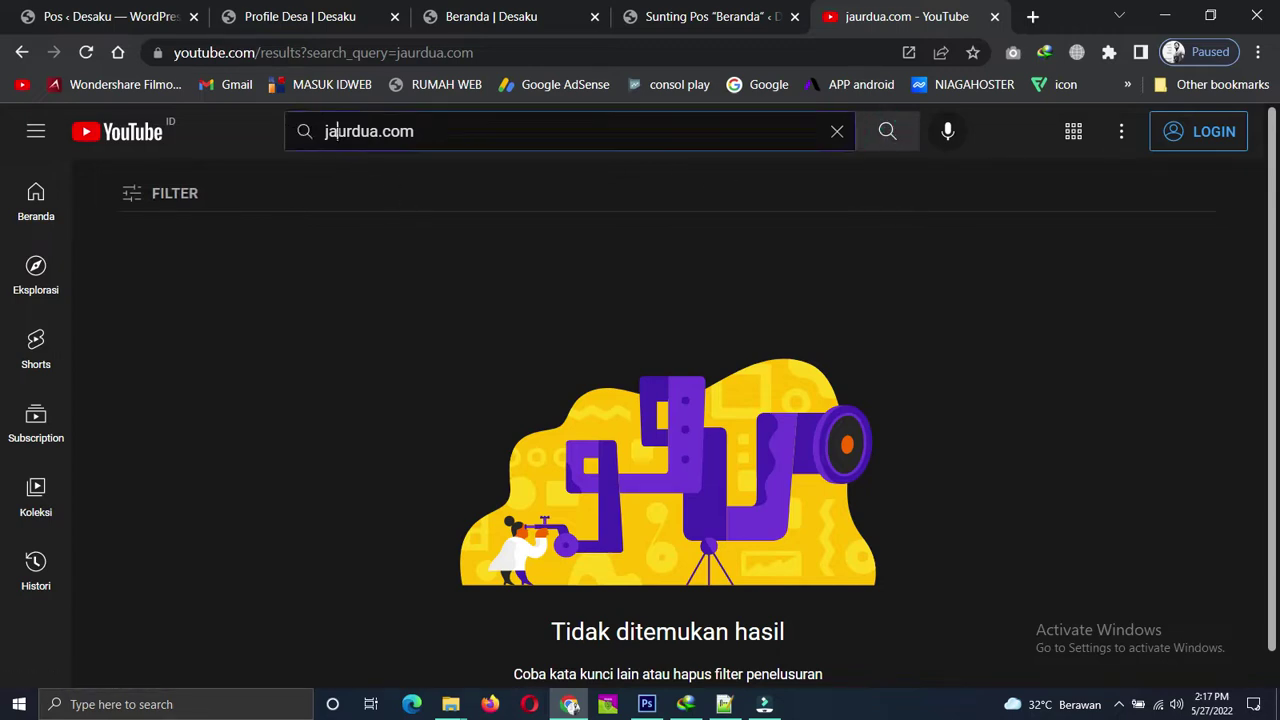
pyautogui.write('l')
pyautogui.press('Return')
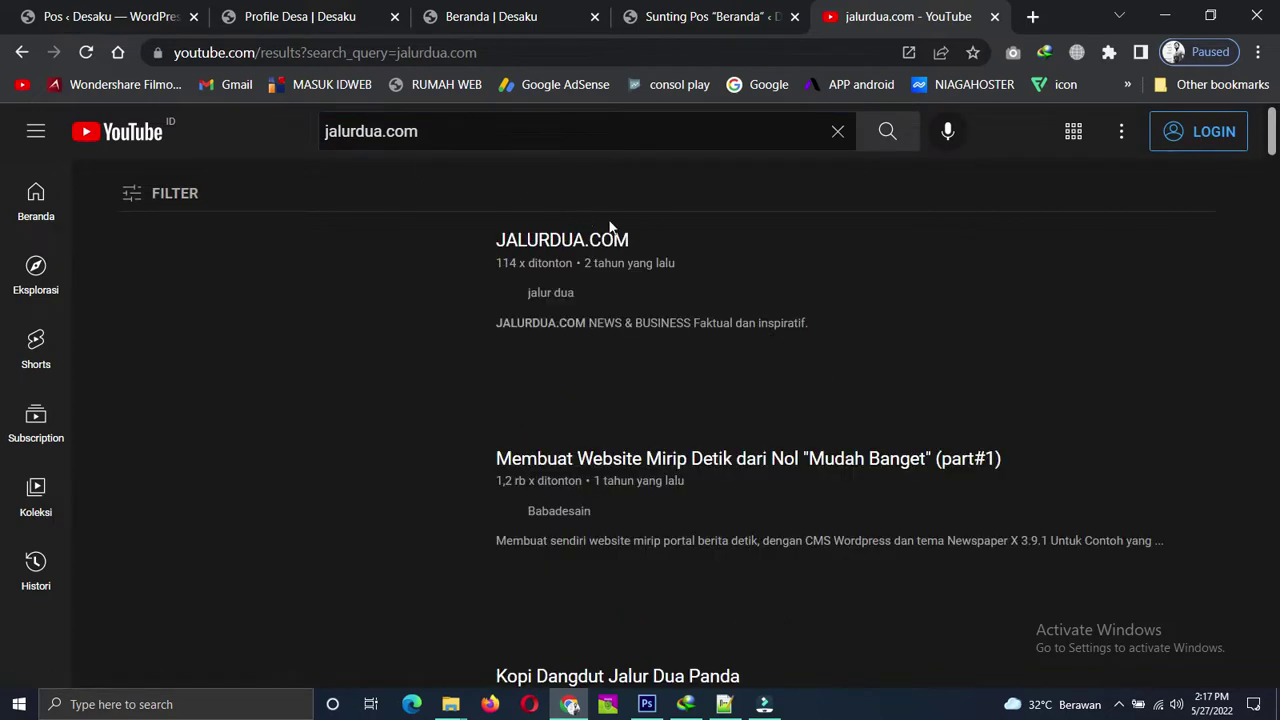
# Open the jalur dua channel in a new tab, pause its featured video, and list its uploaded videos.
pyautogui.rightClick(506, 296)
pyautogui.click(552, 310)
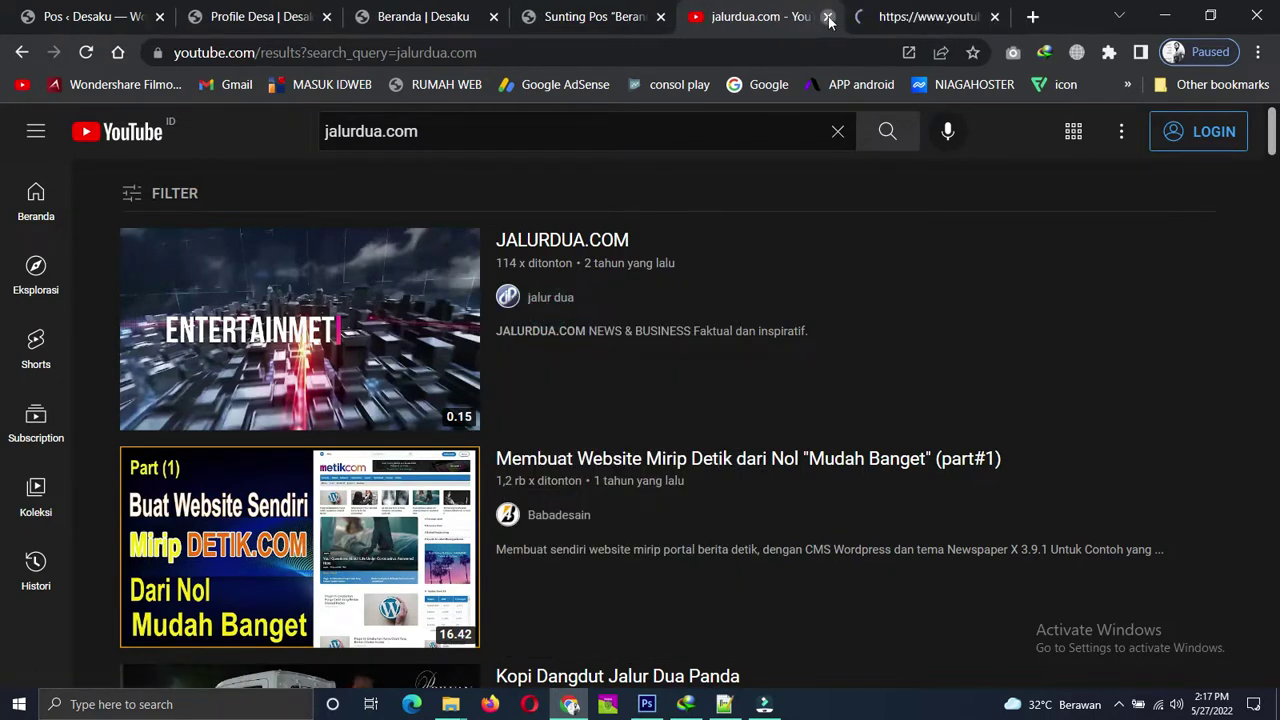
pyautogui.click(828, 17)
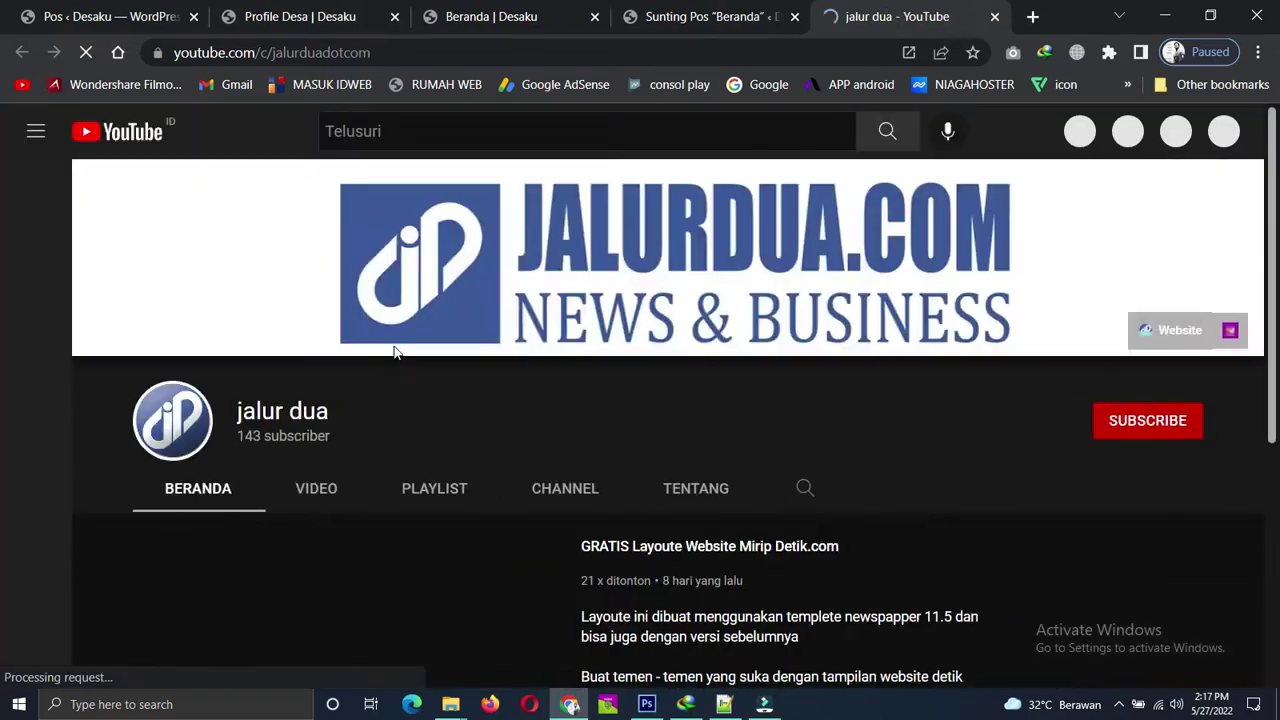
pyautogui.scroll(-3, 400, 350)
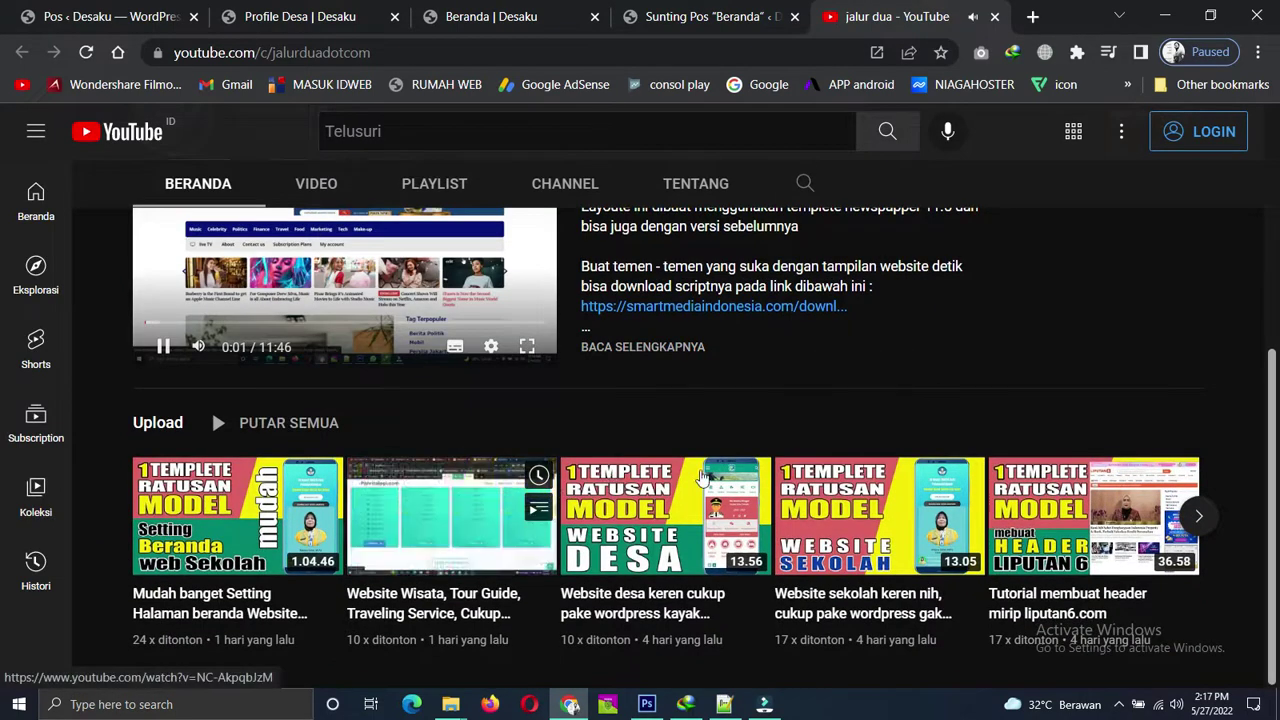
pyautogui.click(170, 347)
pyautogui.moveTo(985, 508)
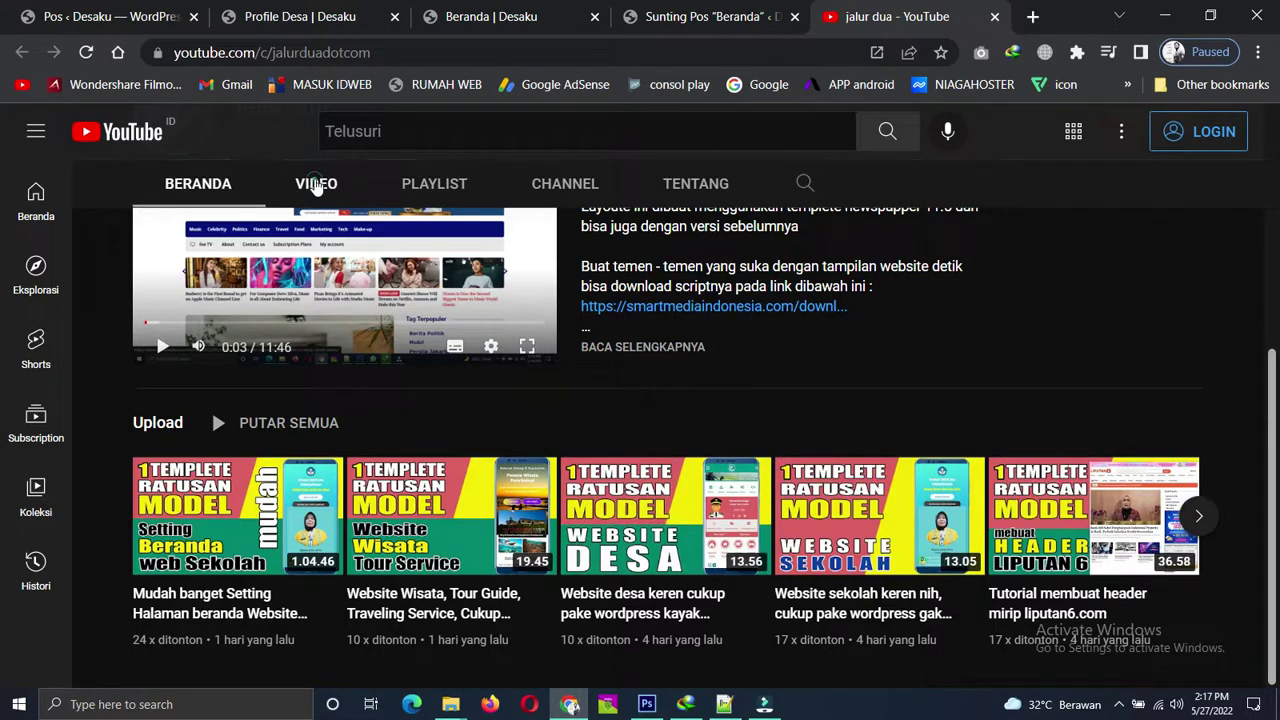
pyautogui.click(316, 184)
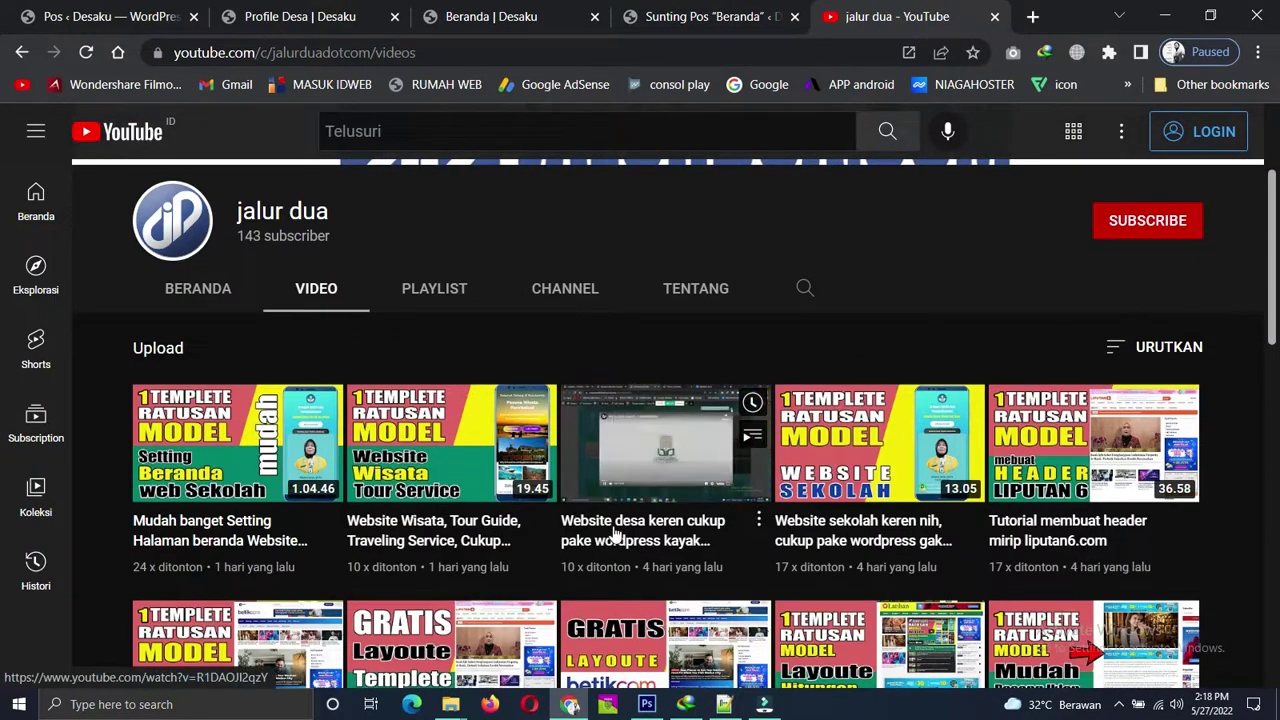
# Open the 'Website desa keren' video in a new tab, copy its URL, and close it.
pyautogui.rightClick(617, 528)
pyautogui.click(681, 319)
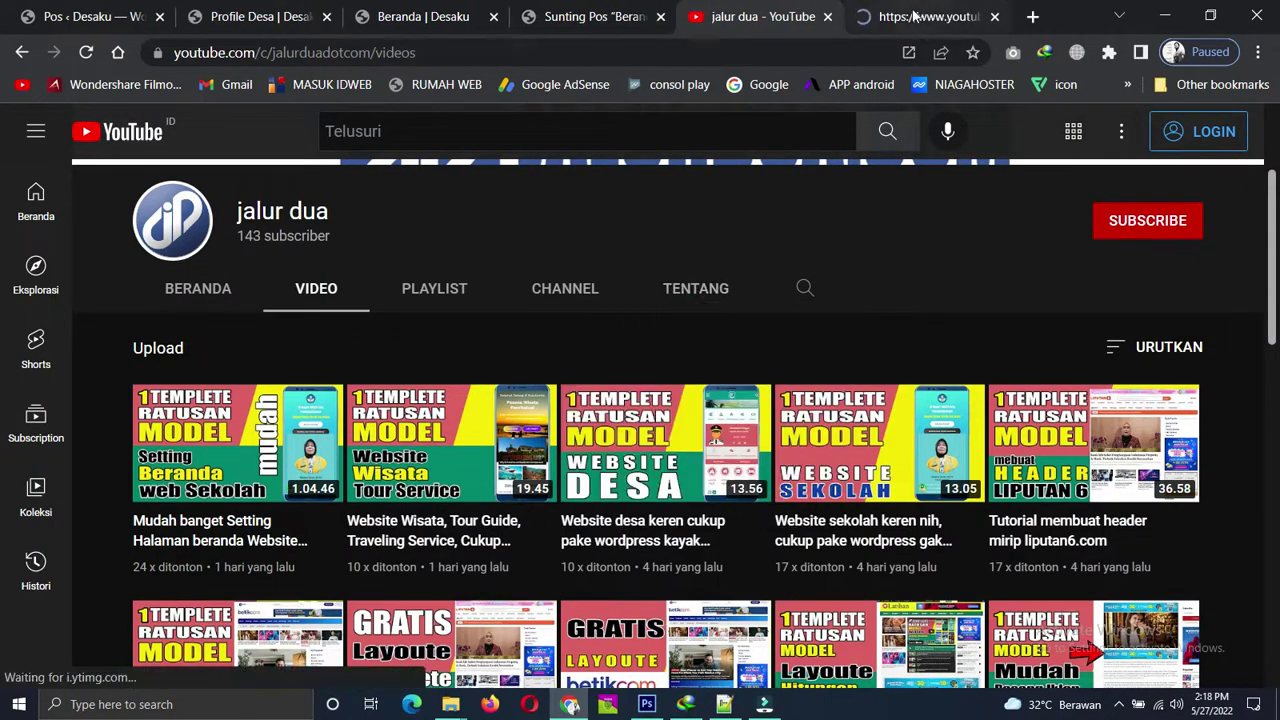
pyautogui.click(905, 16)
pyautogui.click(365, 57)
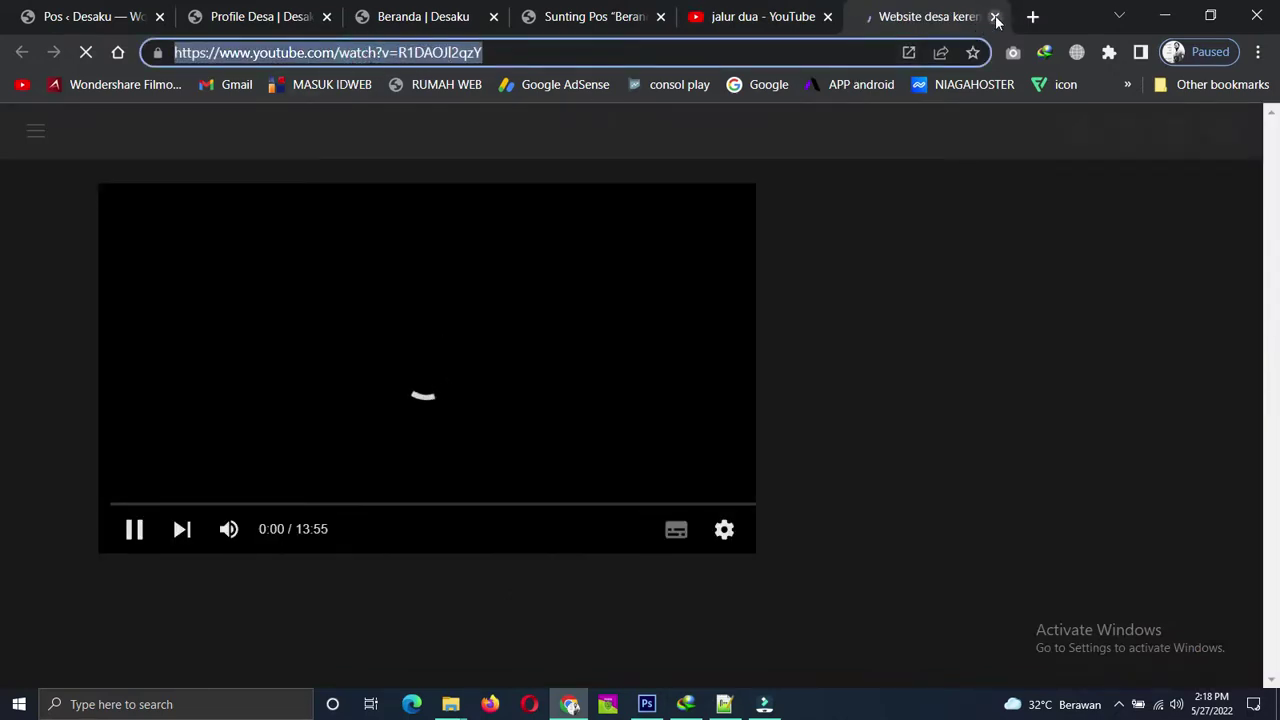
pyautogui.hotkey('ctrl', 'w')
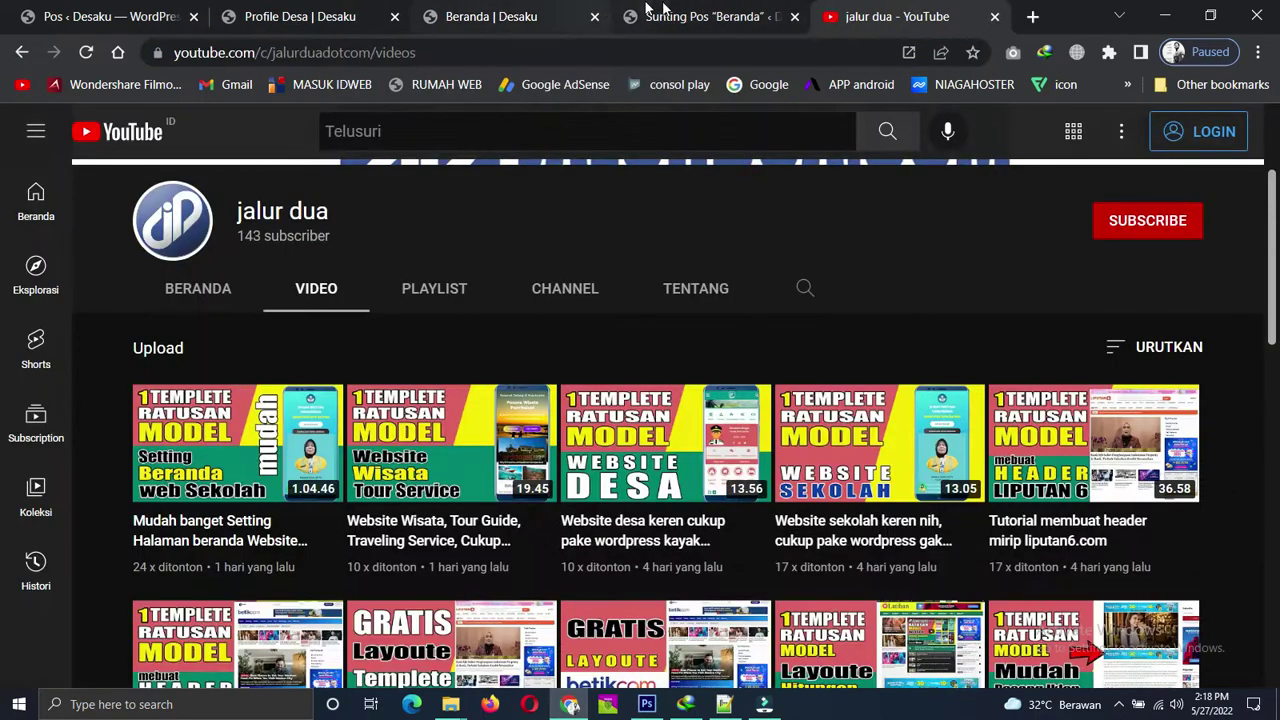
# Replace the Video popup link with the copied YouTube URL, save, and reload the live Beranda page.
pyautogui.click(660, 10)
pyautogui.tripleClick(190, 420)
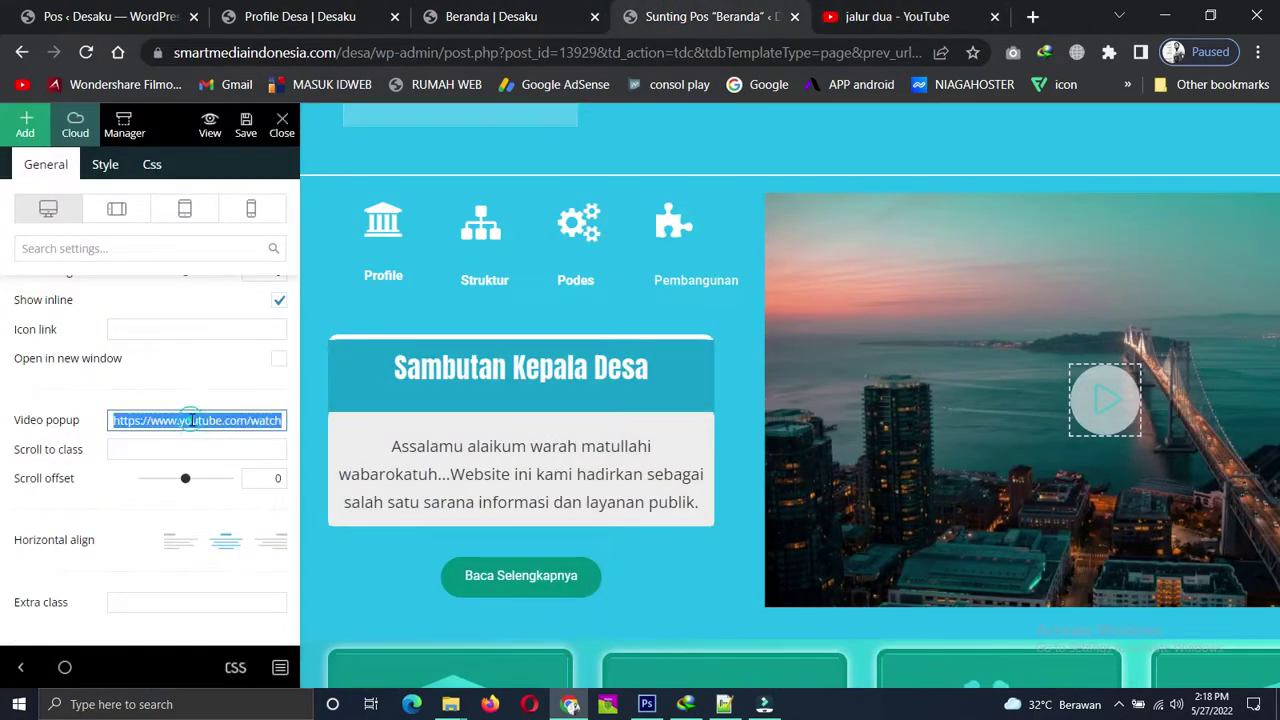
pyautogui.hotkey('ctrl', 'v')
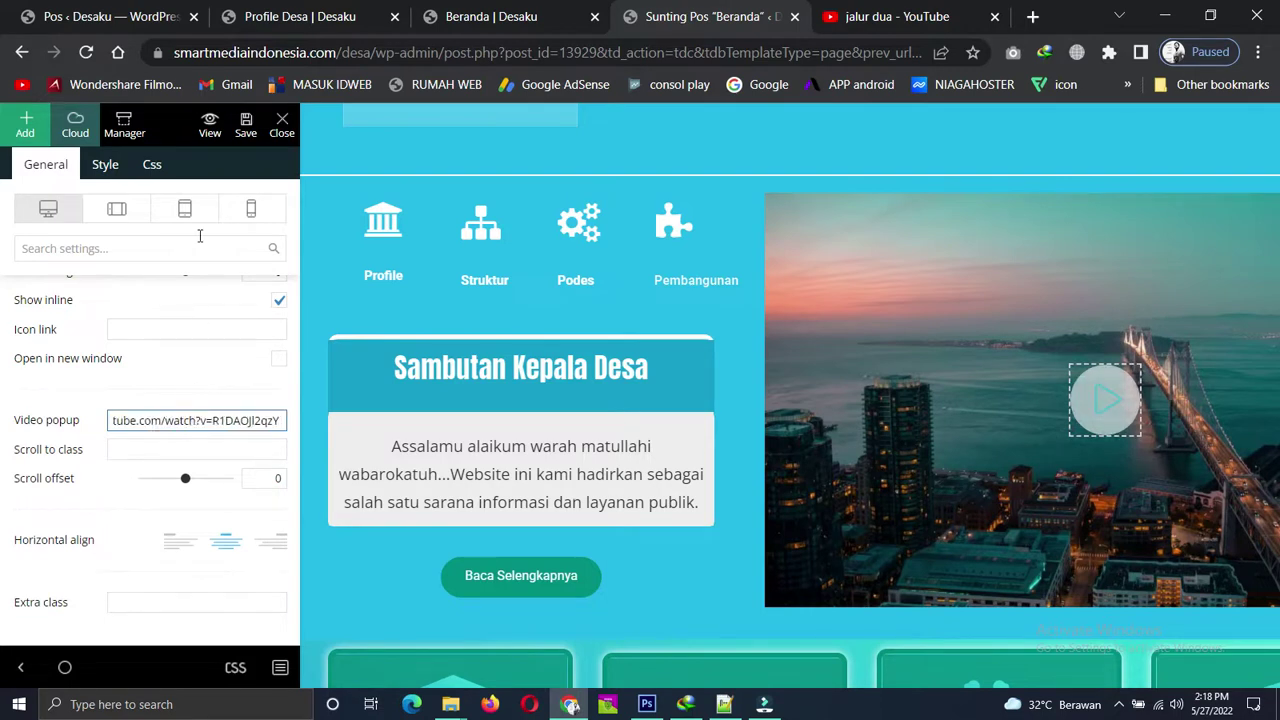
pyautogui.click(245, 125)
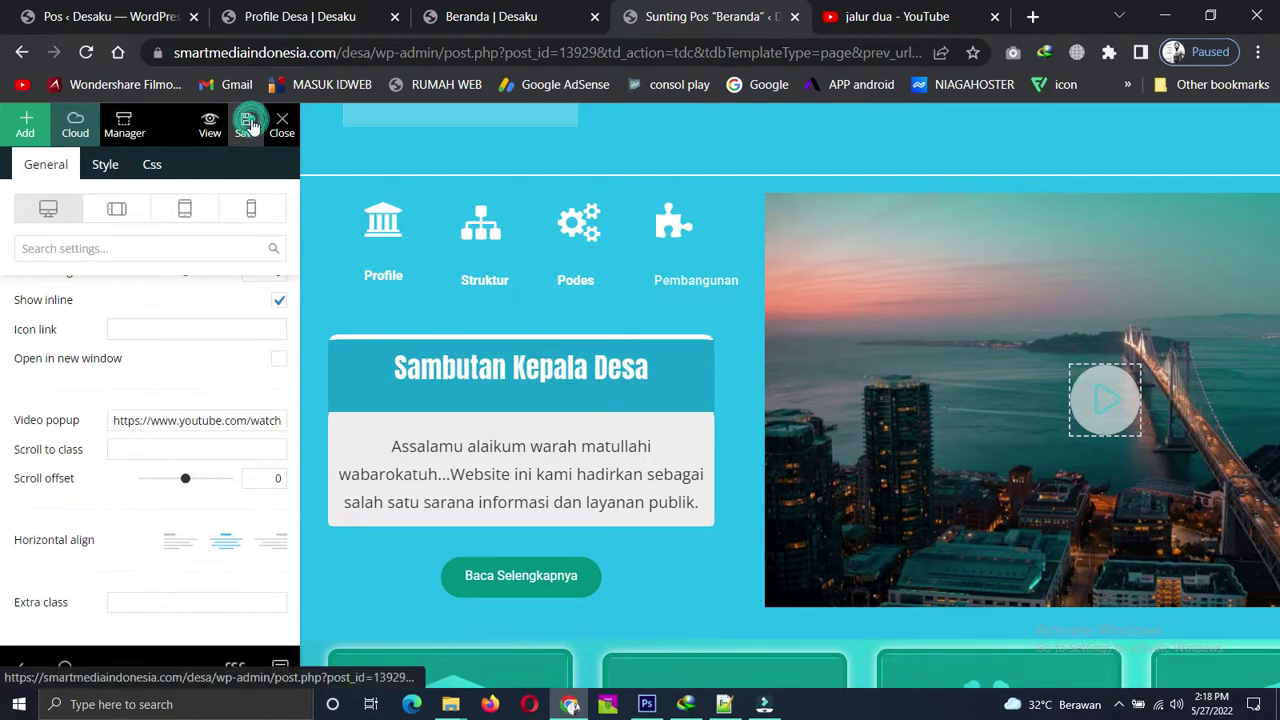
pyautogui.click(553, 18)
pyautogui.press('F5')
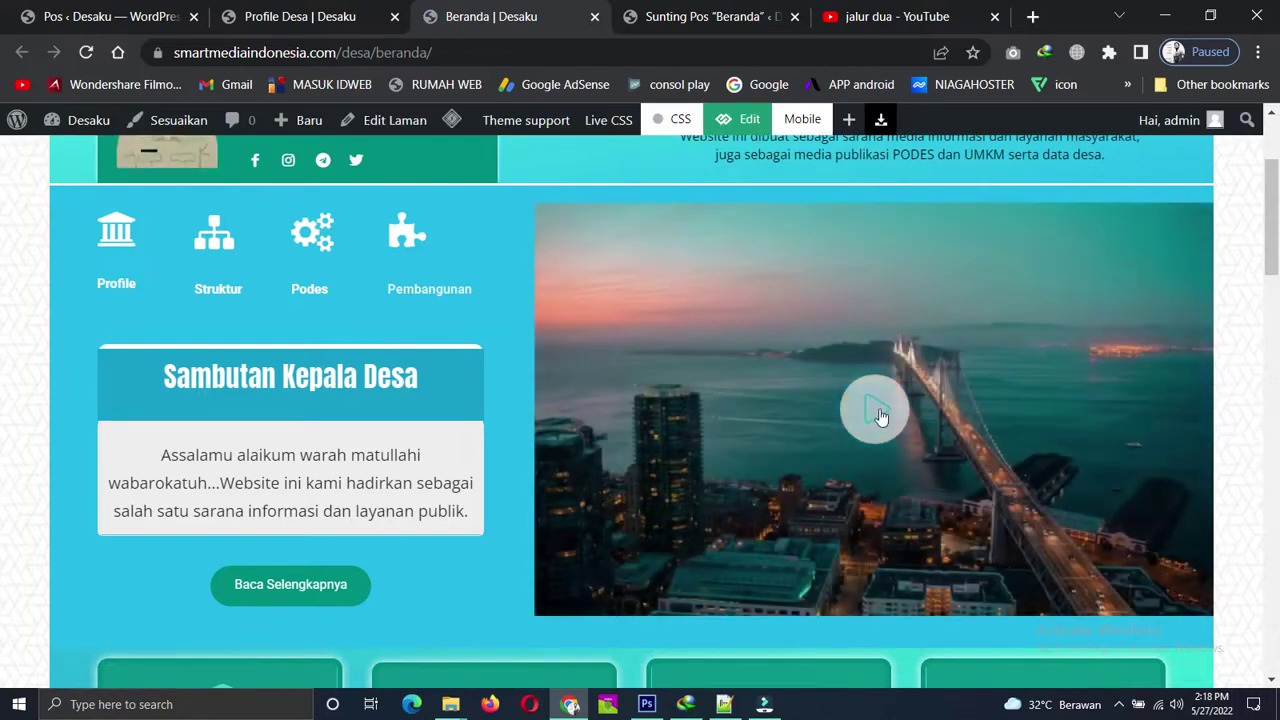
# Test the play icon's video popup on the live homepage, then close it.
pyautogui.click(872, 416)
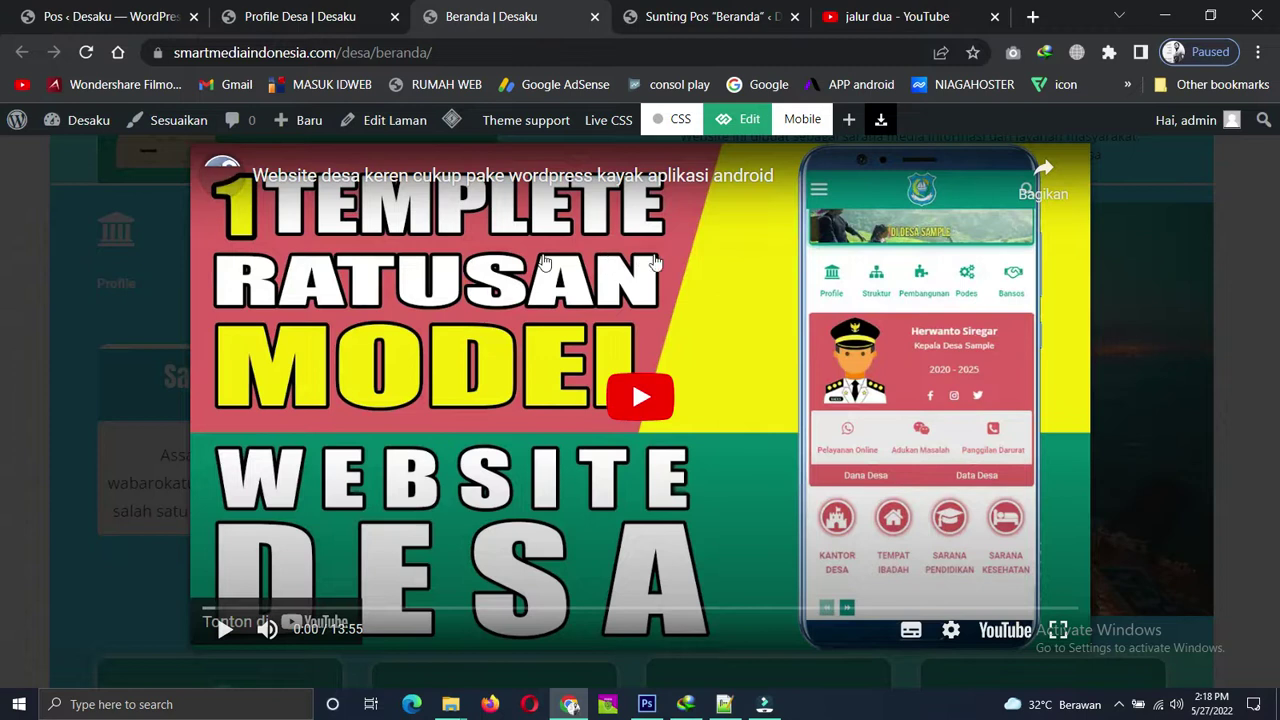
pyautogui.click(1195, 200)
pyautogui.scroll(-4, 625, 432)
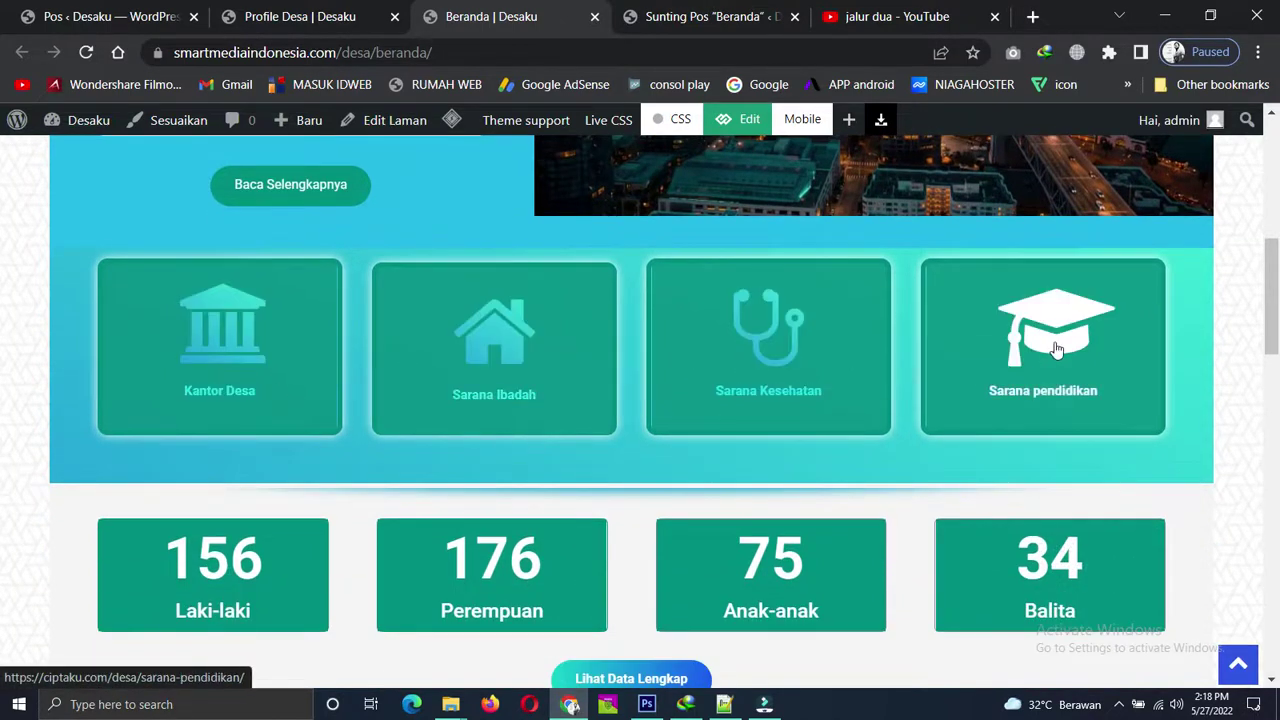
pyautogui.scroll(5, 593, 391)
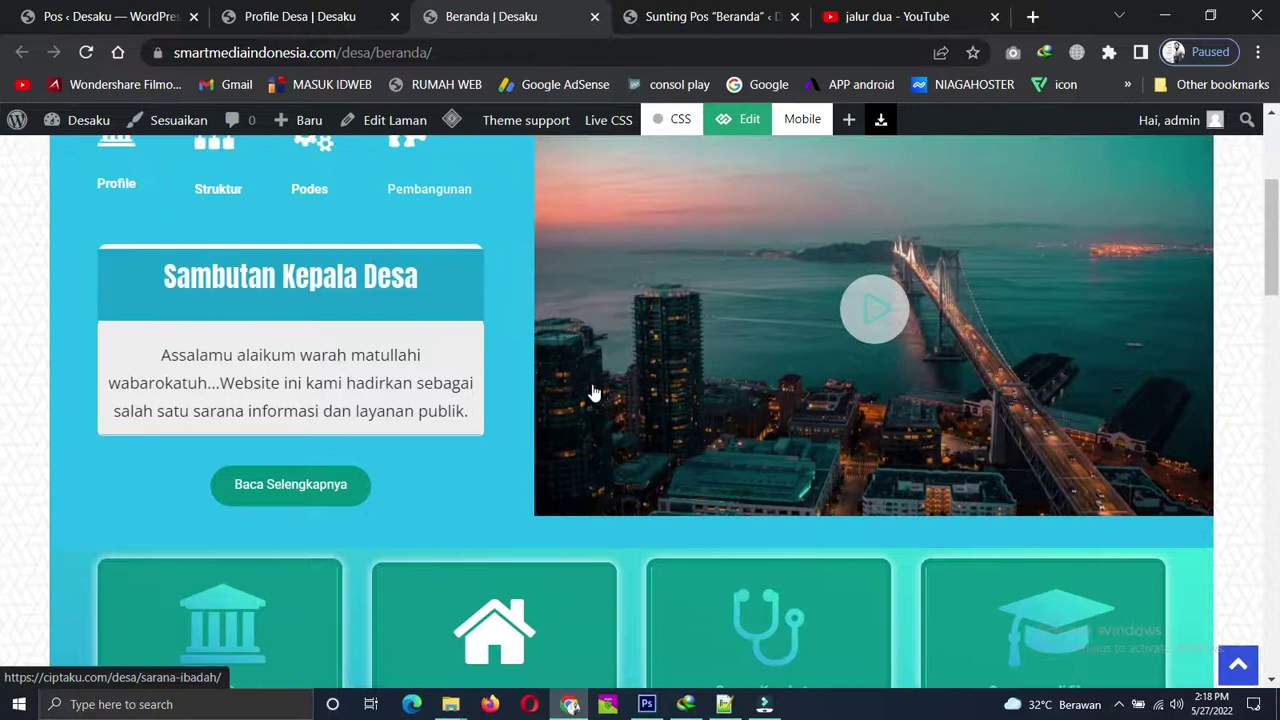
pyautogui.scroll(-4, 592, 391)
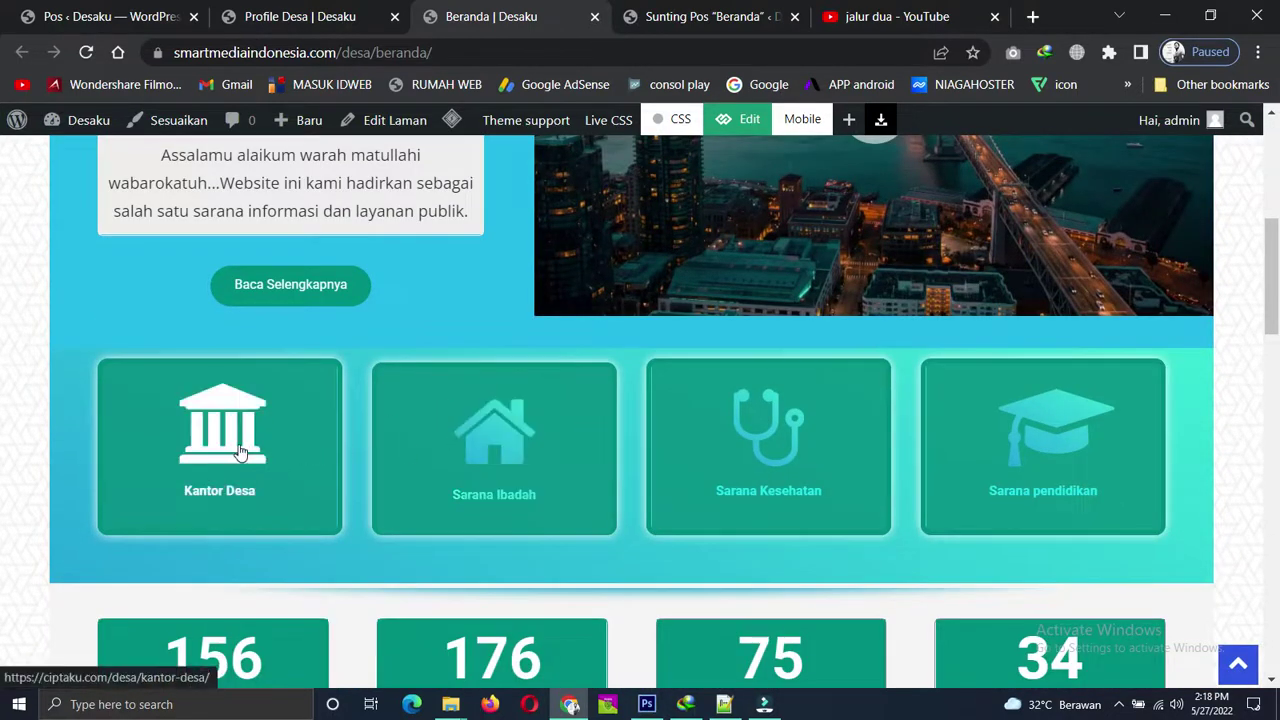
pyautogui.scroll(-1, 240, 453)
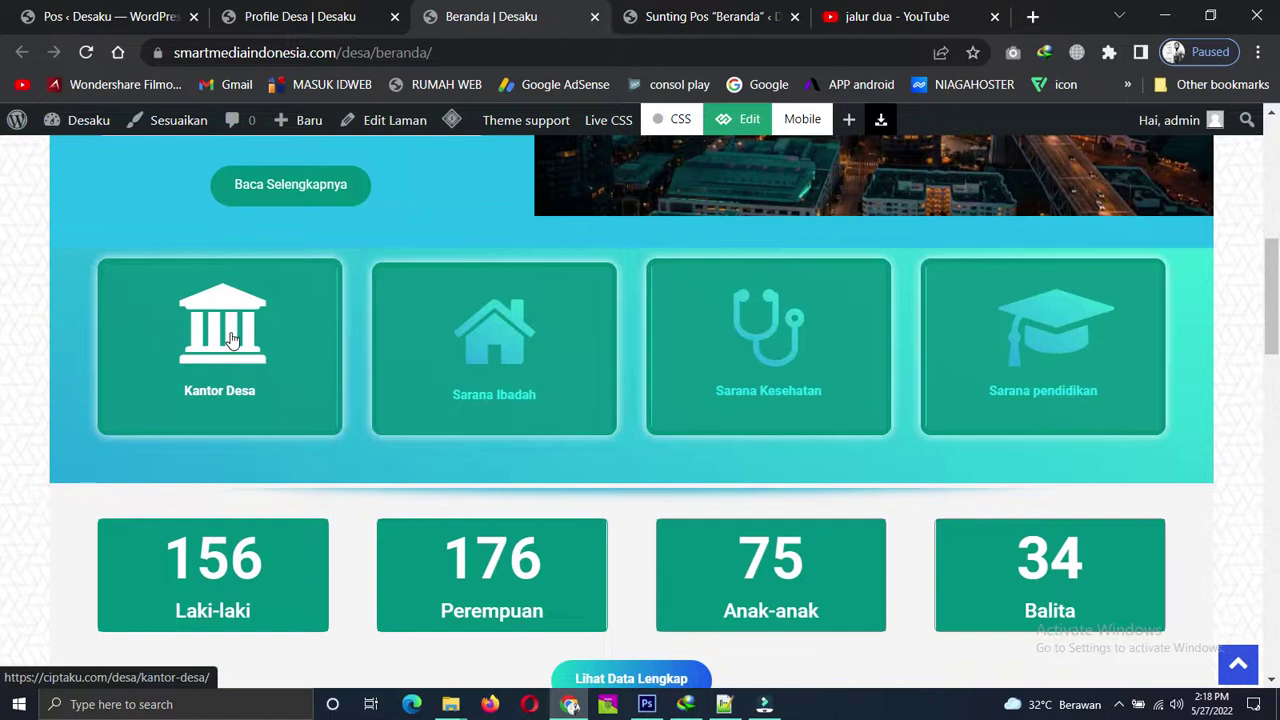
# Follow the Kantor Desa card's broken ciptaku.com link, then go back to the Beranda homepage.
pyautogui.click(284, 327)
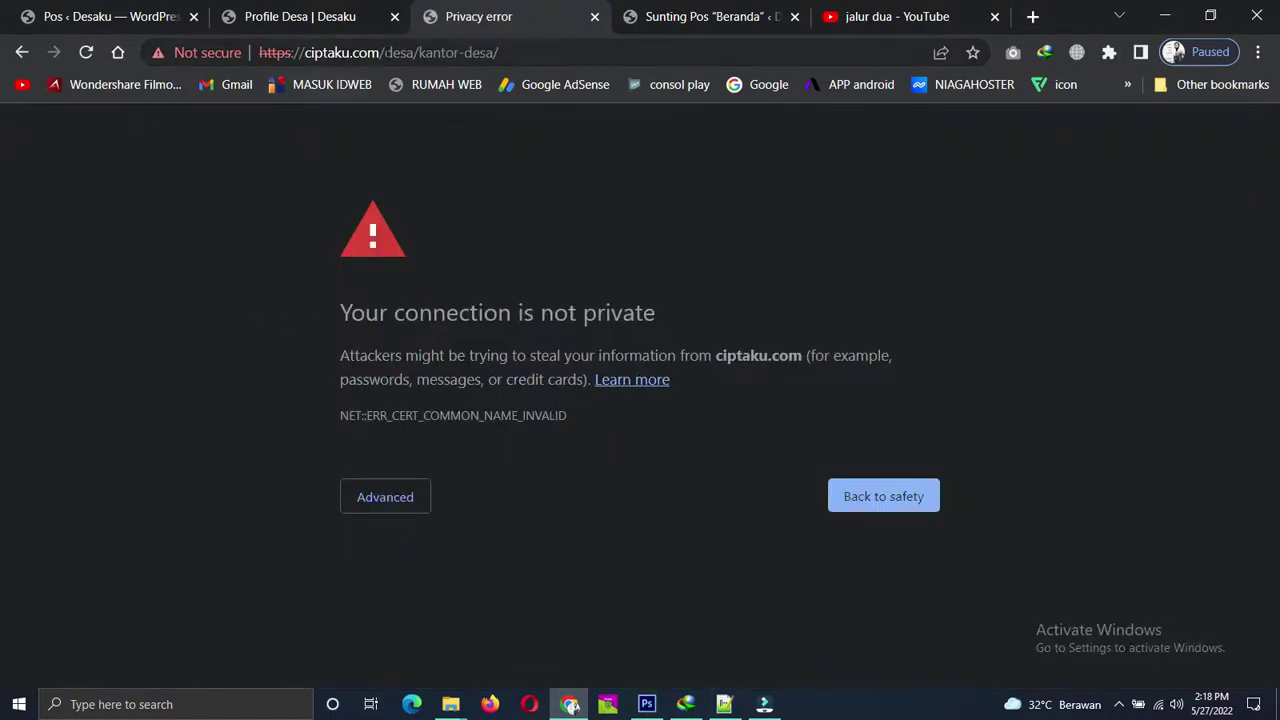
pyautogui.click(24, 52)
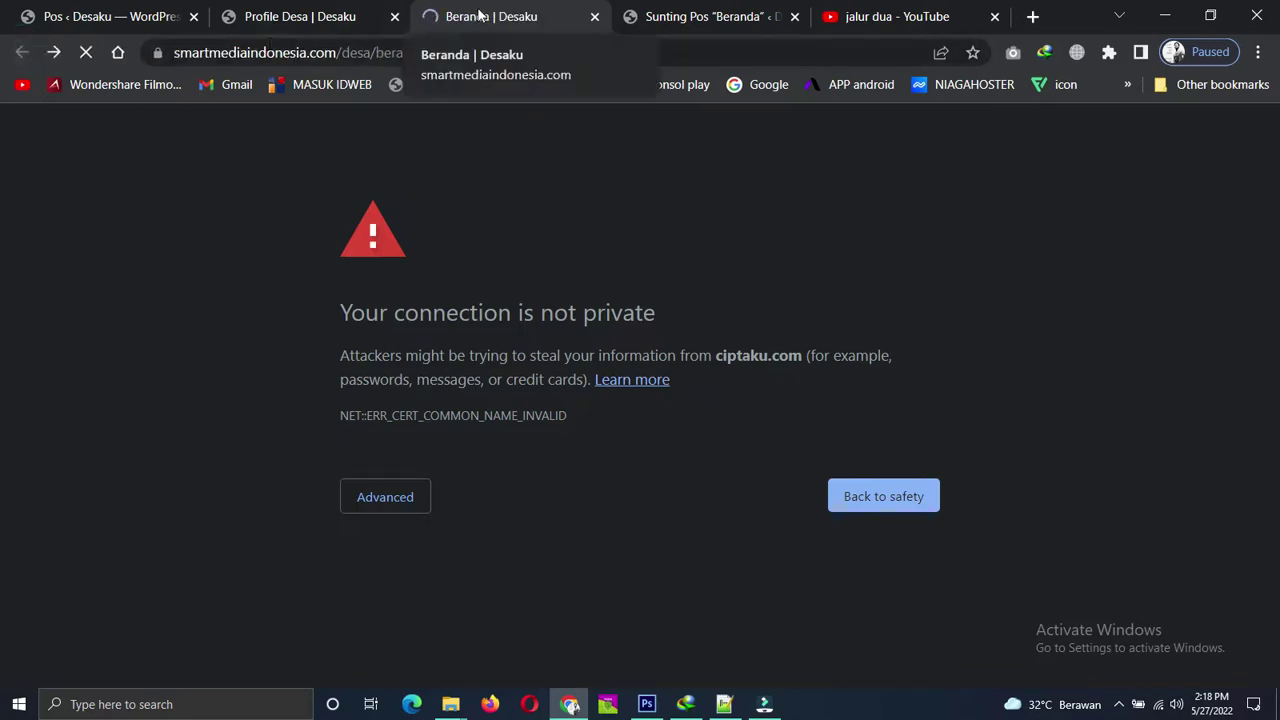
pyautogui.scroll(-7, 415, 381)
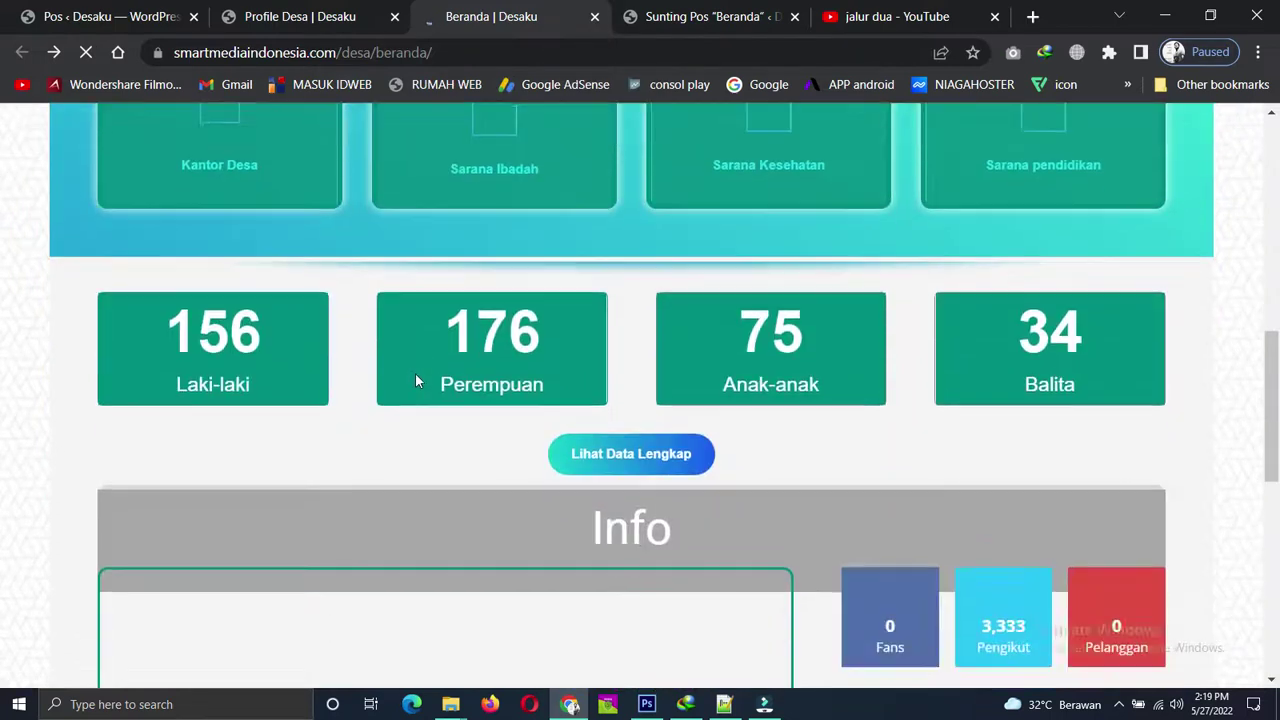
pyautogui.scroll(-2, 415, 373)
pyautogui.scroll(6, 415, 369)
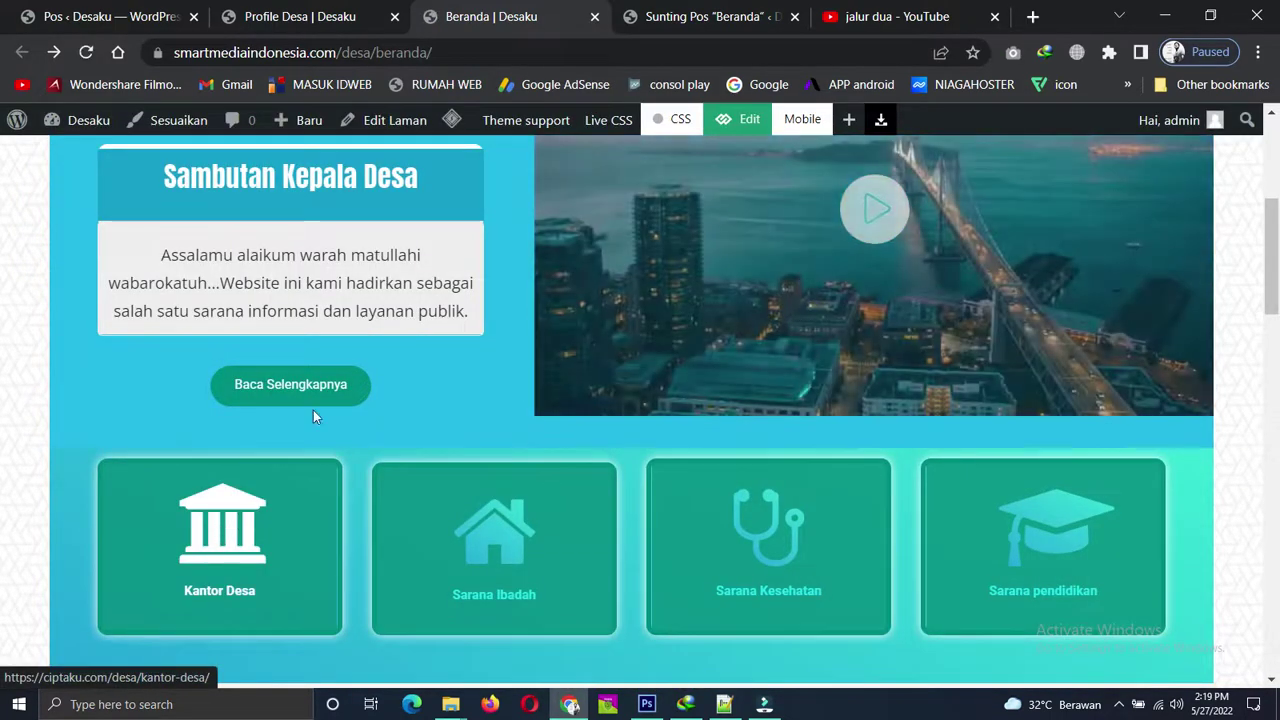
# Open the Semua Laman list of all pages in the WordPress admin.
pyautogui.click(70, 14)
pyautogui.moveTo(62, 485)
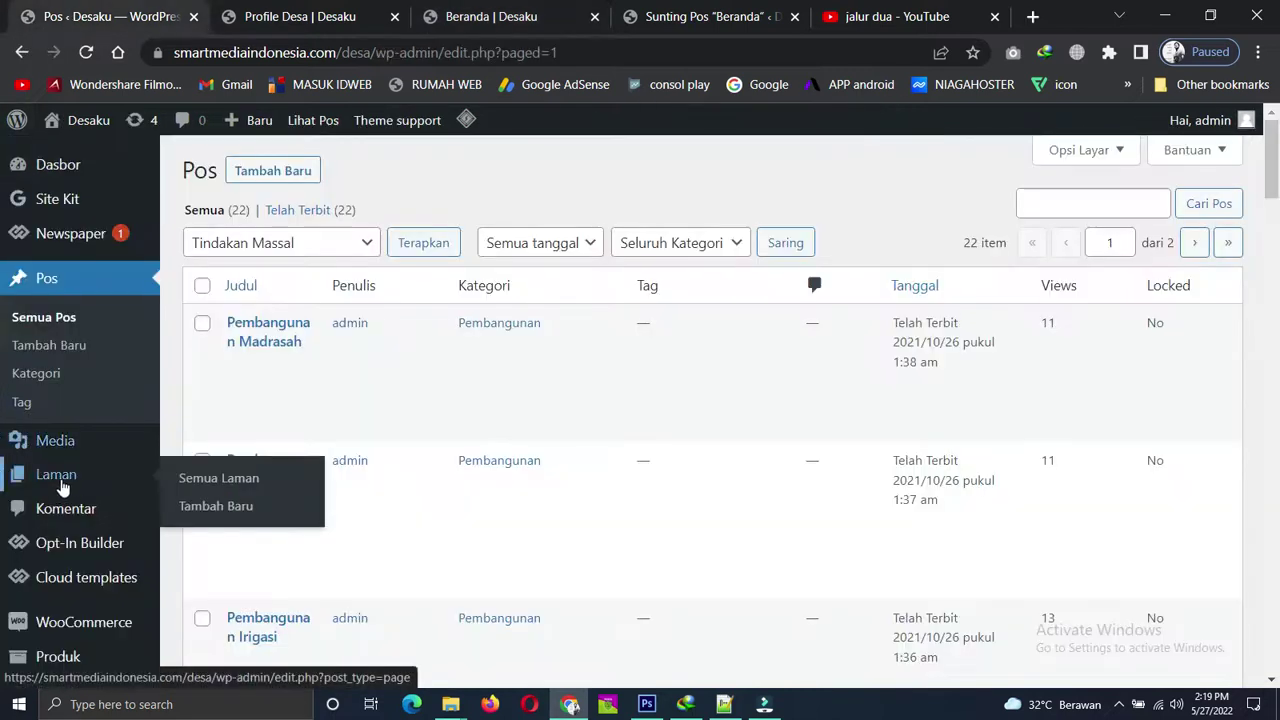
pyautogui.click(216, 479)
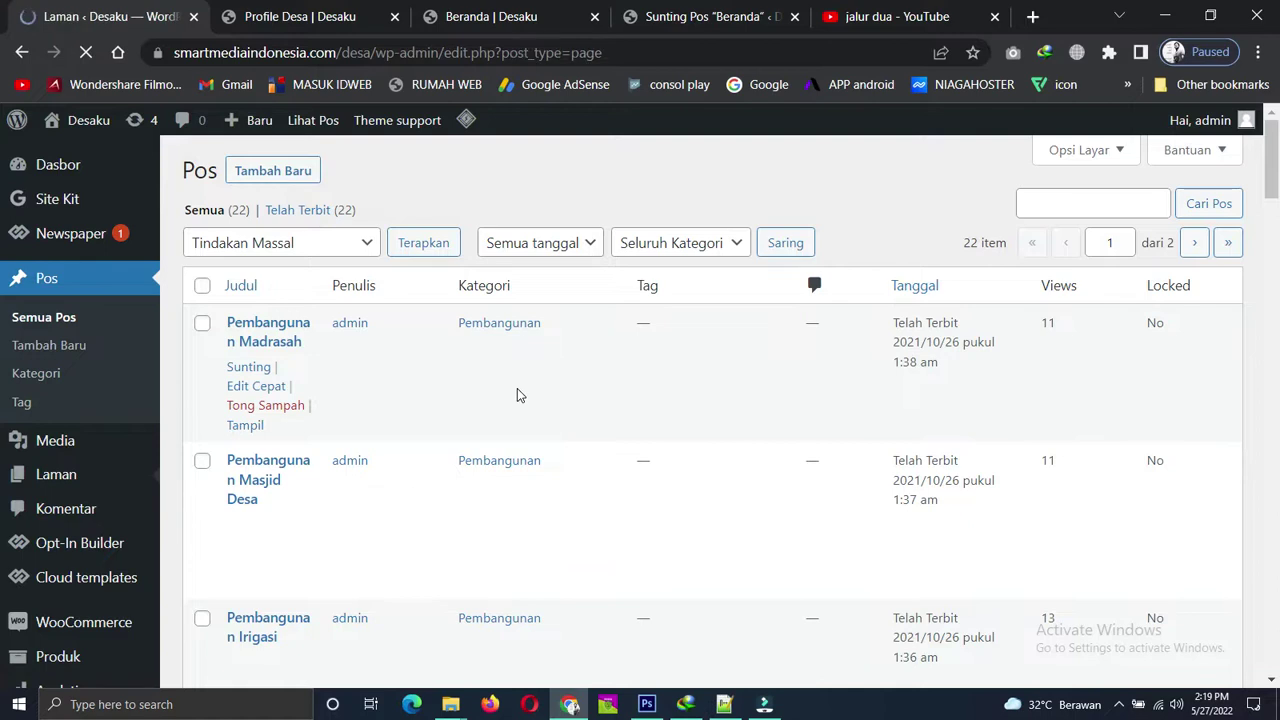
pyautogui.scroll(-8, 320, 394)
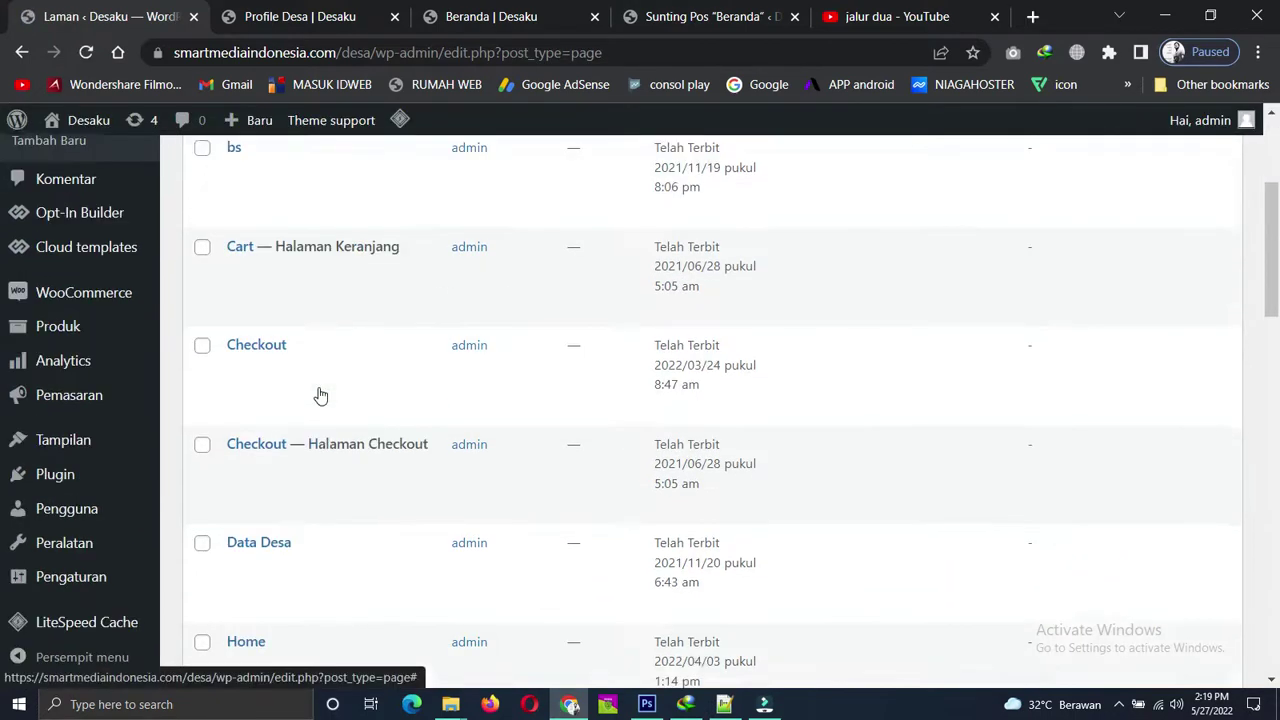
pyautogui.scroll(-1, 320, 394)
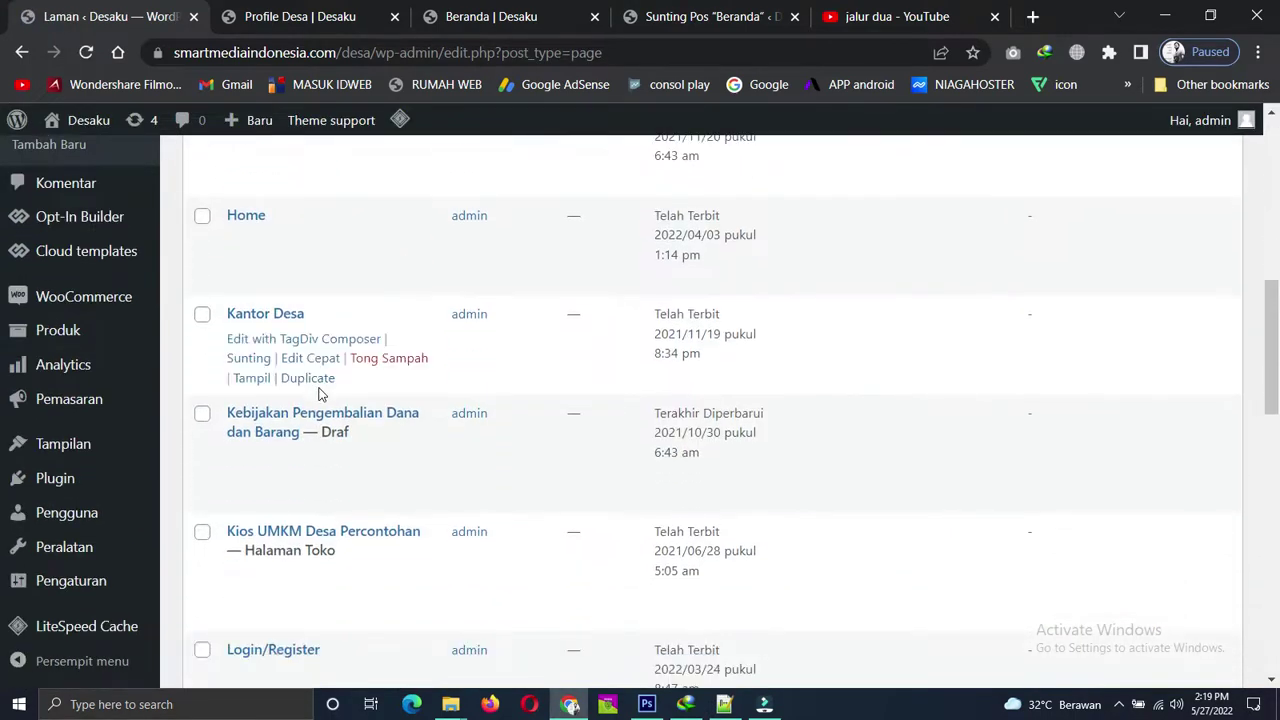
# Open the Kantor Desa page in a new tab and copy its full address.
pyautogui.rightClick(252, 385)
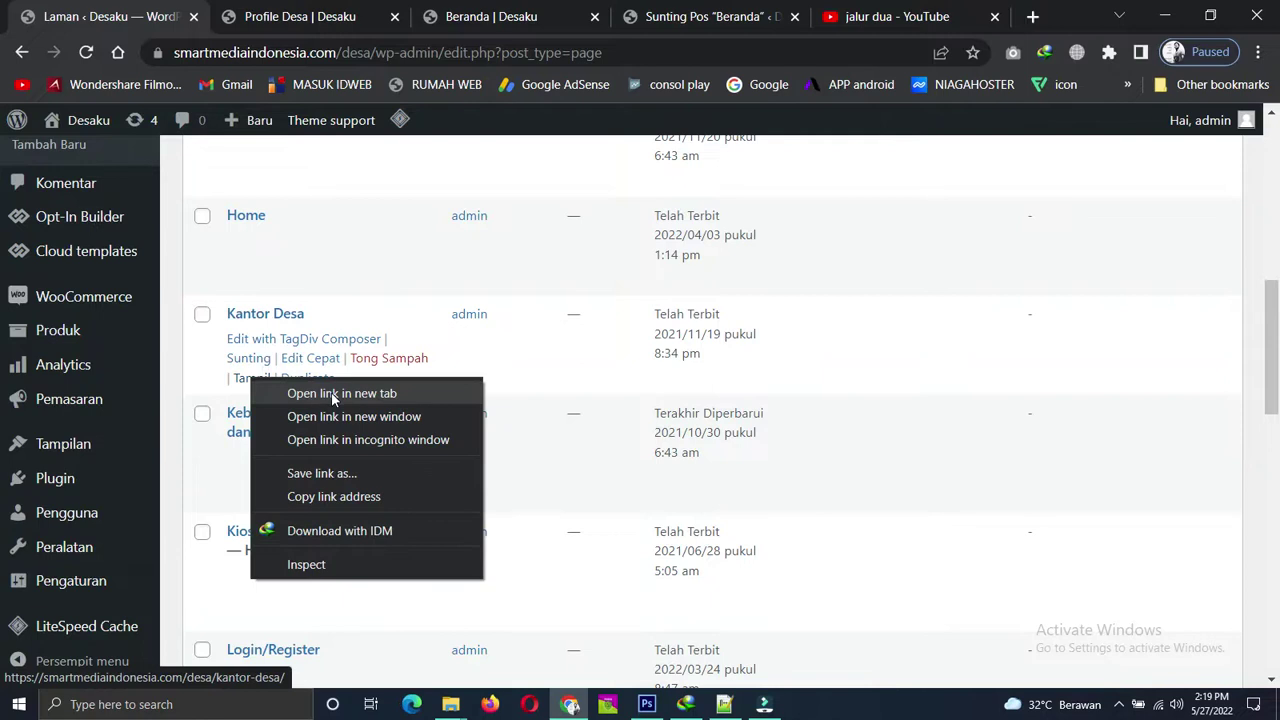
pyautogui.click(331, 392)
pyautogui.click(277, 8)
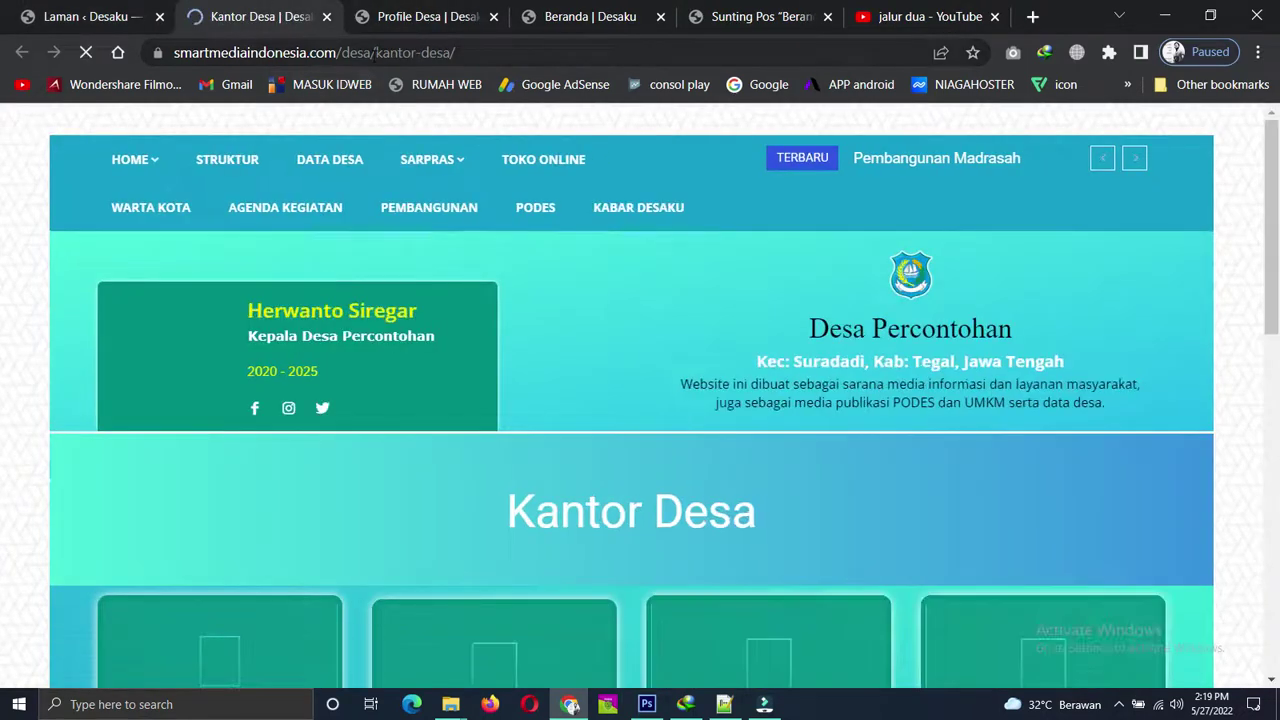
pyautogui.click(398, 52)
pyautogui.hotkey('ctrl', 'c')
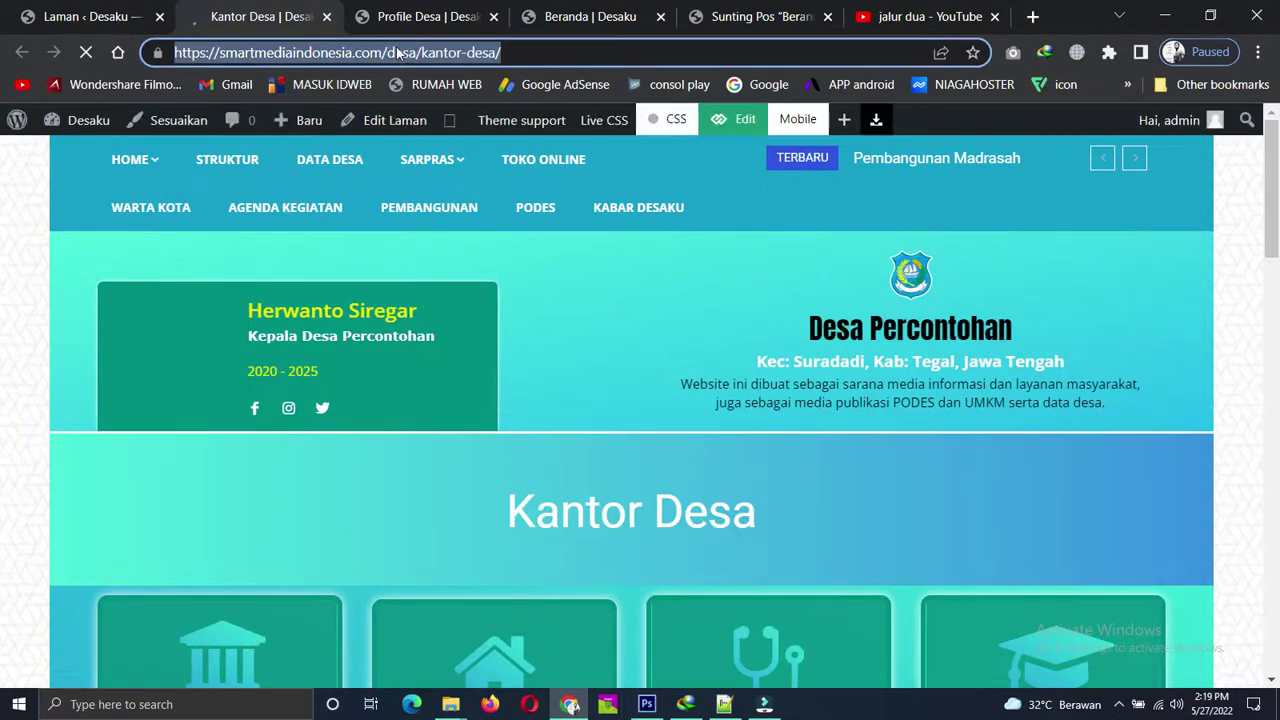
pyautogui.scroll(-5, 446, 318)
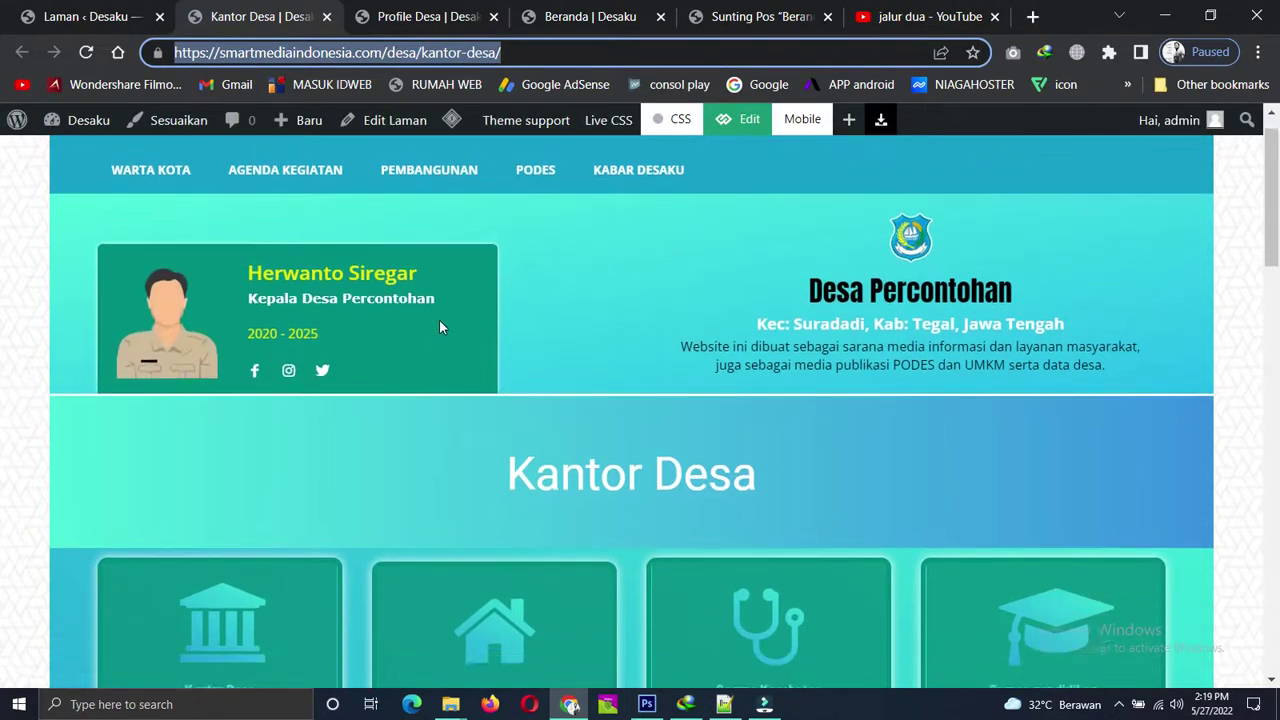
pyautogui.scroll(-2, 446, 318)
pyautogui.scroll(-2, 317, 420)
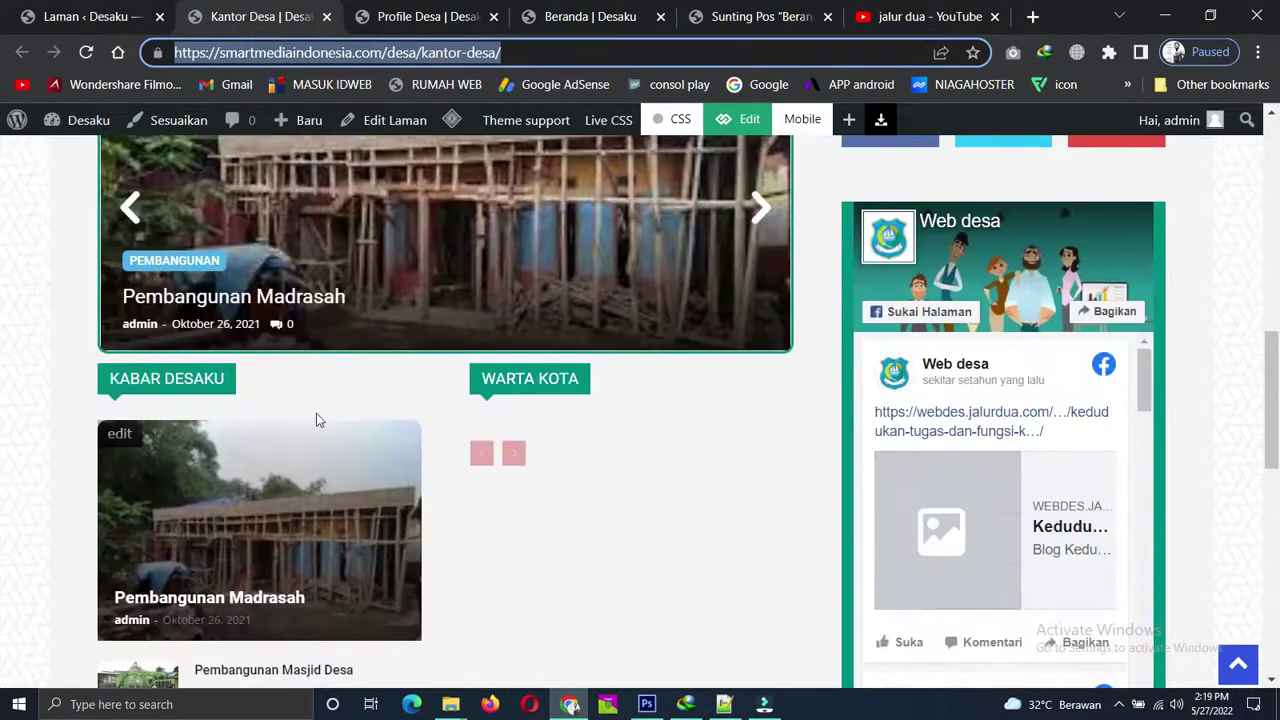
pyautogui.scroll(-5, 583, 429)
pyautogui.scroll(15, 571, 397)
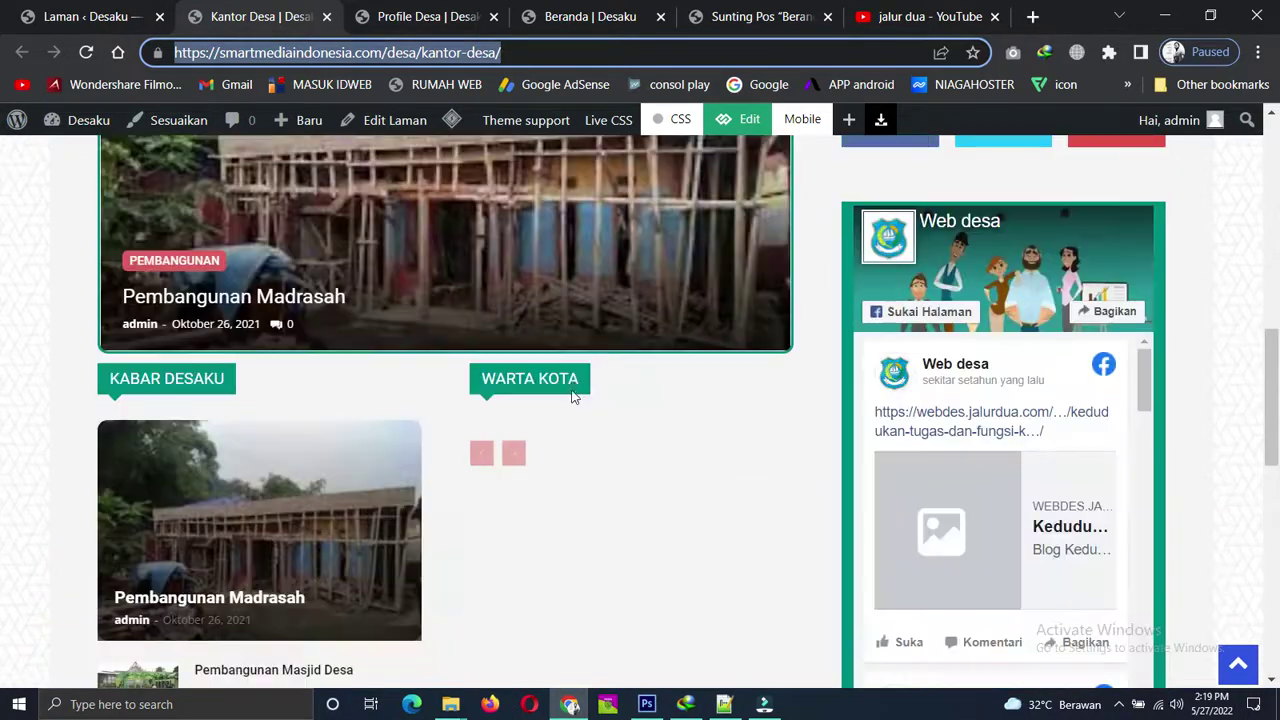
# Close the Kantor Desa tab and return to the Beranda page editor.
pyautogui.click(327, 17)
pyautogui.click(435, 12)
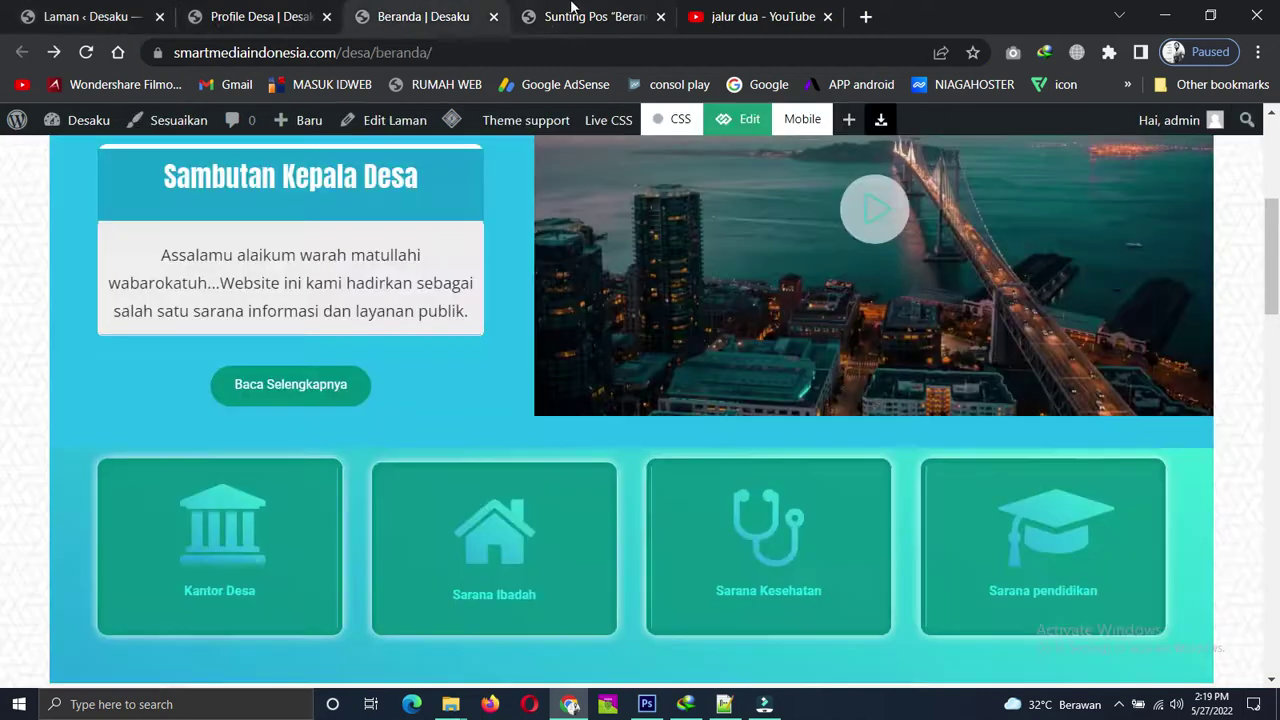
pyautogui.click(578, 14)
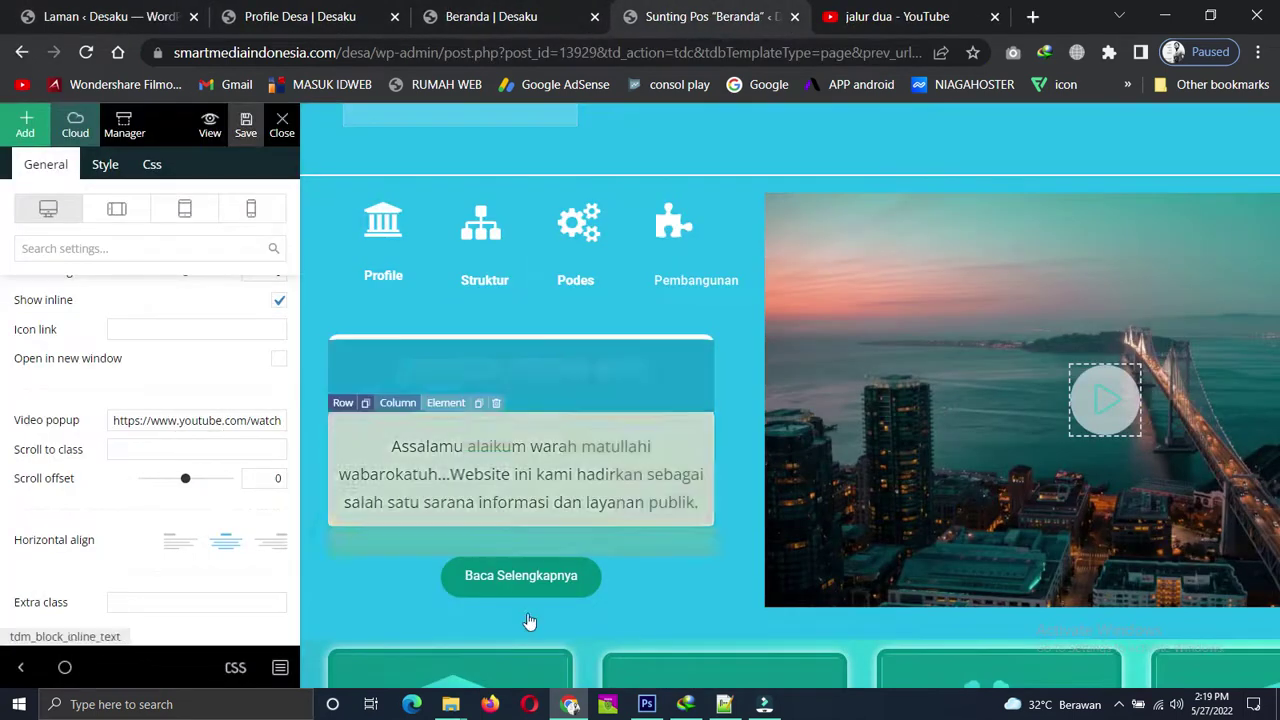
# Paste the smartmediaindonesia.com Kantor Desa address into the Kantor Desa card's Button url.
pyautogui.scroll(-3, 590, 398)
pyautogui.scroll(-1, 467, 553)
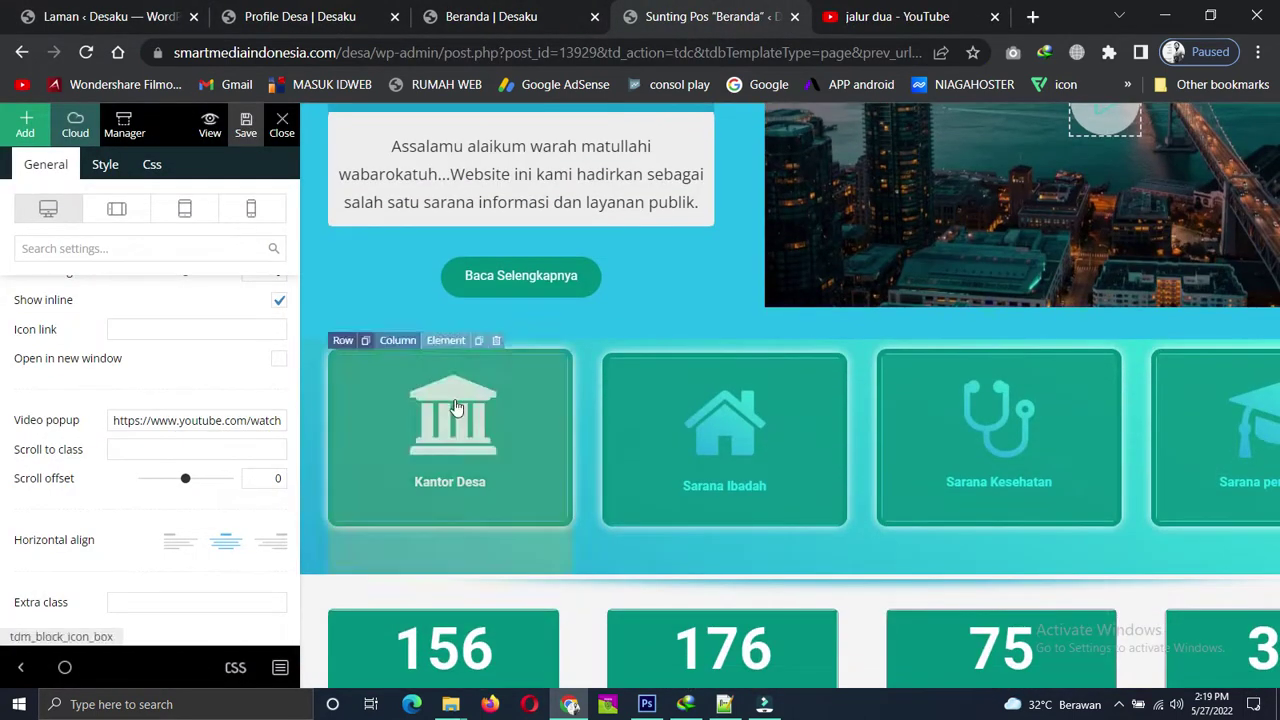
pyautogui.click(455, 407)
pyautogui.scroll(2, 95, 414)
pyautogui.scroll(2, 95, 414)
pyautogui.scroll(-6, 96, 412)
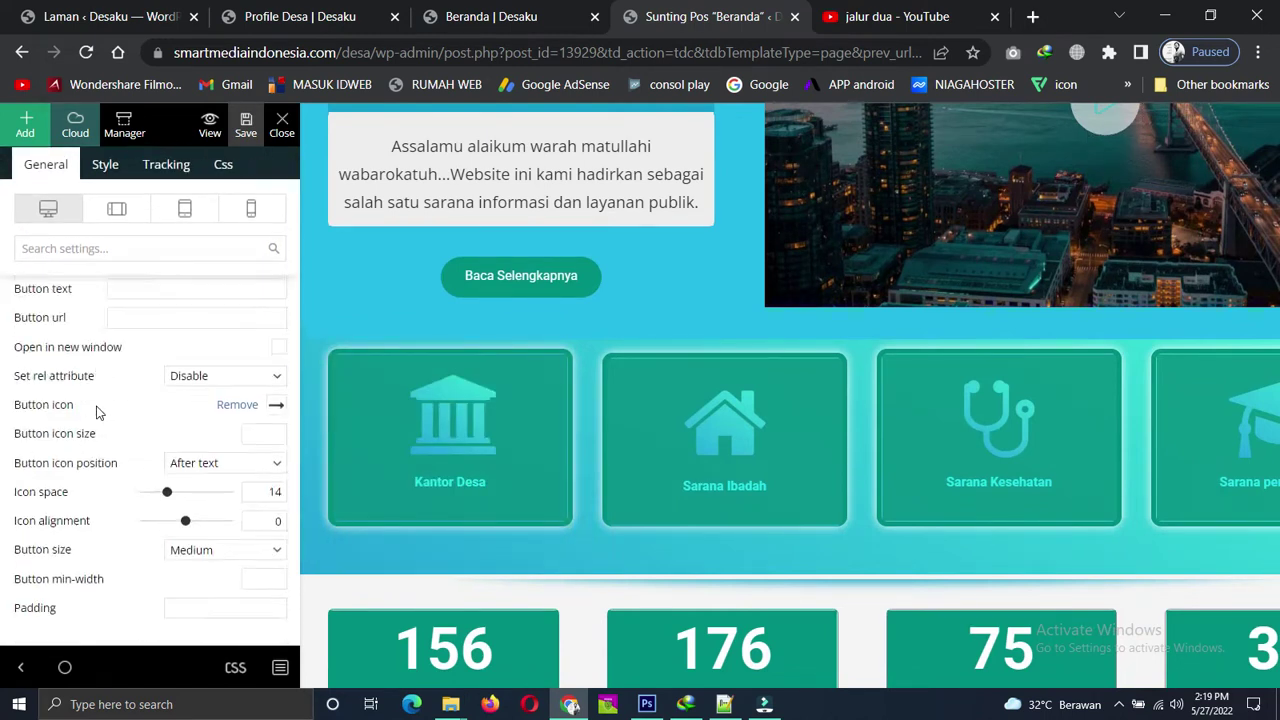
pyautogui.scroll(1, 97, 412)
pyautogui.click(152, 421)
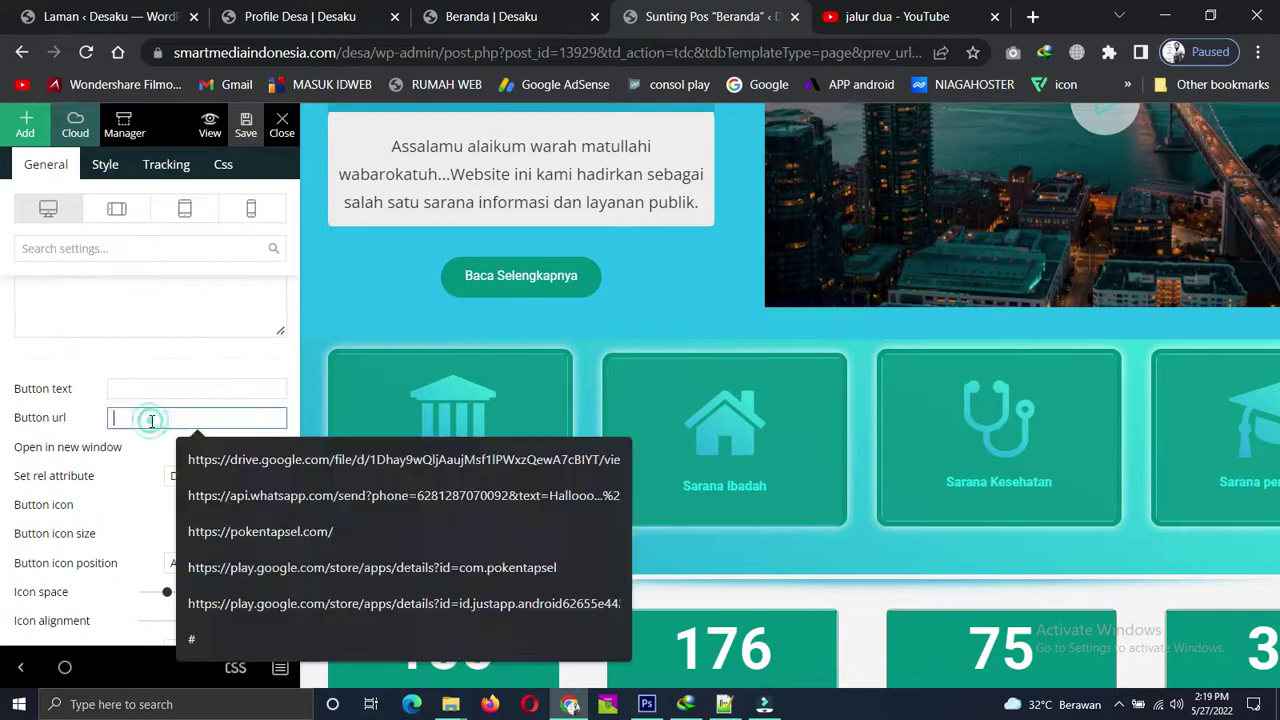
pyautogui.hotkey('ctrl', 'v')
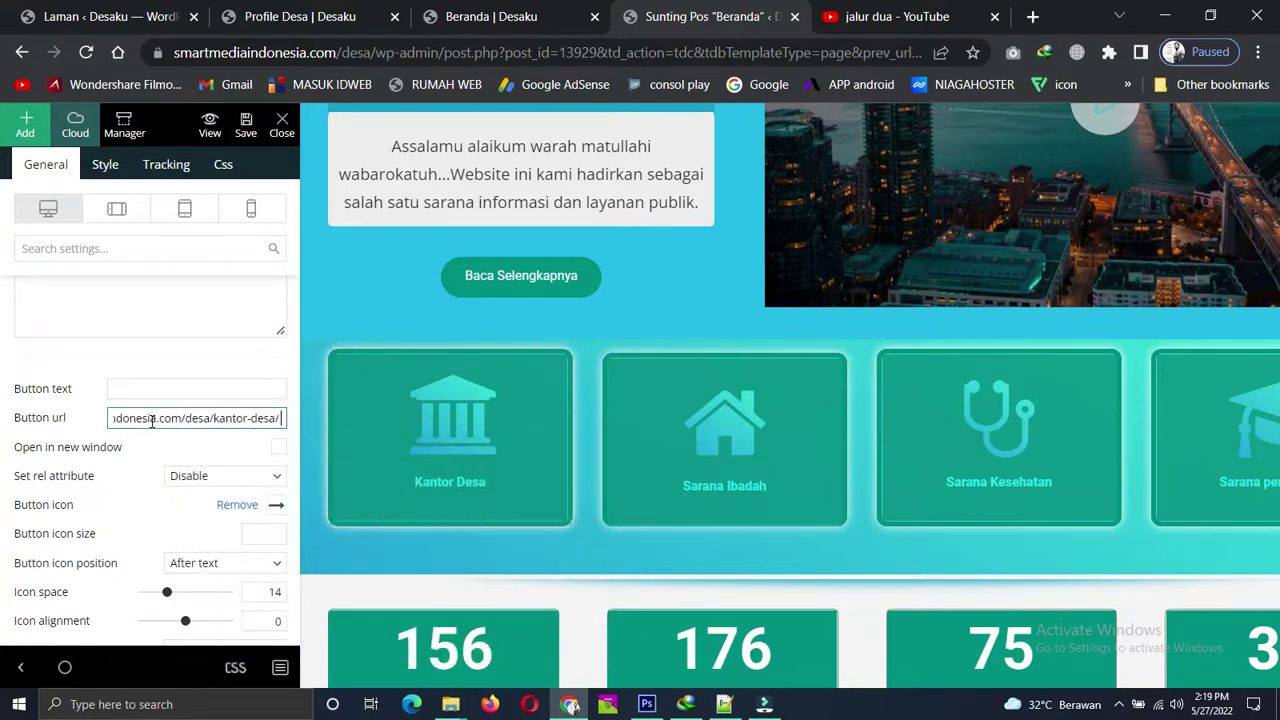
# Replace the old ciptaku.com Icon box link with the Kantor Desa address, opening in a new window.
pyautogui.click(107, 166)
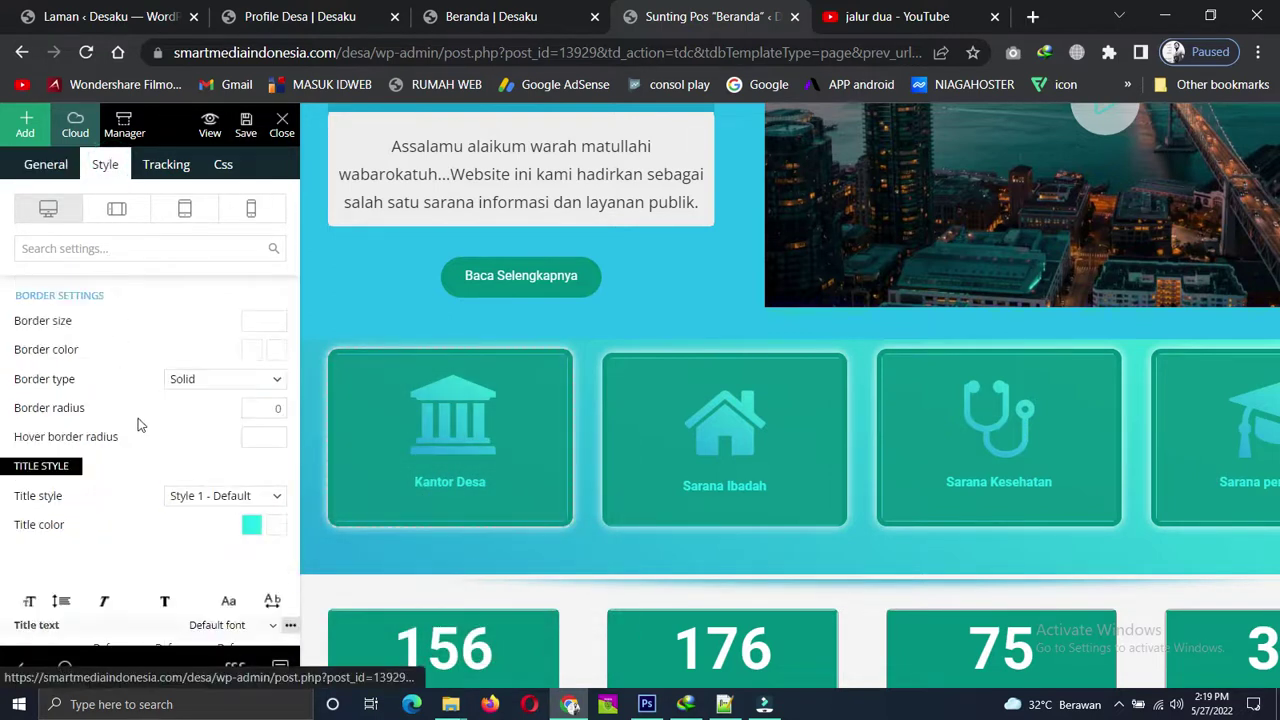
pyautogui.scroll(3, 179, 428)
pyautogui.scroll(5, 179, 428)
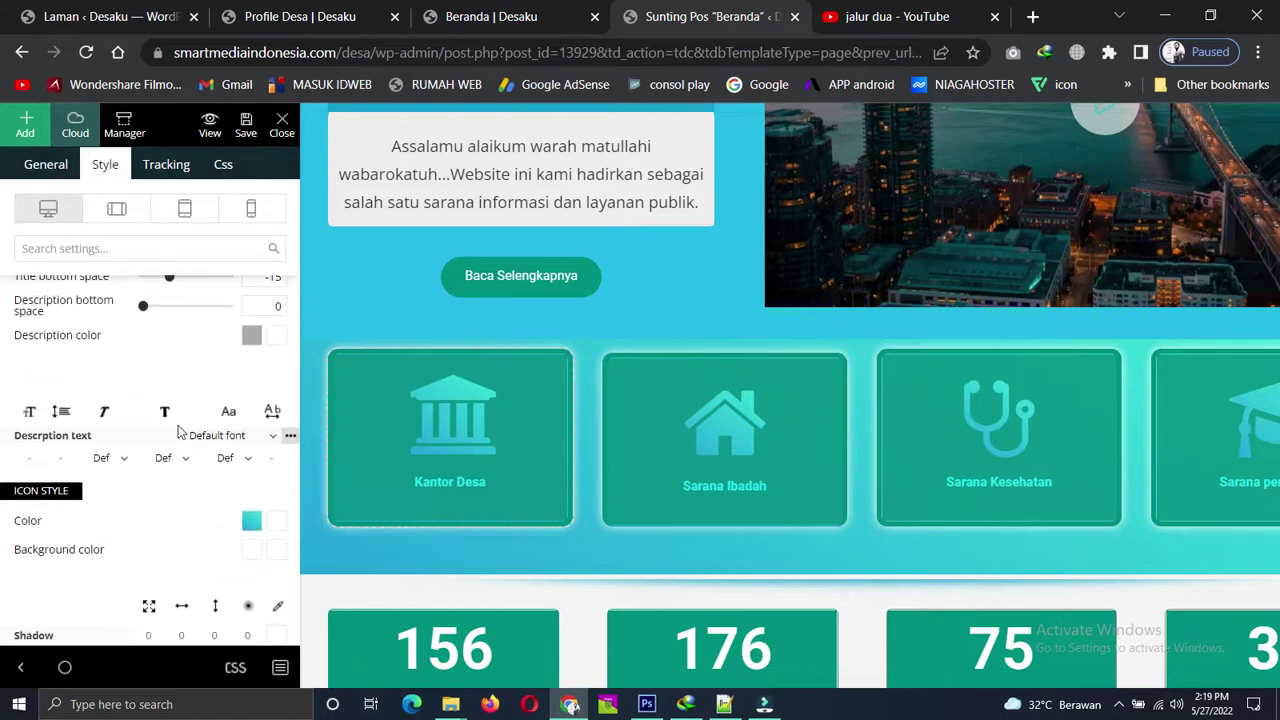
pyautogui.tripleClick(175, 389)
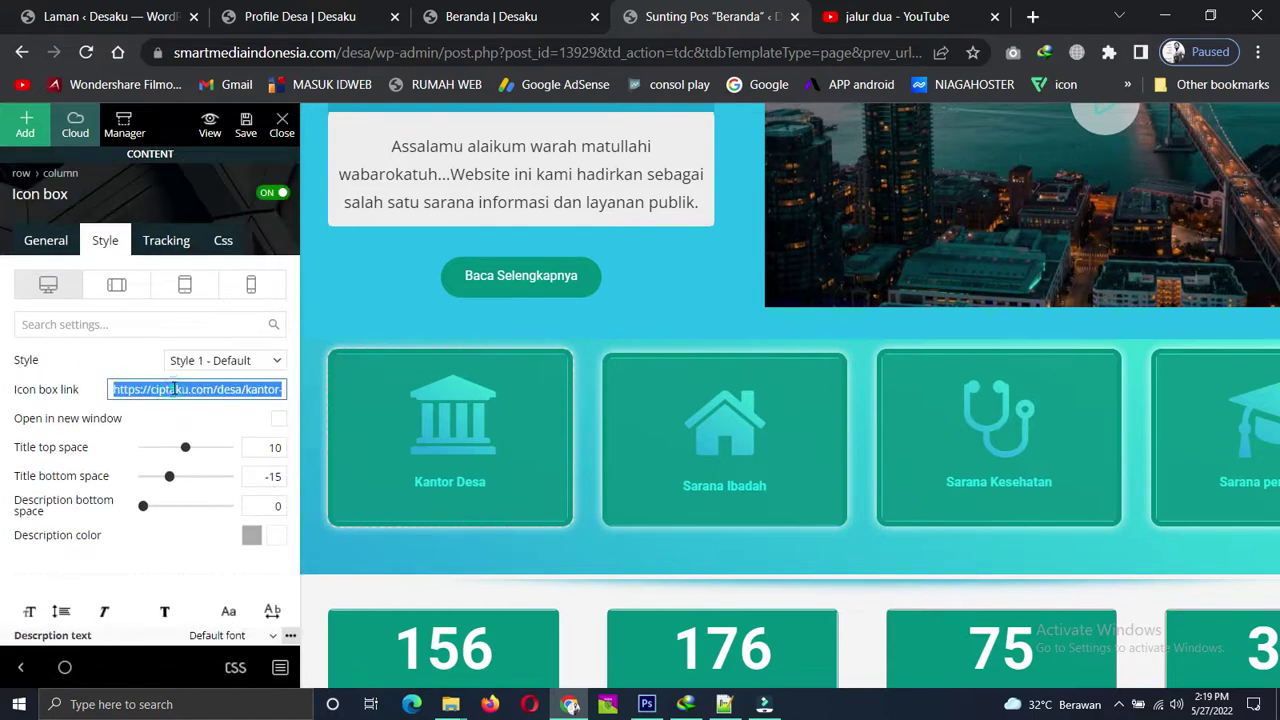
pyautogui.hotkey('ctrl', 'v')
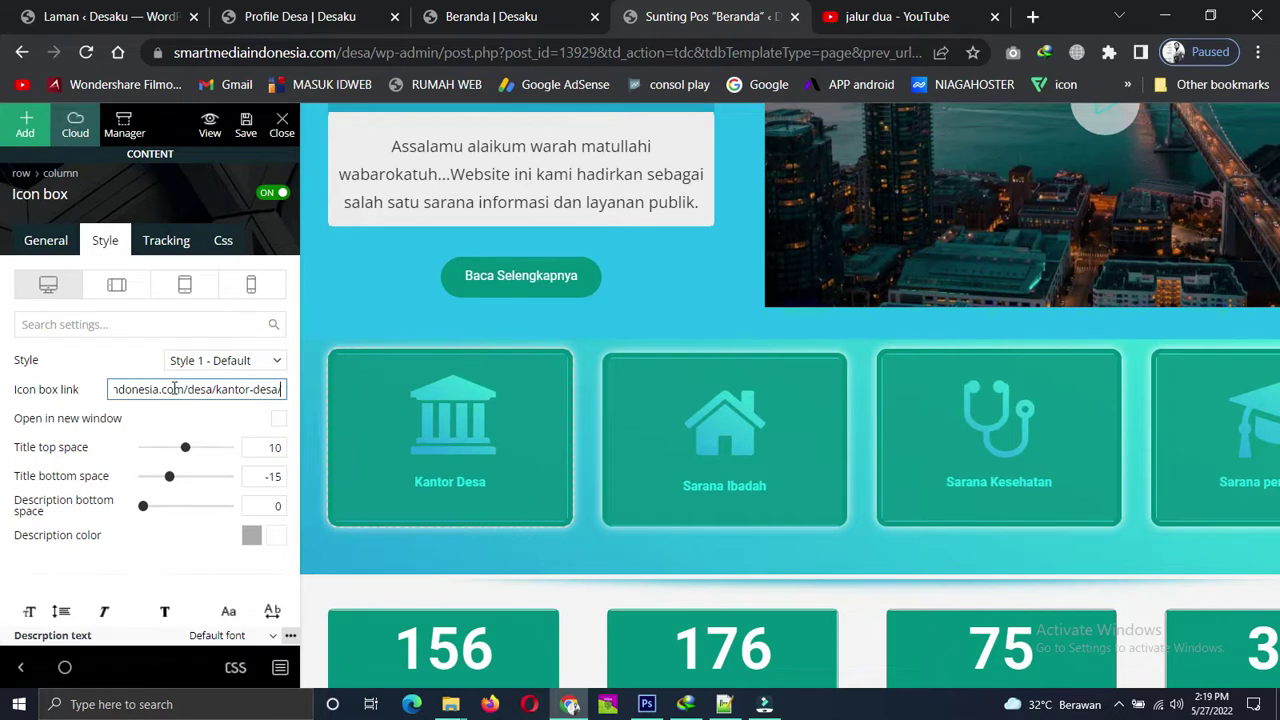
pyautogui.click(279, 420)
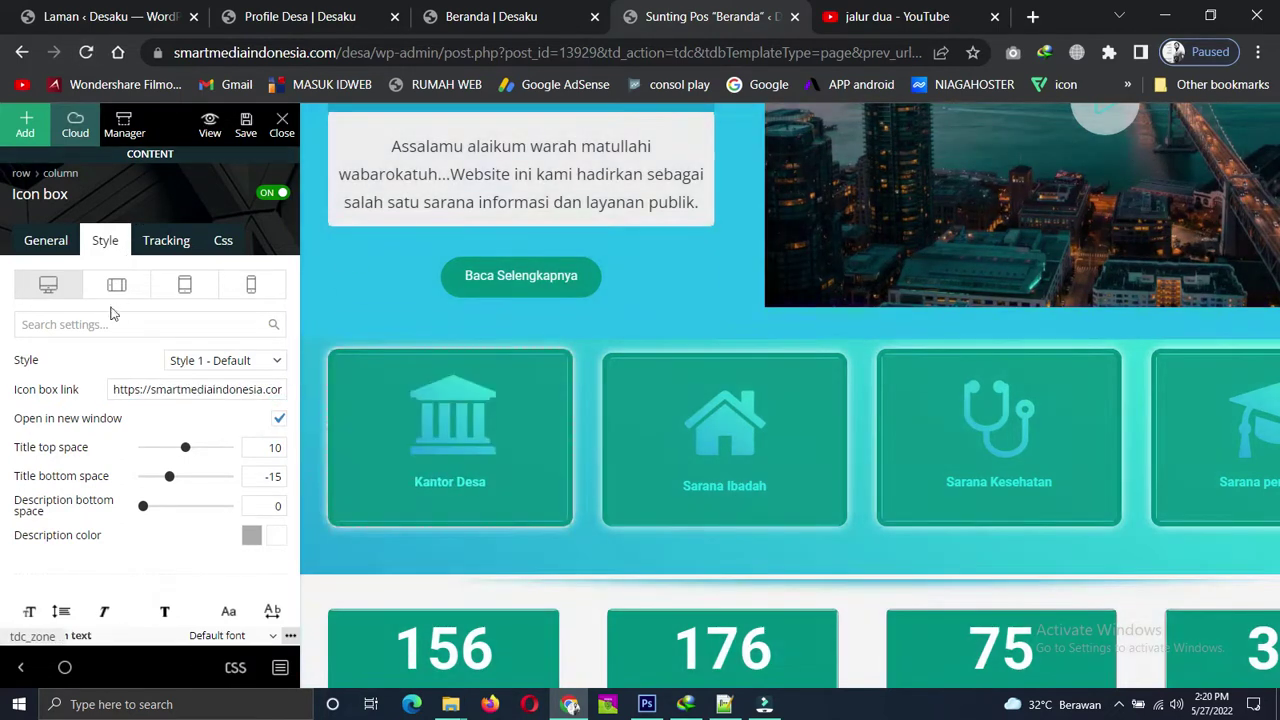
# Make the card's button link open in a new window and save the Beranda page.
pyautogui.click(46, 240)
pyautogui.scroll(-5, 166, 440)
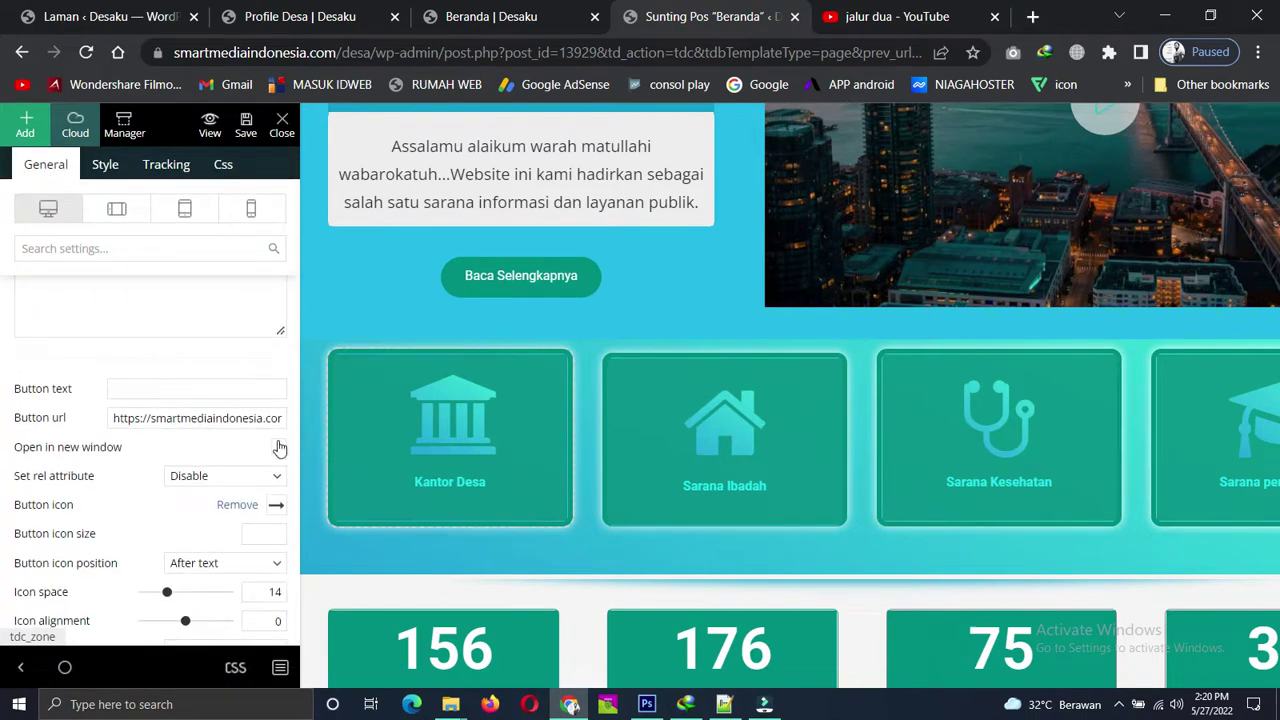
pyautogui.click(279, 443)
pyautogui.click(243, 128)
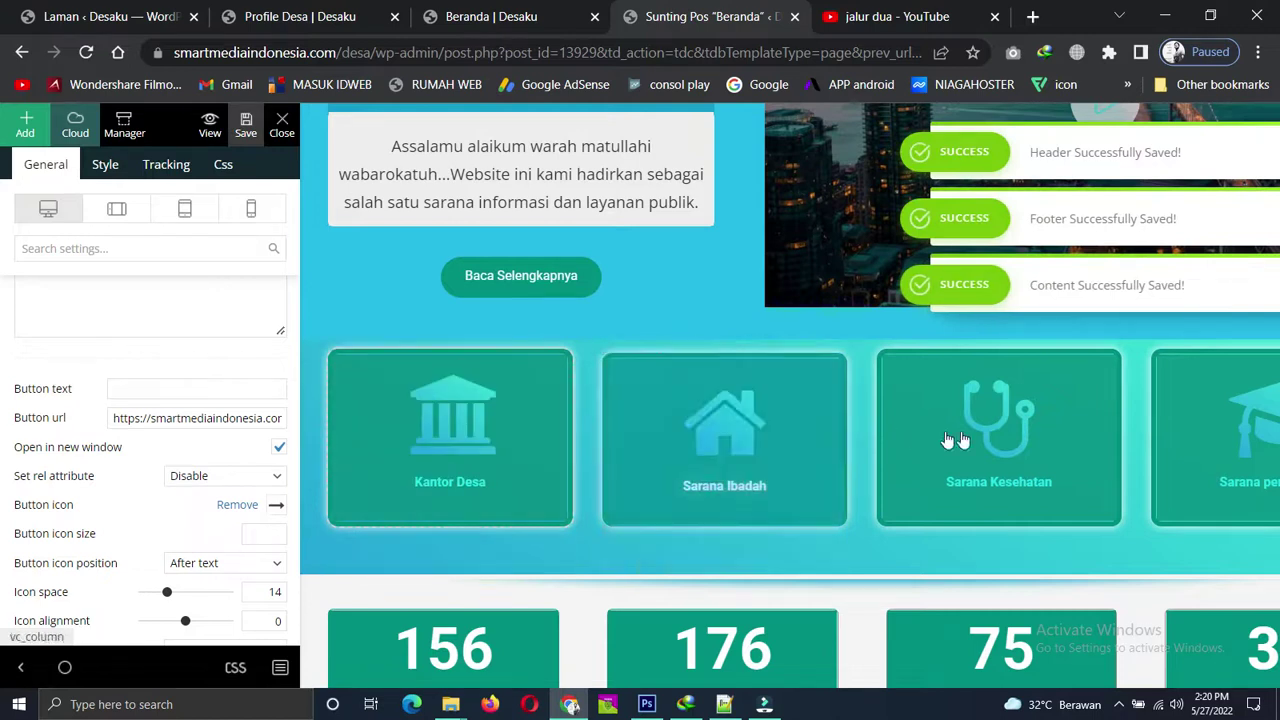
pyautogui.scroll(-2, 645, 474)
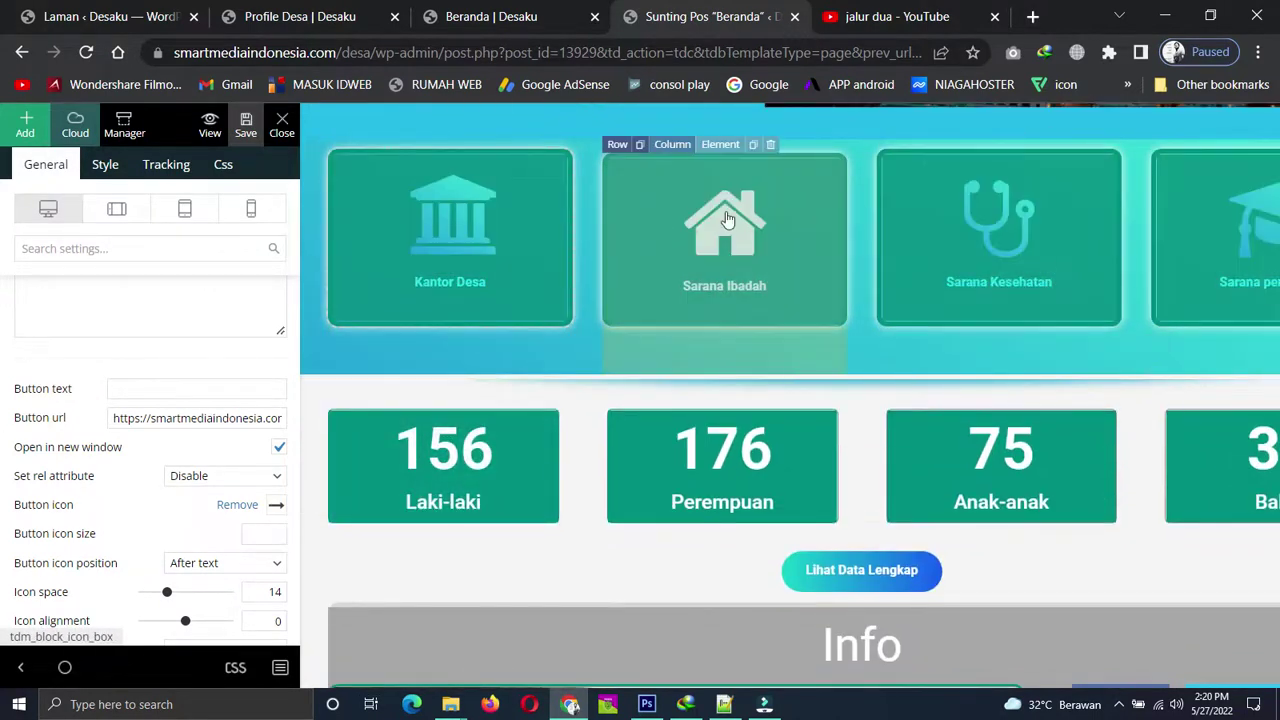
# Change the Laki-laki counter's value from 156 to 250.
pyautogui.click(732, 221)
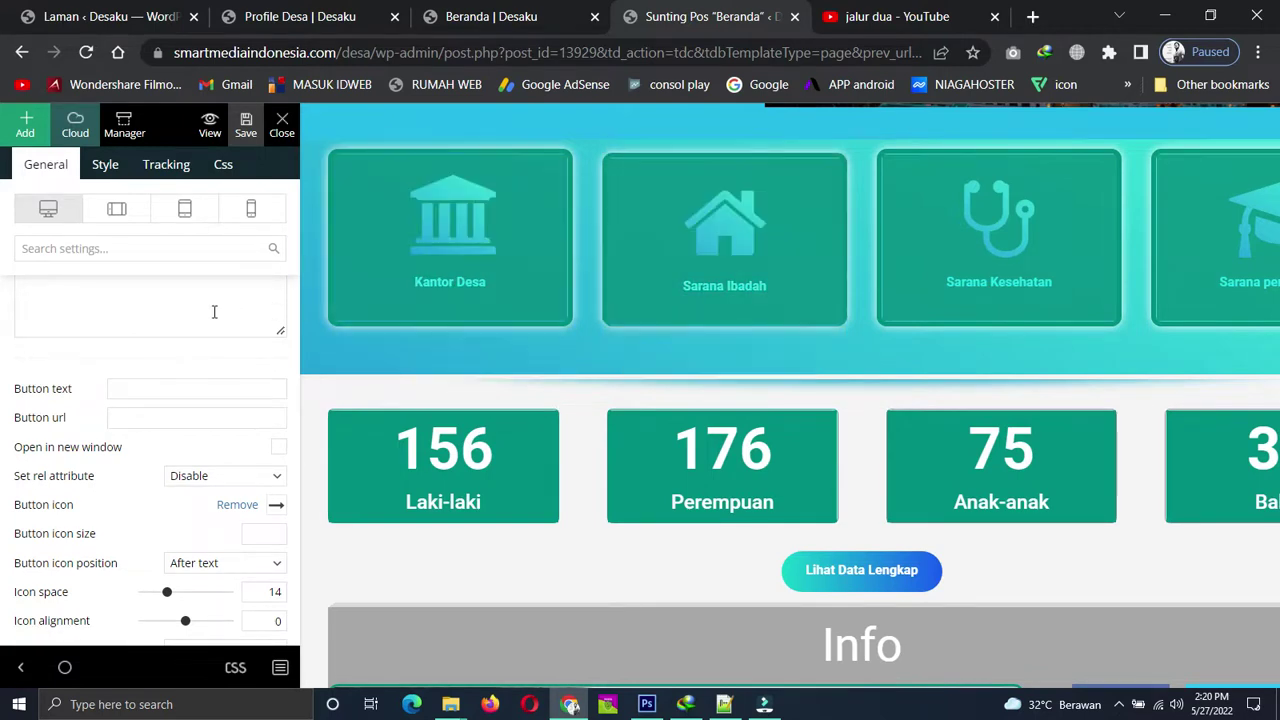
pyautogui.scroll(-1, 728, 258)
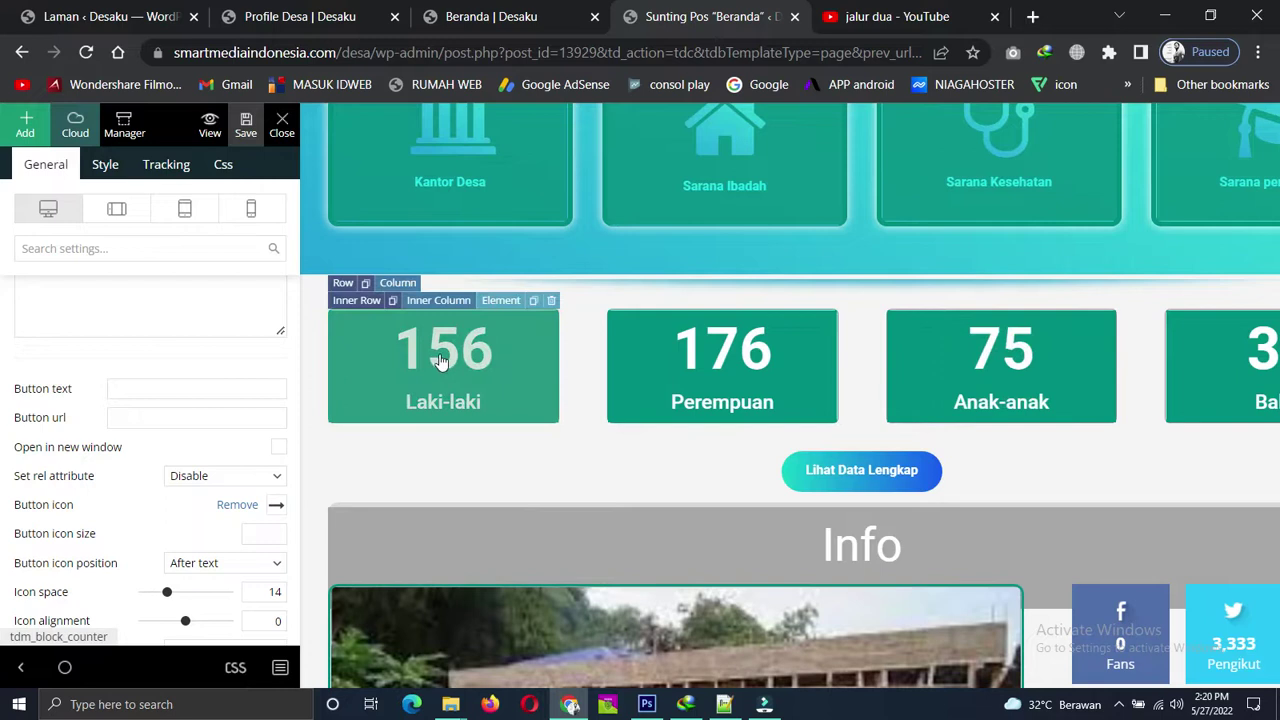
pyautogui.click(440, 361)
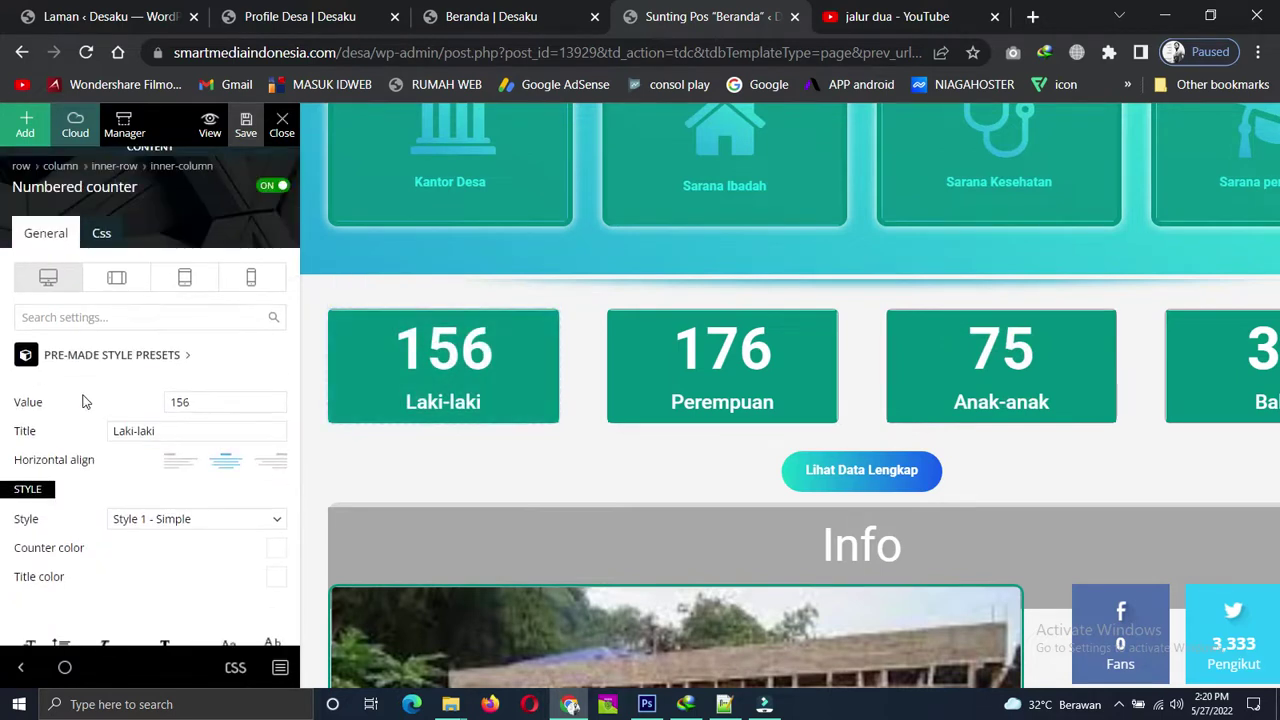
pyautogui.click(206, 401)
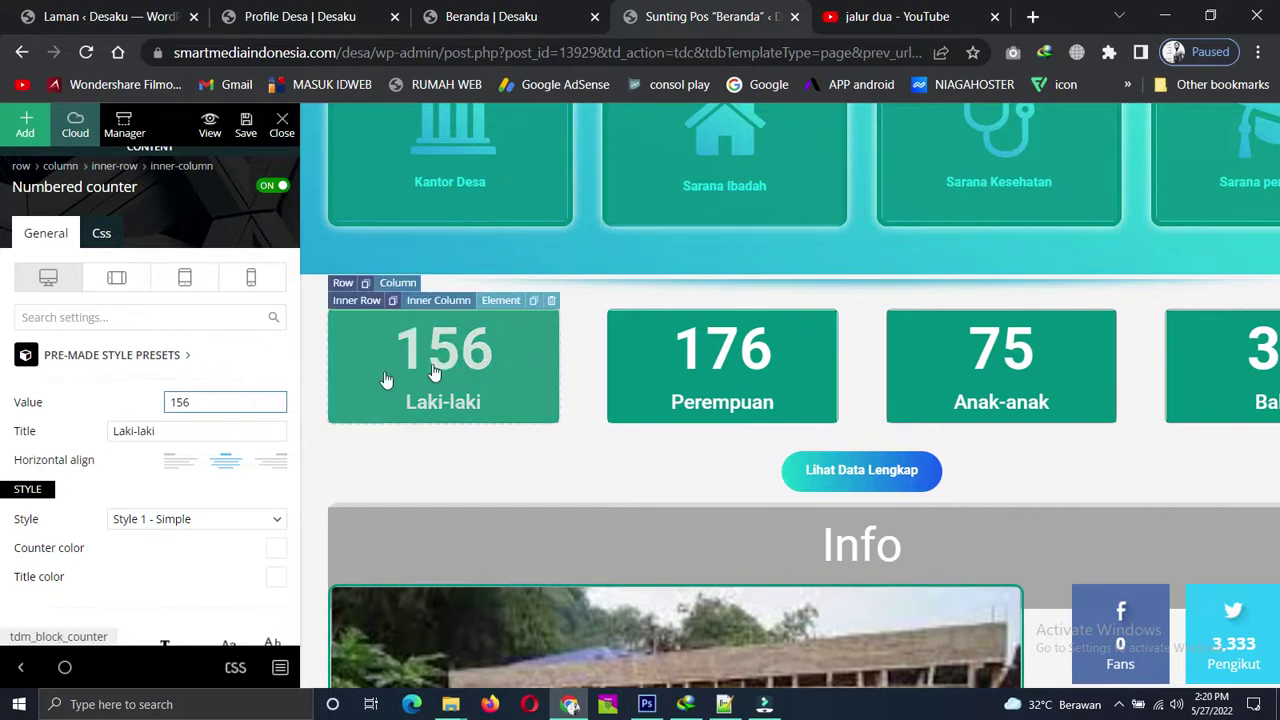
pyautogui.doubleClick(219, 400)
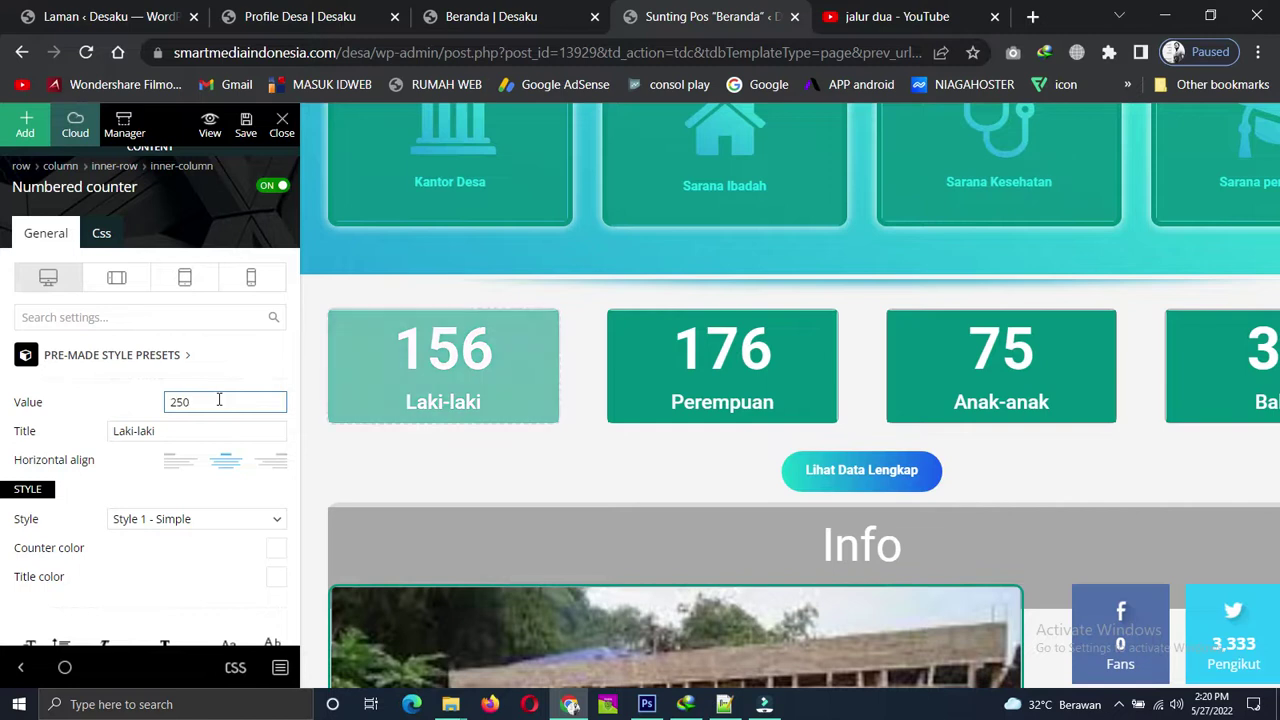
# Duplicate the 250 Laki-laki counter from the counters' Inner Row.
pyautogui.click(718, 370)
pyautogui.click(970, 358)
pyautogui.click(436, 360)
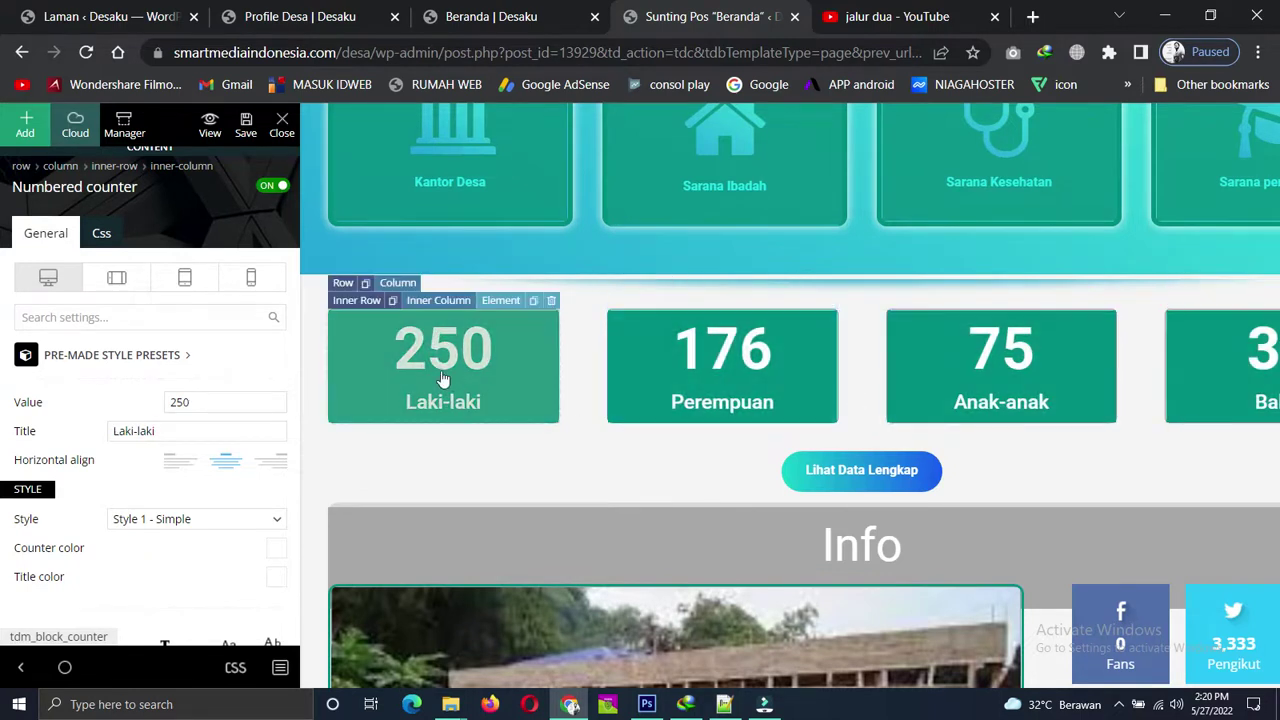
pyautogui.click(357, 301)
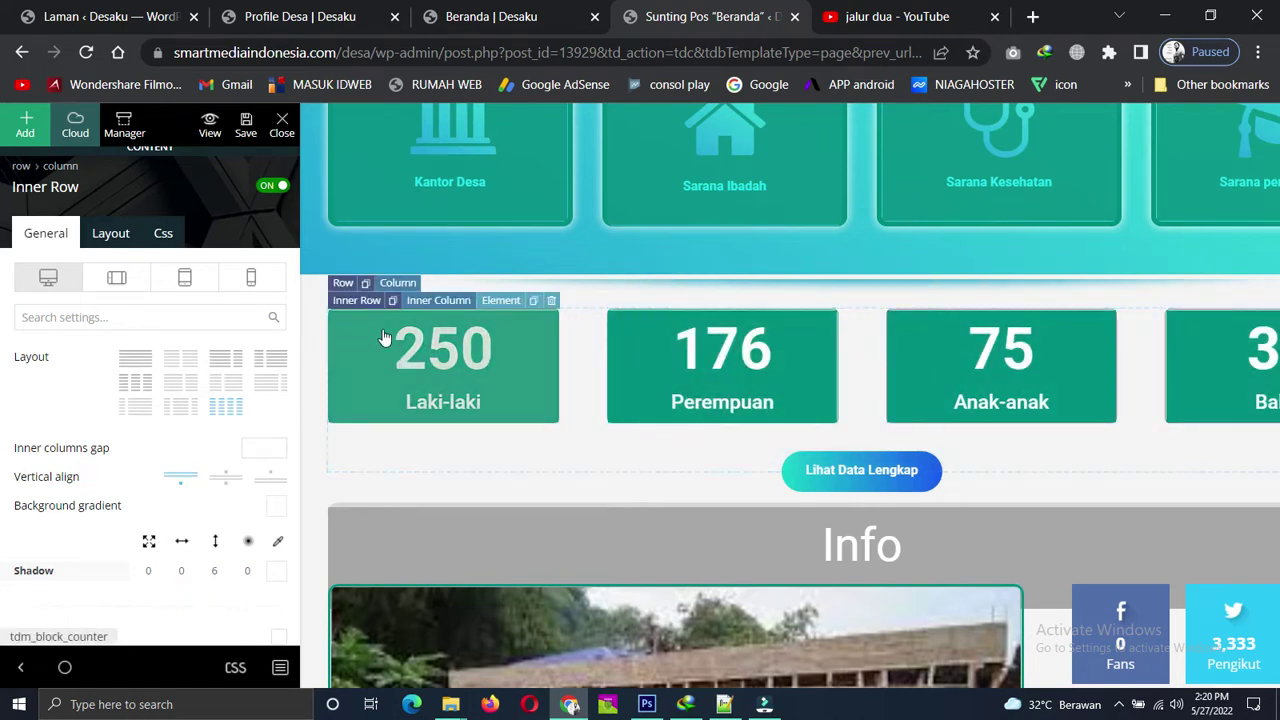
pyautogui.click(534, 303)
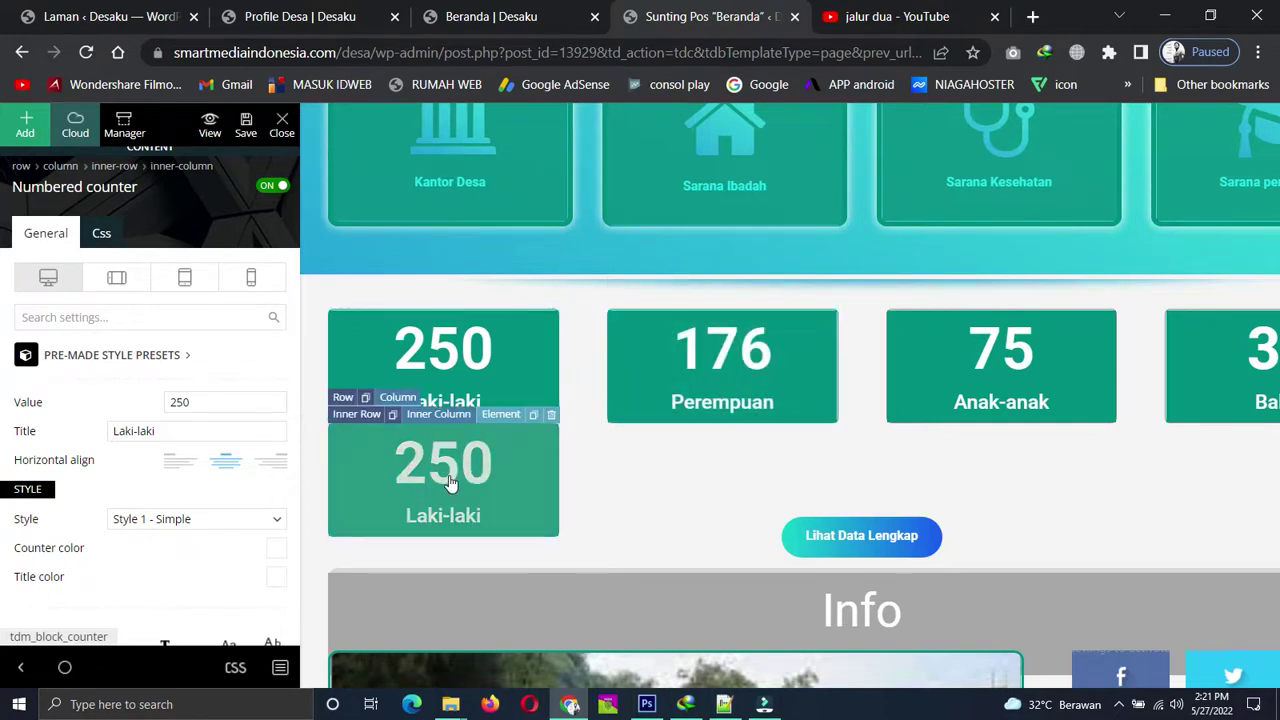
# Delete the duplicate Laki-laki counter and clone the whole counter row.
pyautogui.click(550, 416)
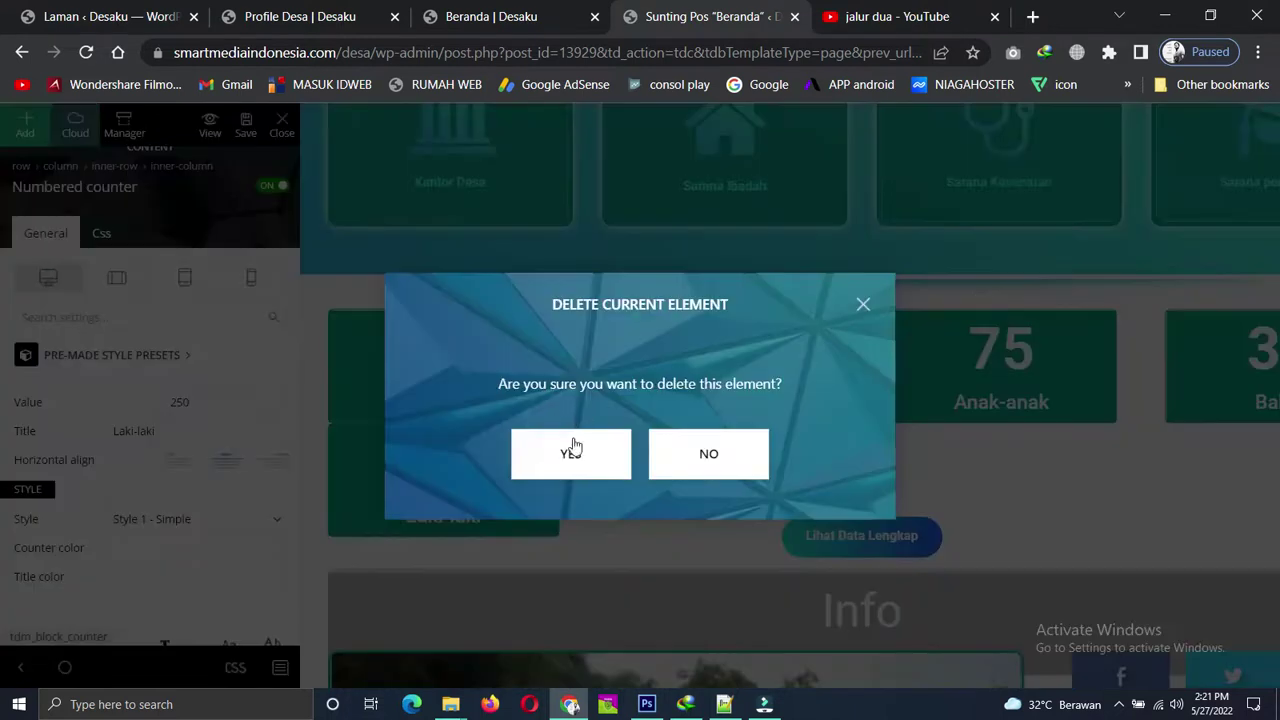
pyautogui.click(570, 449)
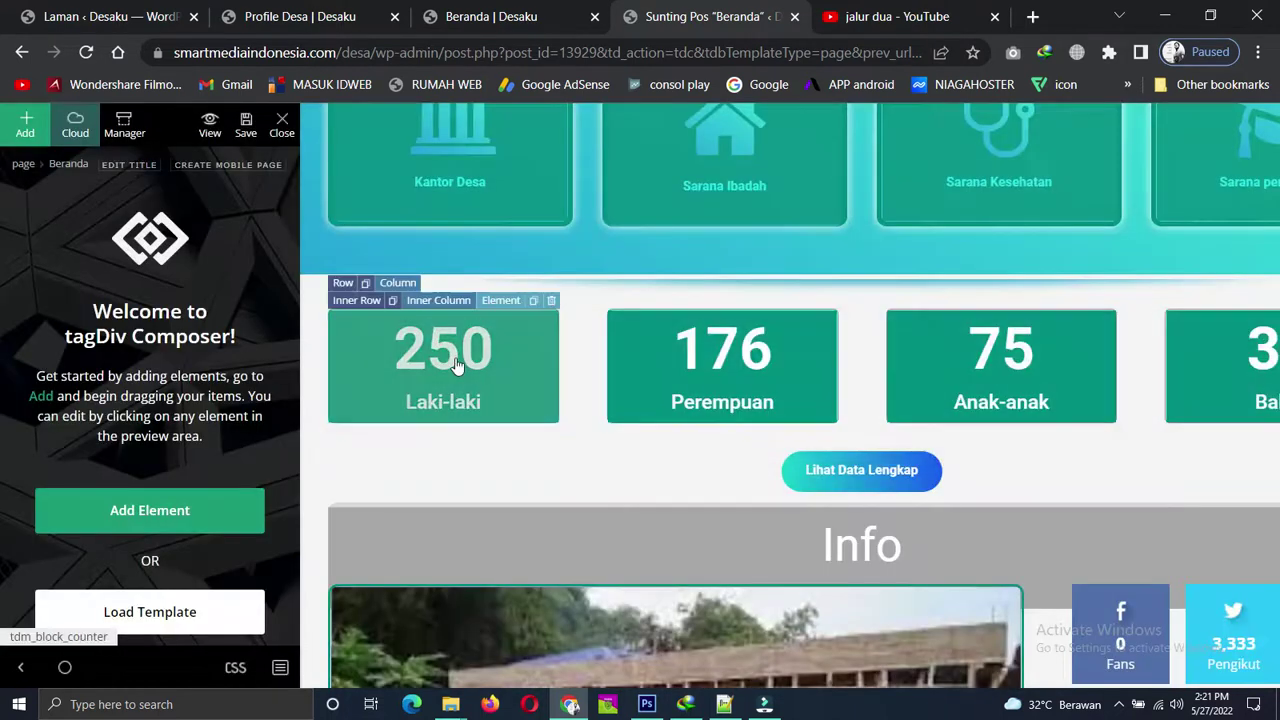
pyautogui.click(393, 302)
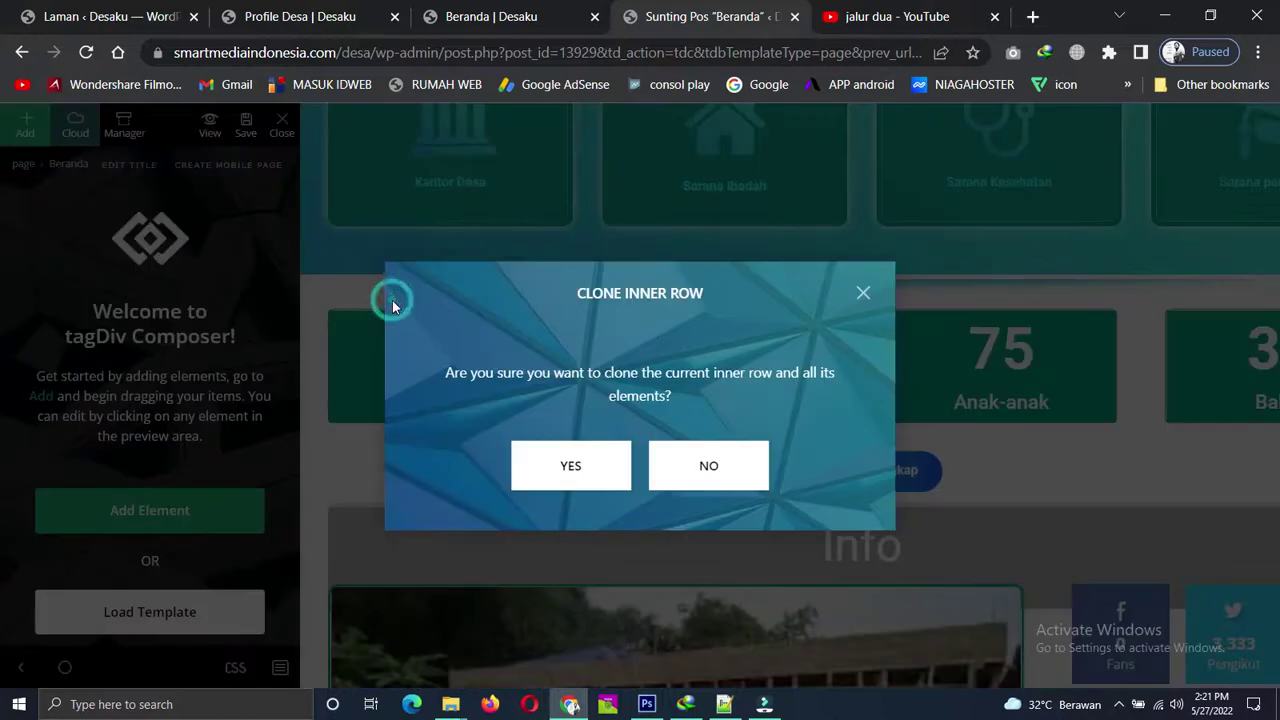
pyautogui.click(557, 461)
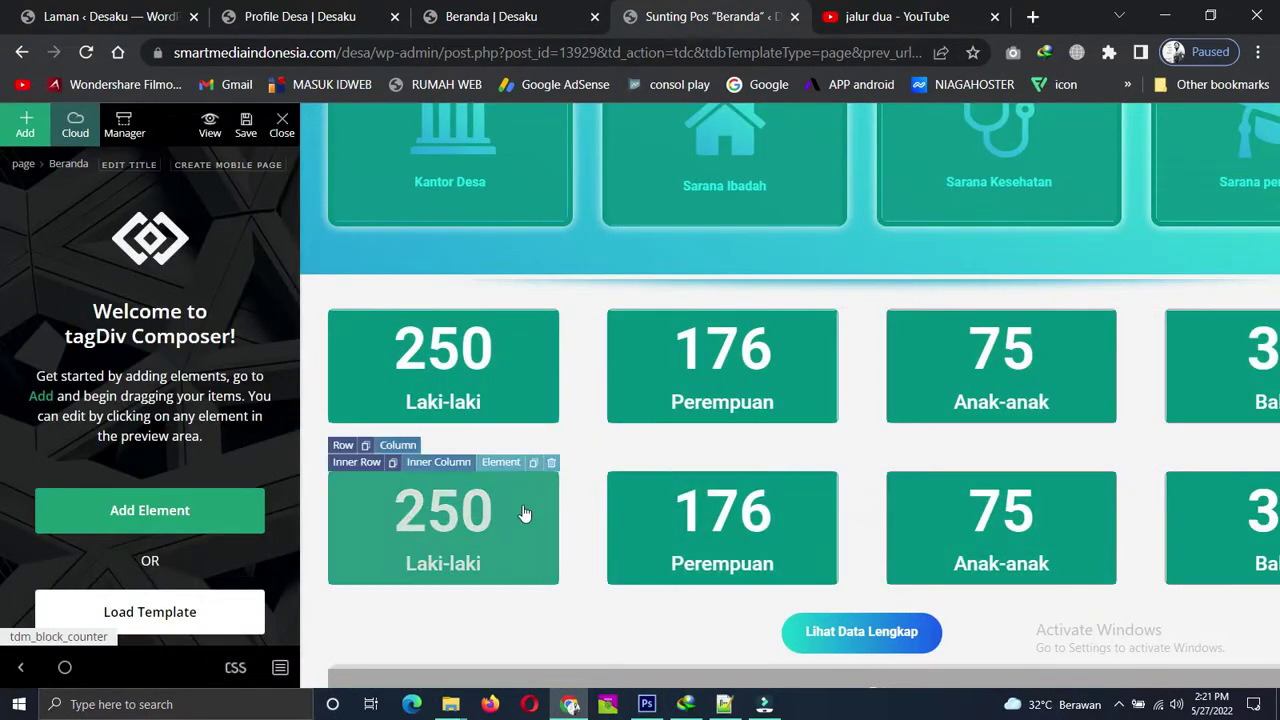
pyautogui.scroll(-1, 524, 513)
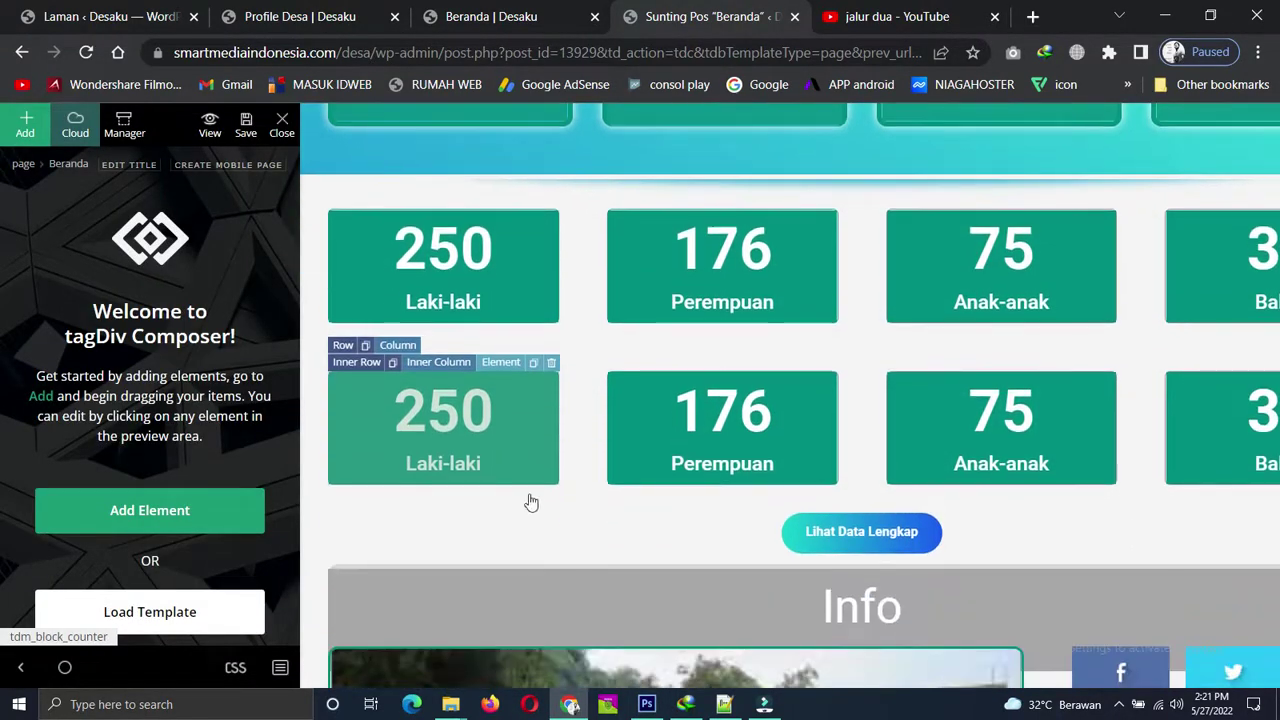
# Set the first copied counter to value 25 with title Lansia.
pyautogui.click(447, 428)
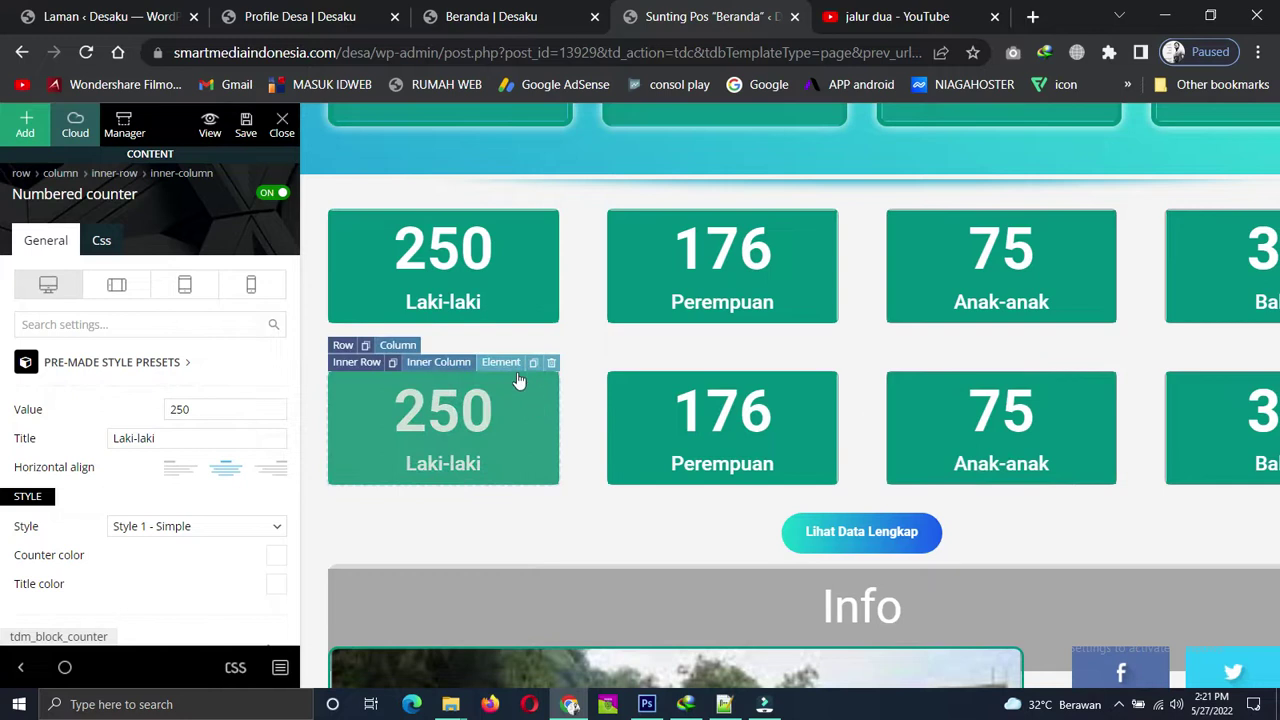
pyautogui.click(204, 411)
pyautogui.click(179, 444)
pyautogui.write('Lansia')
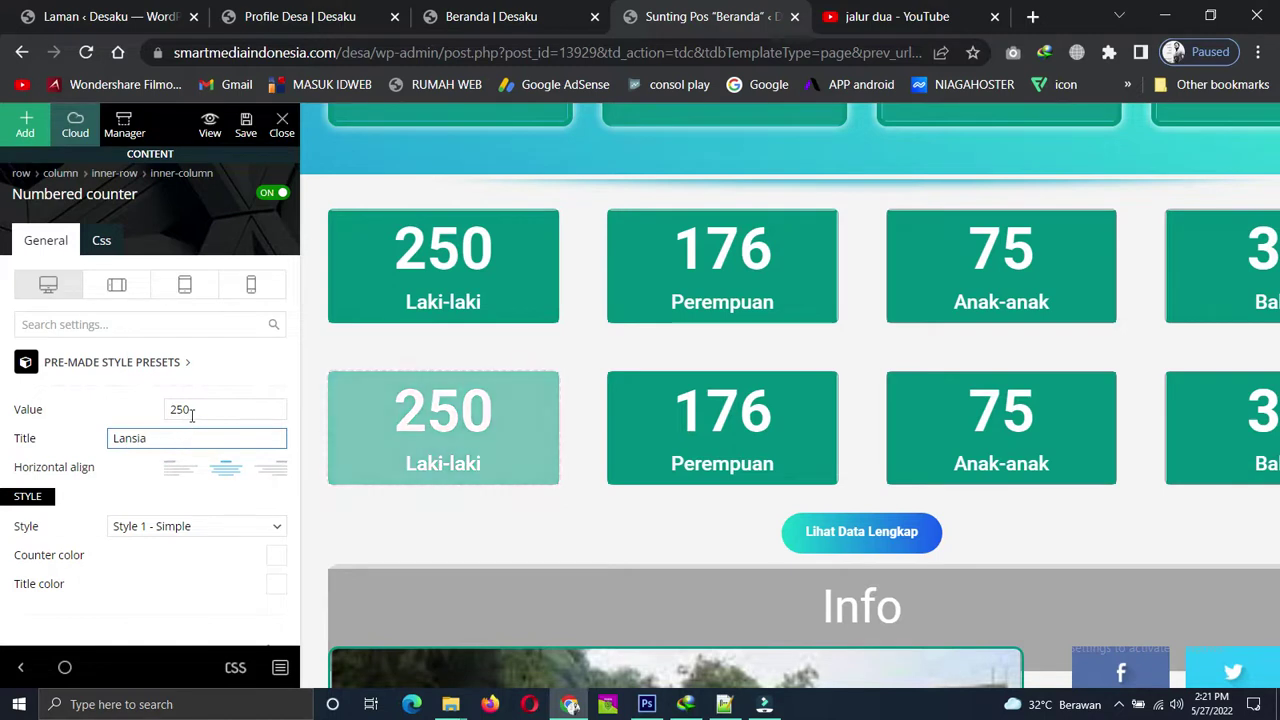
pyautogui.click(196, 411)
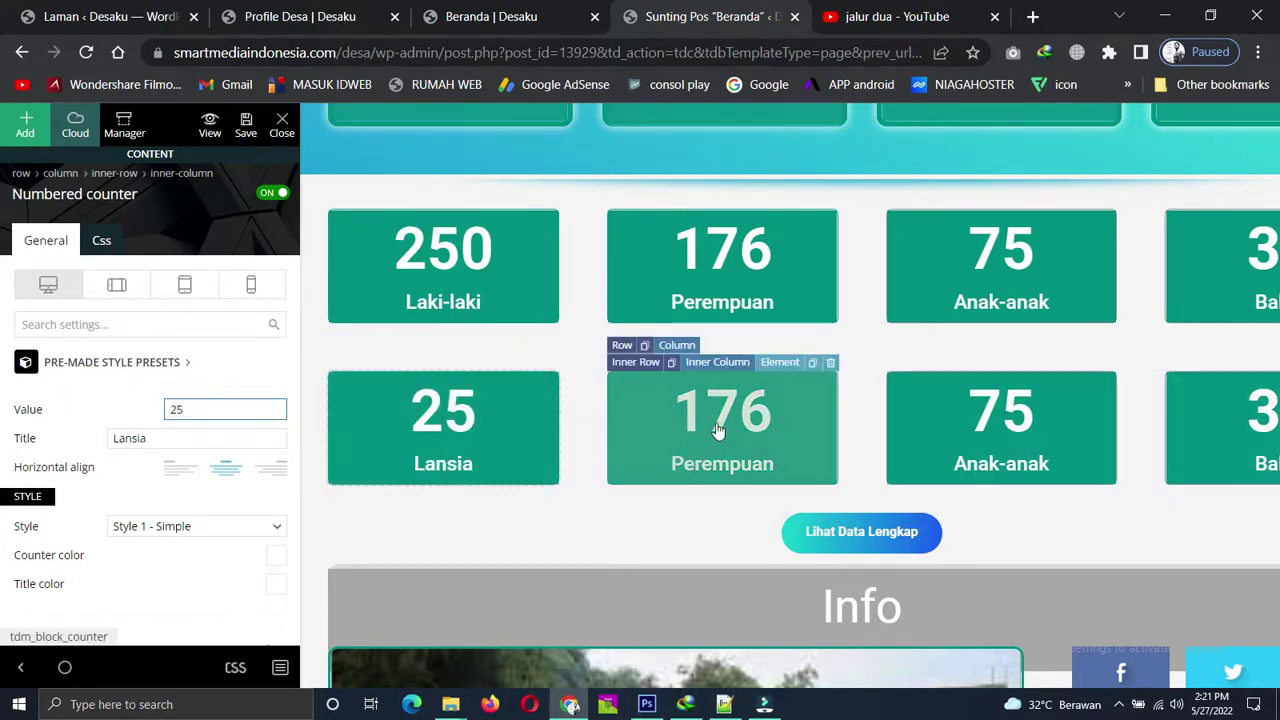
# Set the copied Perempuan counter to value 20 with title Ibu Hamil, then preview the page.
pyautogui.click(737, 418)
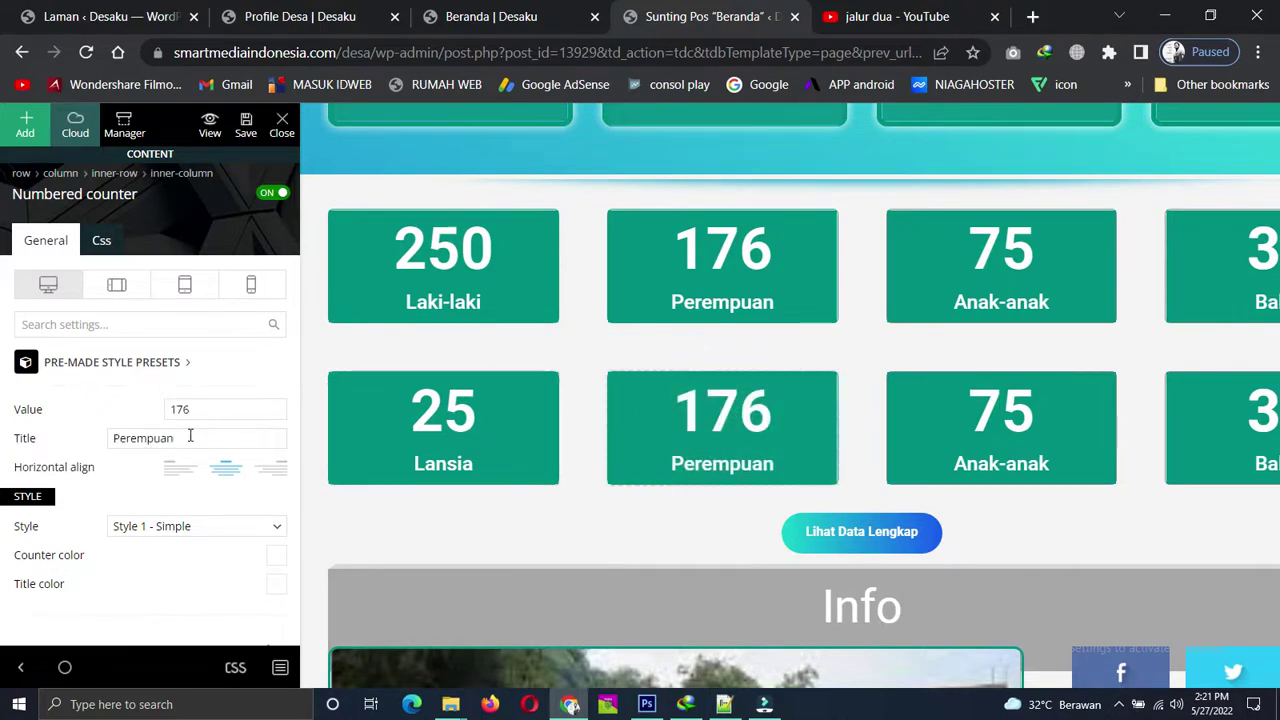
pyautogui.click(190, 436)
pyautogui.write('I')
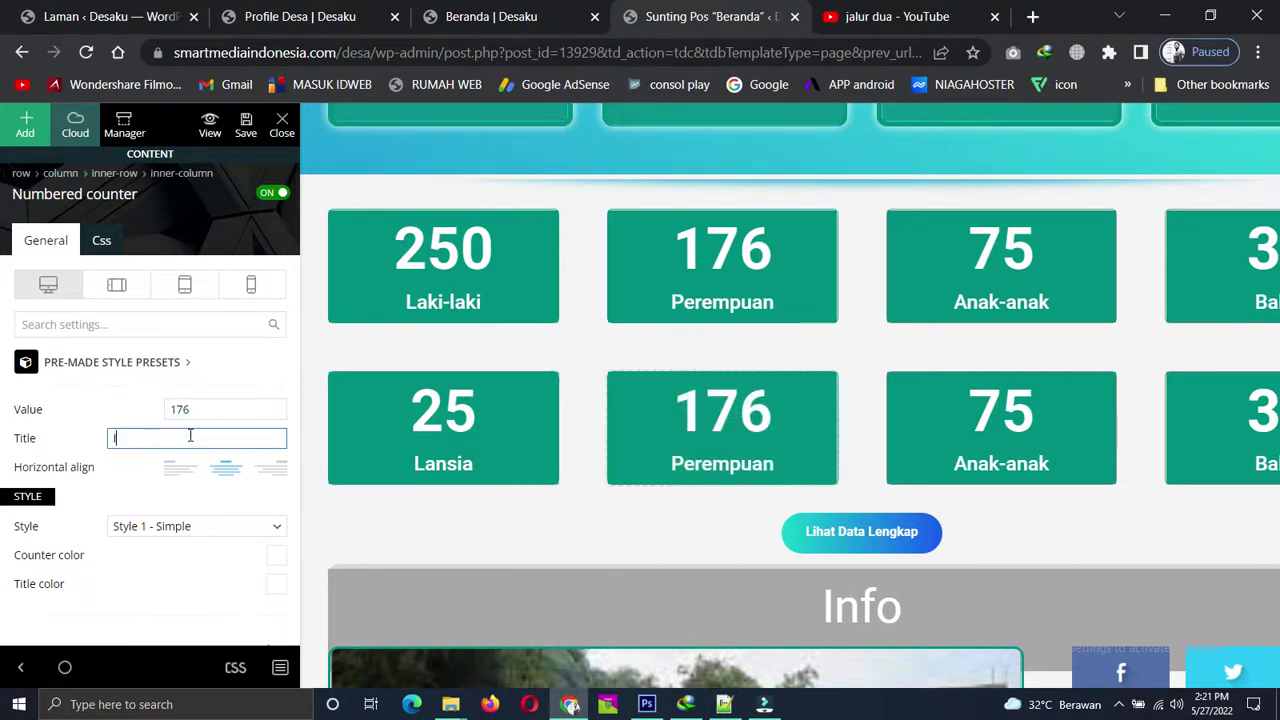
pyautogui.write('bu Hamil')
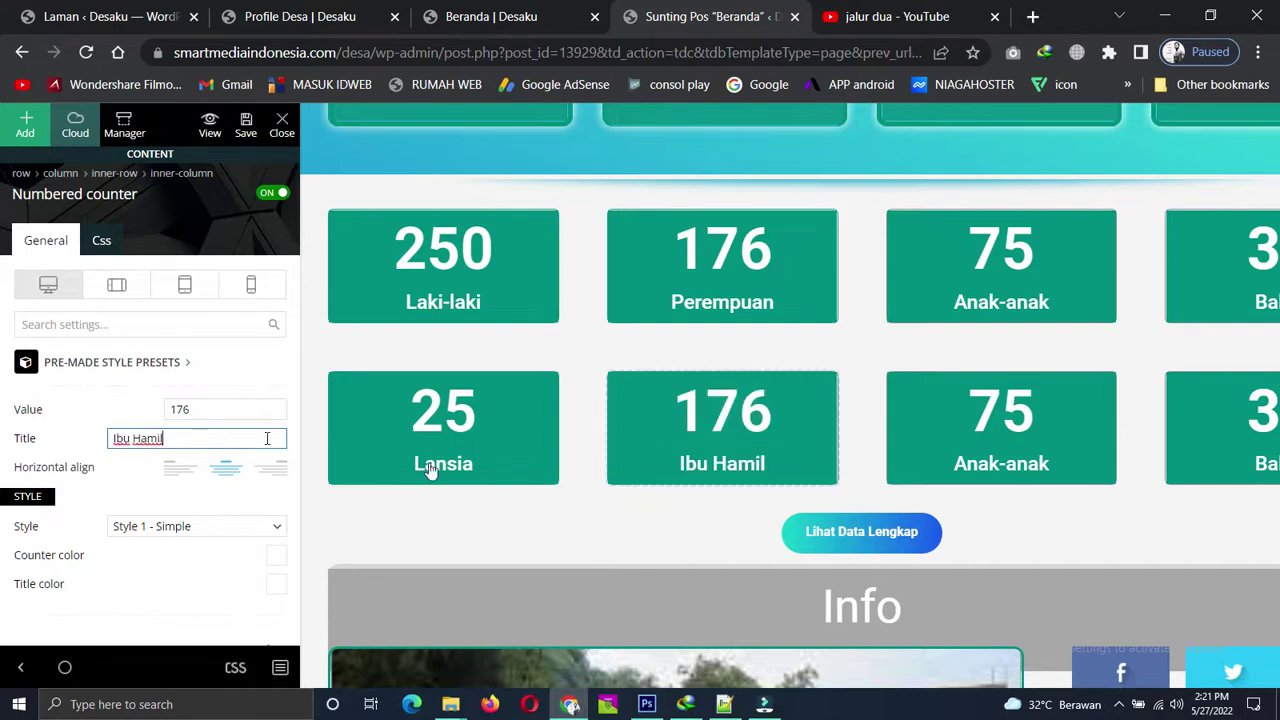
pyautogui.doubleClick(190, 409)
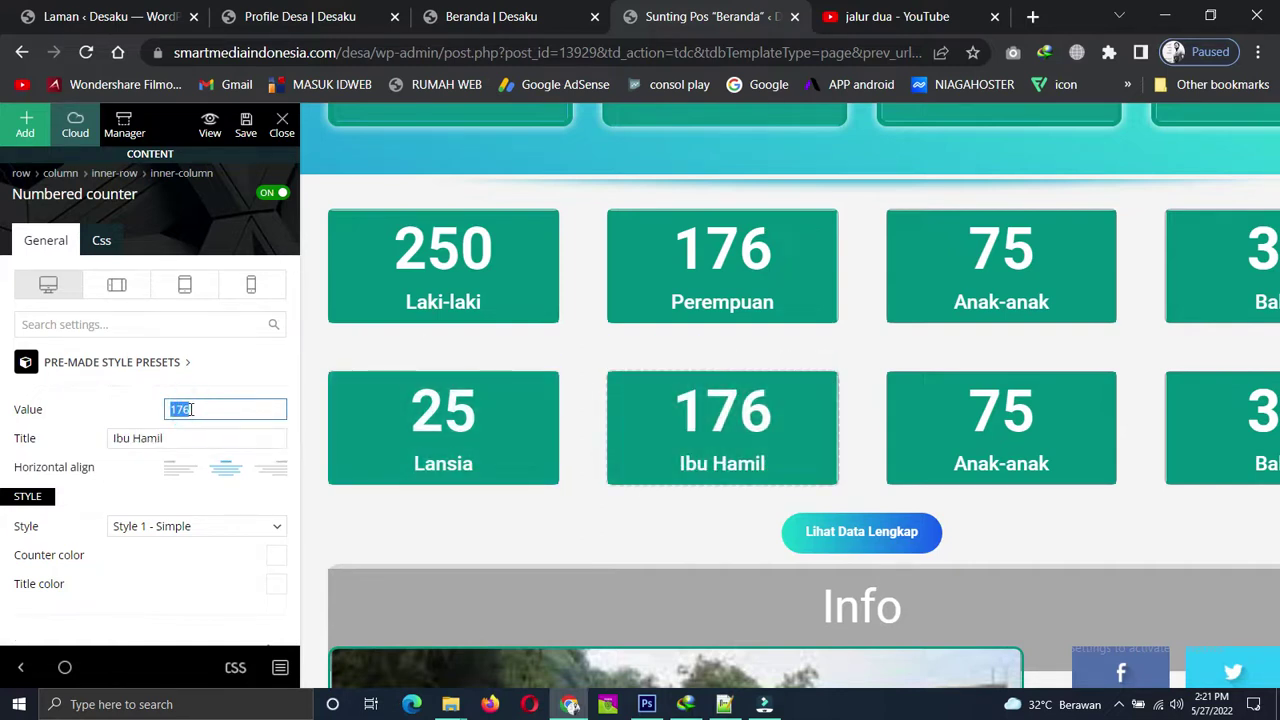
pyautogui.write('20')
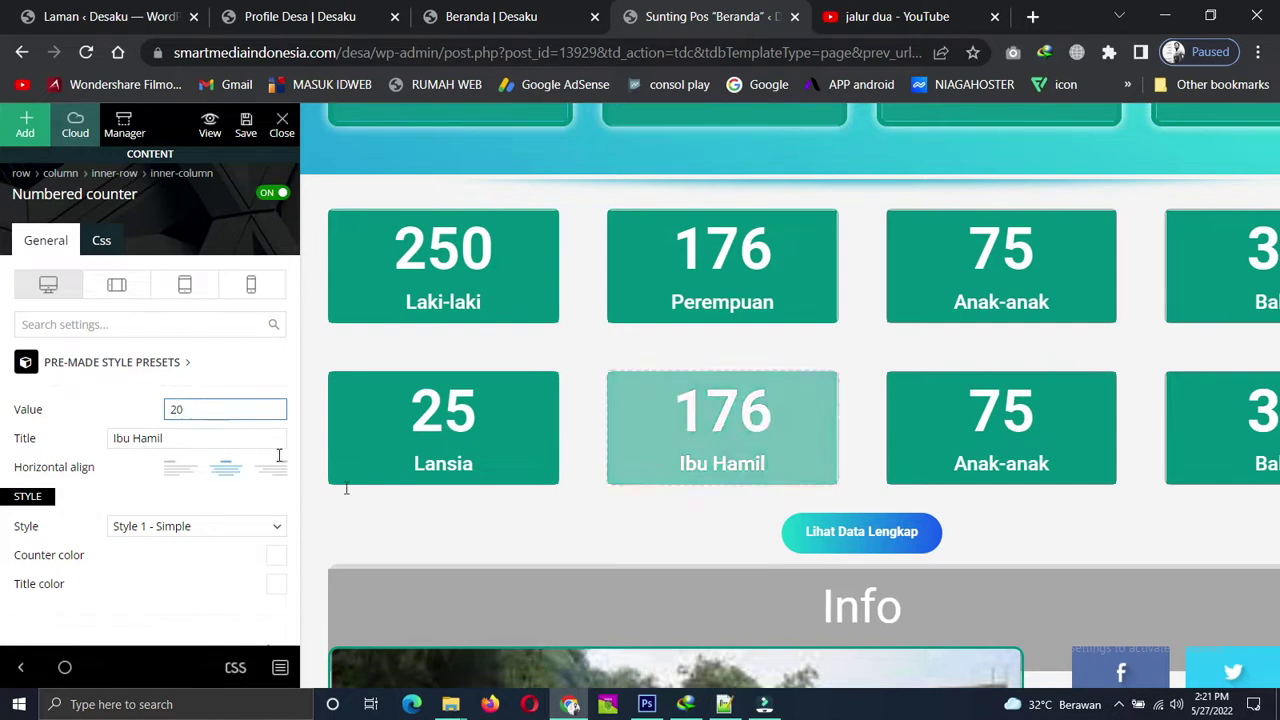
pyautogui.click(22, 667)
pyautogui.scroll(-4, 254, 514)
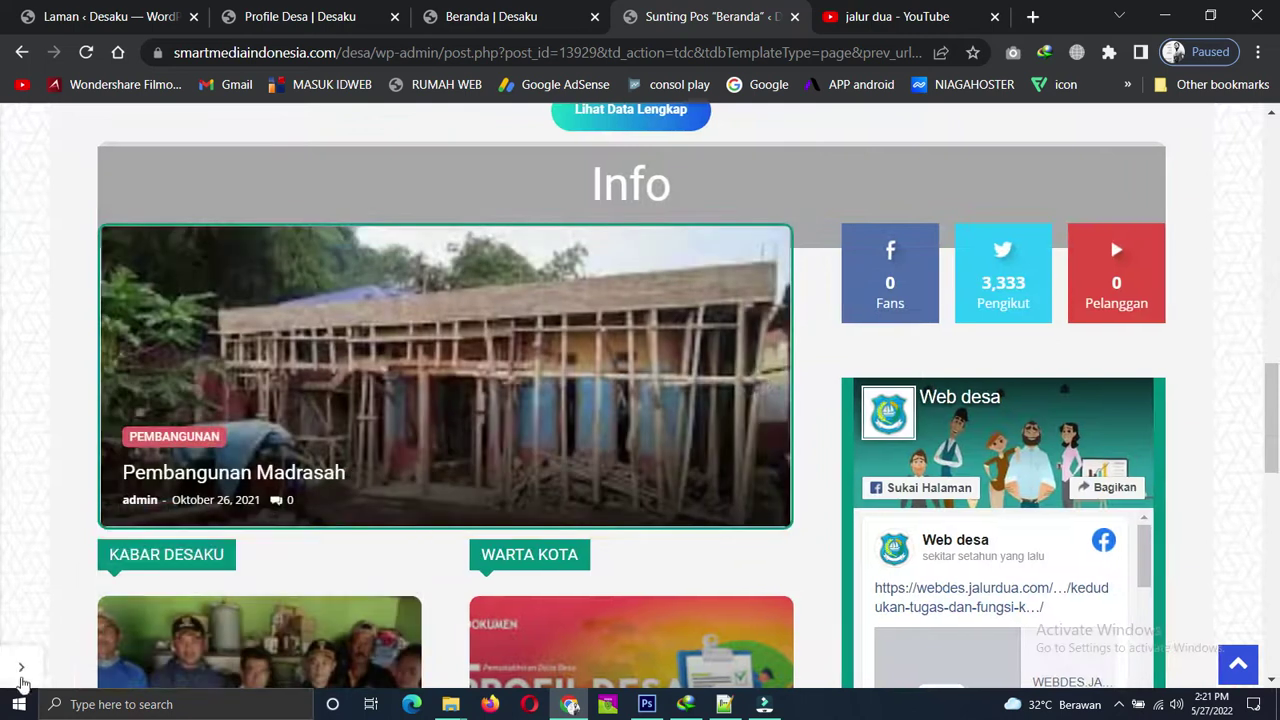
pyautogui.click(25, 676)
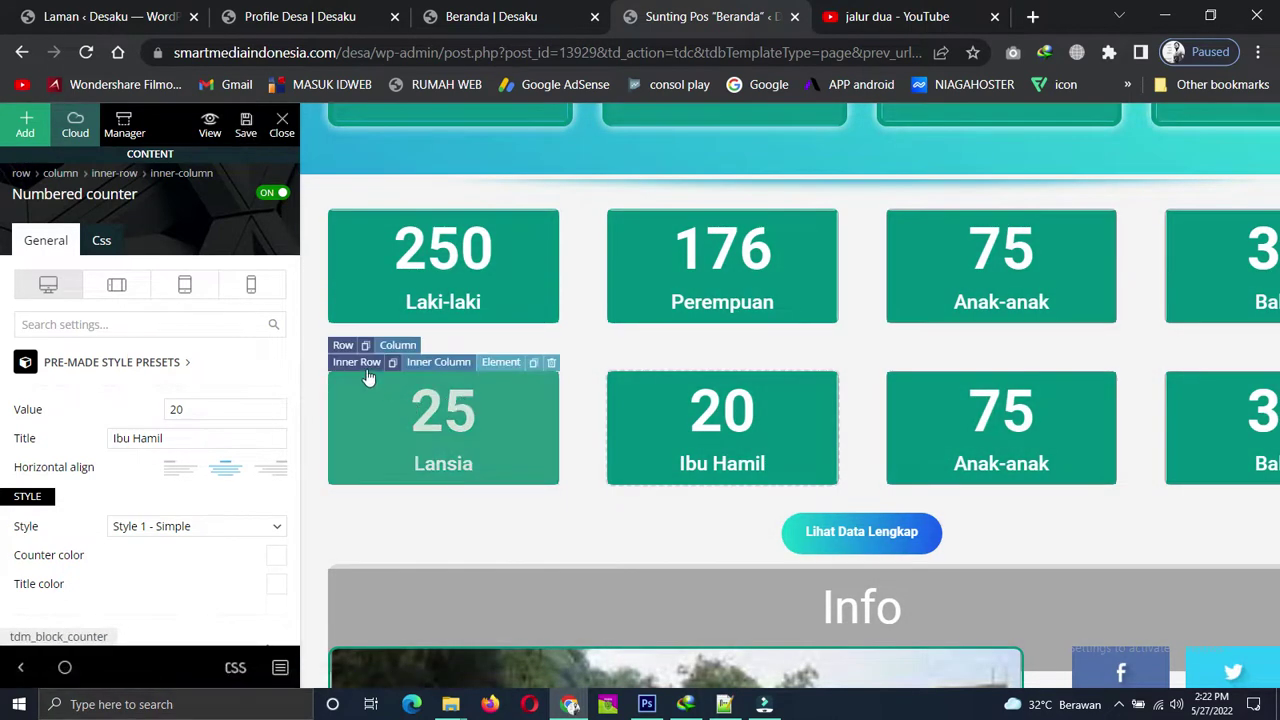
# Delete the second counter row.
pyautogui.click(357, 362)
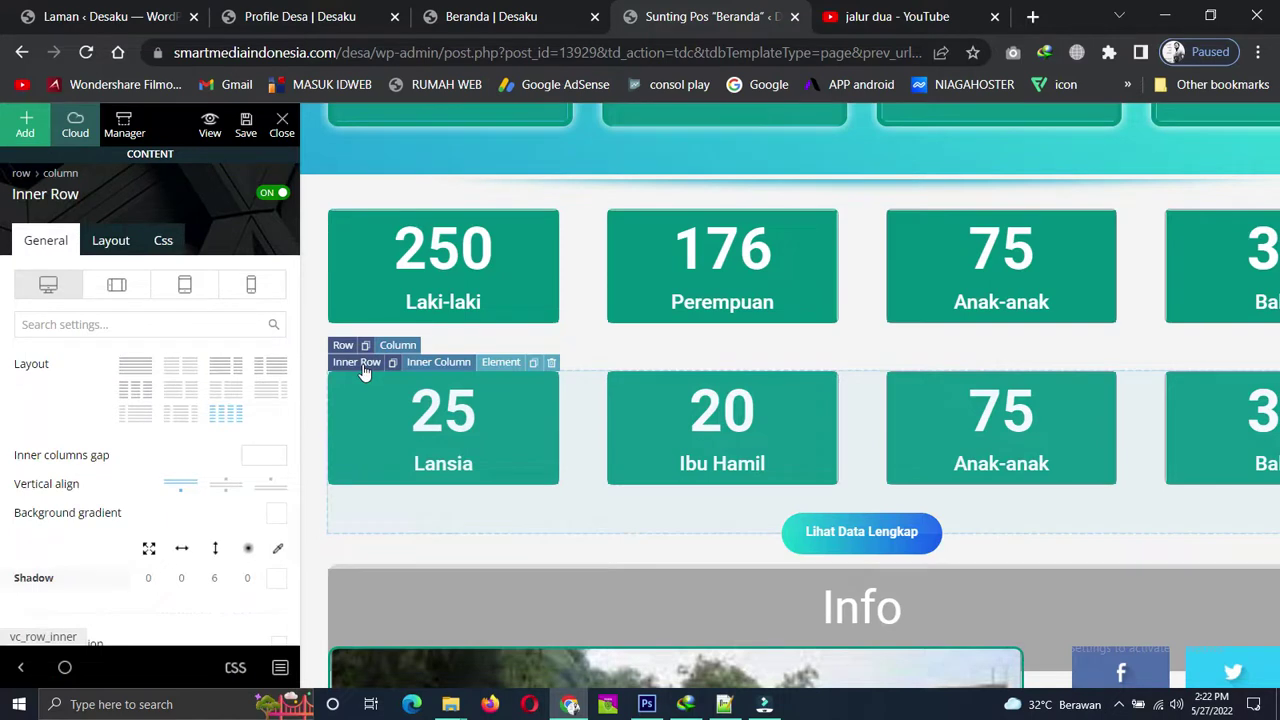
pyautogui.press('Delete')
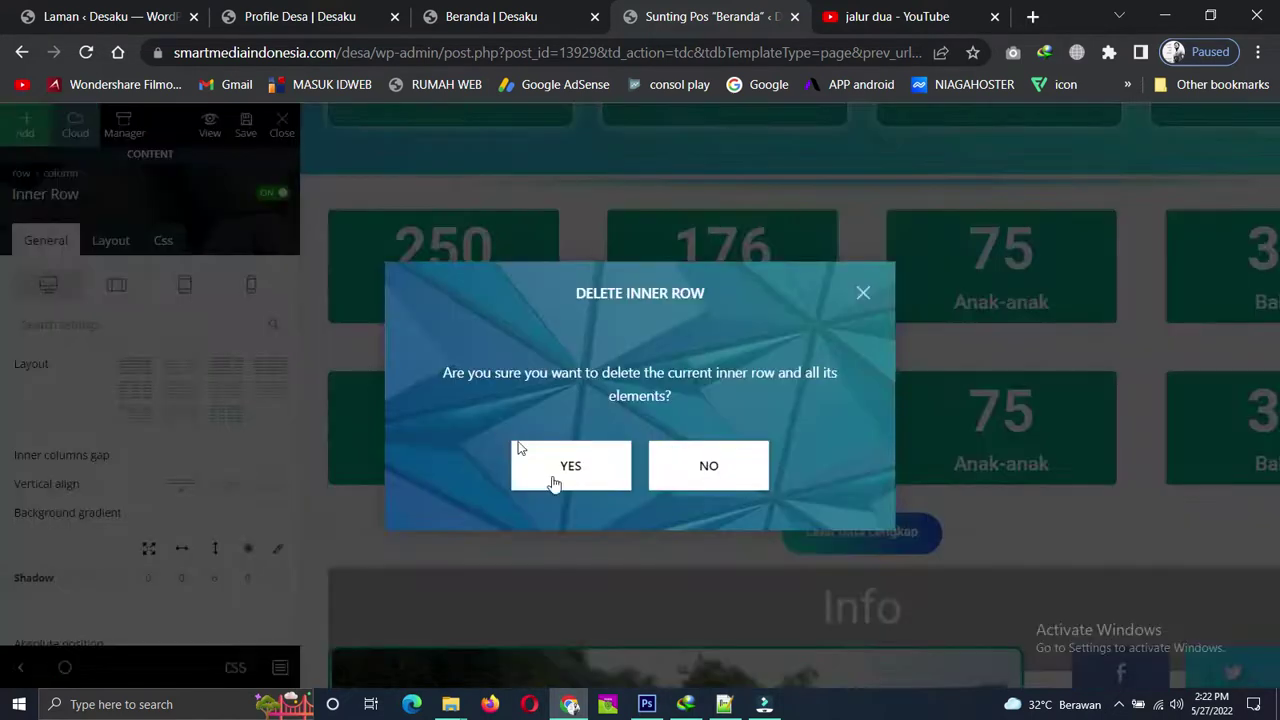
pyautogui.click(567, 478)
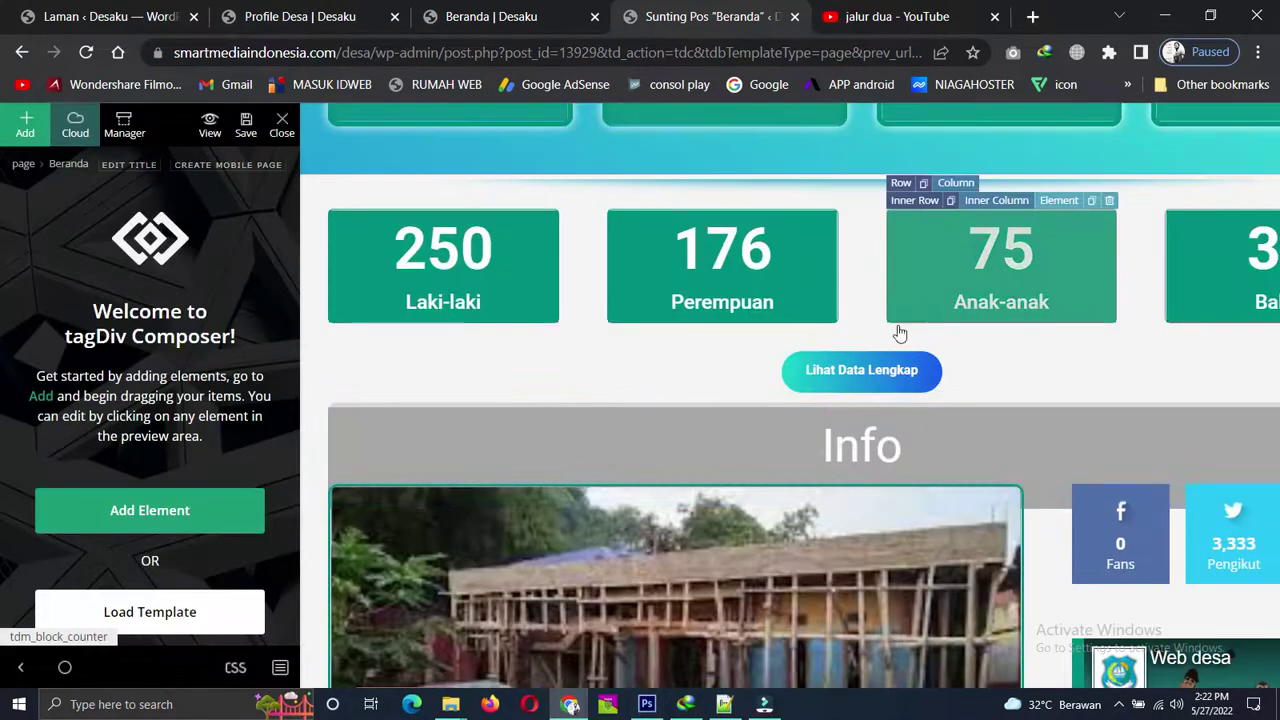
# Set the Lihat Data Lengkap button's link to open in a new window.
pyautogui.click(883, 381)
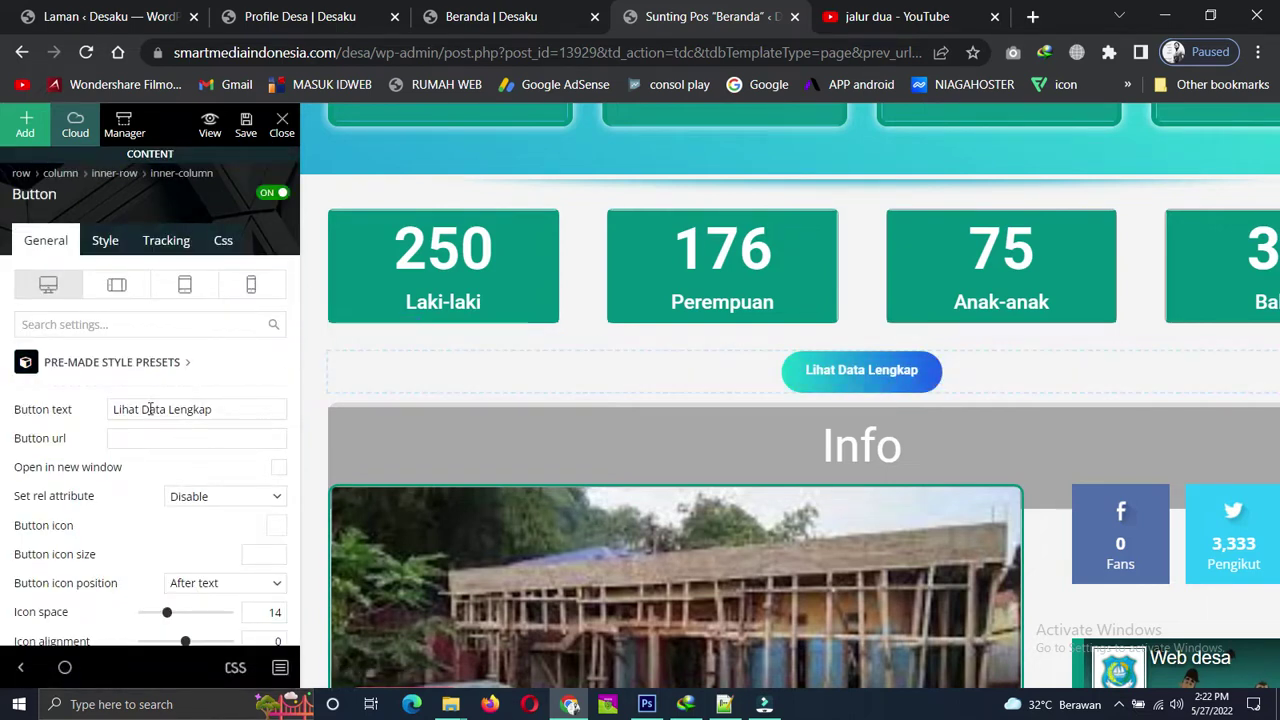
pyautogui.click(146, 440)
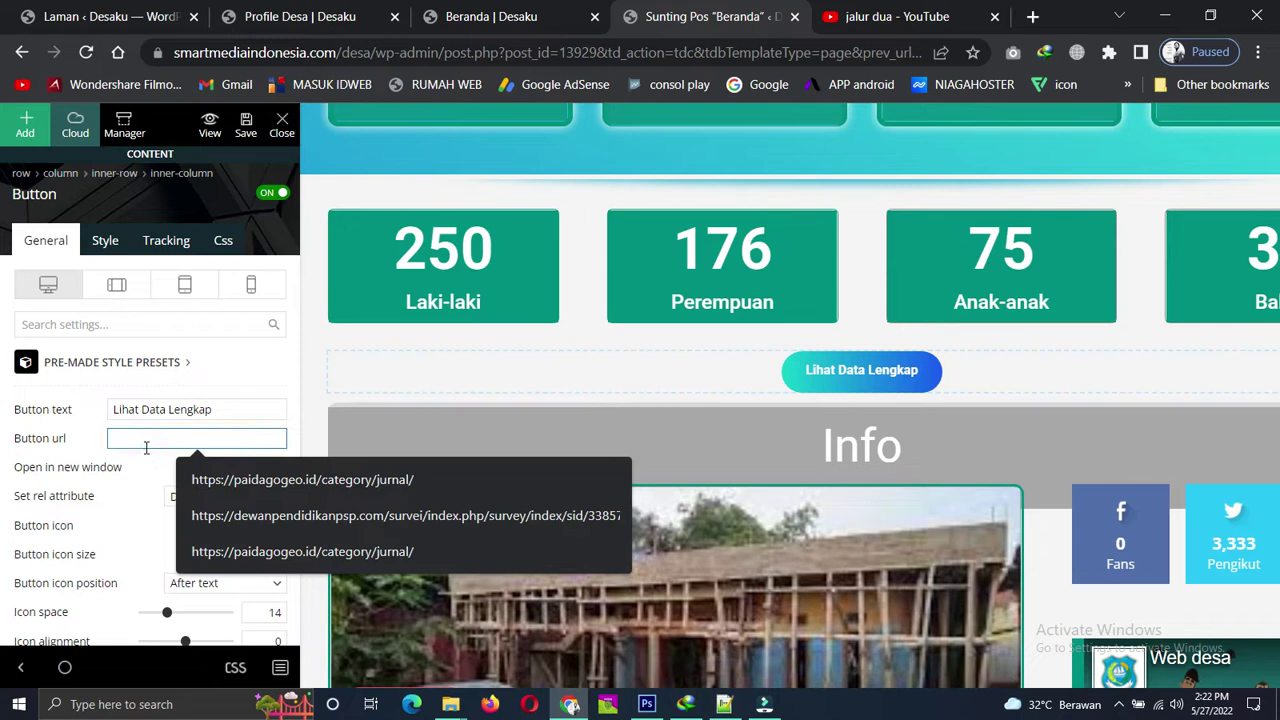
pyautogui.click(91, 442)
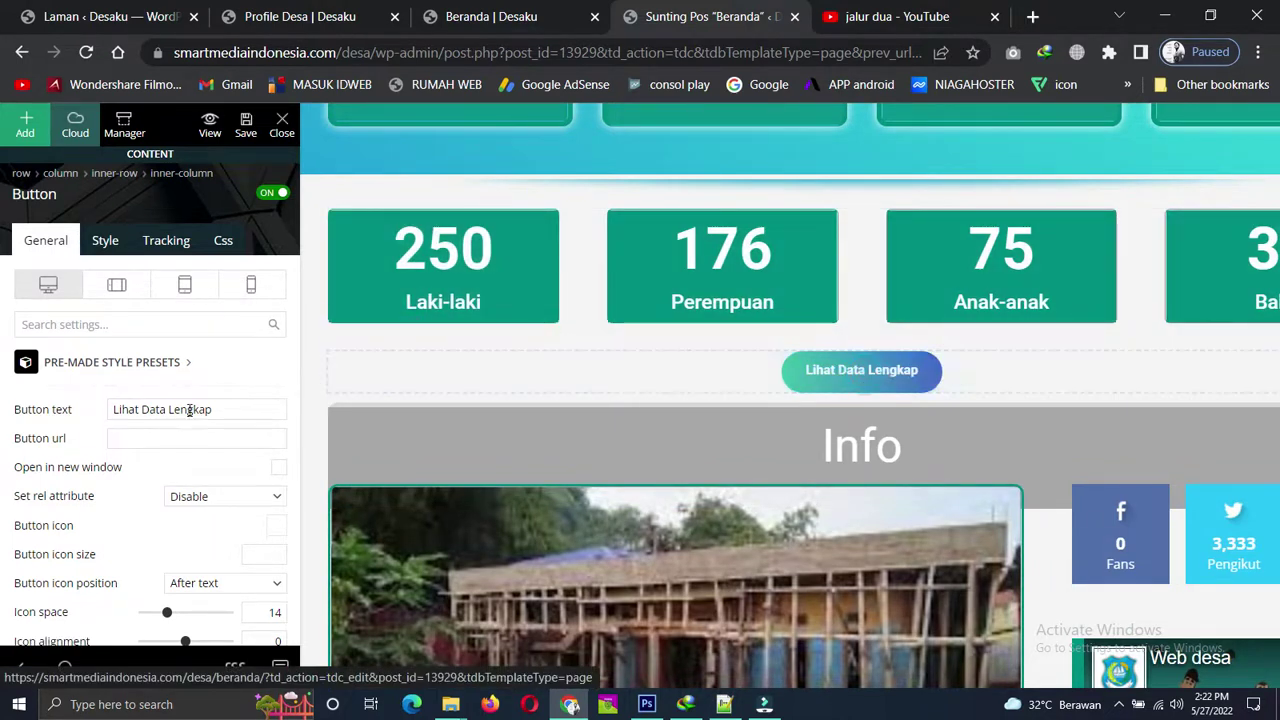
pyautogui.click(189, 437)
pyautogui.click(106, 238)
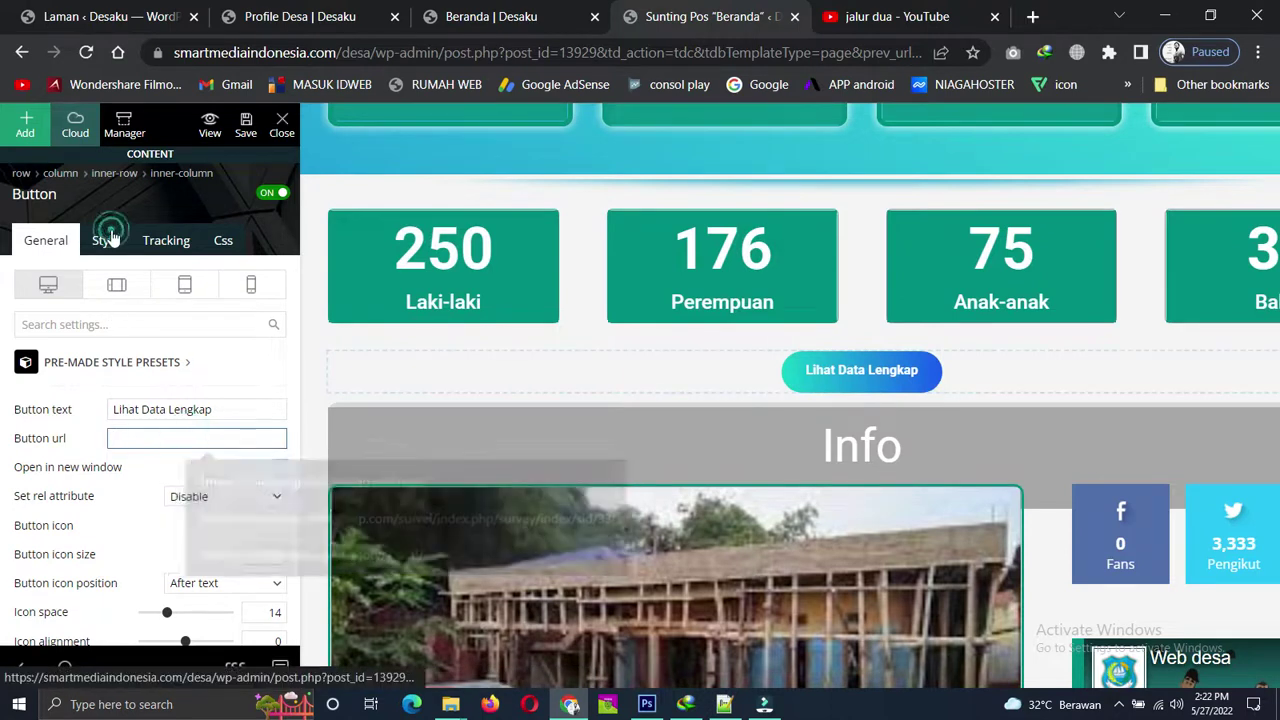
pyautogui.click(40, 240)
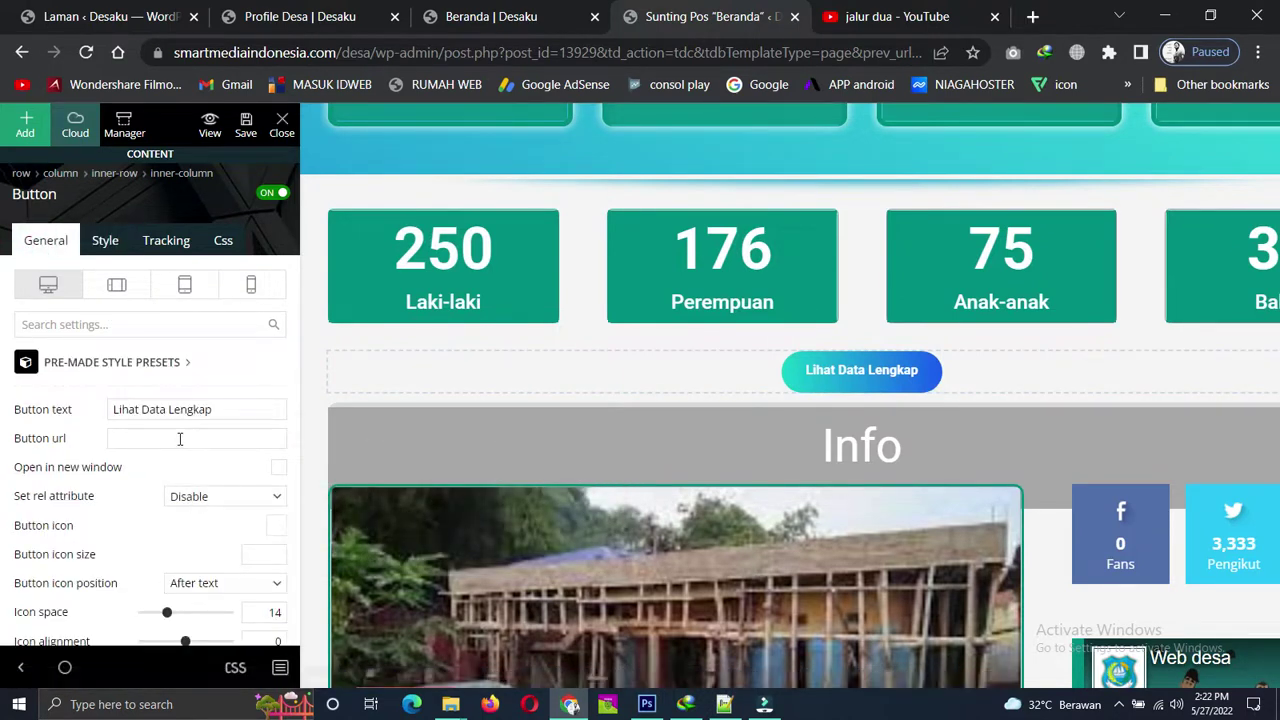
pyautogui.click(180, 437)
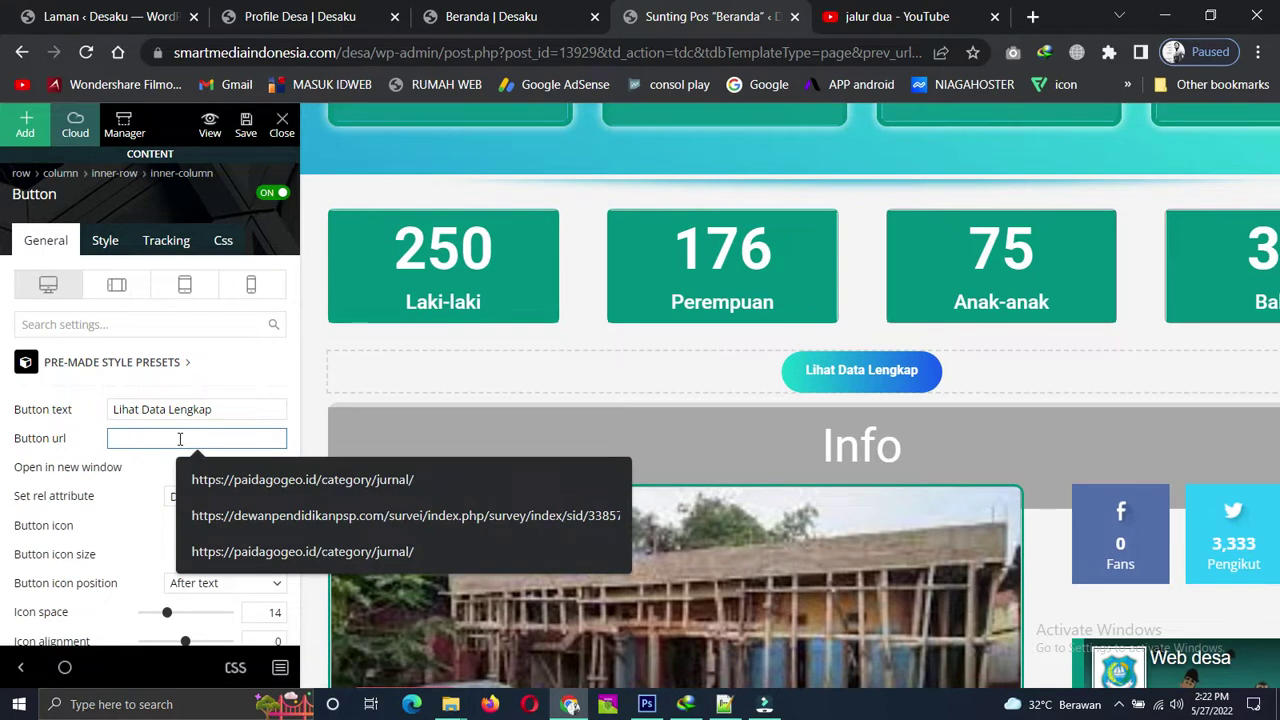
pyautogui.click(112, 437)
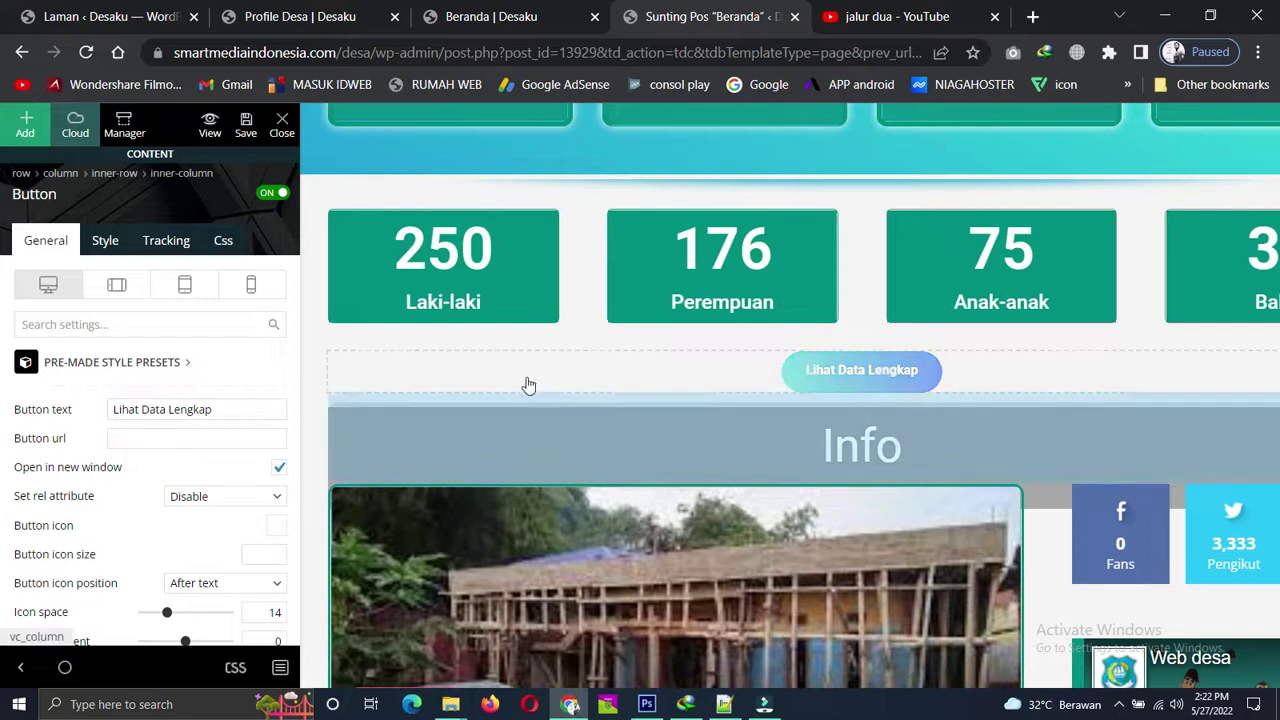
pyautogui.scroll(-2, 531, 380)
pyautogui.scroll(-3, 600, 390)
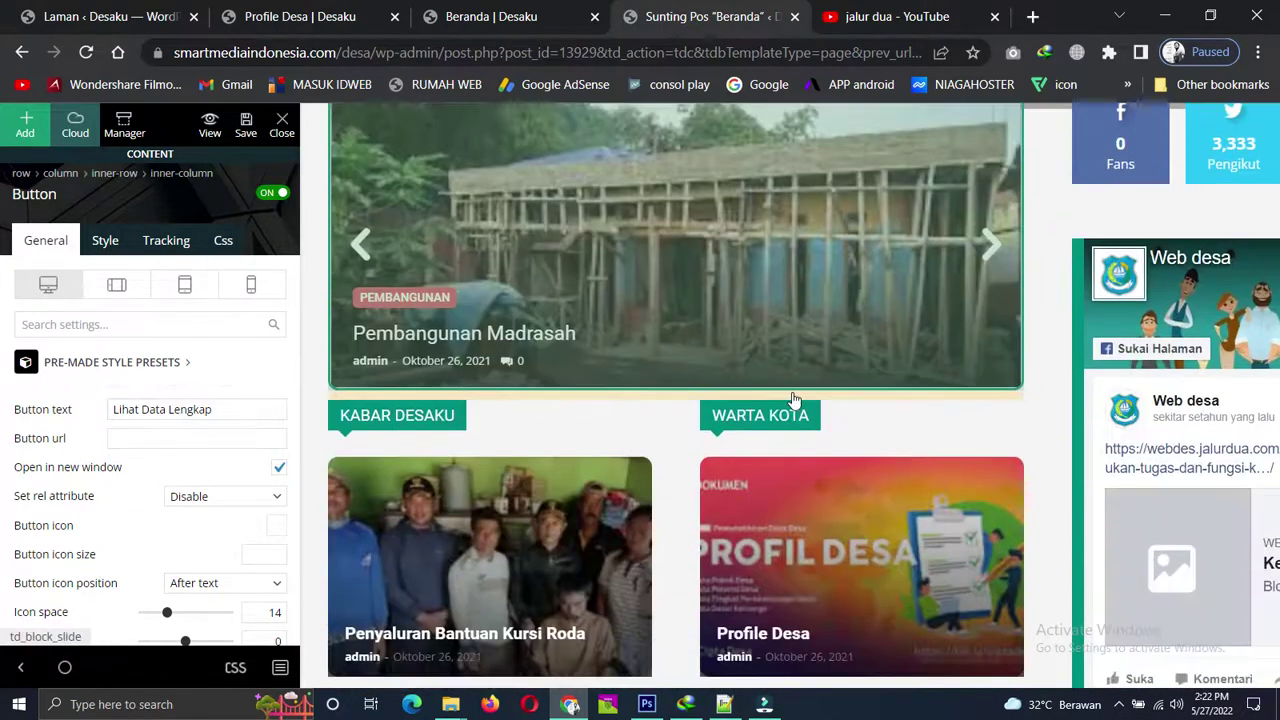
pyautogui.scroll(4, 794, 400)
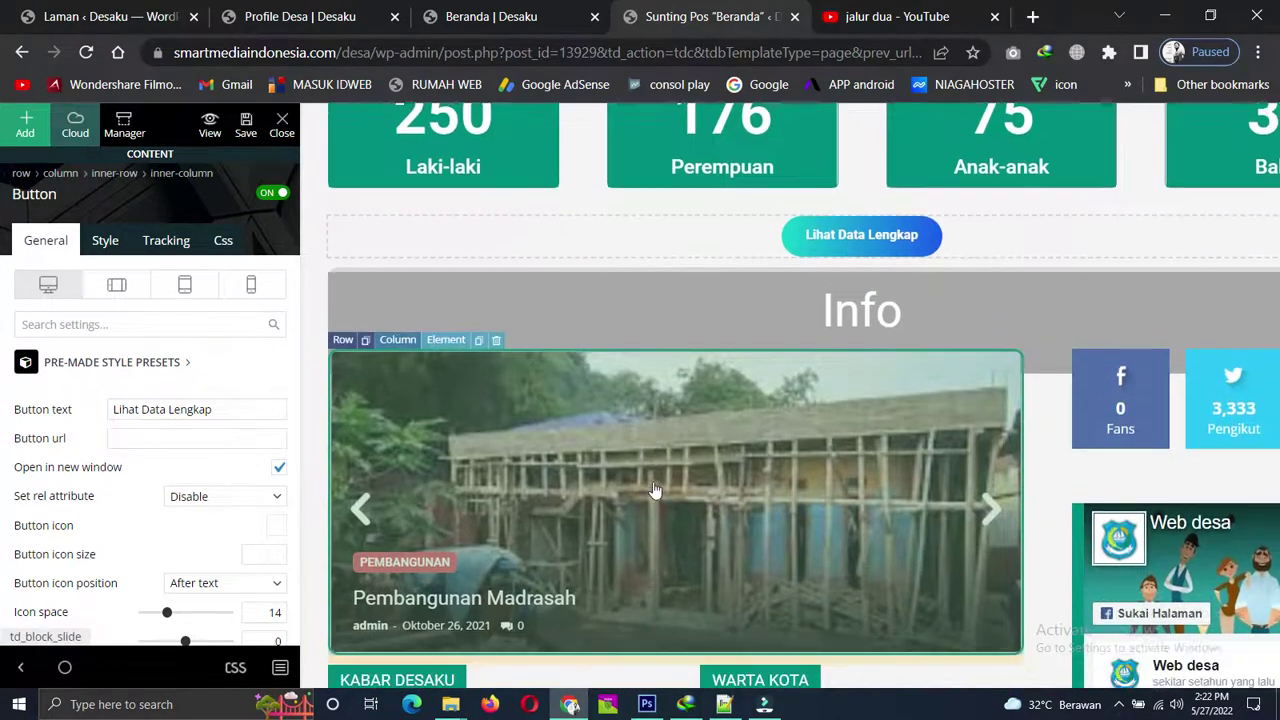
pyautogui.scroll(-1, 420, 420)
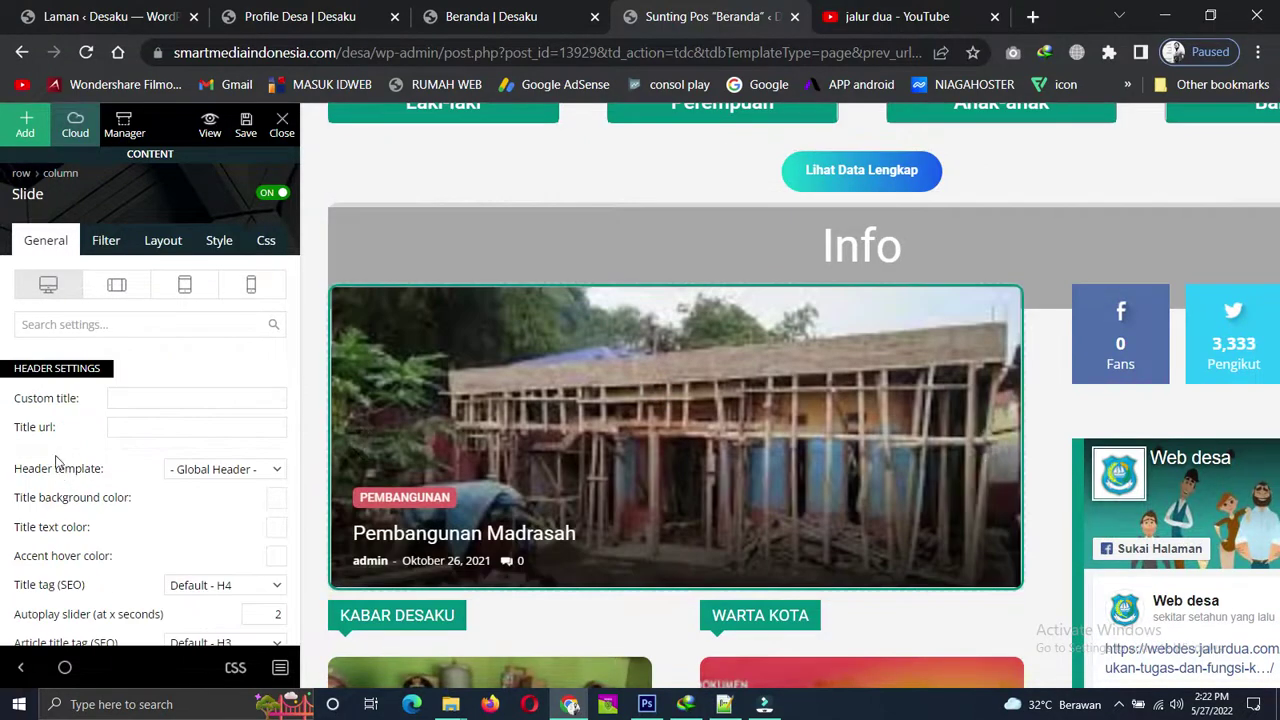
# Show the Info slider's Filter settings, leaving the category filter at All categories.
pyautogui.click(104, 245)
pyautogui.click(277, 430)
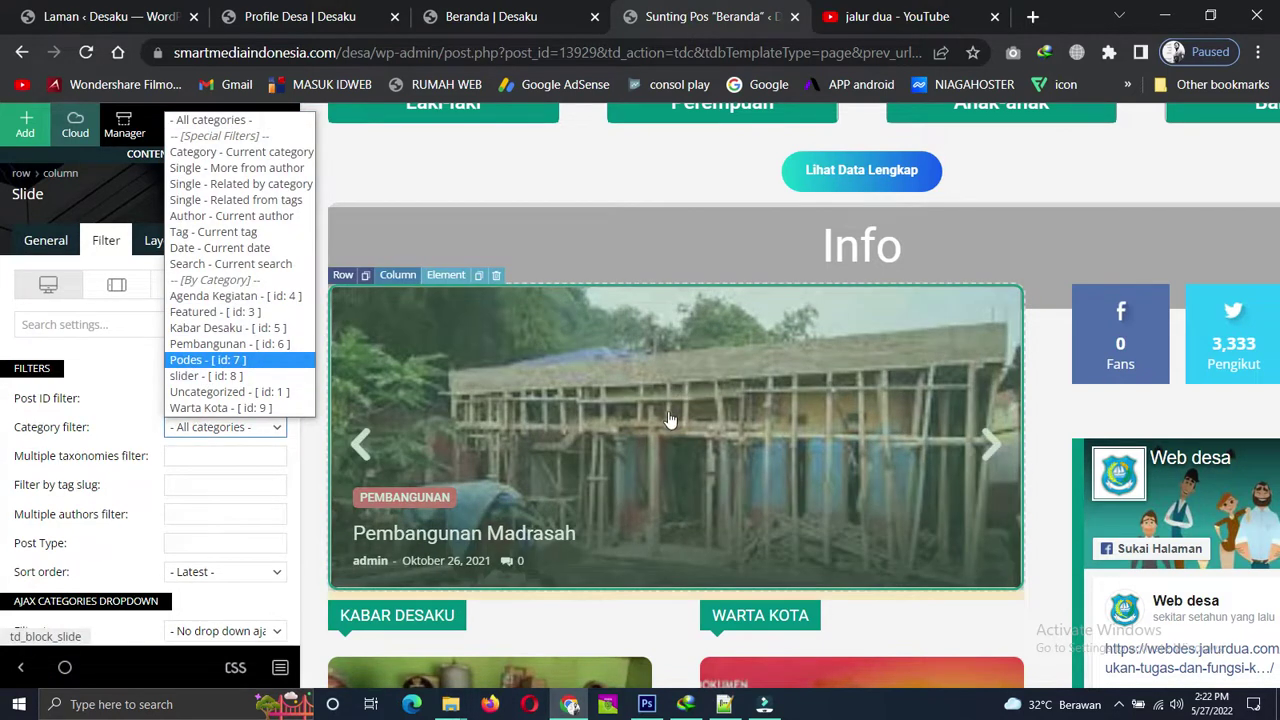
pyautogui.click(670, 420)
pyautogui.scroll(-2, 600, 450)
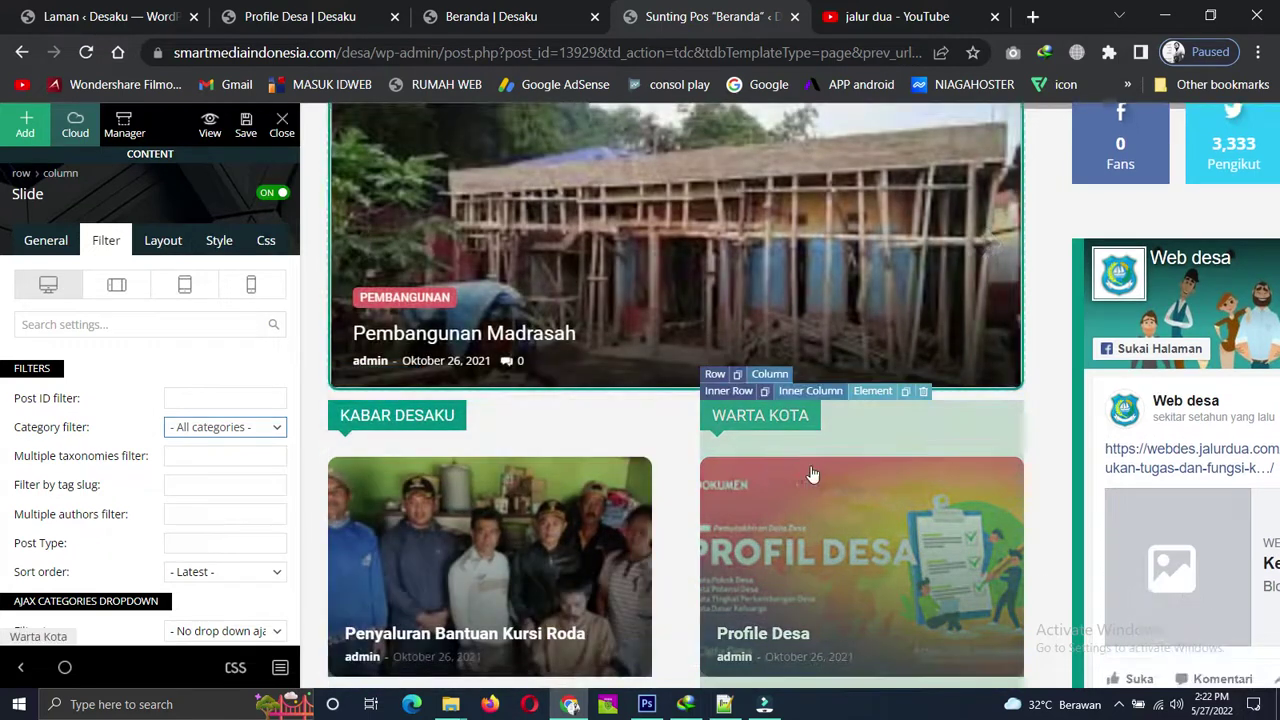
pyautogui.scroll(-6, 790, 472)
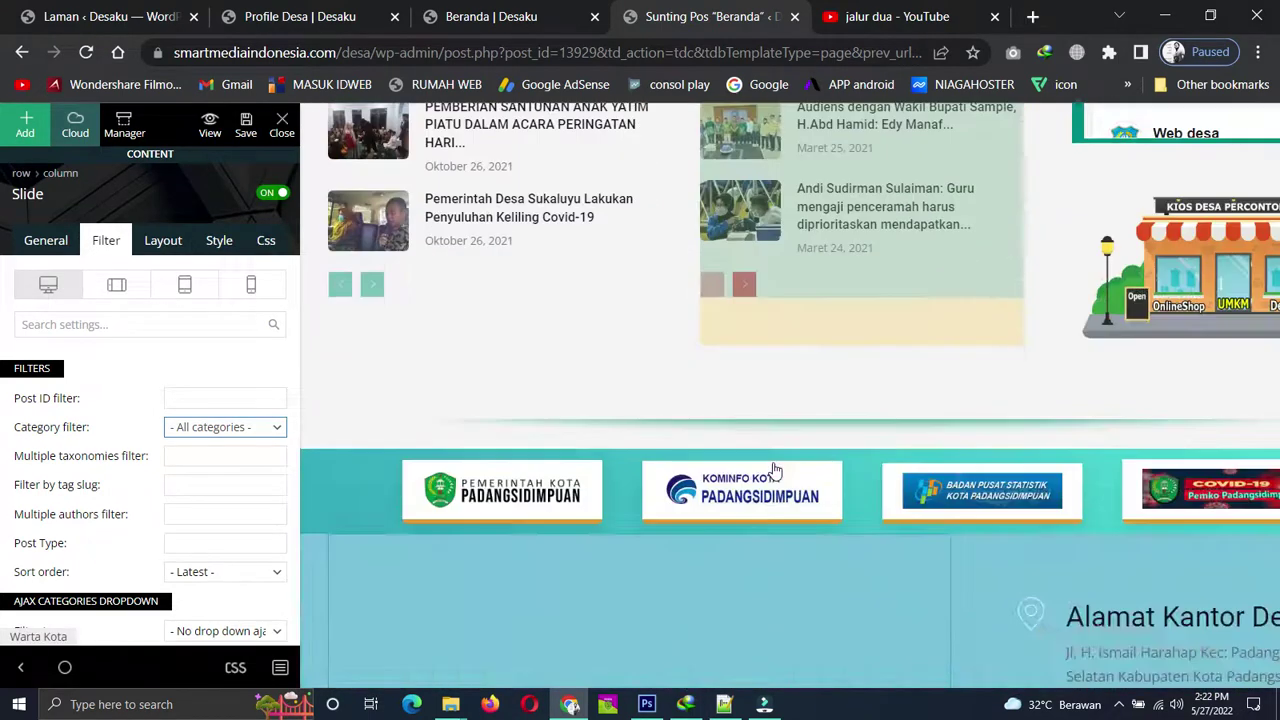
pyautogui.scroll(4, 775, 470)
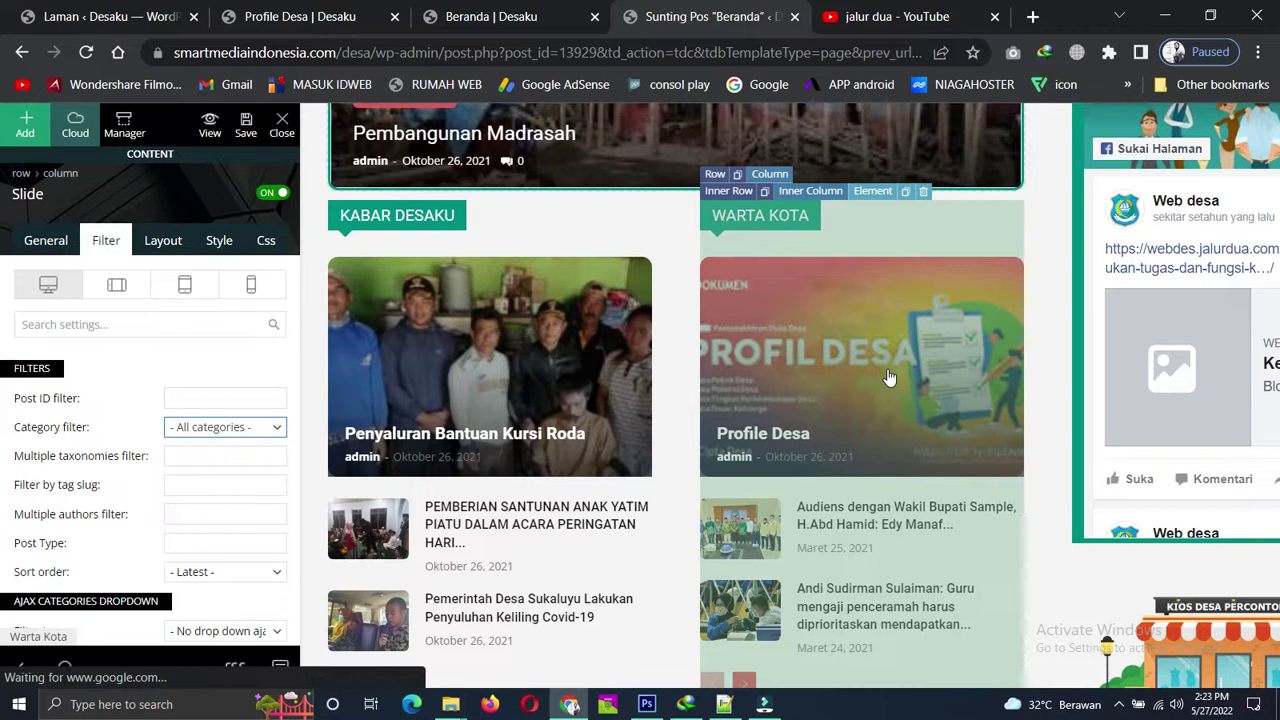
pyautogui.scroll(3, 890, 385)
pyautogui.scroll(-2, 834, 400)
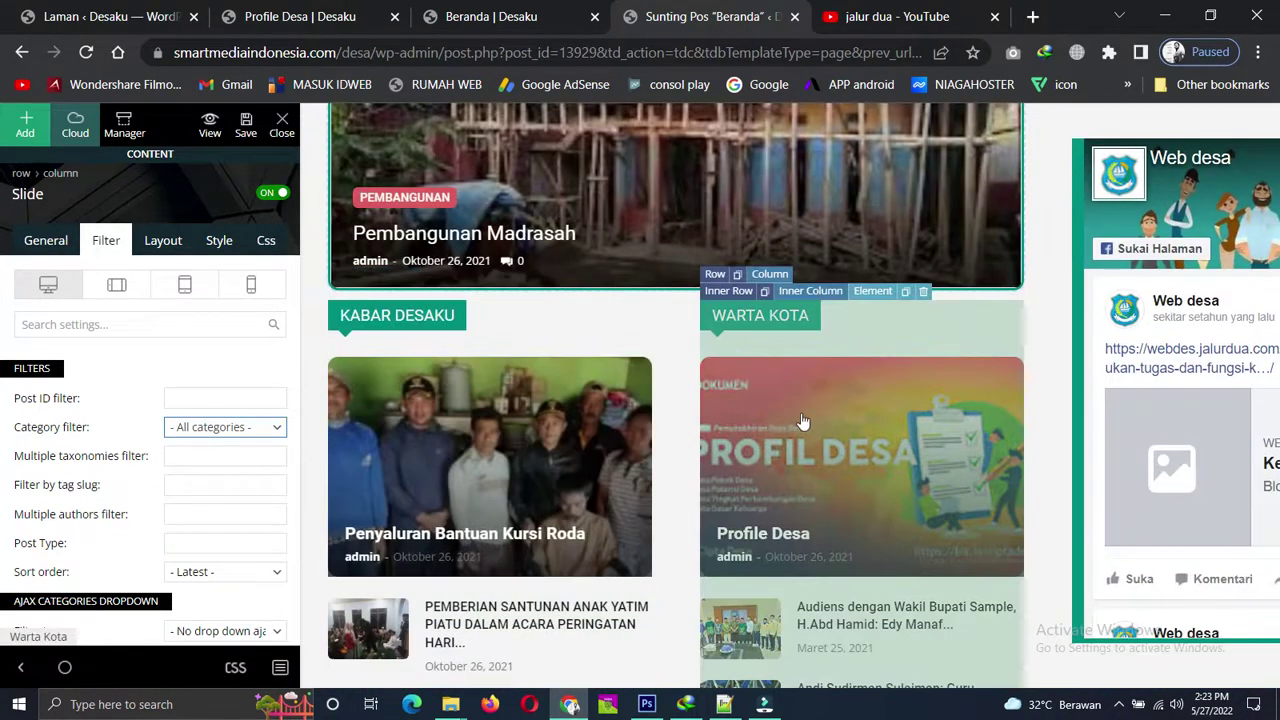
pyautogui.scroll(1, 571, 486)
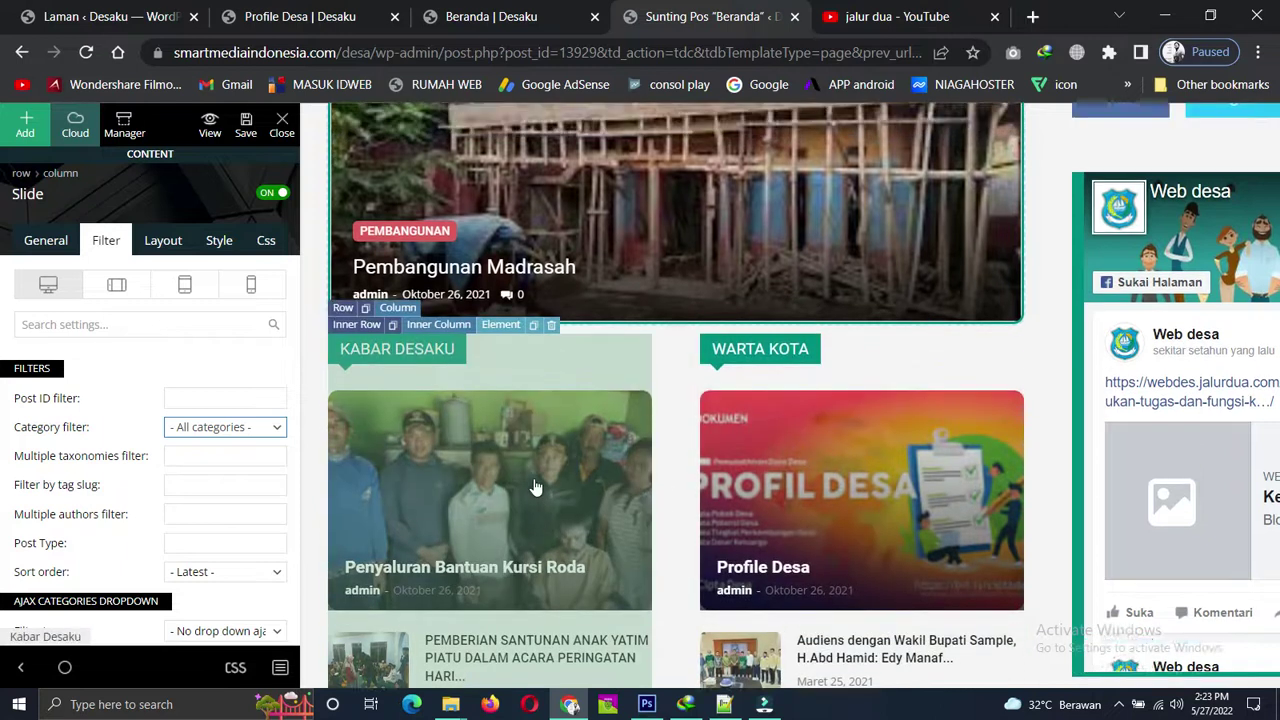
pyautogui.click(259, 429)
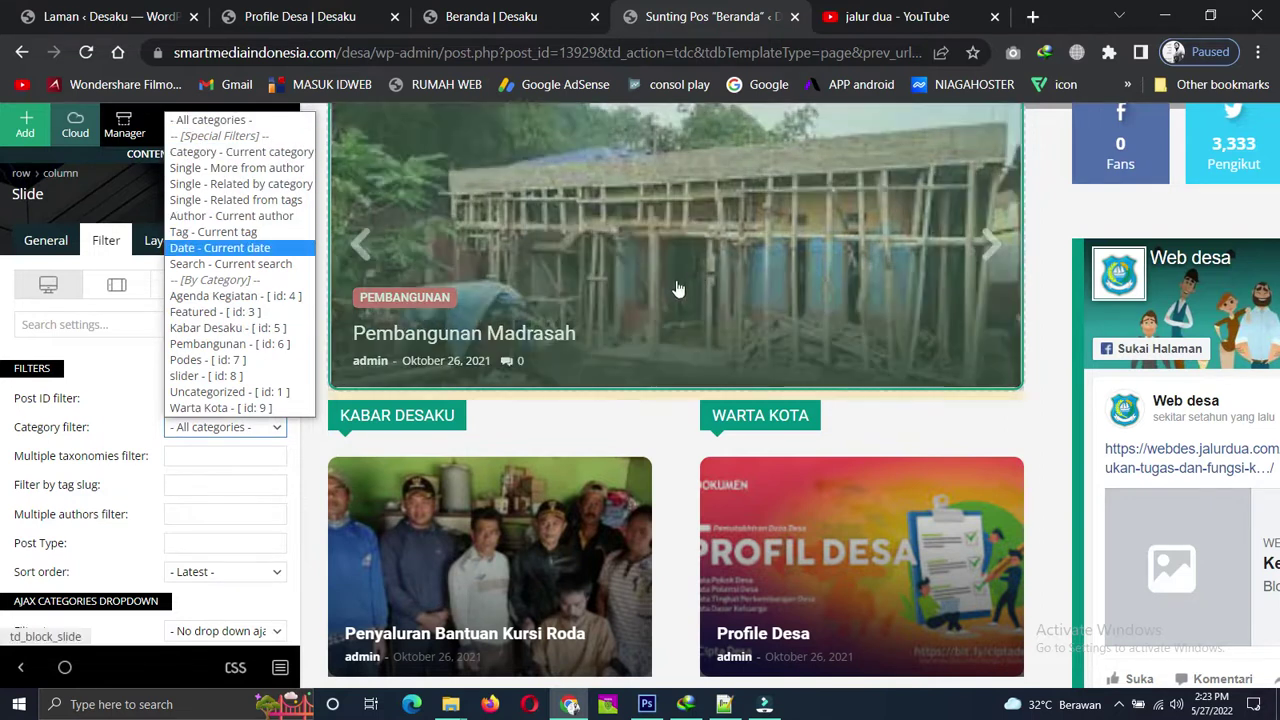
pyautogui.click(537, 232)
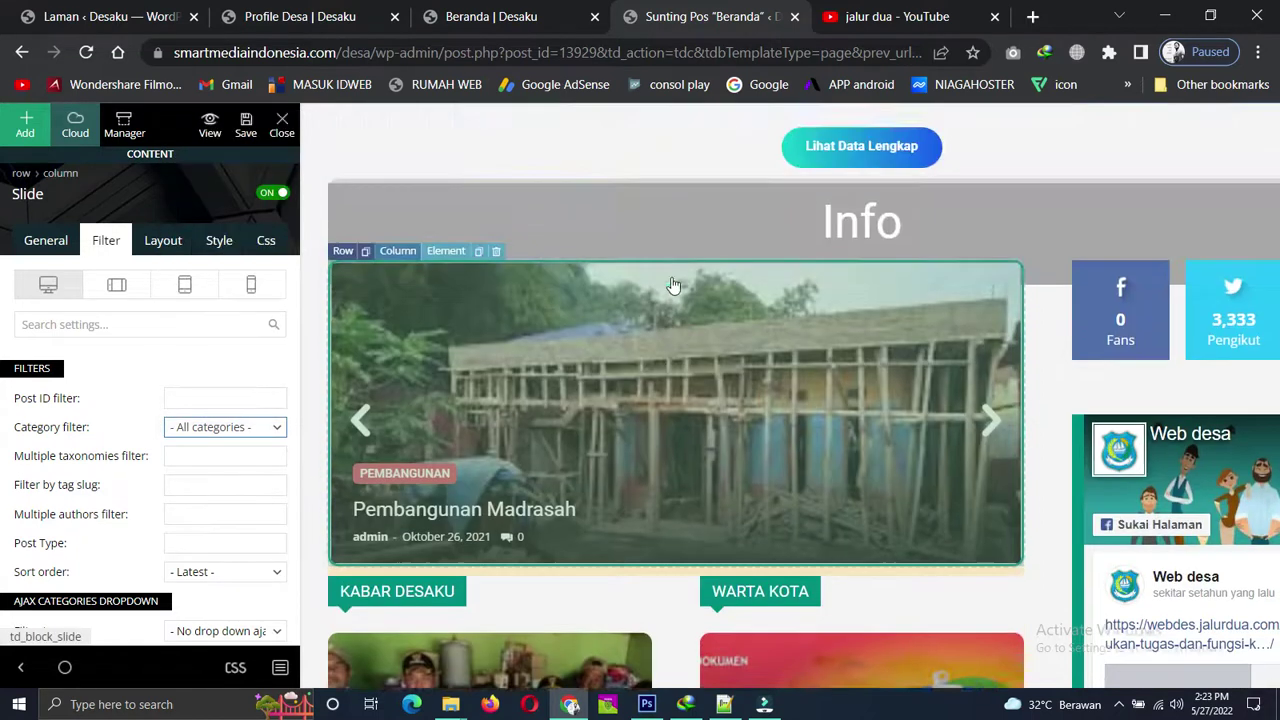
pyautogui.scroll(2, 628, 385)
pyautogui.scroll(-1, 628, 385)
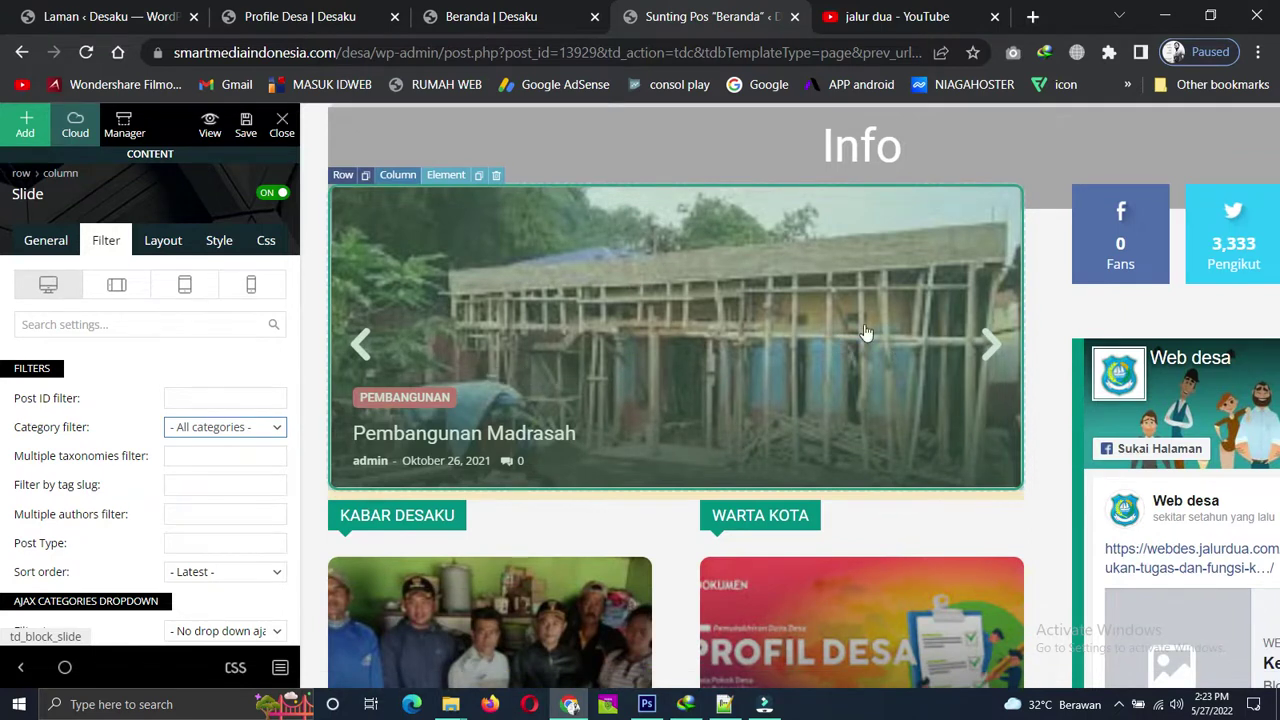
# Compare against the live Beranda homepage, then go back to the page editor.
pyautogui.click(445, 15)
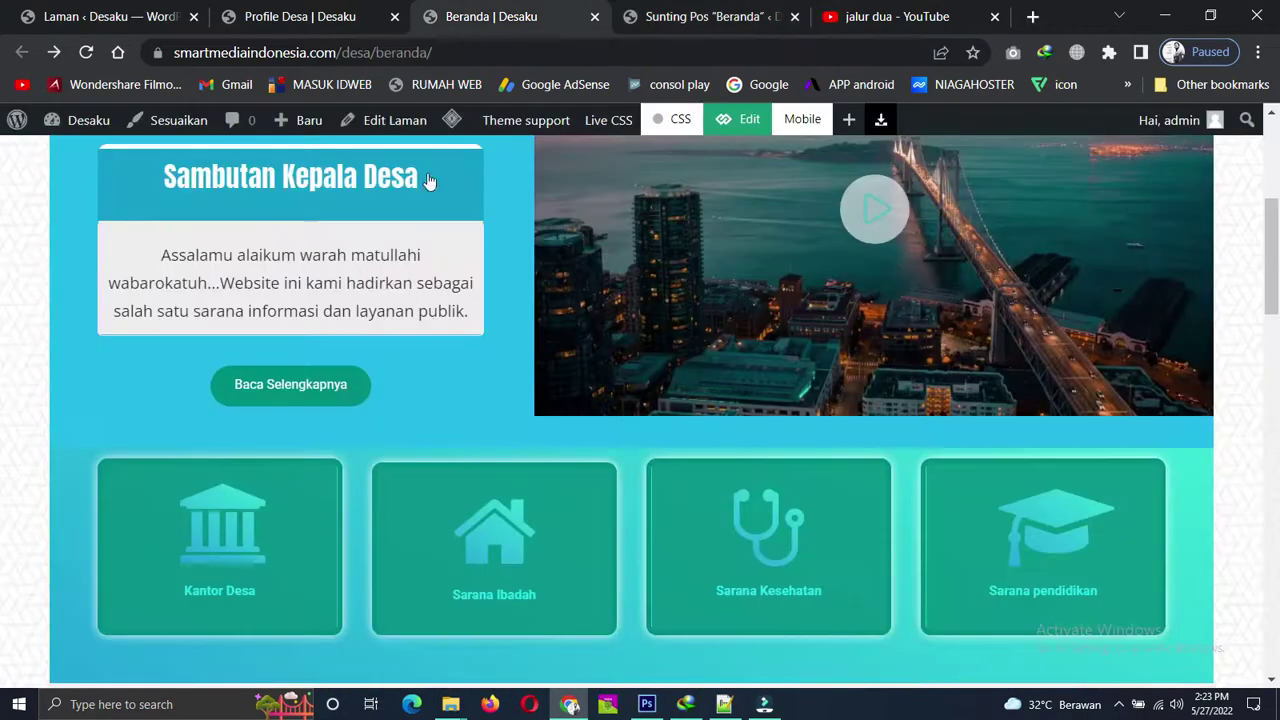
pyautogui.scroll(-4, 402, 325)
pyautogui.scroll(-5, 406, 318)
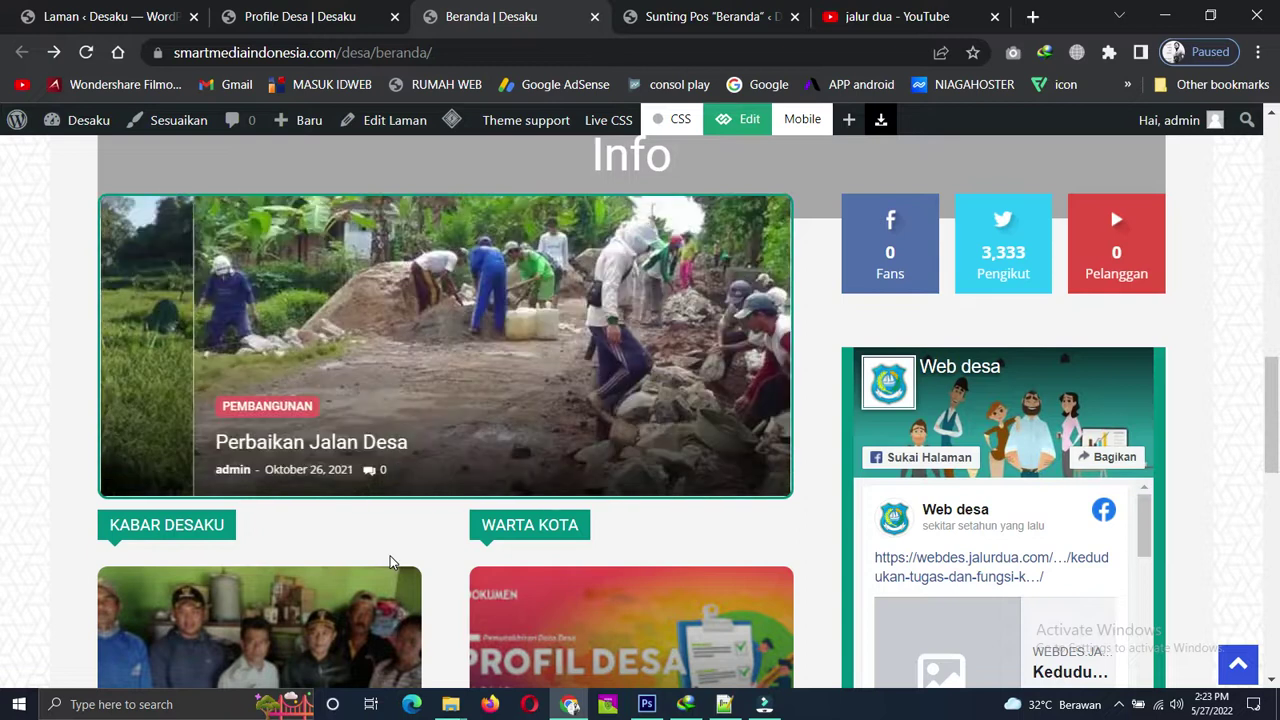
pyautogui.click(693, 15)
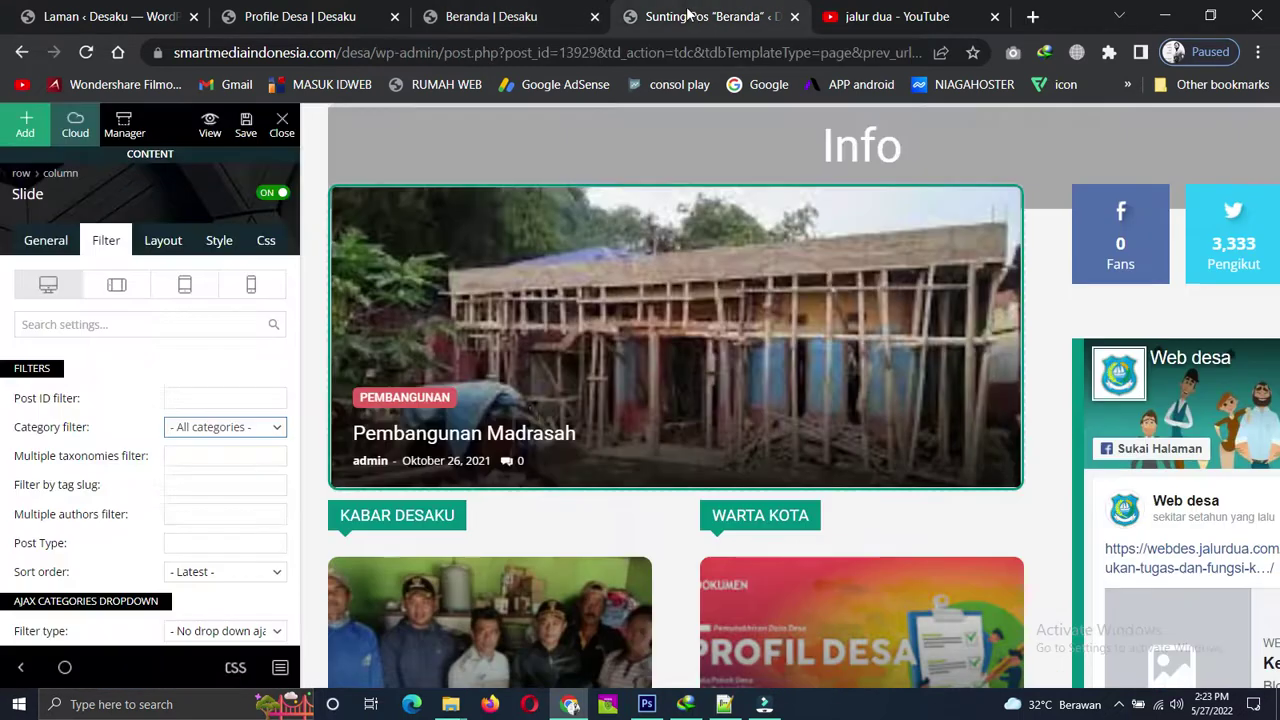
pyautogui.scroll(-3, 632, 509)
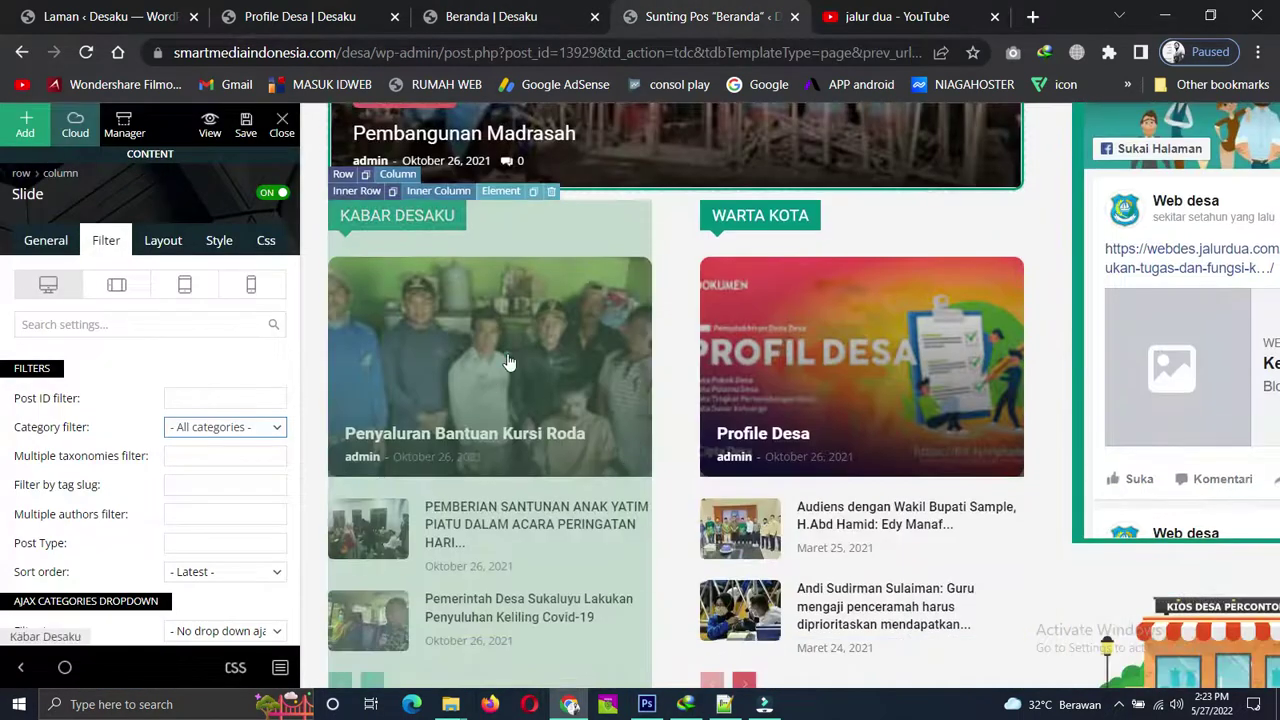
# Check the Kabar Desaku block's title and keep its category filter on Kabar Desaku.
pyautogui.click(461, 293)
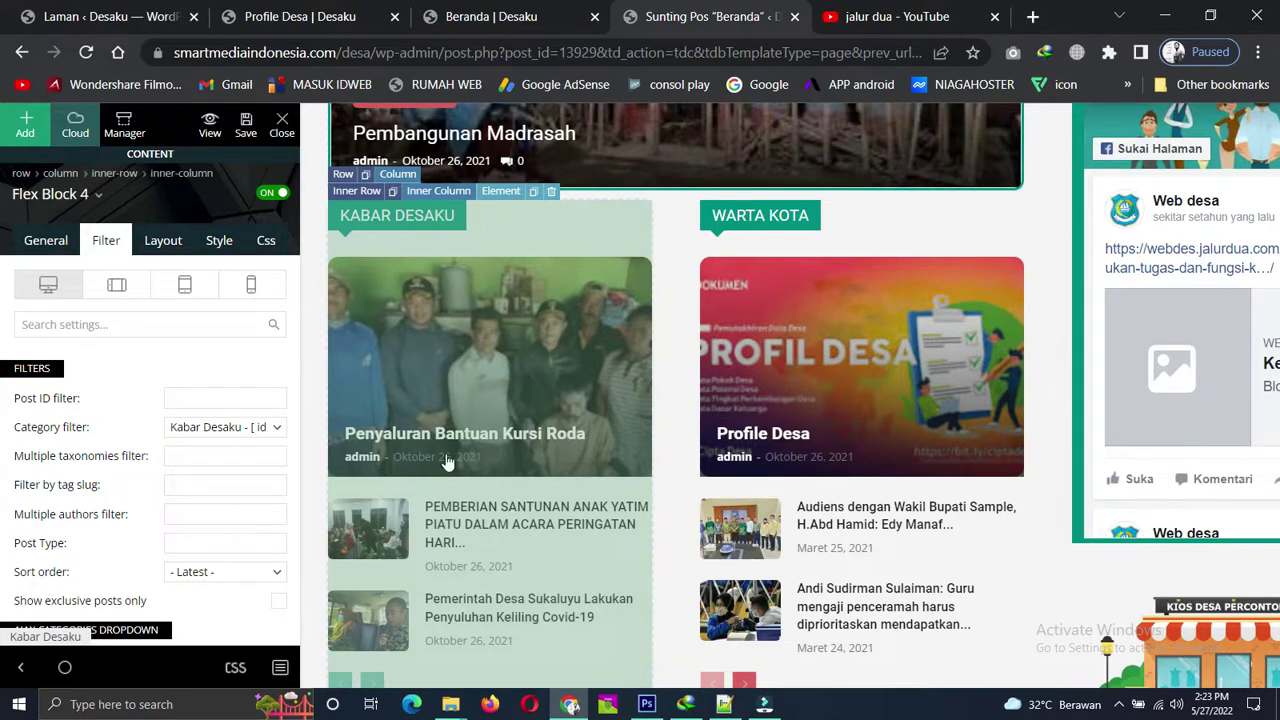
pyautogui.scroll(-2, 447, 462)
pyautogui.scroll(2, 449, 457)
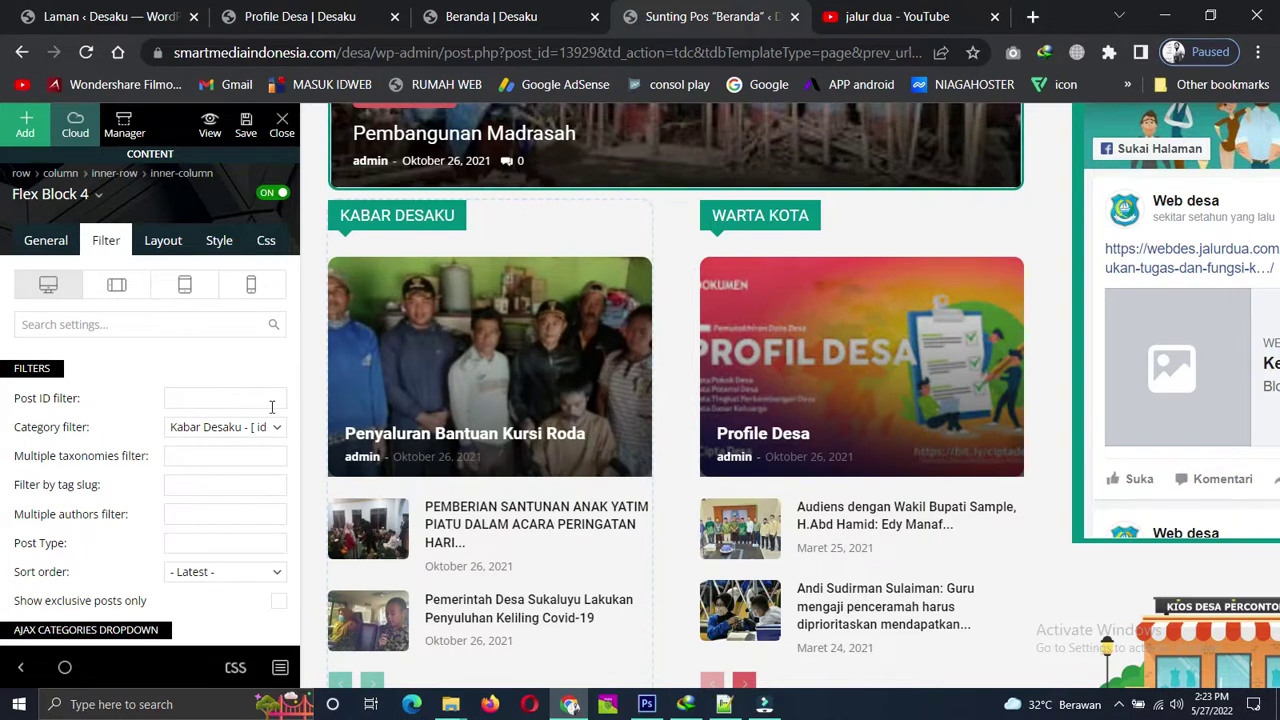
pyautogui.click(32, 240)
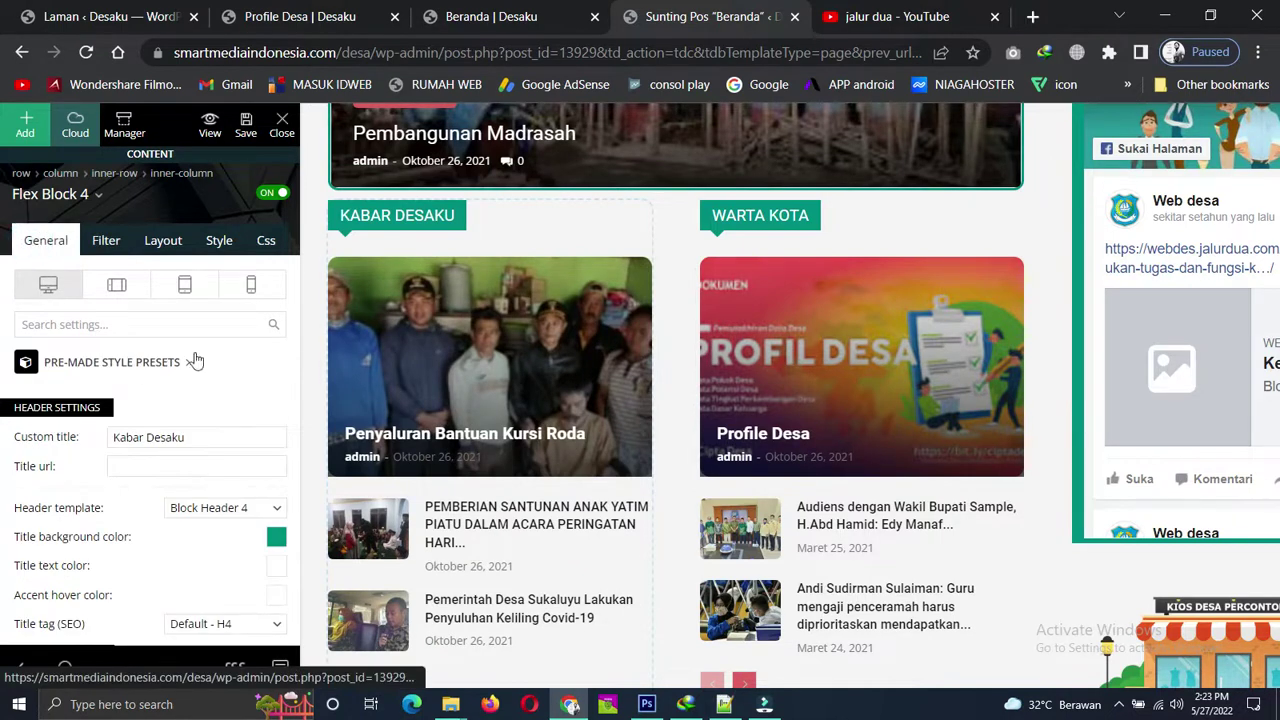
pyautogui.click(220, 442)
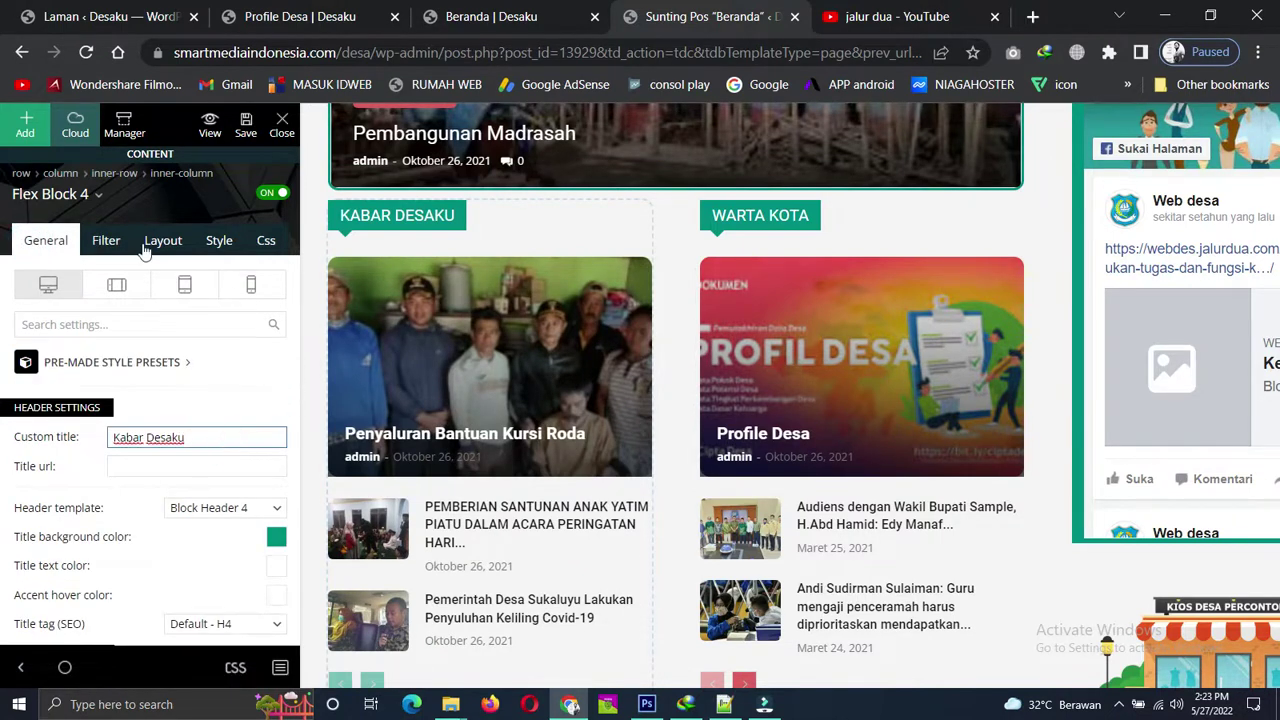
pyautogui.click(106, 241)
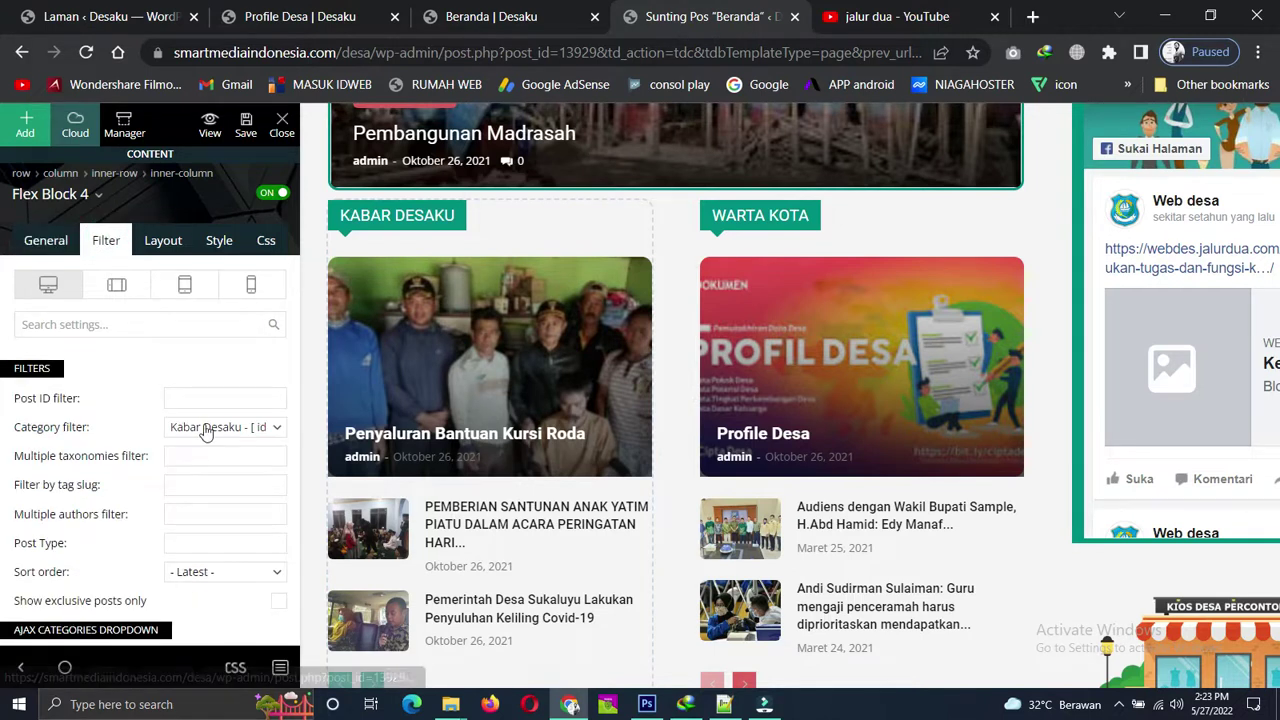
pyautogui.click(277, 430)
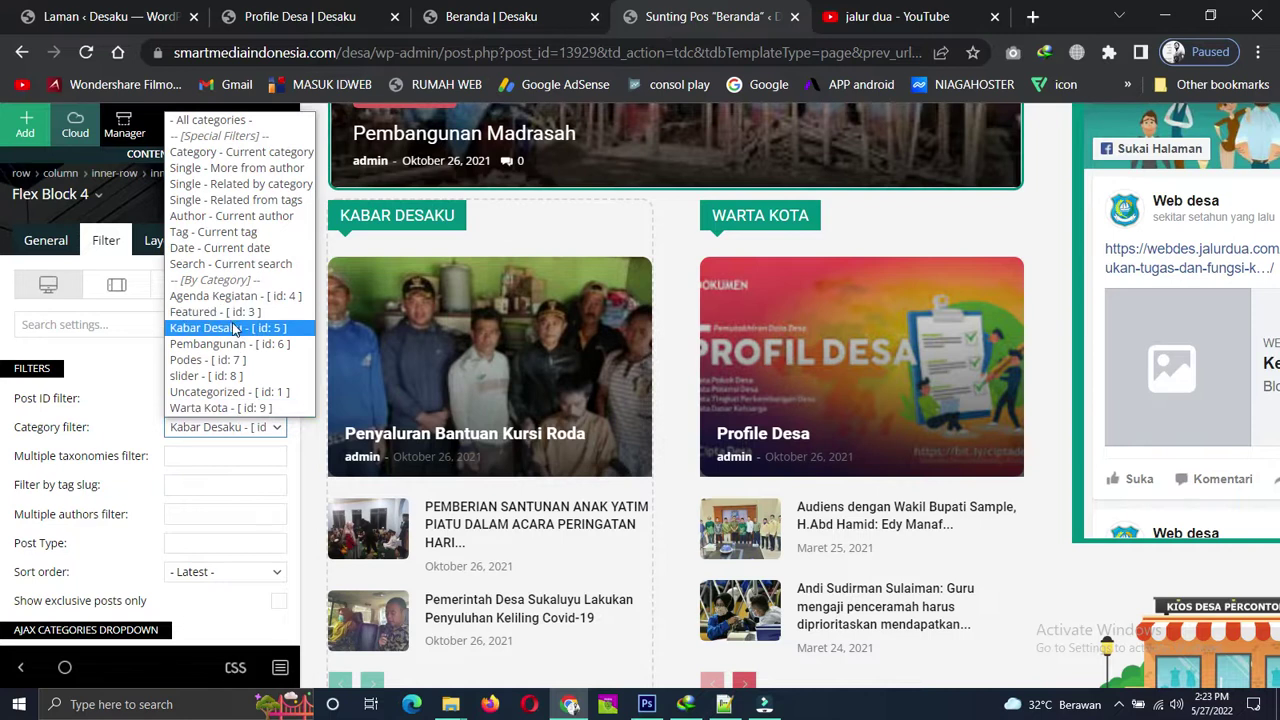
pyautogui.click(236, 329)
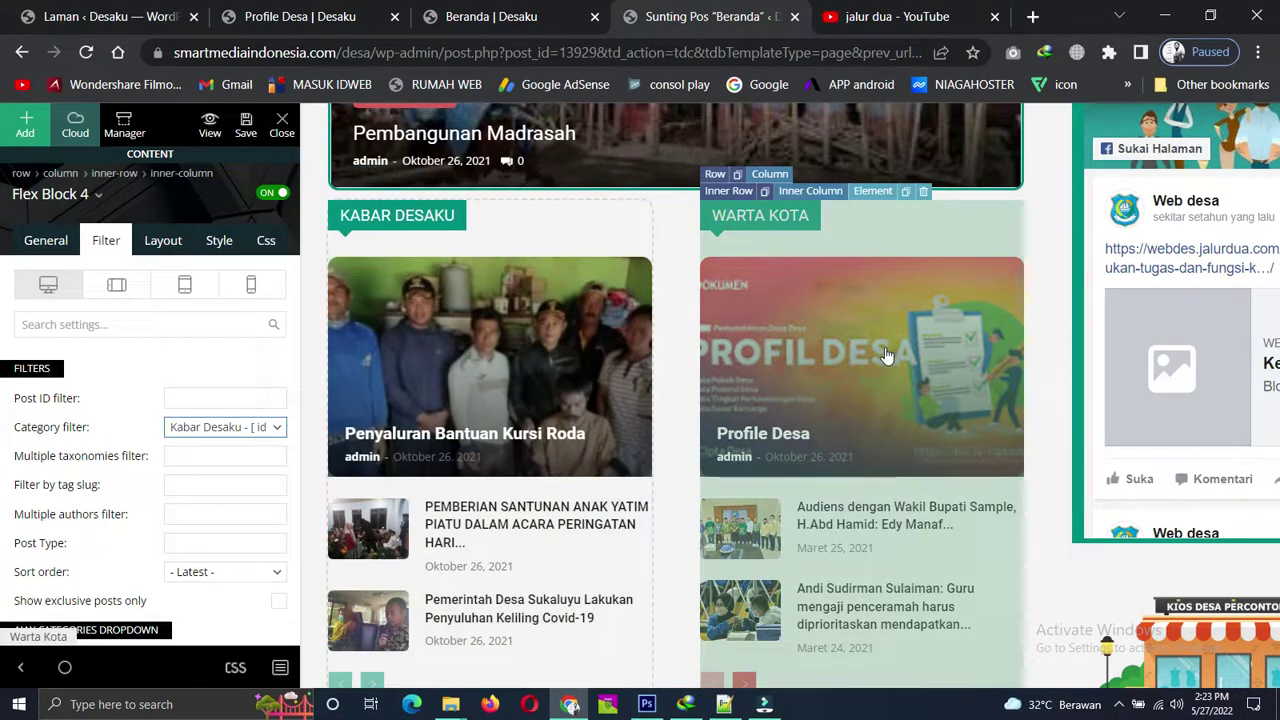
# Select the Warta Kota block, set its category filter to Warta Kota, and review both blocks.
pyautogui.click(809, 405)
pyautogui.scroll(1, 809, 405)
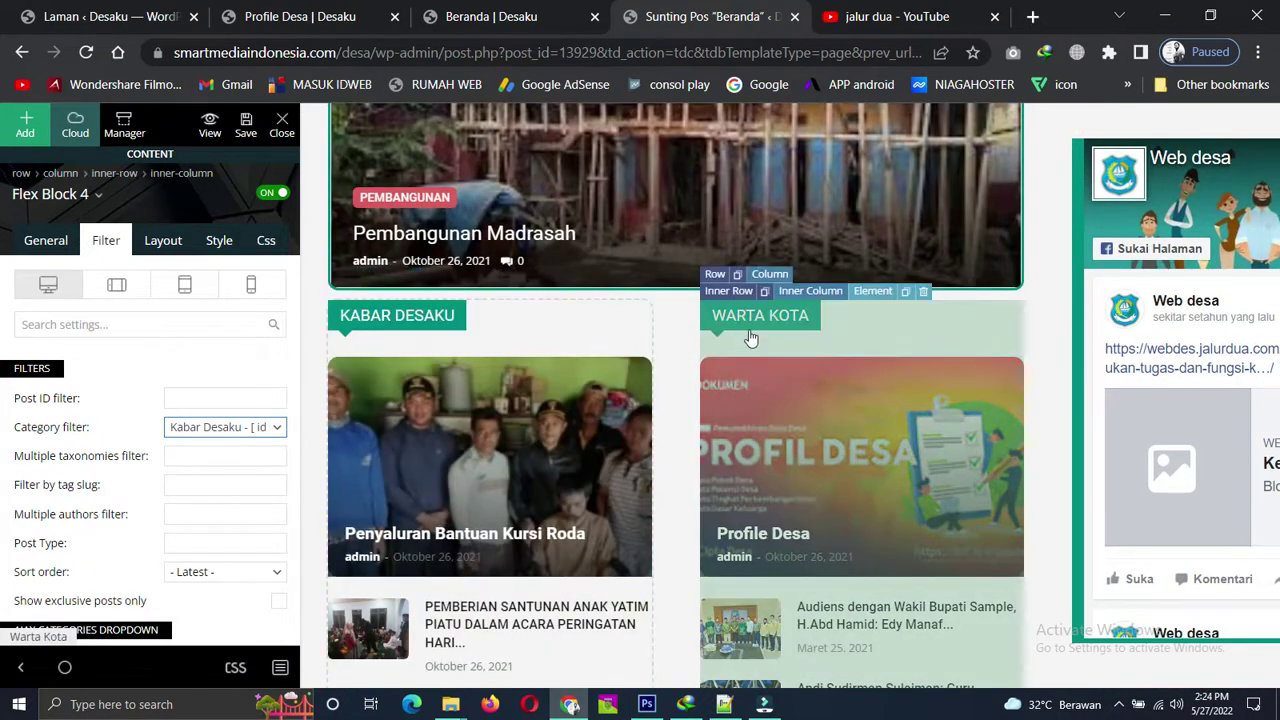
pyautogui.click(847, 425)
pyautogui.scroll(-1, 828, 492)
pyautogui.scroll(-1, 855, 340)
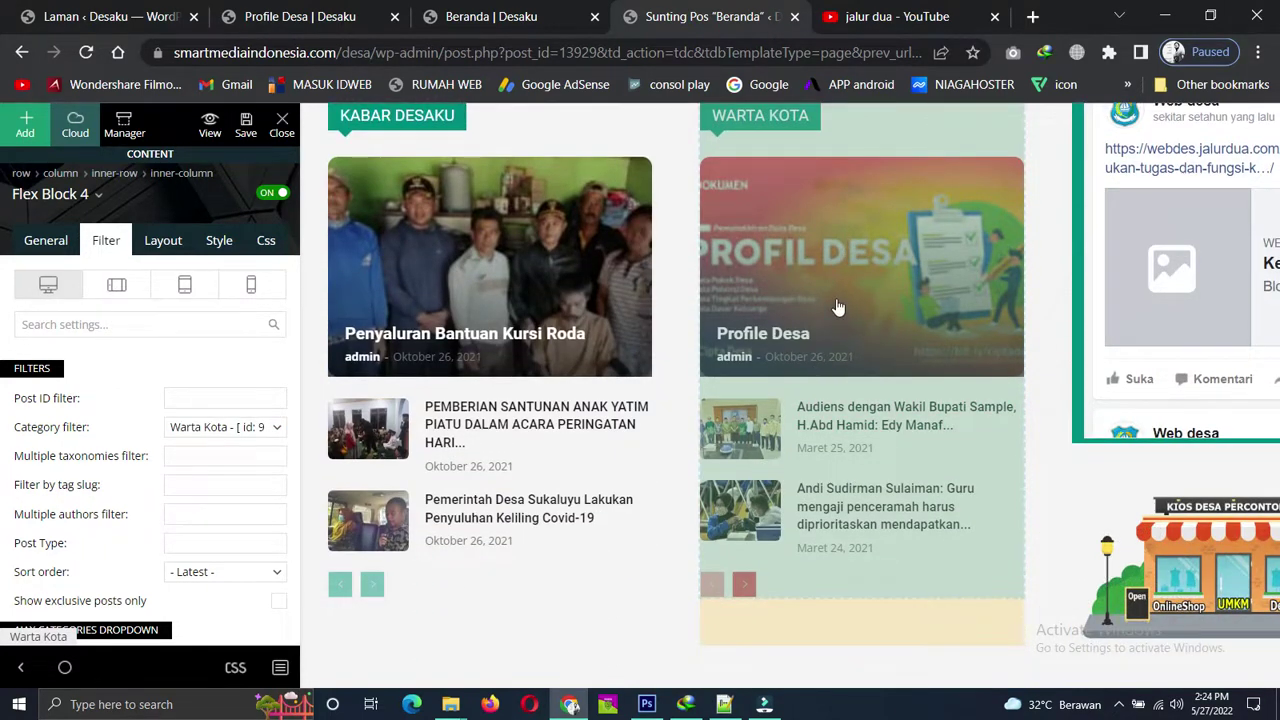
pyautogui.scroll(-2, 810, 325)
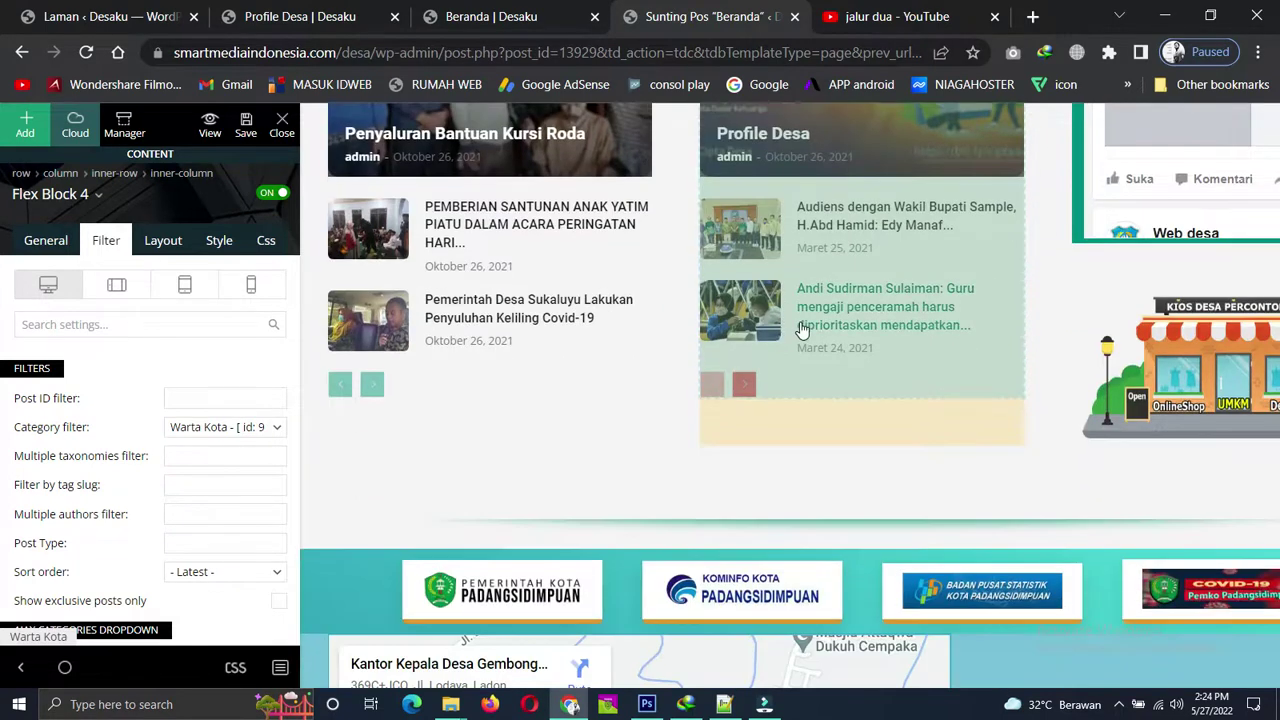
pyautogui.scroll(2, 800, 331)
pyautogui.scroll(1, 800, 331)
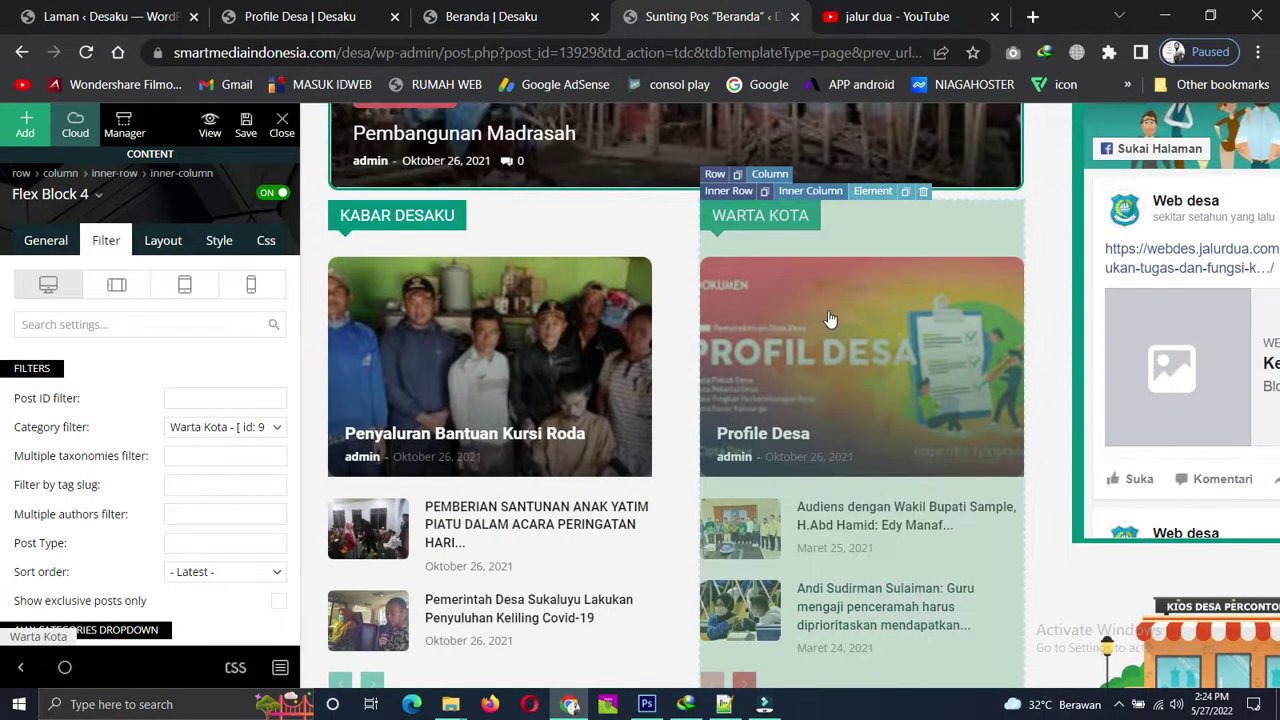
pyautogui.scroll(-4, 834, 418)
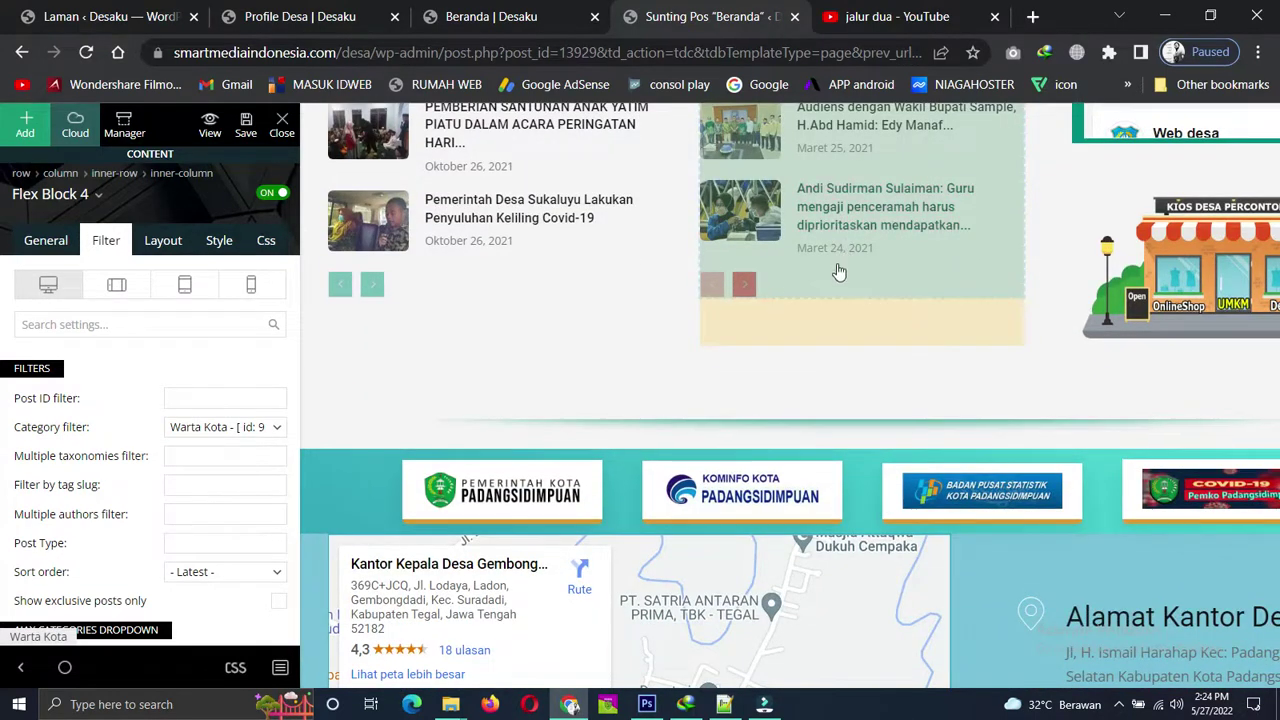
pyautogui.scroll(4, 840, 260)
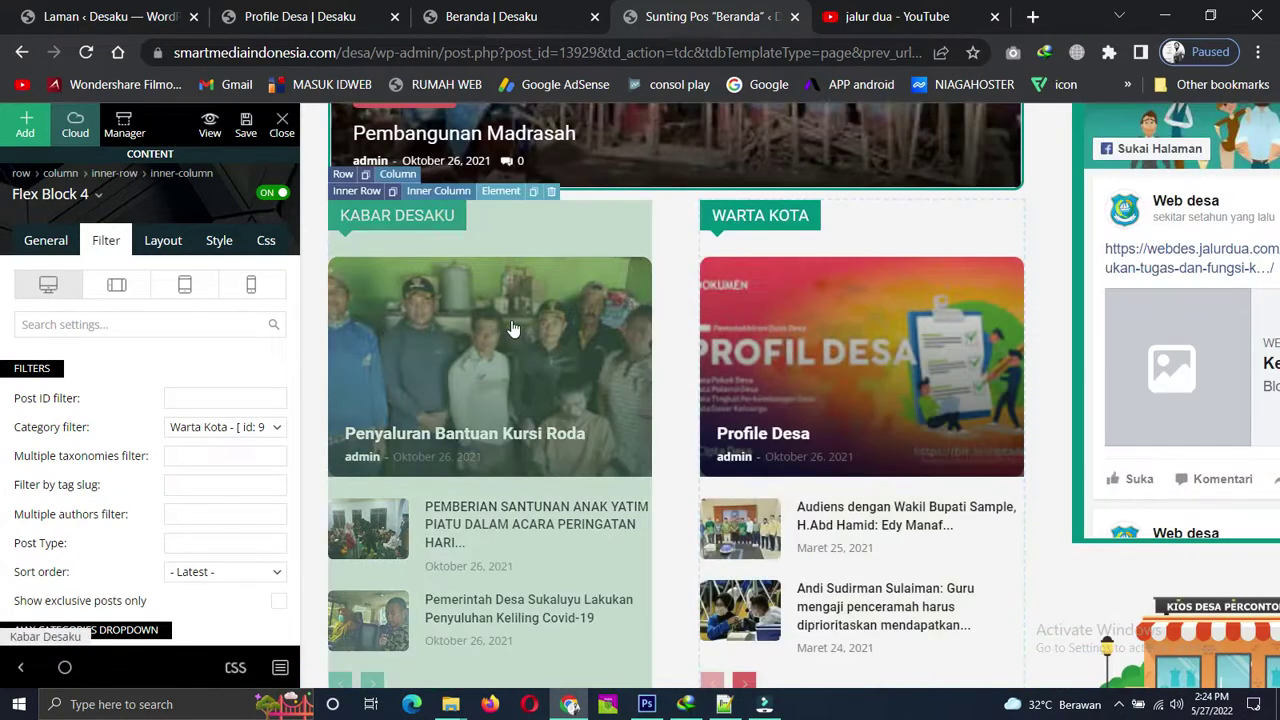
pyautogui.scroll(-2, 538, 567)
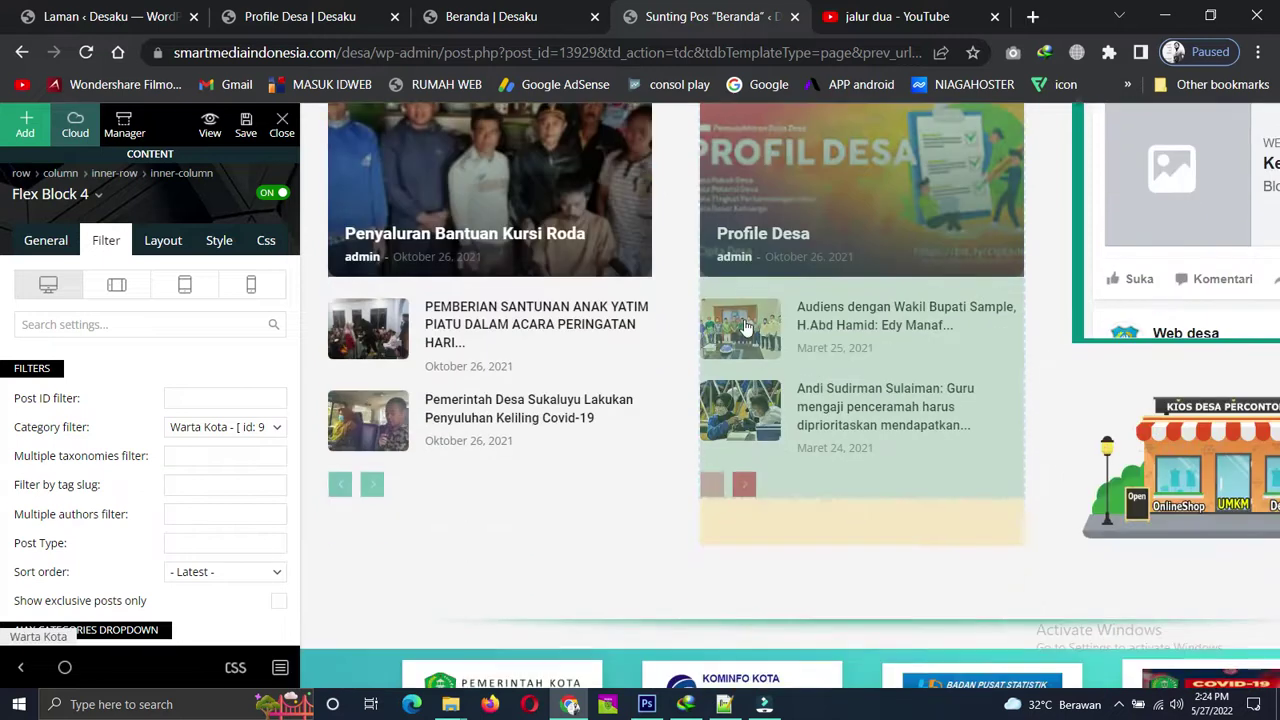
pyautogui.scroll(-2, 600, 557)
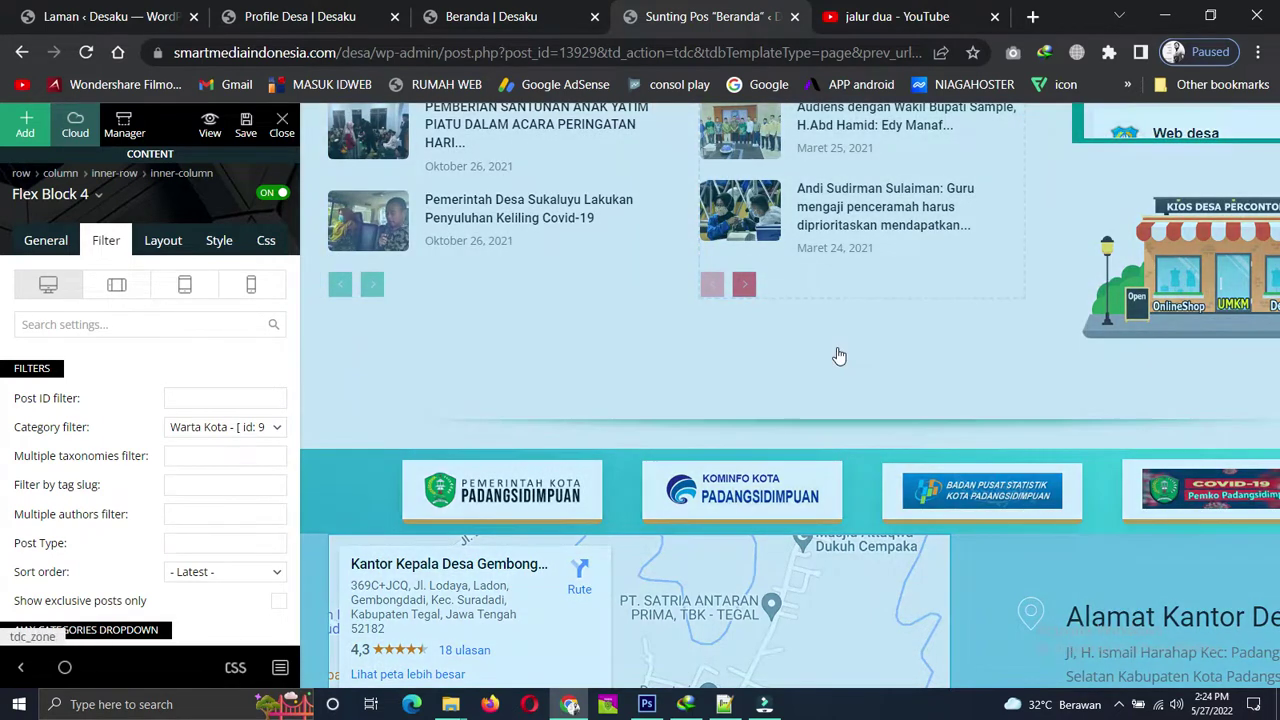
pyautogui.scroll(2, 839, 356)
pyautogui.scroll(2, 851, 464)
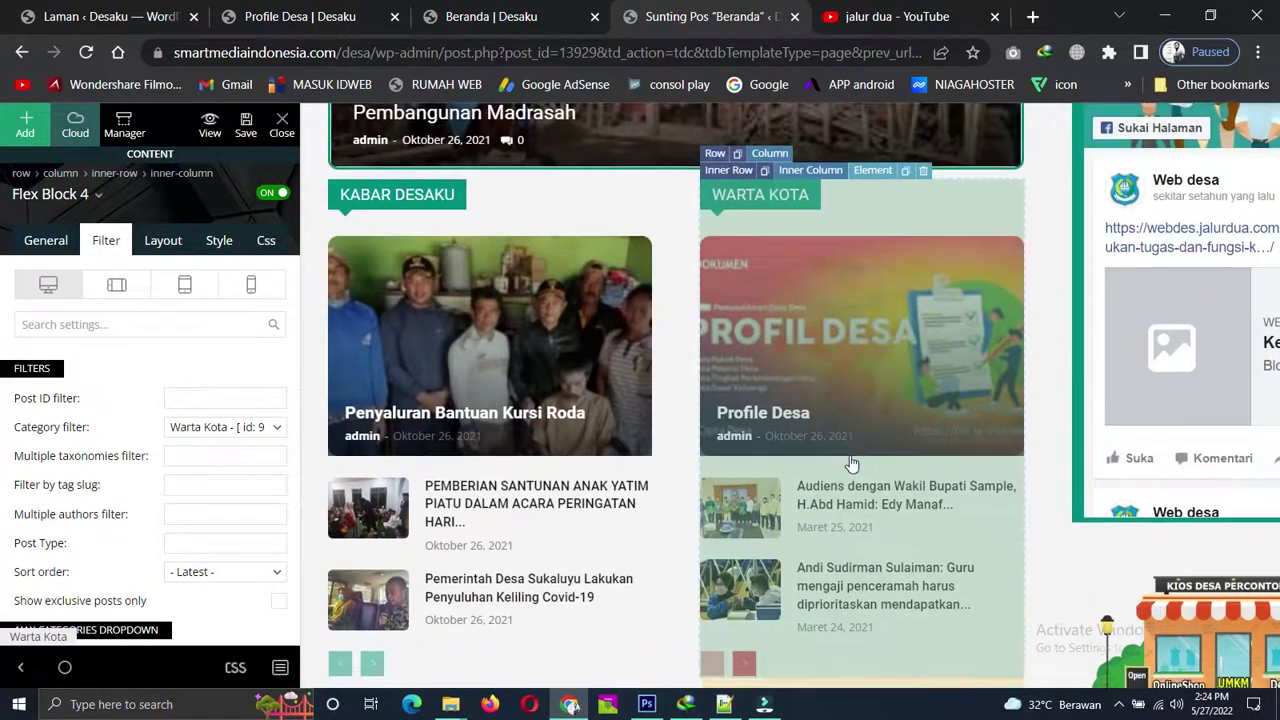
pyautogui.scroll(-3, 851, 464)
pyautogui.scroll(7, 853, 464)
pyautogui.scroll(-2, 855, 464)
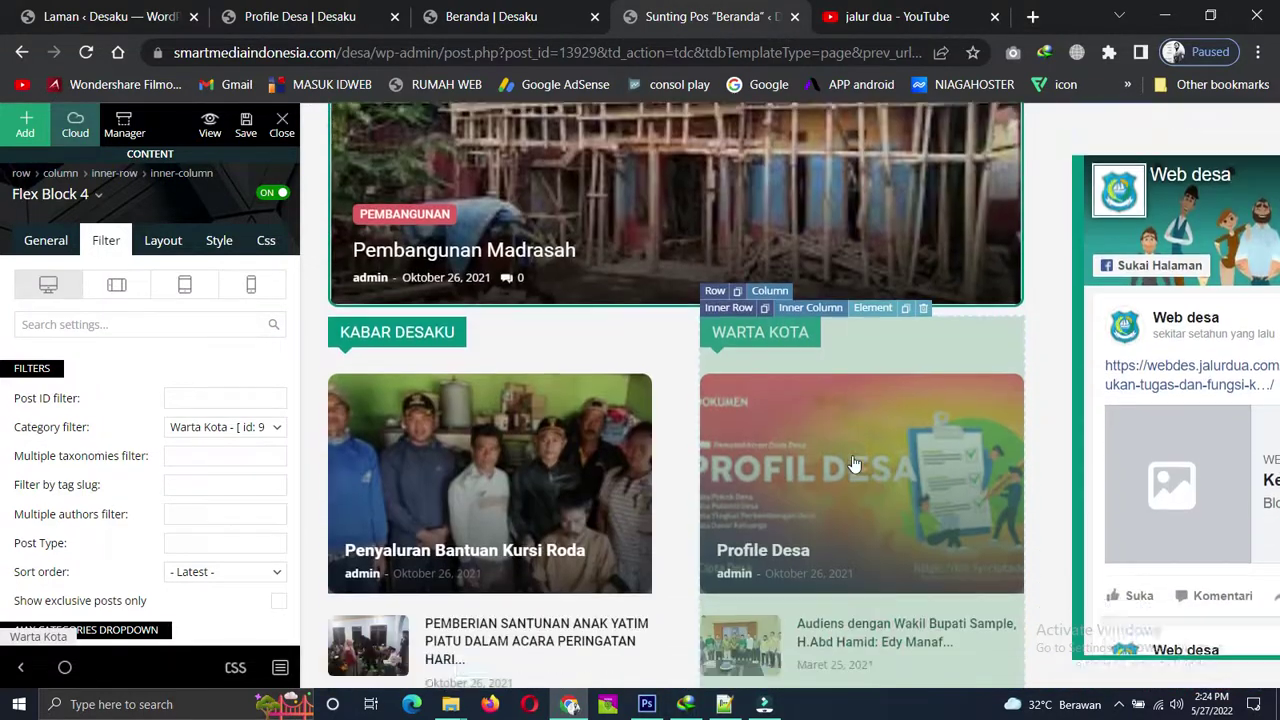
pyautogui.scroll(-1, 855, 464)
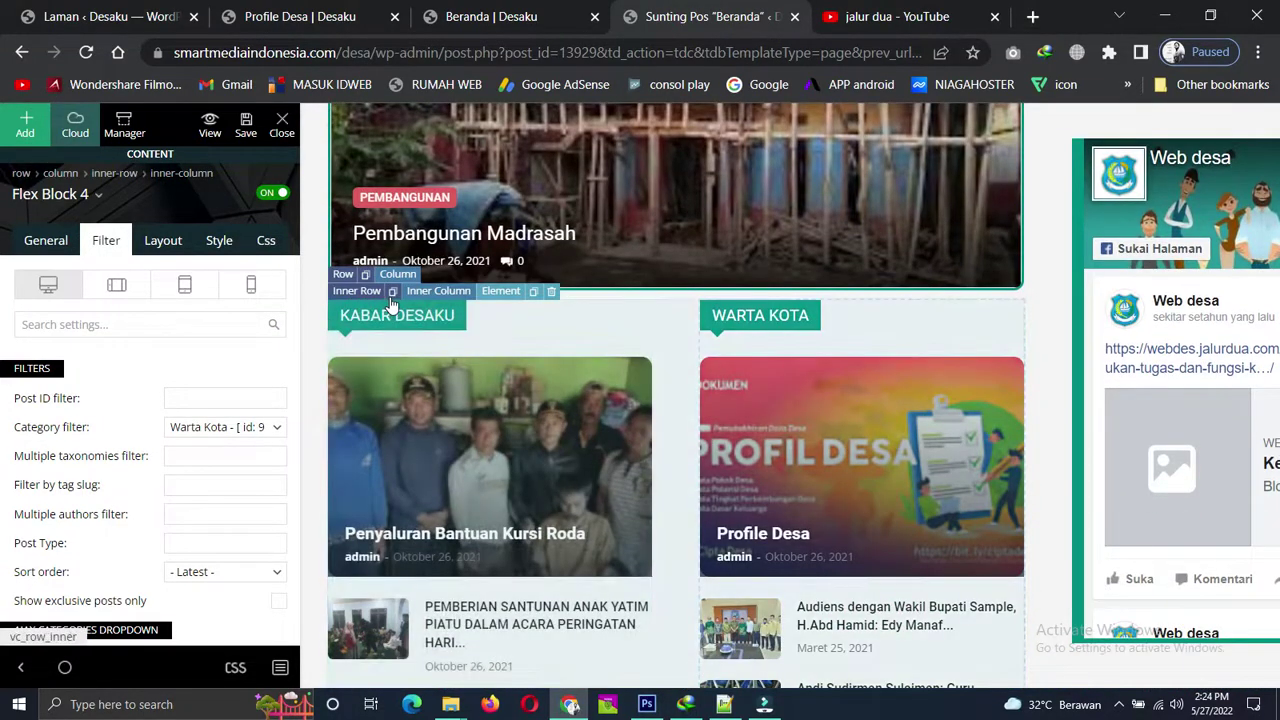
# Clone the inner row holding both news blocks, including its elements.
pyautogui.click(392, 292)
pyautogui.click(592, 457)
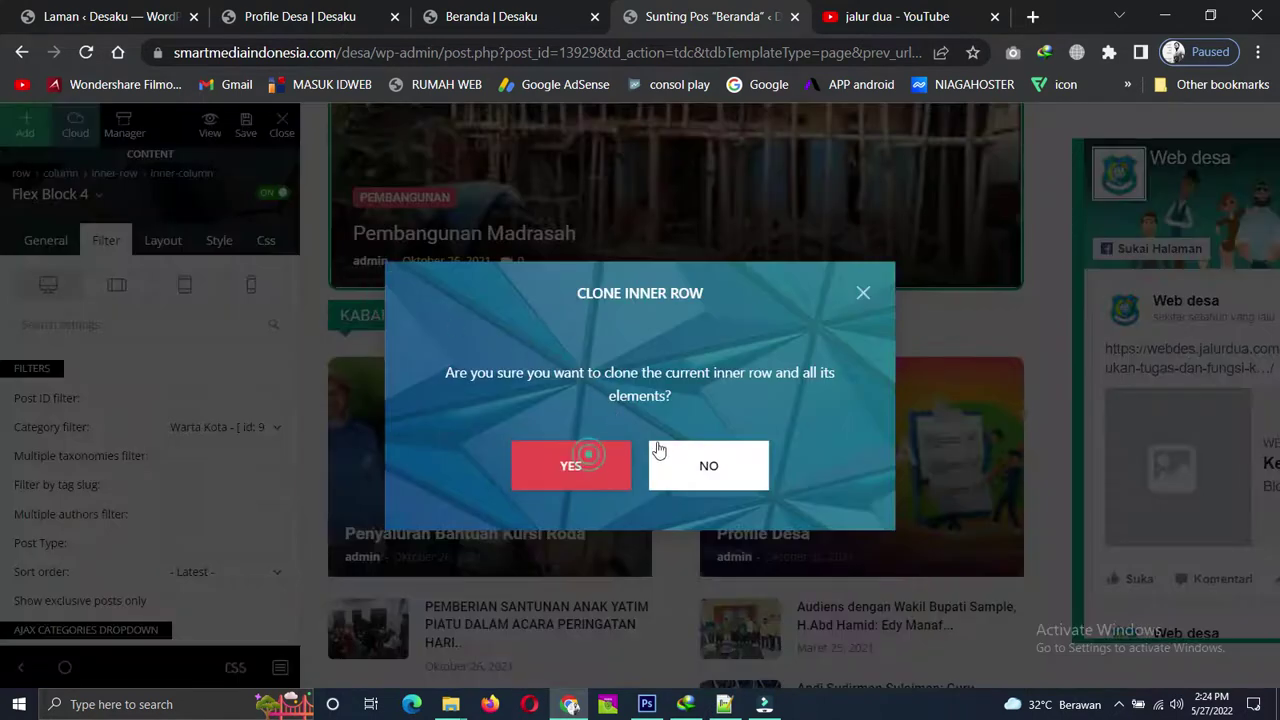
pyautogui.scroll(-2, 718, 432)
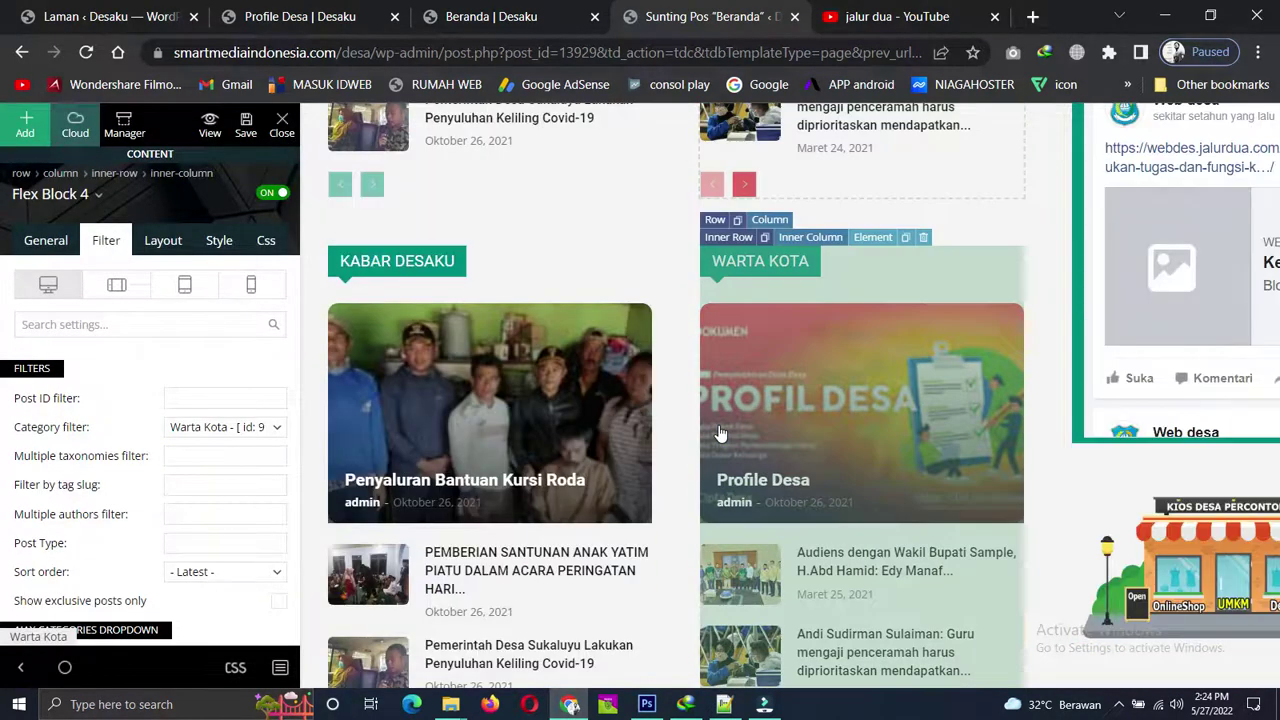
pyautogui.scroll(-2, 720, 433)
pyautogui.scroll(-3, 435, 408)
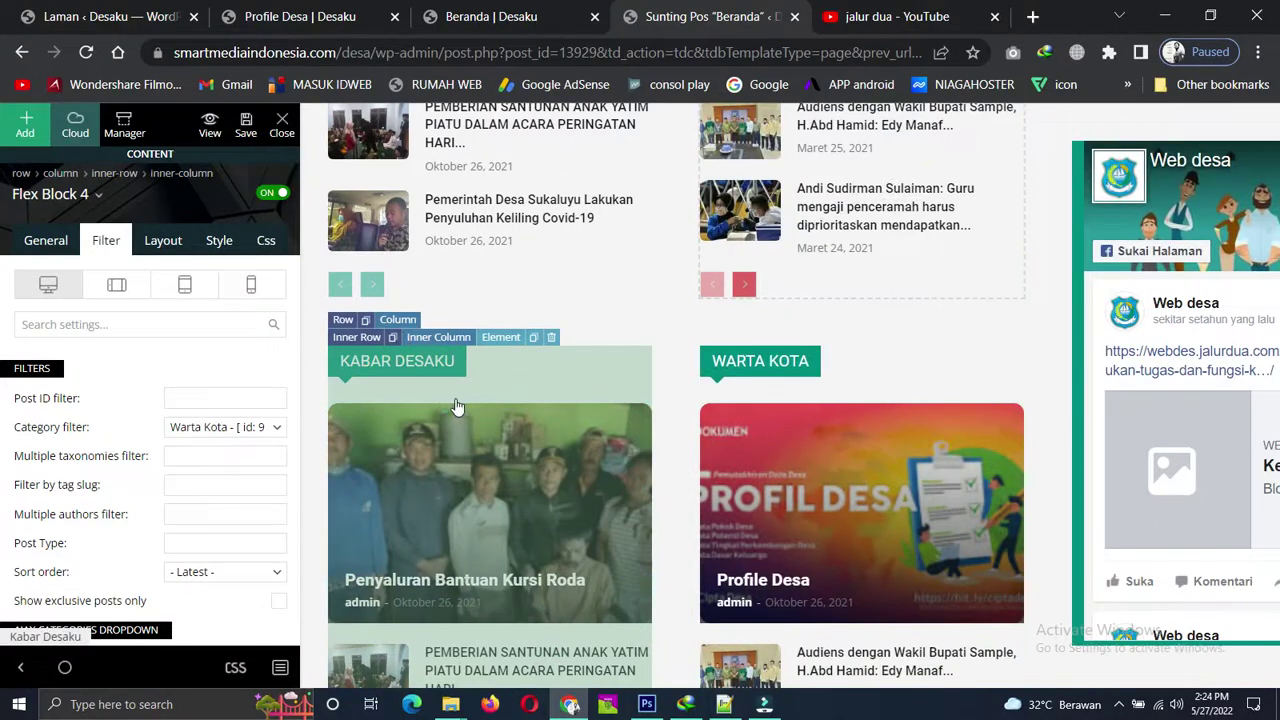
# Change the left copied block's custom title to 'Podes'.
pyautogui.click(46, 240)
pyautogui.doubleClick(201, 438)
pyautogui.tripleClick(201, 438)
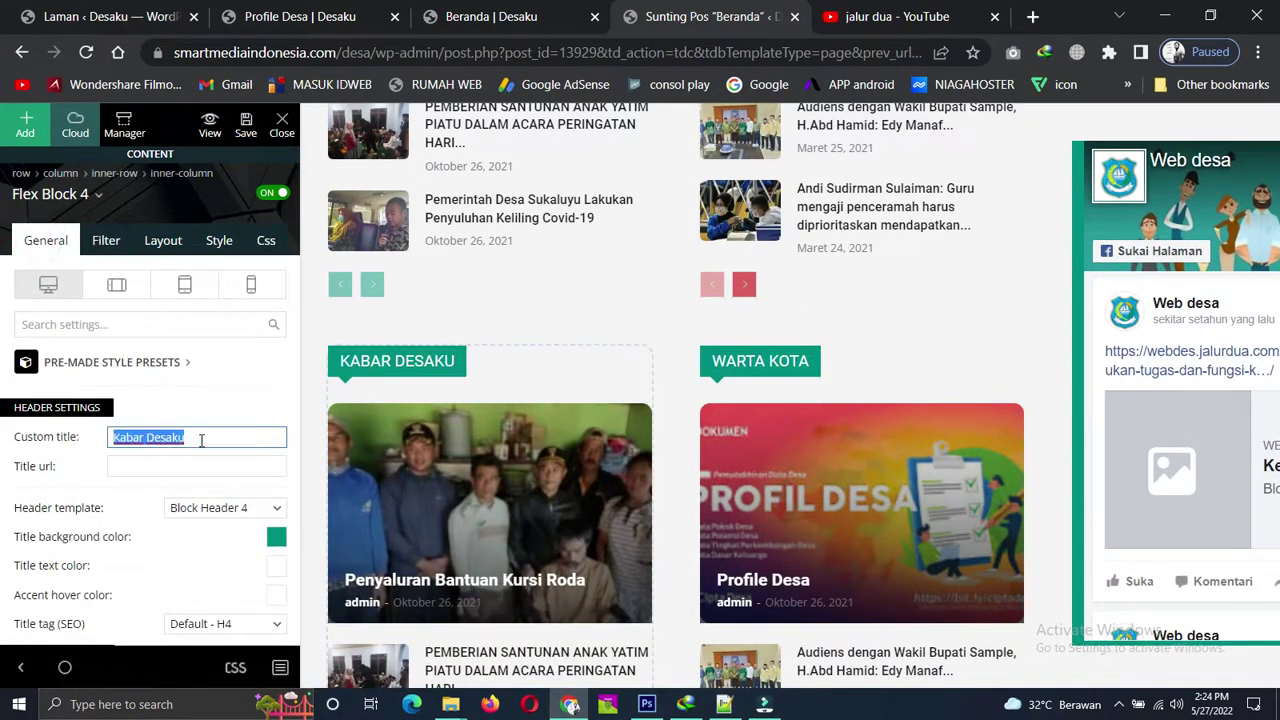
pyautogui.write('Podes')
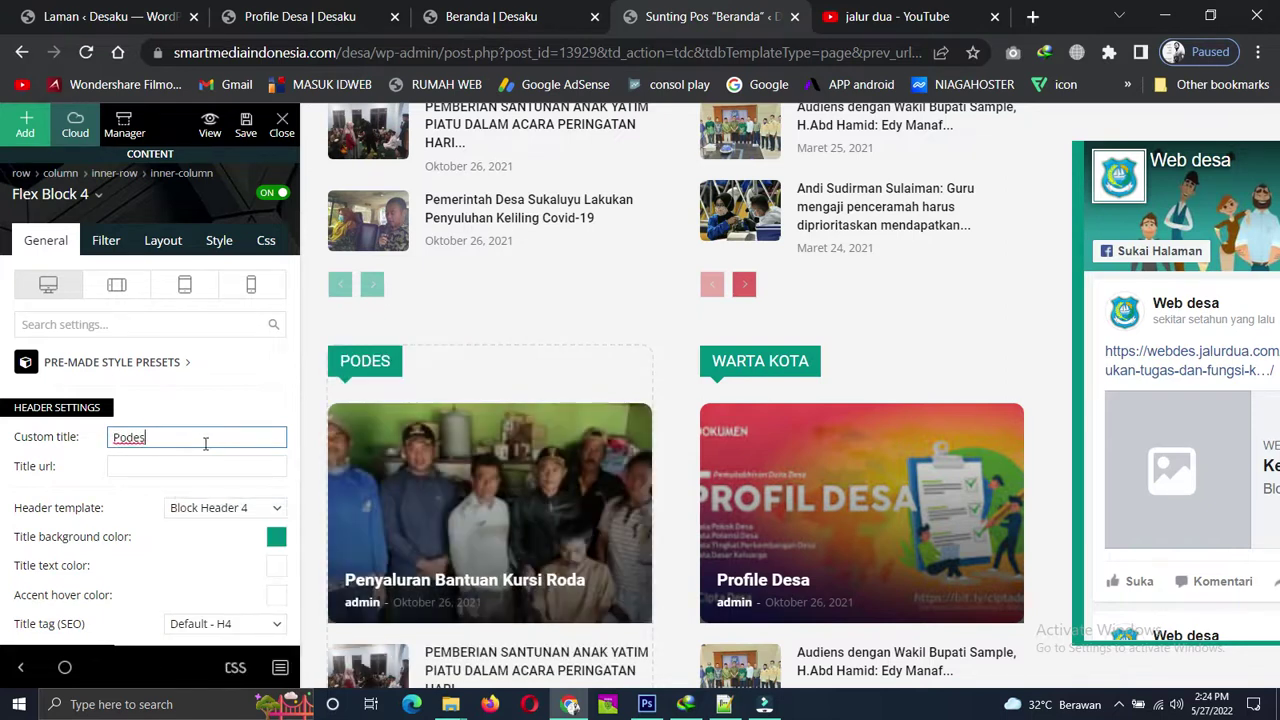
# Filter the Podes block to Podes posts and the right copy to Agenda Kegiatan.
pyautogui.click(106, 240)
pyautogui.click(267, 428)
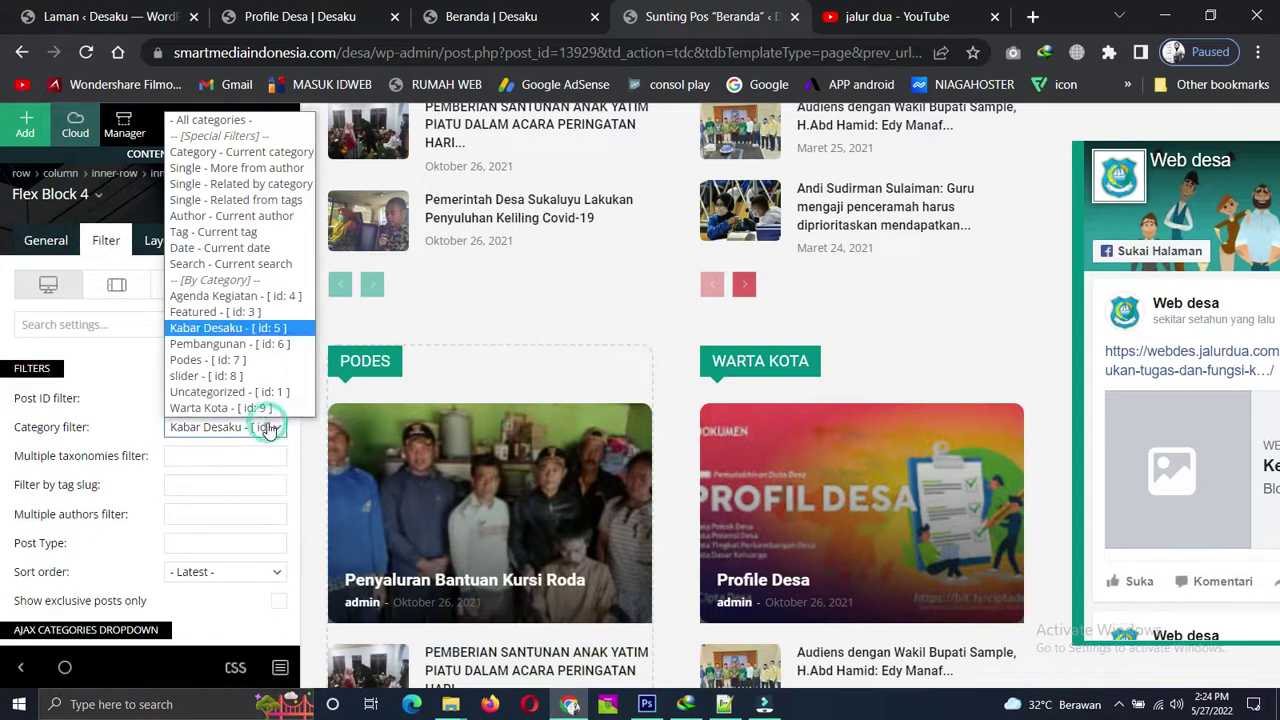
pyautogui.click(200, 362)
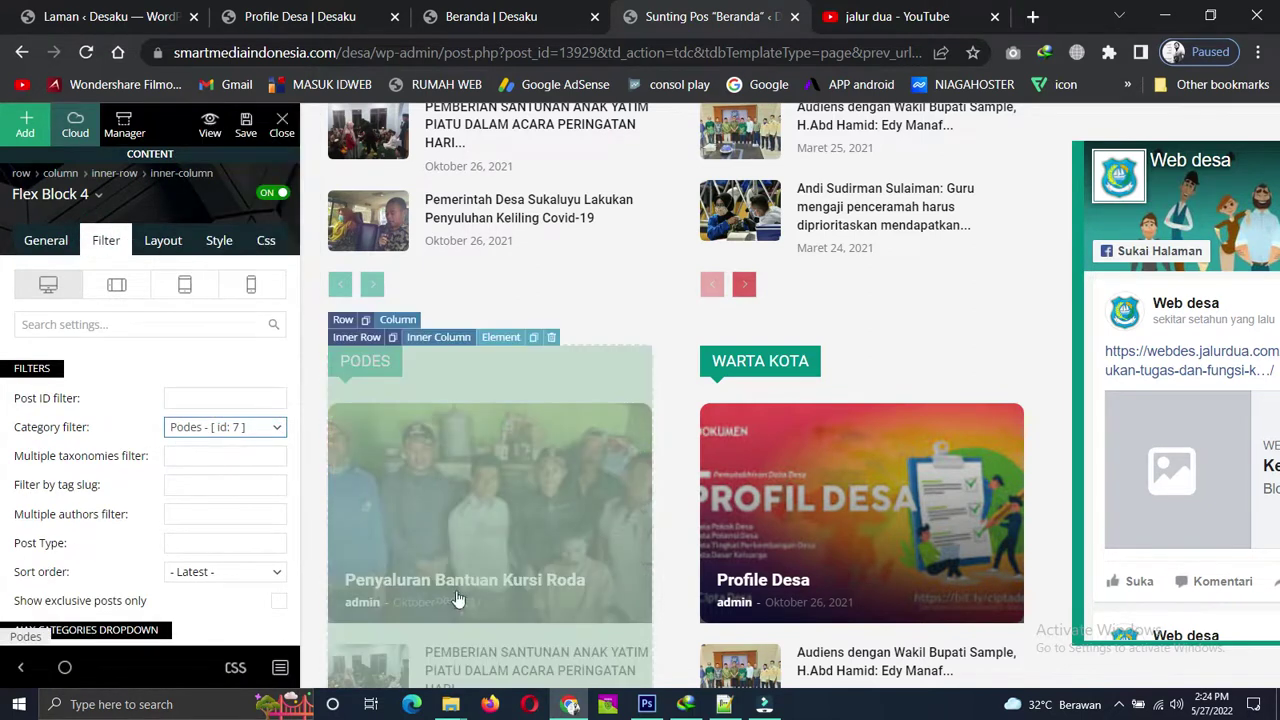
pyautogui.scroll(-3, 470, 505)
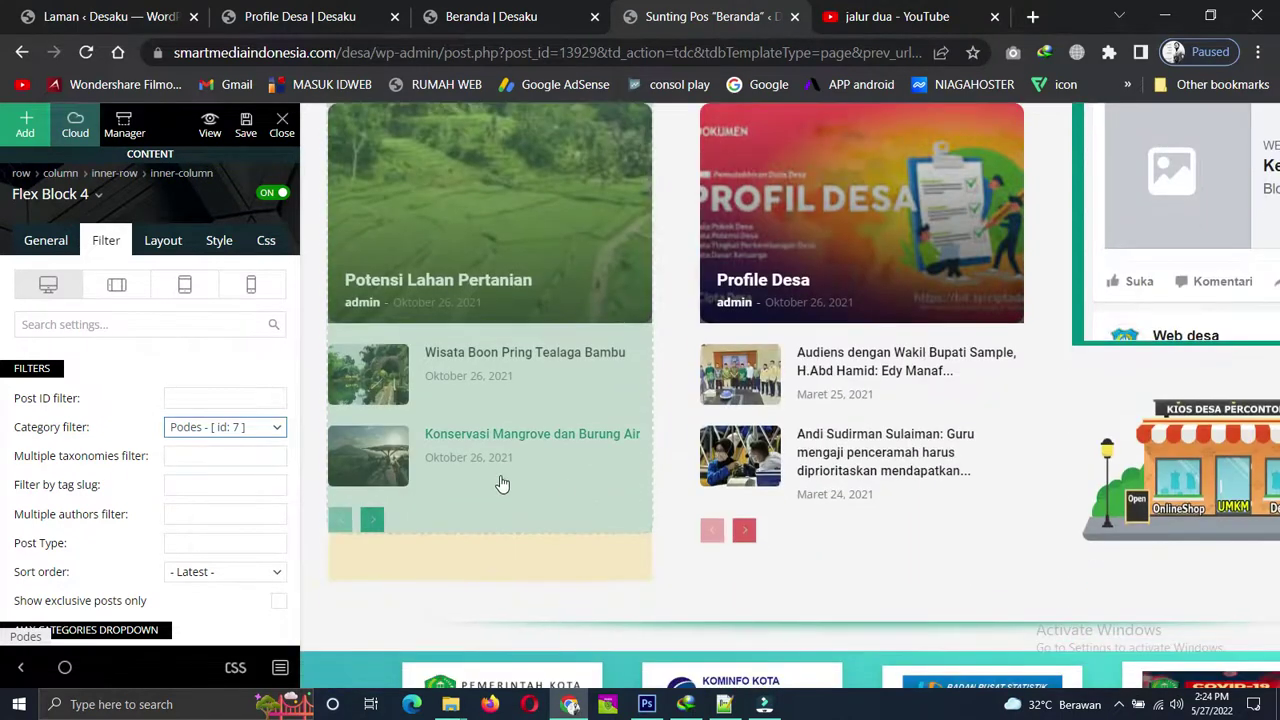
pyautogui.scroll(2, 480, 460)
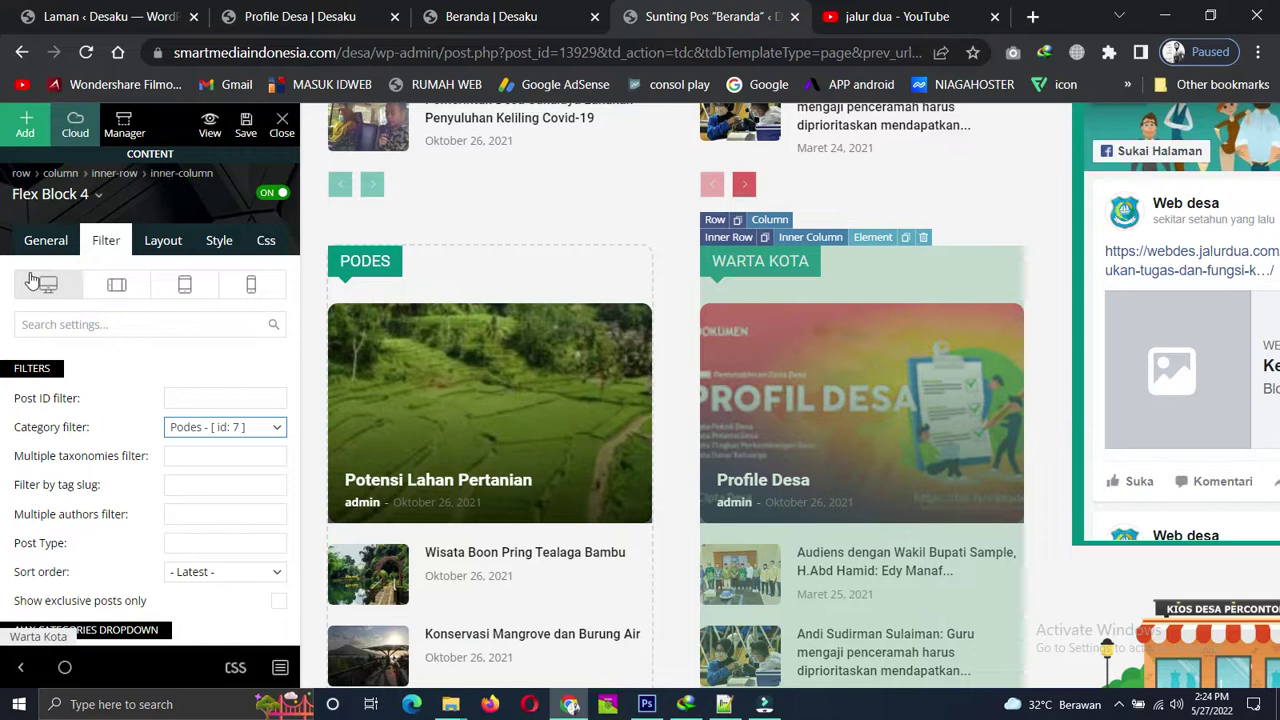
pyautogui.click(276, 436)
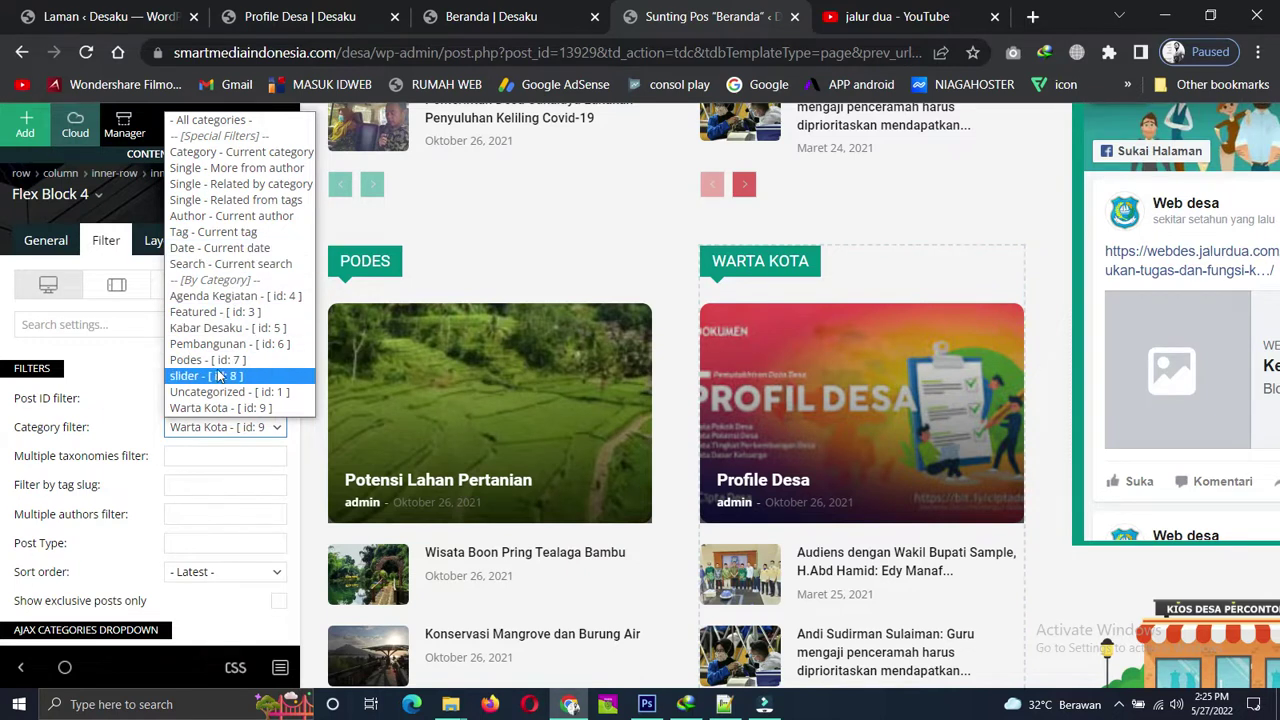
pyautogui.click(233, 296)
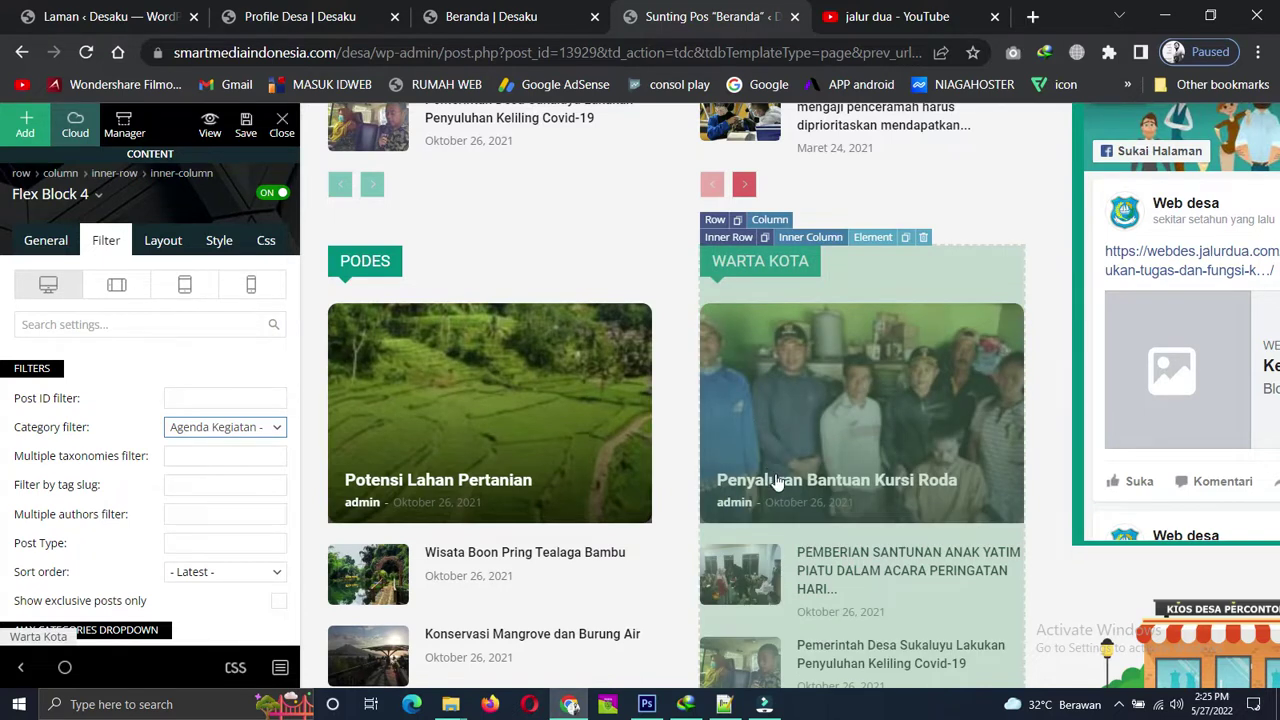
# Retitle the copied right block 'Kabar Nasional'.
pyautogui.click(30, 242)
pyautogui.tripleClick(181, 438)
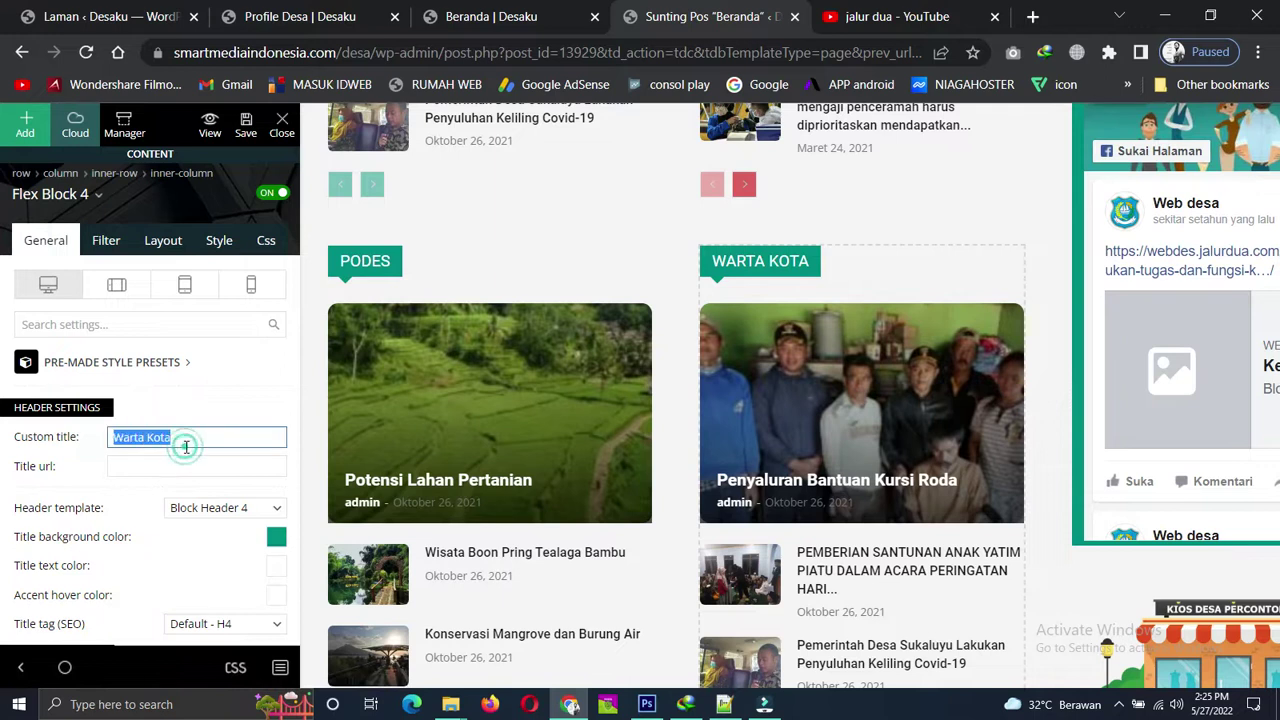
pyautogui.write('Kabar')
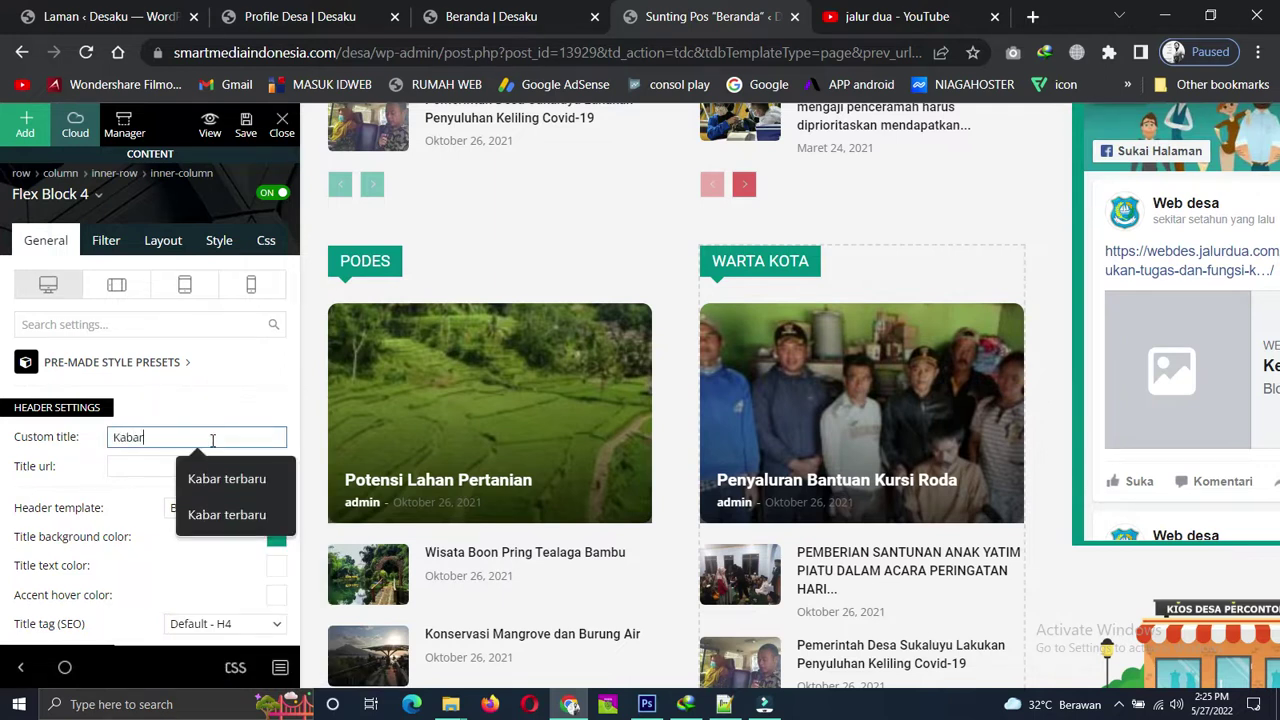
pyautogui.write(' Nasional')
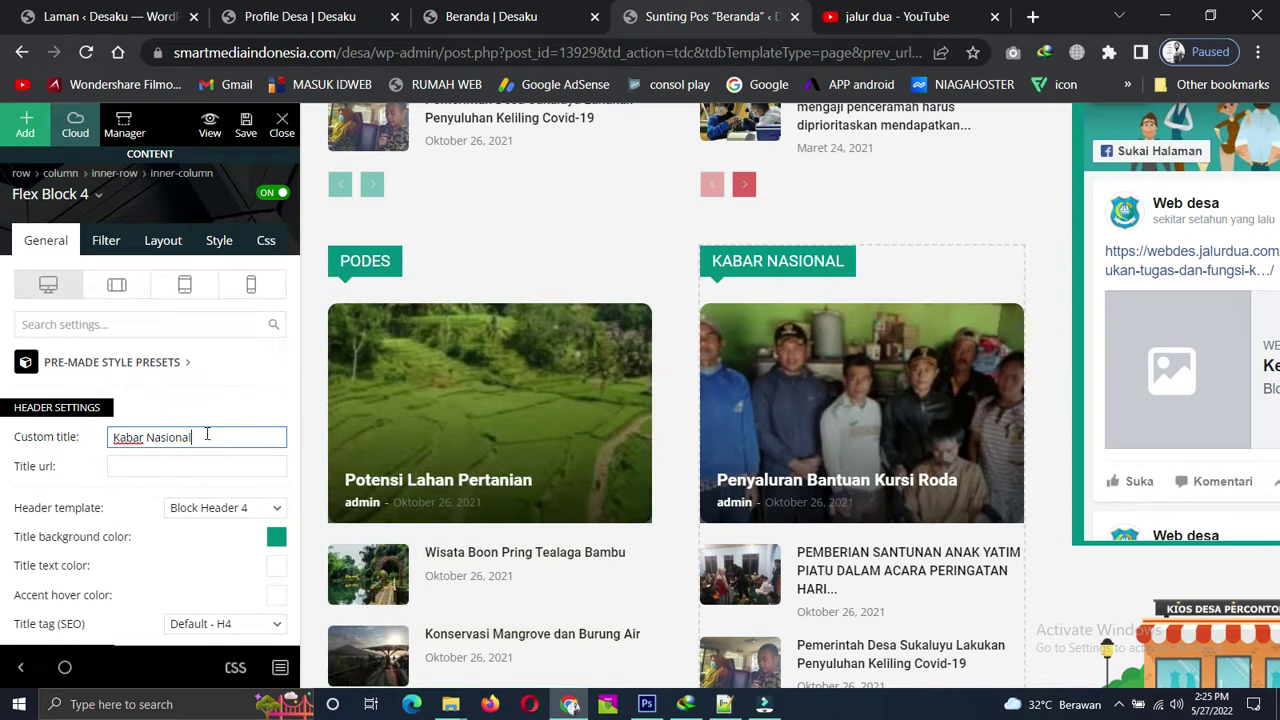
pyautogui.scroll(-1, 495, 410)
pyautogui.scroll(2, 495, 410)
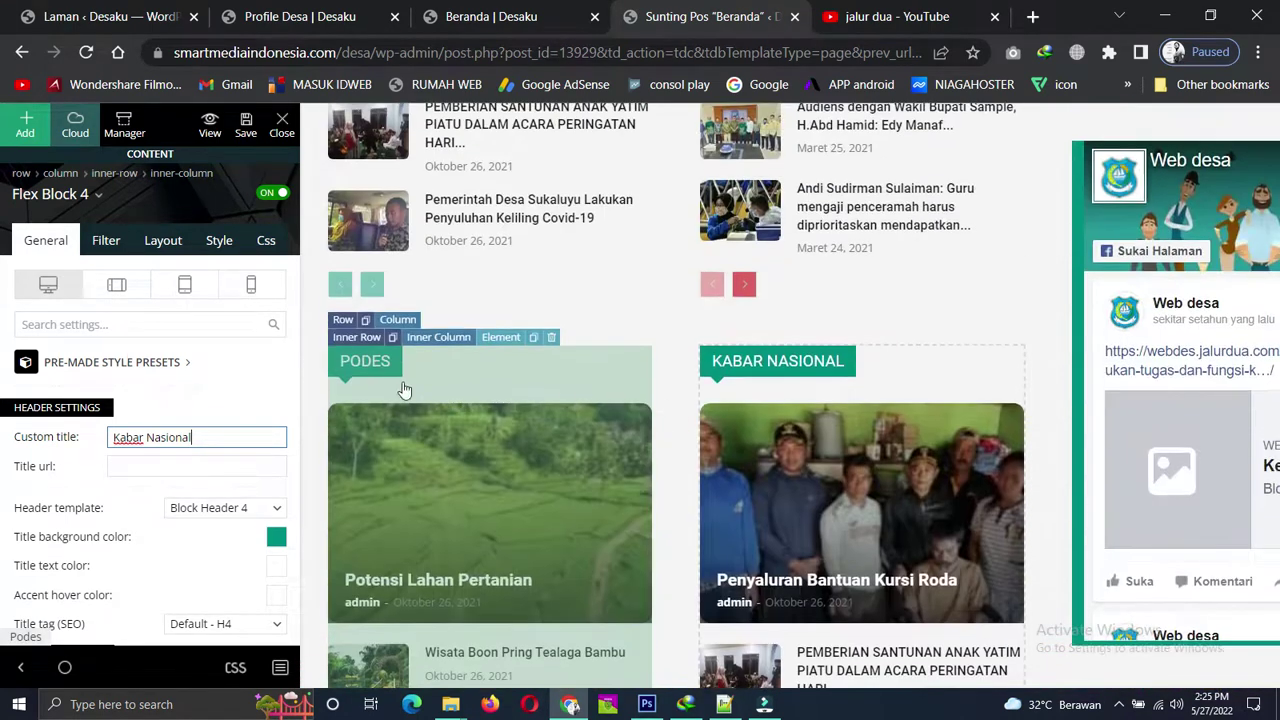
pyautogui.scroll(2, 597, 423)
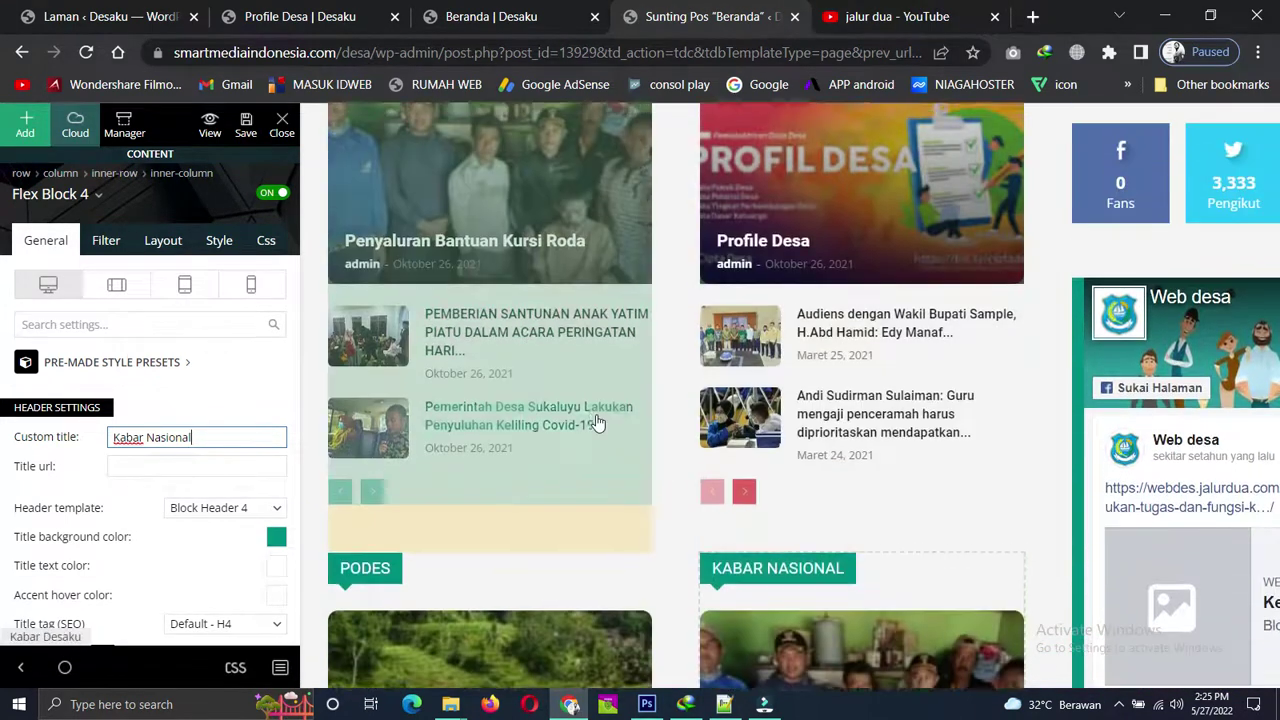
pyautogui.scroll(3, 597, 423)
pyautogui.scroll(-5, 686, 491)
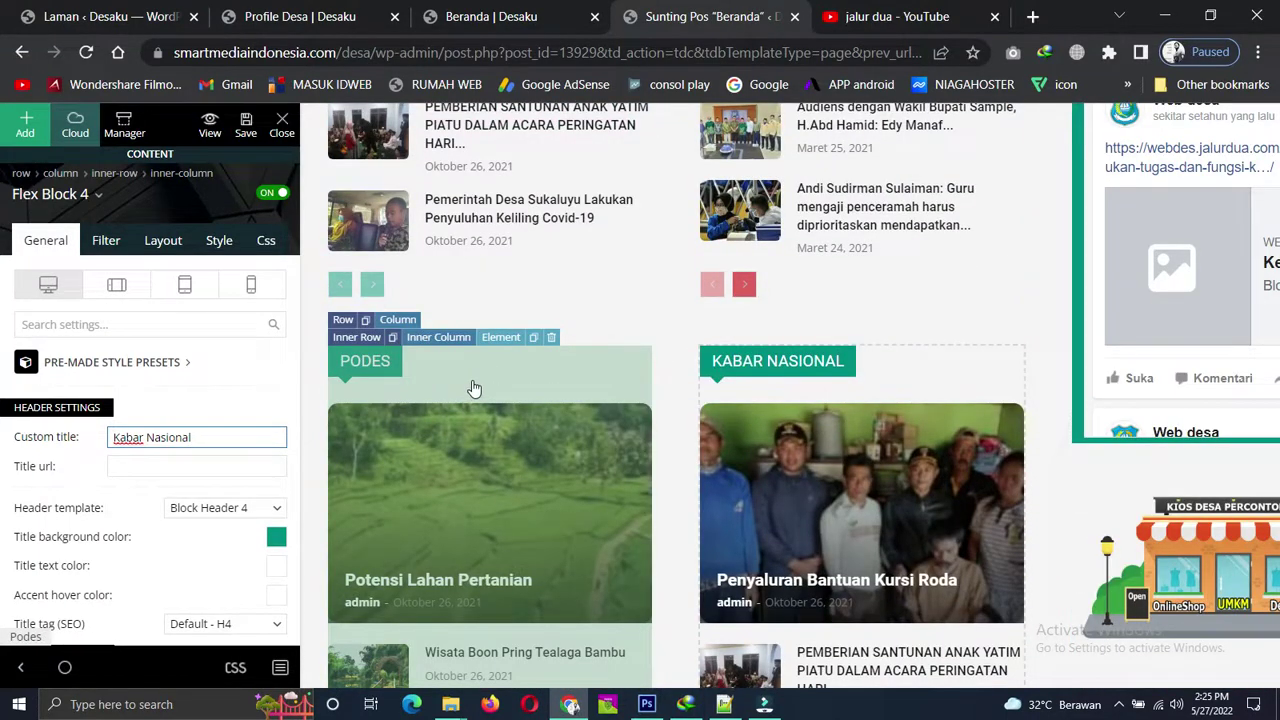
pyautogui.click(913, 390)
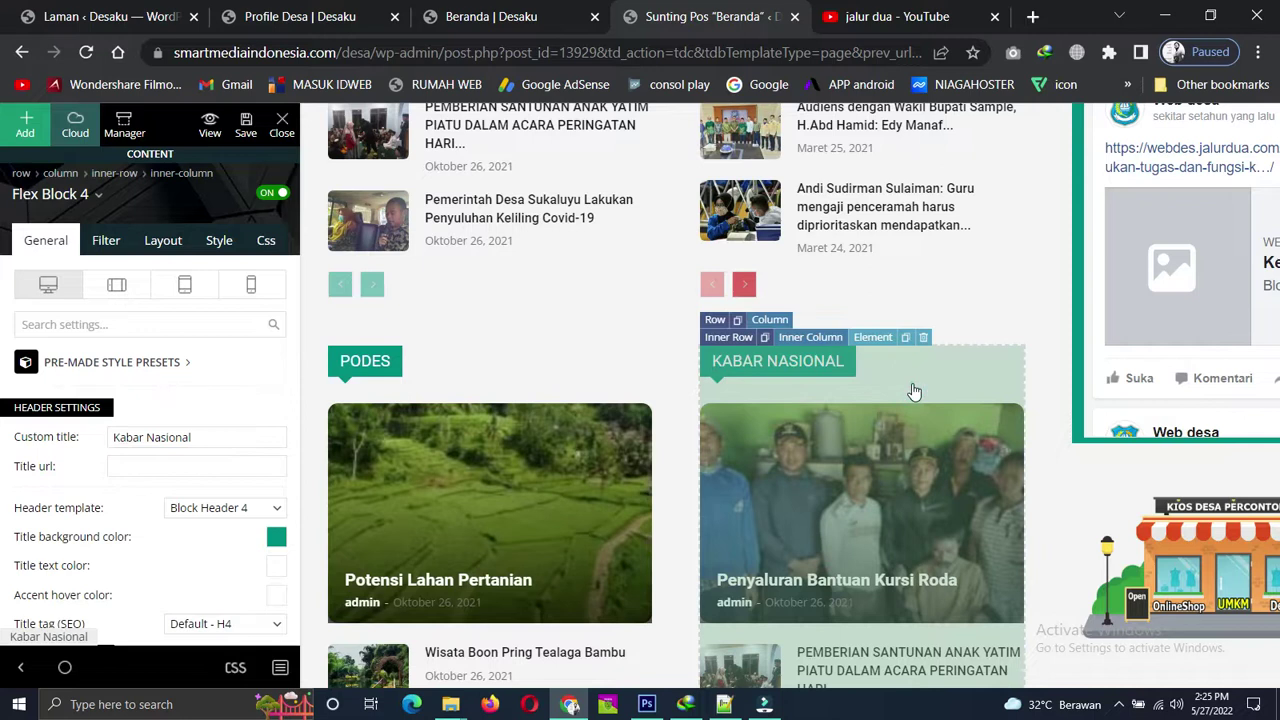
# Set the Kabar Nasional block's title background colour to red.
pyautogui.click(279, 537)
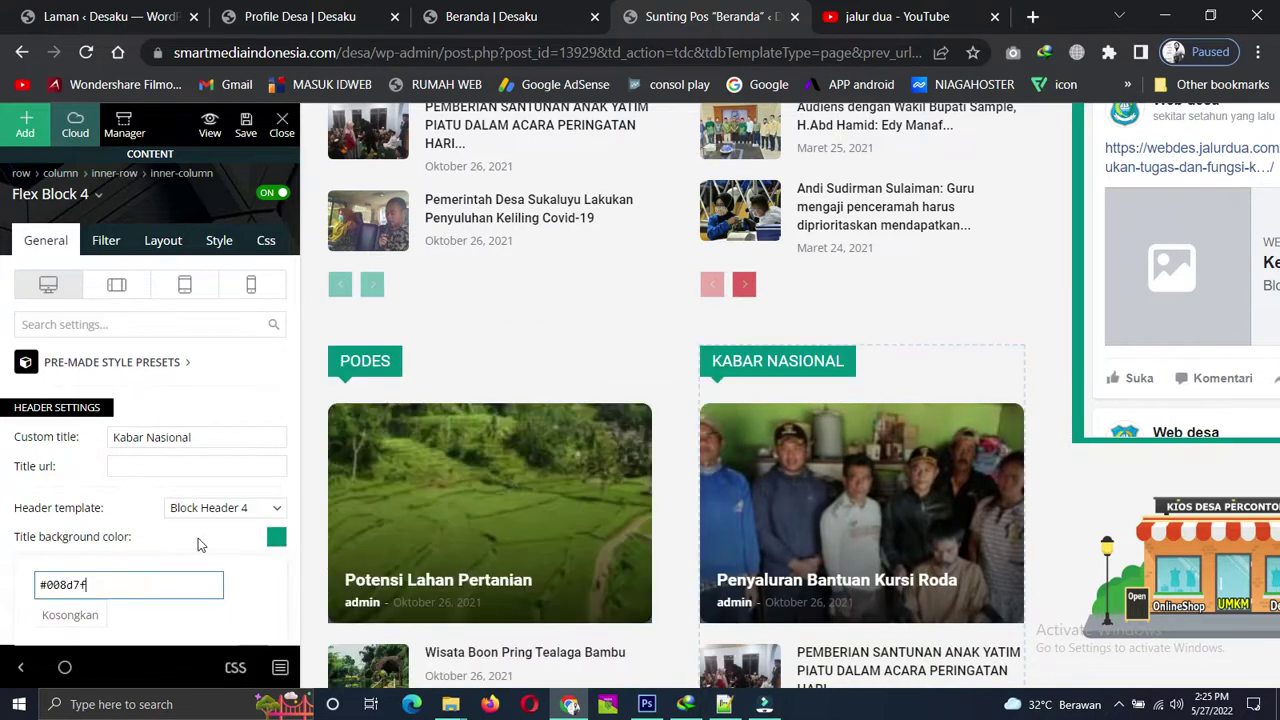
pyautogui.click(90, 453)
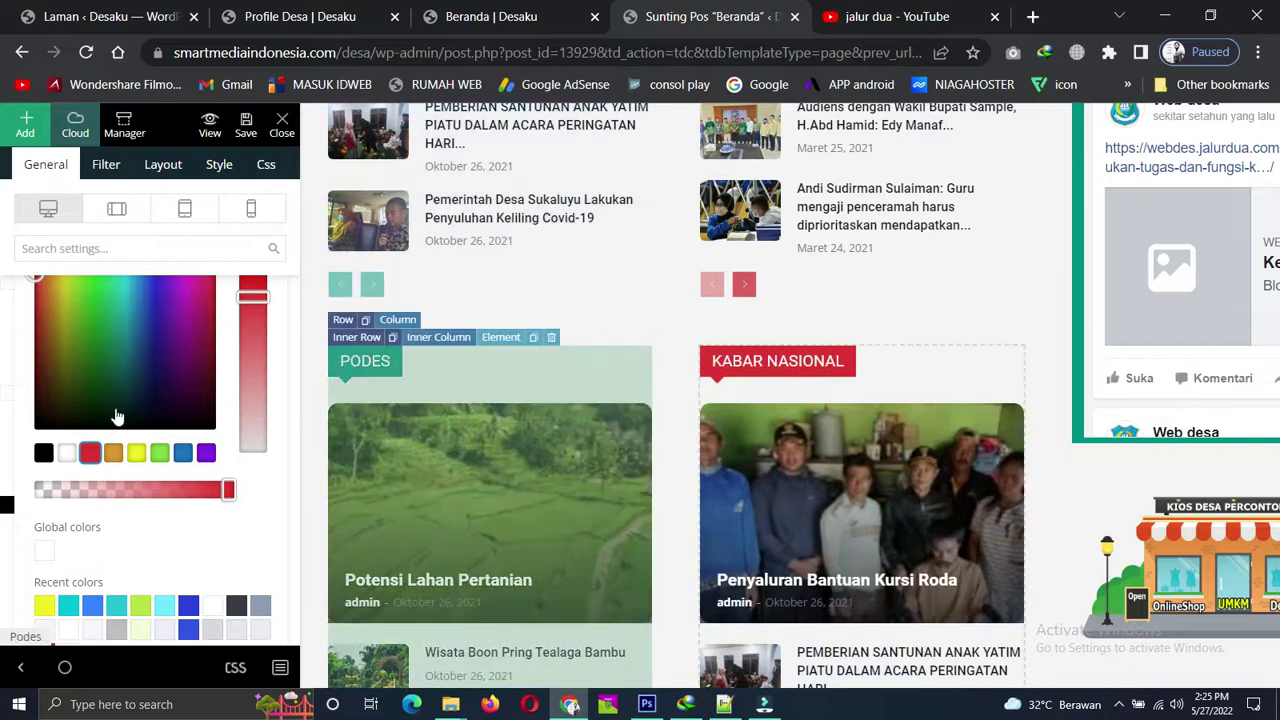
pyautogui.click(115, 407)
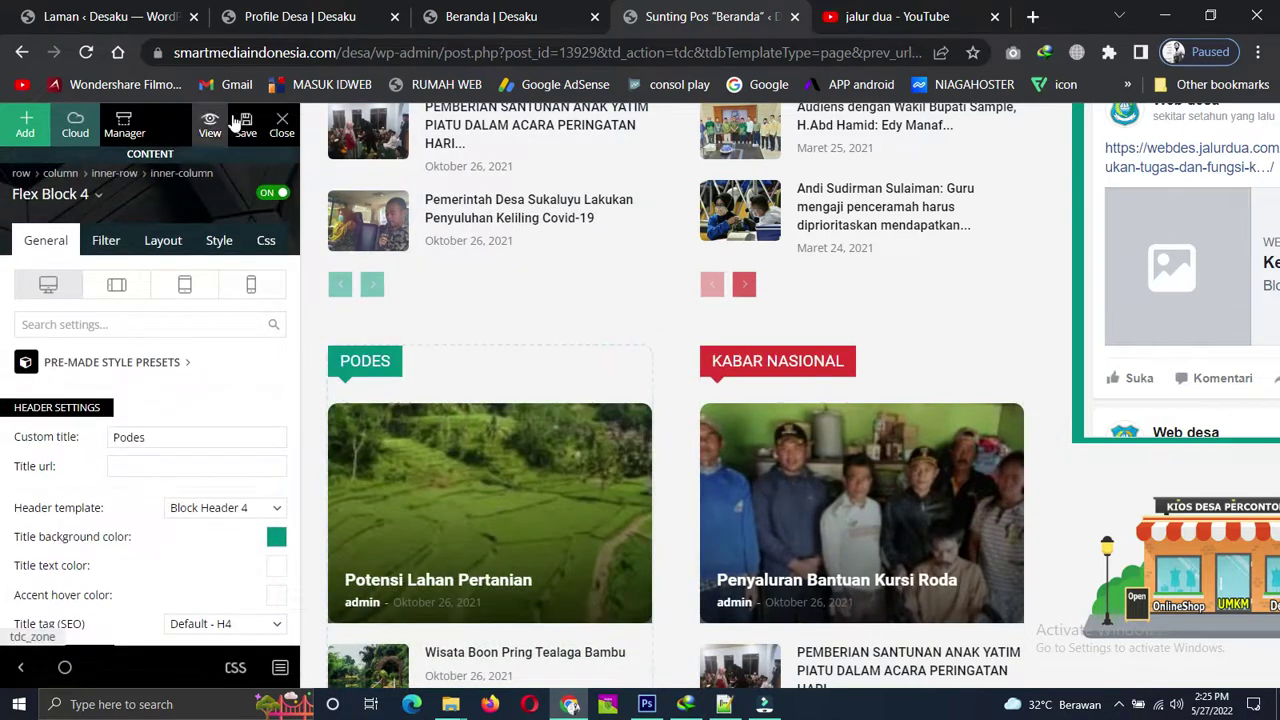
# Save the page and switch to the live homepage tab.
pyautogui.click(246, 127)
pyautogui.scroll(-4, 400, 110)
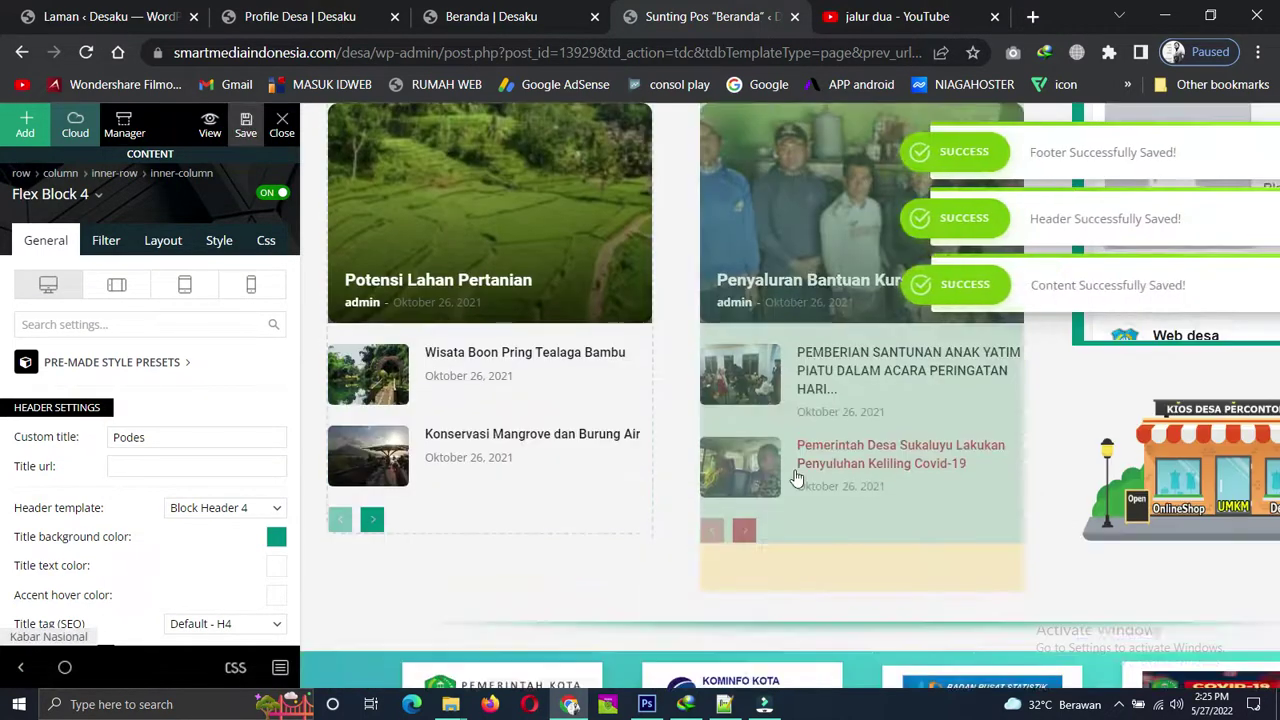
pyautogui.click(492, 16)
# Reload the live homepage and scroll to the new Podes and Kabar Nasional blocks.
pyautogui.scroll(-5, 456, 416)
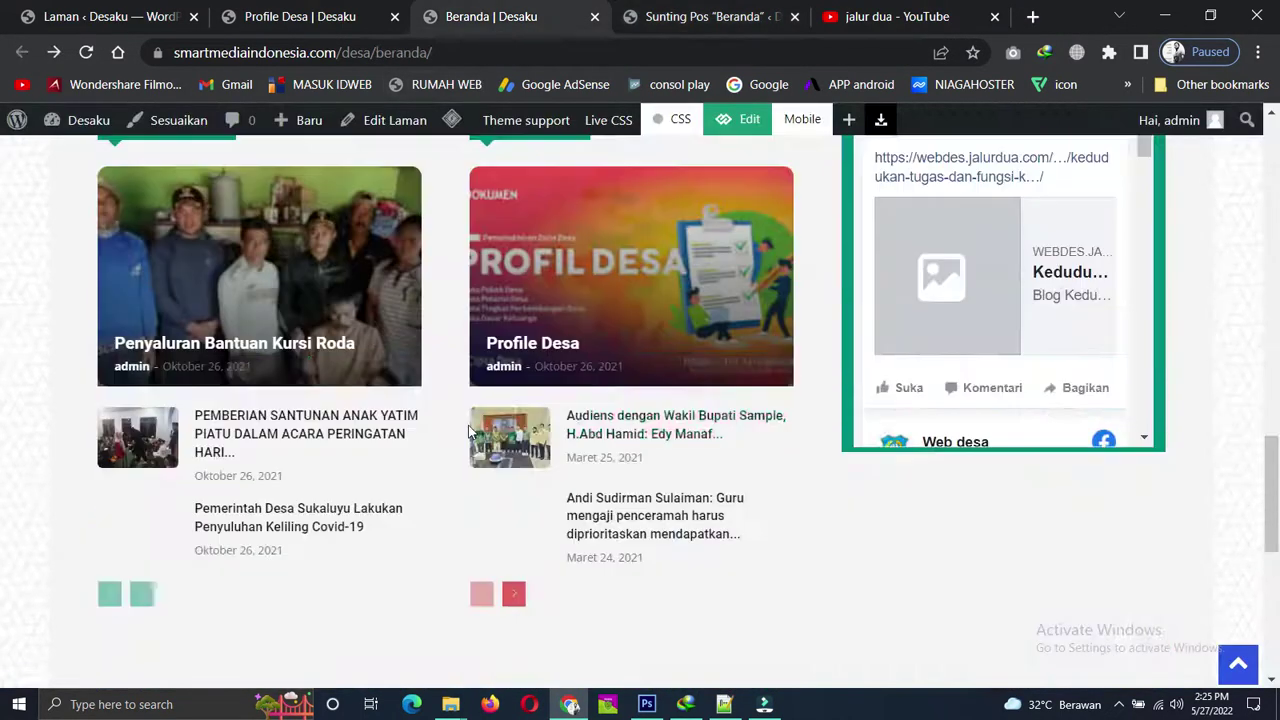
pyautogui.click(87, 53)
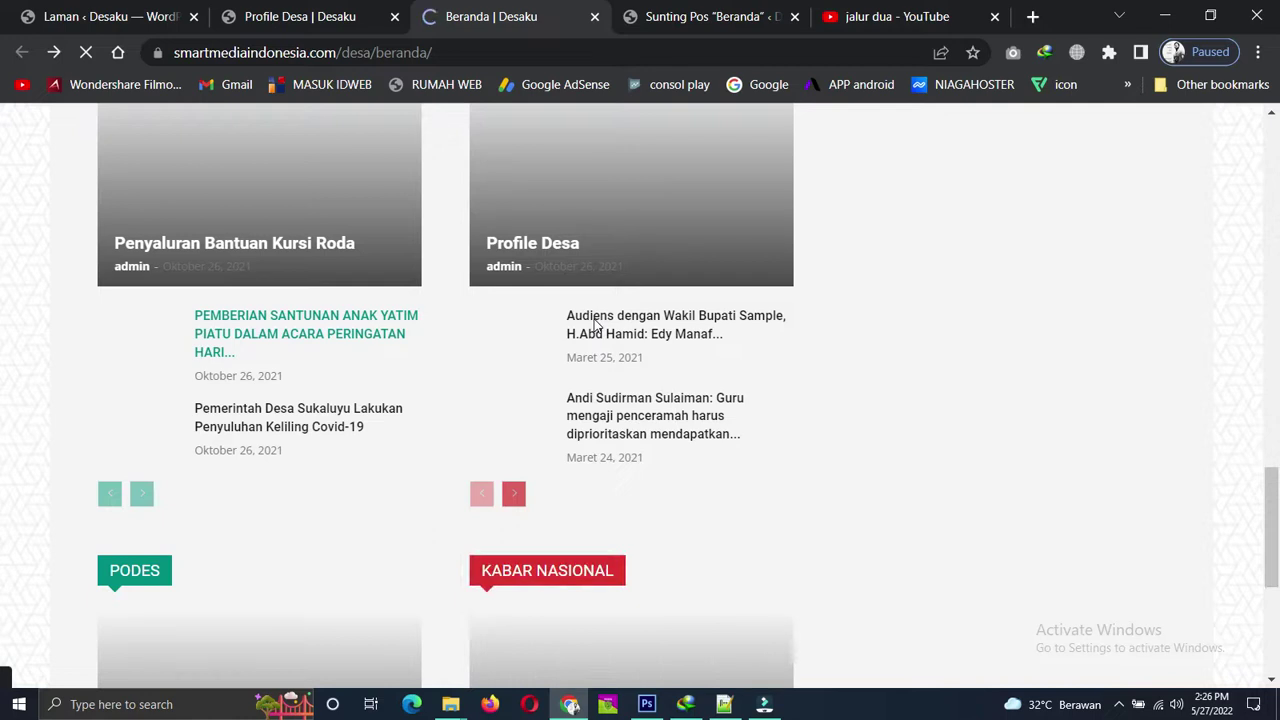
pyautogui.scroll(10, 786, 330)
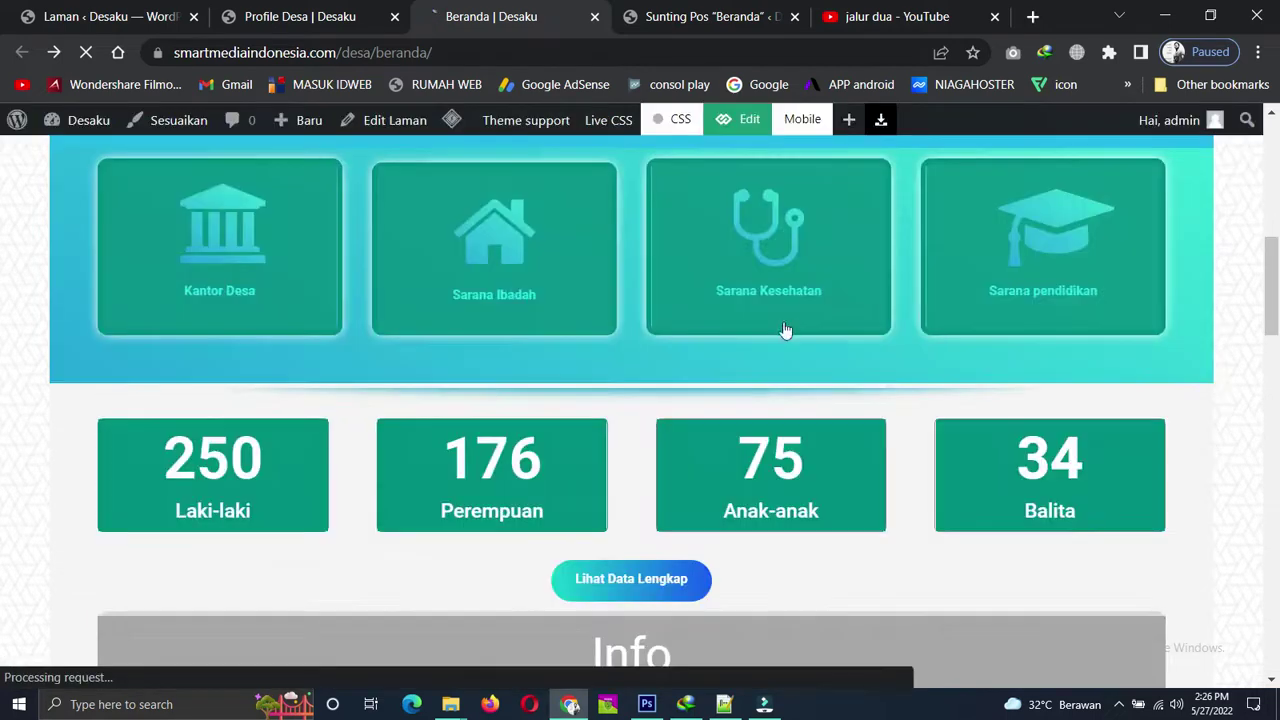
pyautogui.scroll(-10, 700, 336)
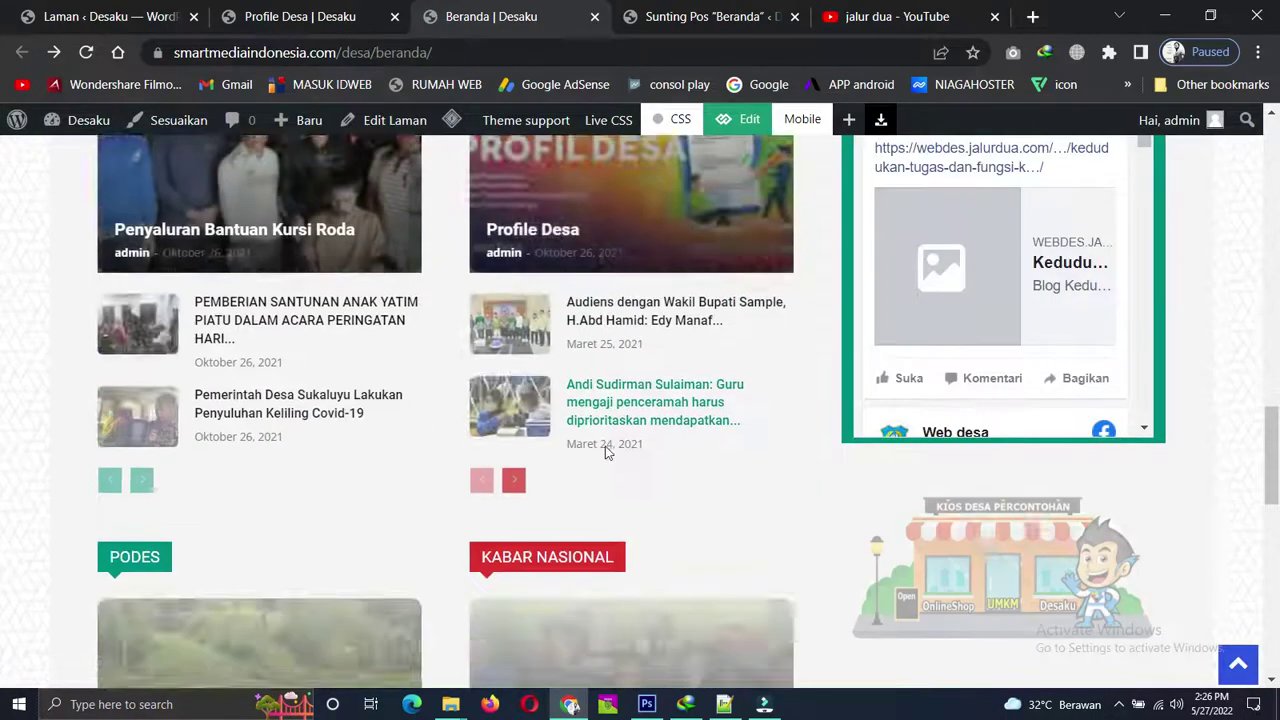
pyautogui.scroll(-2, 605, 450)
pyautogui.scroll(-2, 326, 430)
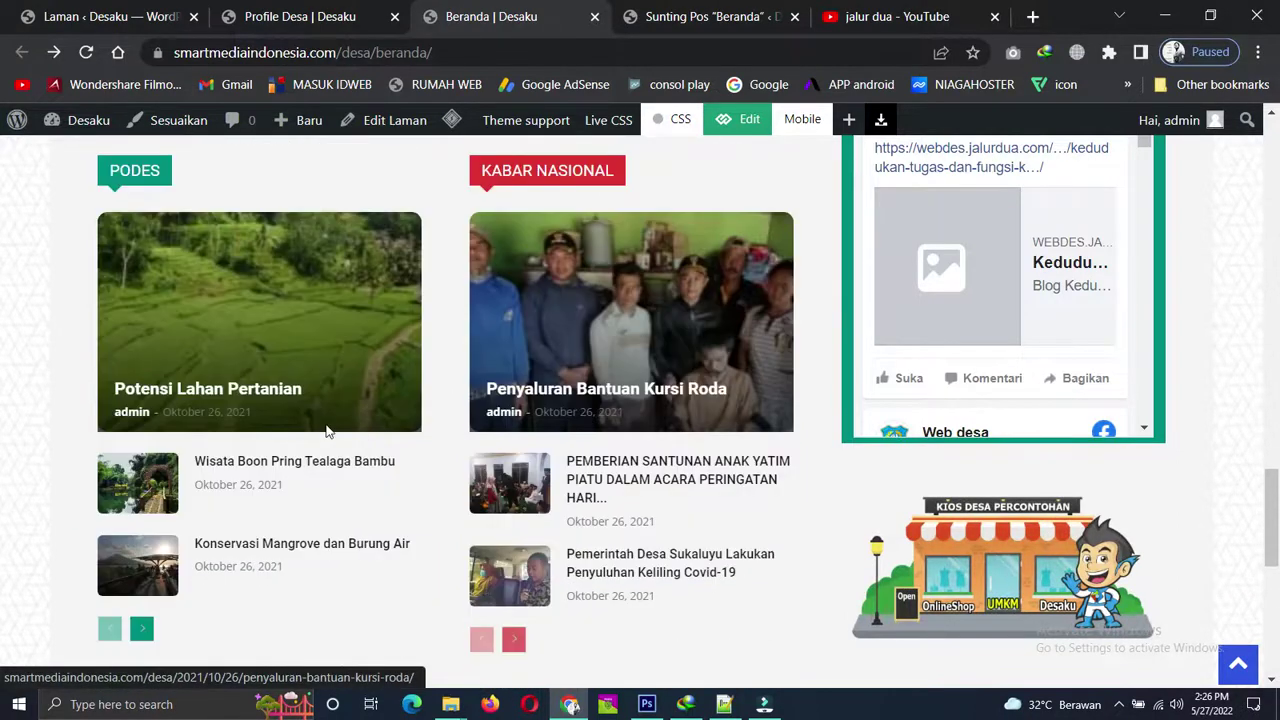
pyautogui.scroll(-4, 566, 466)
pyautogui.scroll(9, 820, 391)
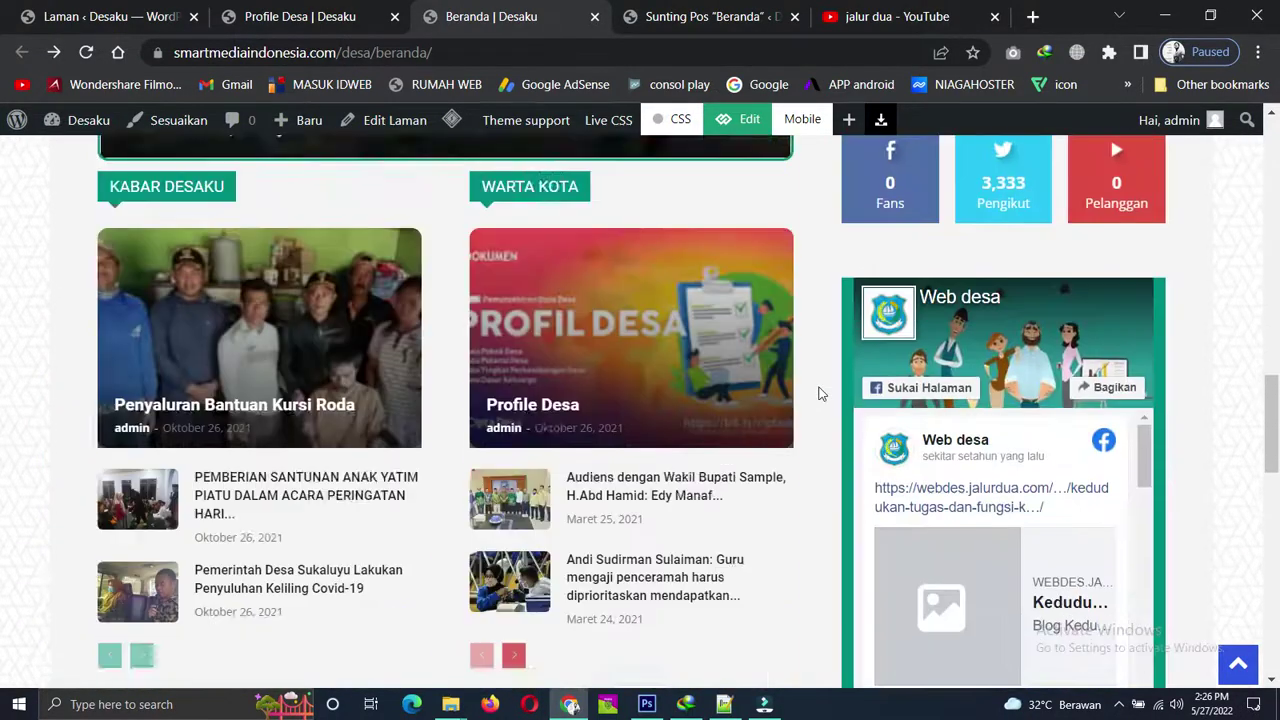
pyautogui.scroll(7, 819, 391)
pyautogui.scroll(-3, 819, 391)
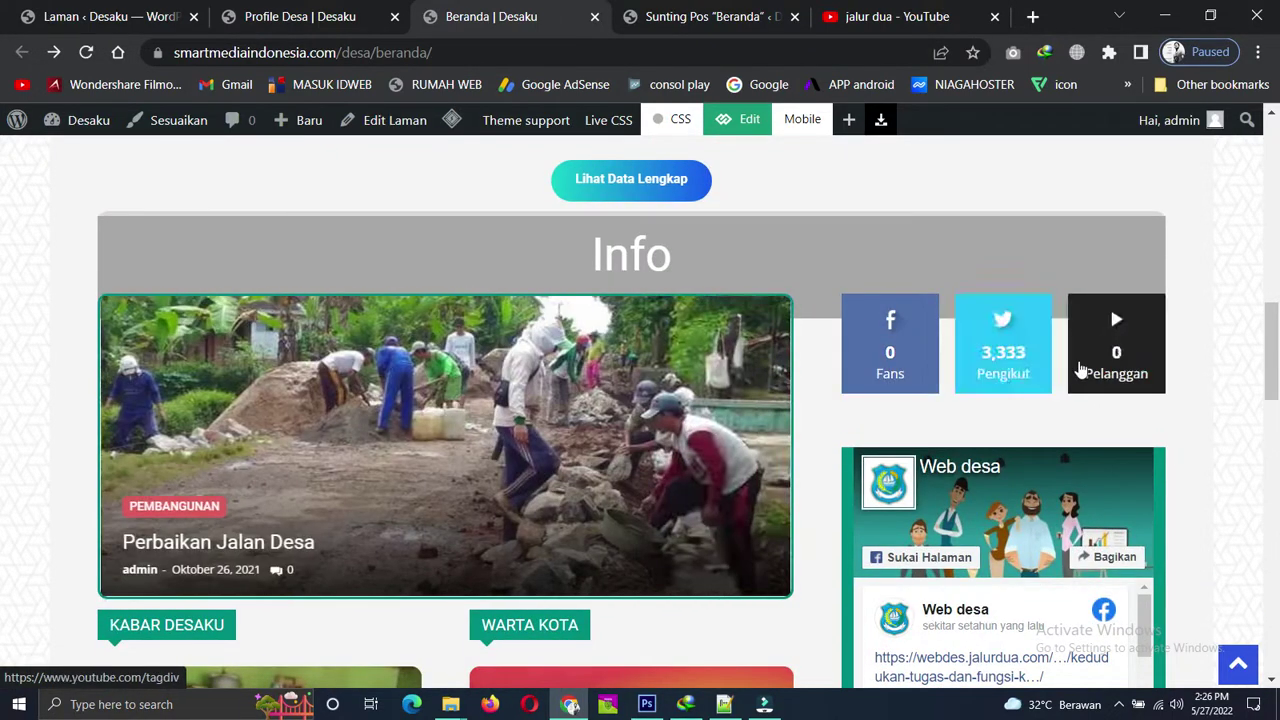
pyautogui.scroll(-1, 1080, 370)
pyautogui.scroll(-3, 613, 342)
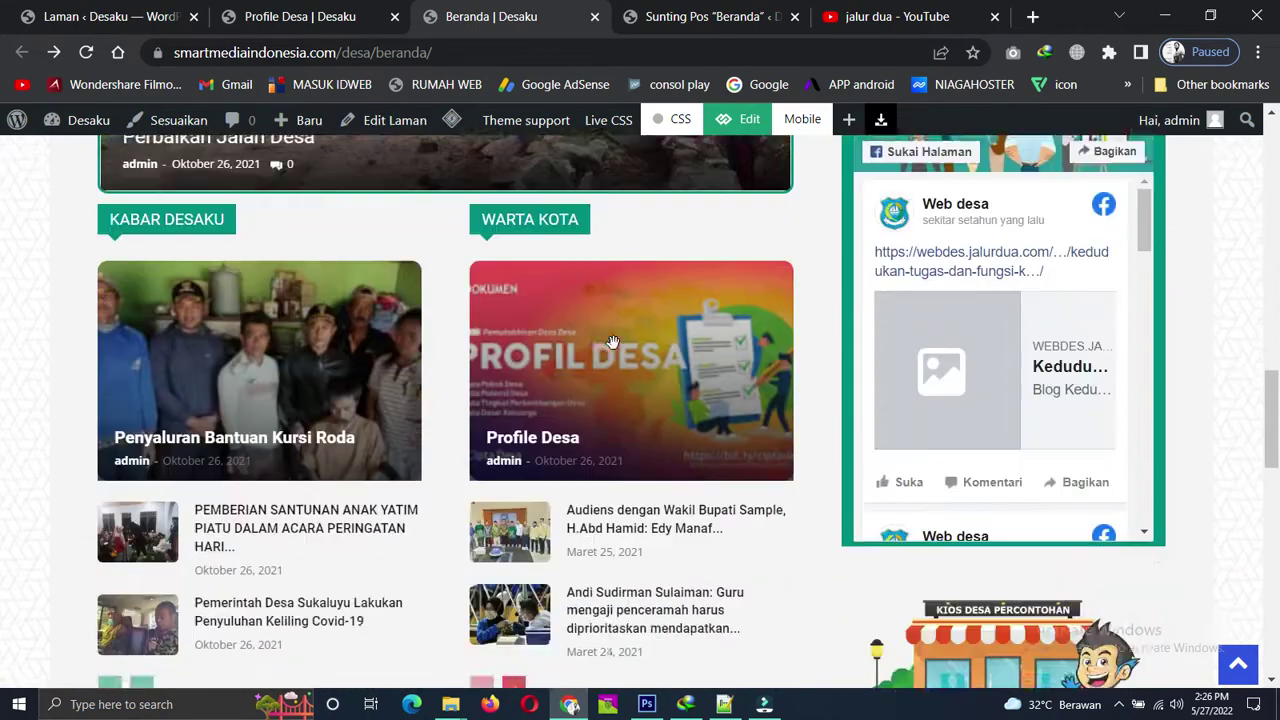
pyautogui.scroll(-4, 613, 342)
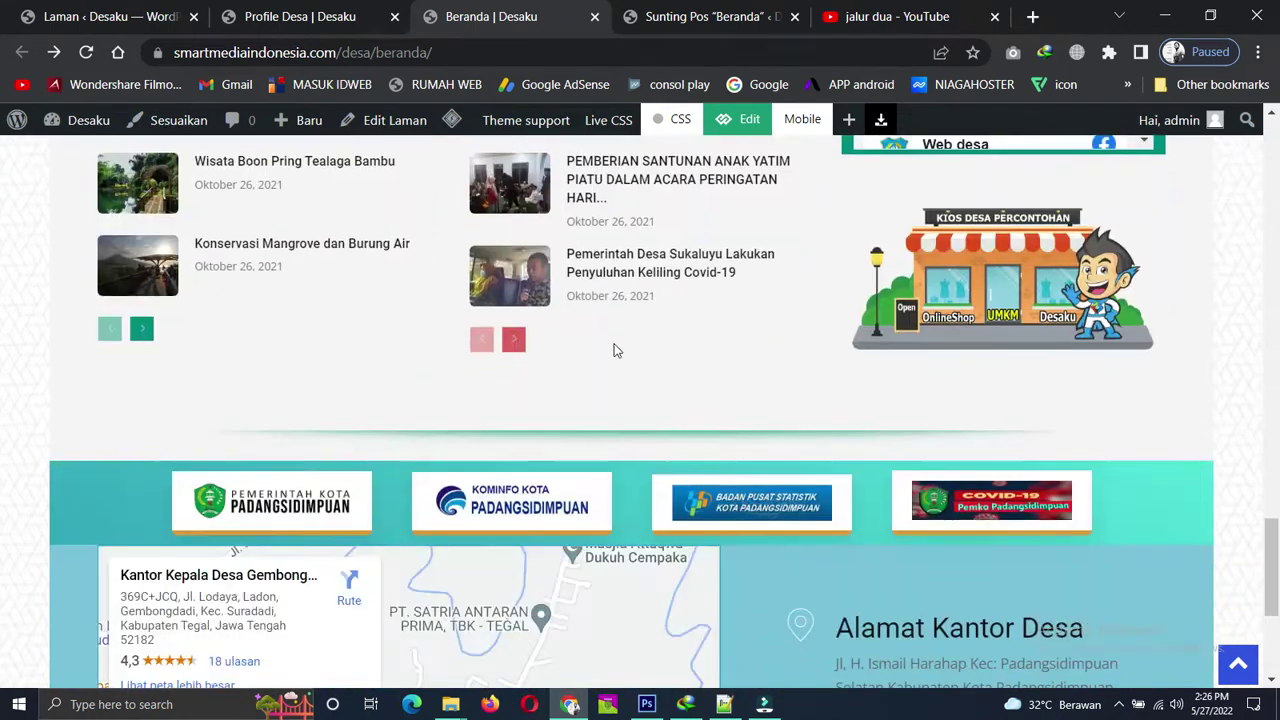
# Finish reviewing the homepage and return to the Sunting Pos Beranda editor.
pyautogui.scroll(8, 615, 350)
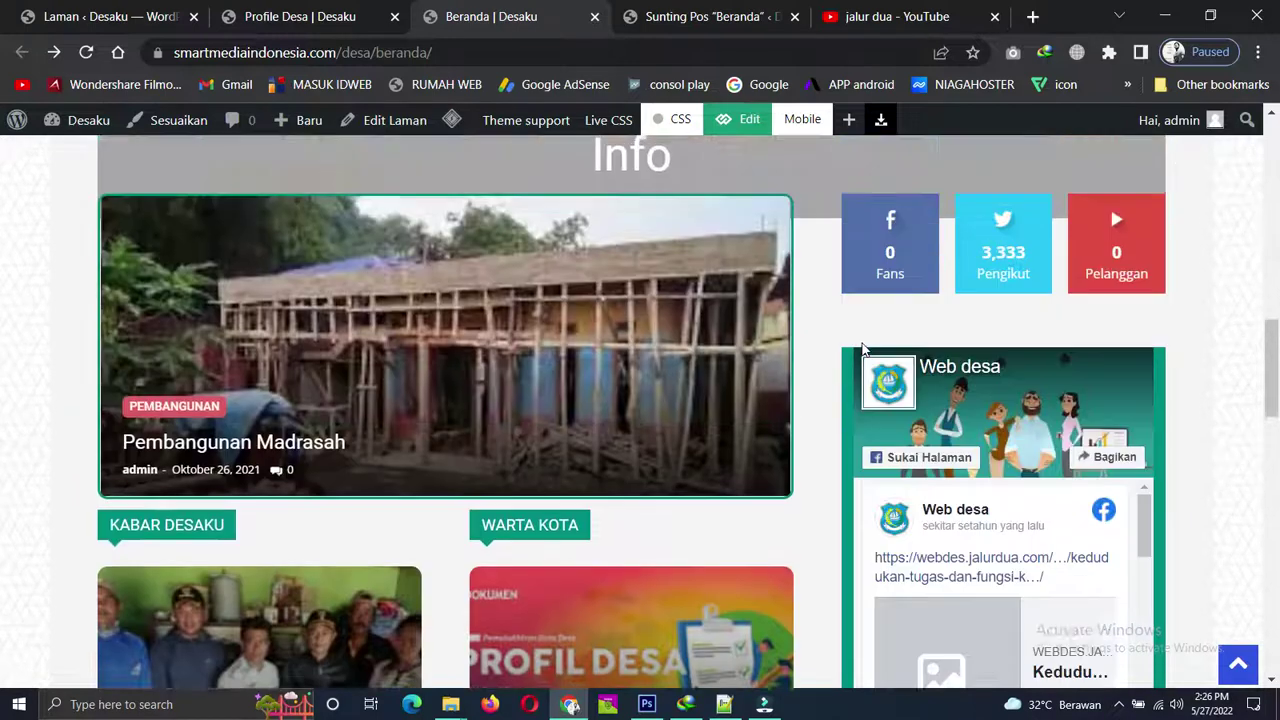
pyautogui.scroll(2, 866, 347)
pyautogui.scroll(-7, 665, 350)
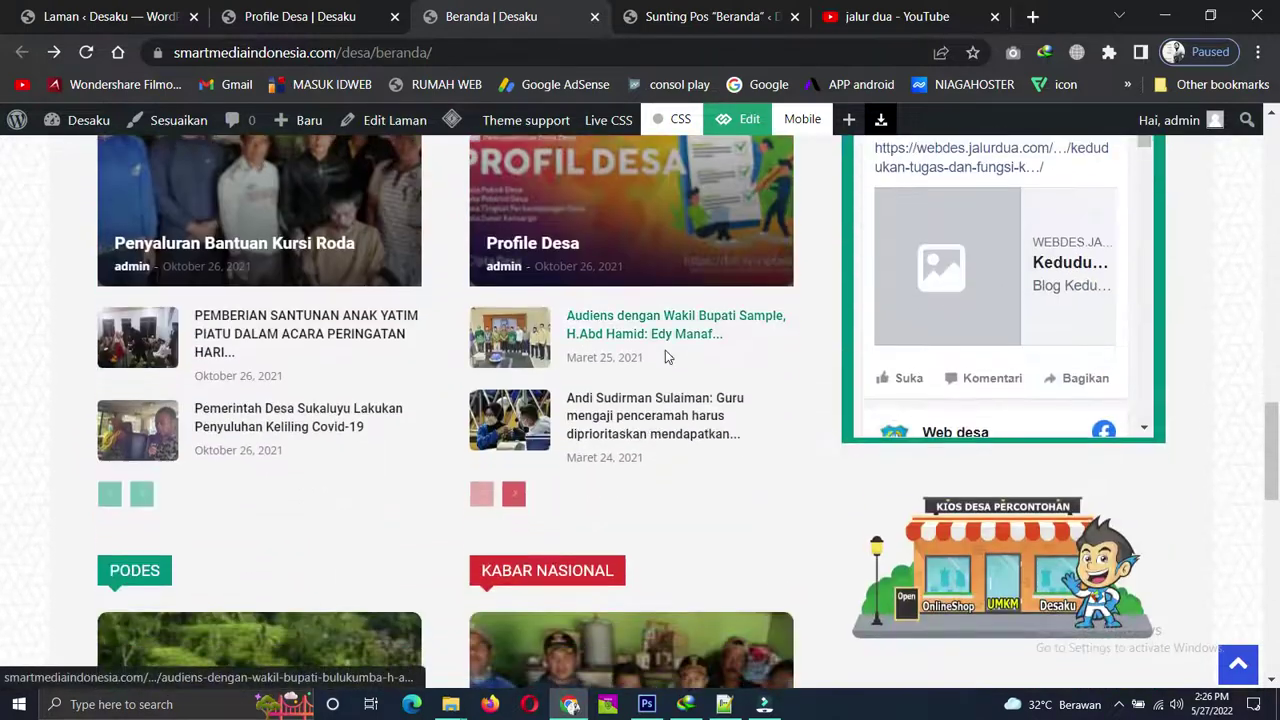
pyautogui.scroll(-1, 665, 350)
pyautogui.scroll(-3, 338, 397)
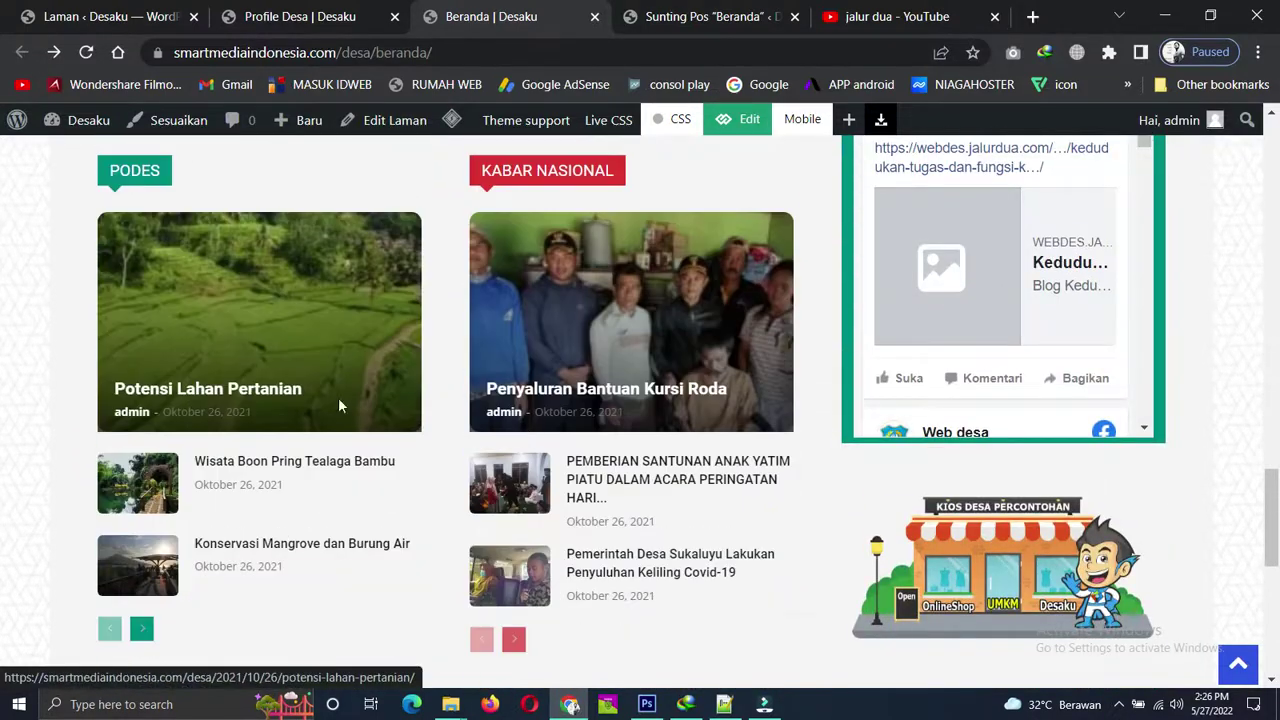
pyautogui.scroll(-3, 454, 479)
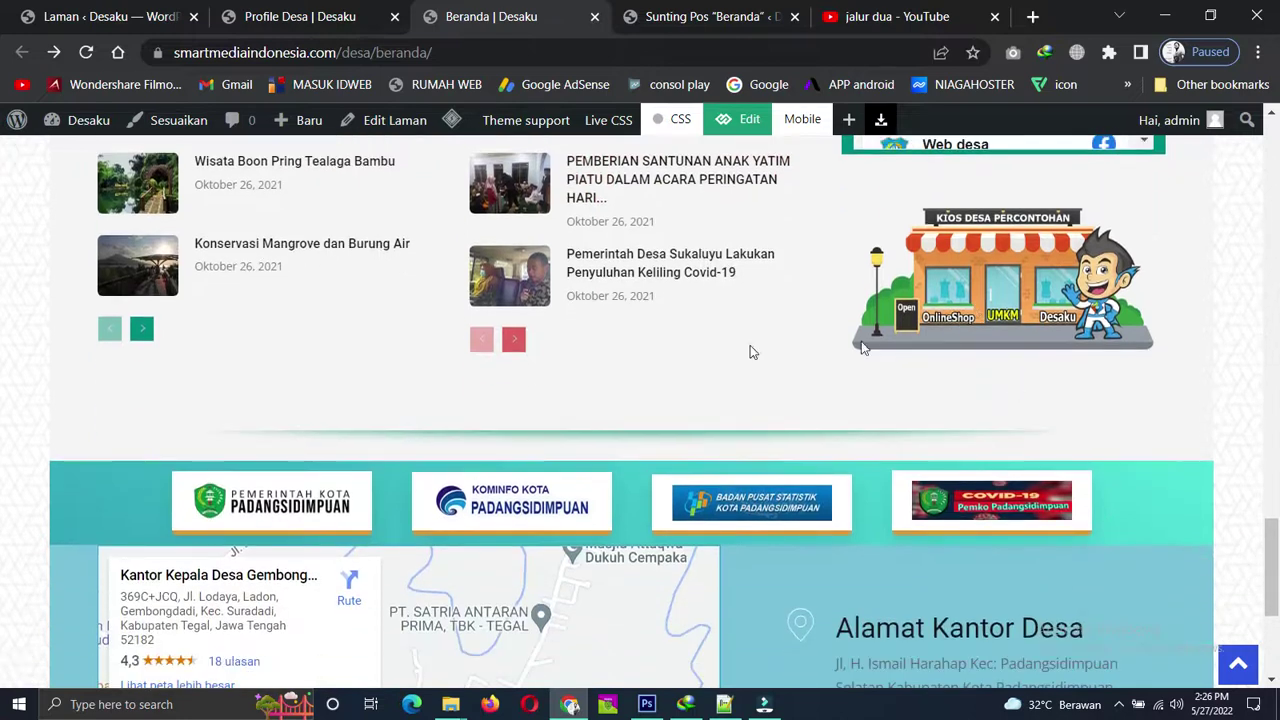
pyautogui.scroll(-3, 970, 287)
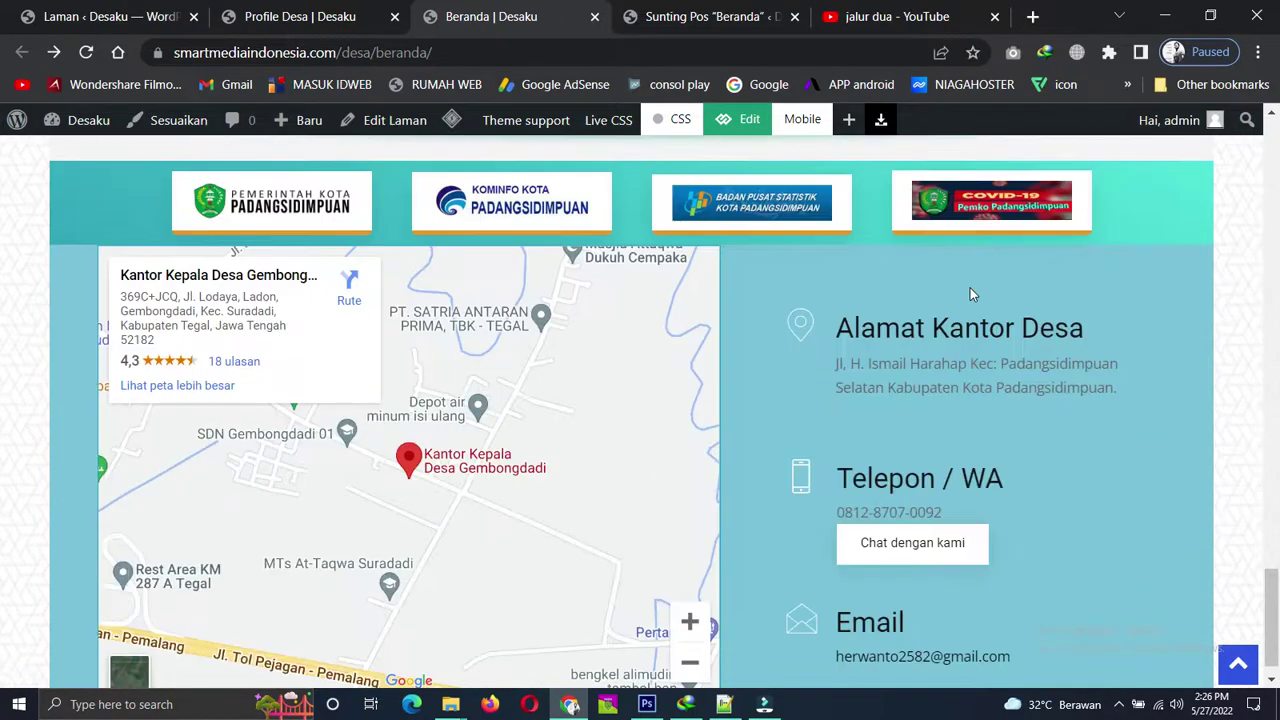
pyautogui.scroll(10, 970, 290)
pyautogui.scroll(15, 969, 291)
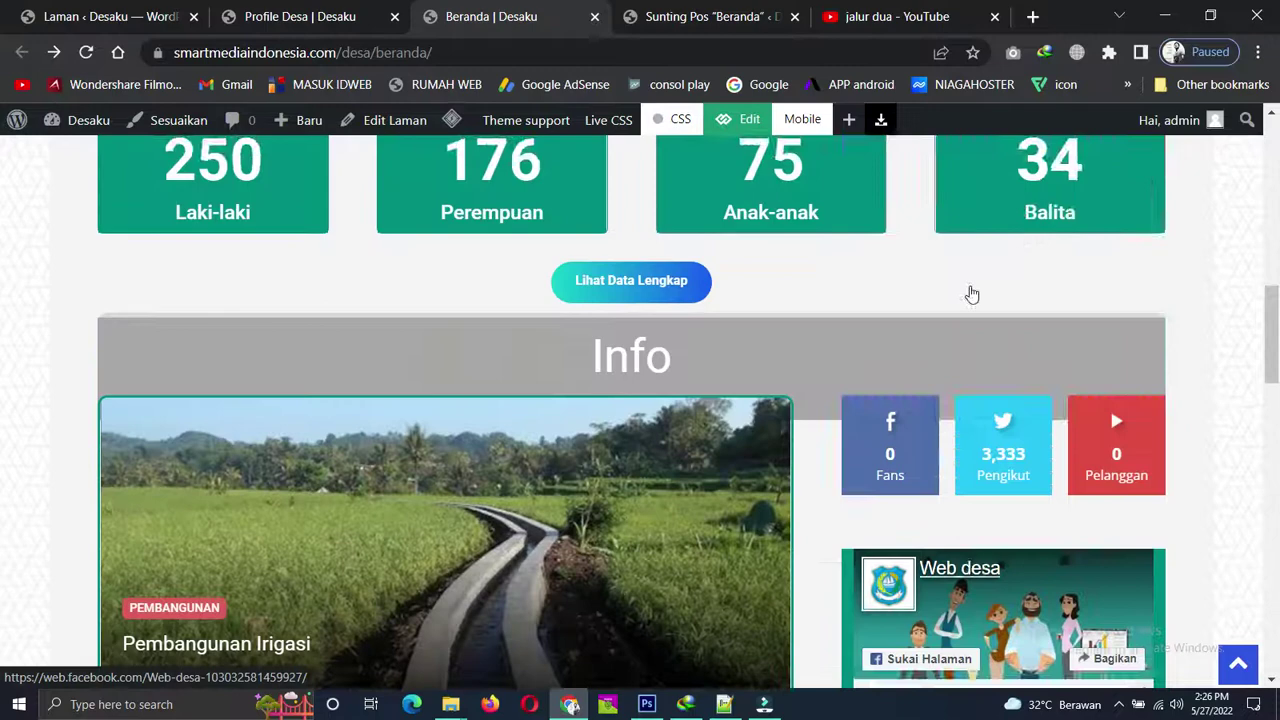
pyautogui.click(716, 12)
pyautogui.scroll(8, 1165, 326)
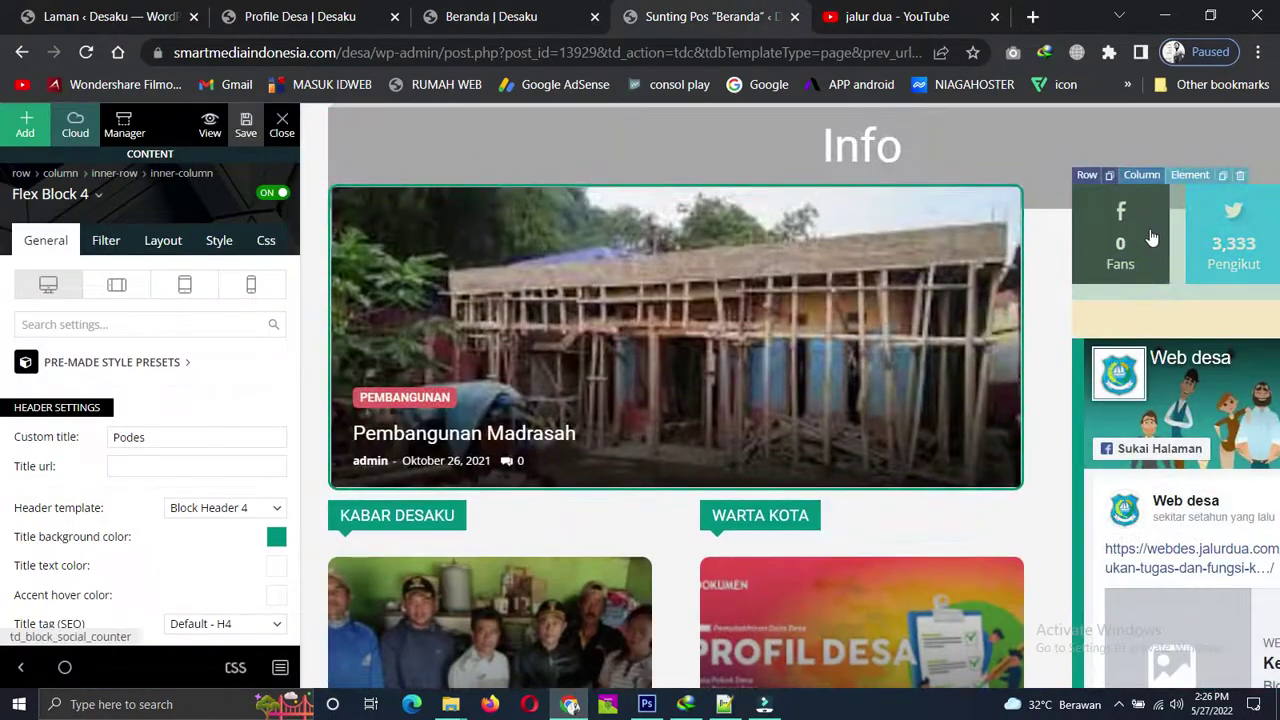
# Open the social counter settings and clear the old Facebook, Twitter and YouTube ids.
pyautogui.click(1151, 237)
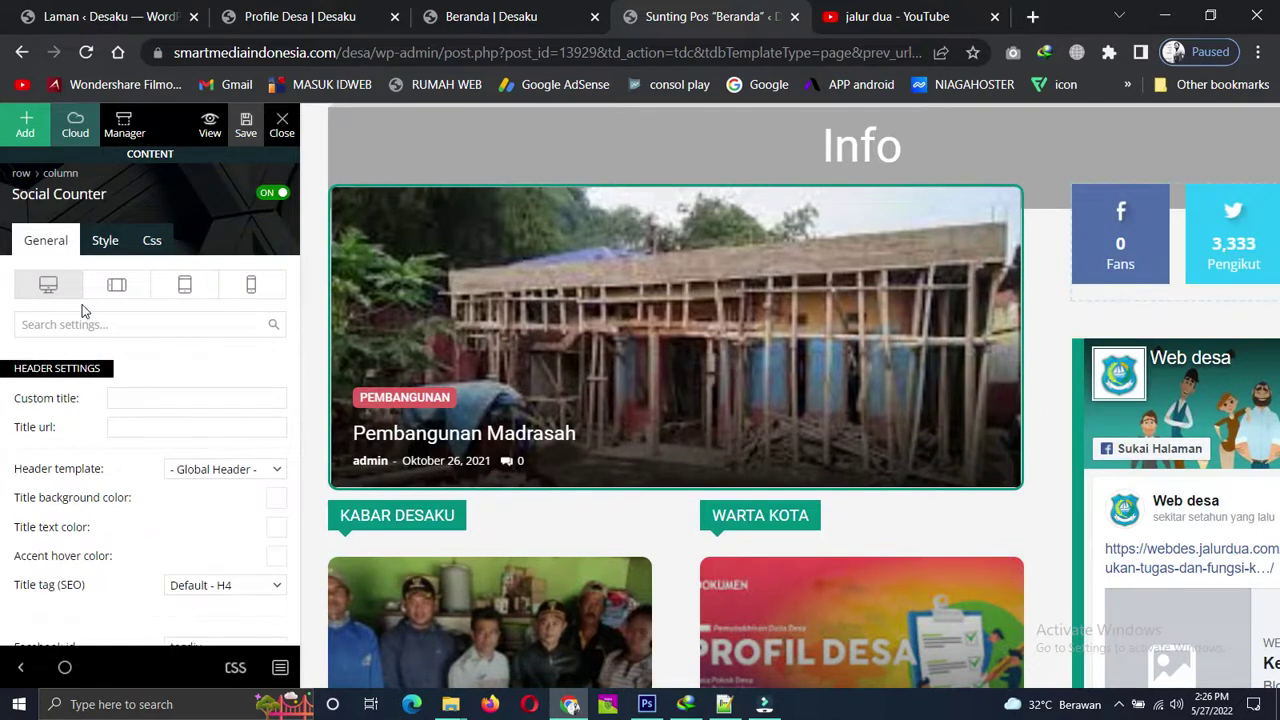
pyautogui.scroll(-7, 170, 460)
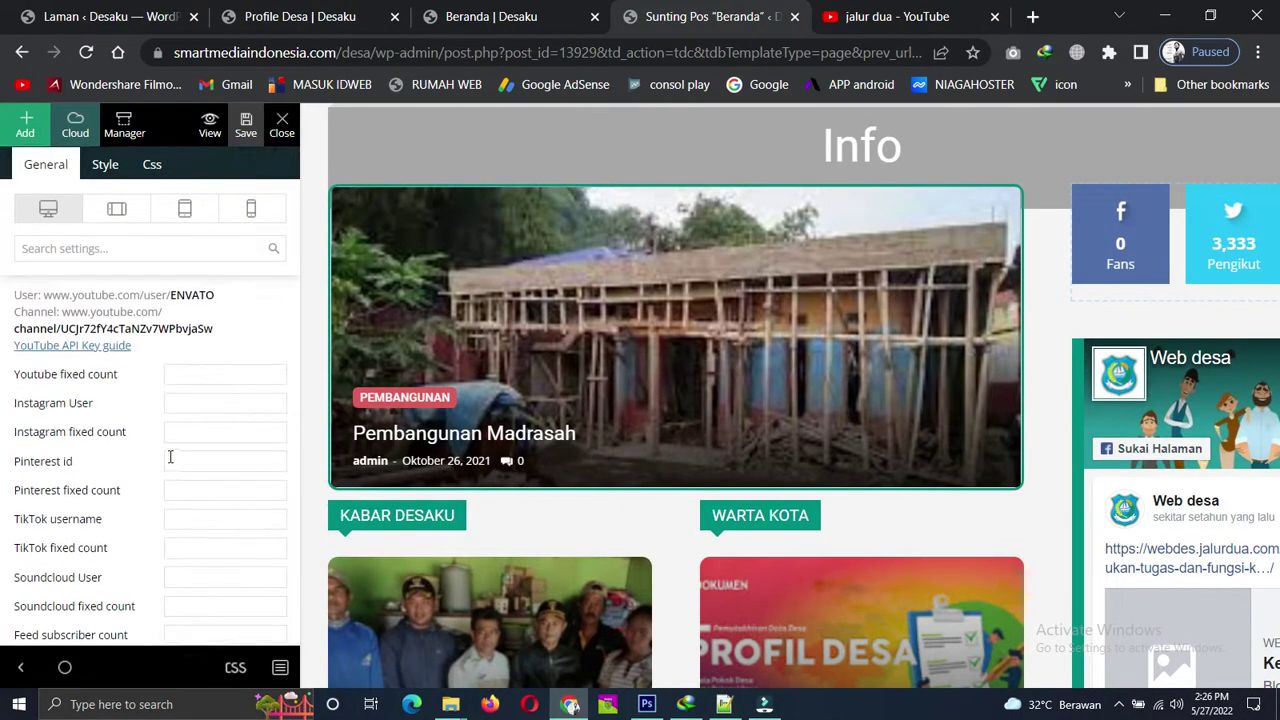
pyautogui.scroll(10, 170, 455)
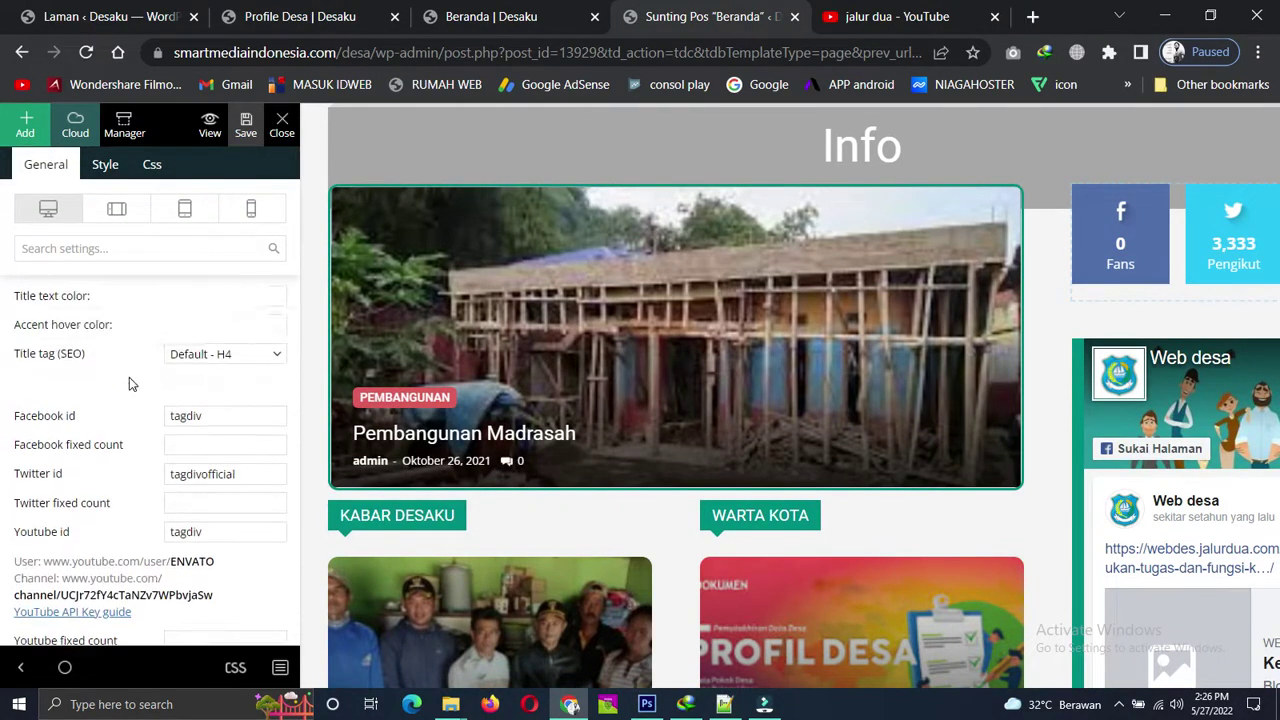
pyautogui.scroll(-2, 129, 377)
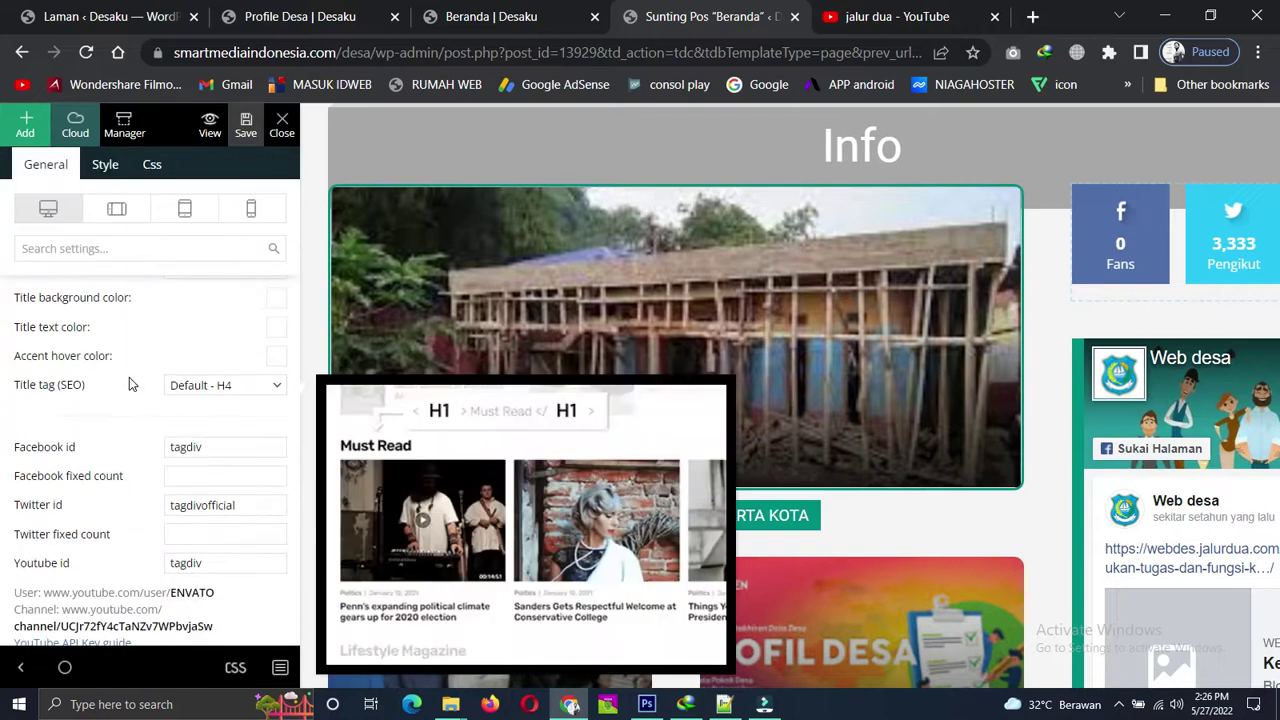
pyautogui.scroll(-2, 113, 433)
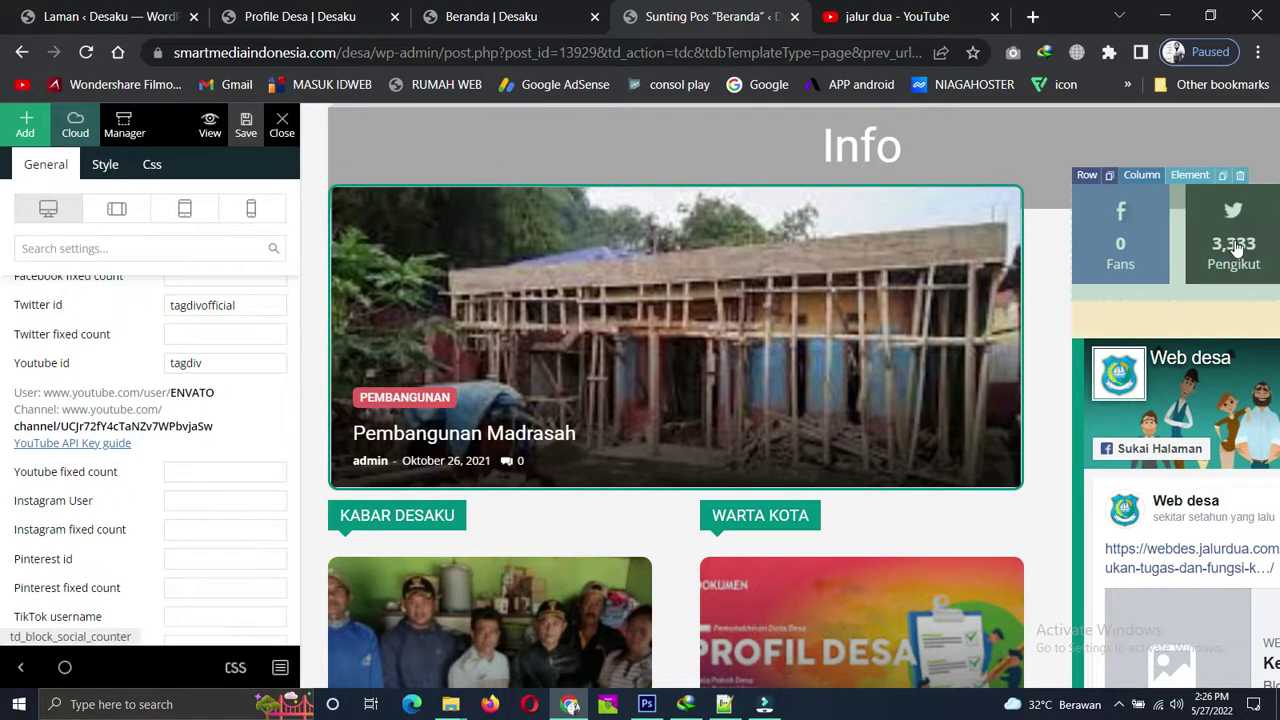
pyautogui.scroll(-2, 213, 418)
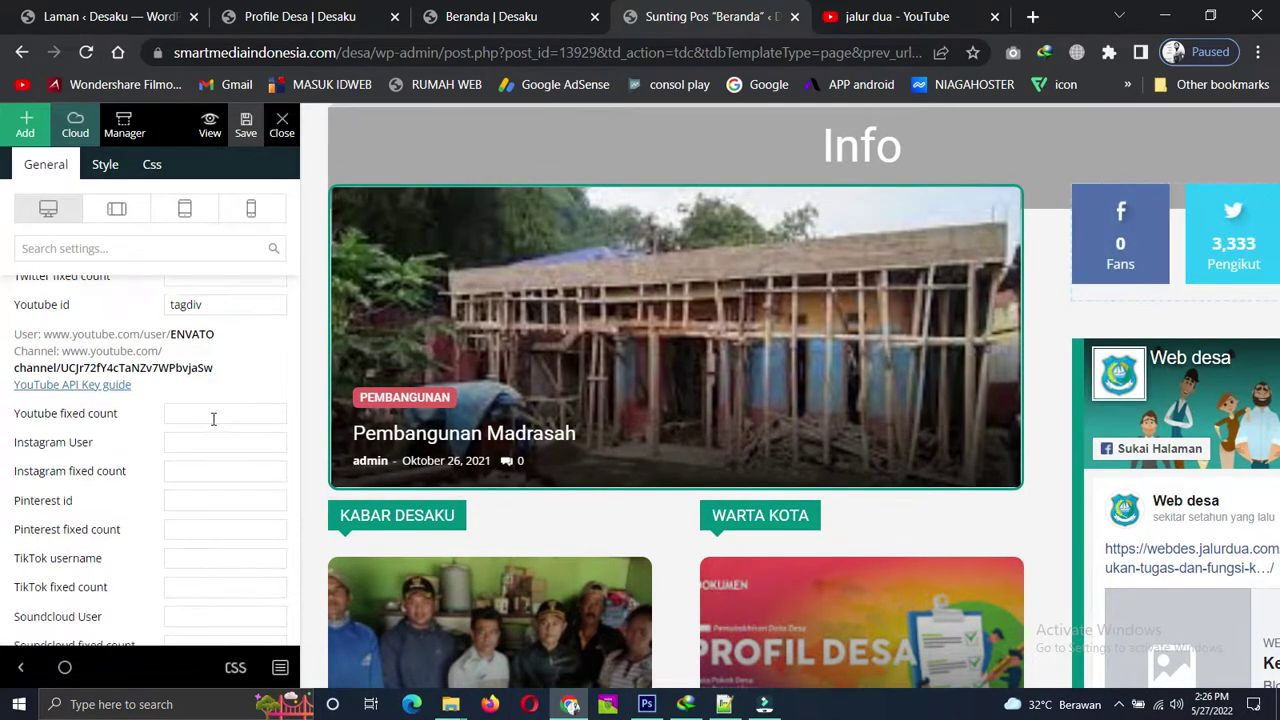
pyautogui.scroll(3, 230, 403)
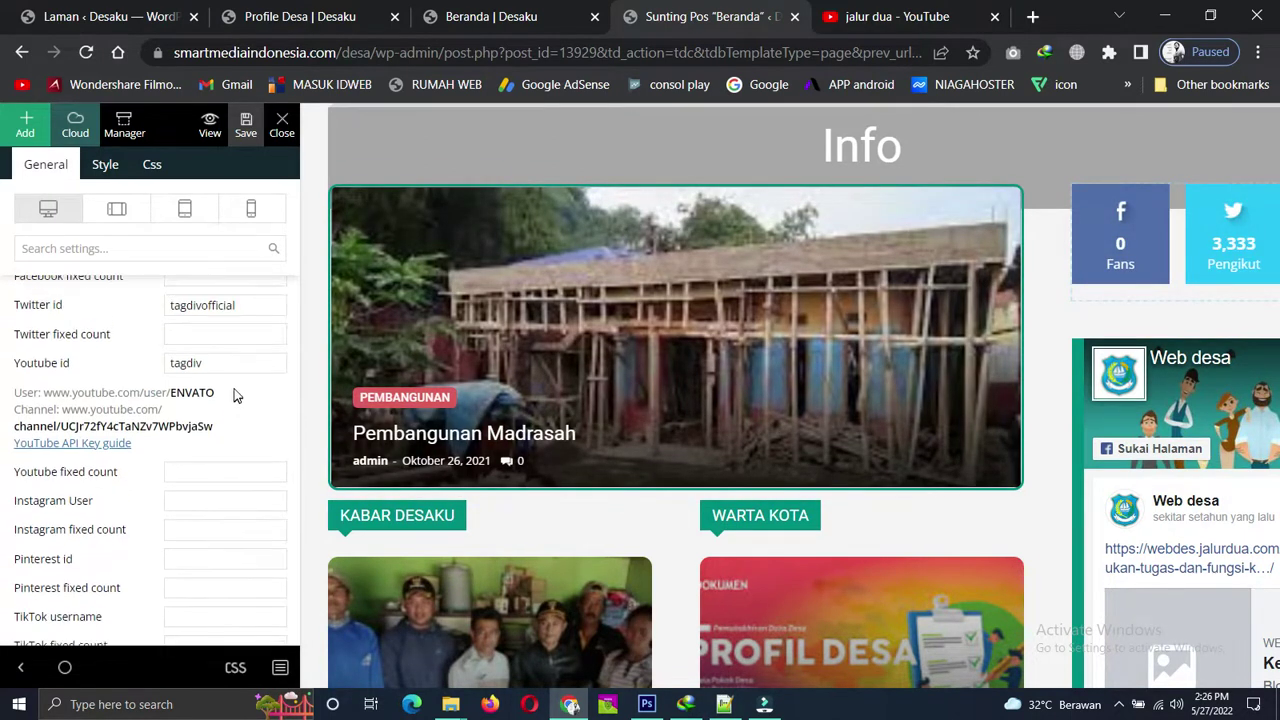
pyautogui.doubleClick(250, 400)
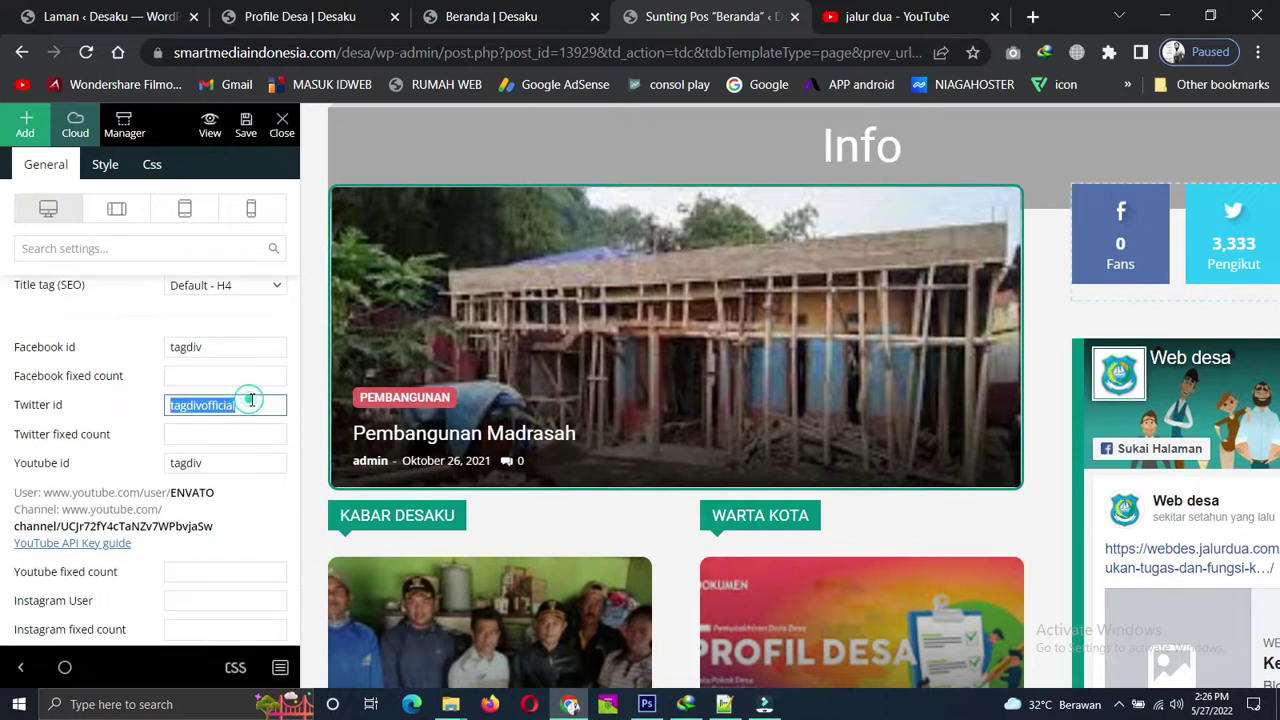
pyautogui.press('BackSpace')
pyautogui.click(232, 349)
pyautogui.press('BackSpace')
pyautogui.press('BackSpace')
pyautogui.press('BackSpace')
pyautogui.press('BackSpace')
pyautogui.press('BackSpace')
pyautogui.press('BackSpace')
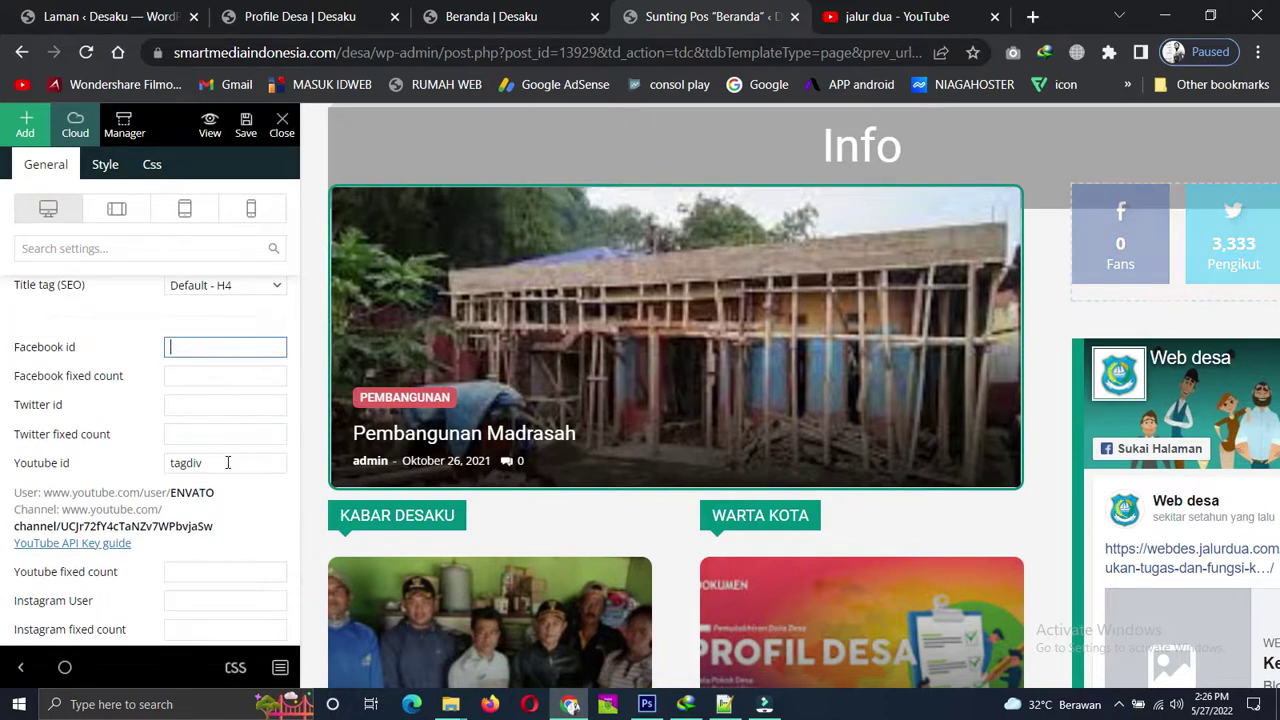
pyautogui.doubleClick(228, 463)
pyautogui.press('BackSpace')
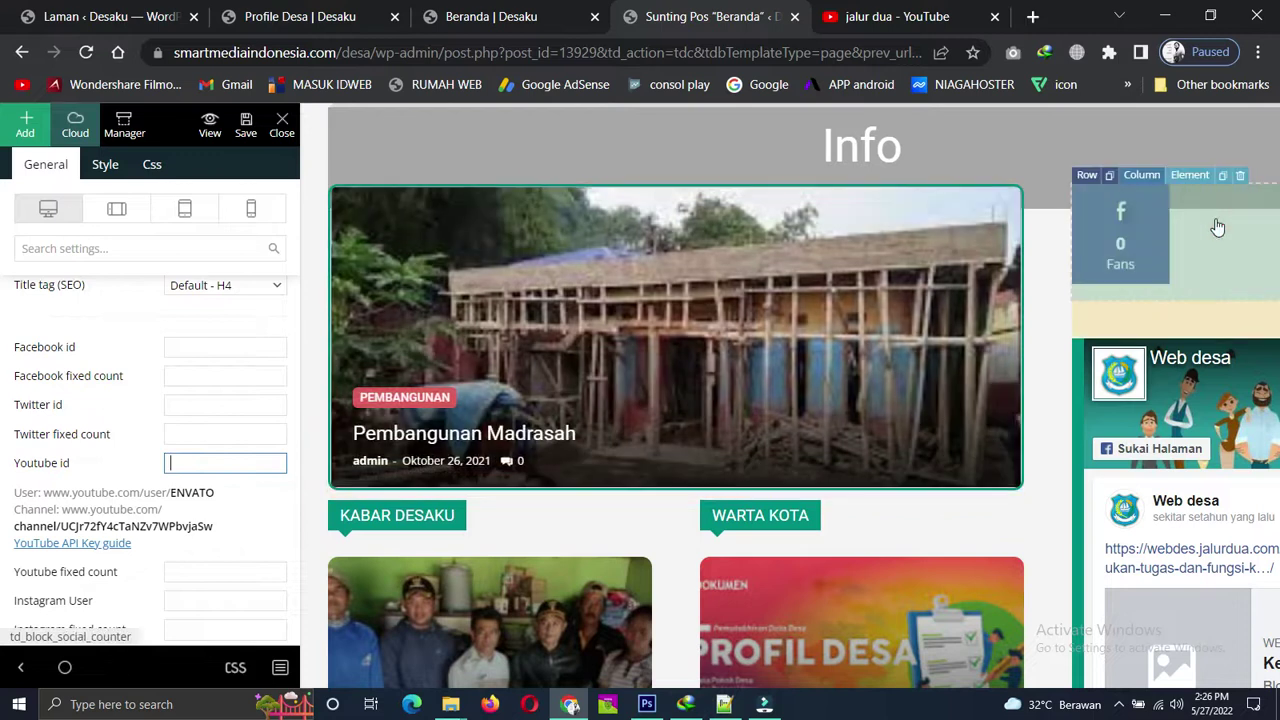
pyautogui.scroll(1, 220, 394)
pyautogui.scroll(-5, 234, 394)
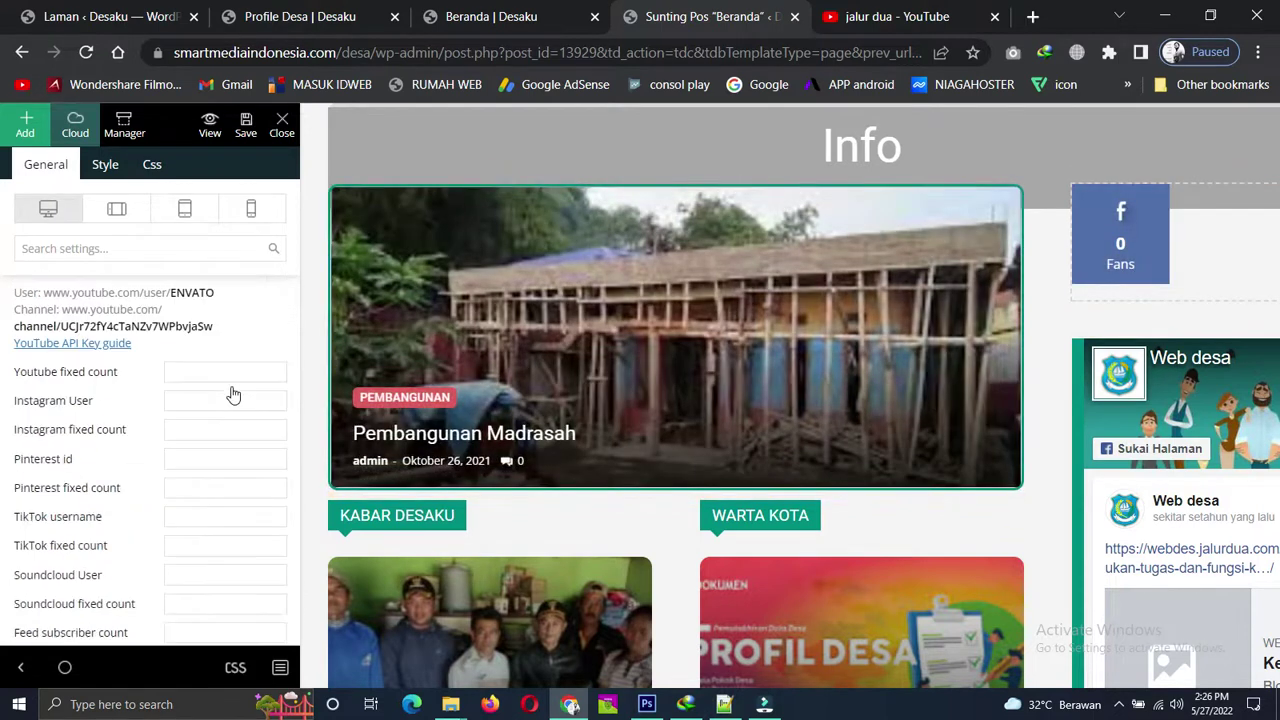
pyautogui.scroll(3, 161, 464)
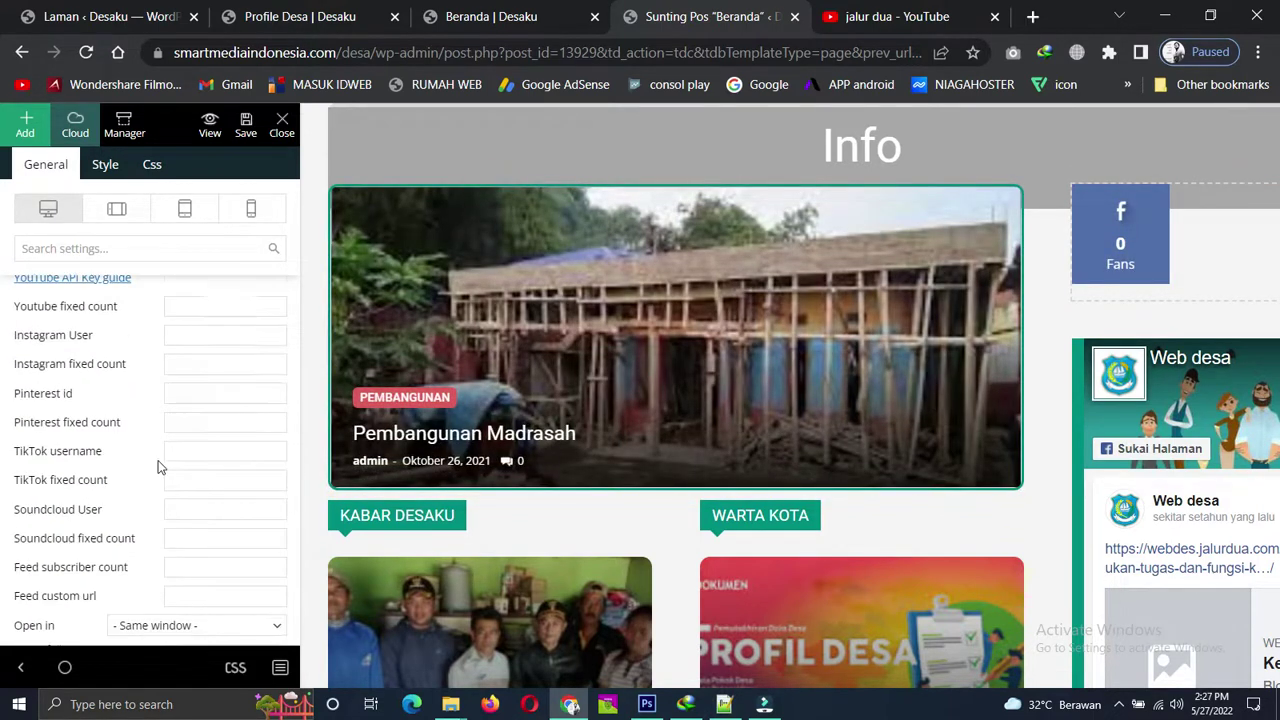
pyautogui.scroll(-1, 183, 409)
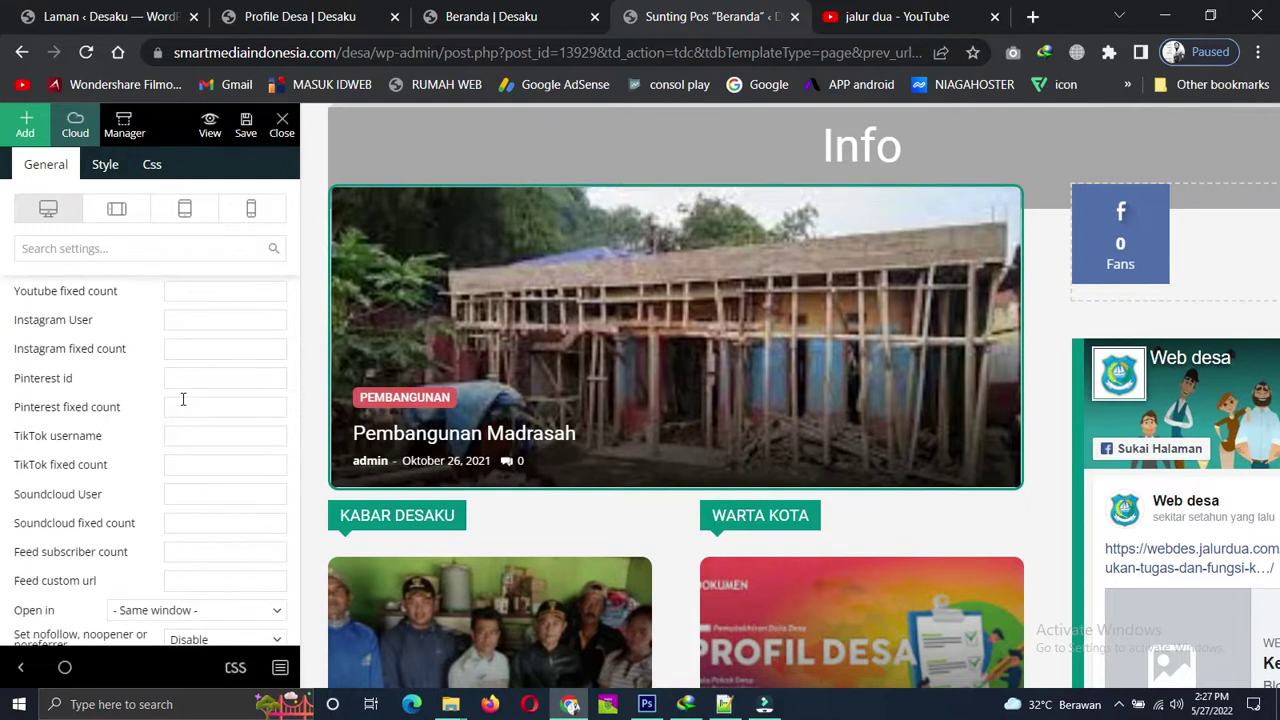
pyautogui.scroll(-1, 173, 400)
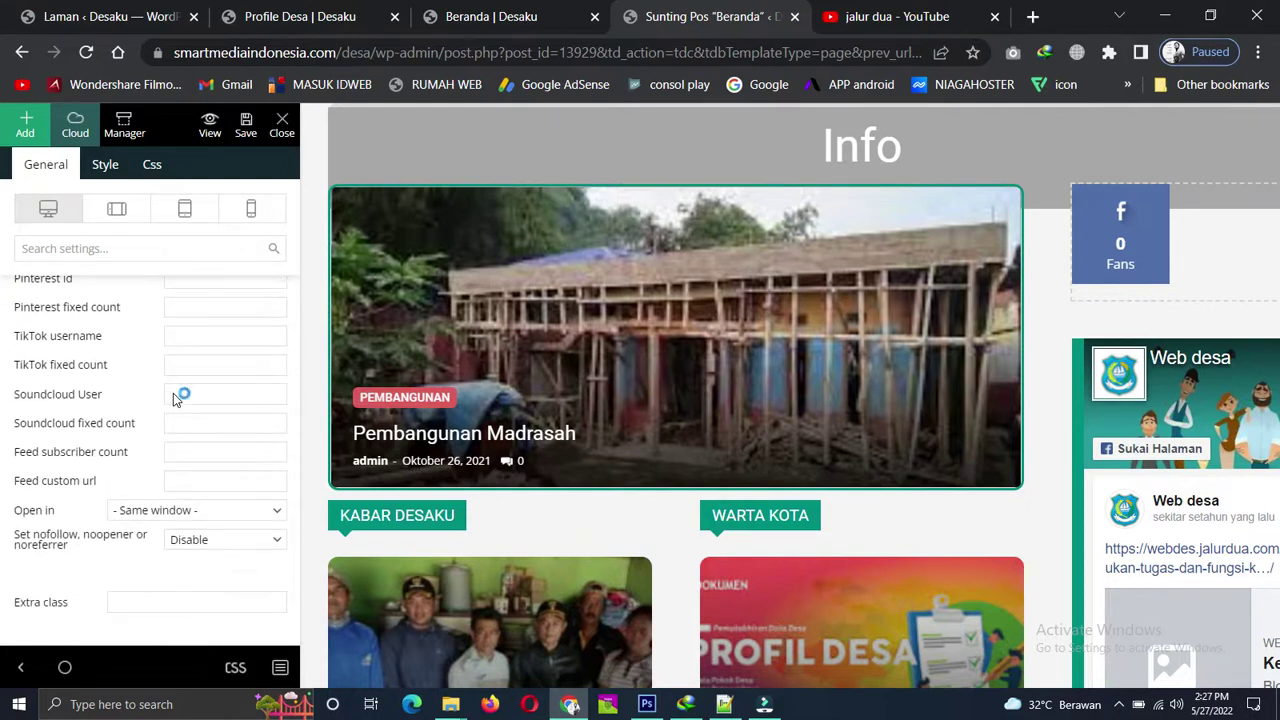
pyautogui.scroll(2, 174, 393)
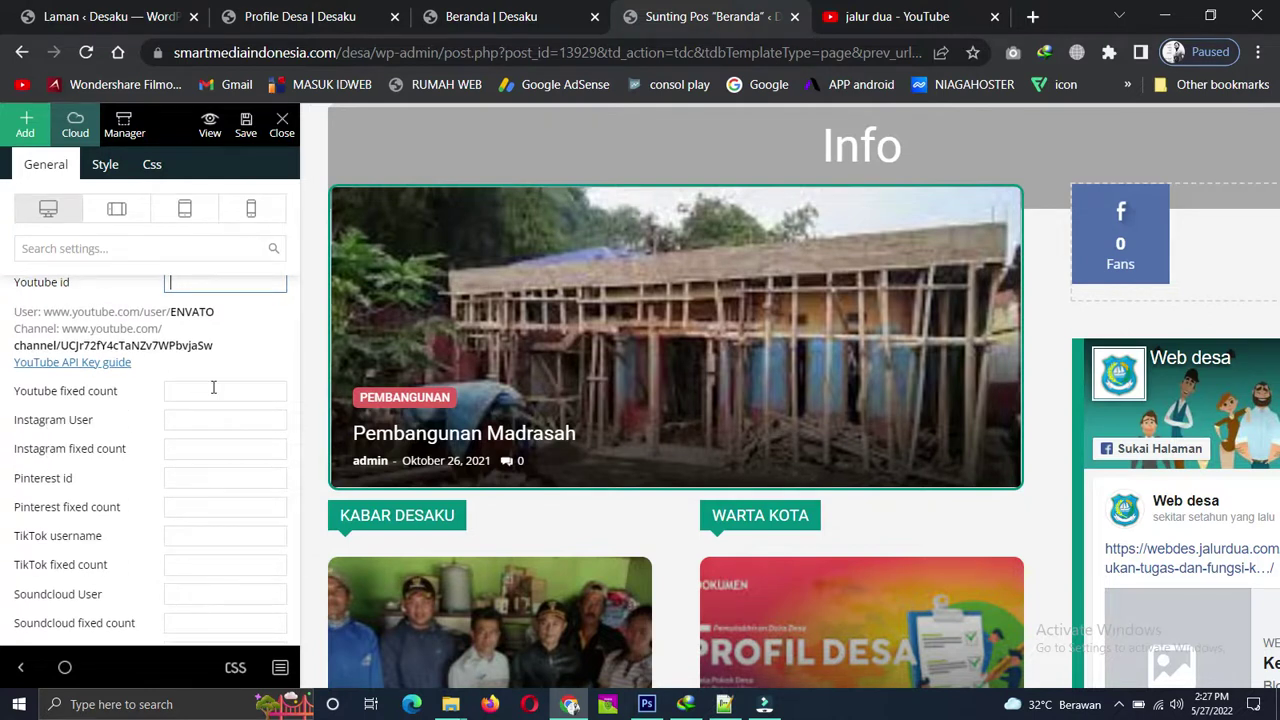
# Set the YouTube fixed count to 546 from the autofill suggestion.
pyautogui.click(213, 390)
pyautogui.click(213, 428)
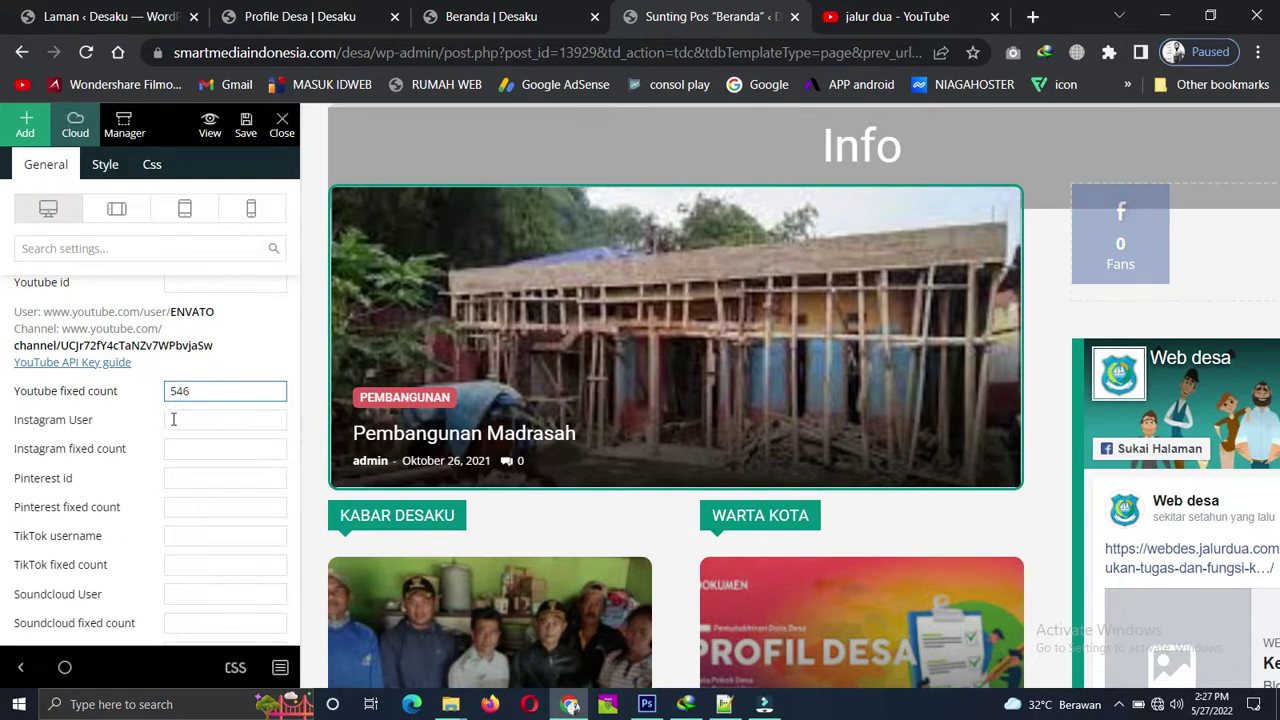
pyautogui.scroll(-1, 173, 423)
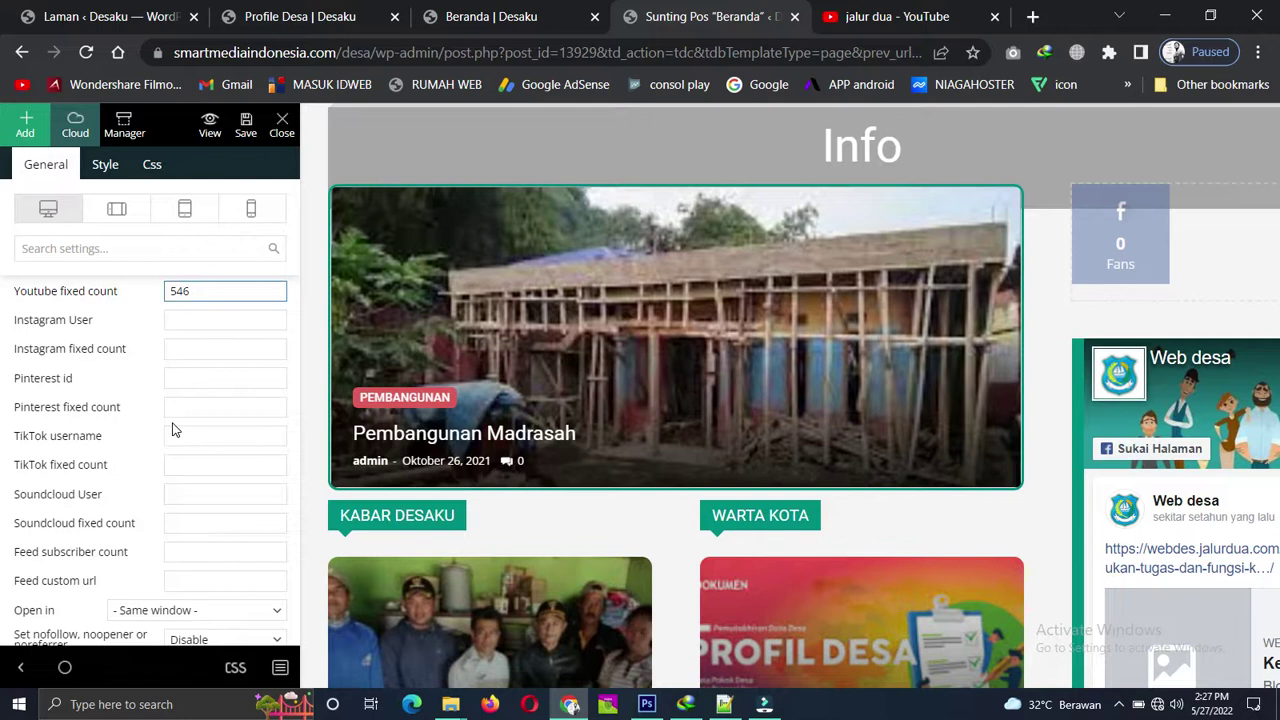
pyautogui.scroll(-1, 172, 429)
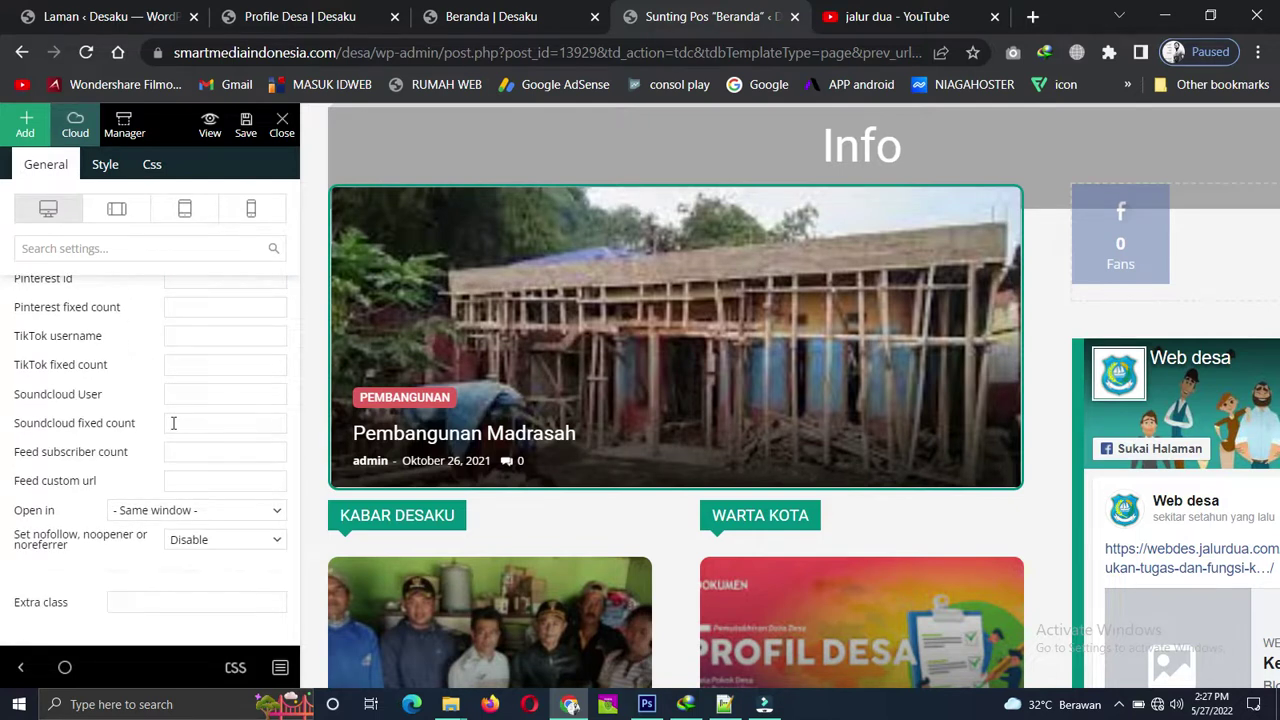
pyautogui.scroll(5, 173, 423)
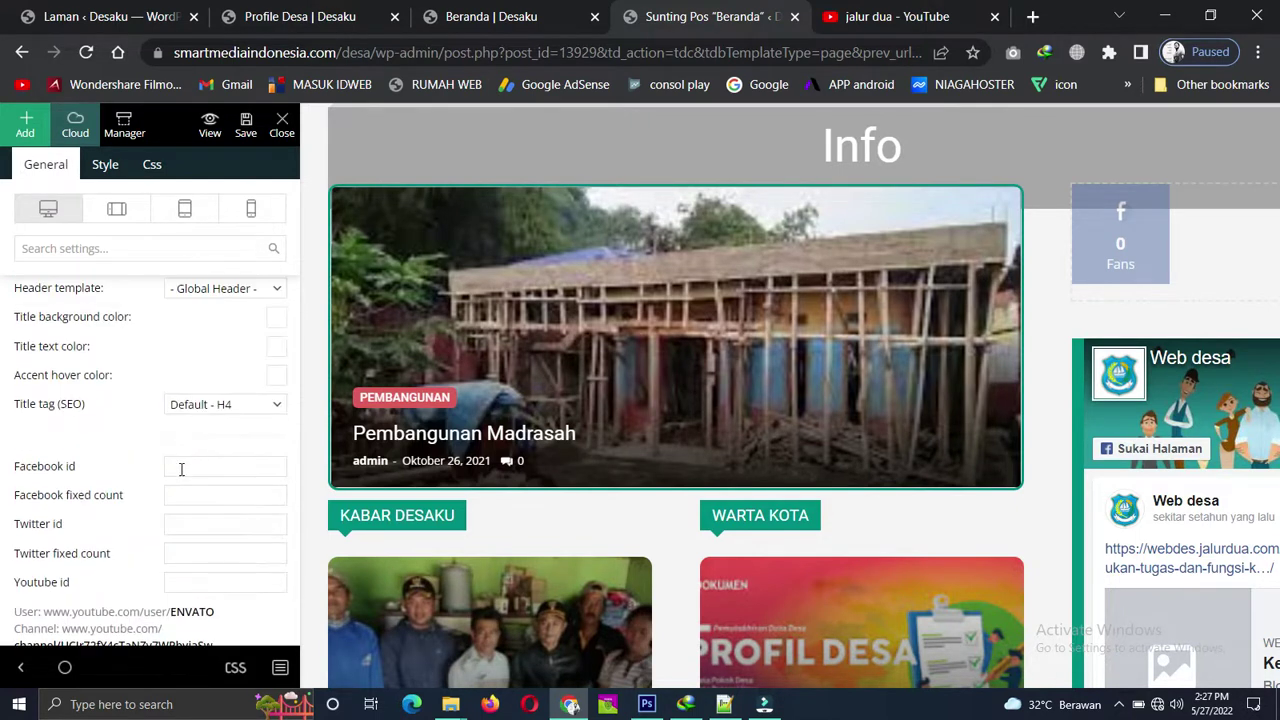
pyautogui.scroll(-1, 170, 465)
# Enter the Facebook id and set the Facebook fixed count to 3000.
pyautogui.click(189, 367)
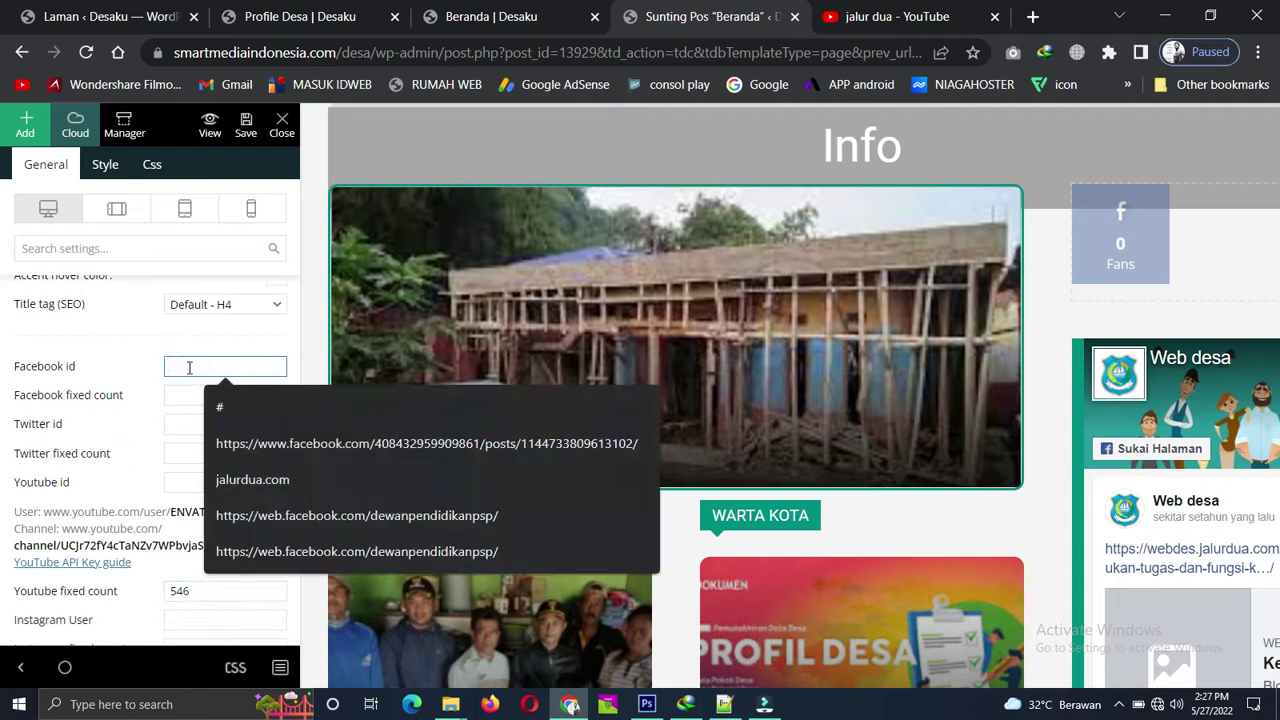
pyautogui.write('desaku')
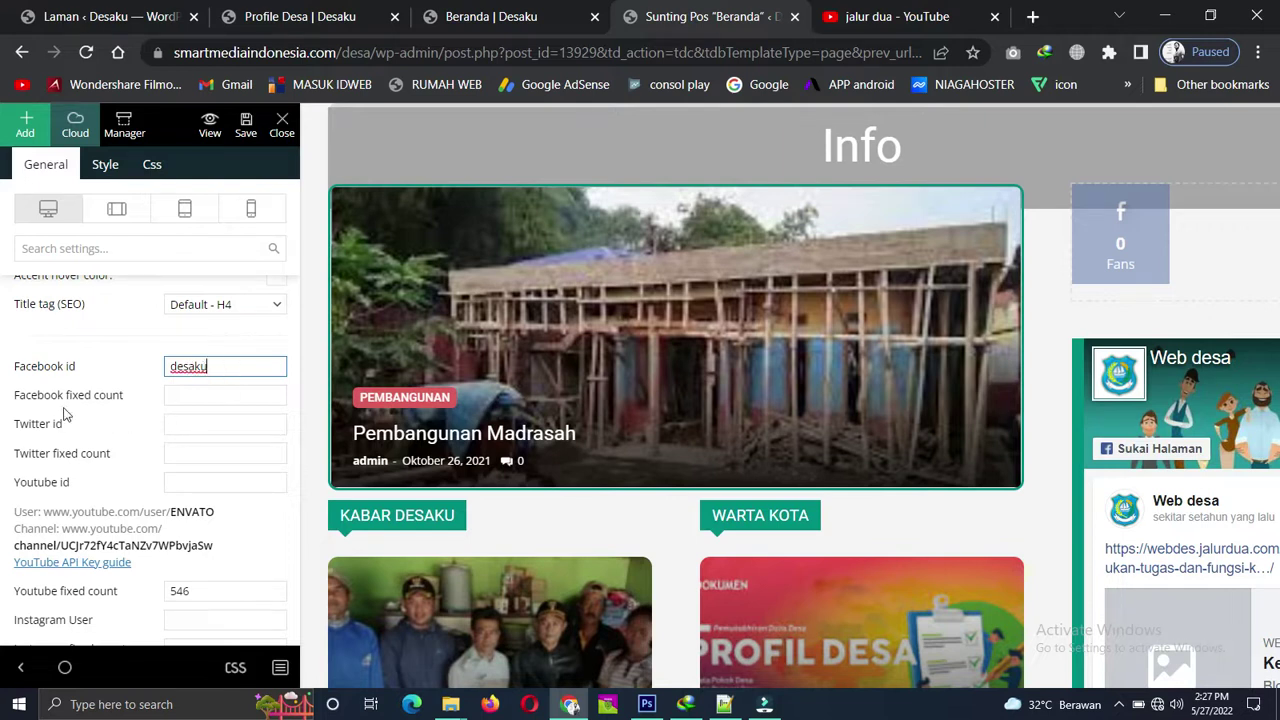
pyautogui.click(172, 394)
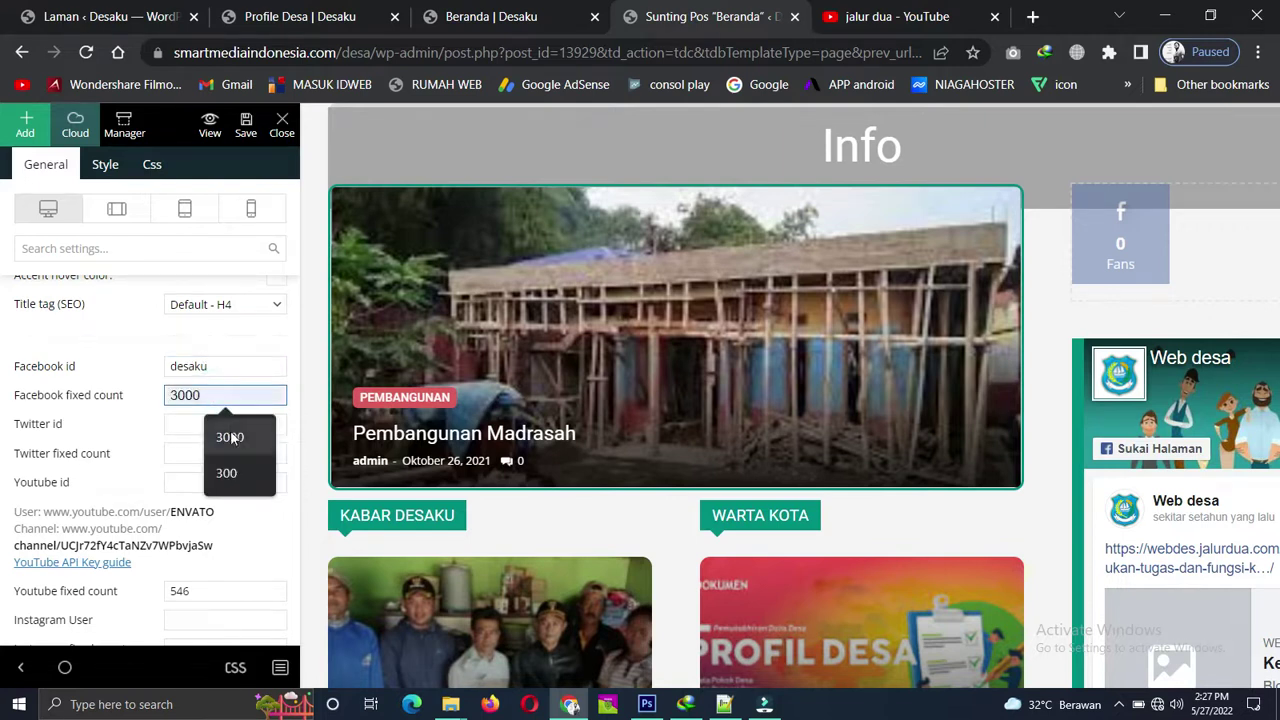
pyautogui.click(223, 438)
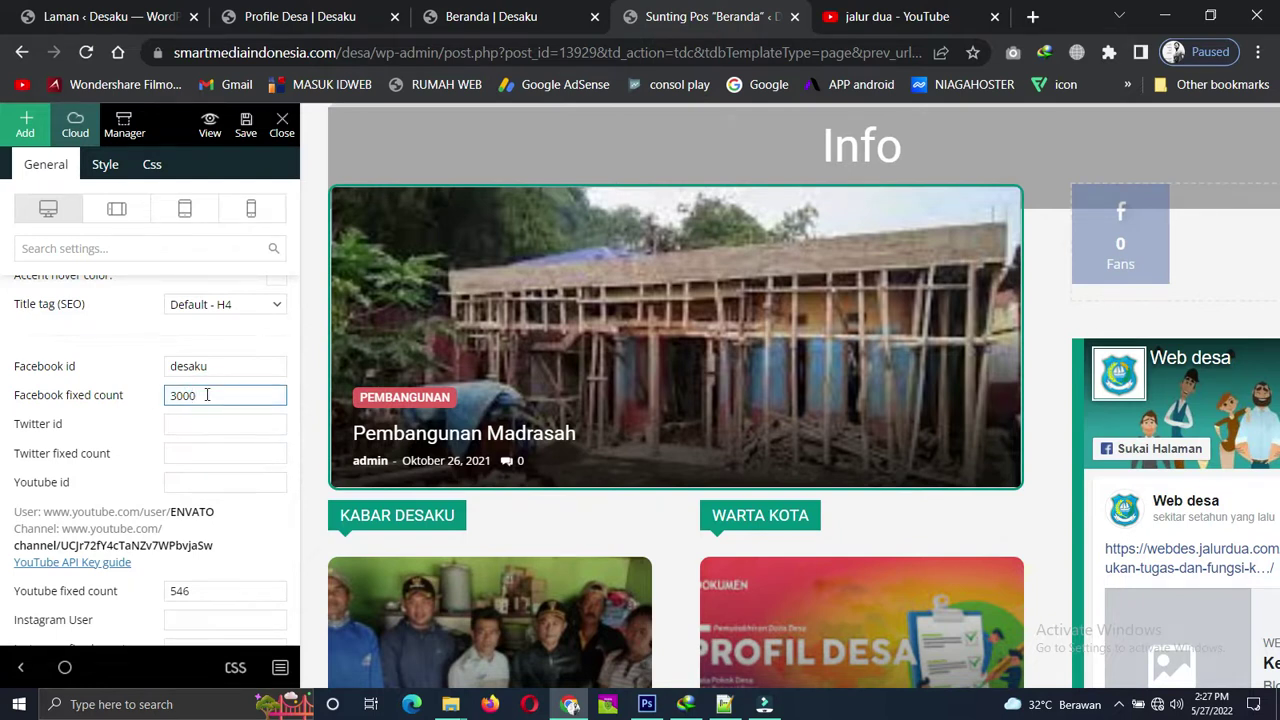
# Fill the Twitter id from a past entry and set its fixed count to 1234.
pyautogui.click(207, 428)
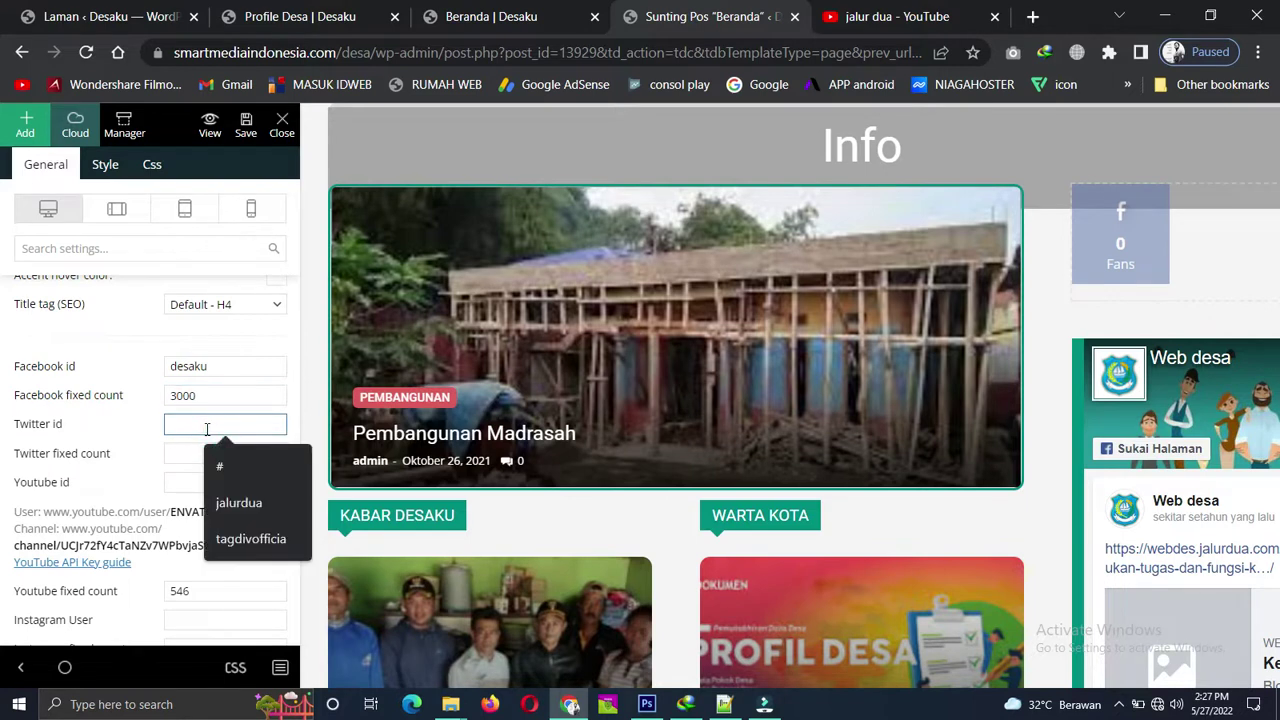
pyautogui.click(236, 502)
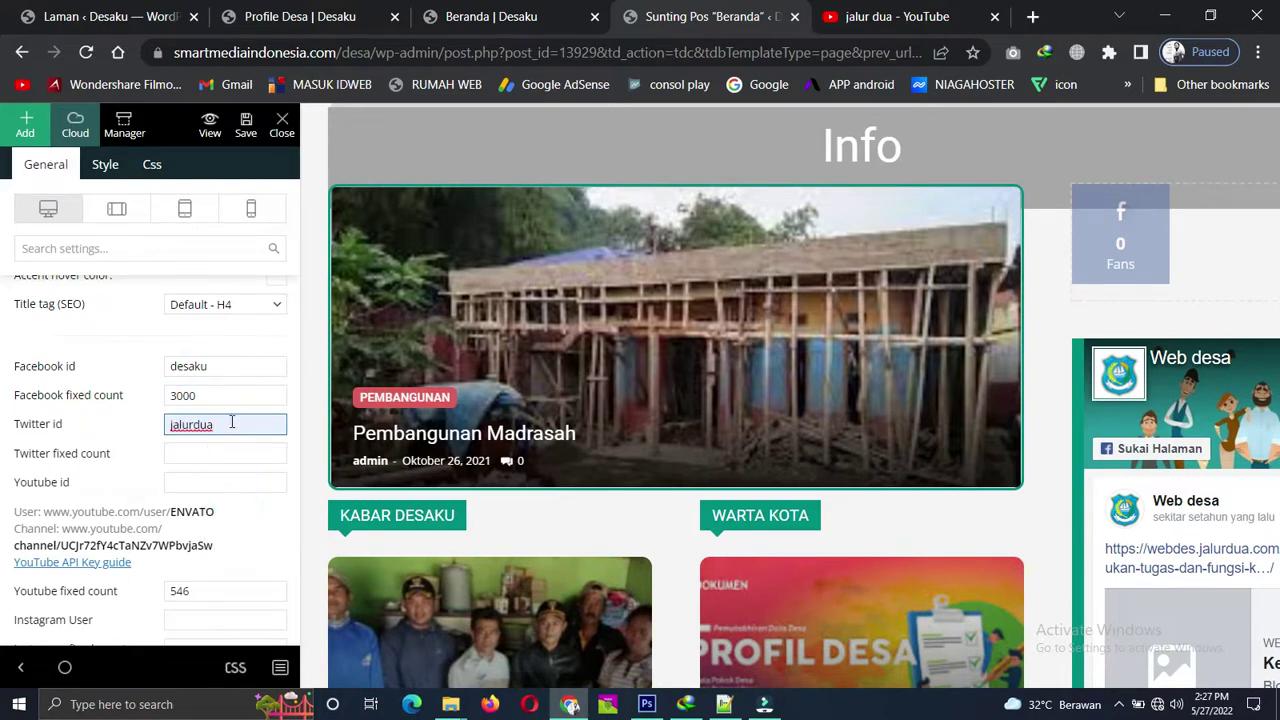
pyautogui.write('C')
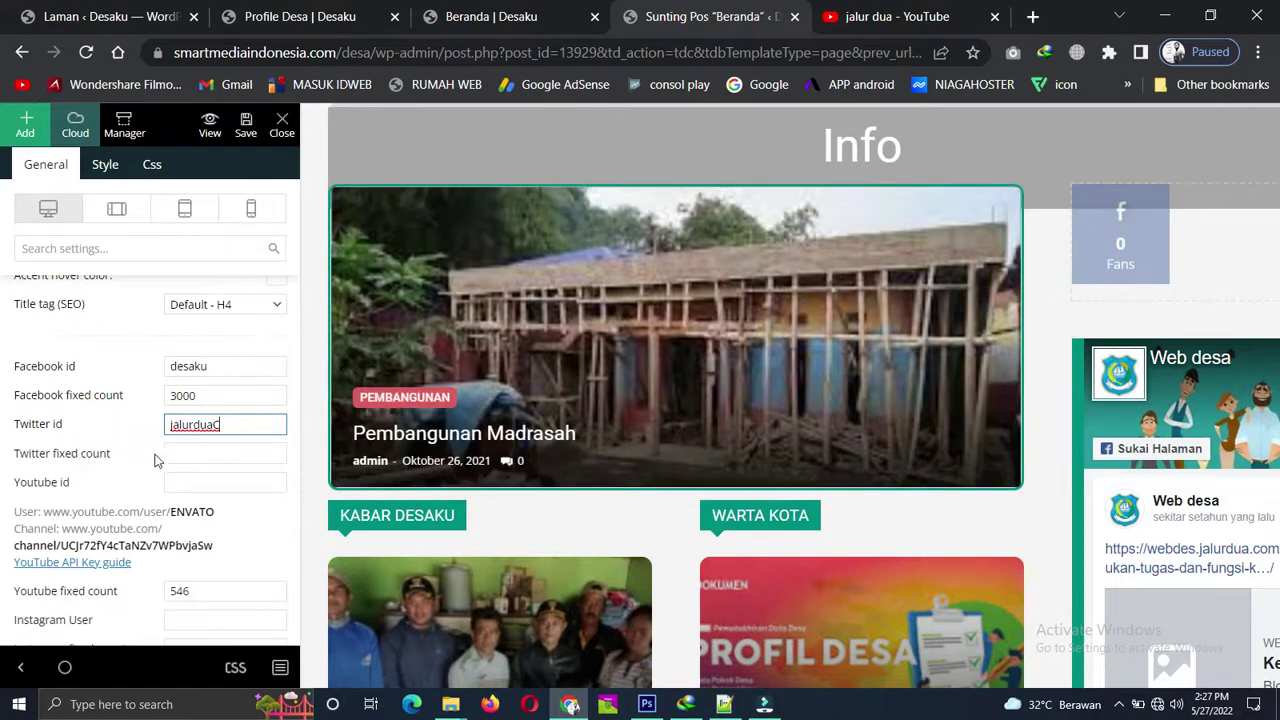
pyautogui.click(193, 452)
pyautogui.click(227, 497)
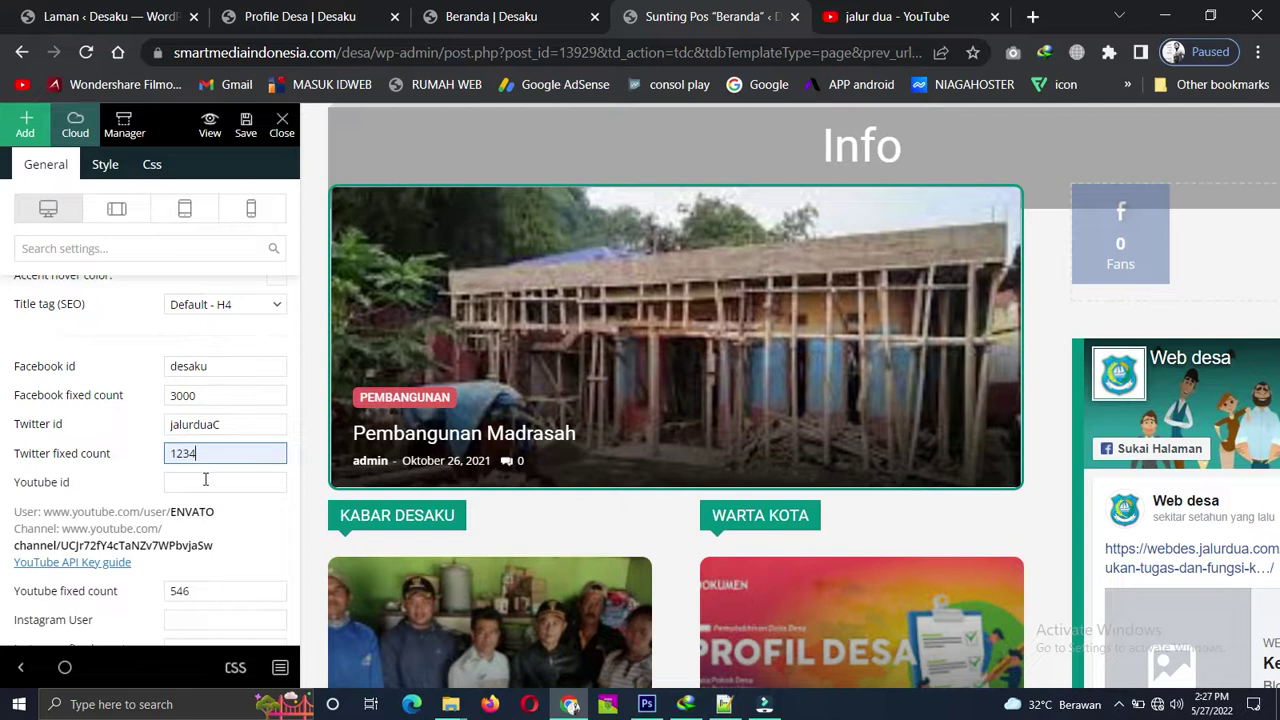
# Enter the YouTube id using the autofill suggestion.
pyautogui.click(205, 481)
pyautogui.write('jalu')
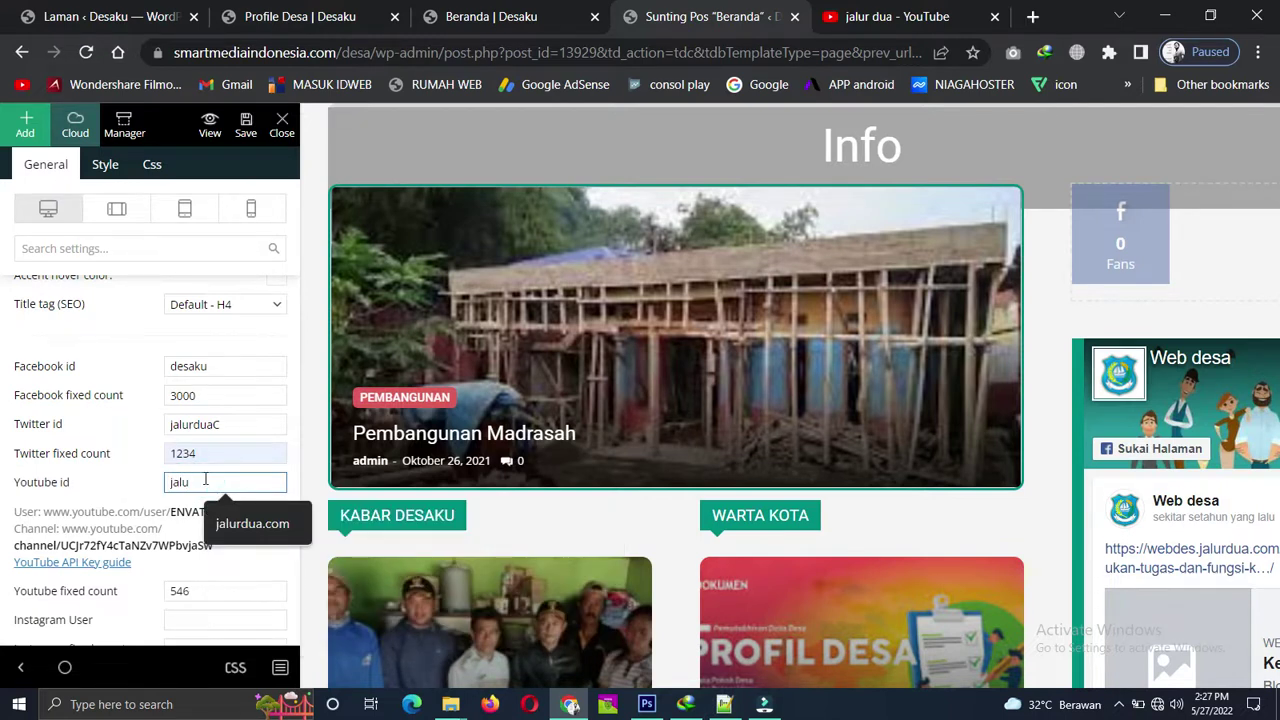
pyautogui.write('r dua')
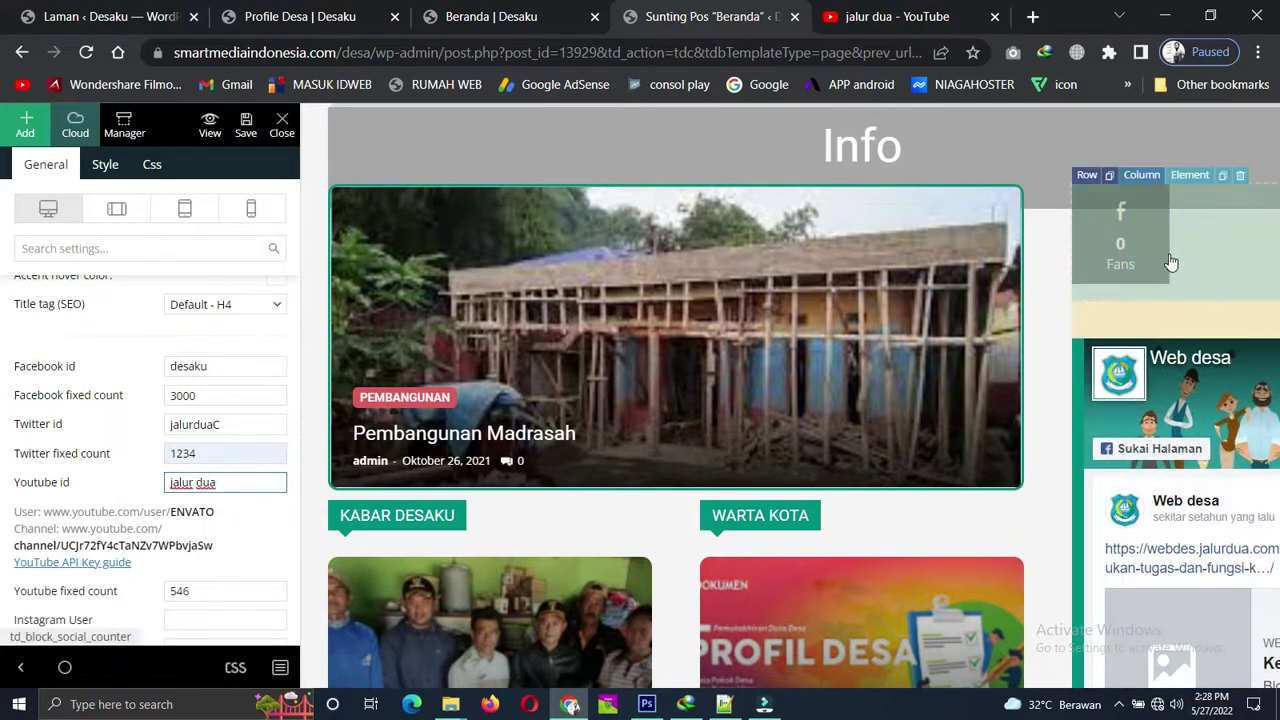
pyautogui.scroll(-2, 60, 458)
pyautogui.scroll(2, 60, 458)
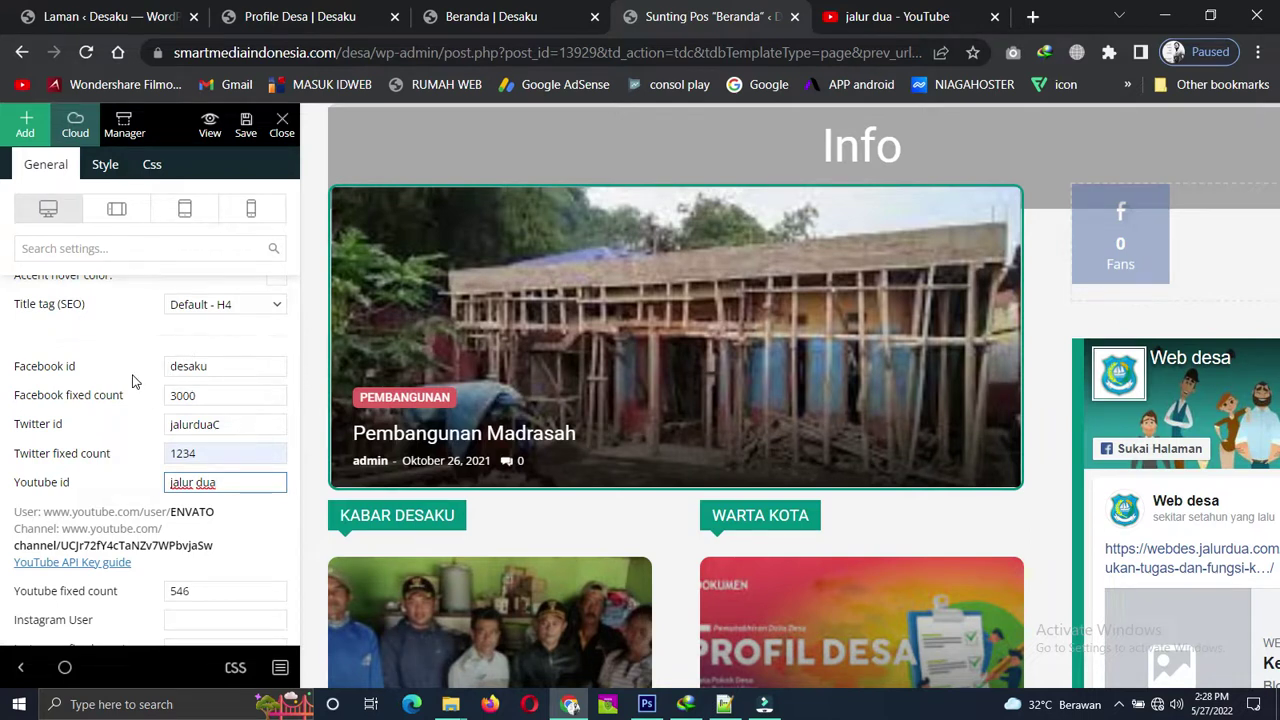
# Minimize the stray Firefox error window and reload the Beranda editor, discarding unsaved changes.
pyautogui.click(495, 707)
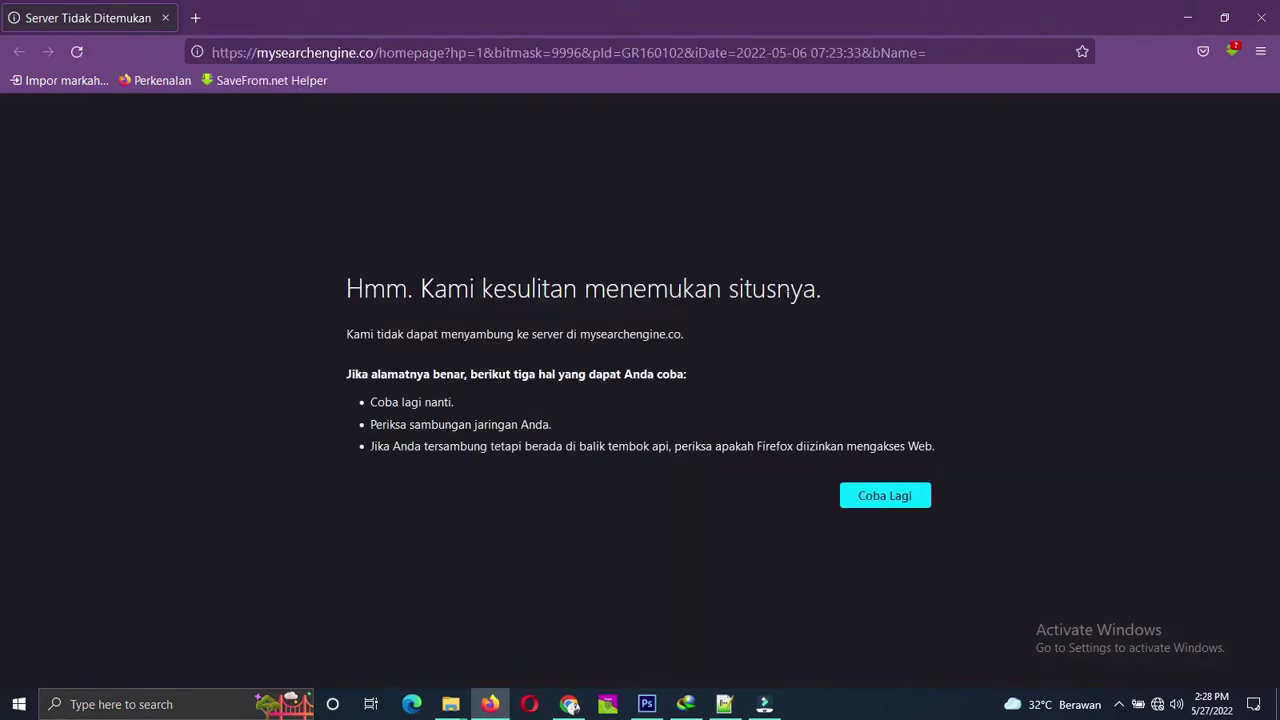
pyautogui.click(1178, 10)
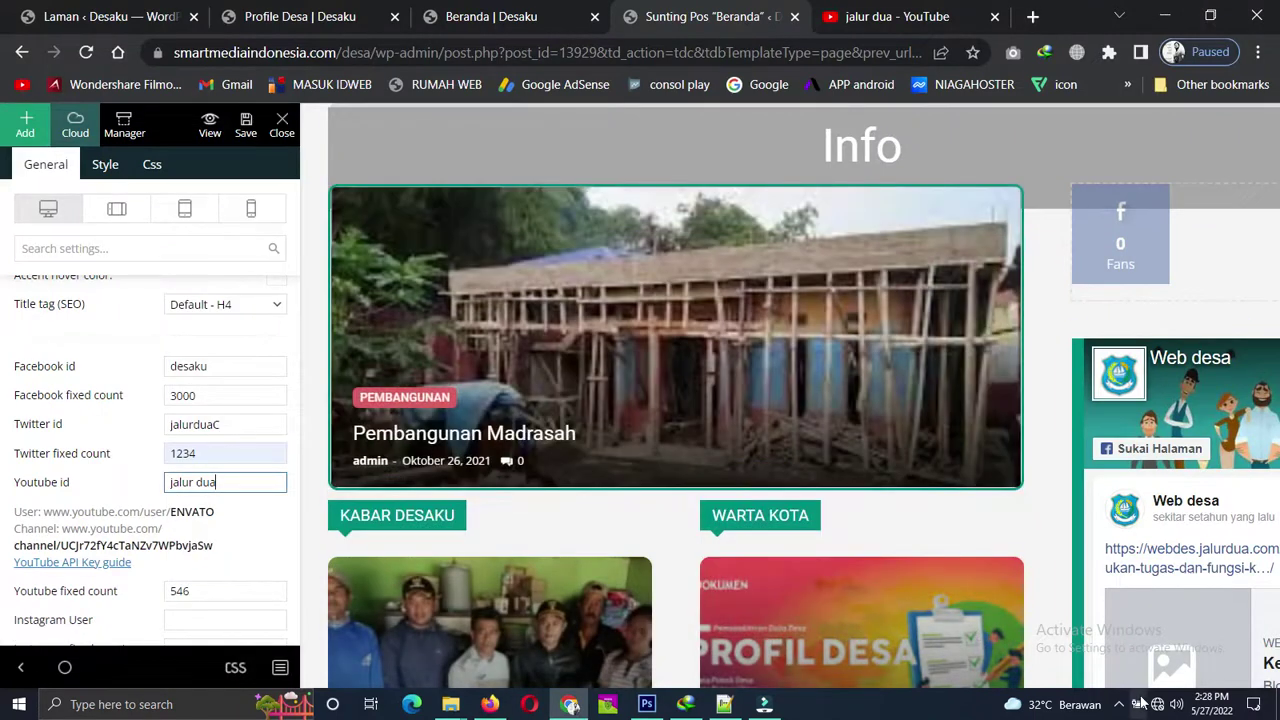
pyautogui.moveTo(1162, 707)
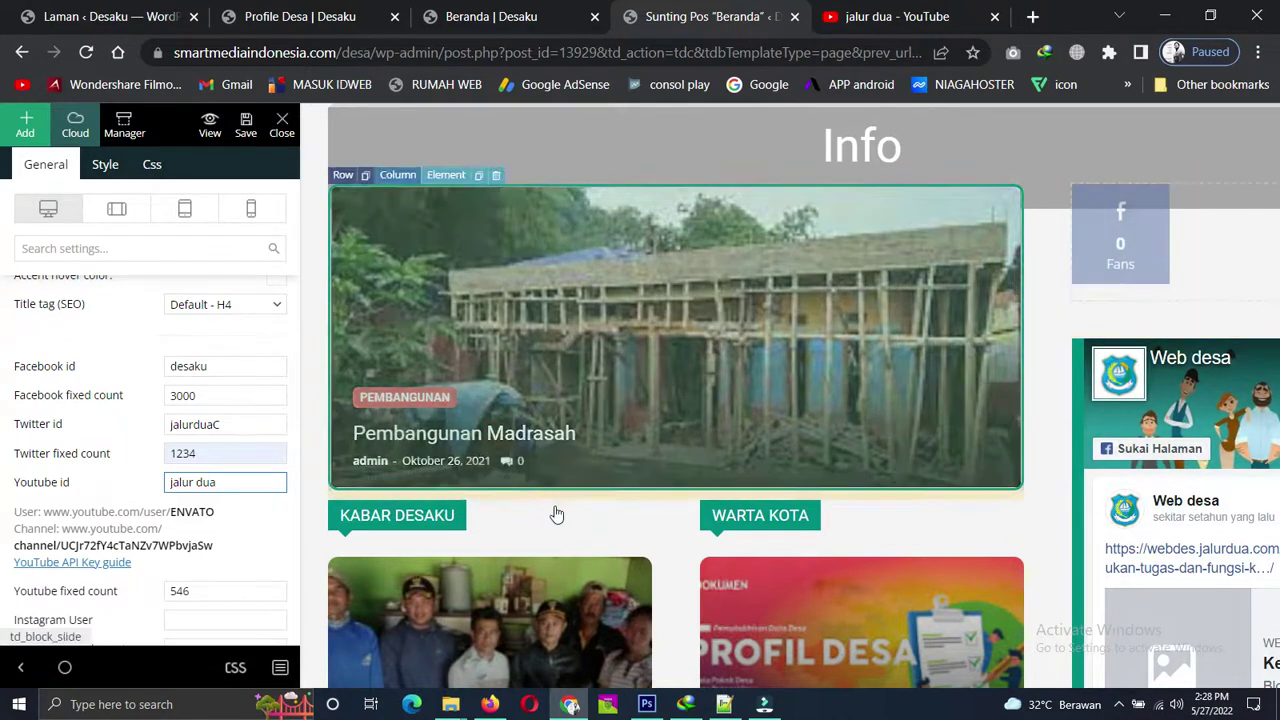
pyautogui.click(87, 53)
pyautogui.click(722, 163)
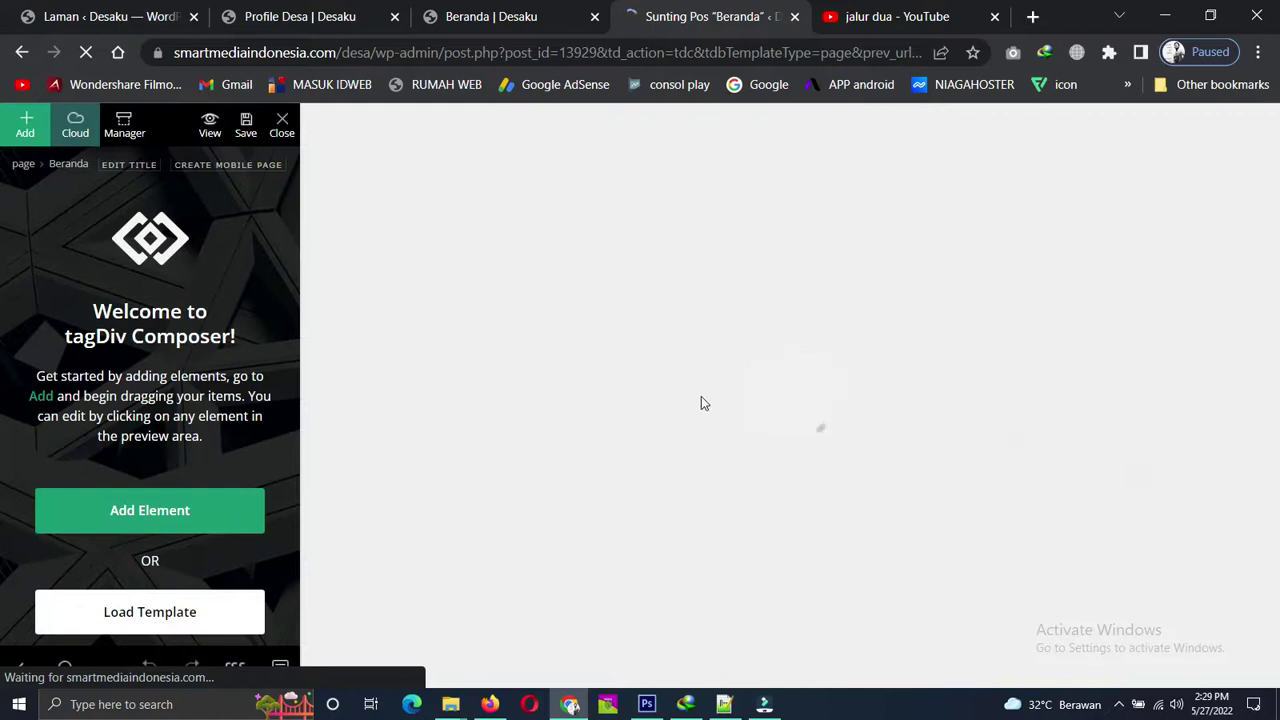
pyautogui.click(880, 16)
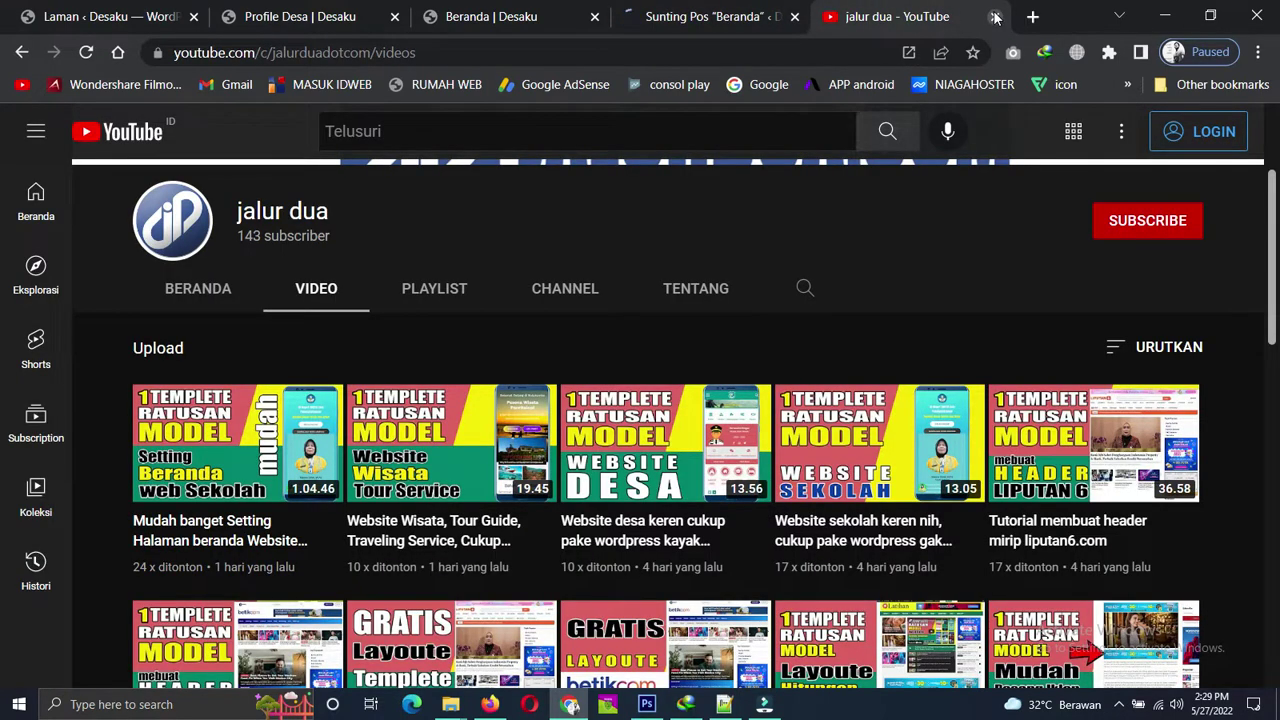
# Open the YouTube channel's home section and copy the channel identifier from the address bar.
pyautogui.scroll(2, 408, 246)
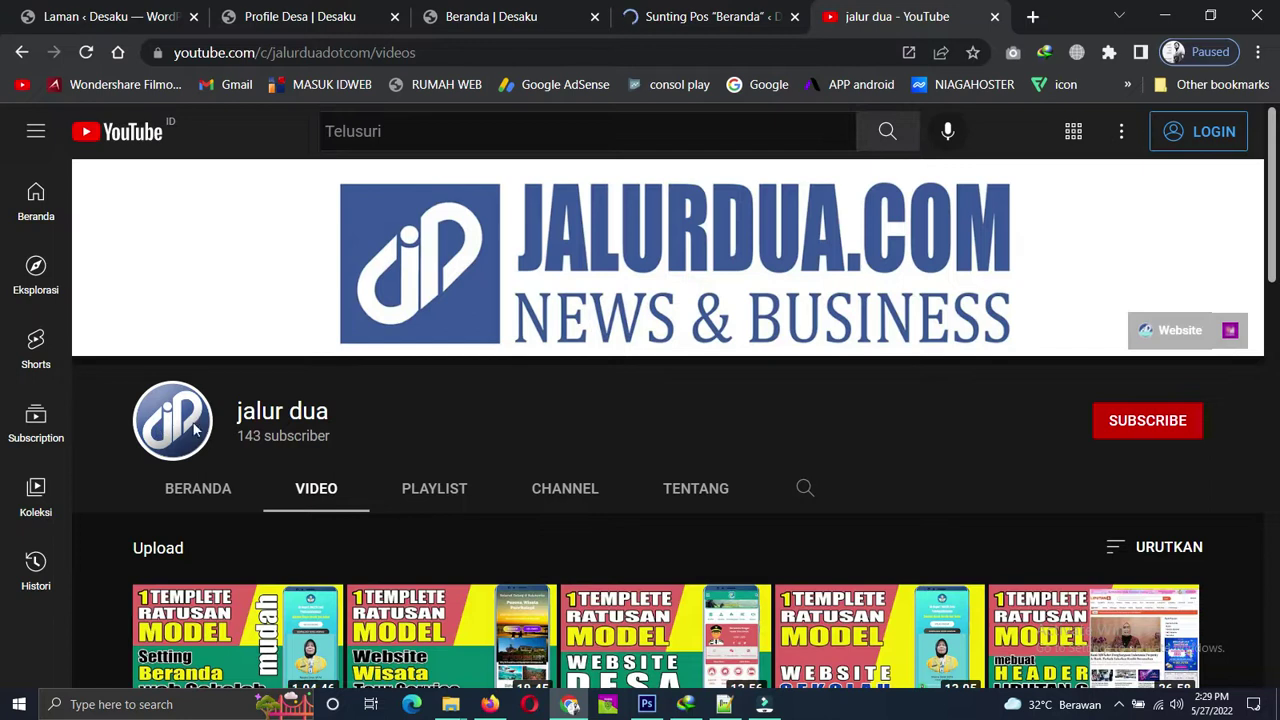
pyautogui.click(218, 492)
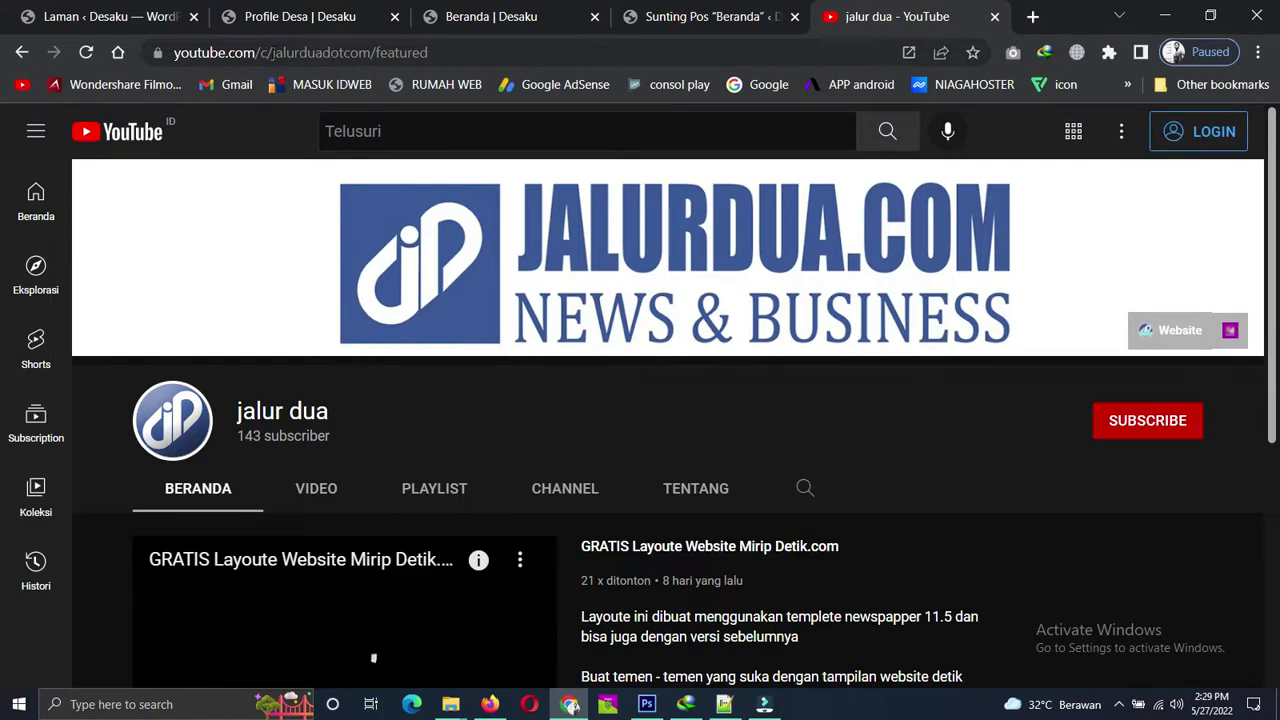
pyautogui.moveTo(270, 52); pyautogui.dragTo(370, 55)
pyautogui.rightClick(405, 54)
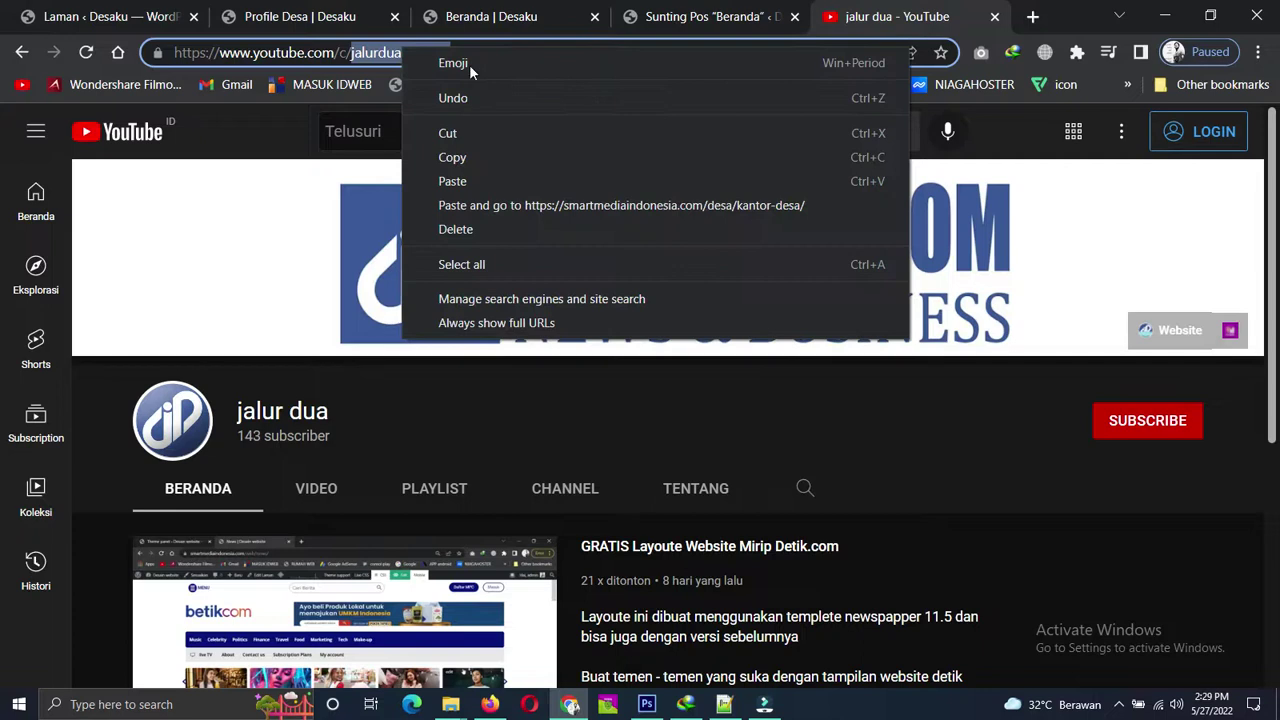
pyautogui.click(455, 157)
# Pause the autoplaying featured video and return to the Beranda editor.
pyautogui.scroll(-2, 203, 457)
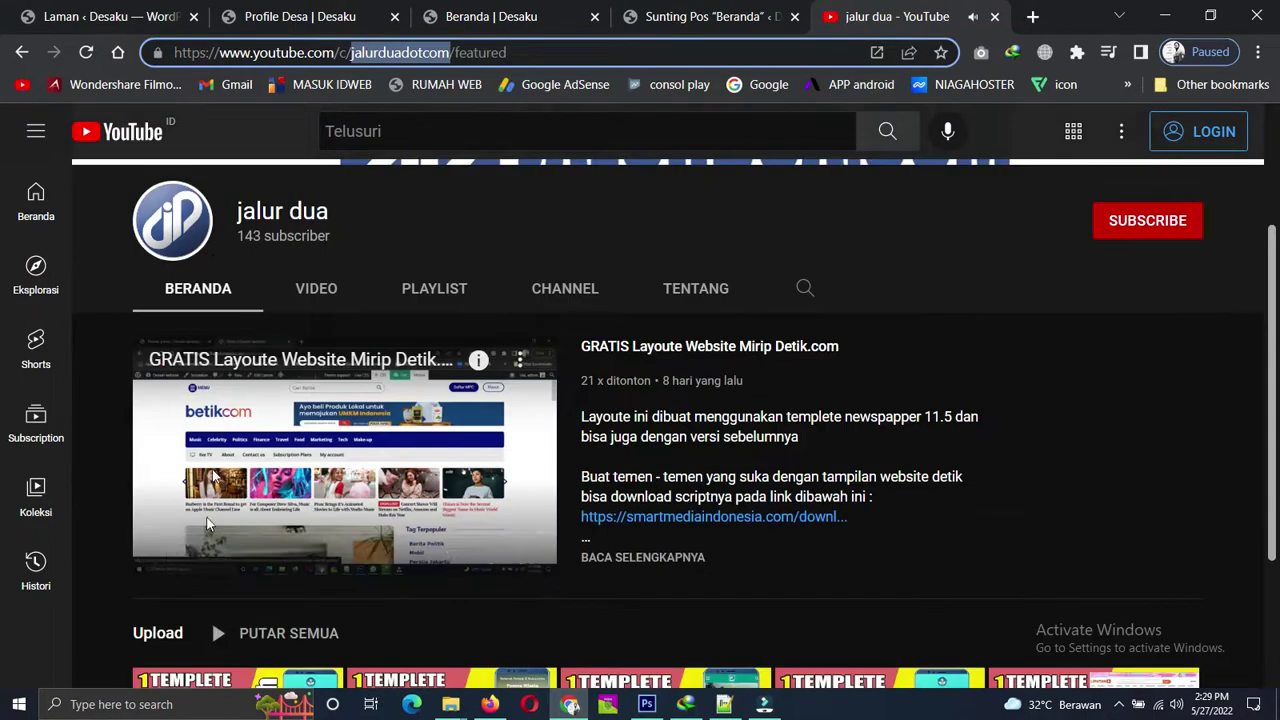
pyautogui.click(161, 556)
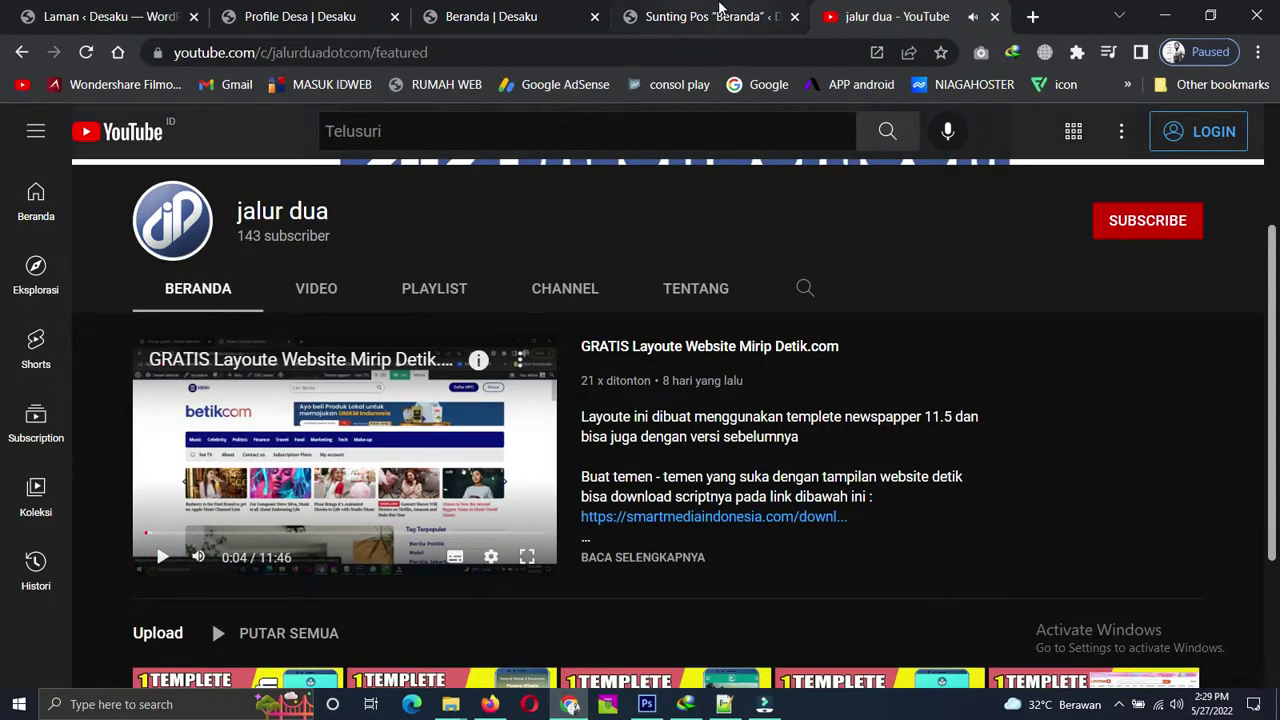
pyautogui.click(700, 16)
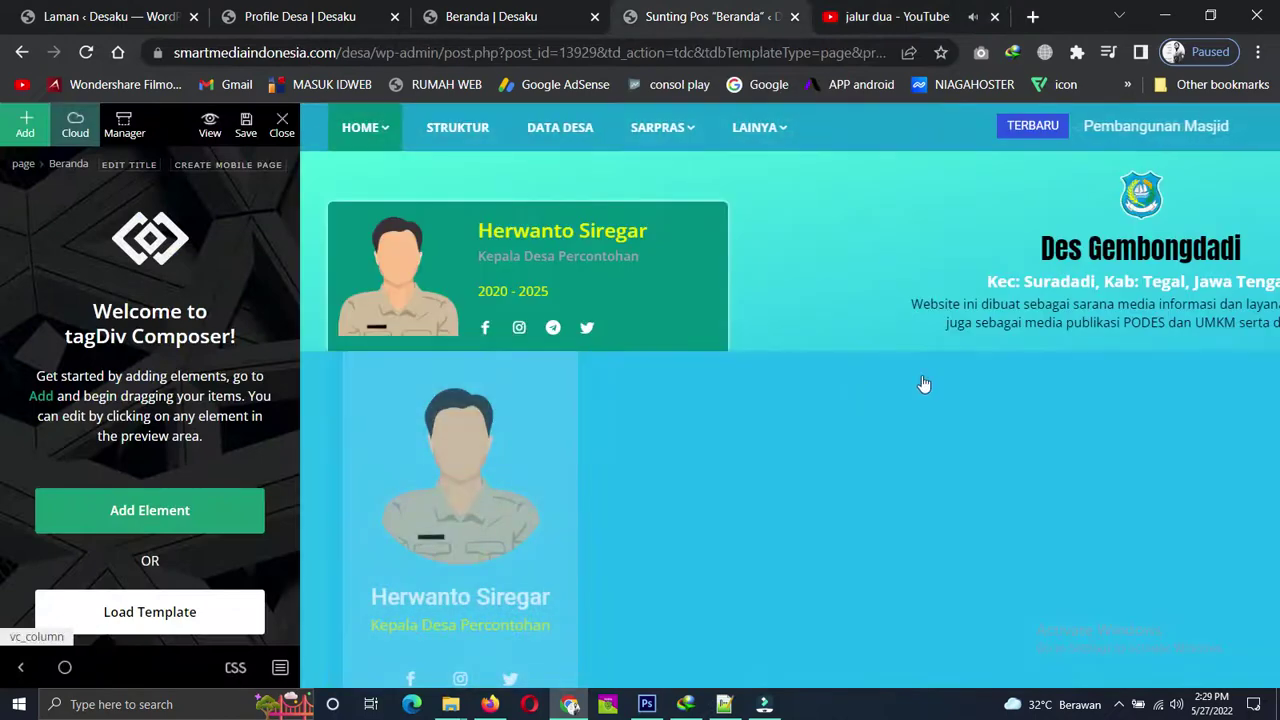
# Open the social counter's settings and paste the copied channel identifier as its YouTube id.
pyautogui.scroll(-12, 923, 383)
pyautogui.scroll(-3, 1006, 424)
pyautogui.scroll(2, 1003, 430)
pyautogui.scroll(-1, 1163, 250)
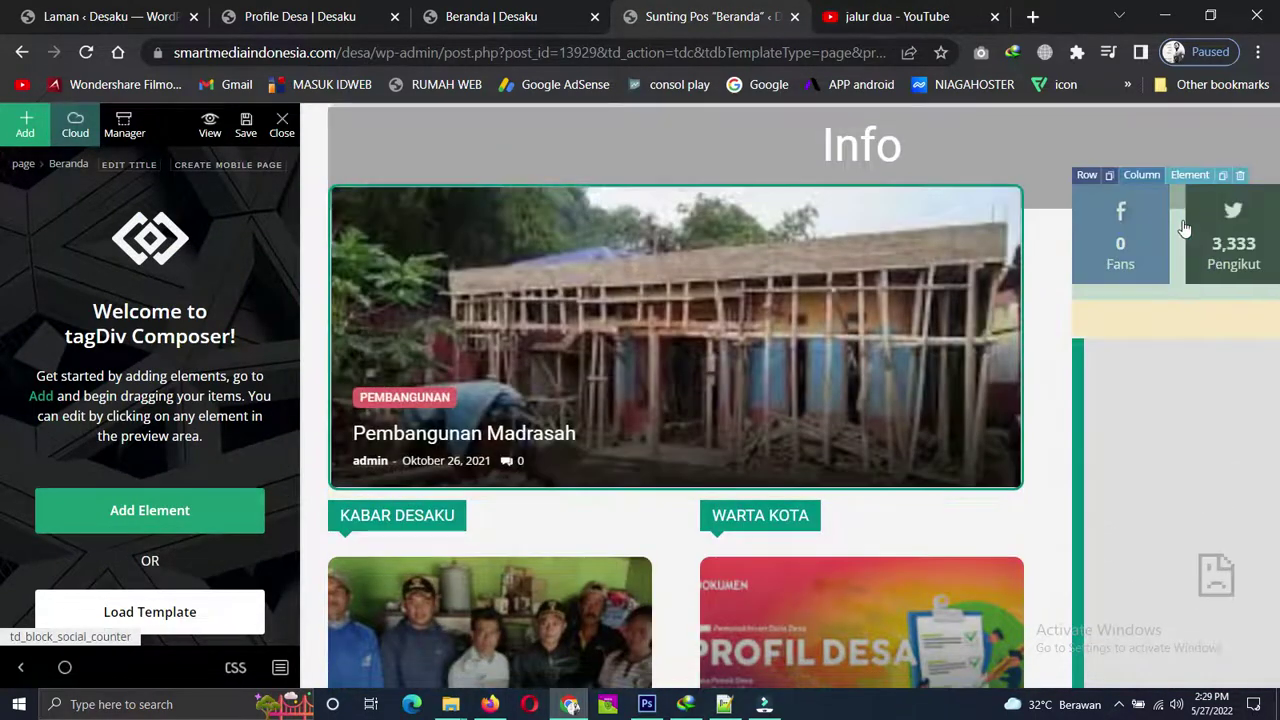
pyautogui.click(1183, 229)
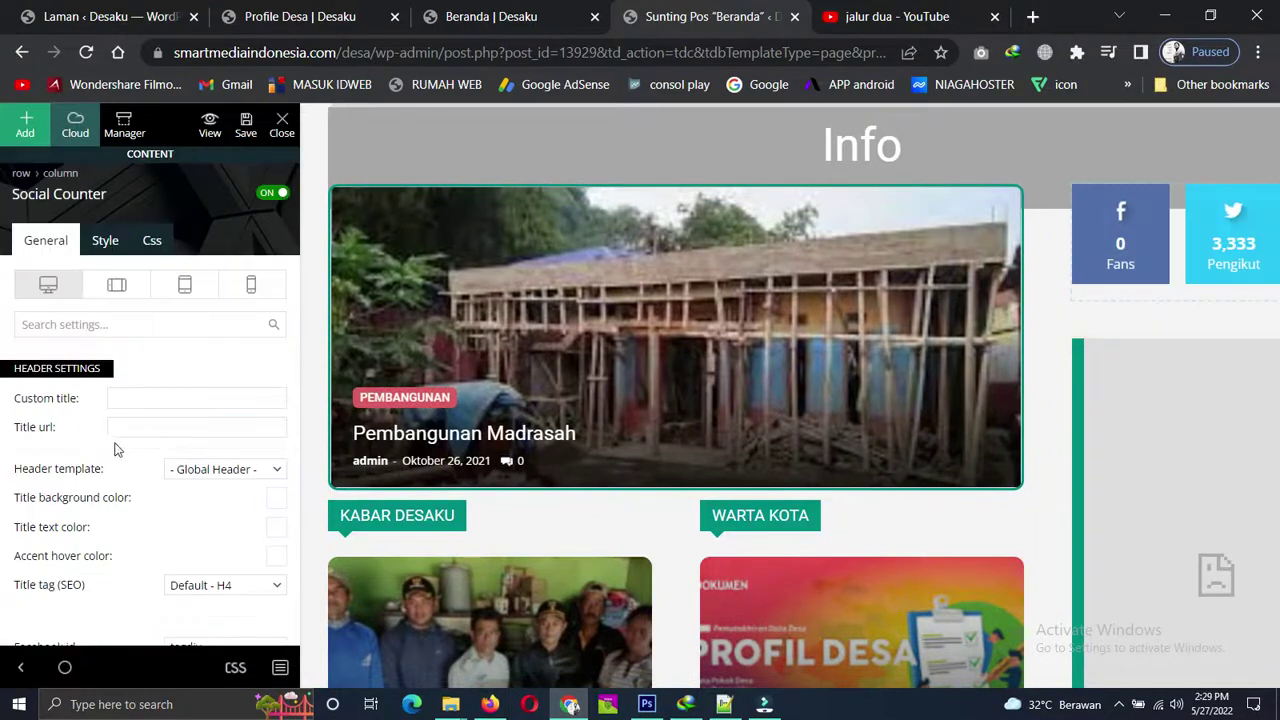
pyautogui.scroll(-3, 168, 435)
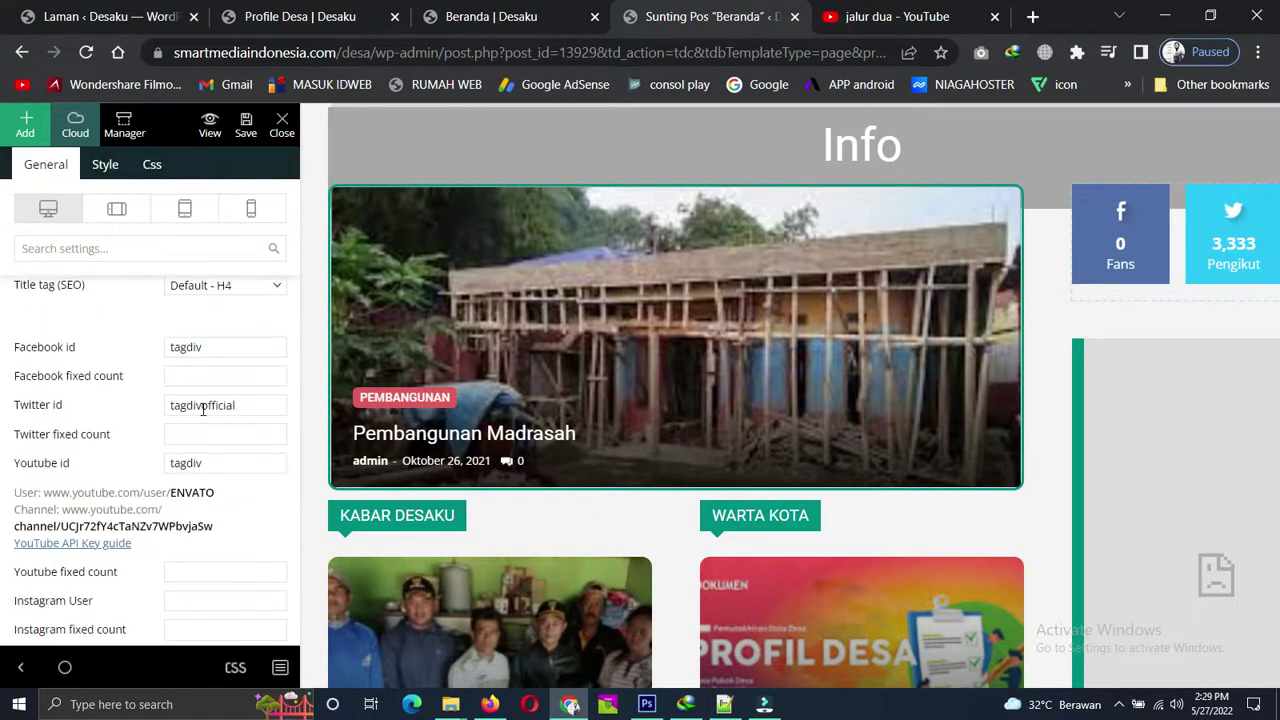
pyautogui.doubleClick(203, 405)
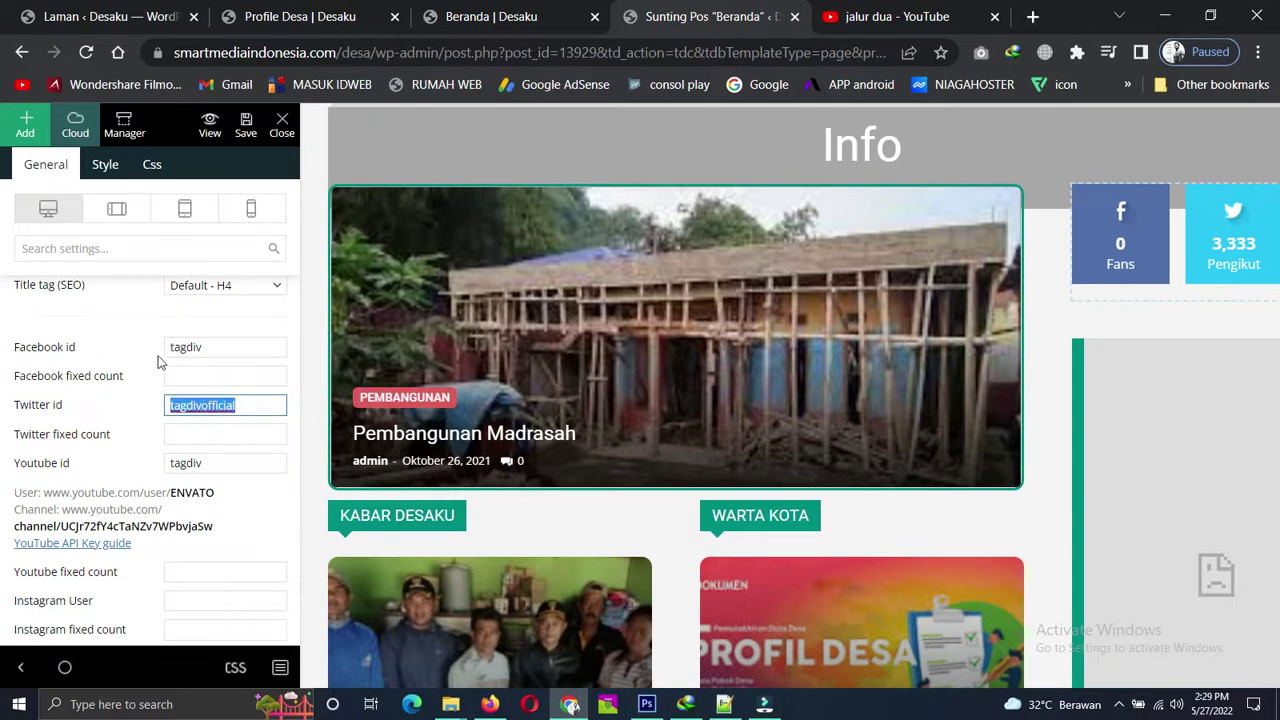
pyautogui.doubleClick(190, 463)
pyautogui.rightClick(190, 463)
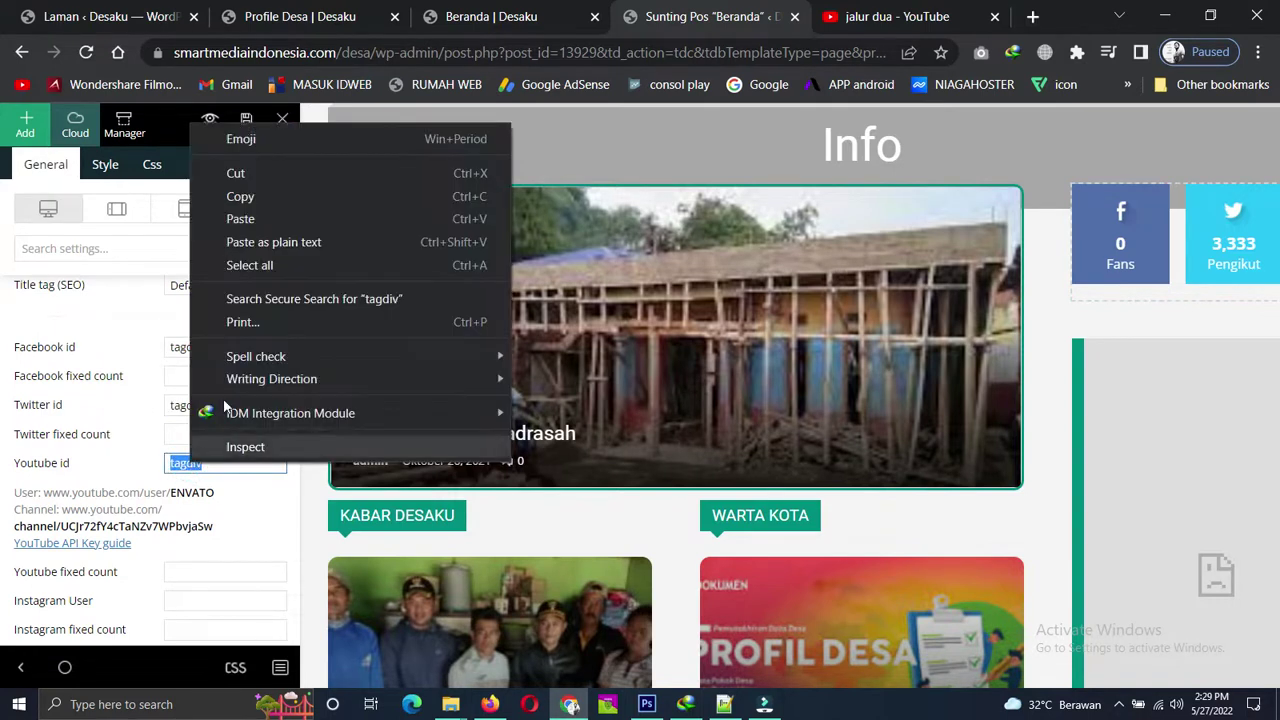
pyautogui.click(240, 219)
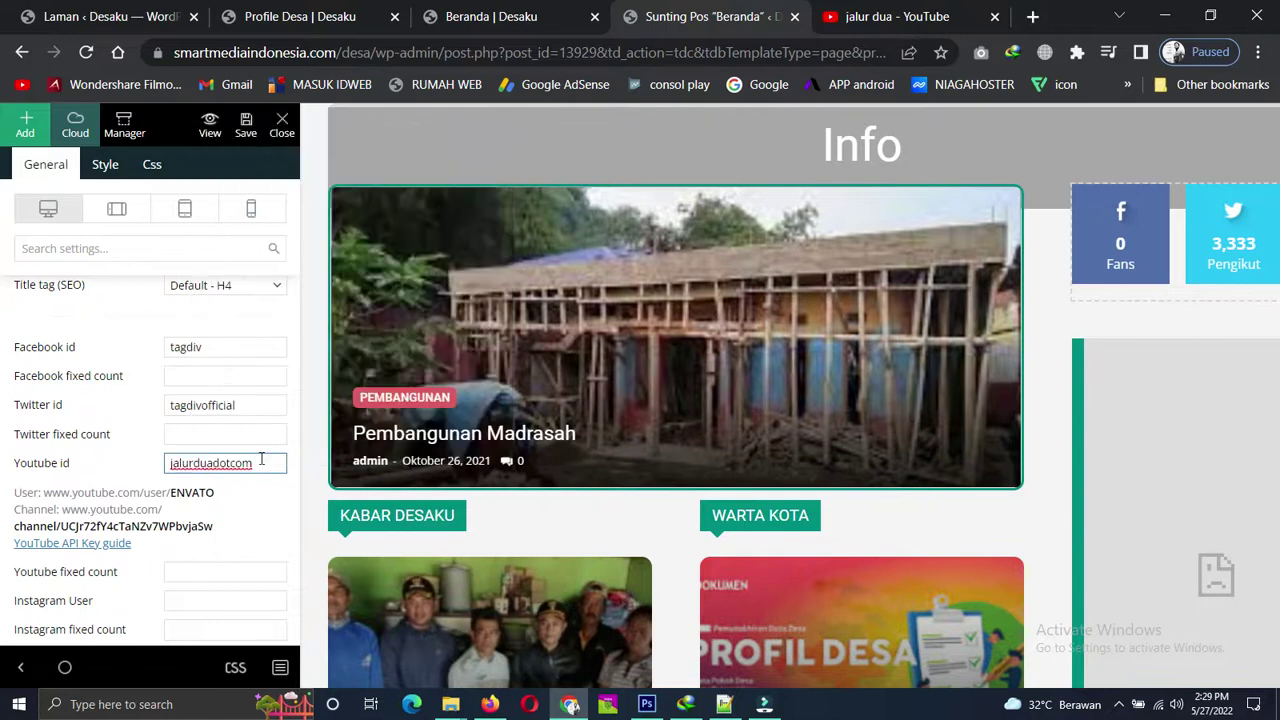
# Preview the counter with the sidebar collapsed, then reopen settings to check the YouTube id jalurduadotcom.
pyautogui.click(20, 667)
pyautogui.scroll(-4, 582, 468)
pyautogui.scroll(5, 966, 334)
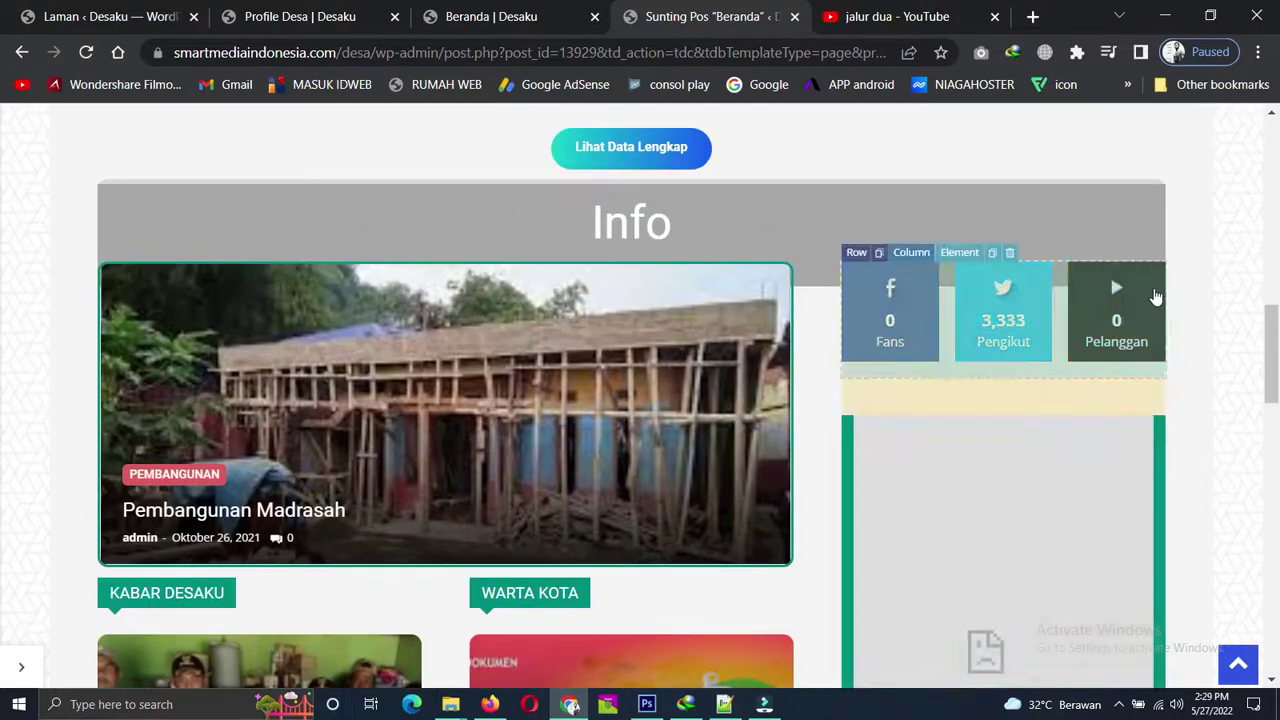
pyautogui.click(24, 668)
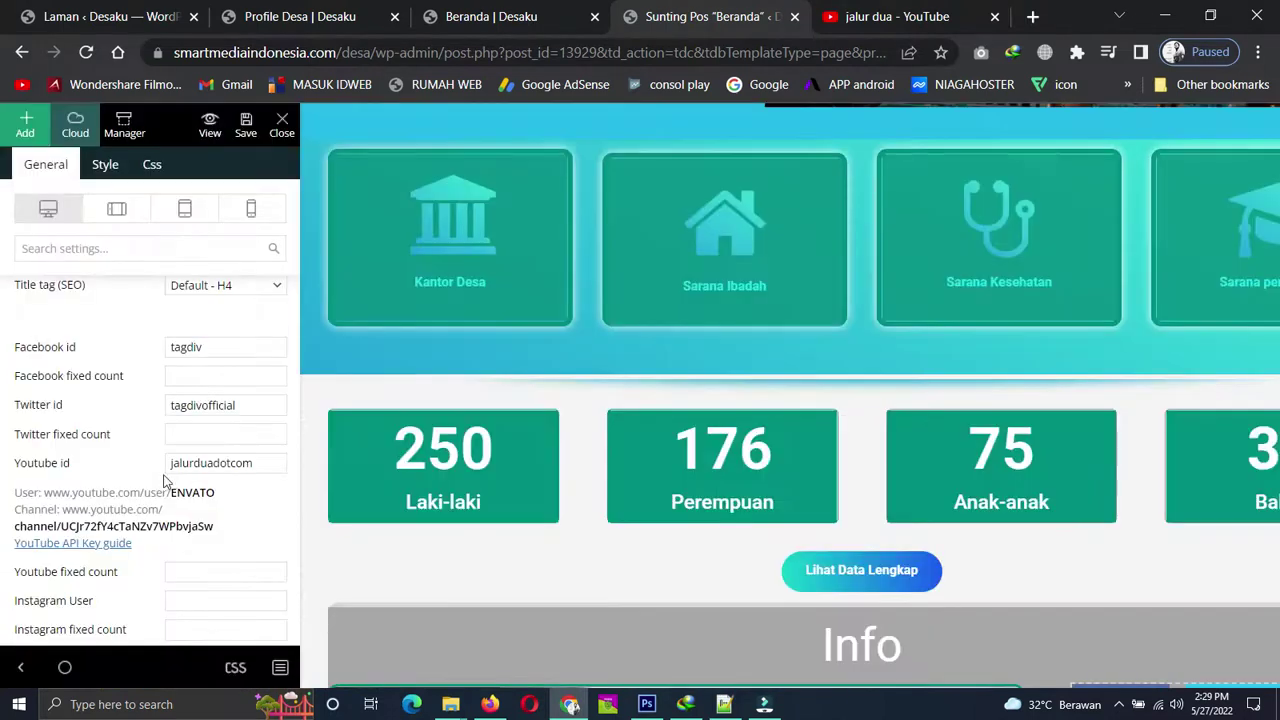
pyautogui.click(258, 463)
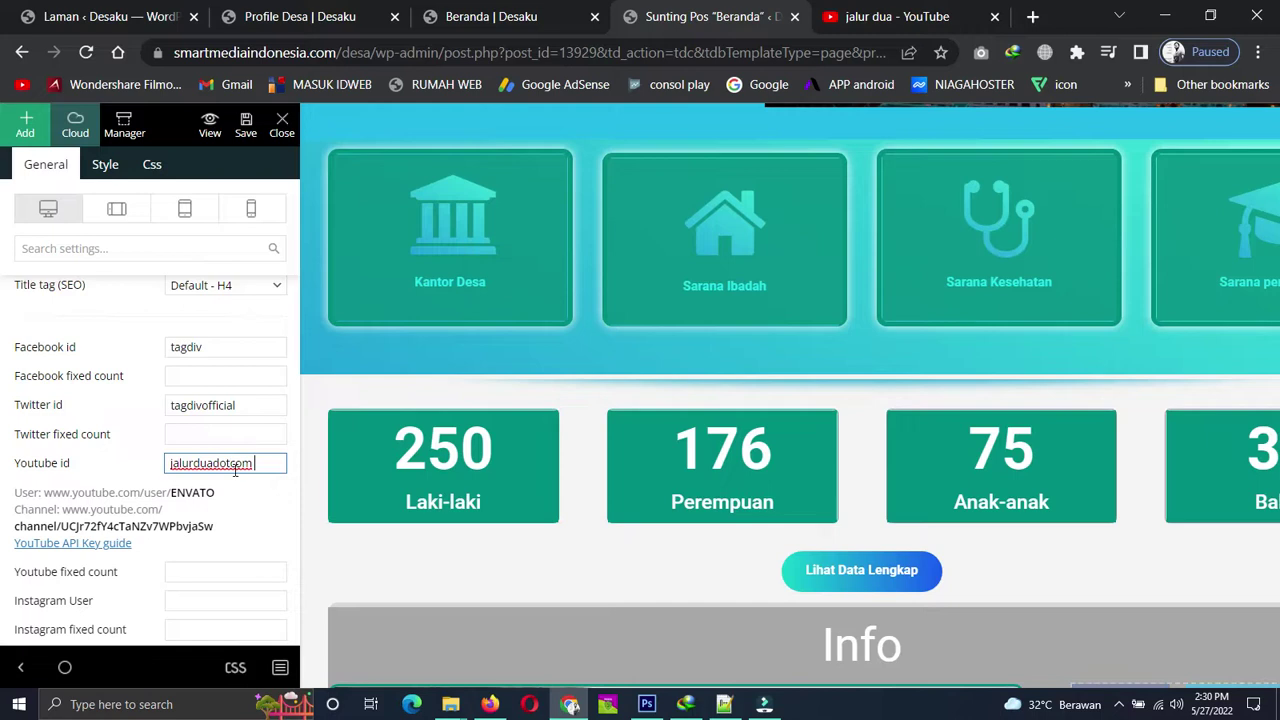
# Set the social counter's 'Open in' option to New window.
pyautogui.scroll(-2, 168, 495)
pyautogui.scroll(-1, 168, 495)
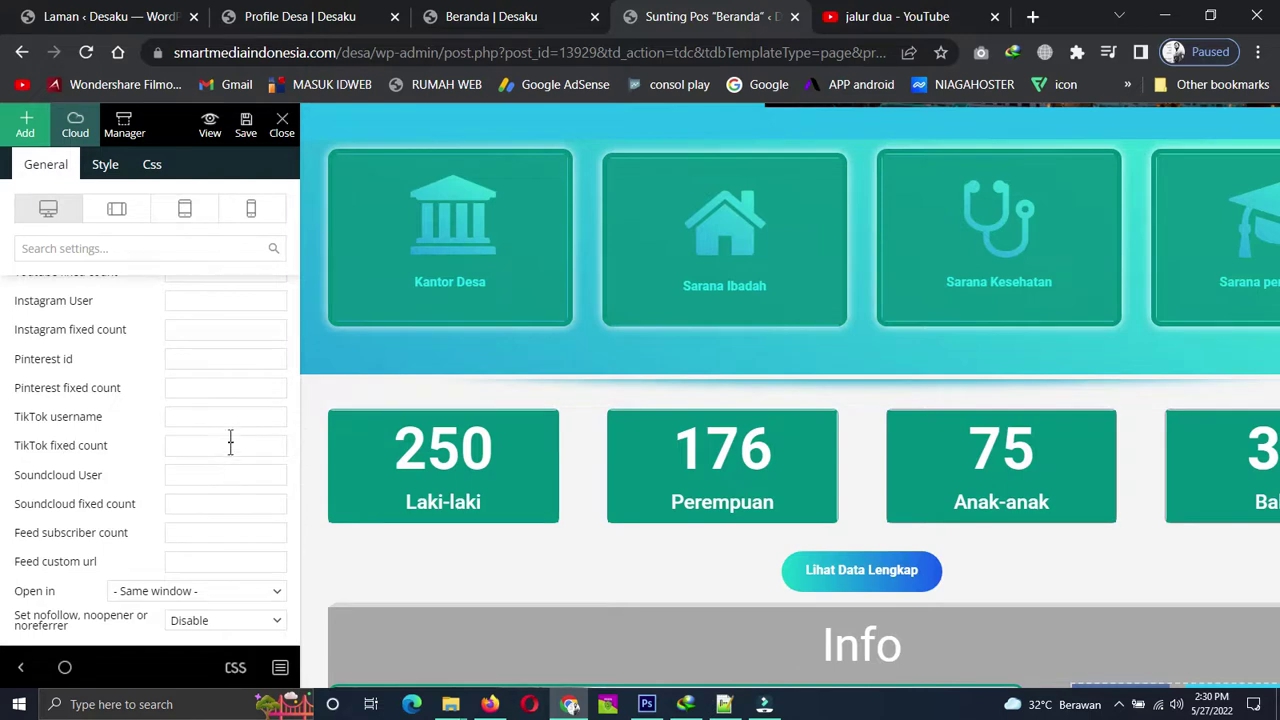
pyautogui.scroll(-1, 198, 470)
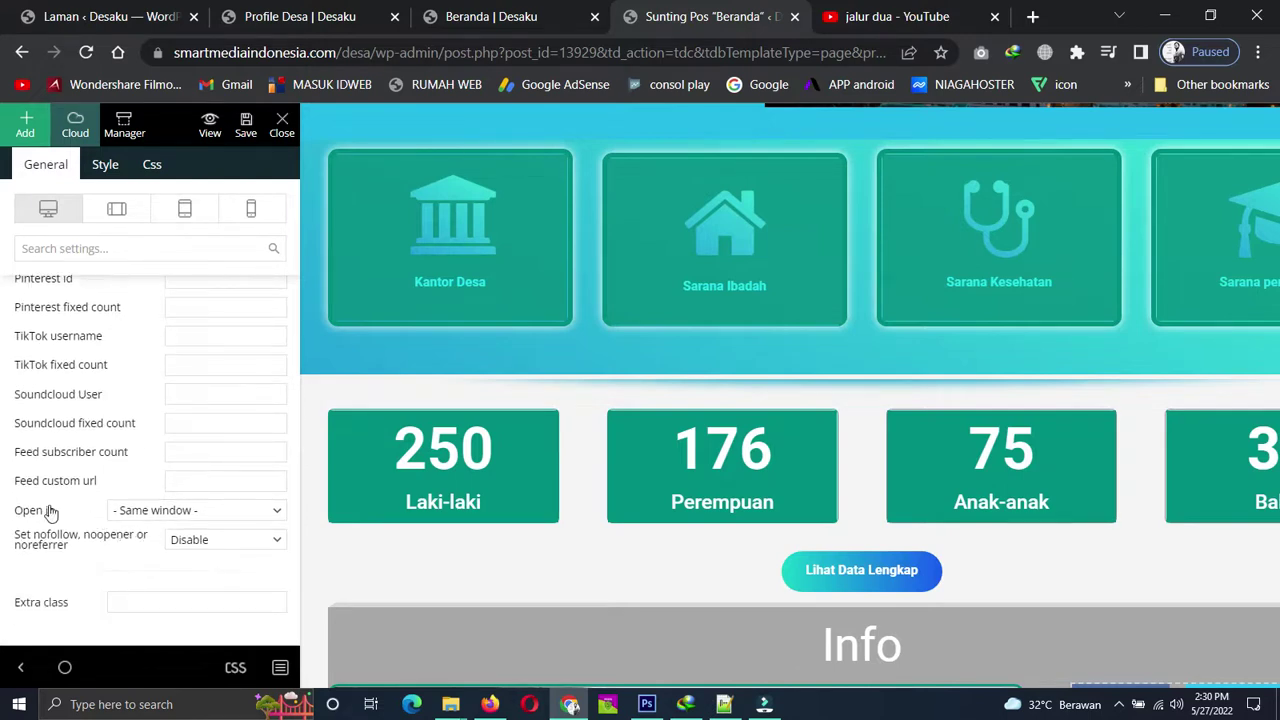
pyautogui.click(278, 512)
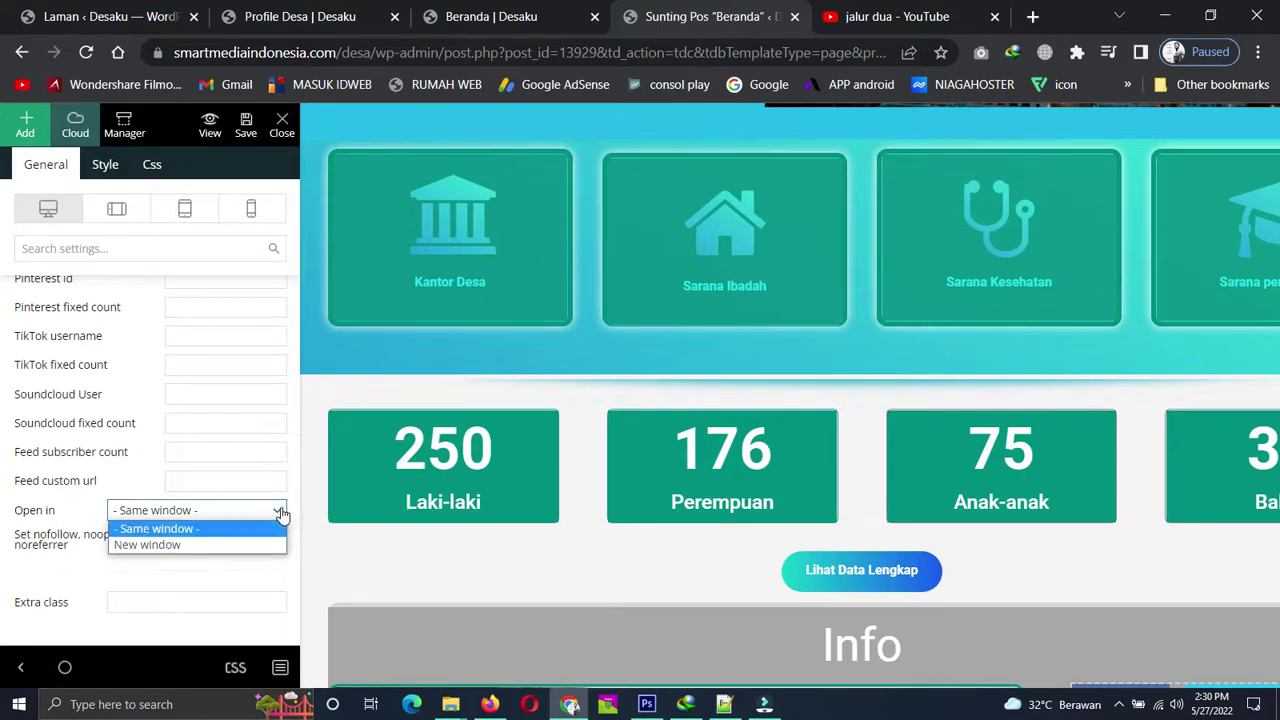
pyautogui.click(150, 544)
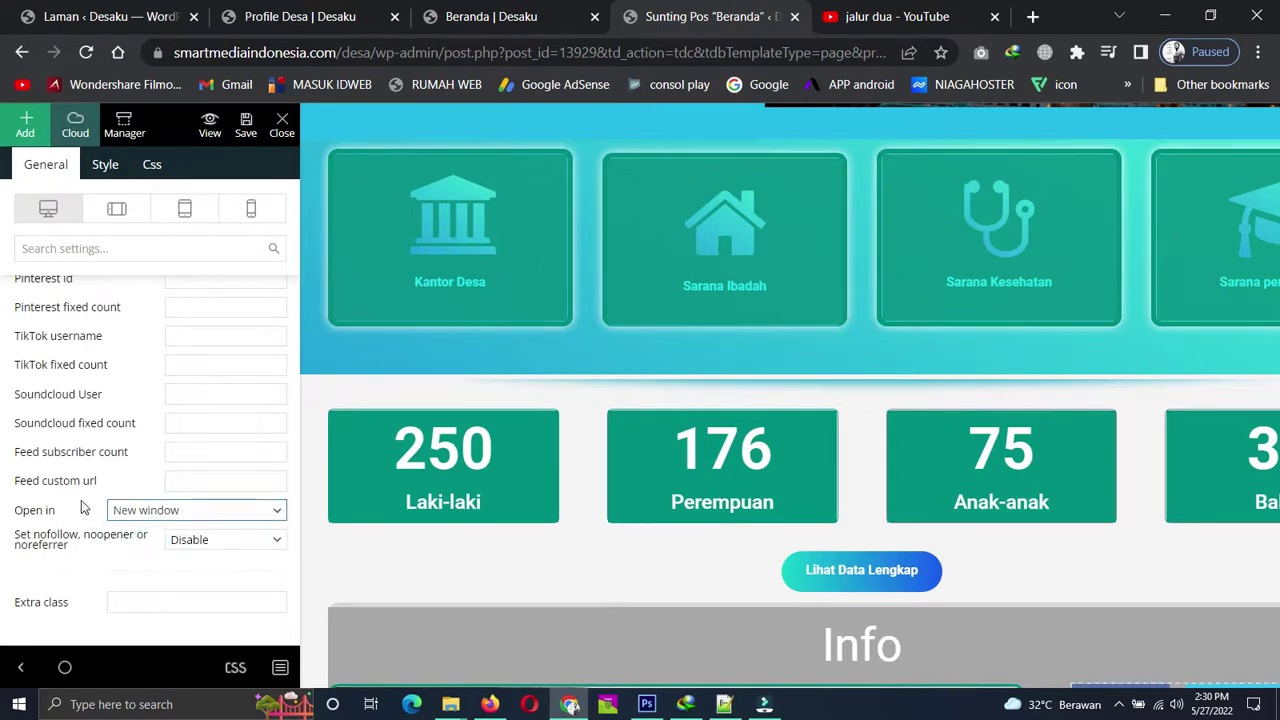
pyautogui.scroll(2, 81, 500)
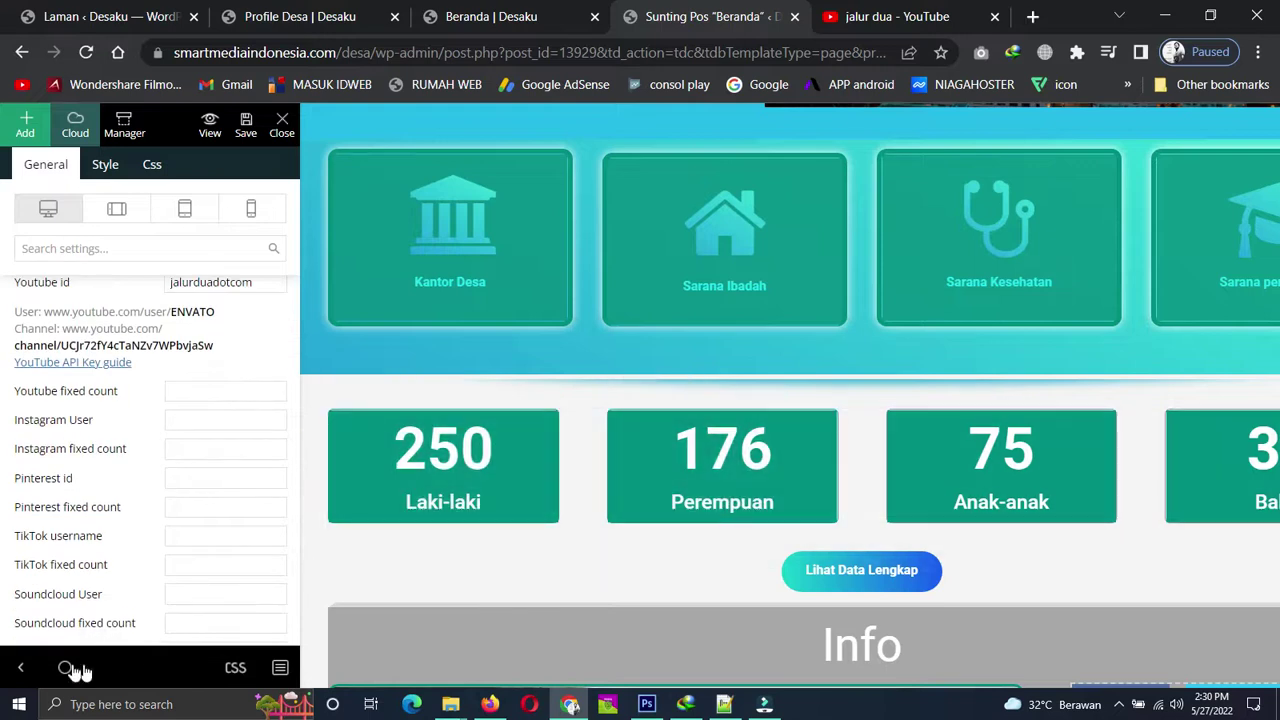
# Reopen the social counter settings and enter 546 as the YouTube fixed count.
pyautogui.click(18, 669)
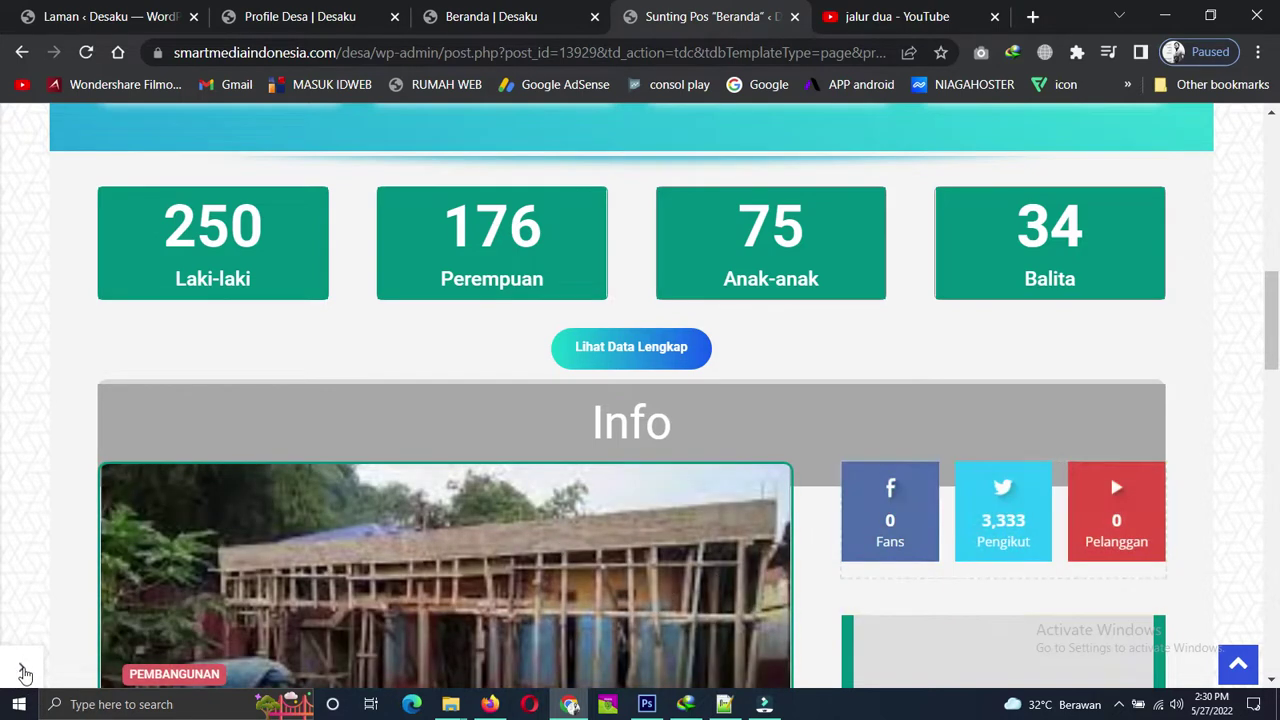
pyautogui.click(1094, 509)
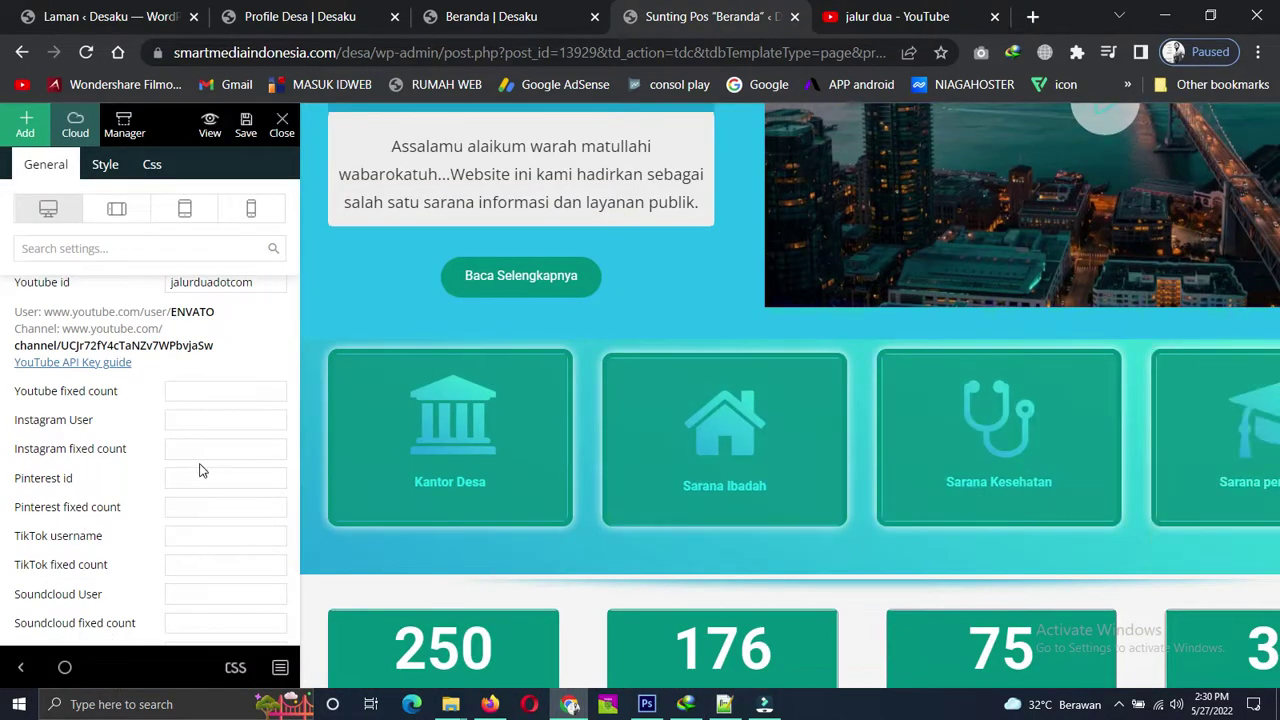
pyautogui.scroll(1, 200, 470)
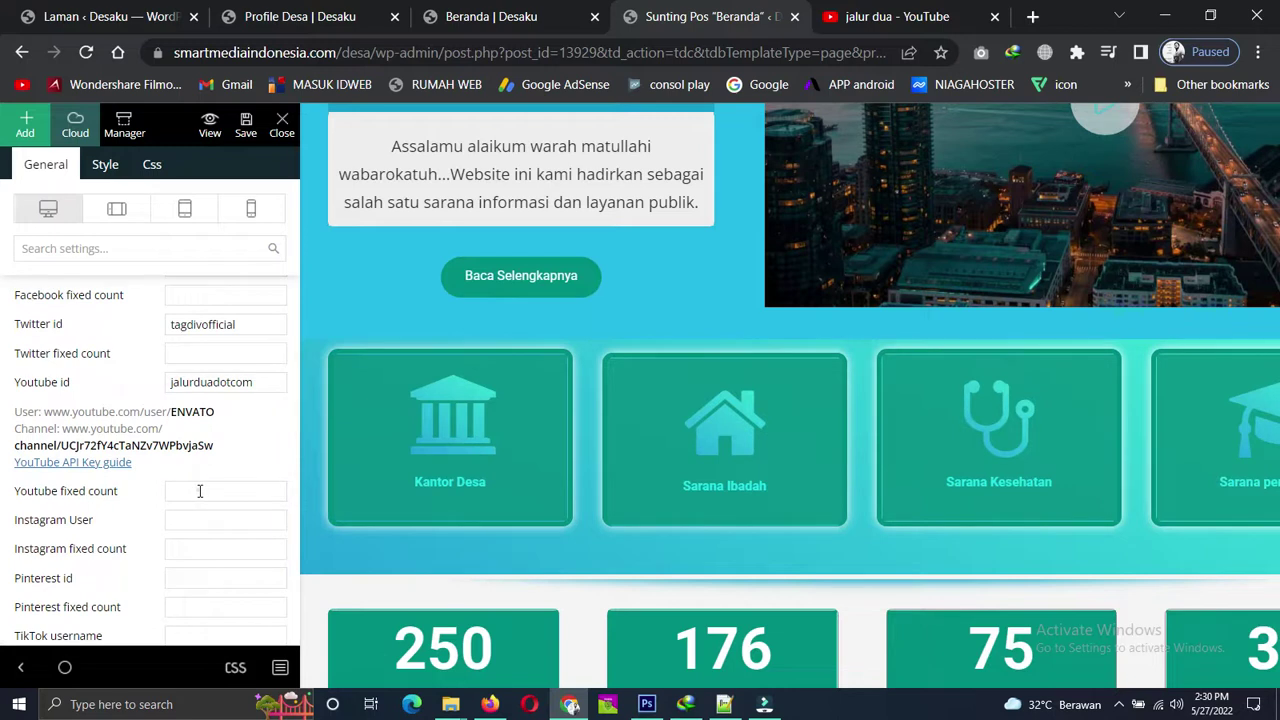
pyautogui.click(200, 491)
pyautogui.click(220, 530)
# Preview the counter showing 546 with settings hidden, then reopen and review the settings panel.
pyautogui.click(14, 667)
pyautogui.scroll(-4, 1140, 472)
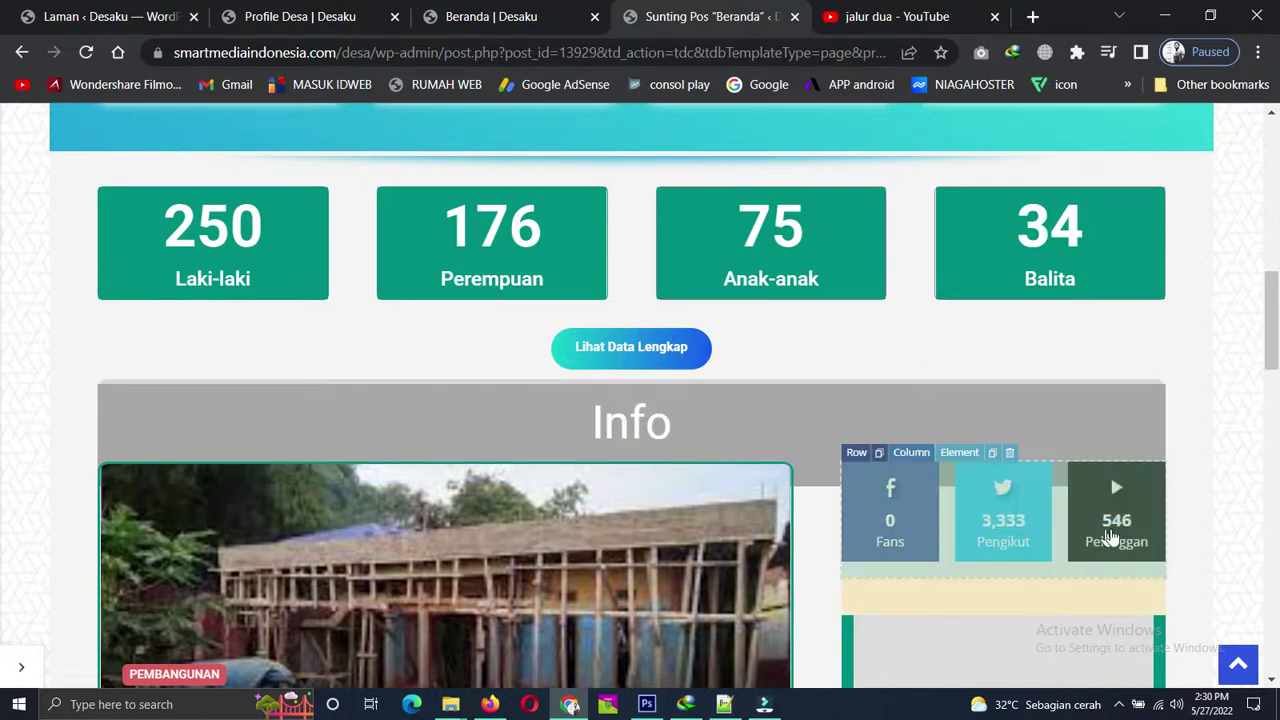
pyautogui.click(21, 667)
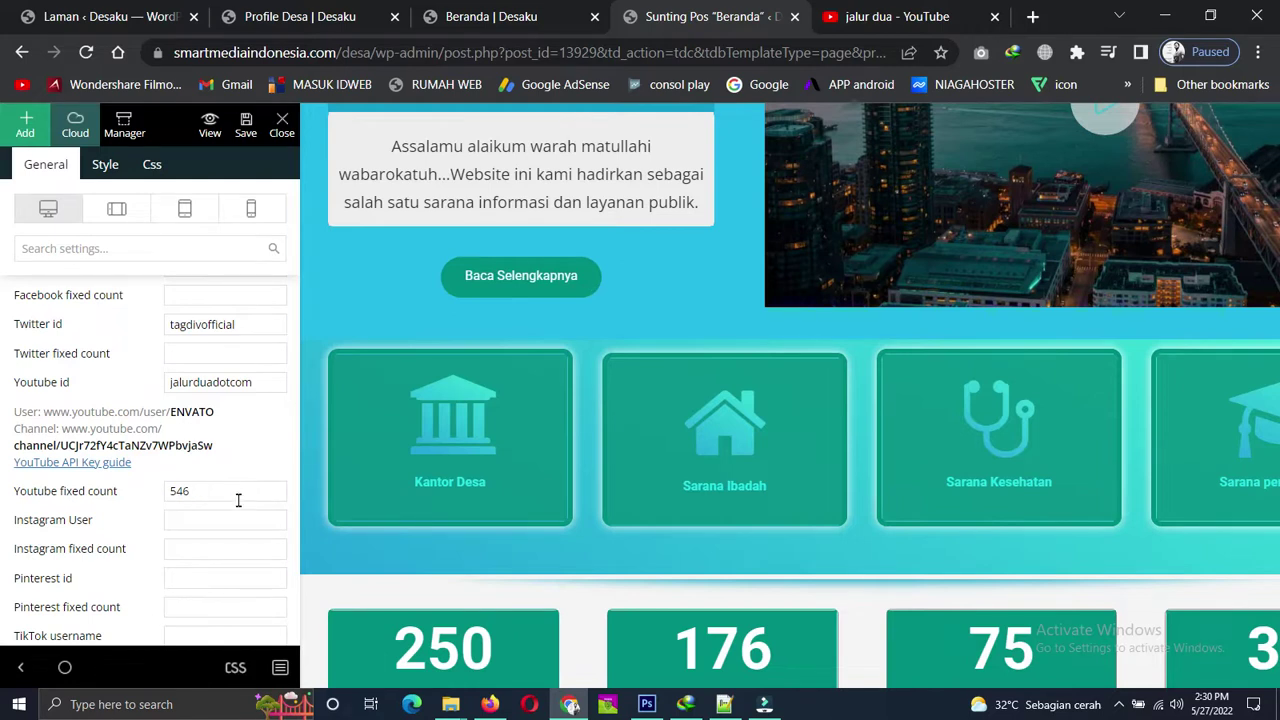
pyautogui.scroll(2, 239, 493)
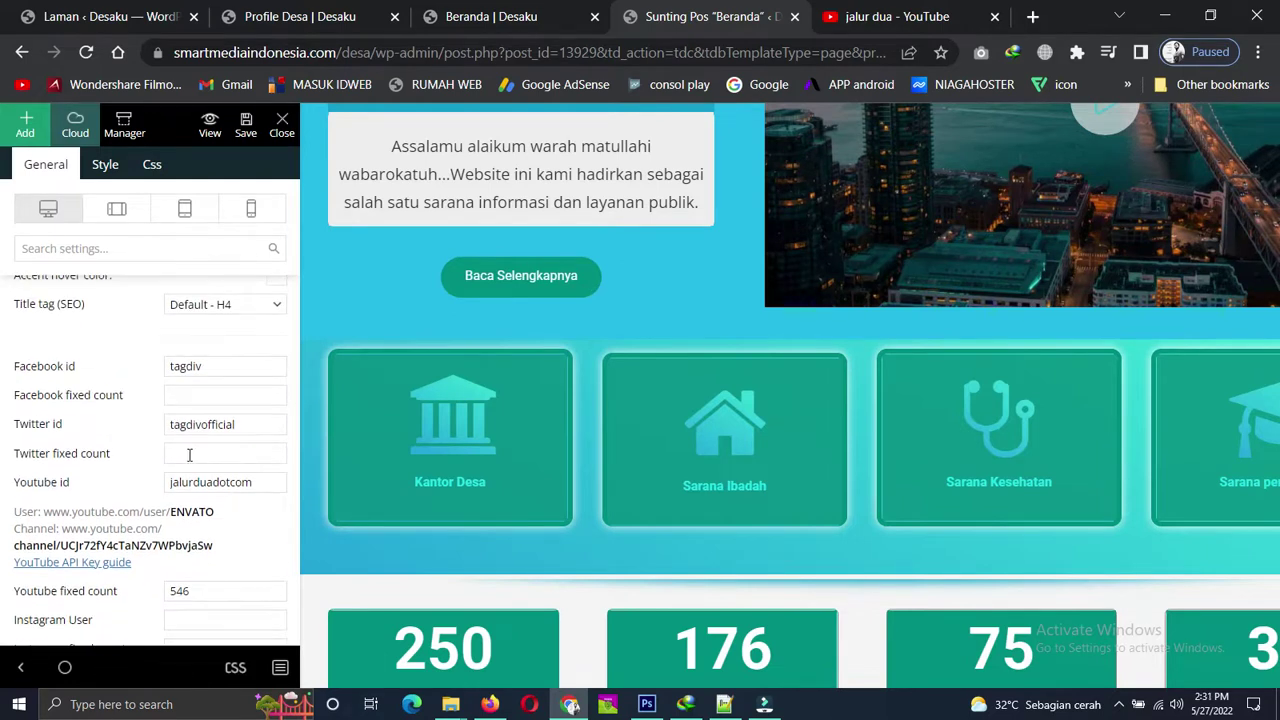
pyautogui.scroll(3, 229, 424)
pyautogui.scroll(-3, 229, 424)
pyautogui.scroll(-2, 229, 424)
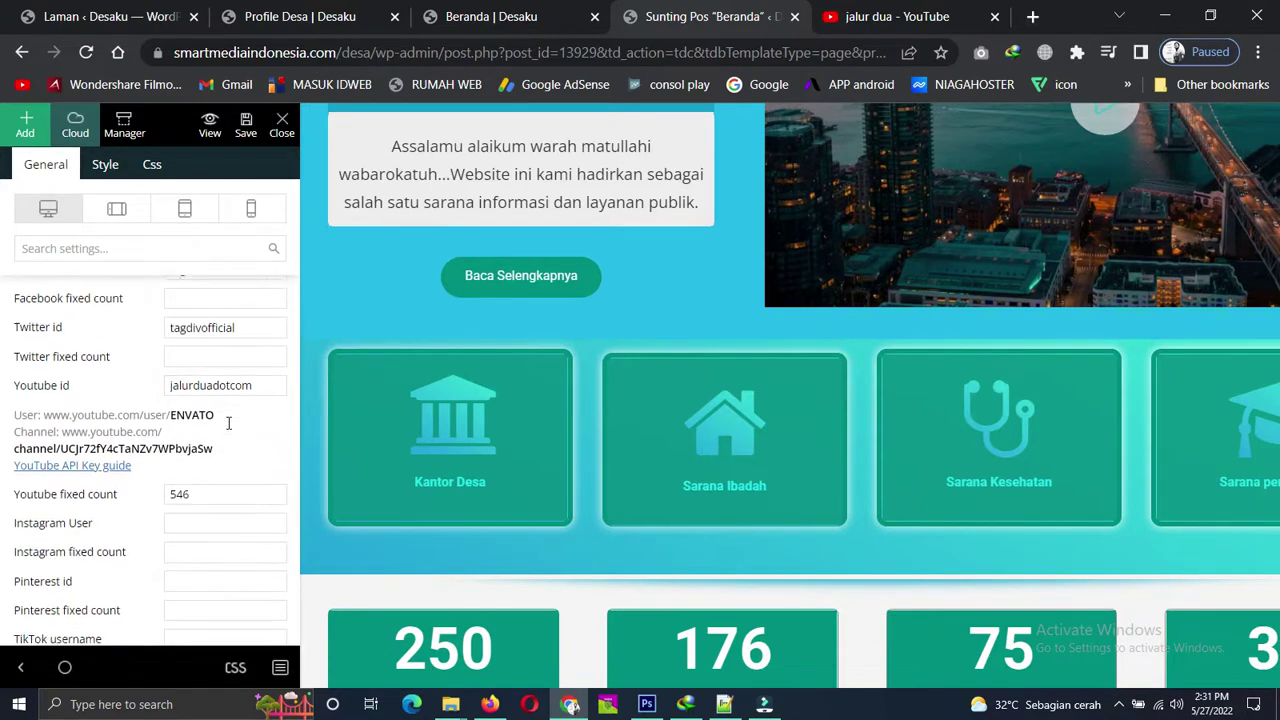
pyautogui.scroll(-4, 226, 423)
pyautogui.scroll(-2, 934, 520)
pyautogui.scroll(-7, 938, 515)
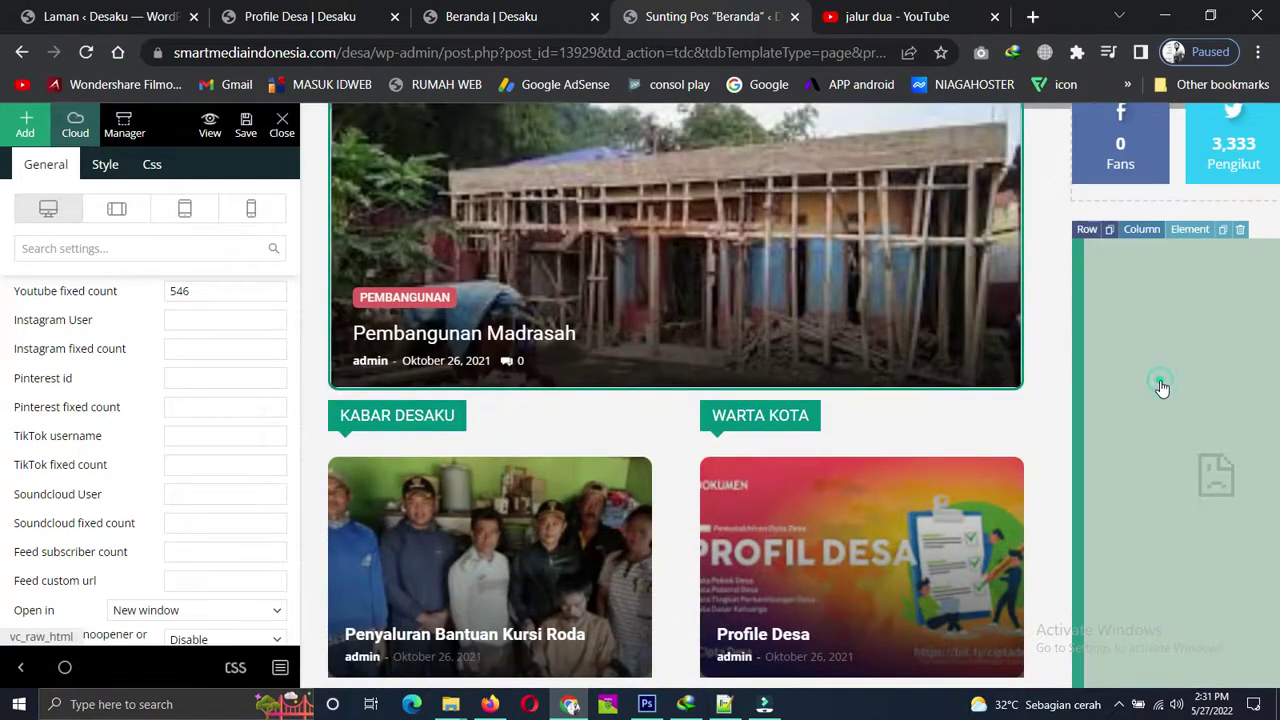
# Open the Facebook embed Raw HTML element and save the page.
pyautogui.click(1160, 381)
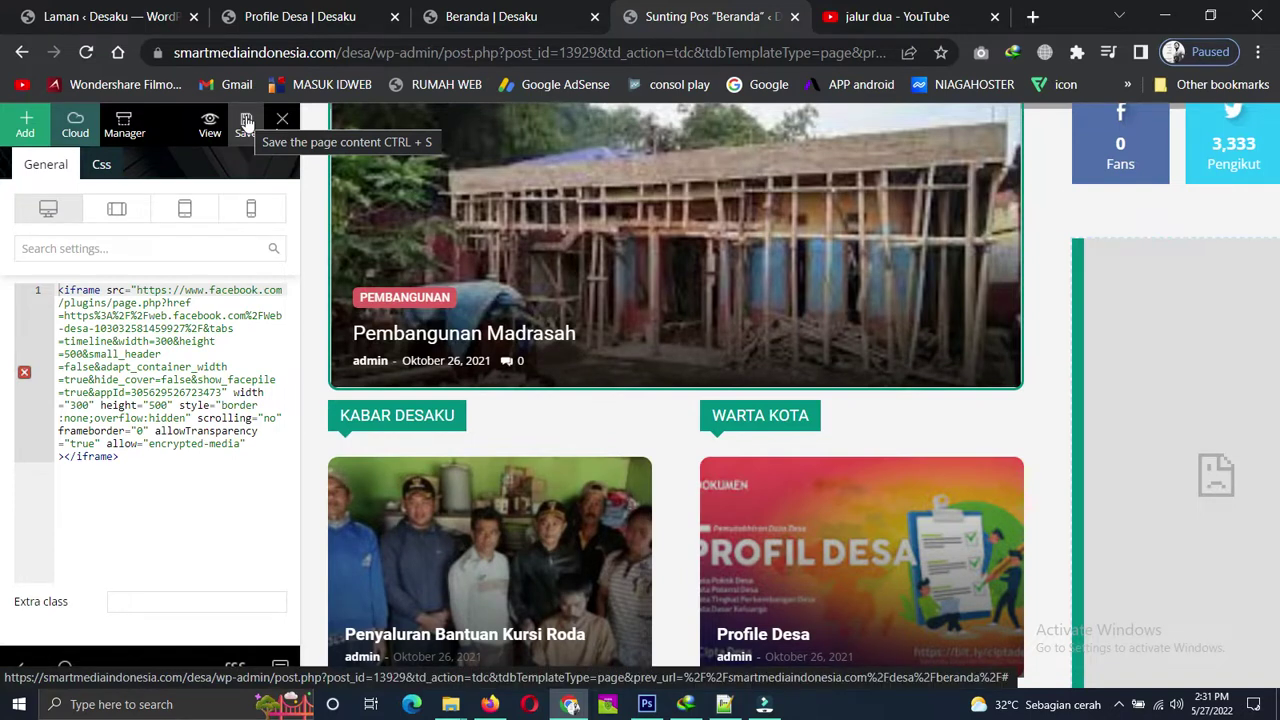
pyautogui.click(246, 122)
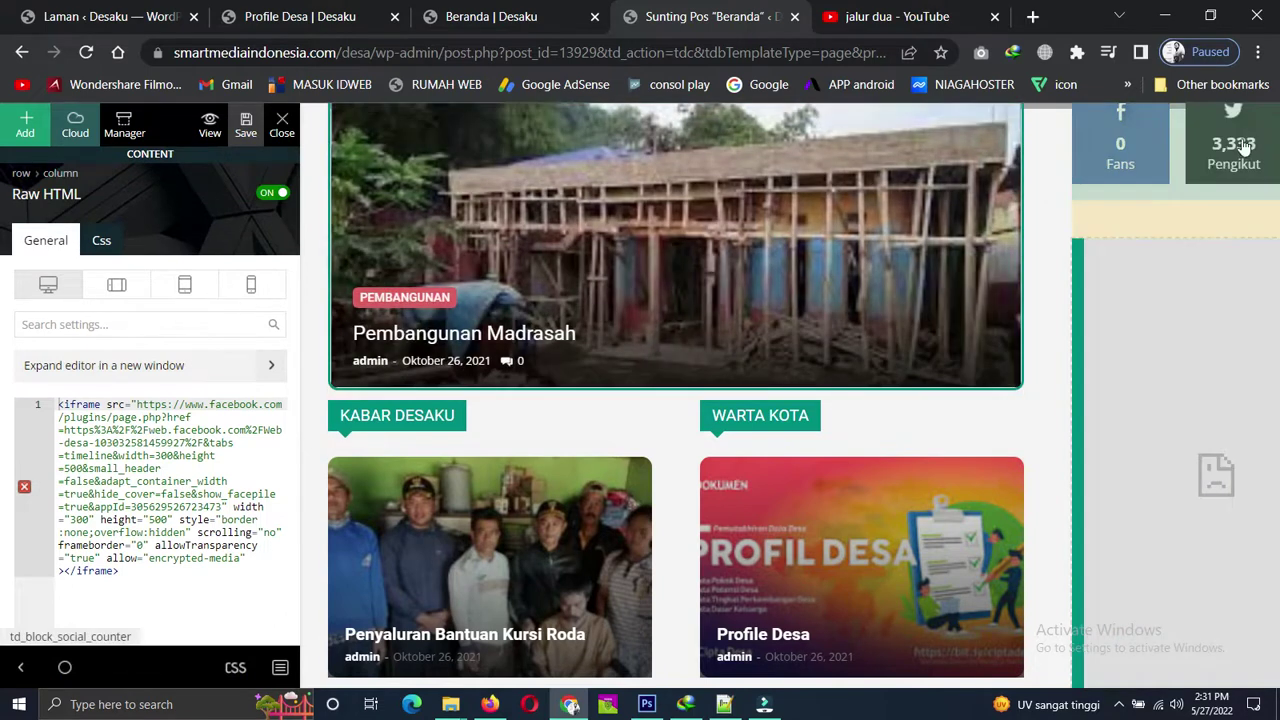
pyautogui.scroll(-3, 1017, 385)
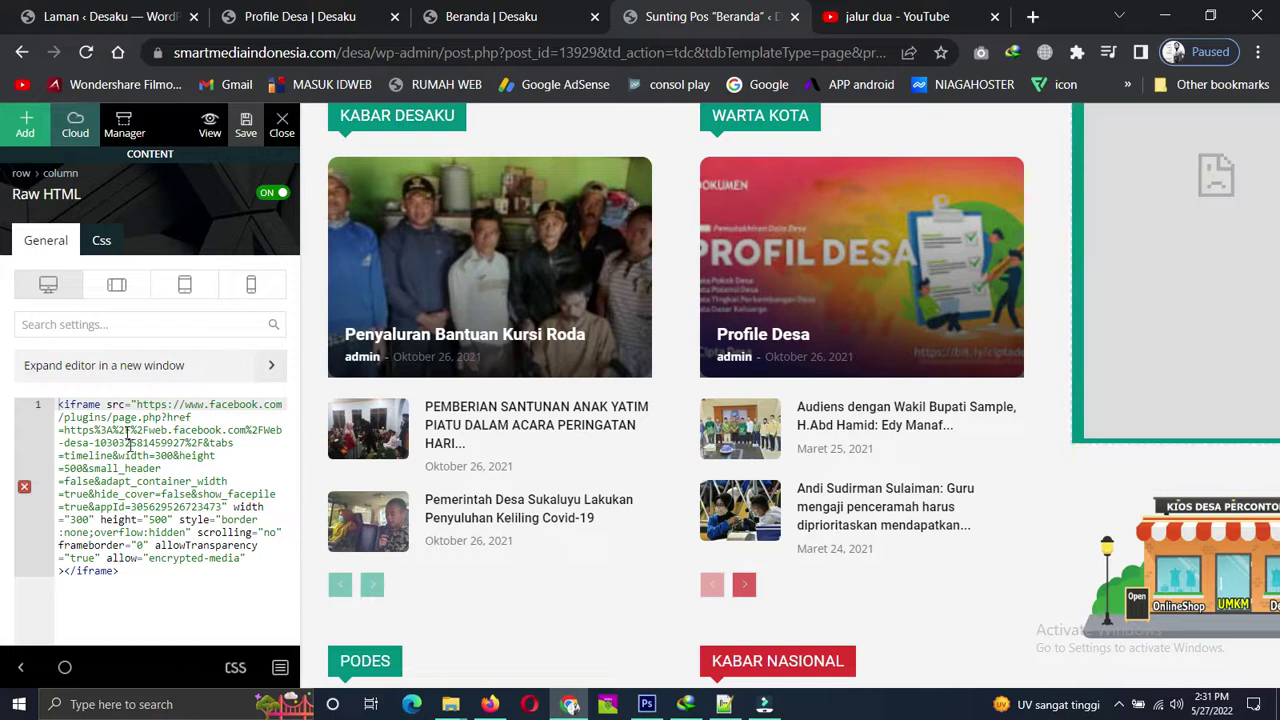
pyautogui.scroll(-1, 130, 425)
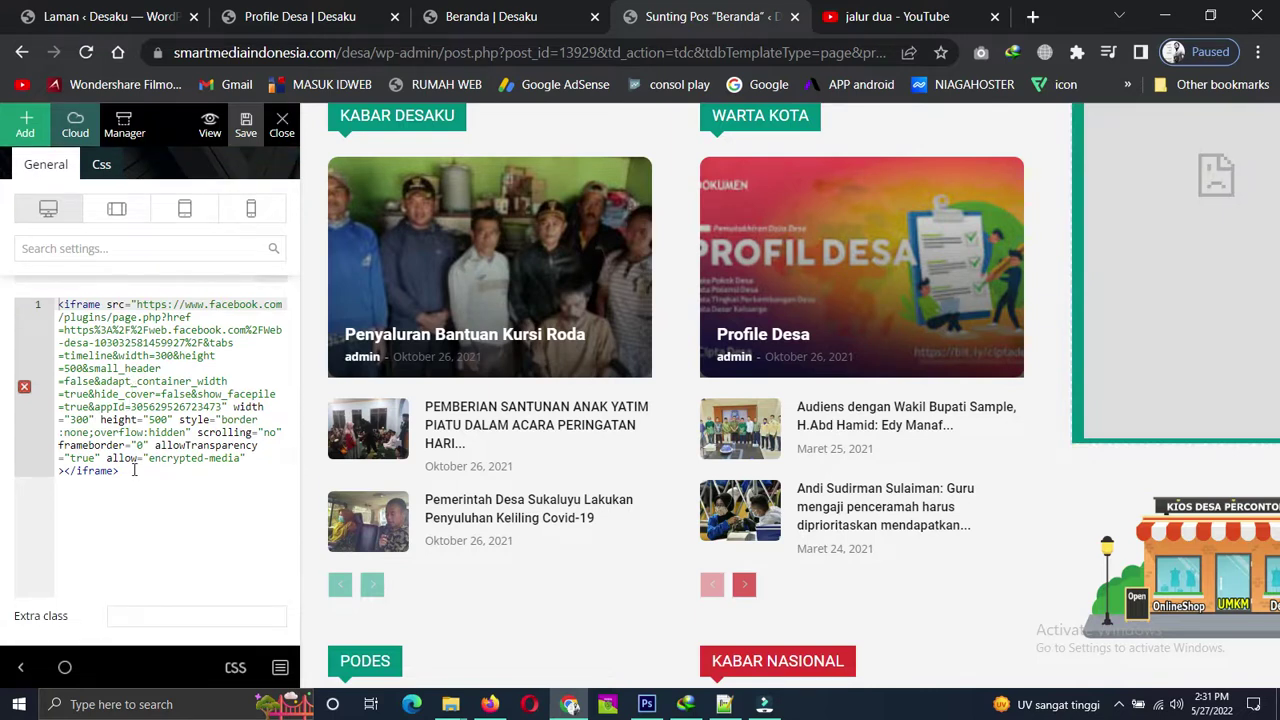
# Select the 300 by 500 Facebook page-plugin iframe code in the HTML editor.
pyautogui.moveTo(133, 470); pyautogui.dragTo(56, 300)
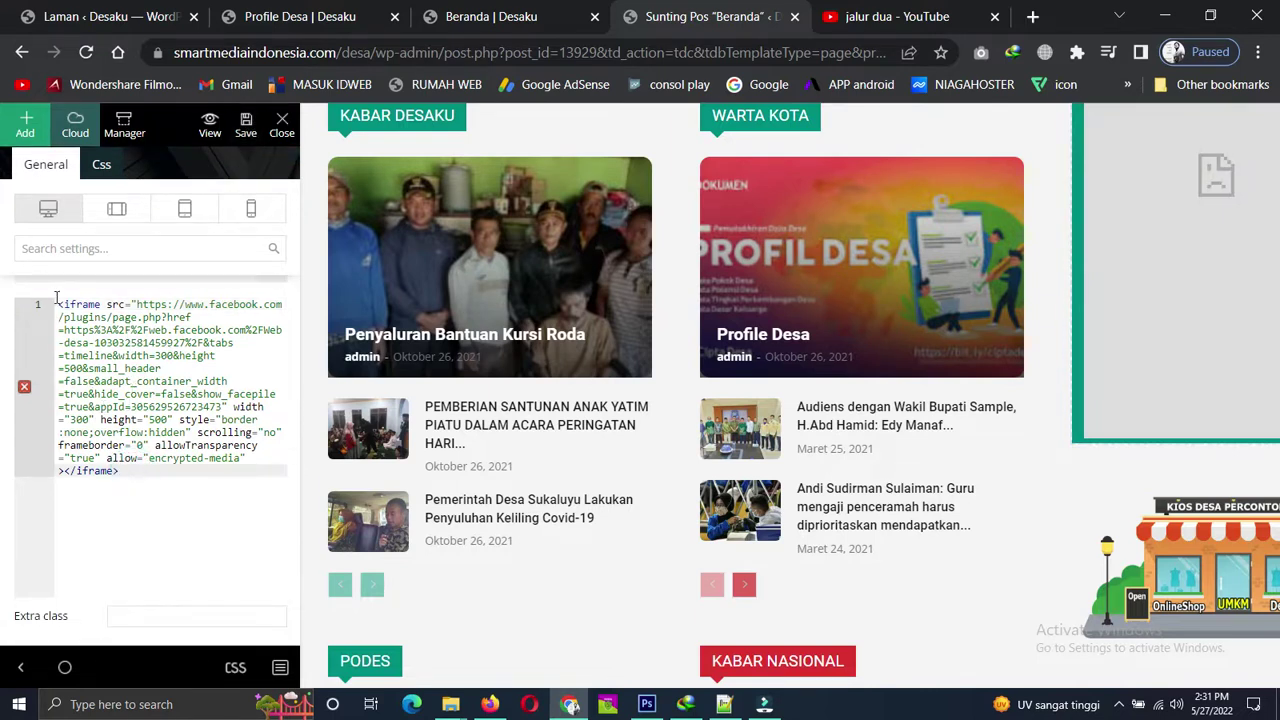
pyautogui.click(56, 303)
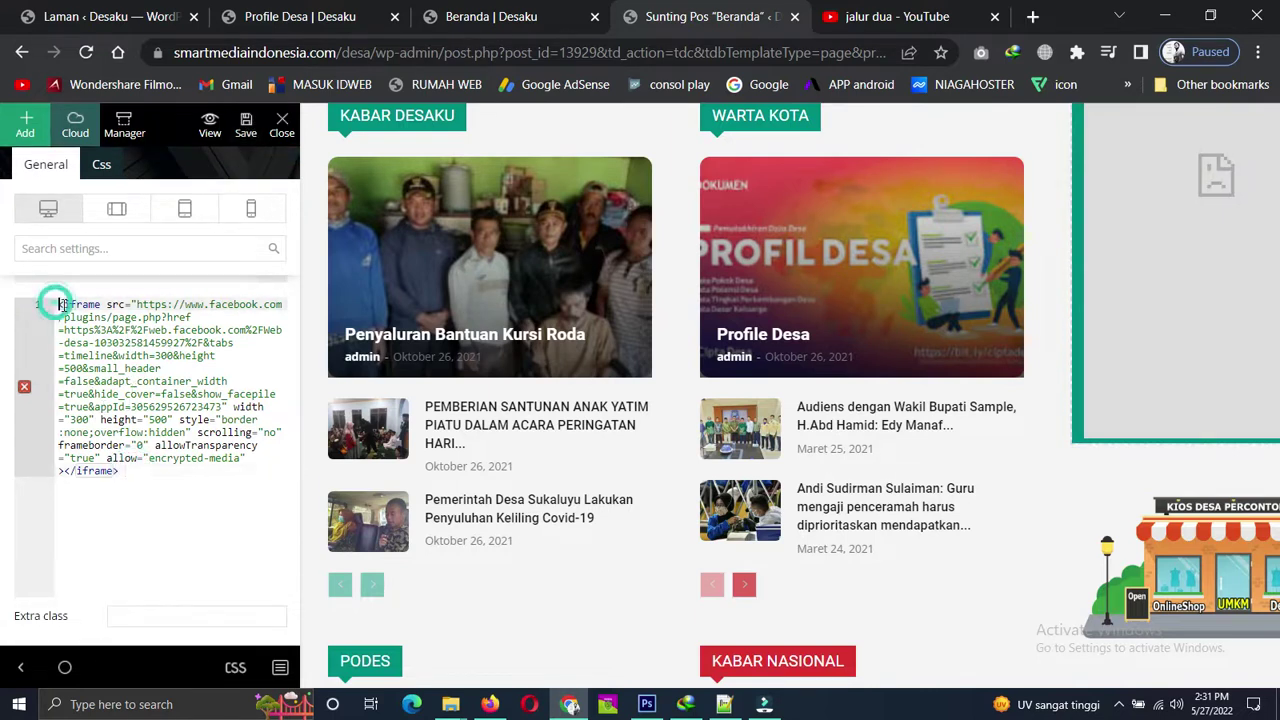
pyautogui.click(132, 472)
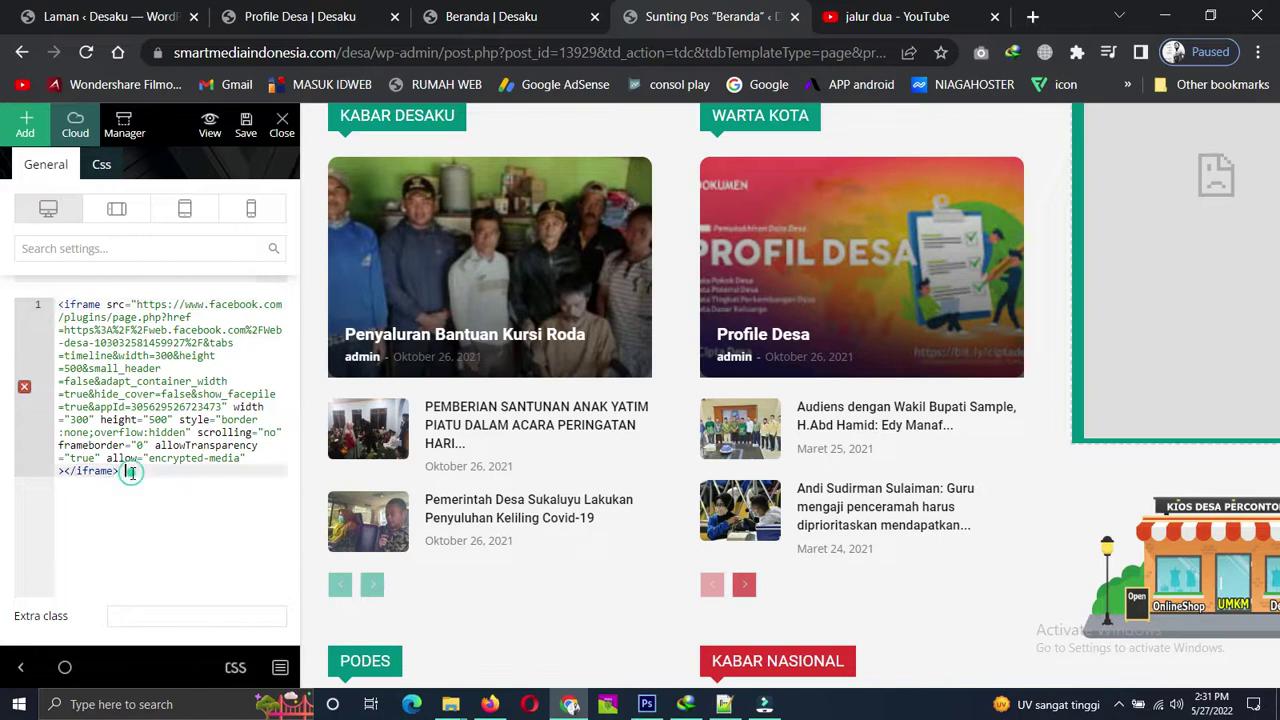
pyautogui.click(57, 305)
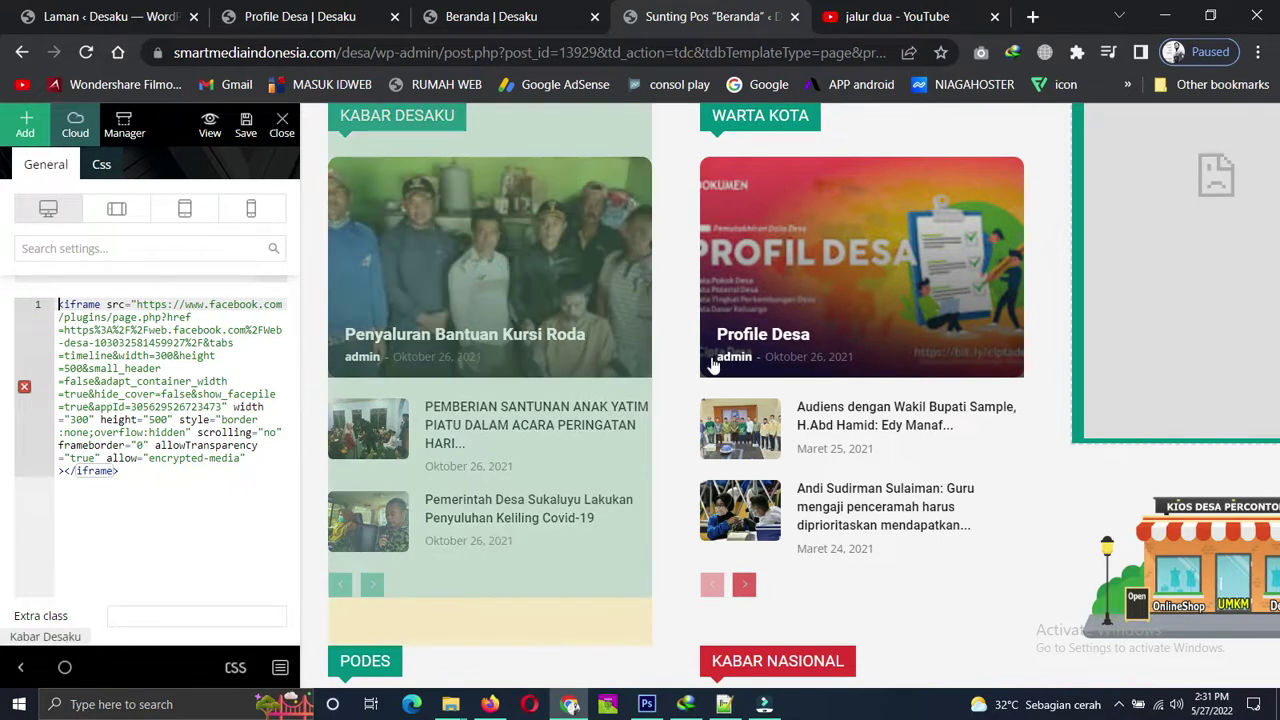
pyautogui.scroll(-2, 1110, 490)
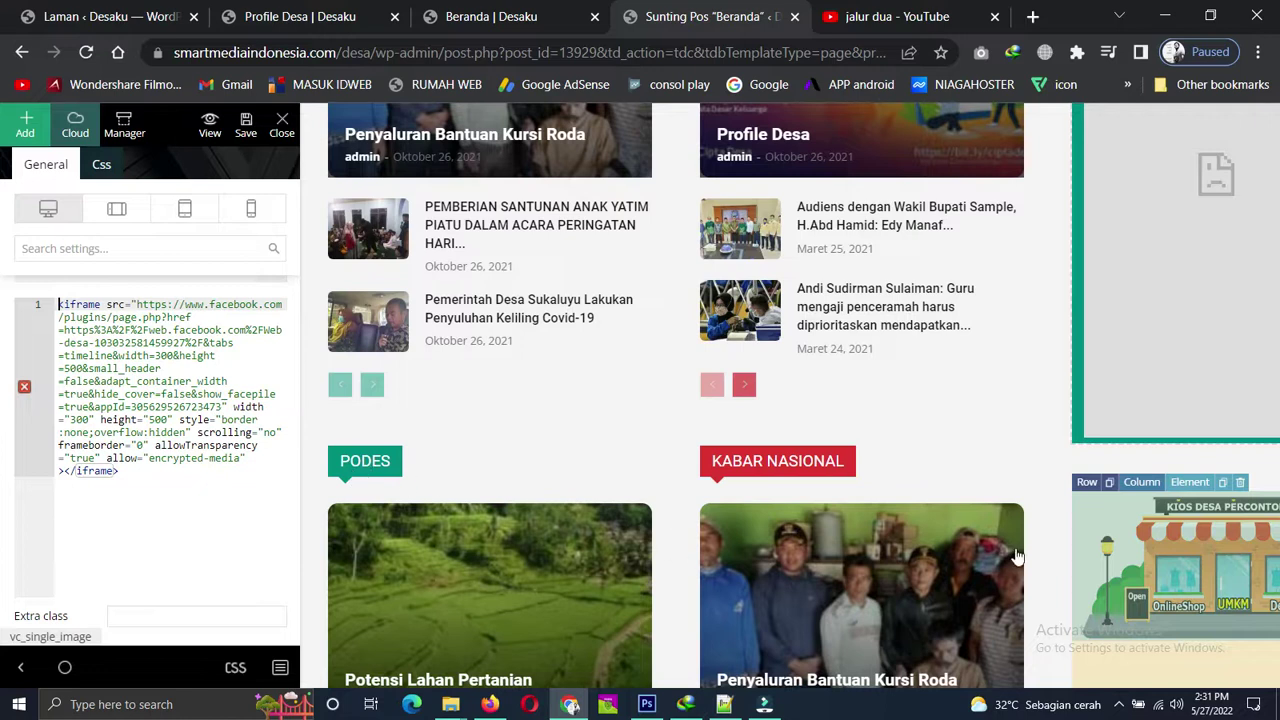
# Open the kiosk banner image's settings, then browse the WordPress Pages list.
pyautogui.click(1200, 548)
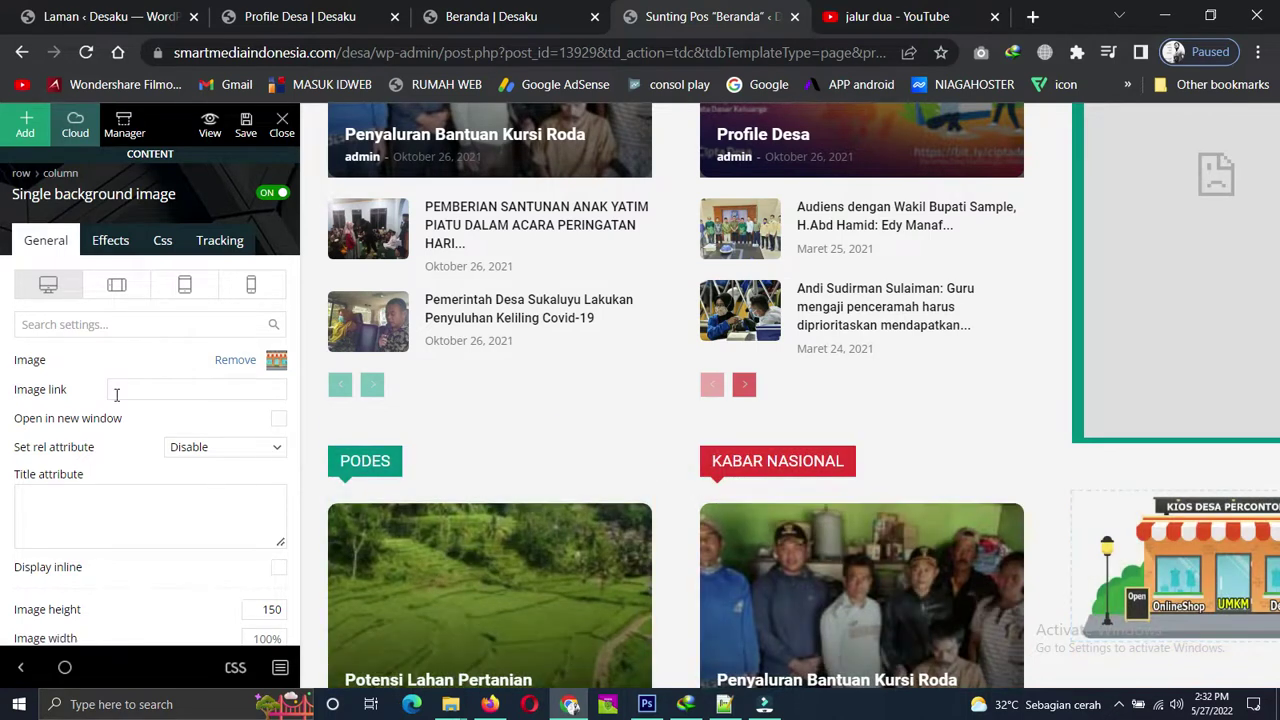
pyautogui.click(72, 16)
pyautogui.scroll(-6, 363, 410)
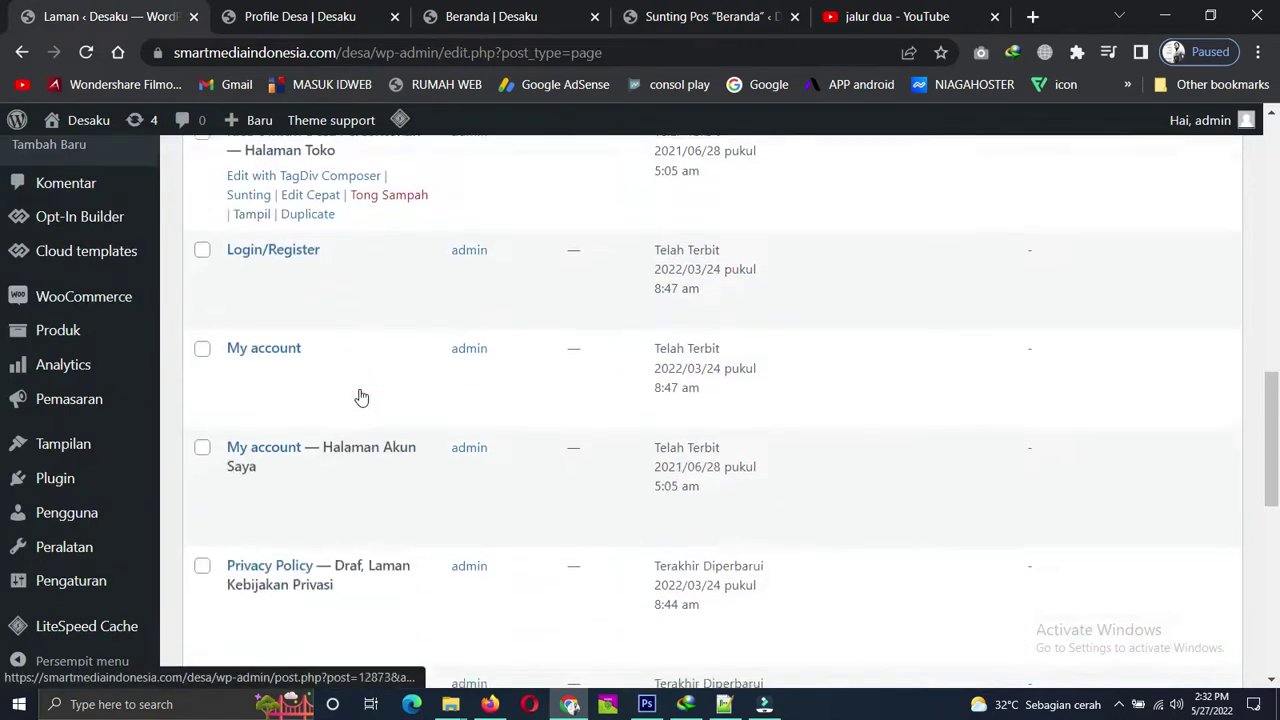
pyautogui.scroll(-5, 362, 397)
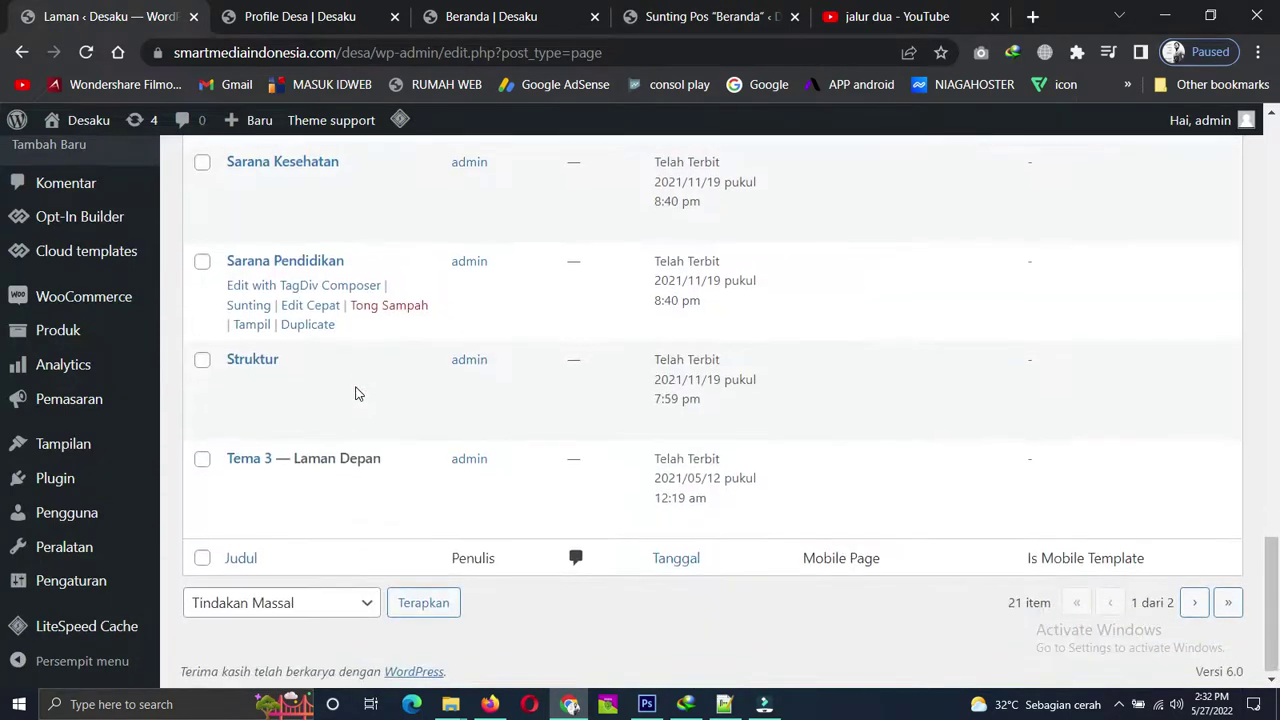
pyautogui.scroll(11, 357, 390)
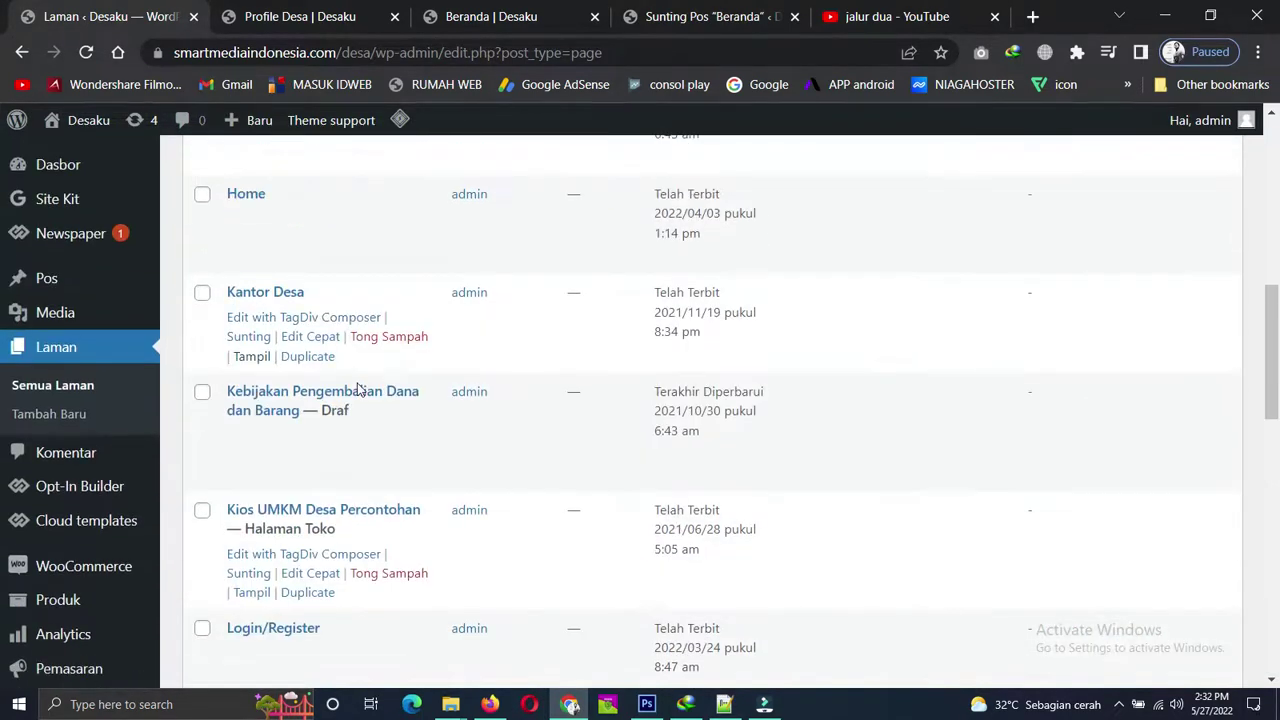
pyautogui.scroll(6, 357, 390)
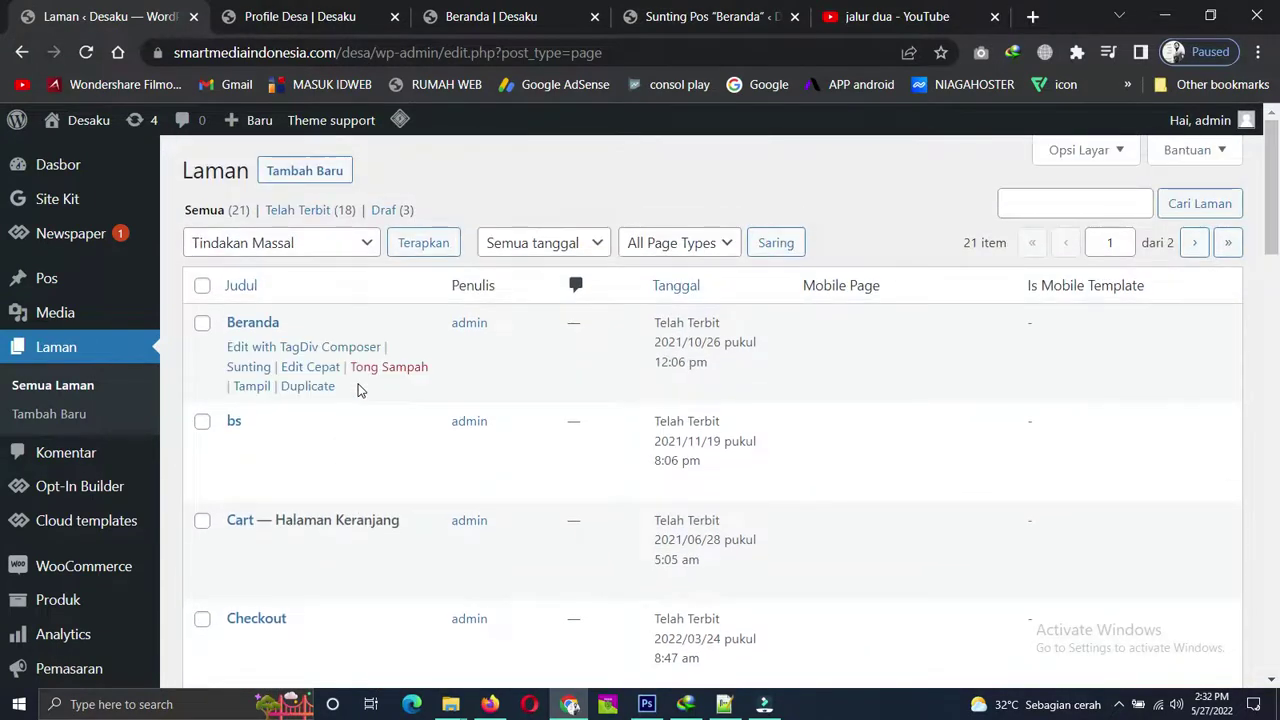
pyautogui.scroll(-4, 1185, 428)
pyautogui.scroll(-12, 1185, 428)
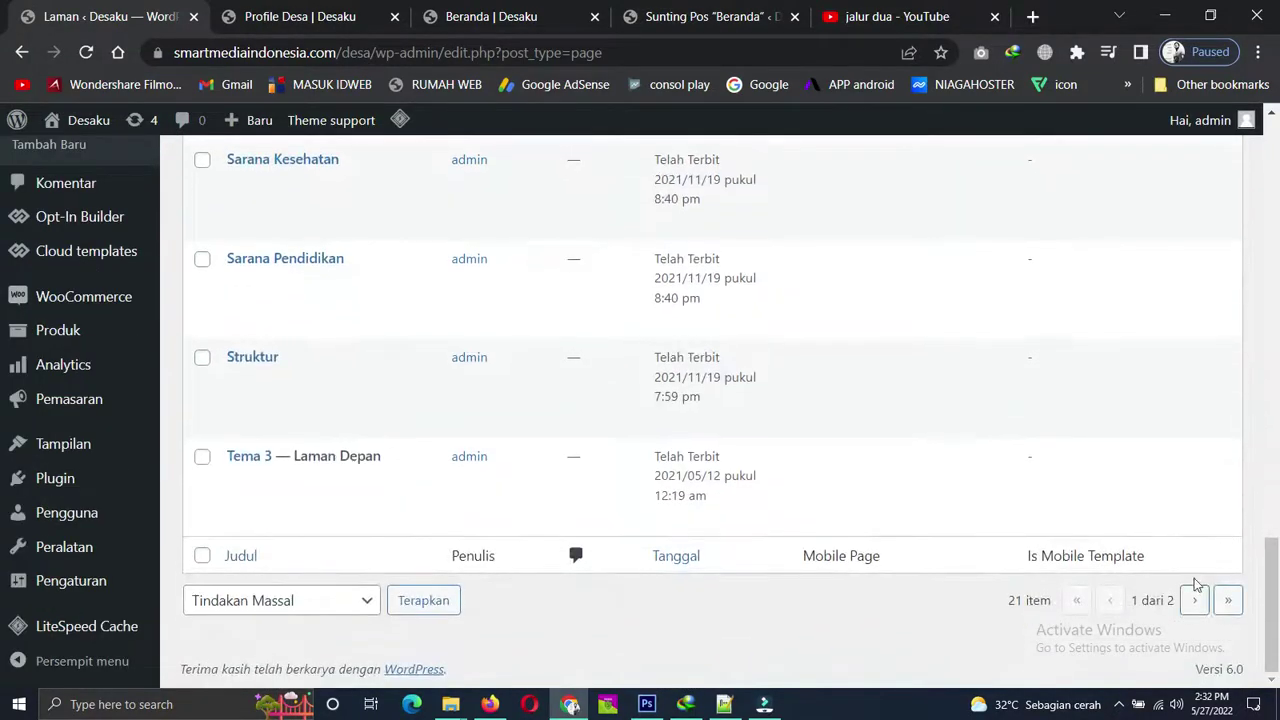
# Open the live Toko Online page, from page two of the list, in a new tab.
pyautogui.click(1195, 602)
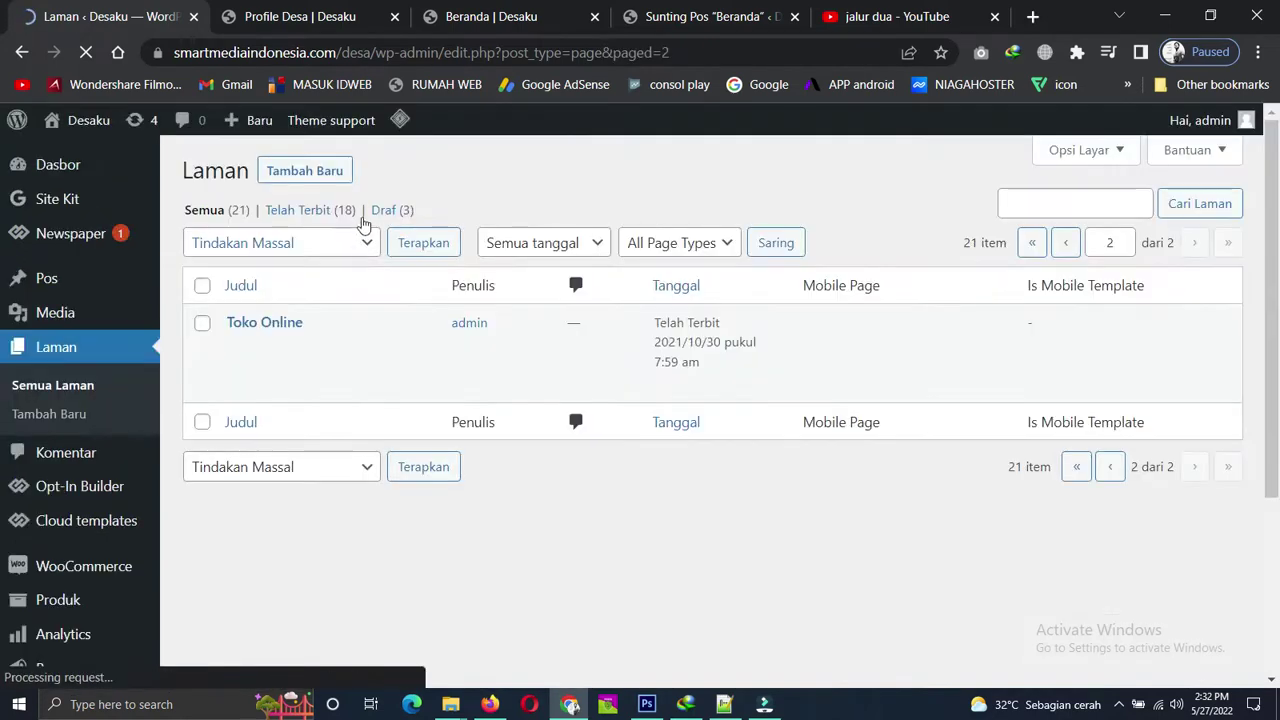
pyautogui.moveTo(260, 344)
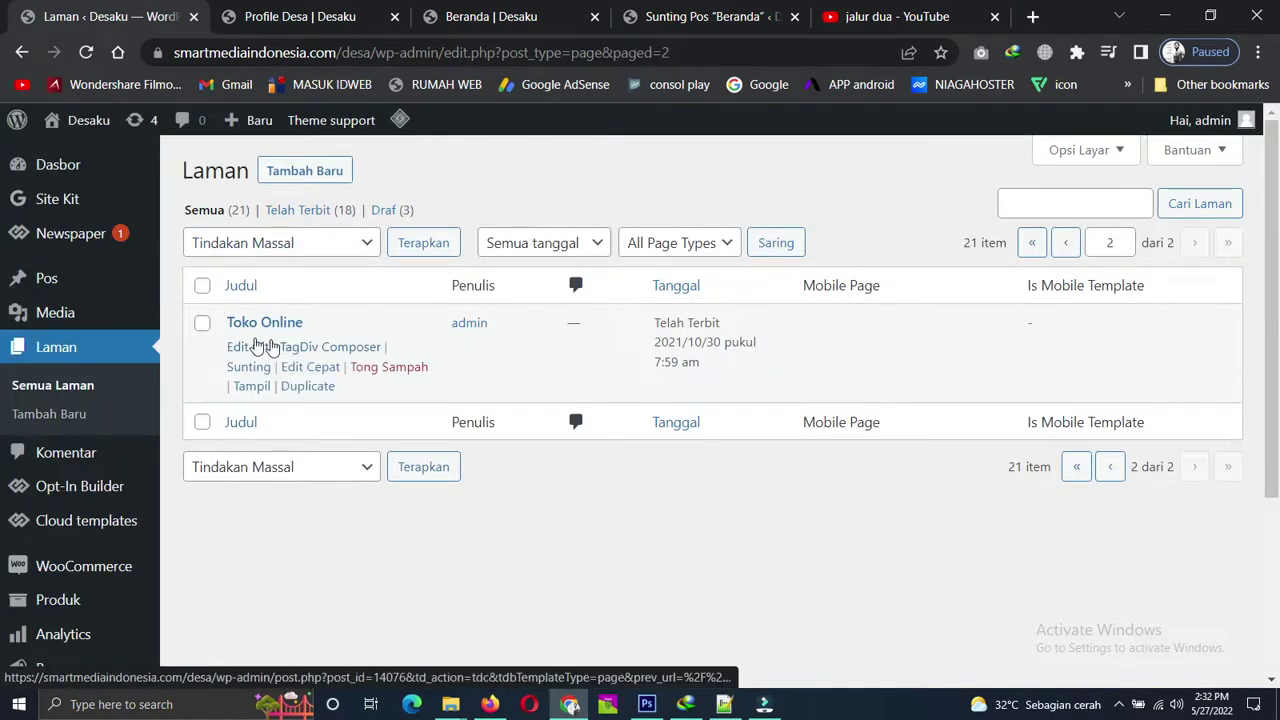
pyautogui.rightClick(250, 392)
pyautogui.click(330, 404)
# Copy the Toko Online page's URL from the address bar.
pyautogui.click(243, 8)
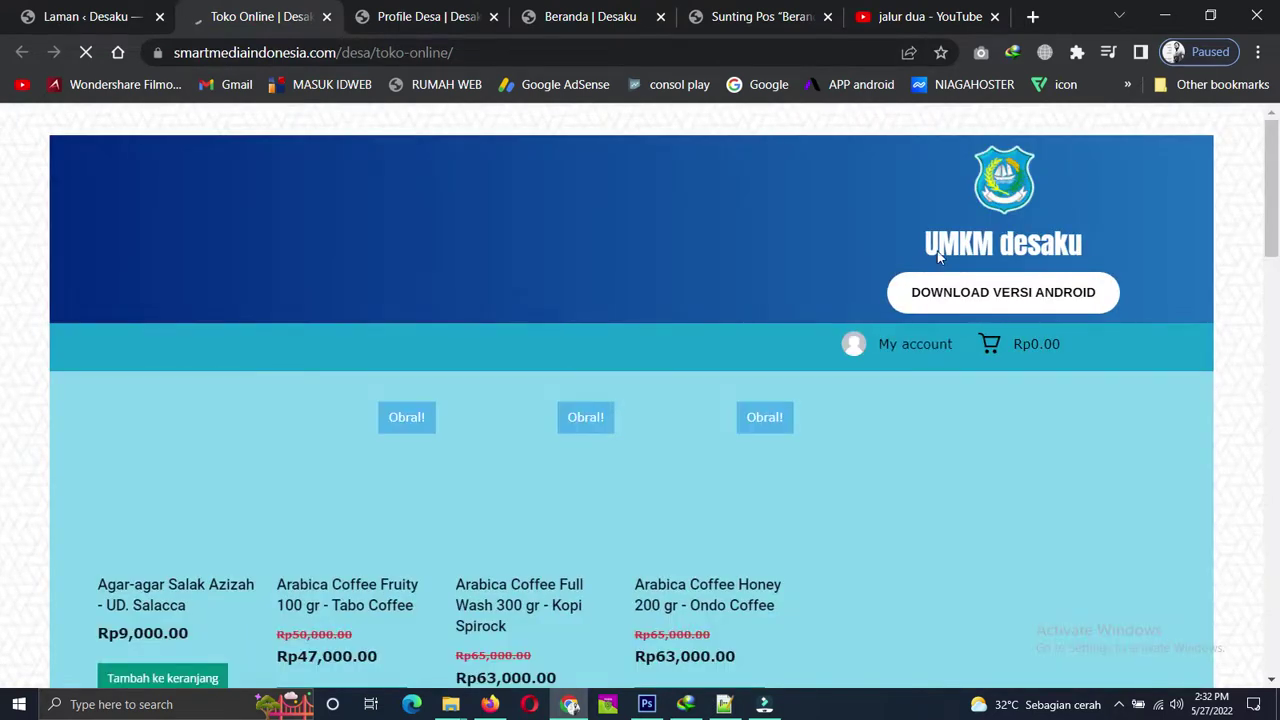
pyautogui.scroll(-5, 513, 380)
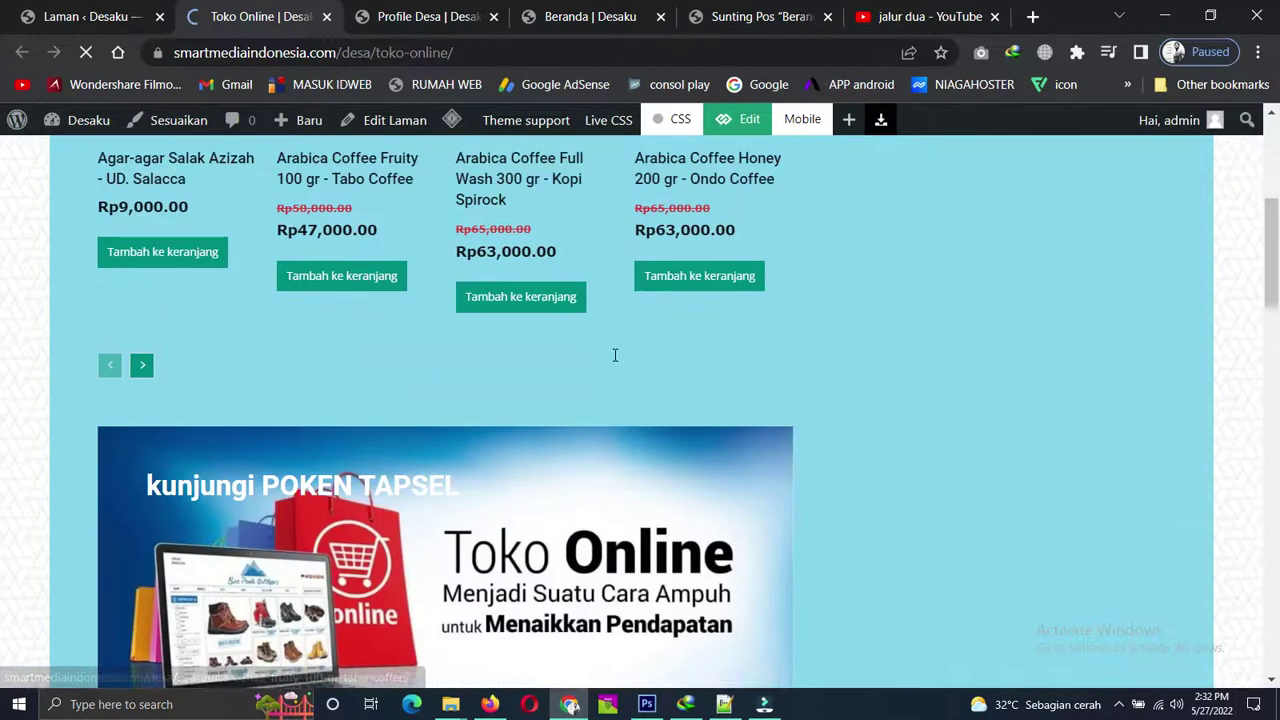
pyautogui.scroll(-5, 700, 430)
pyautogui.scroll(7, 730, 422)
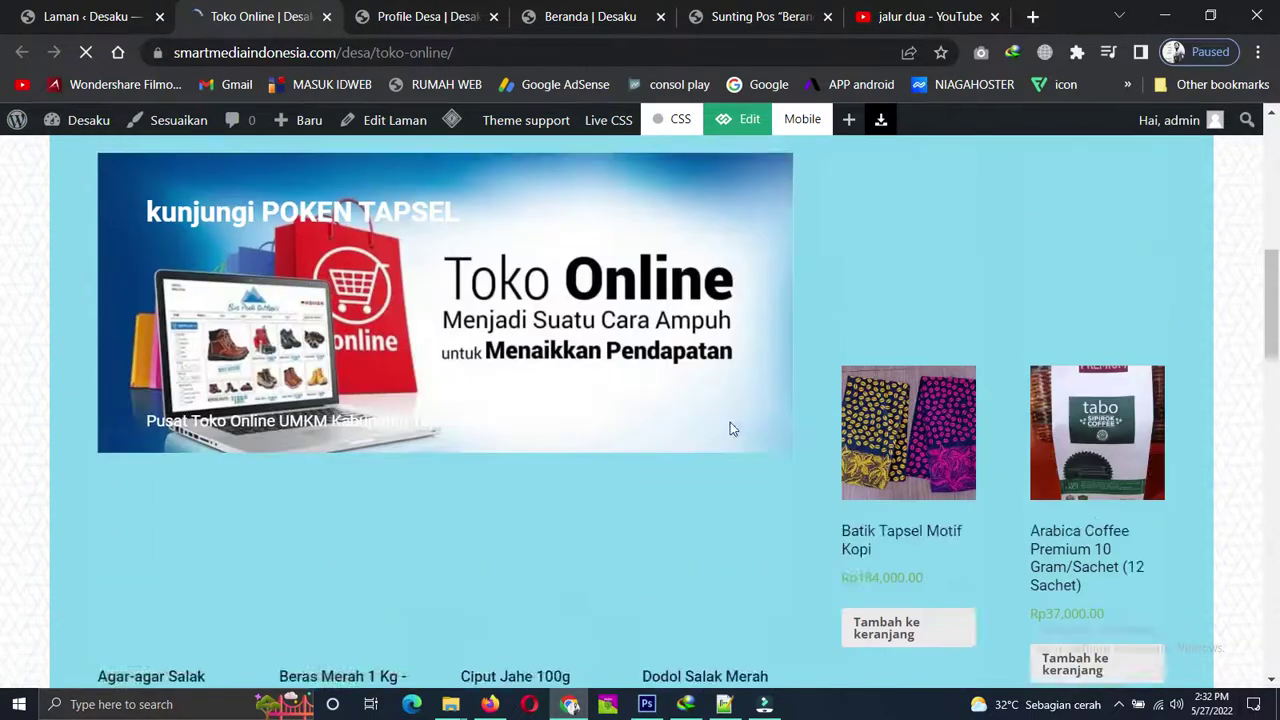
pyautogui.scroll(2, 728, 422)
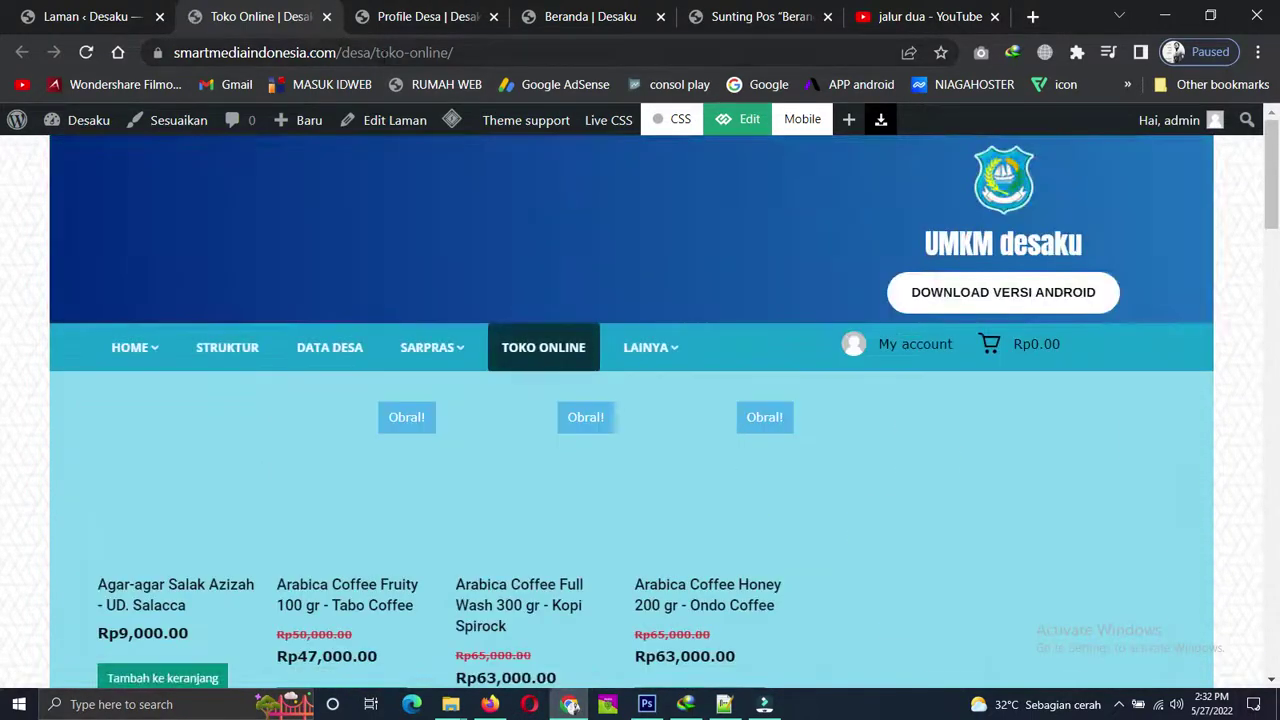
pyautogui.click(383, 60)
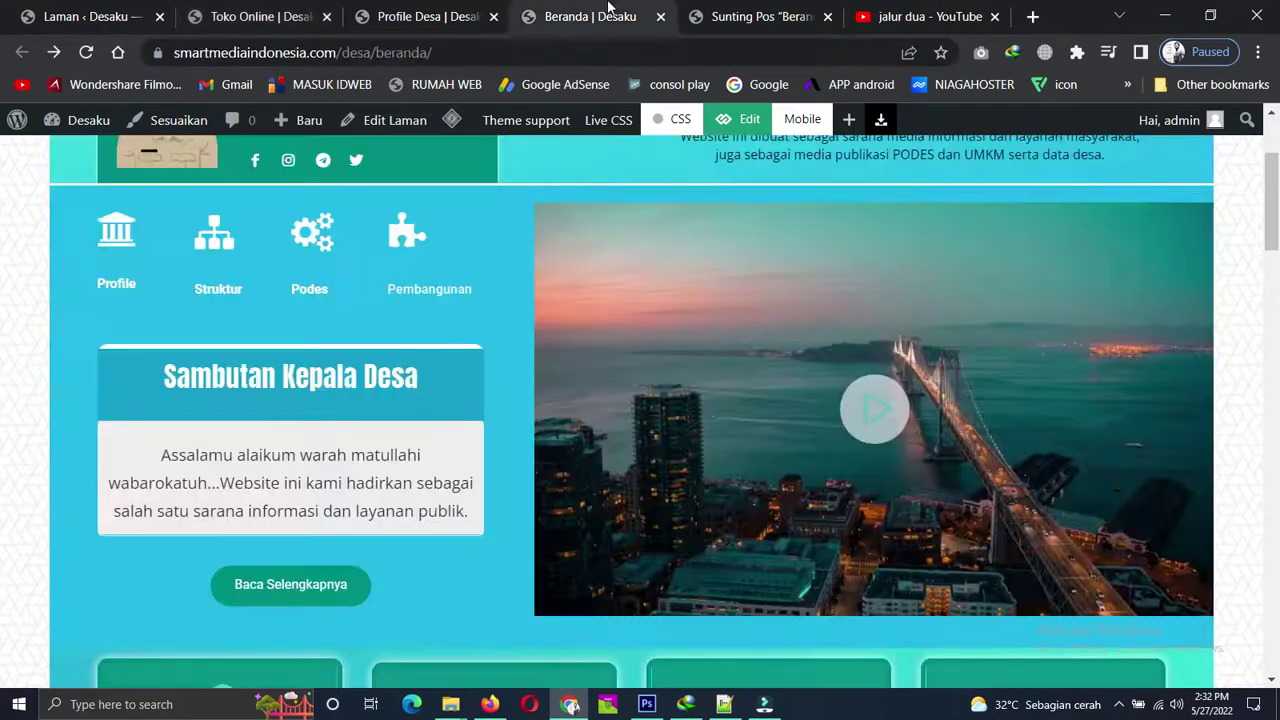
# Paste the Toko Online URL as the kiosk banner's Image link, tick 'Open in new window', and save.
pyautogui.click(592, 15)
pyautogui.click(716, 10)
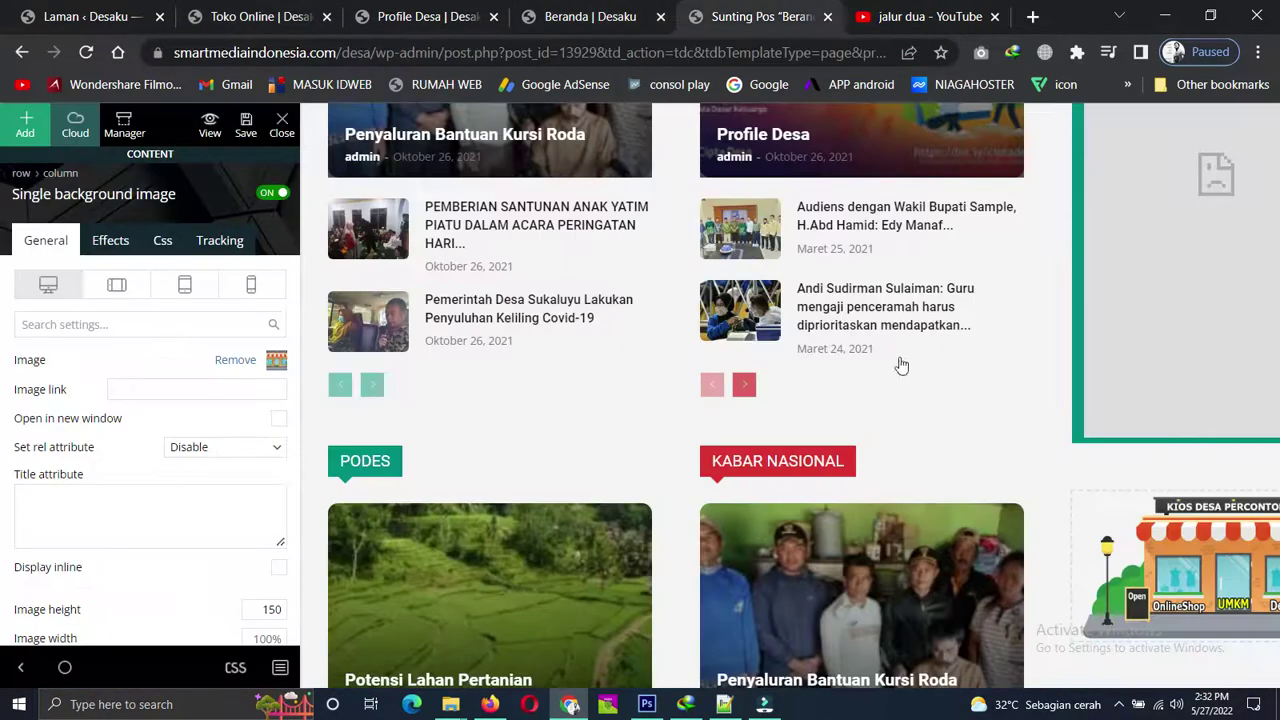
pyautogui.click(145, 390)
pyautogui.hotkey('ctrl', 'v')
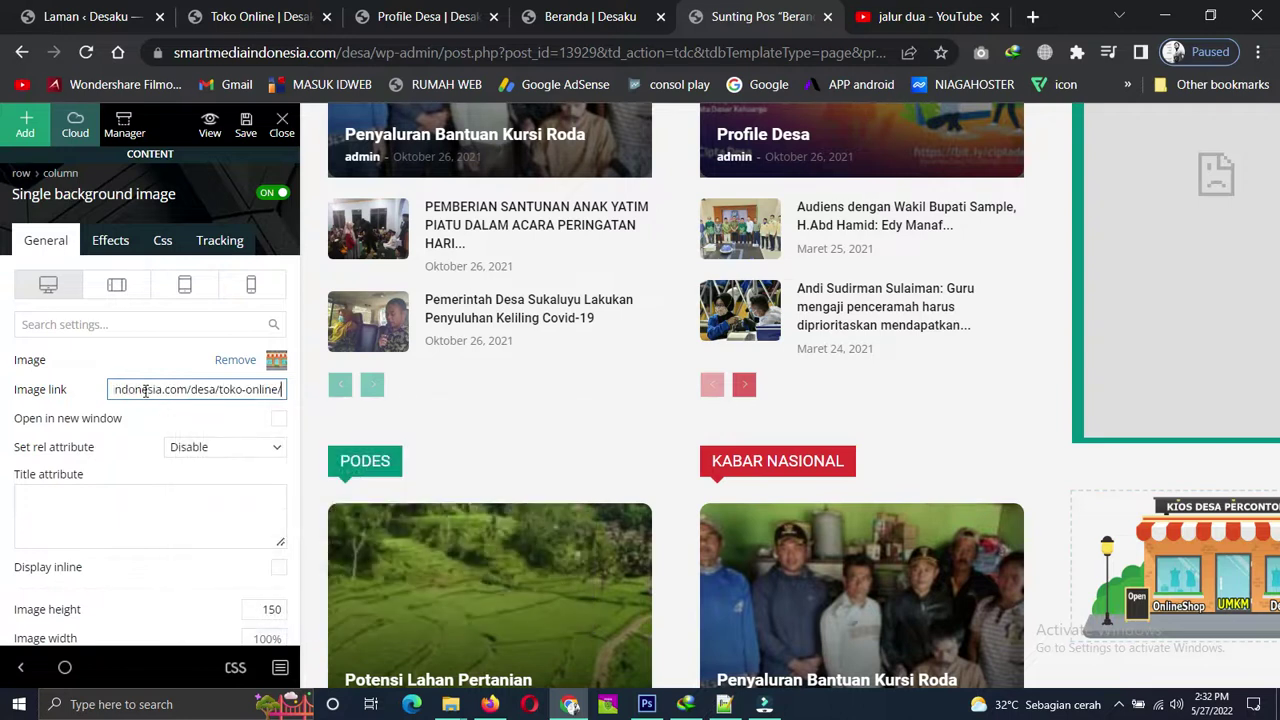
pyautogui.click(280, 420)
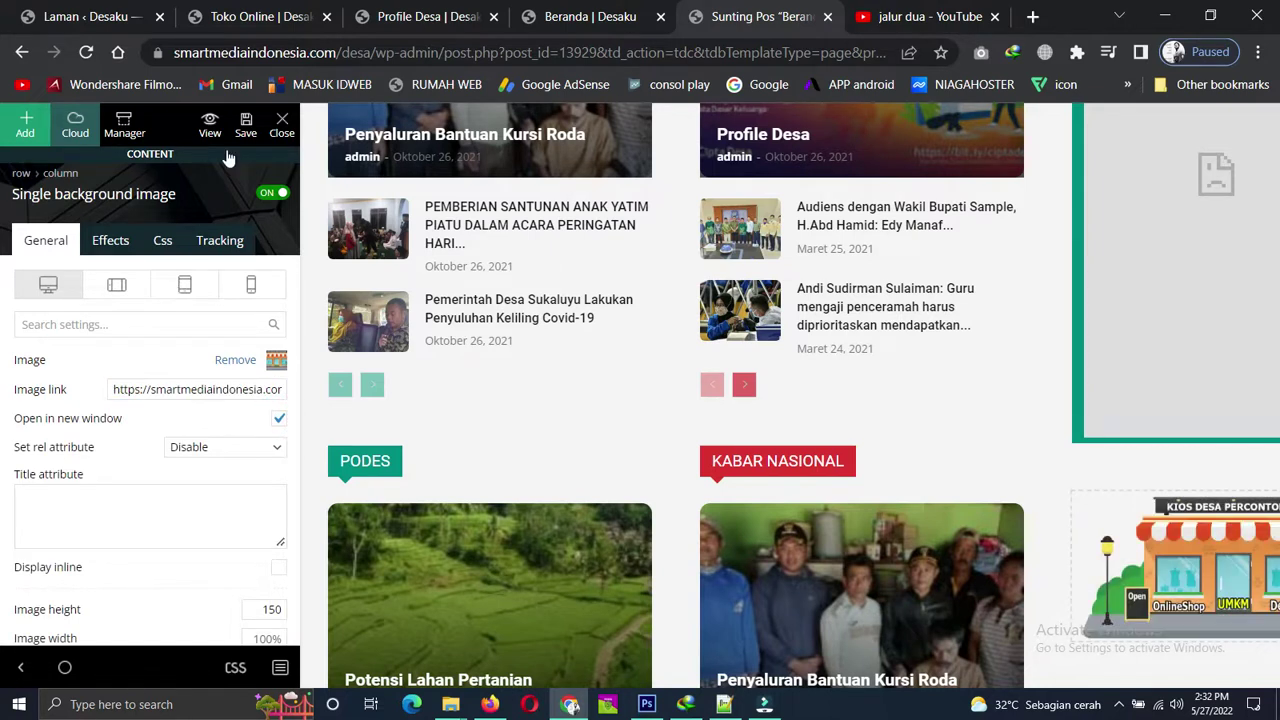
pyautogui.click(245, 125)
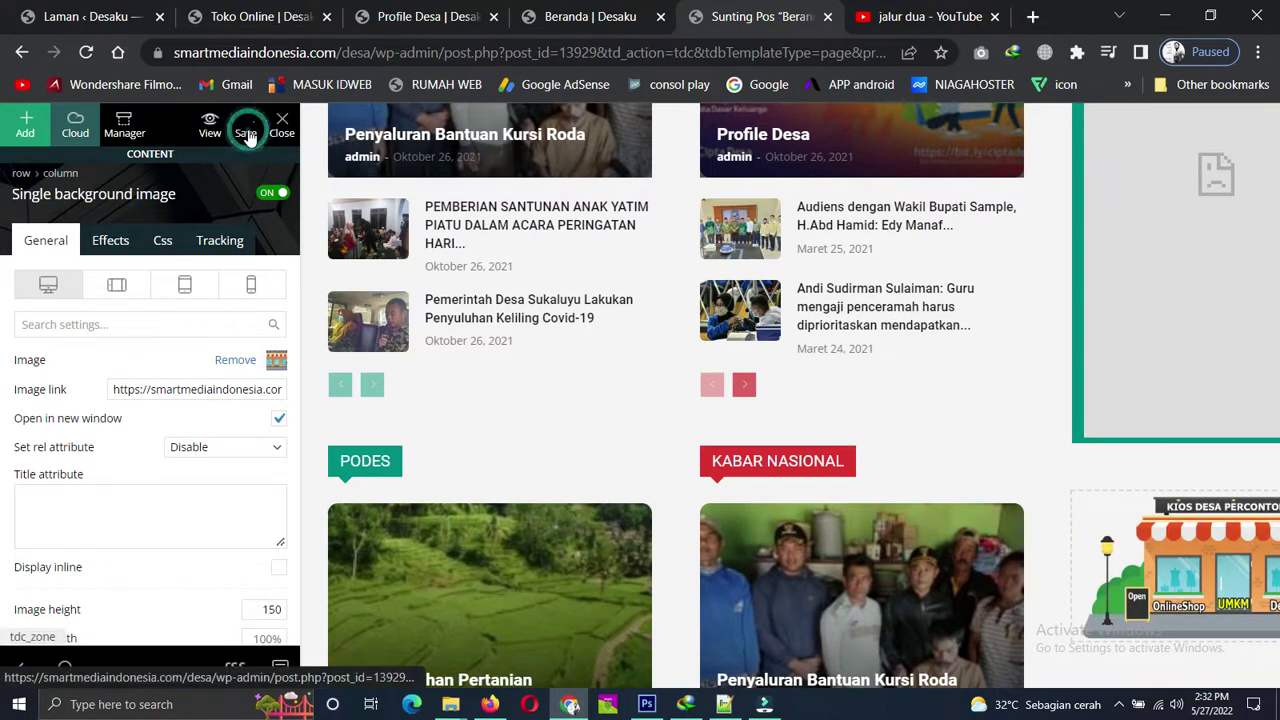
pyautogui.click(565, 12)
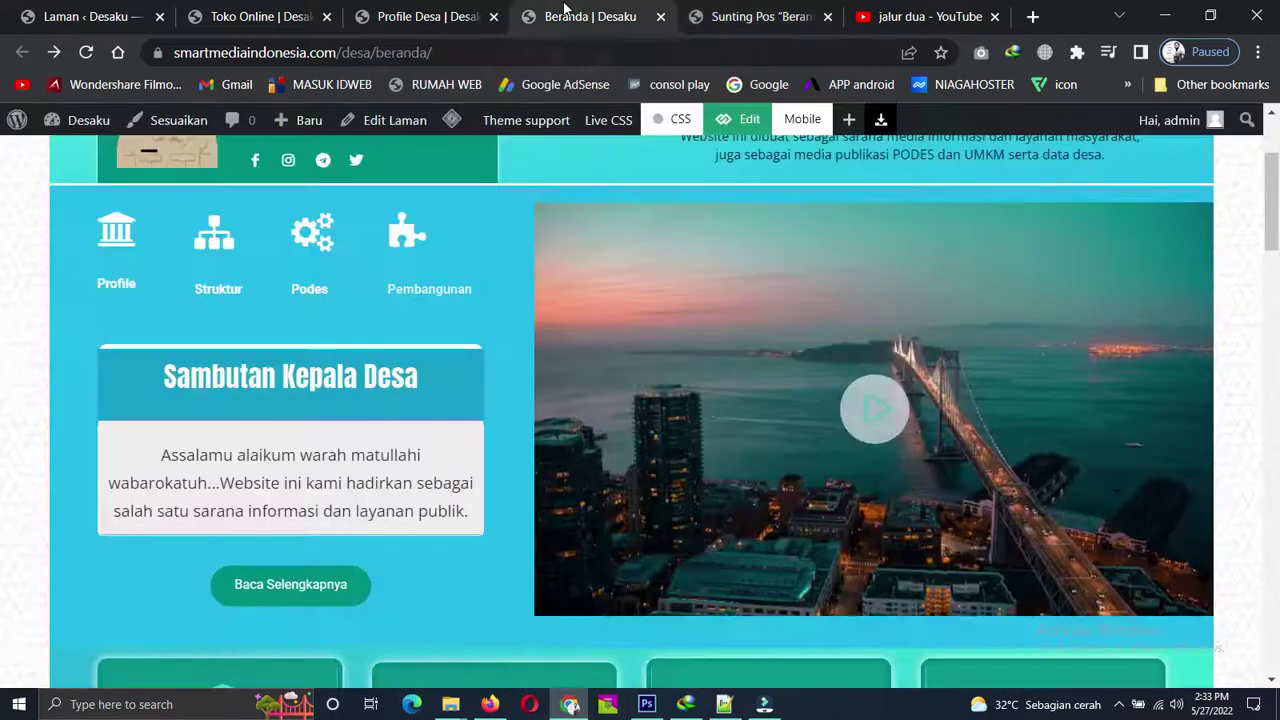
# Reload the live homepage and click the Kios Desa banner to test the Toko Online link.
pyautogui.click(87, 51)
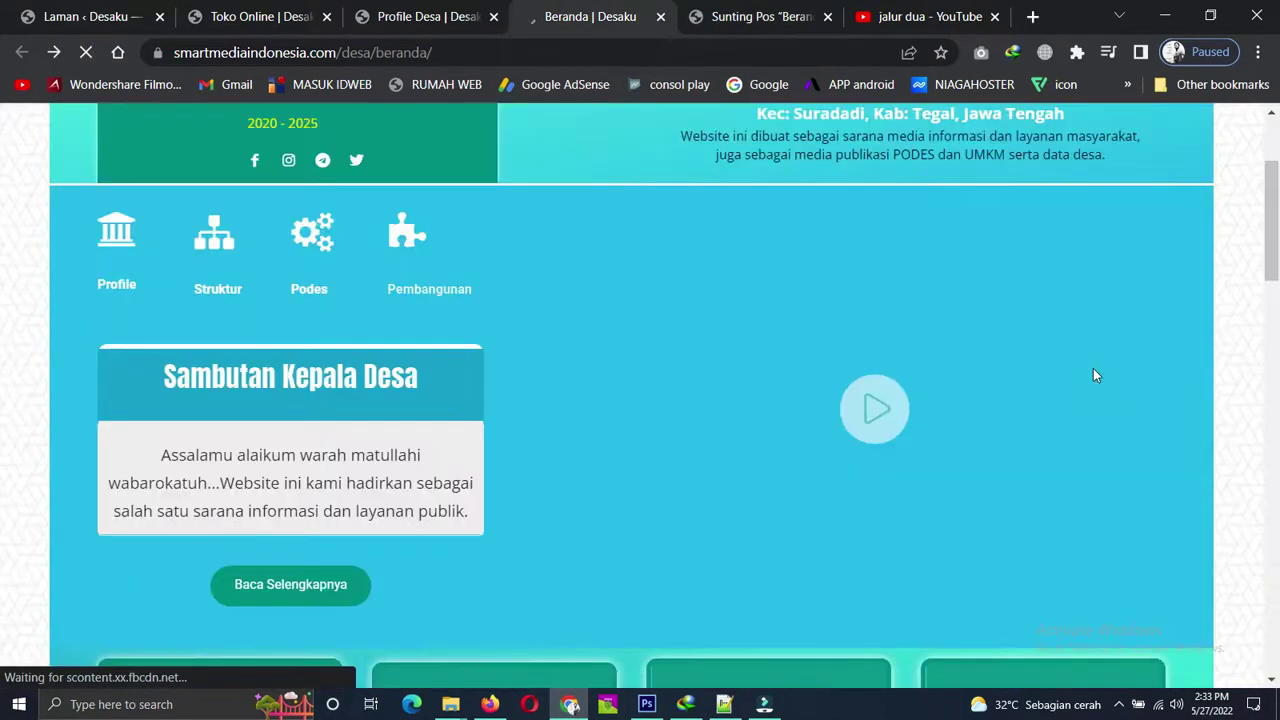
pyautogui.scroll(-15, 1093, 369)
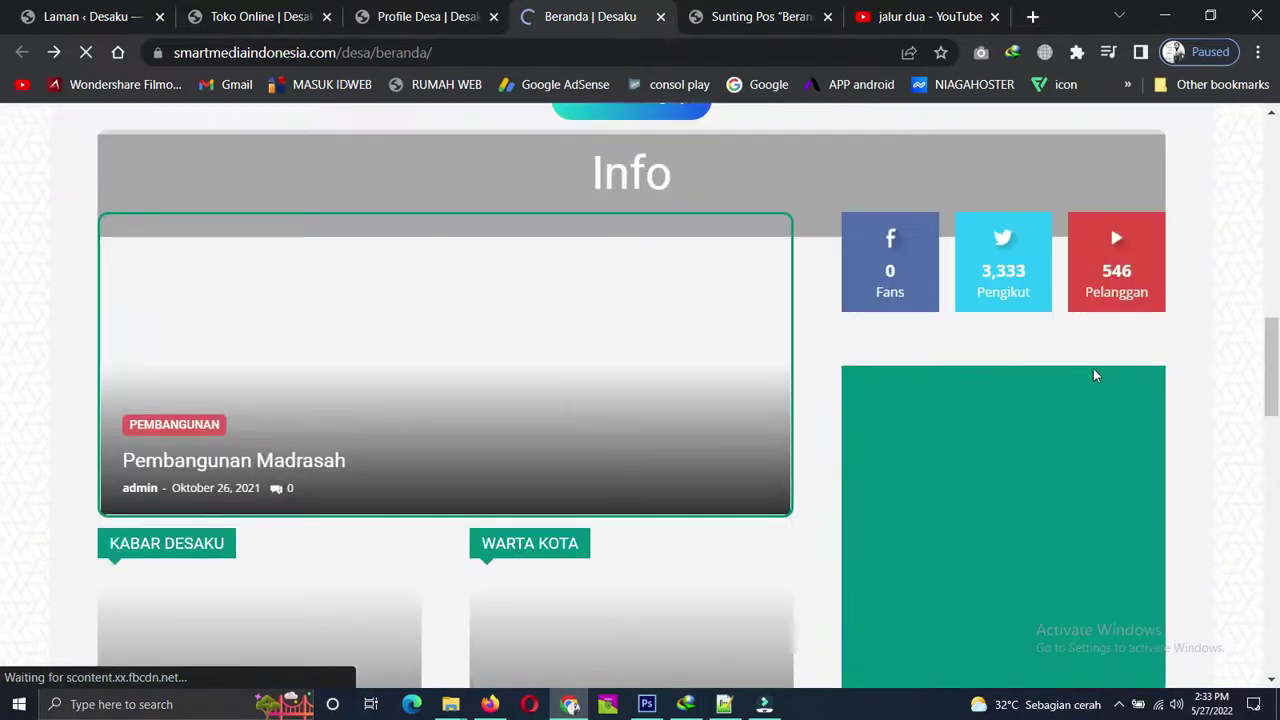
pyautogui.scroll(-5, 1093, 370)
pyautogui.scroll(6, 1093, 370)
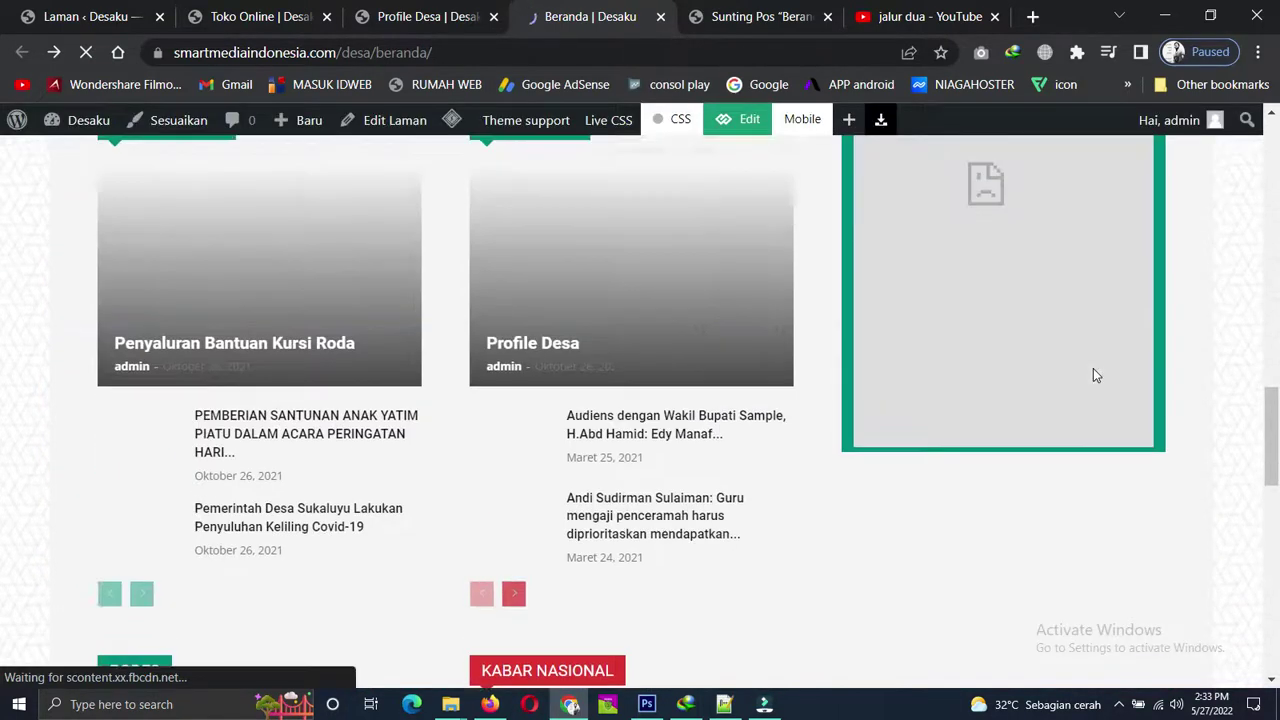
pyautogui.scroll(-8, 1192, 350)
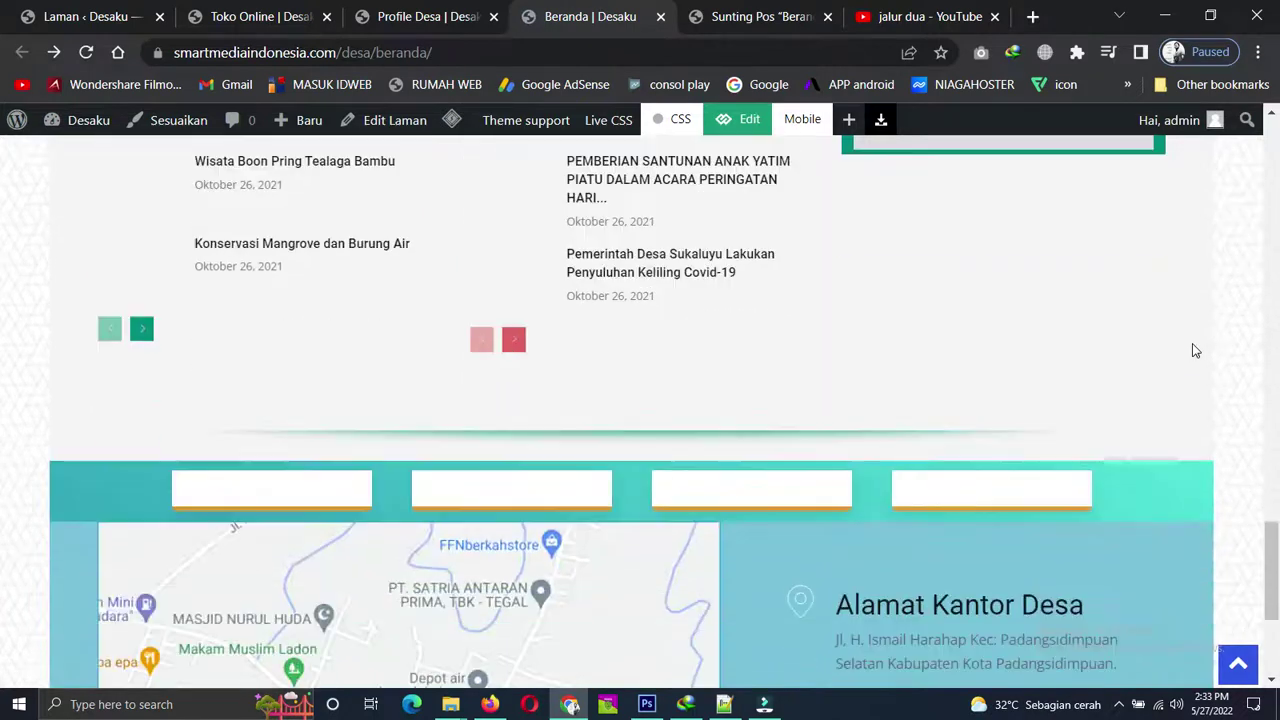
pyautogui.scroll(1, 1192, 350)
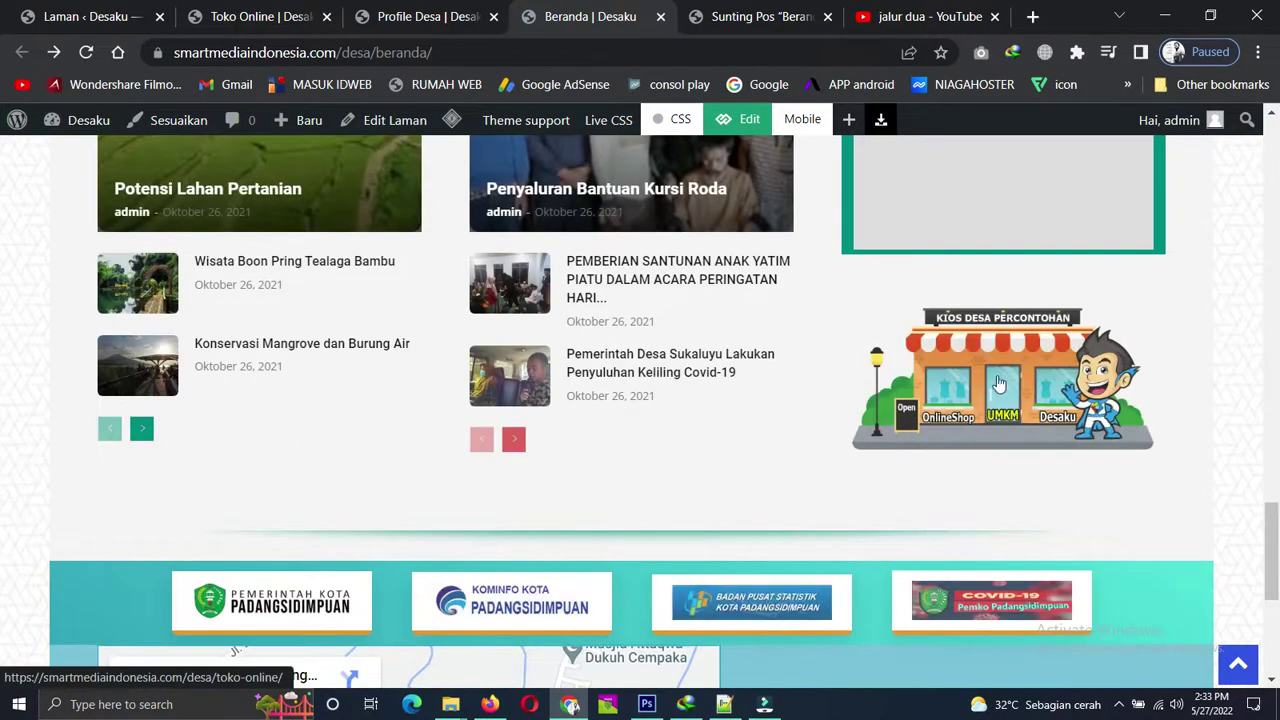
pyautogui.click(1006, 373)
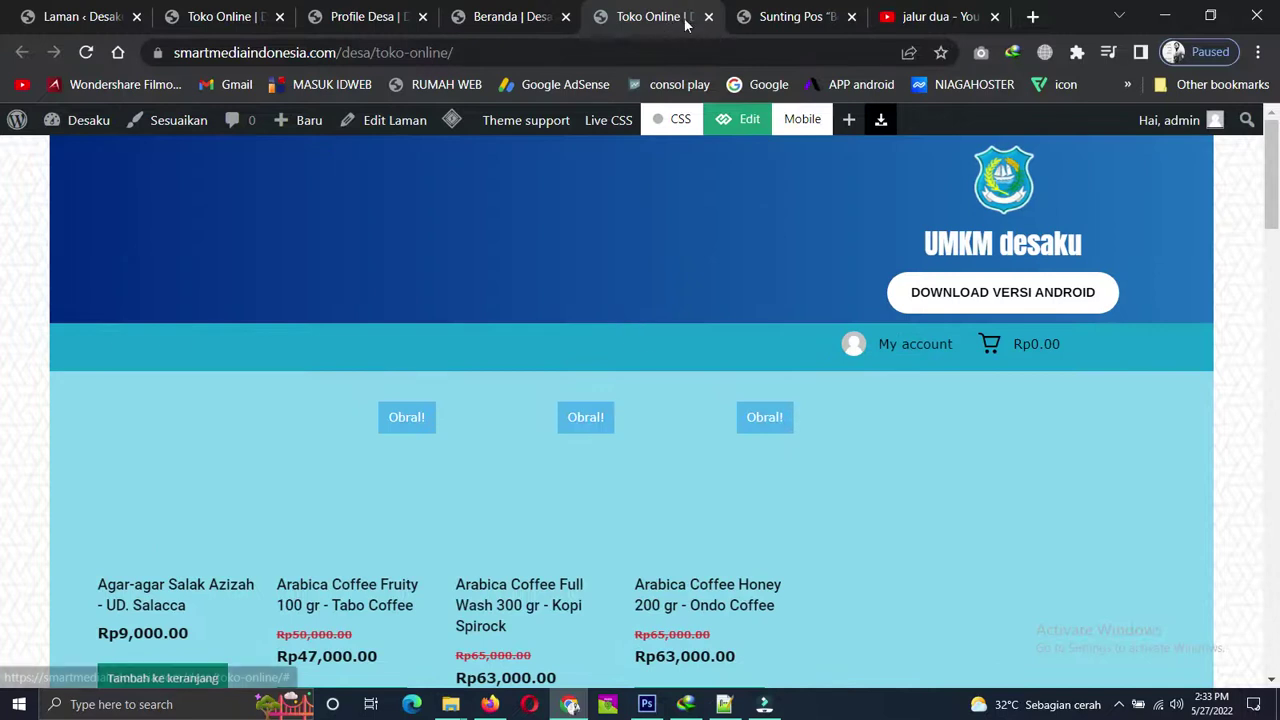
# Return to the live Beranda homepage tab and scroll through it.
pyautogui.click(491, 14)
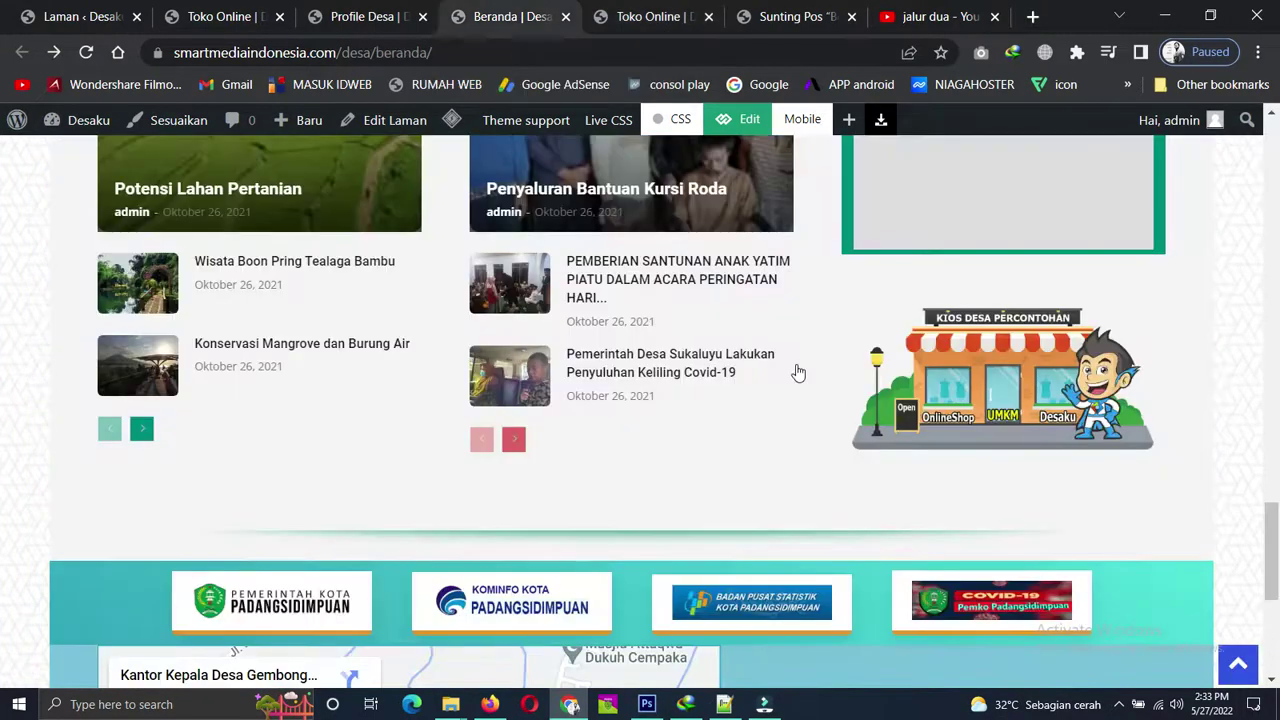
pyautogui.scroll(4, 722, 310)
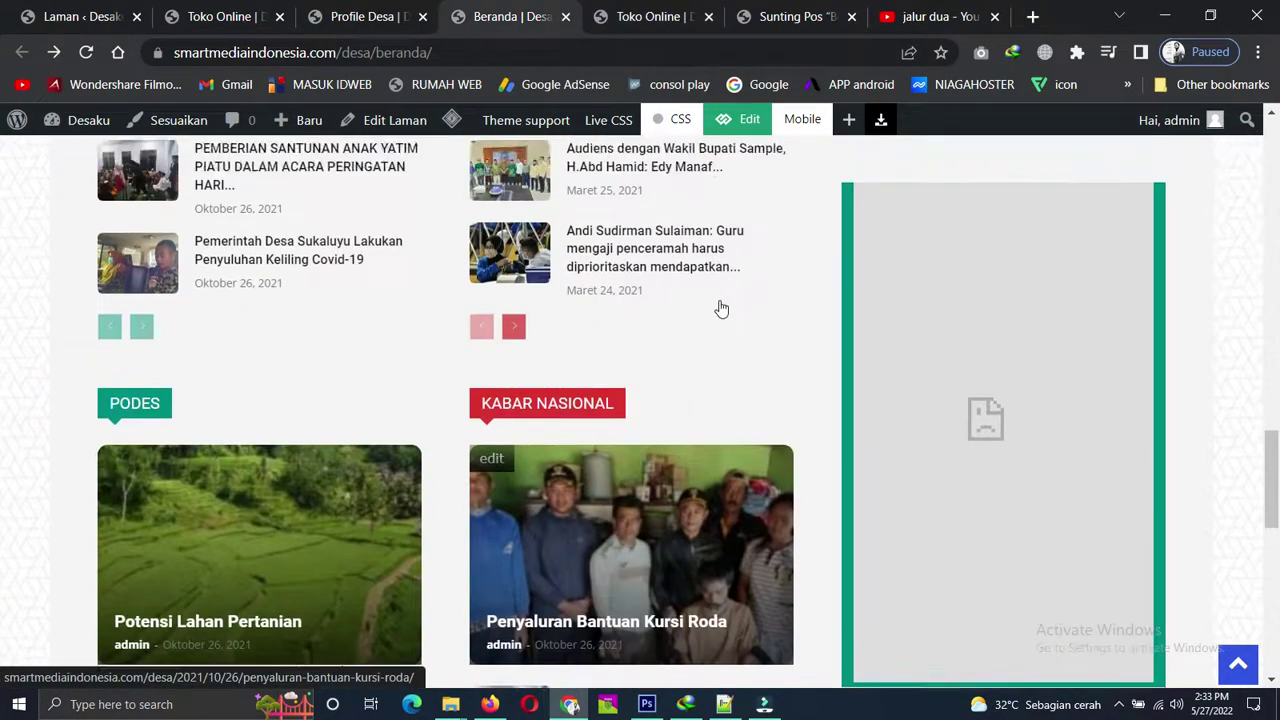
pyautogui.scroll(12, 722, 310)
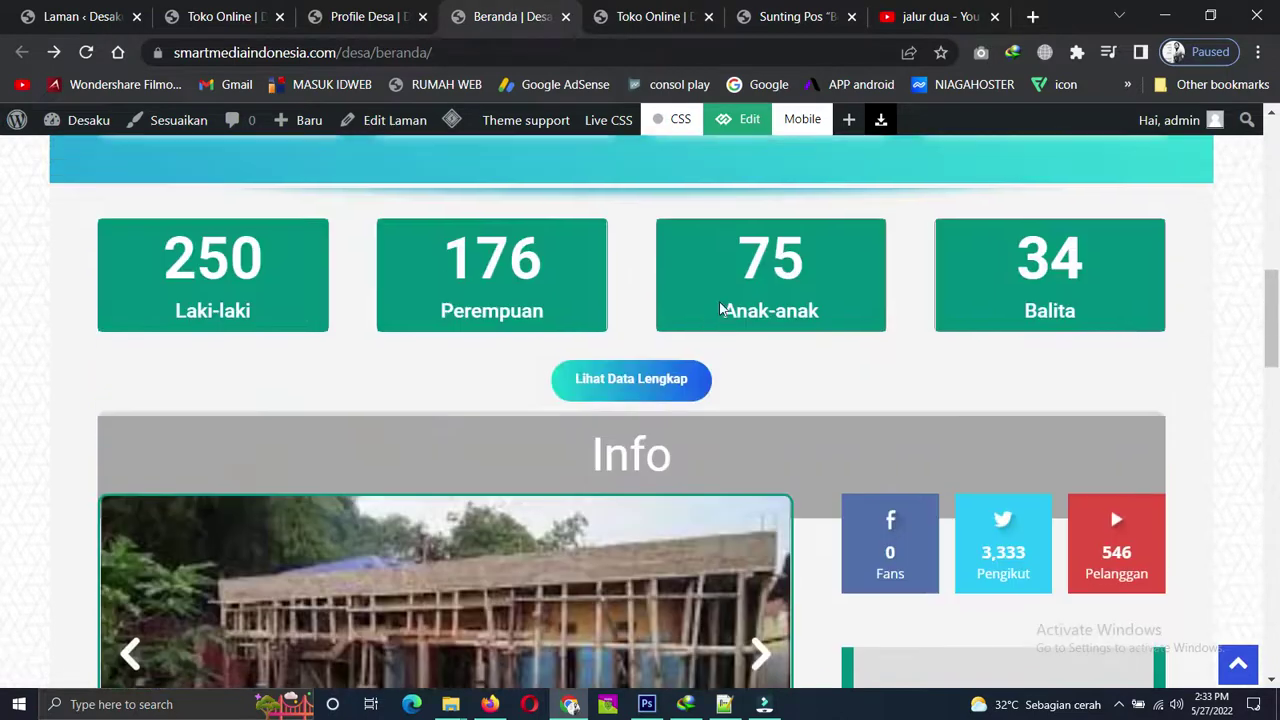
pyautogui.scroll(-8, 720, 308)
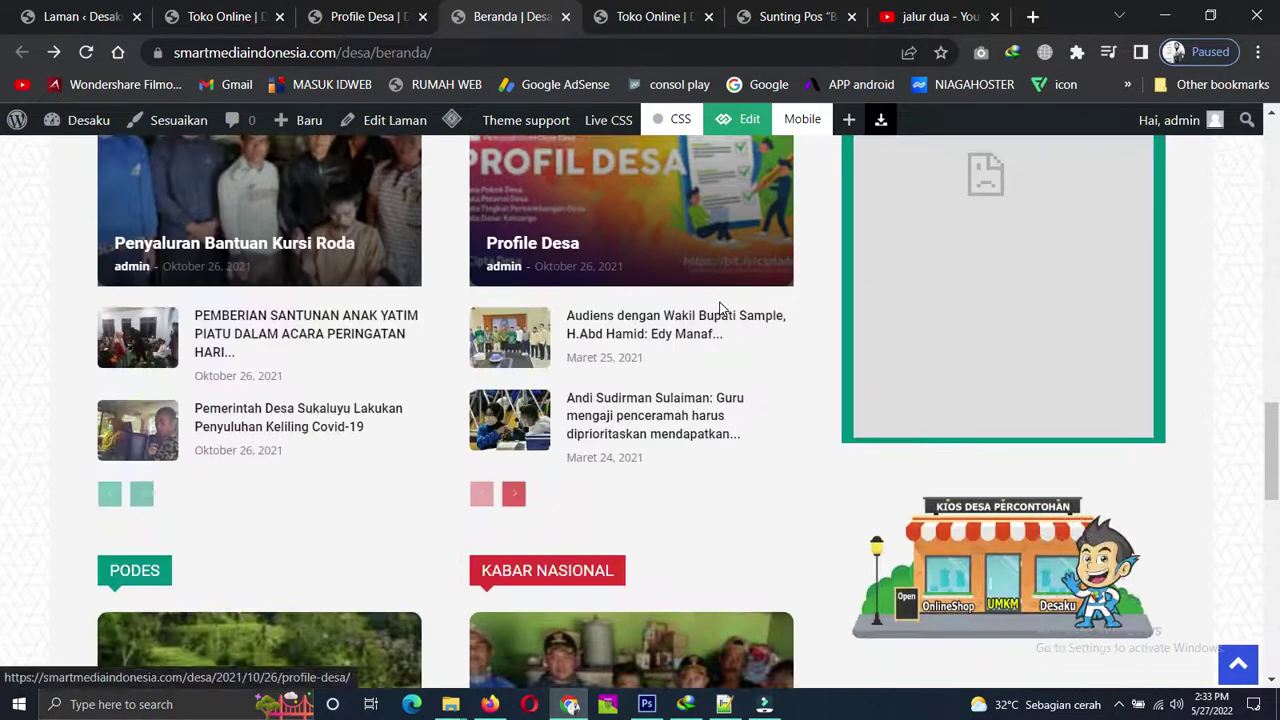
pyautogui.scroll(-5, 720, 308)
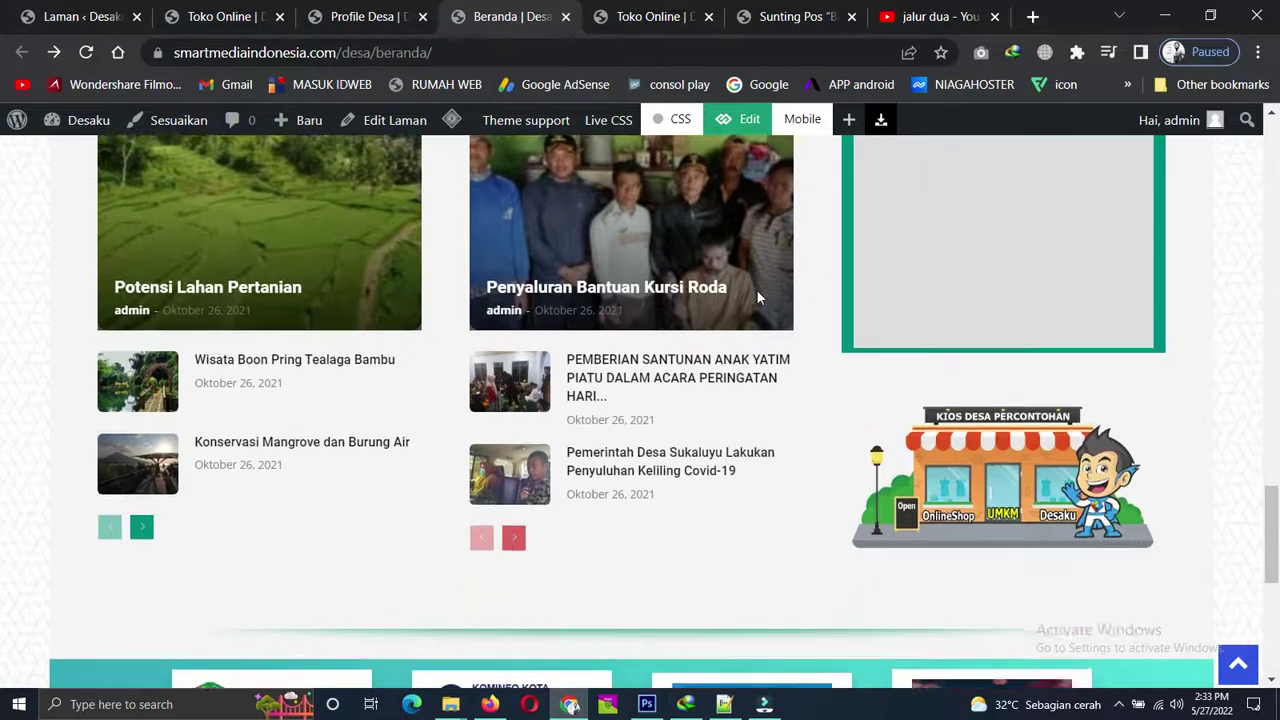
pyautogui.scroll(-3, 757, 297)
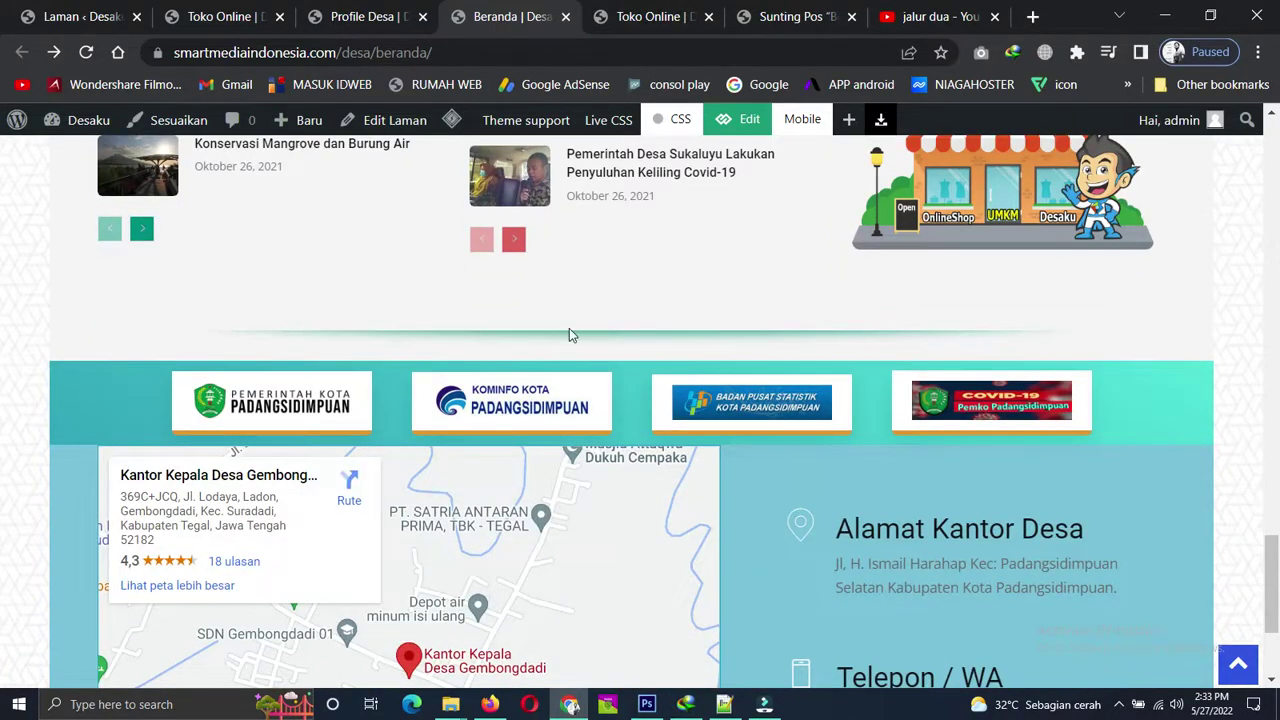
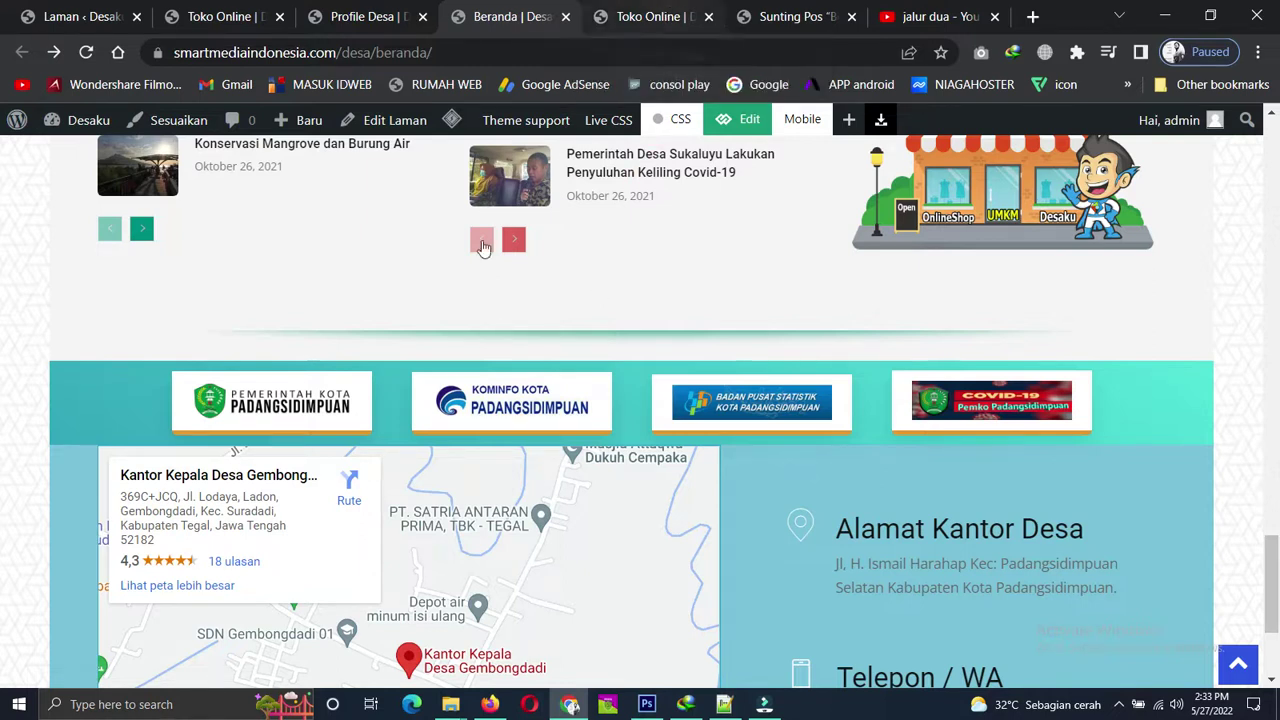
# In the editor, drag an Inner Row onto the homepage just above the Podes section and select its column.
pyautogui.click(768, 16)
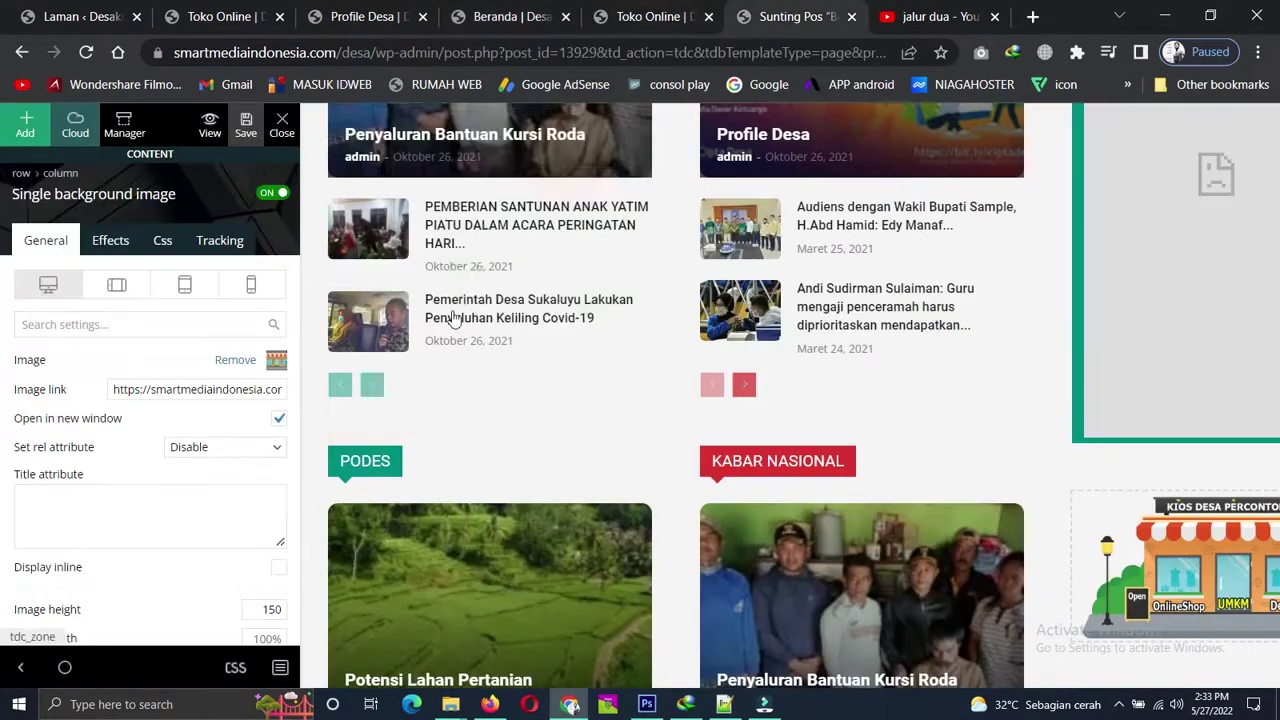
pyautogui.scroll(-2, 553, 390)
pyautogui.scroll(-6, 556, 375)
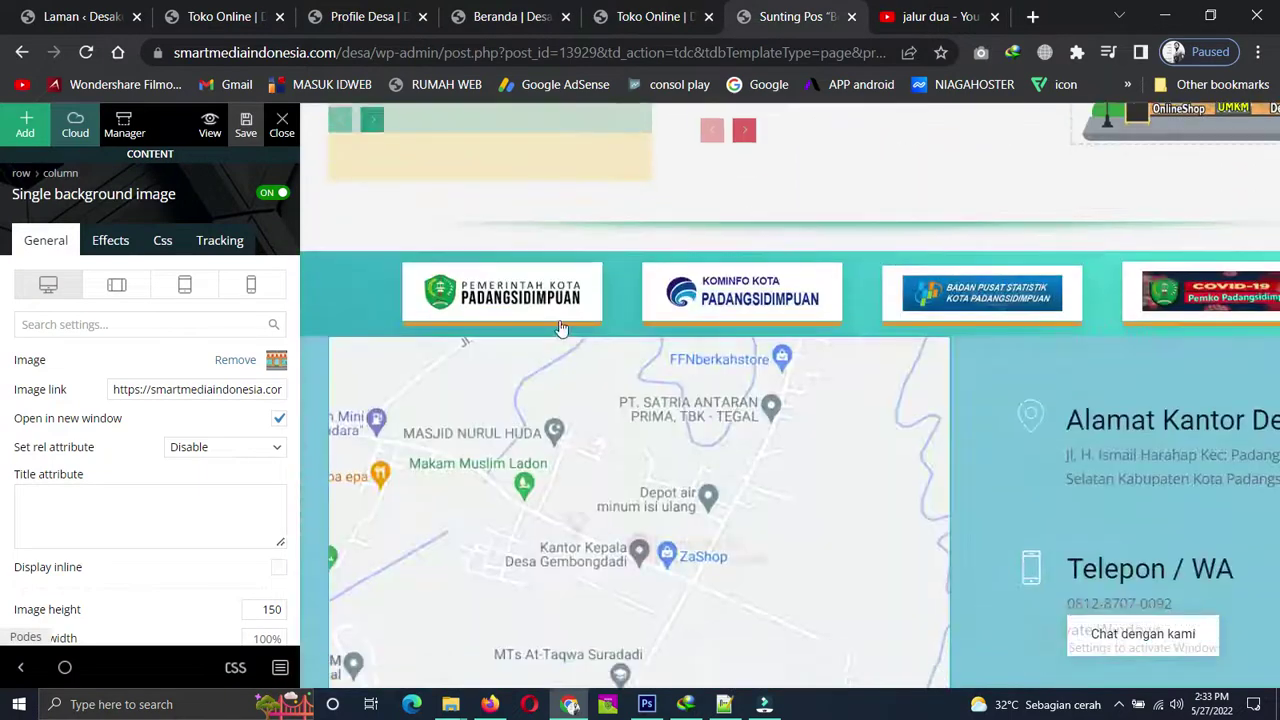
pyautogui.scroll(3, 571, 268)
pyautogui.scroll(7, 571, 268)
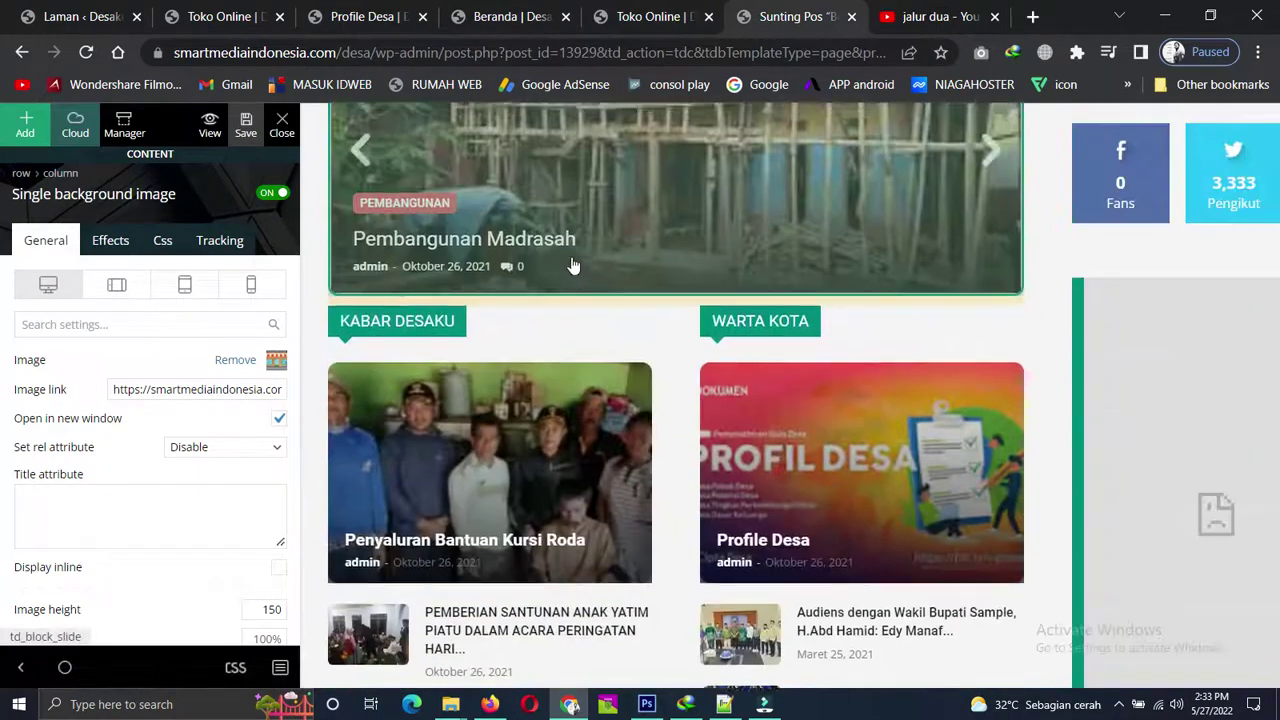
pyautogui.scroll(1, 573, 265)
pyautogui.scroll(-8, 573, 265)
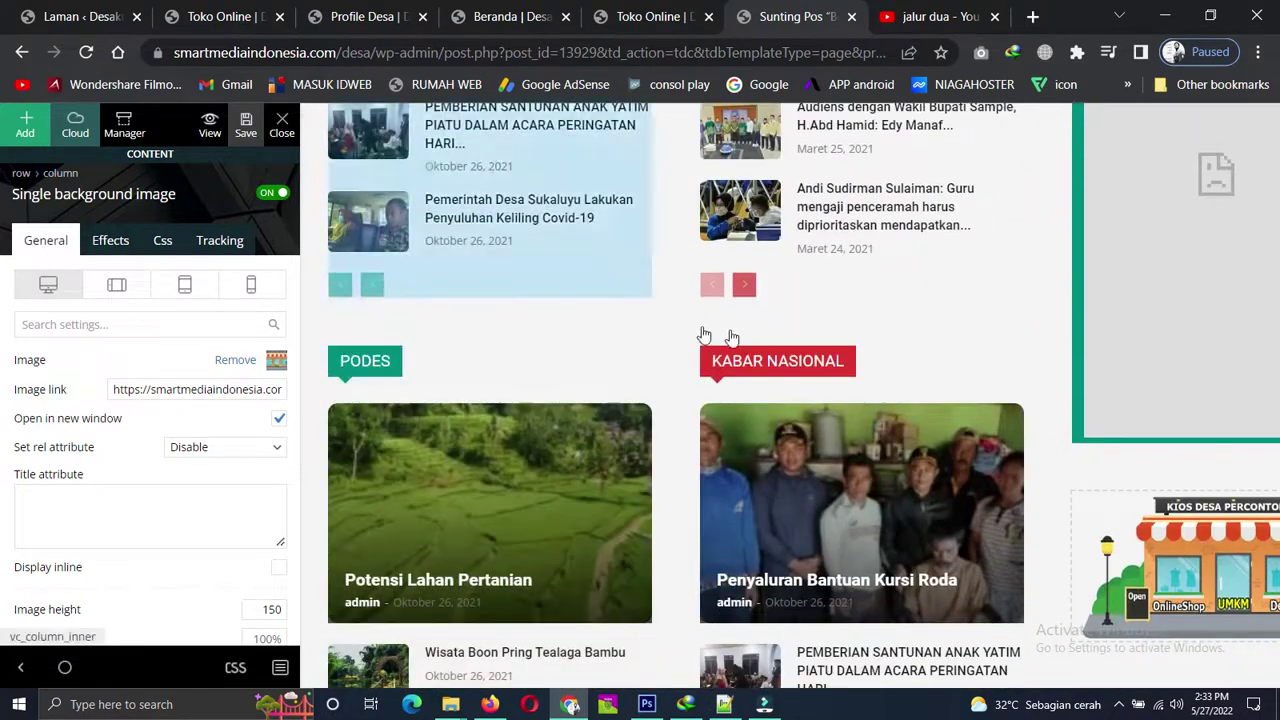
pyautogui.click(27, 140)
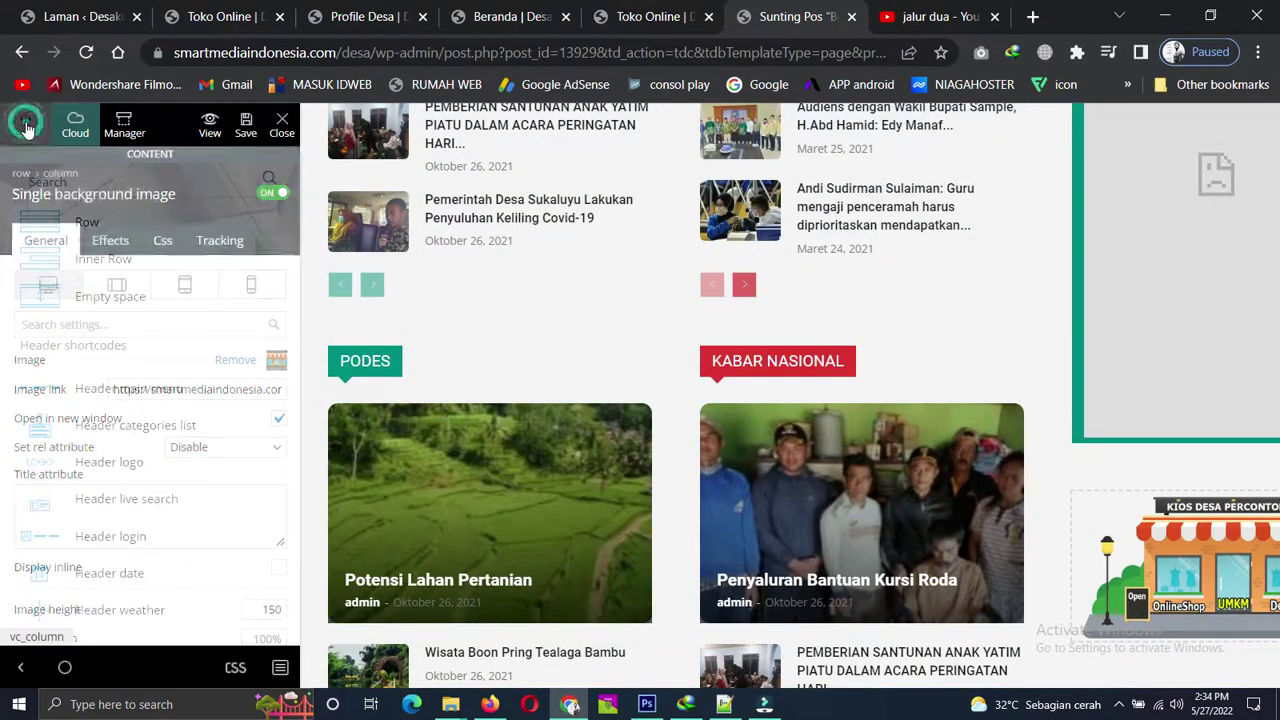
pyautogui.moveTo(63, 263); pyautogui.dragTo(544, 307)
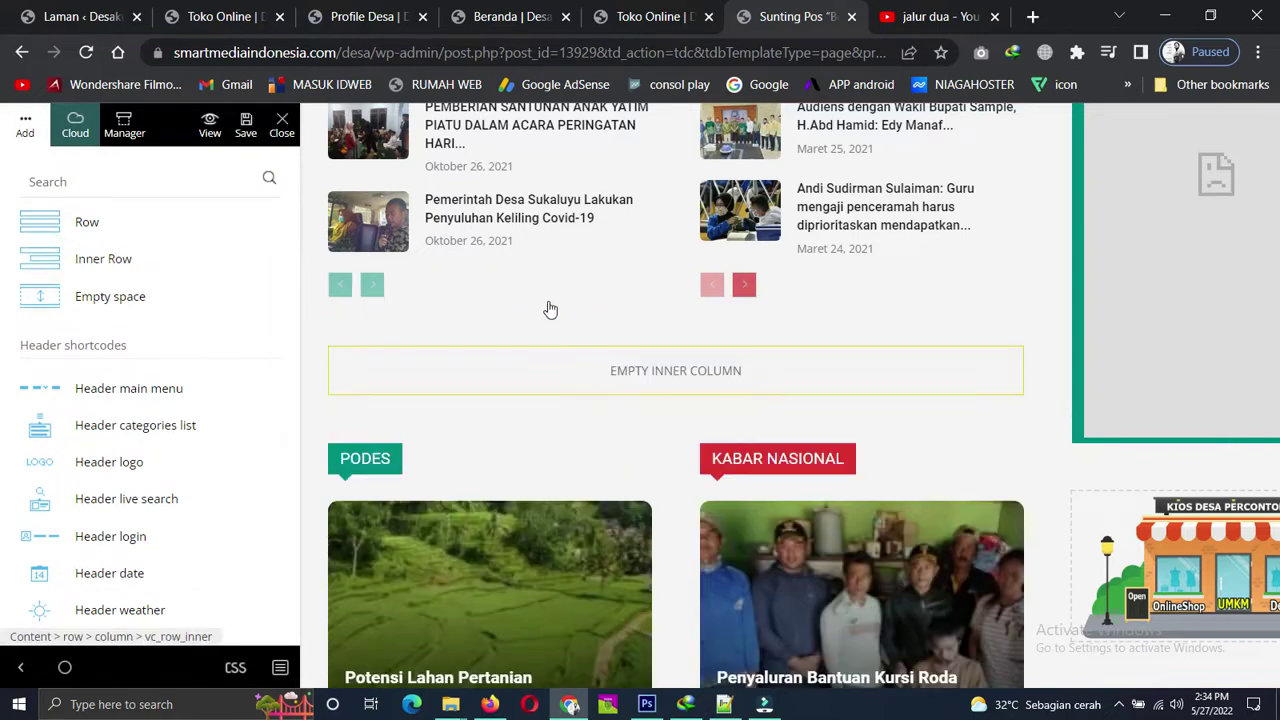
pyautogui.click(424, 371)
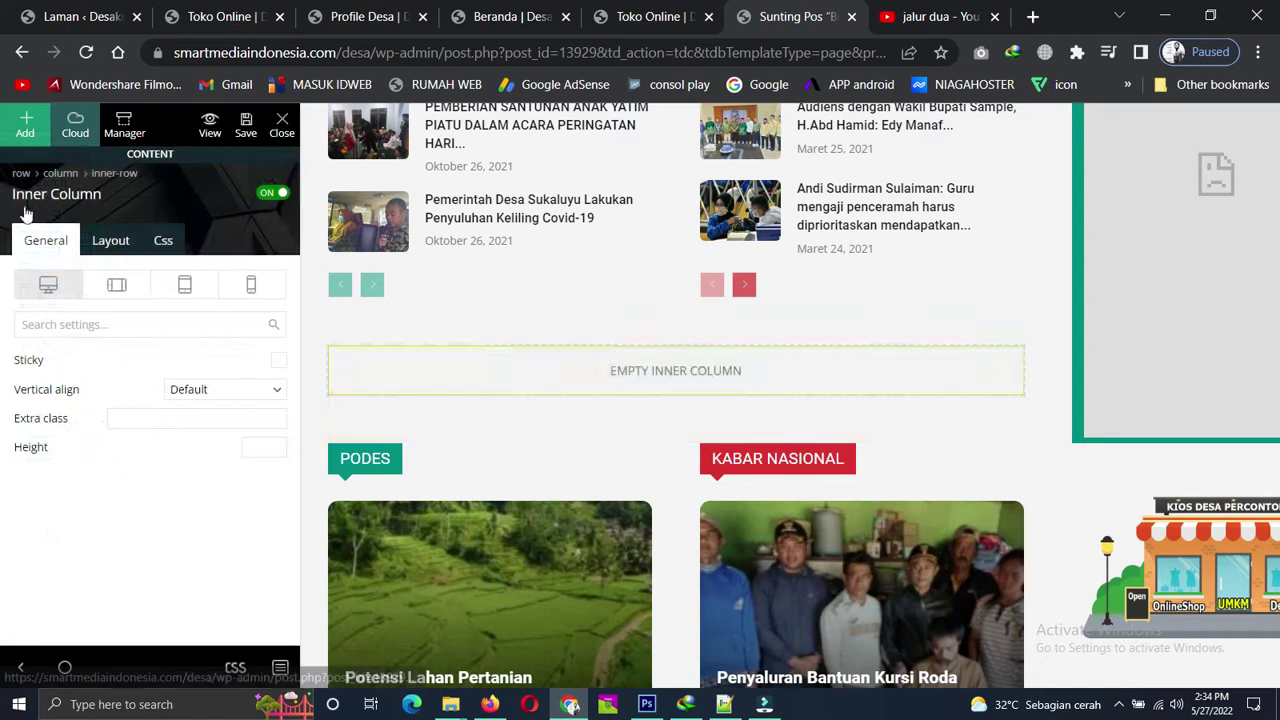
# Browse the Add elements list for a block to put in the new column.
pyautogui.click(22, 124)
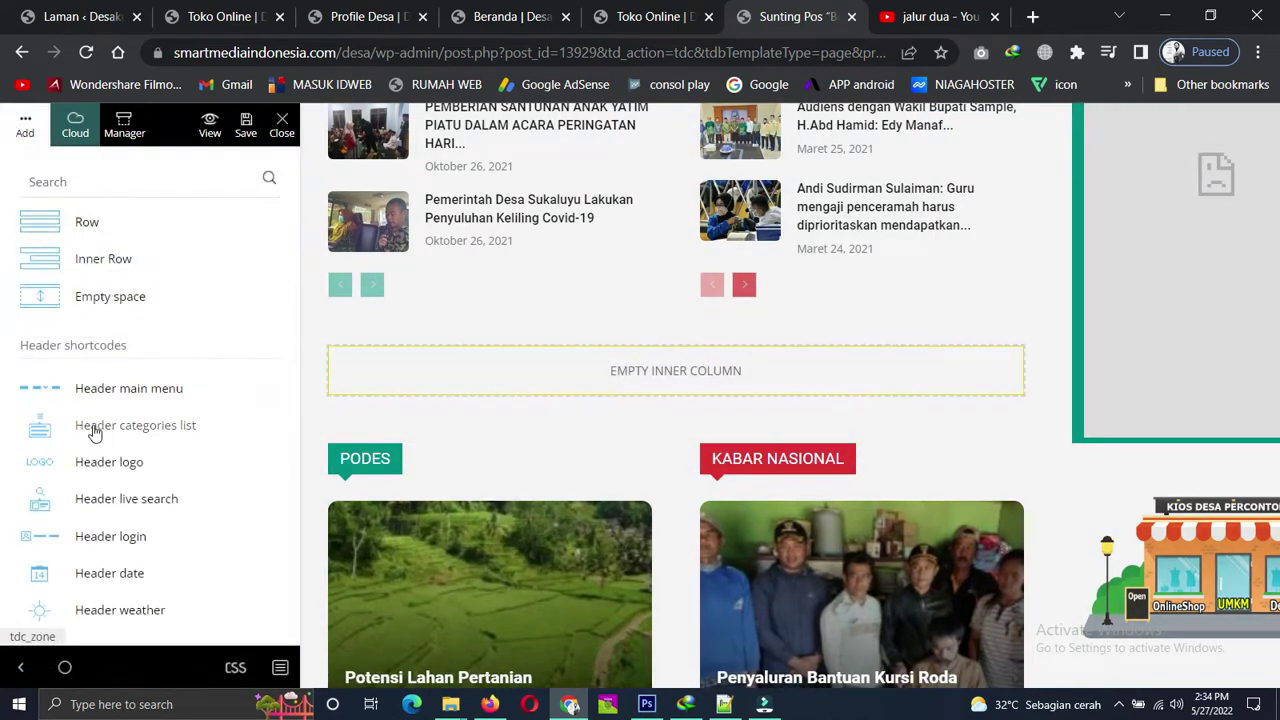
pyautogui.scroll(-7, 94, 430)
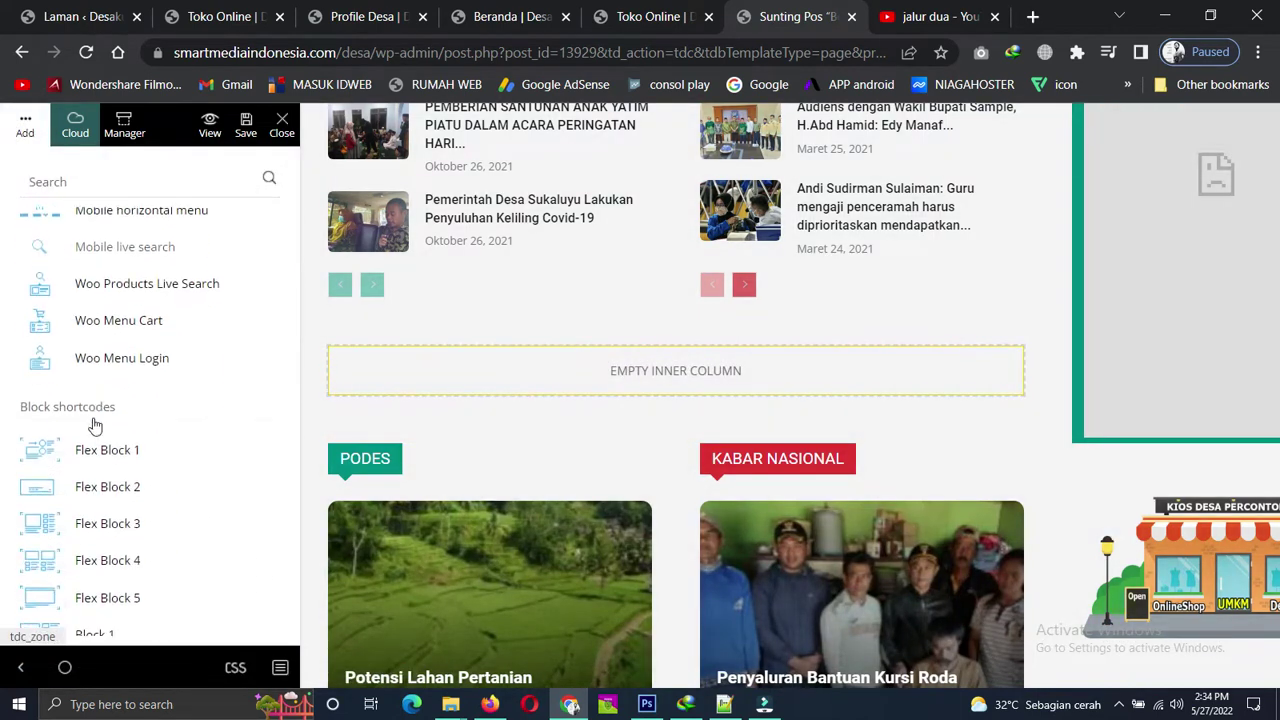
pyautogui.scroll(-15, 94, 426)
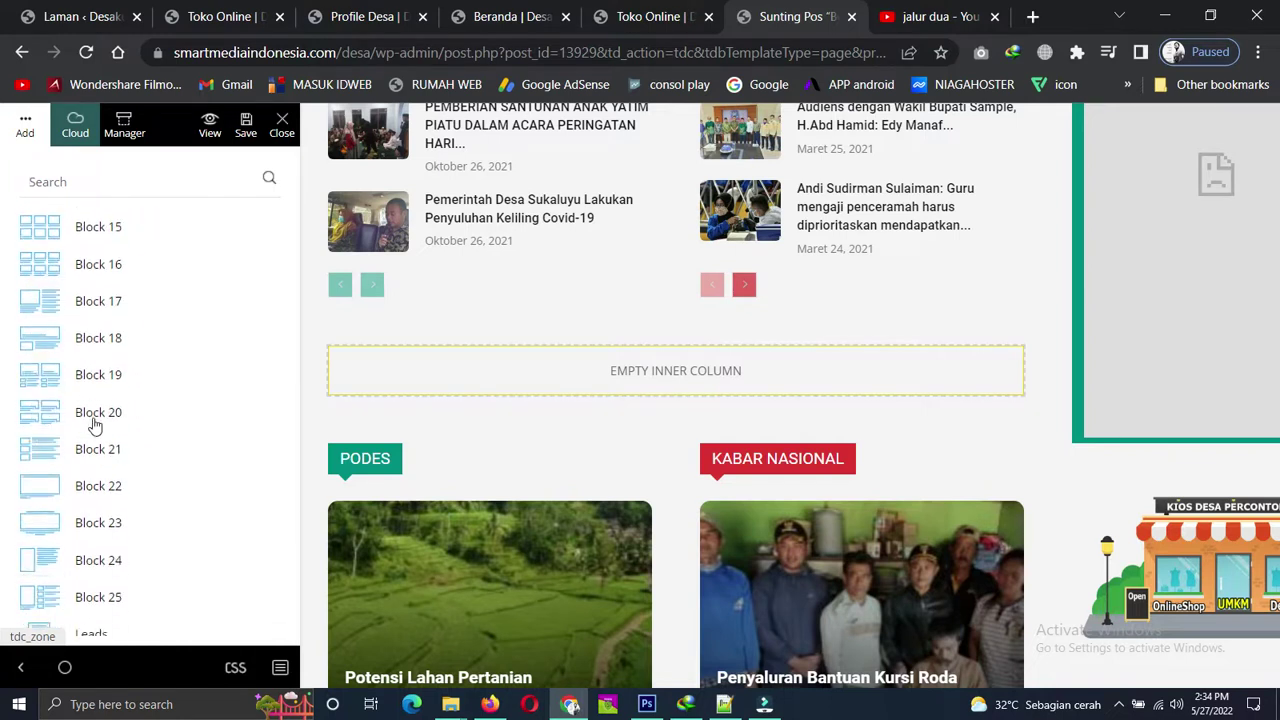
pyautogui.scroll(-10, 94, 426)
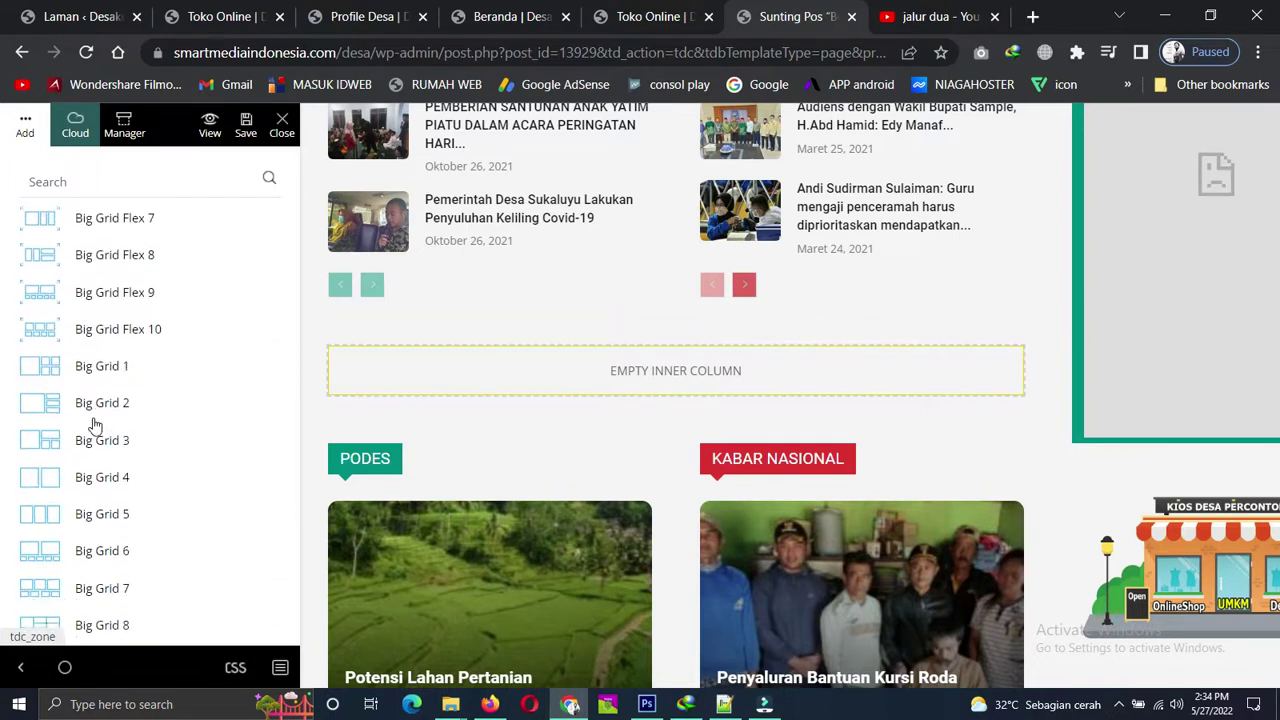
pyautogui.scroll(-12, 94, 426)
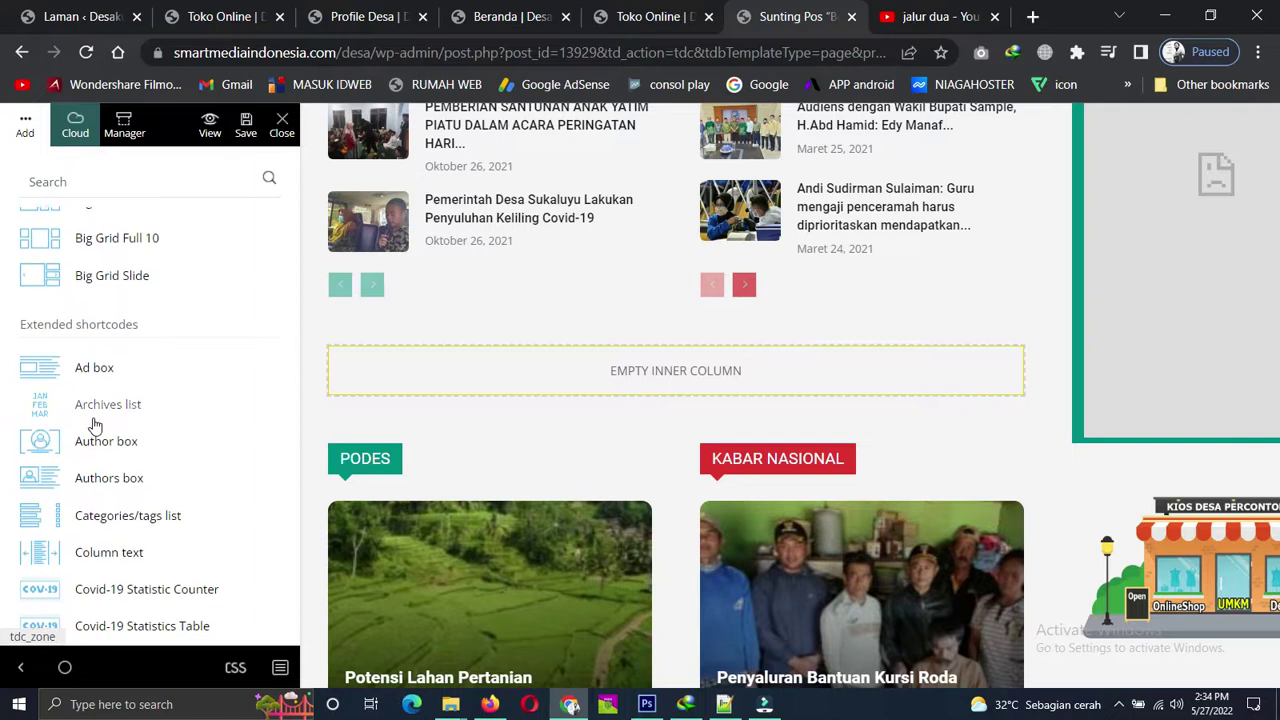
pyautogui.scroll(-11, 94, 426)
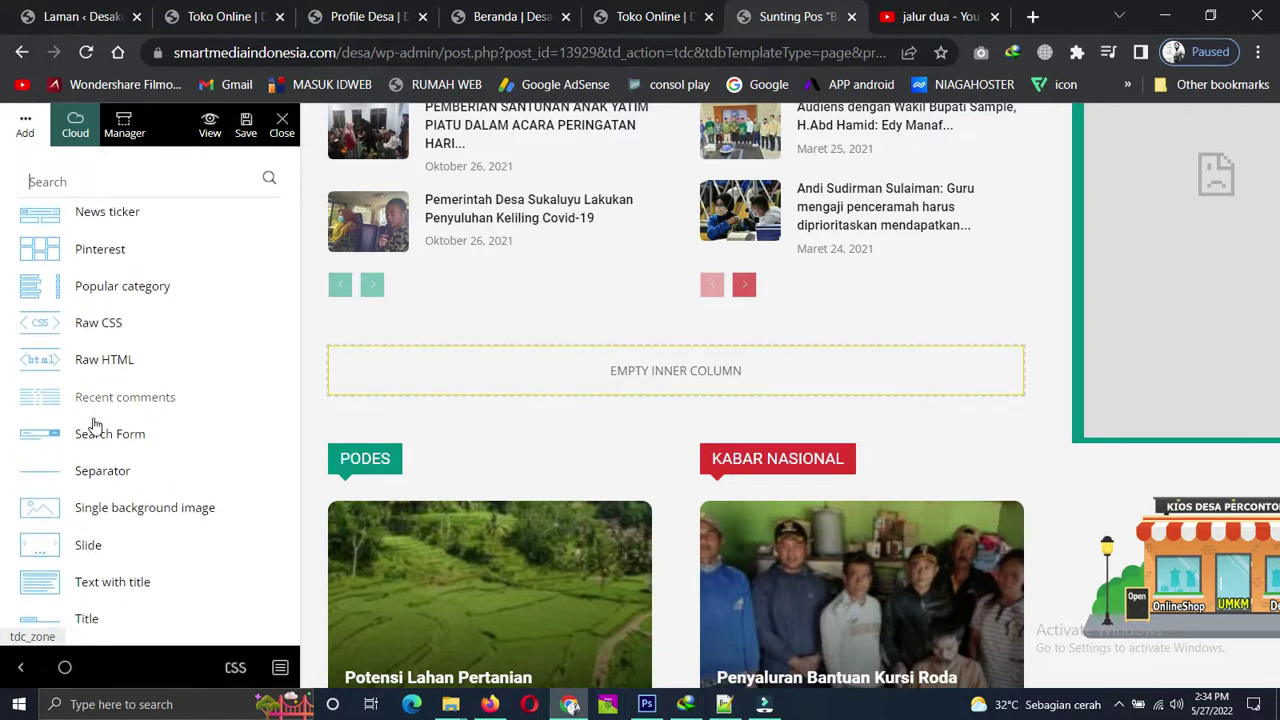
pyautogui.scroll(-10, 94, 426)
pyautogui.scroll(6, 94, 426)
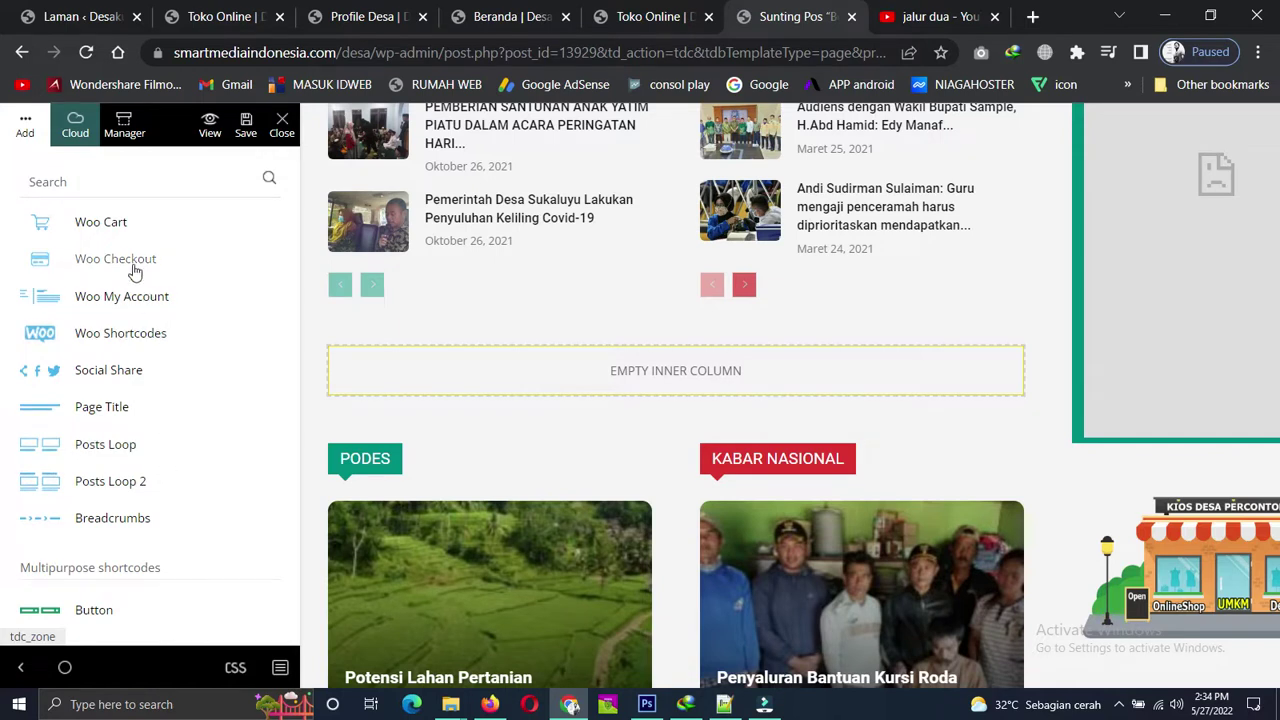
# Drop a Posts Loop into the new column, then delete it again.
pyautogui.moveTo(49, 452); pyautogui.dragTo(531, 362)
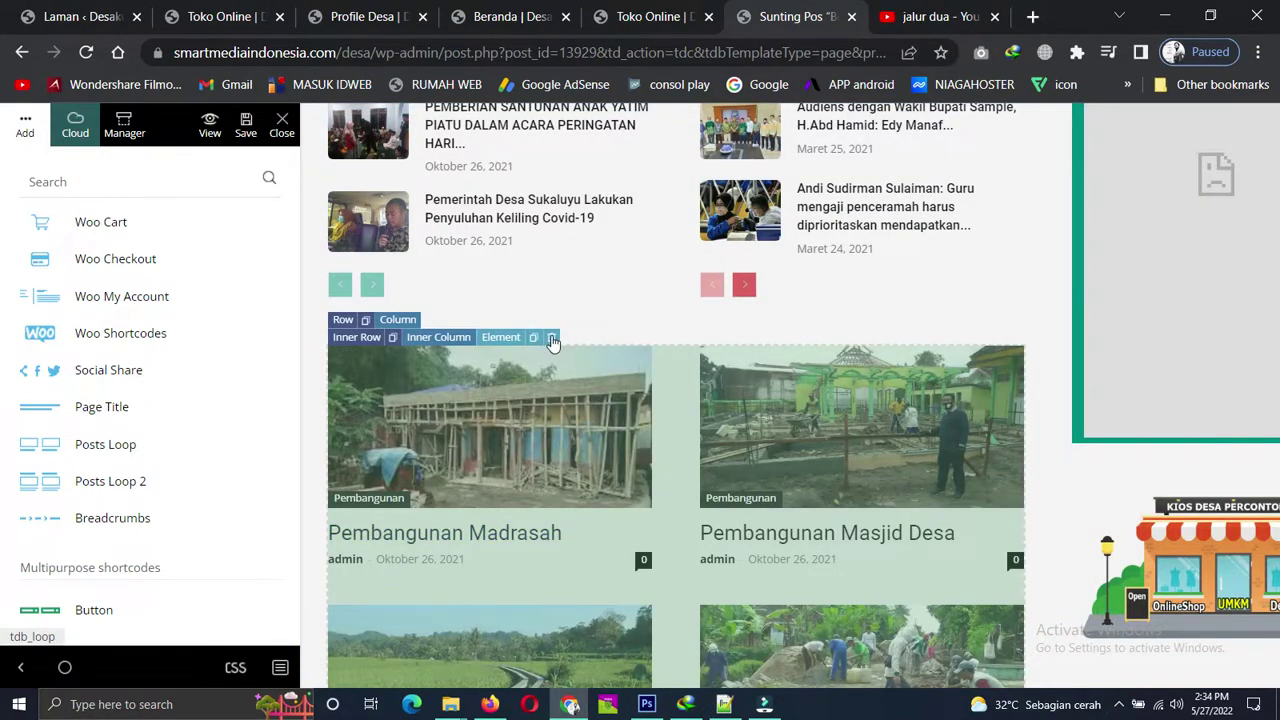
pyautogui.click(551, 337)
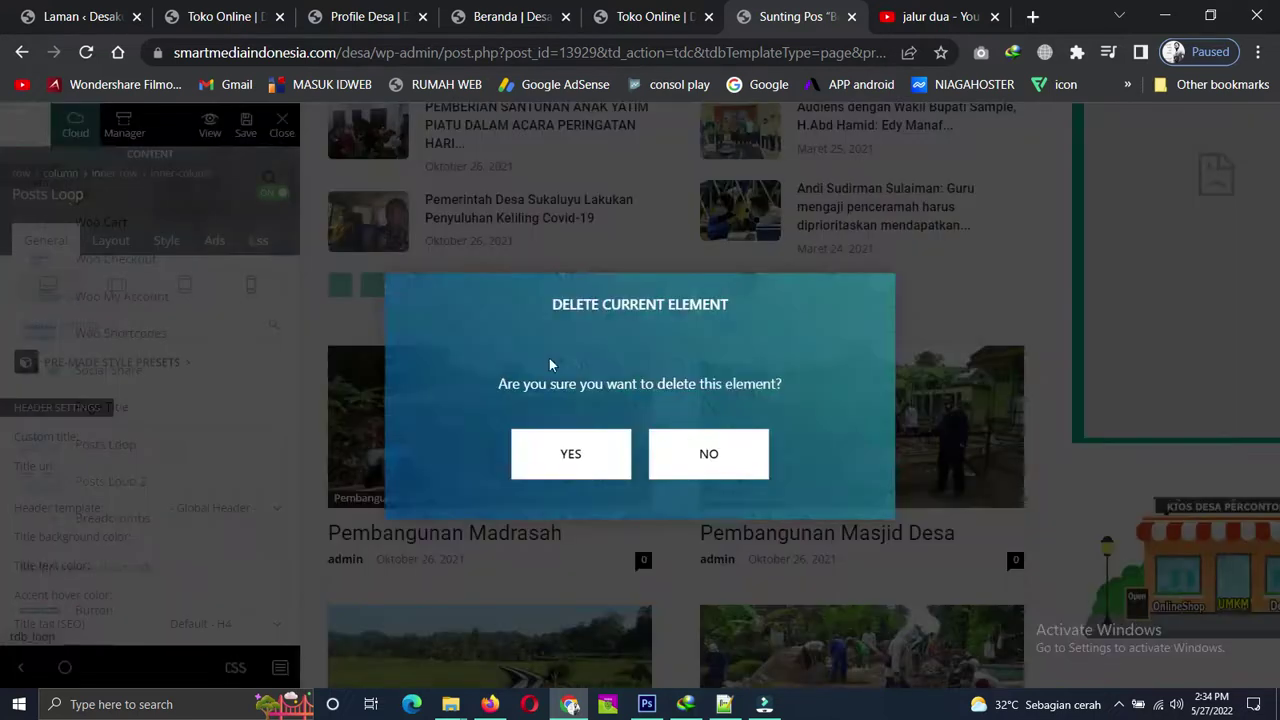
pyautogui.click(570, 453)
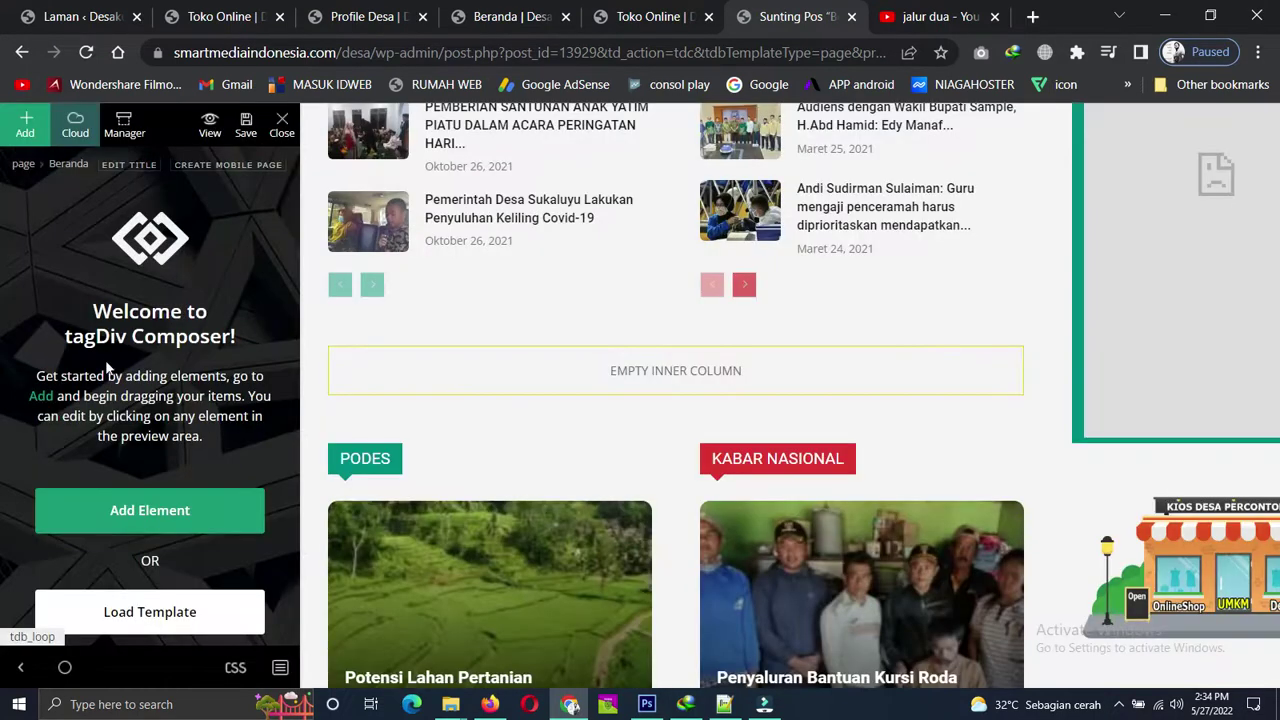
# Place a Woo Shortcodes element into the empty column instead.
pyautogui.click(551, 360)
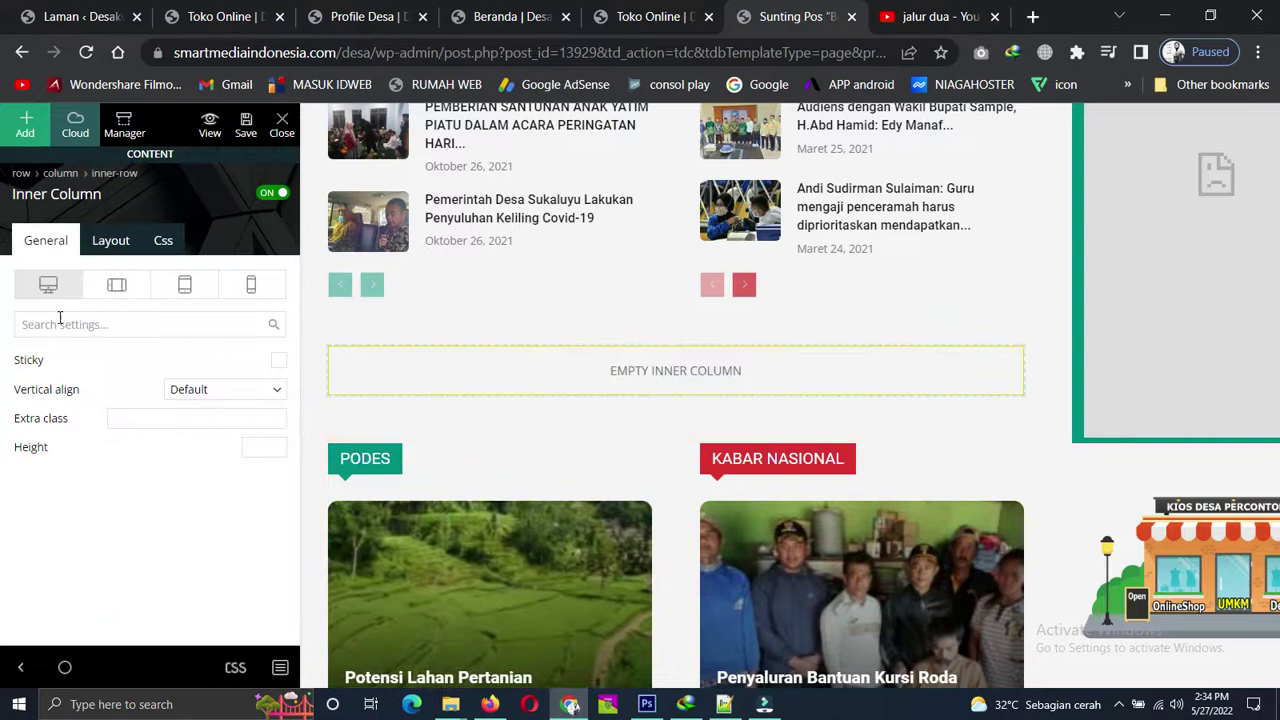
pyautogui.click(22, 128)
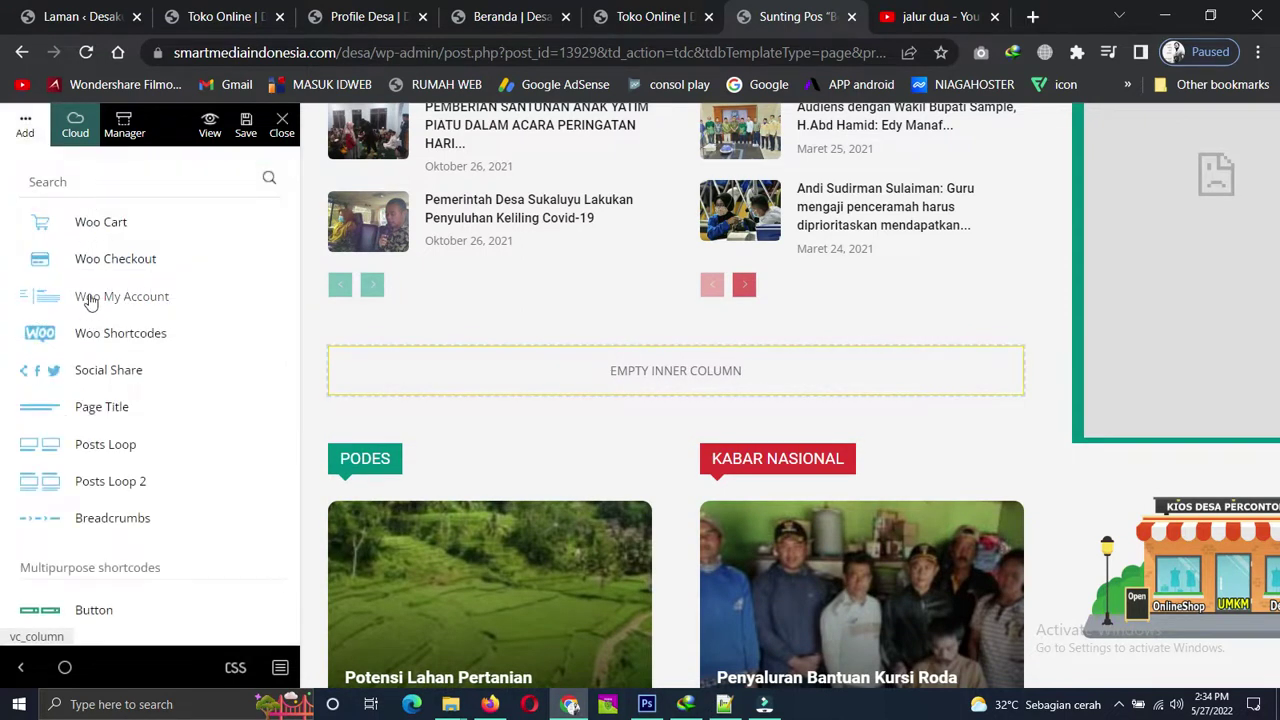
pyautogui.moveTo(40, 344); pyautogui.dragTo(514, 374)
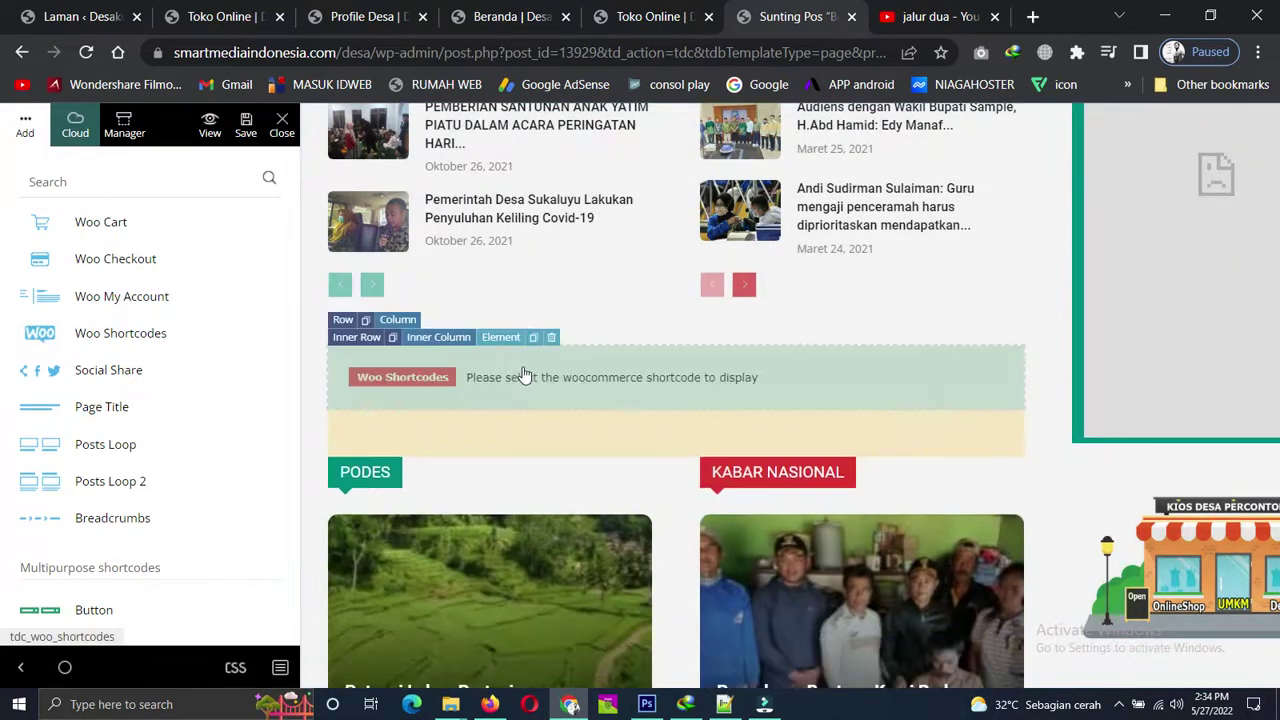
# Set the Woo Shortcodes block to New Products, showing Gula Semut Arse 1 Kg through Robusta Coffee.
pyautogui.click(408, 385)
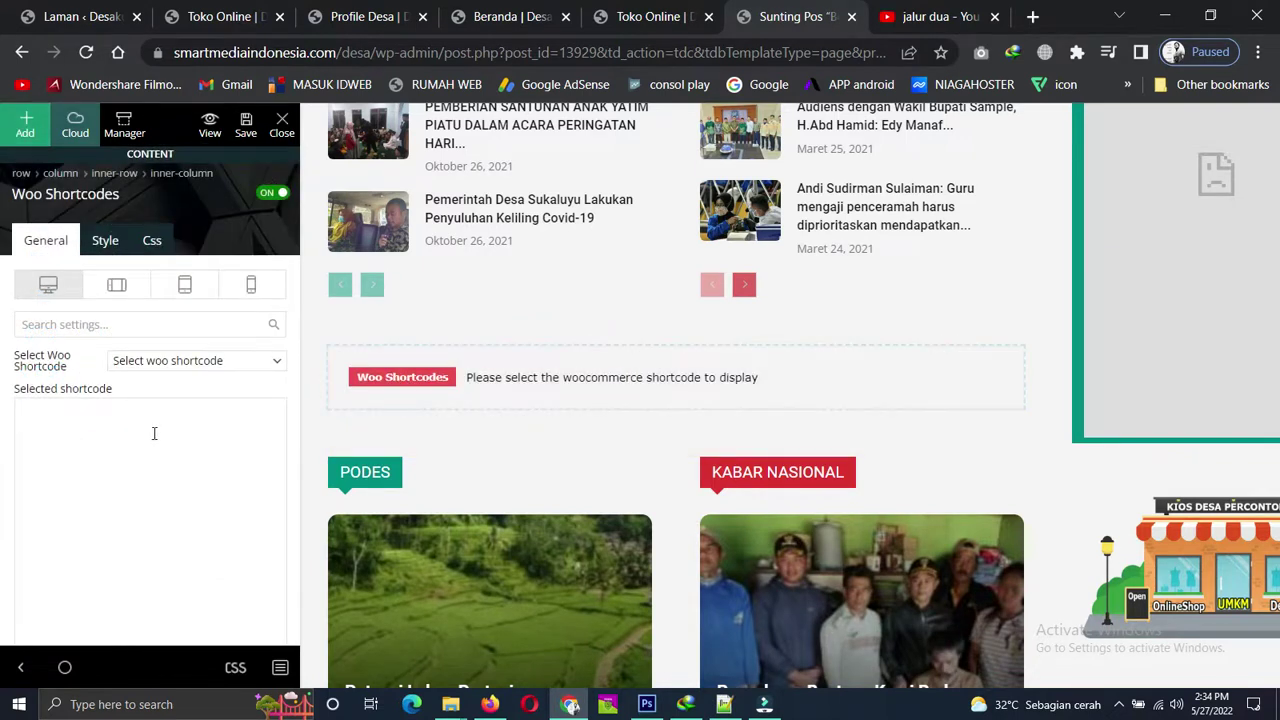
pyautogui.scroll(-5, 154, 433)
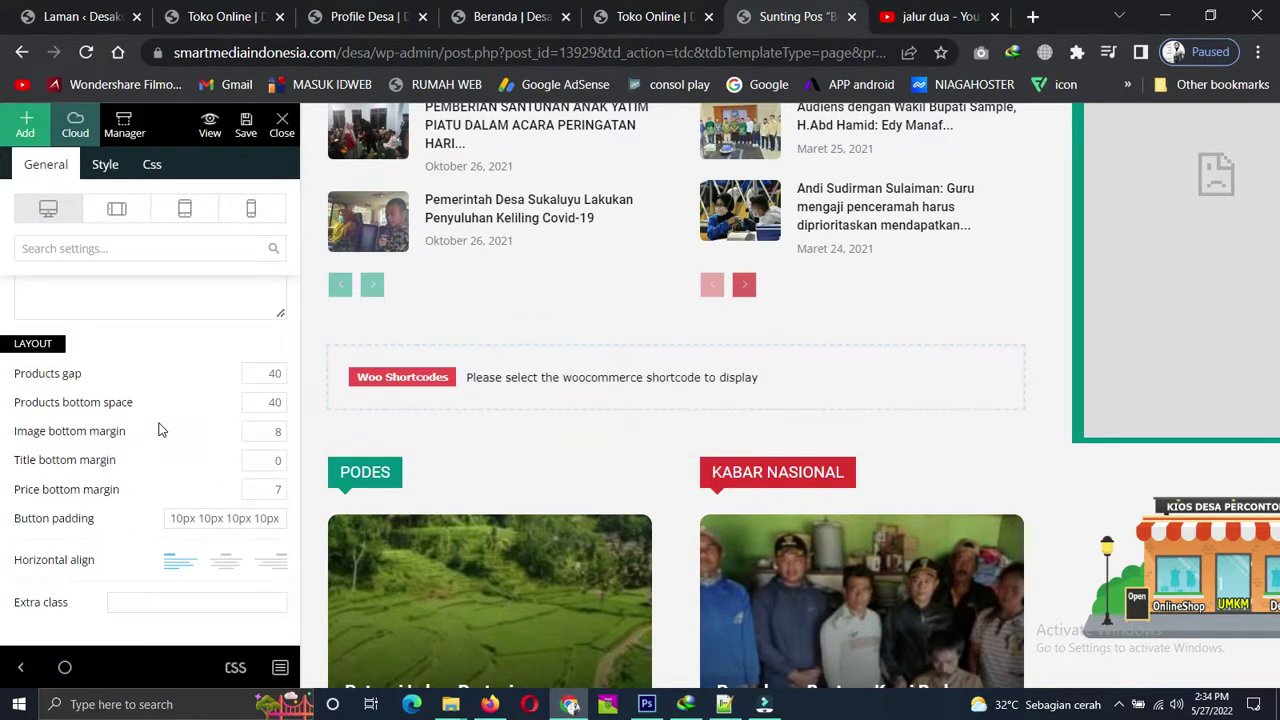
pyautogui.scroll(5, 157, 430)
pyautogui.click(78, 438)
pyautogui.click(274, 366)
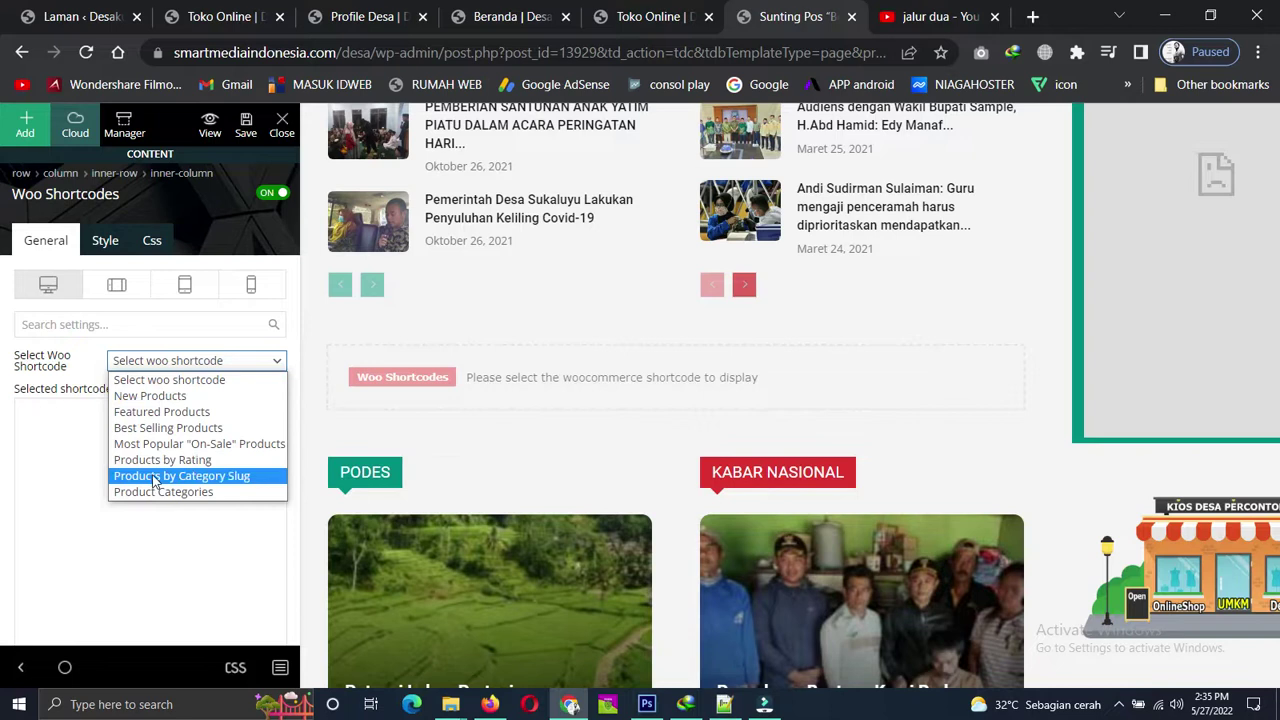
pyautogui.click(150, 396)
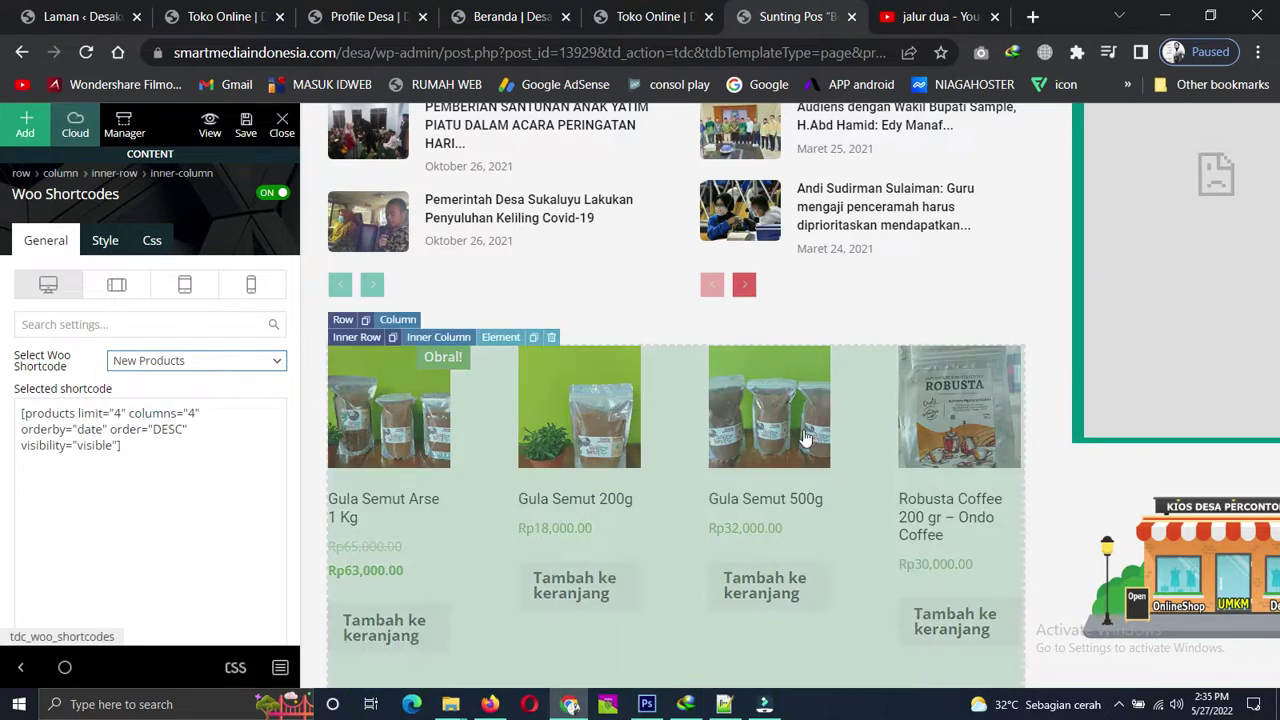
pyautogui.scroll(-1, 600, 502)
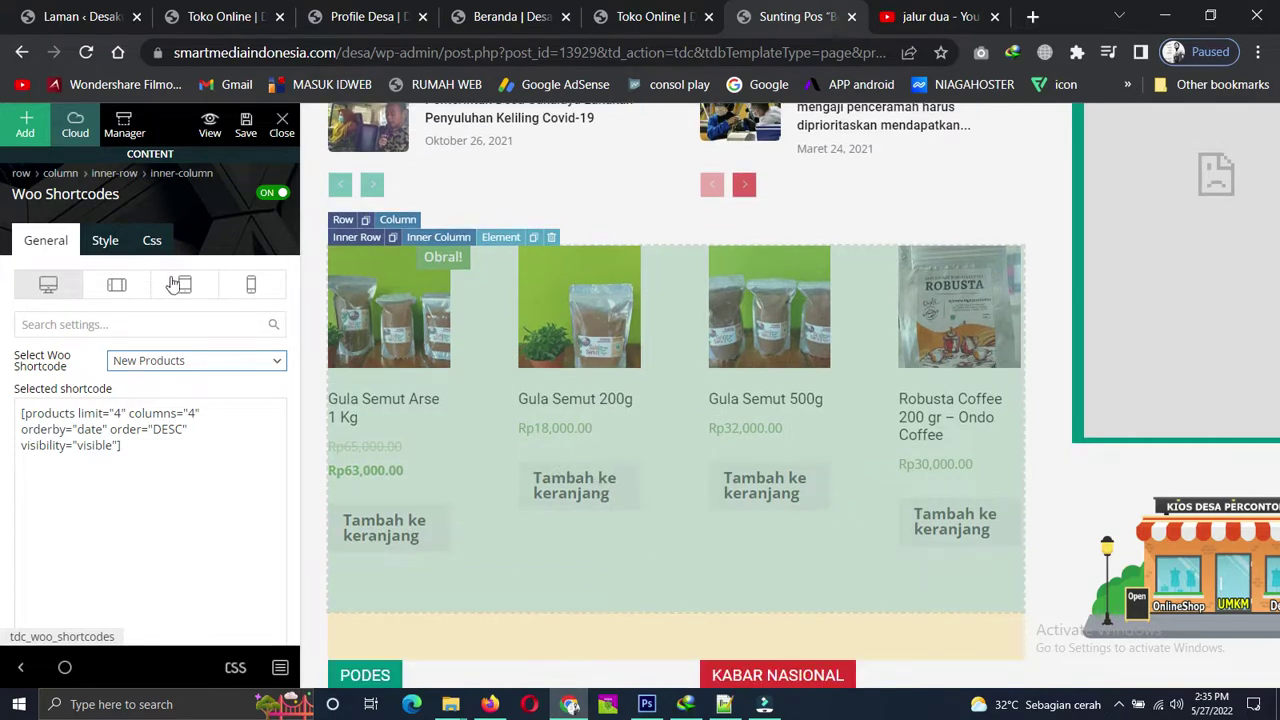
pyautogui.scroll(-3, 130, 405)
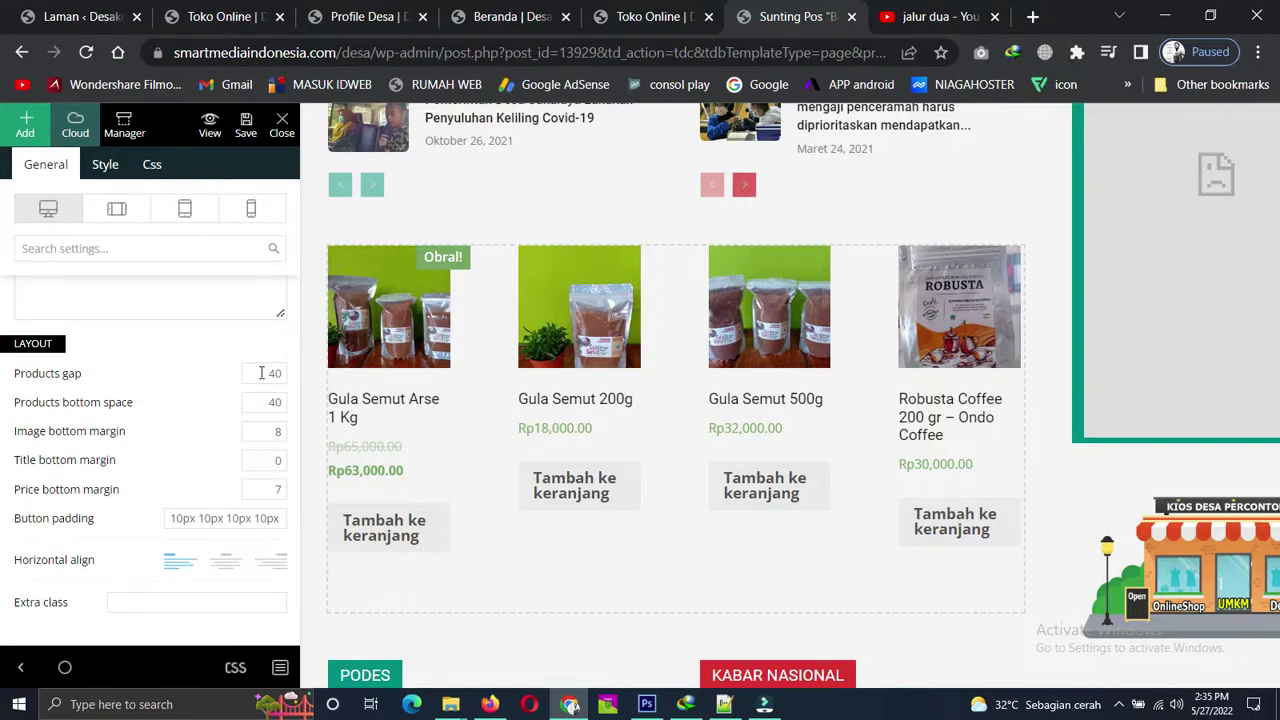
# Enter 10 for the gap between products and 20 for the bottom space.
pyautogui.click(261, 373)
pyautogui.write('10')
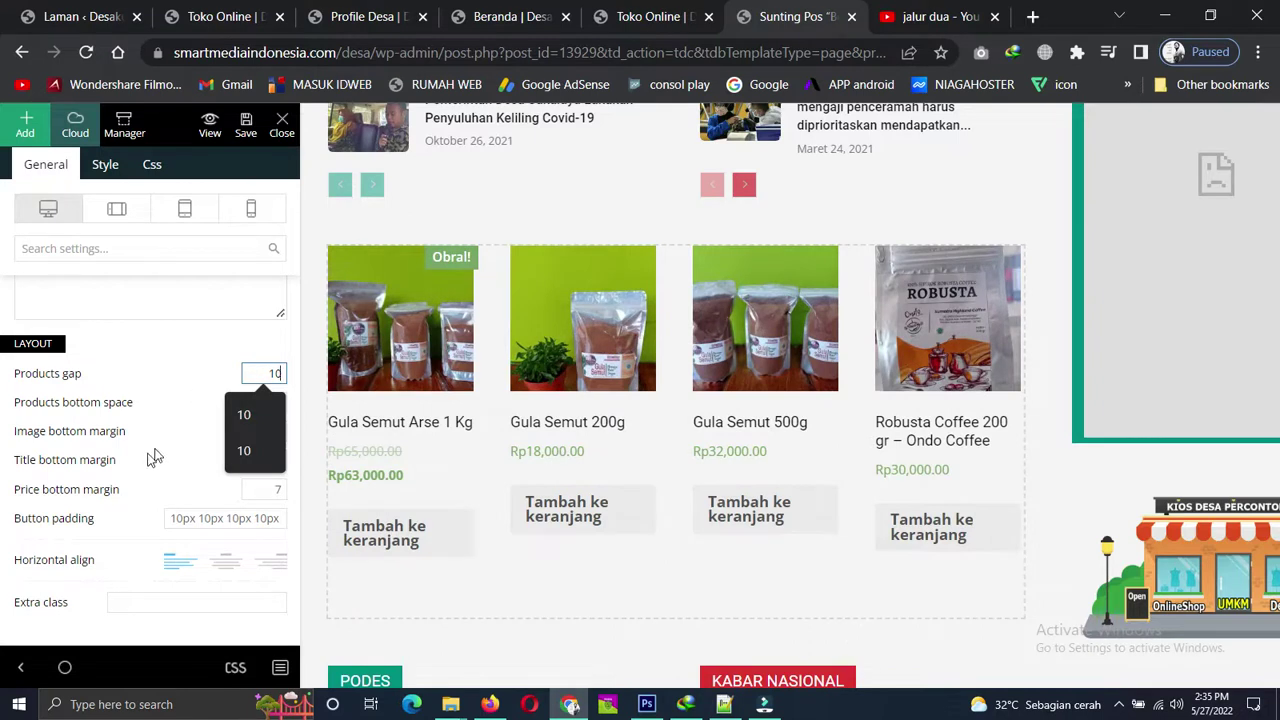
pyautogui.click(189, 382)
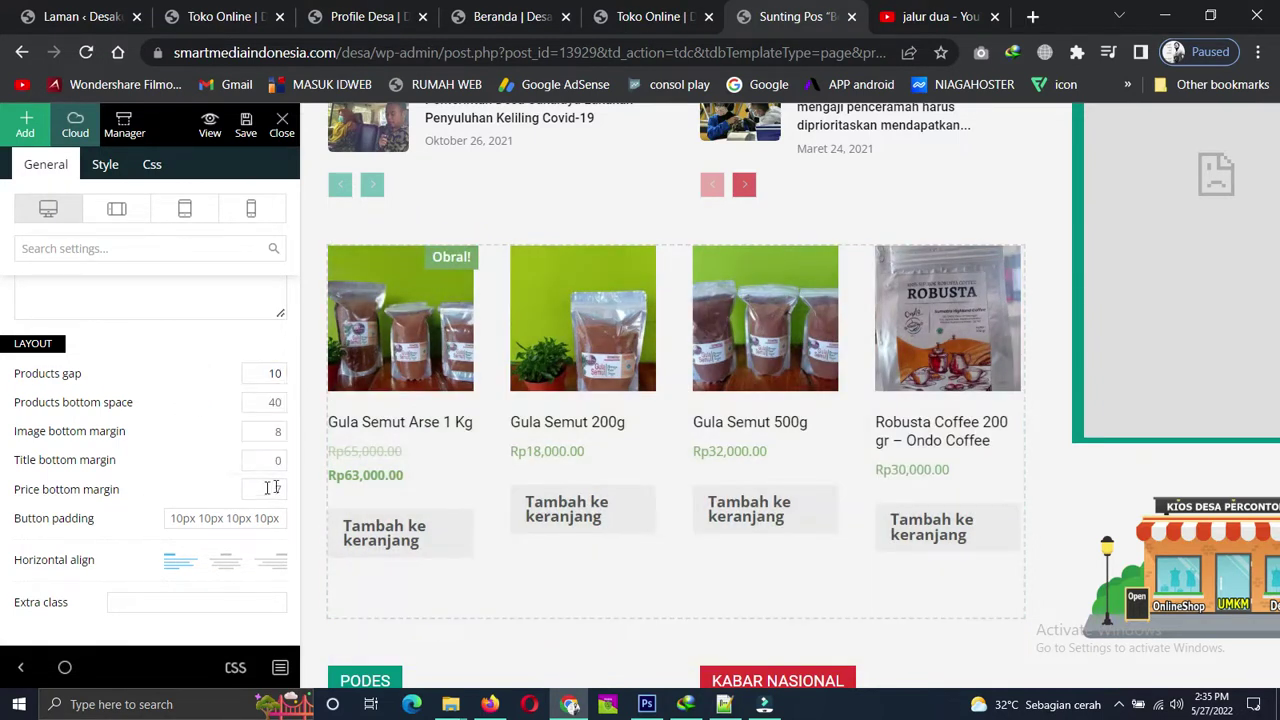
pyautogui.click(265, 402)
pyautogui.write('20')
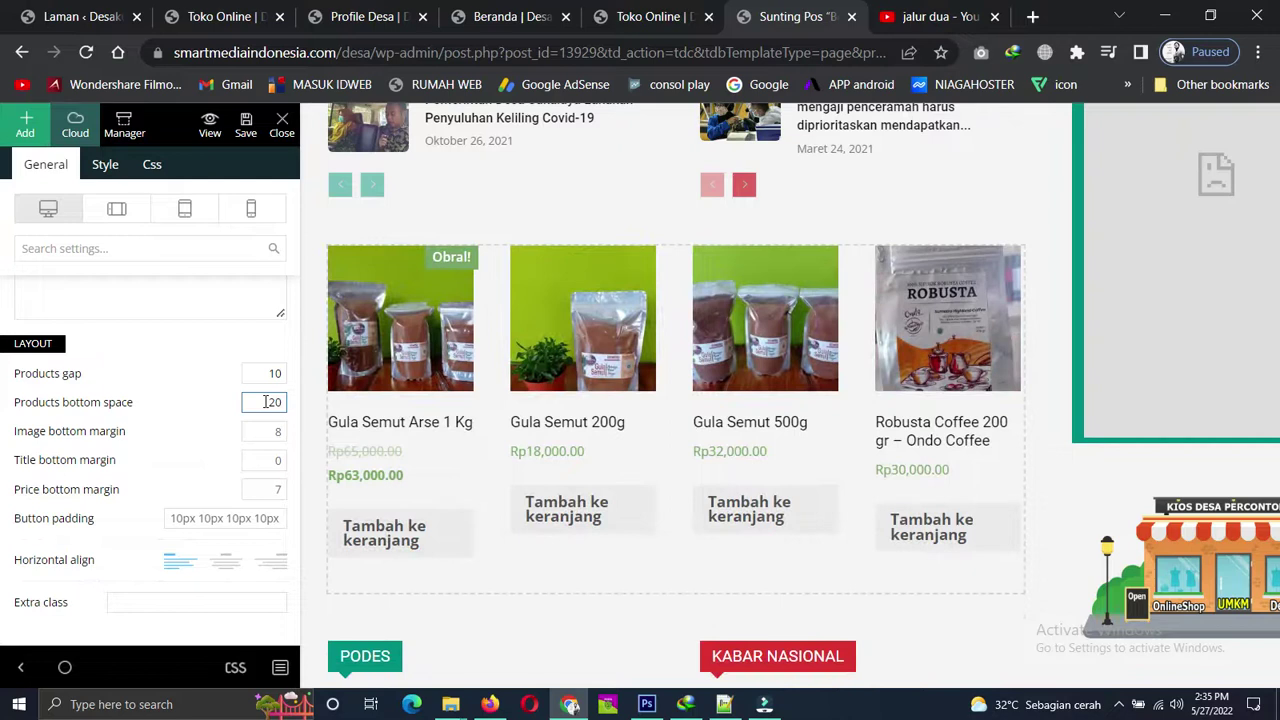
pyautogui.doubleClick(266, 402)
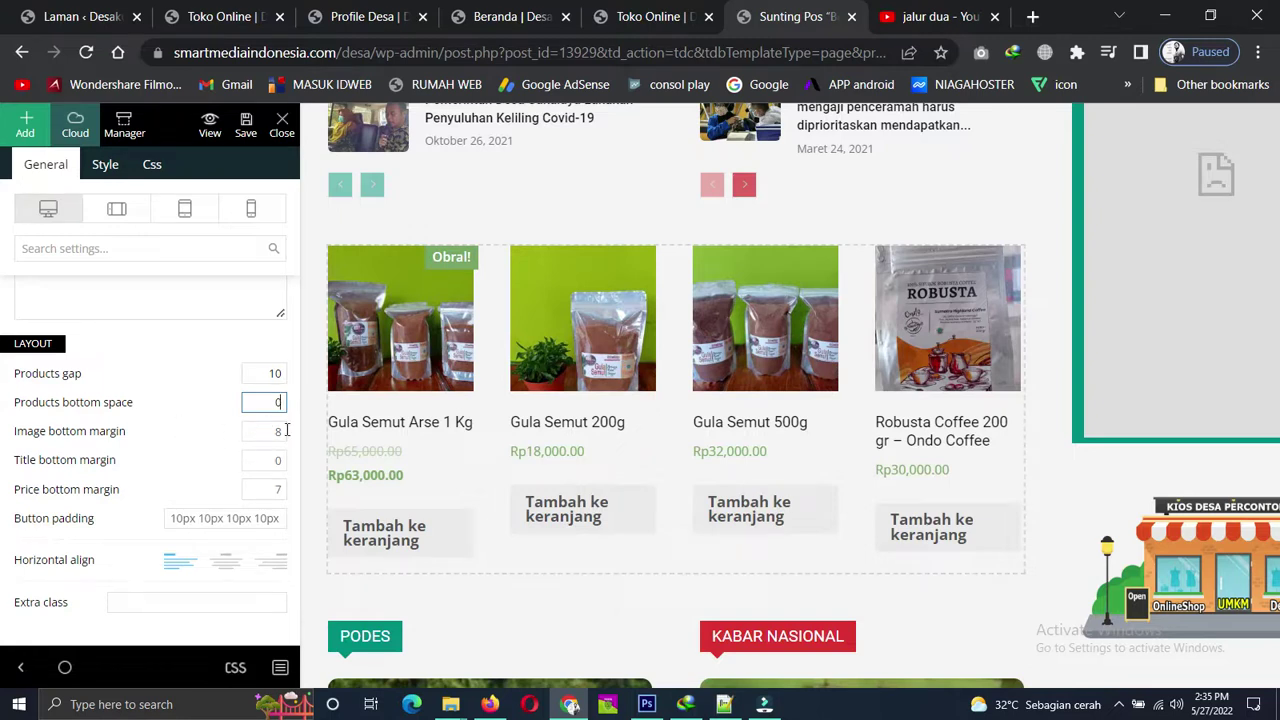
# Set the image bottom margin to 5, save the template, and go to the live homepage.
pyautogui.click(278, 430)
pyautogui.click(278, 430)
pyautogui.write('5')
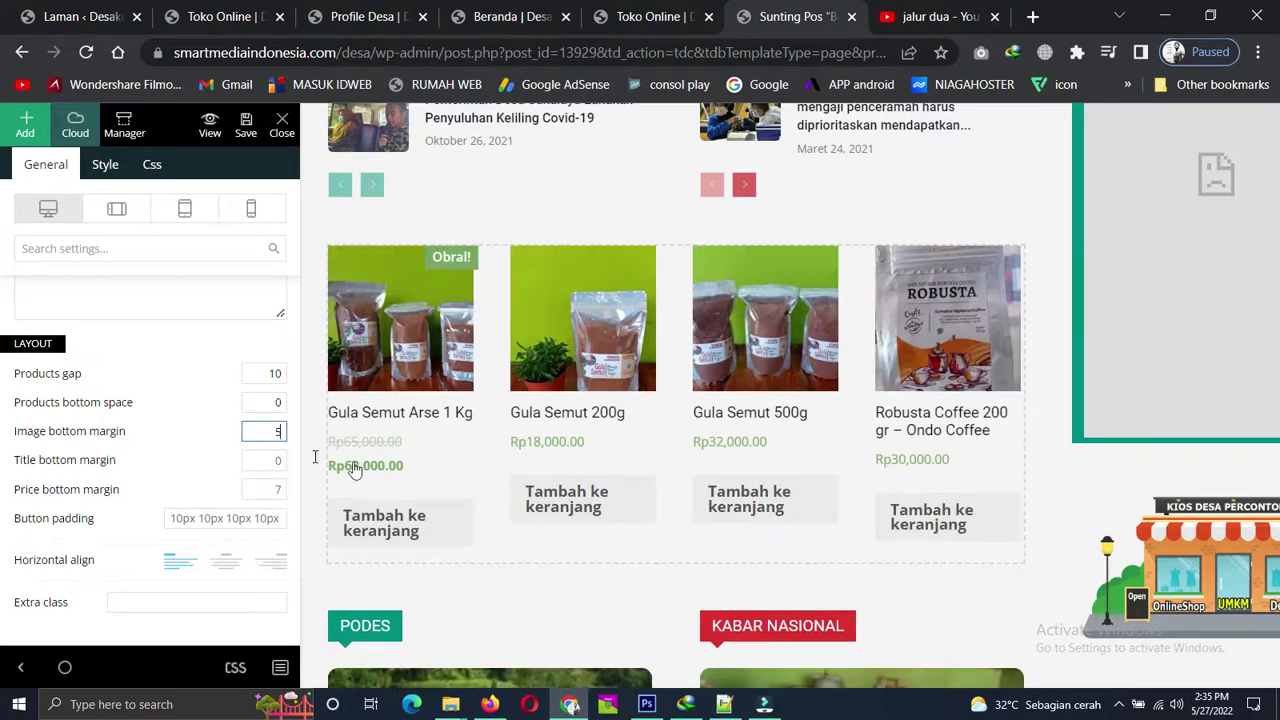
pyautogui.click(246, 125)
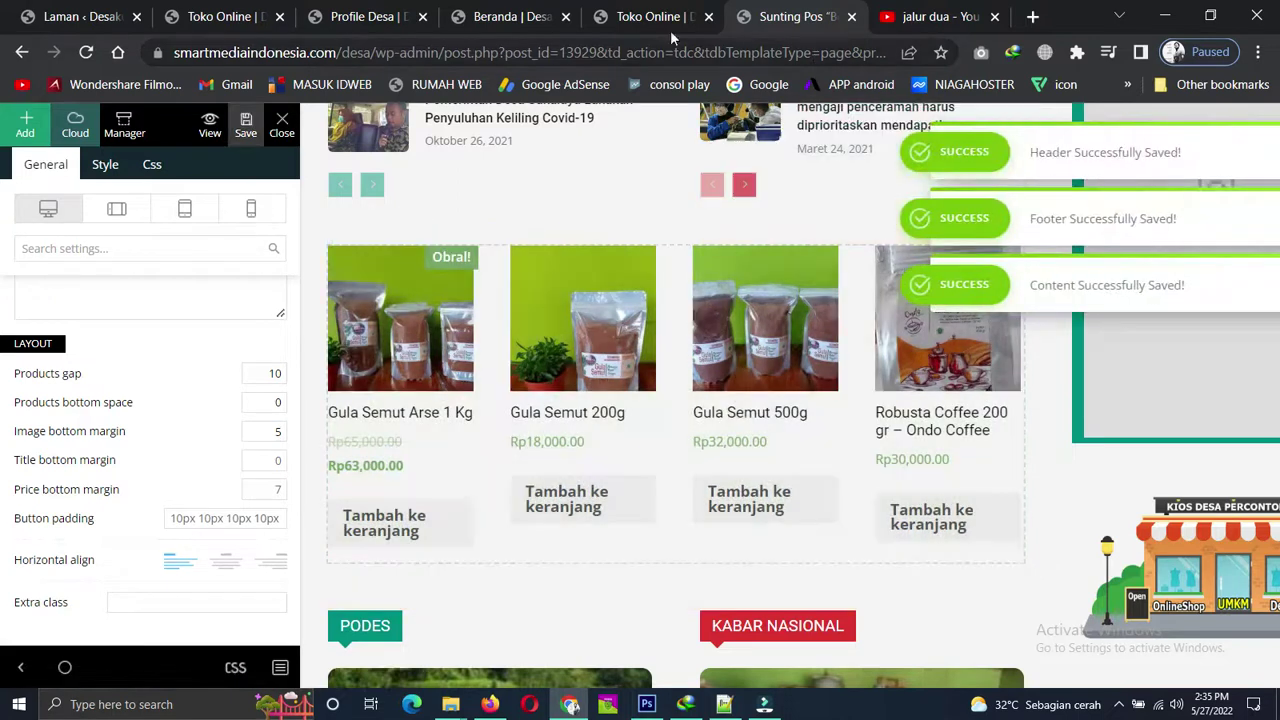
pyautogui.click(505, 16)
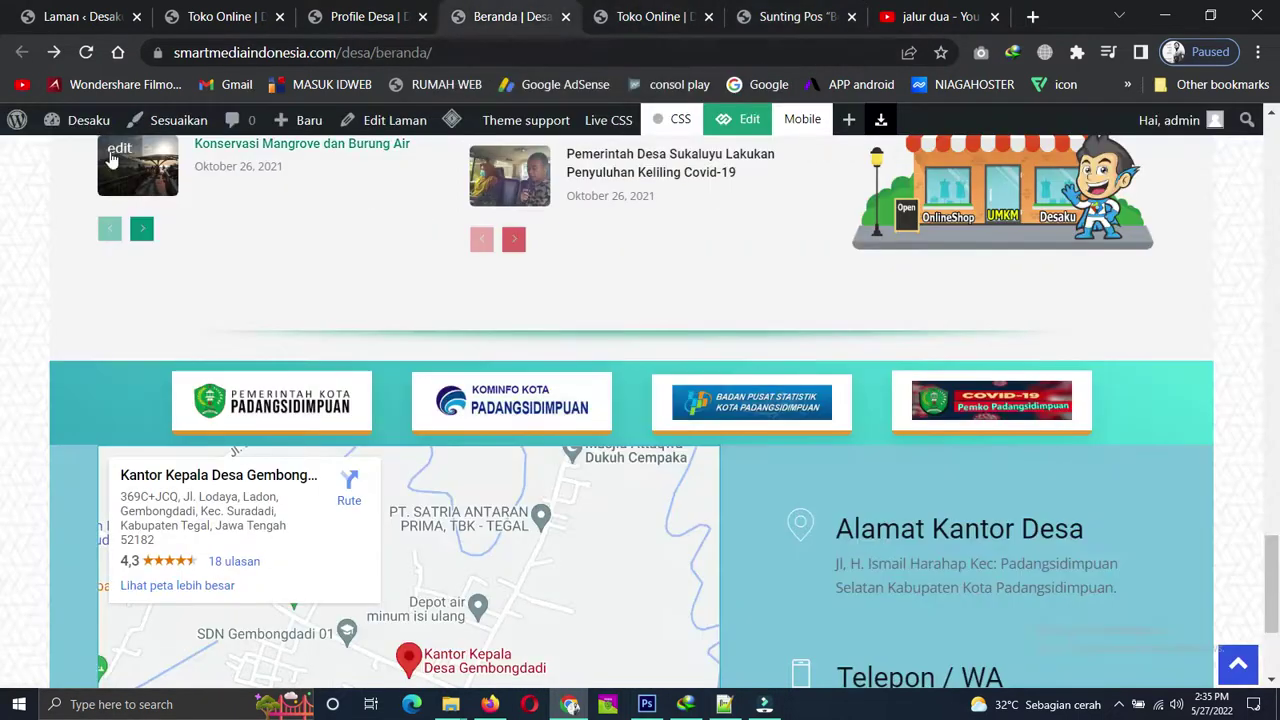
# Reload the live homepage and check the new four-product grid above Podes.
pyautogui.click(86, 52)
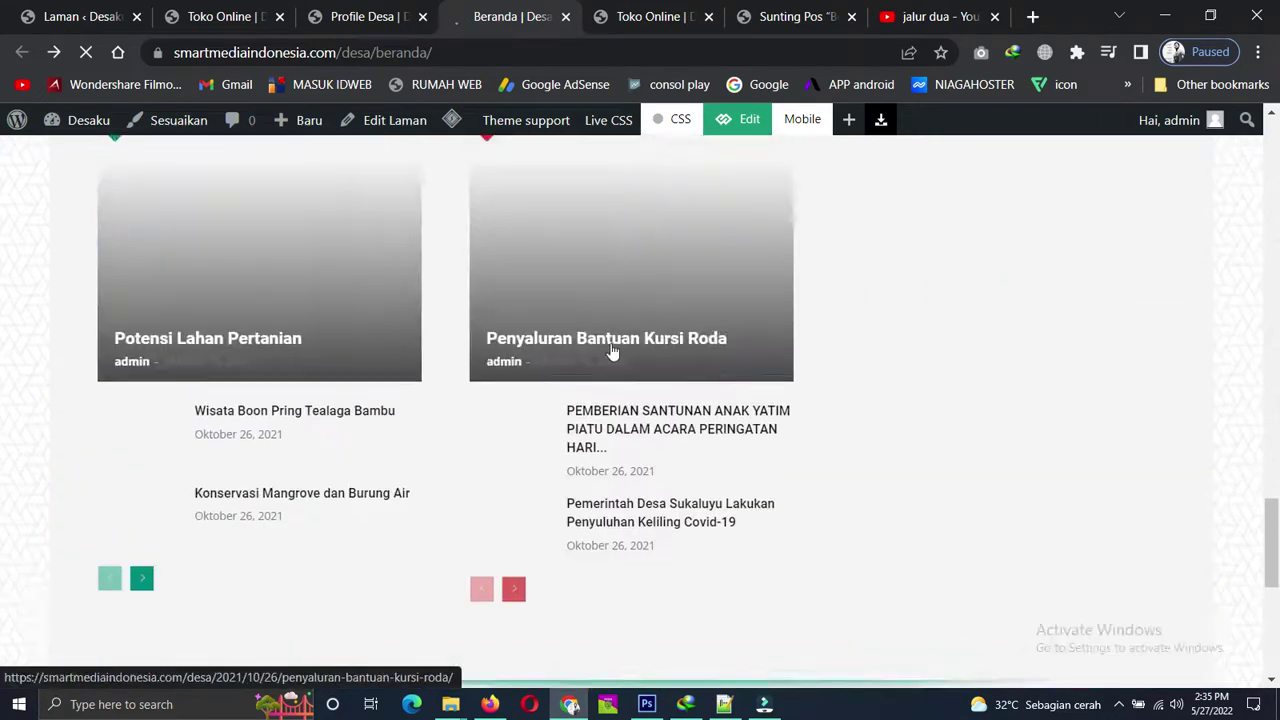
pyautogui.scroll(6, 613, 352)
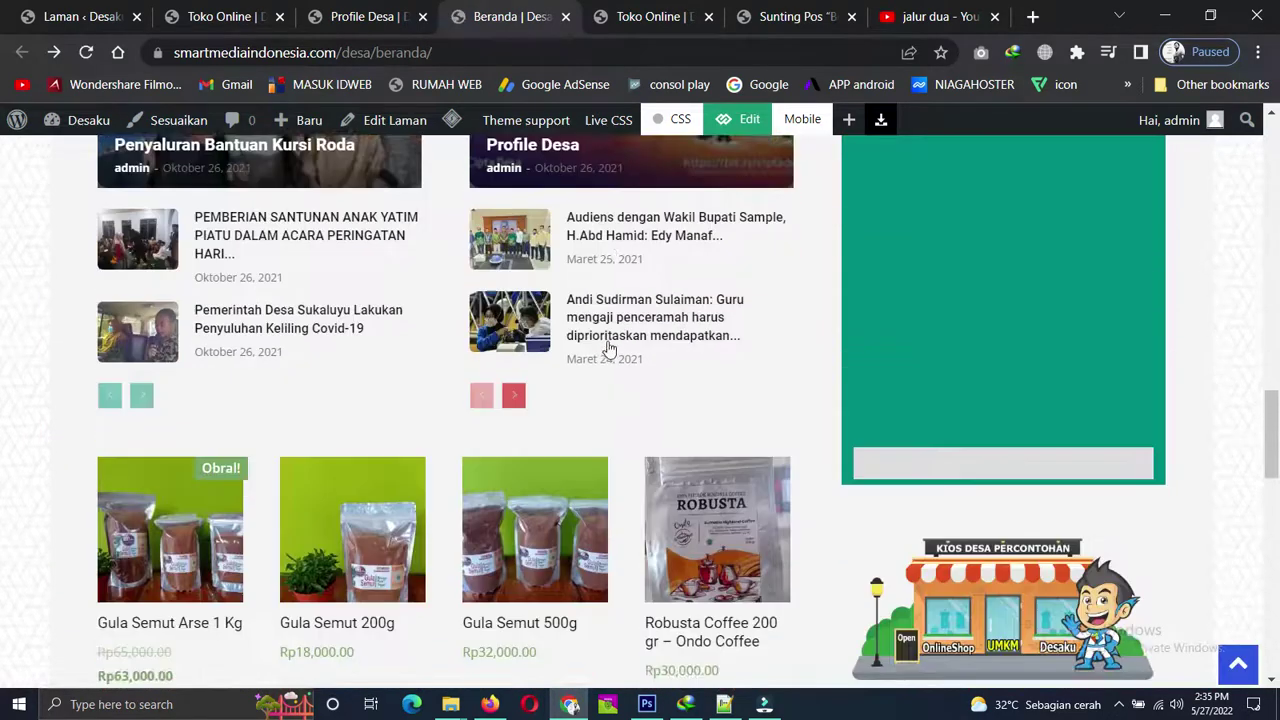
pyautogui.scroll(-1, 608, 348)
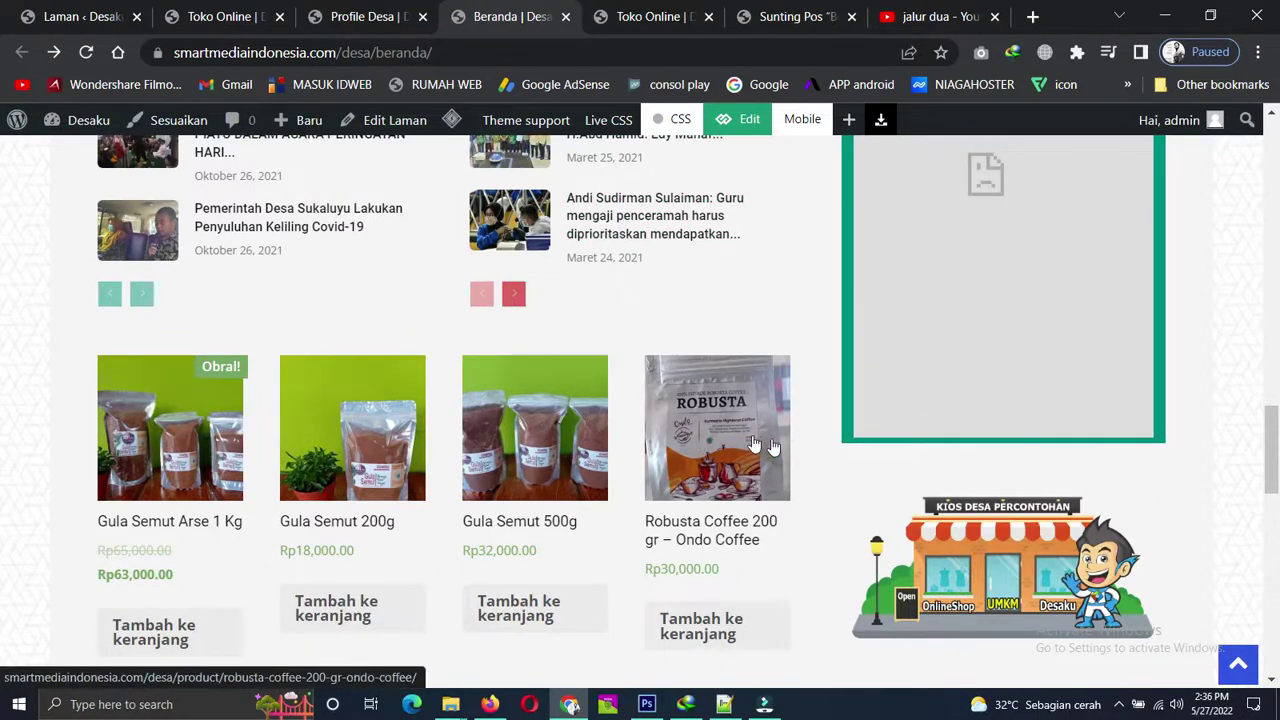
pyautogui.scroll(-2, 617, 436)
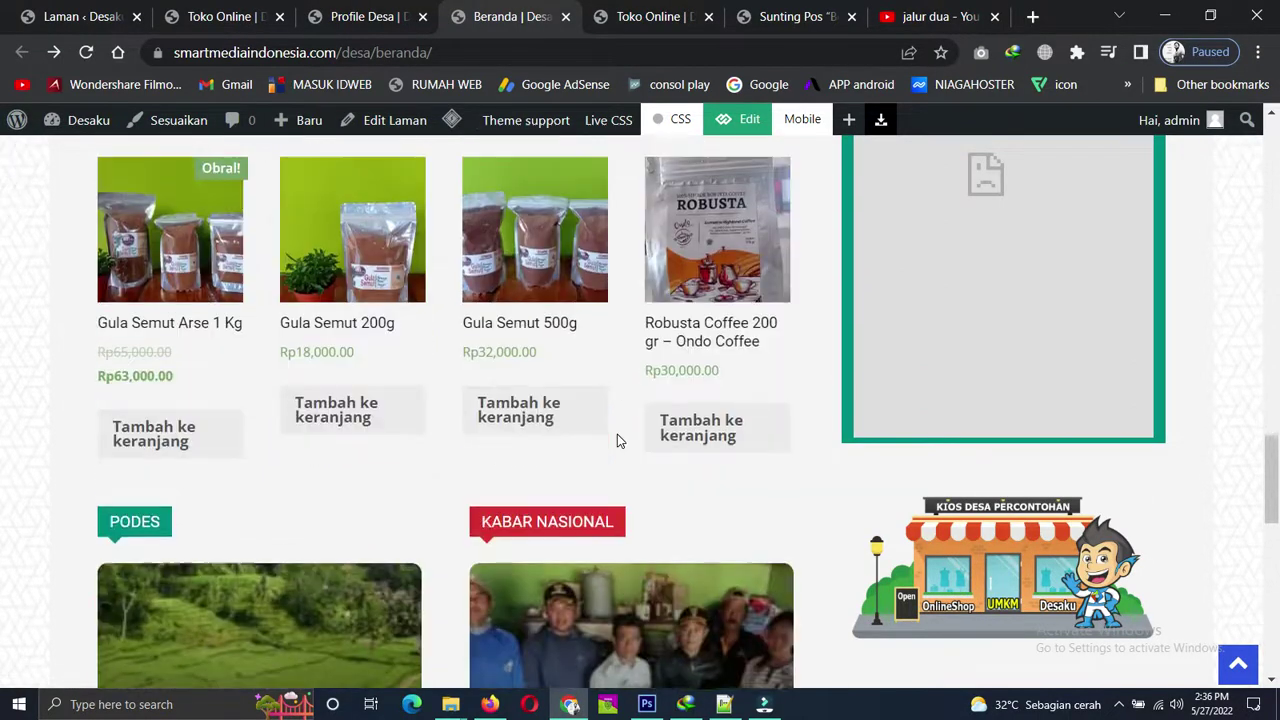
pyautogui.scroll(-1, 617, 438)
pyautogui.scroll(3, 617, 438)
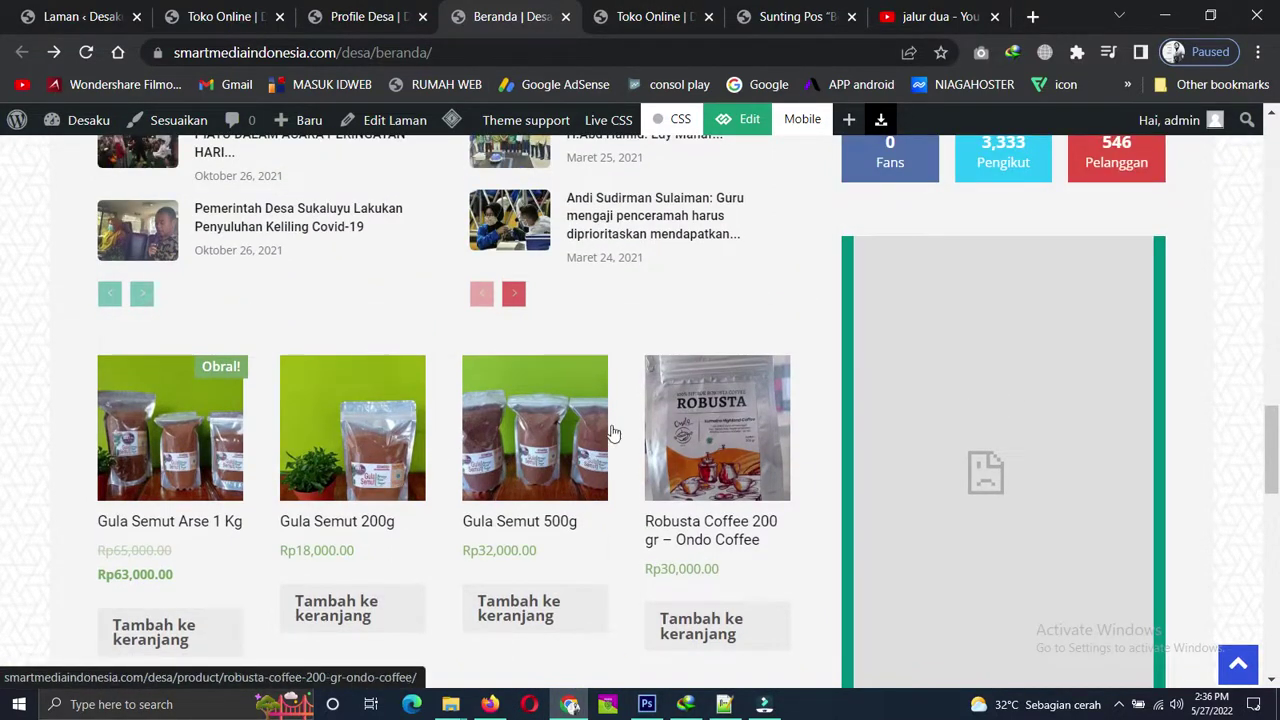
pyautogui.click(232, 14)
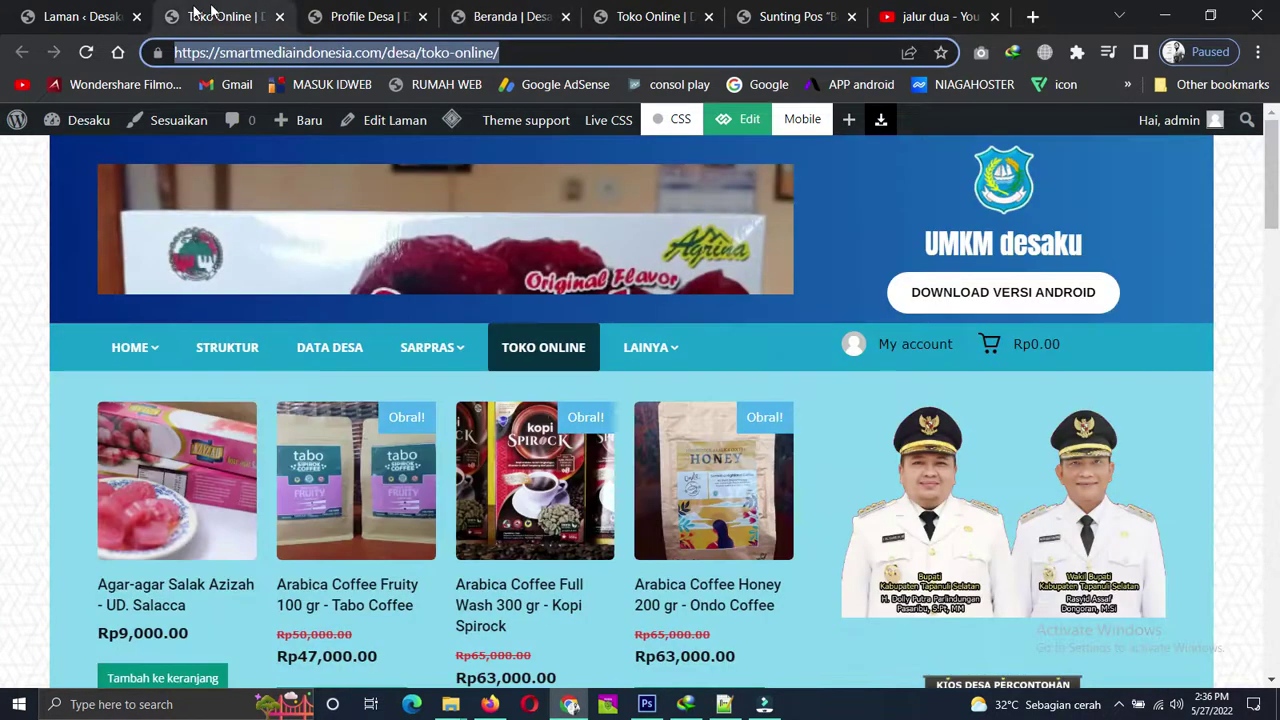
# Close the duplicate Toko Online tab and open Produk > Semua produk in a new tab.
pyautogui.click(280, 16)
pyautogui.click(80, 16)
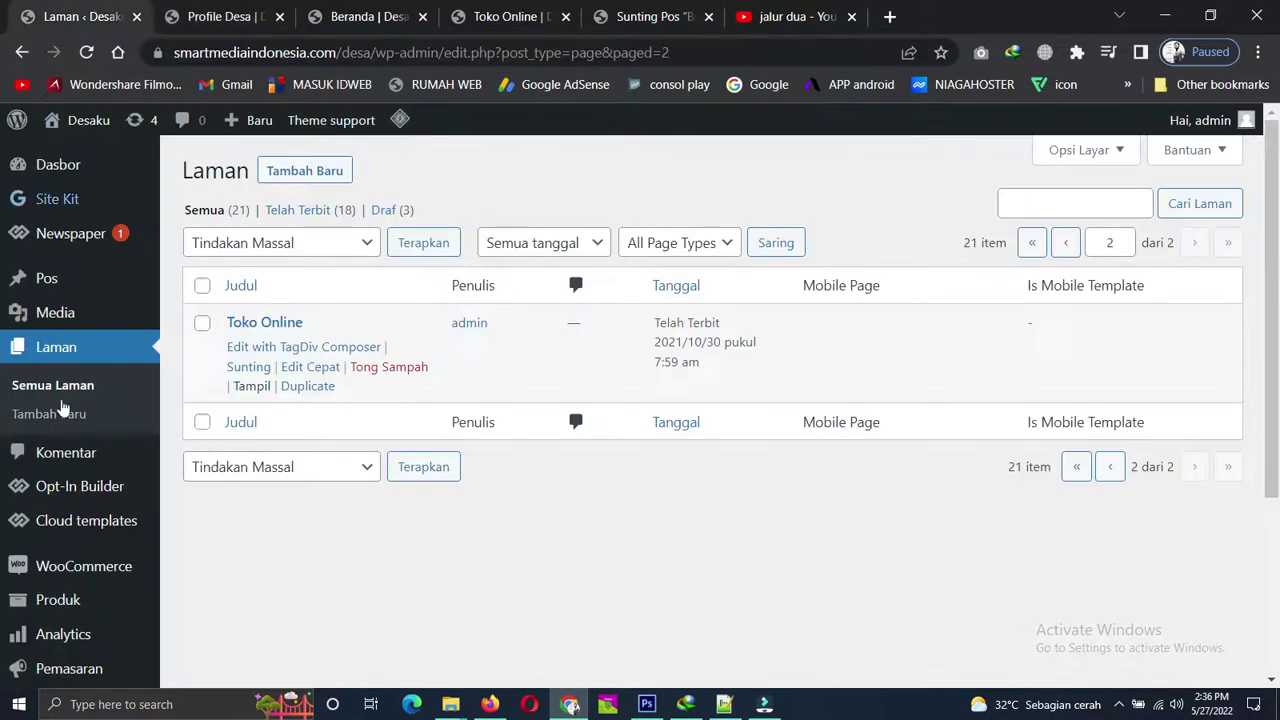
pyautogui.scroll(-3, 61, 450)
pyautogui.scroll(-1, 61, 350)
pyautogui.moveTo(60, 340)
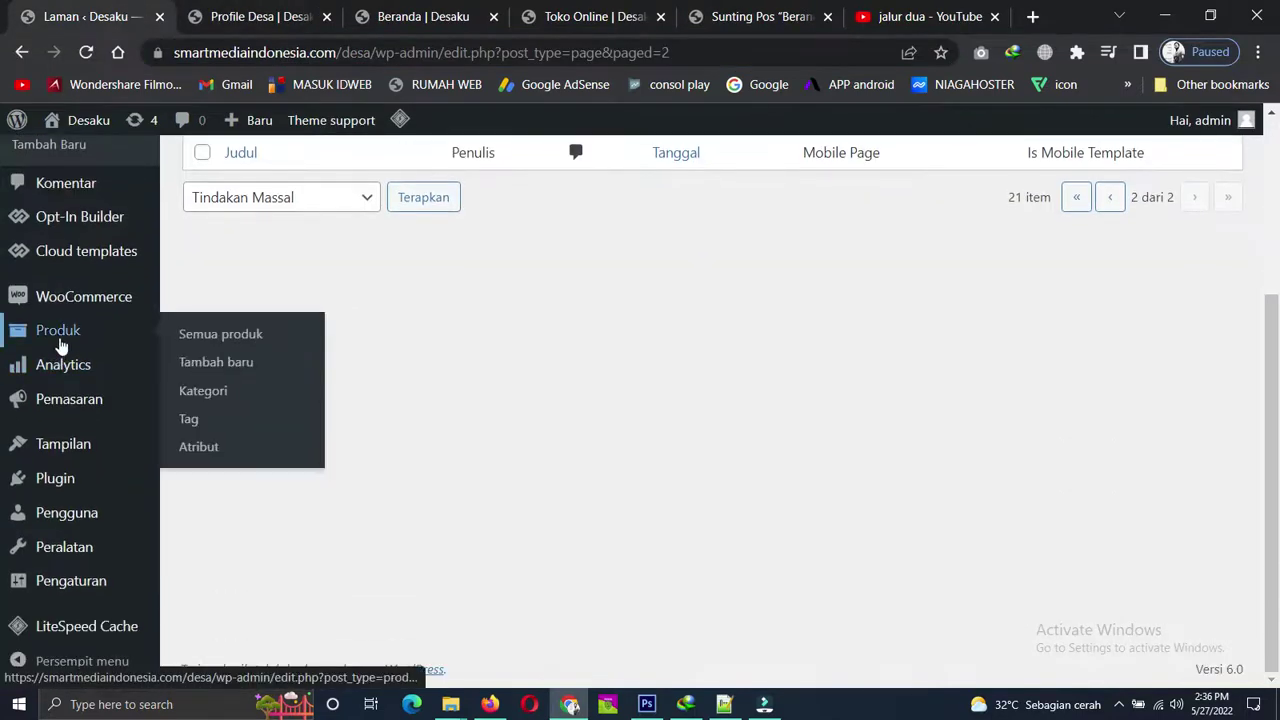
pyautogui.rightClick(223, 338)
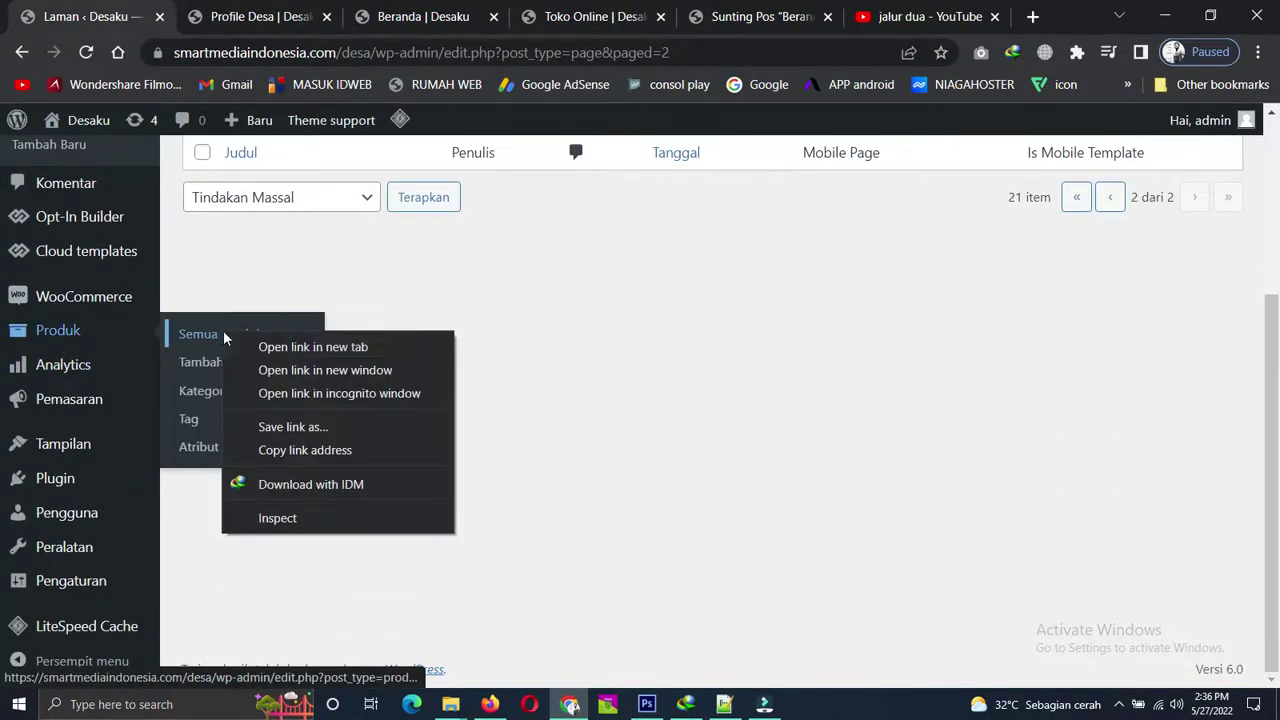
pyautogui.click(288, 343)
pyautogui.click(212, 14)
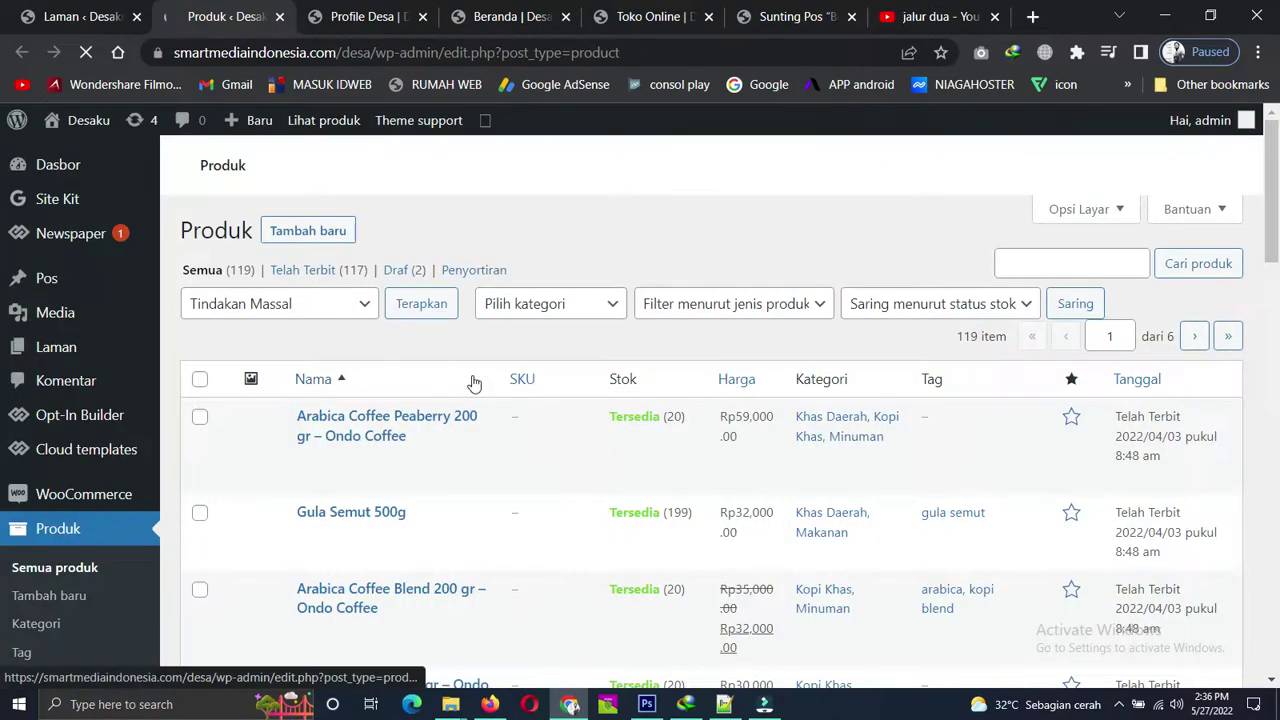
# Scroll through the 119-product list, then open Tambah baru in a new tab.
pyautogui.scroll(-3, 423, 425)
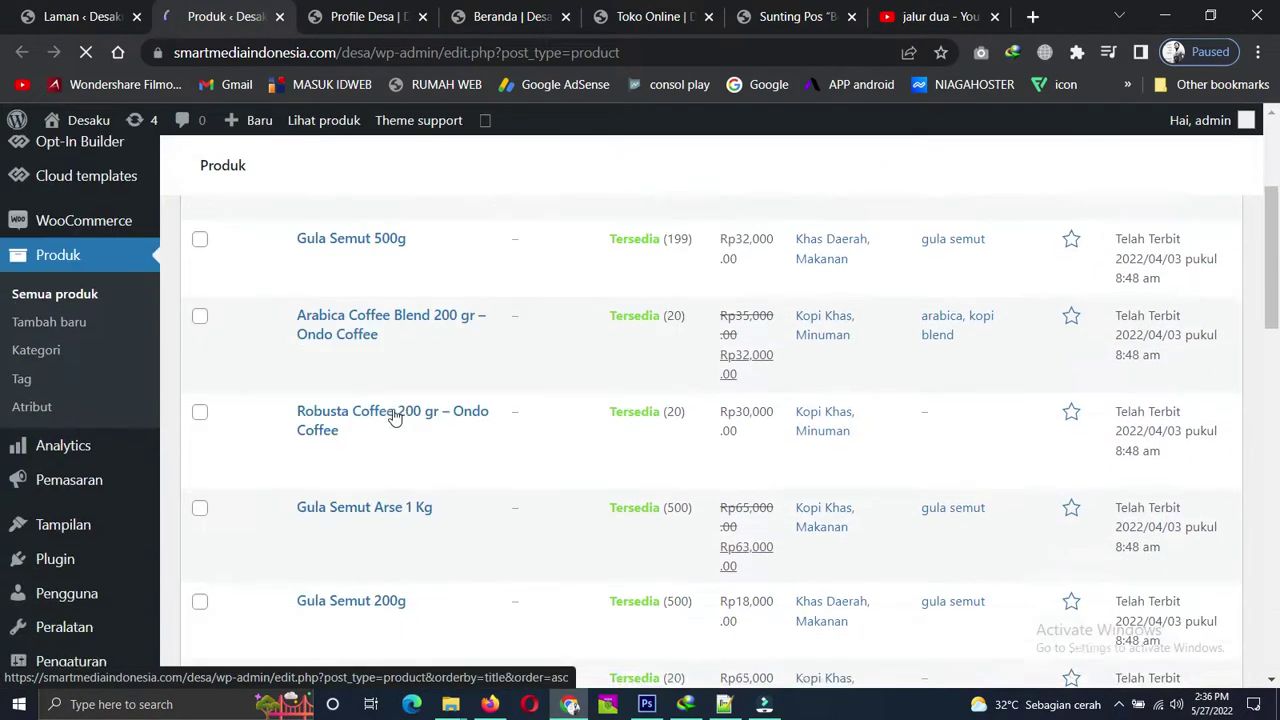
pyautogui.scroll(-15, 395, 418)
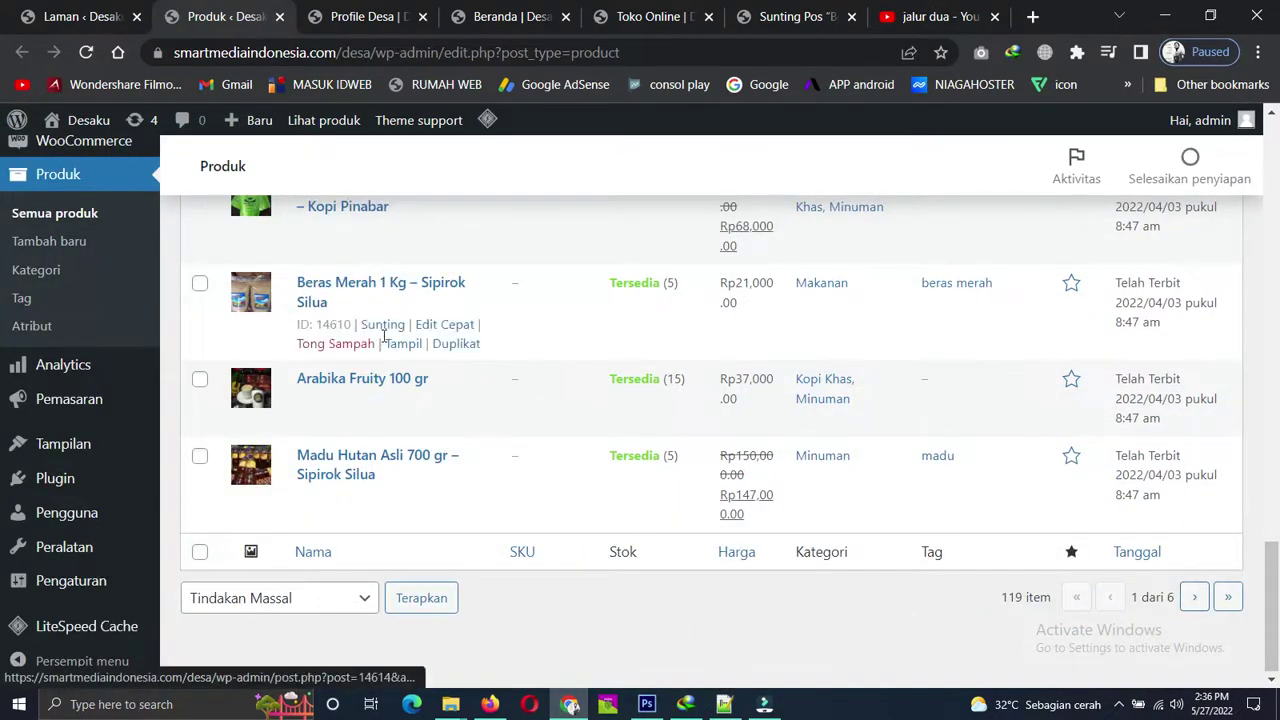
pyautogui.scroll(10, 383, 335)
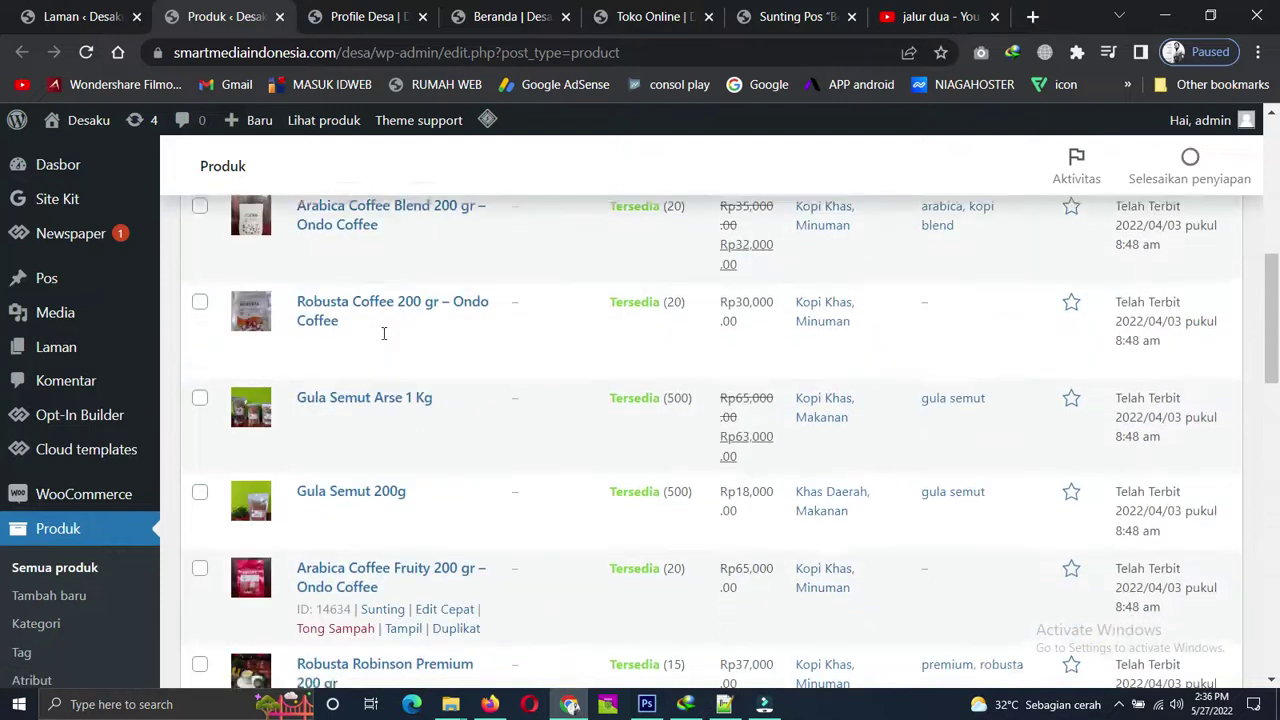
pyautogui.scroll(5, 383, 335)
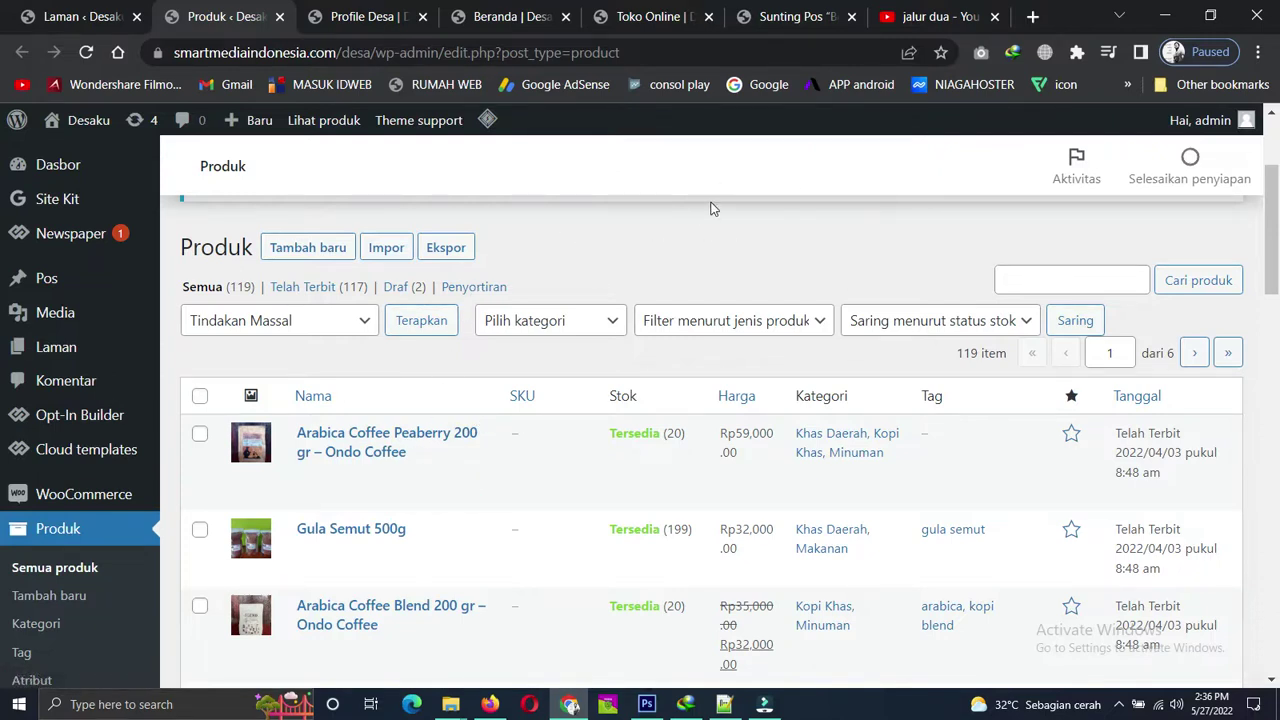
pyautogui.scroll(1, 645, 258)
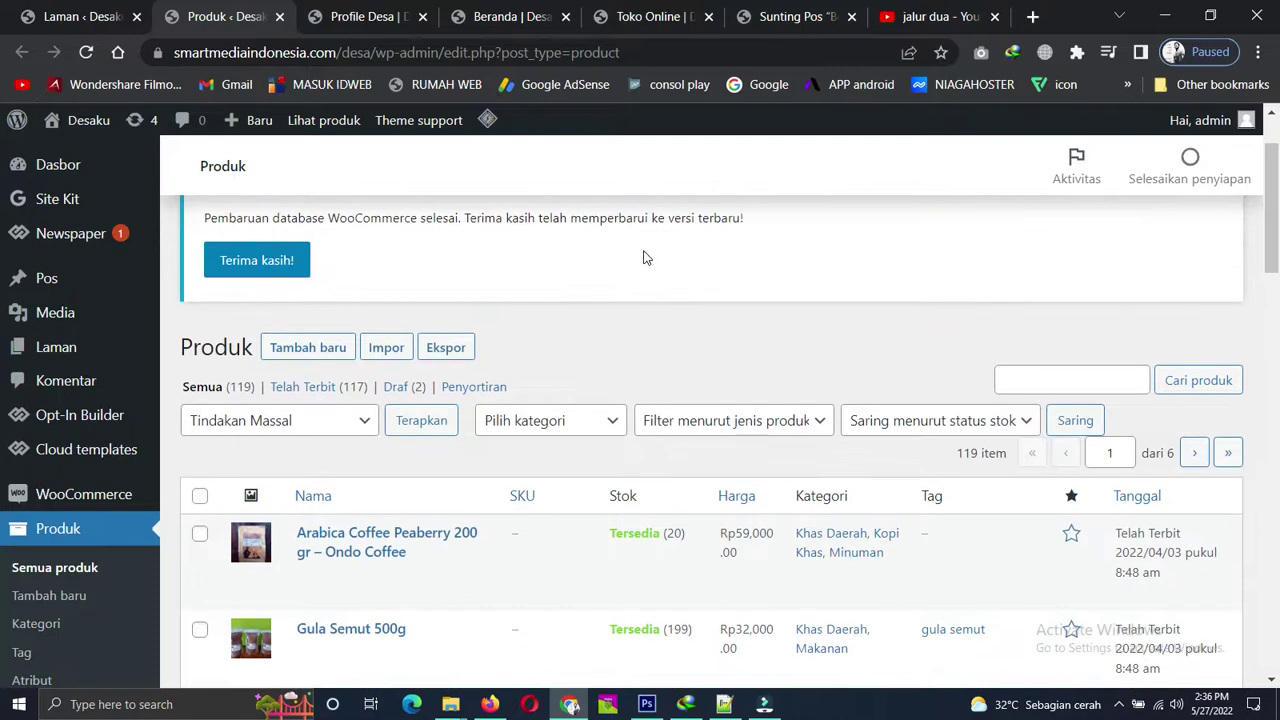
pyautogui.scroll(-1, 645, 258)
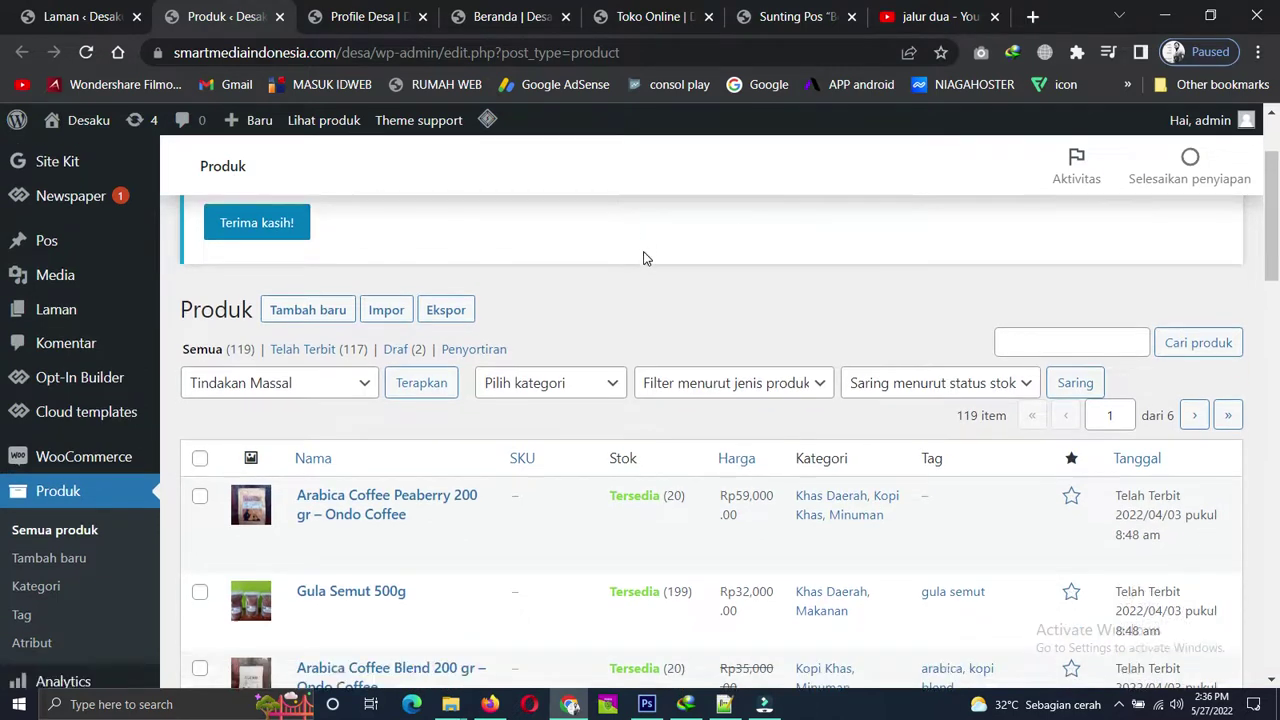
pyautogui.scroll(1, 645, 258)
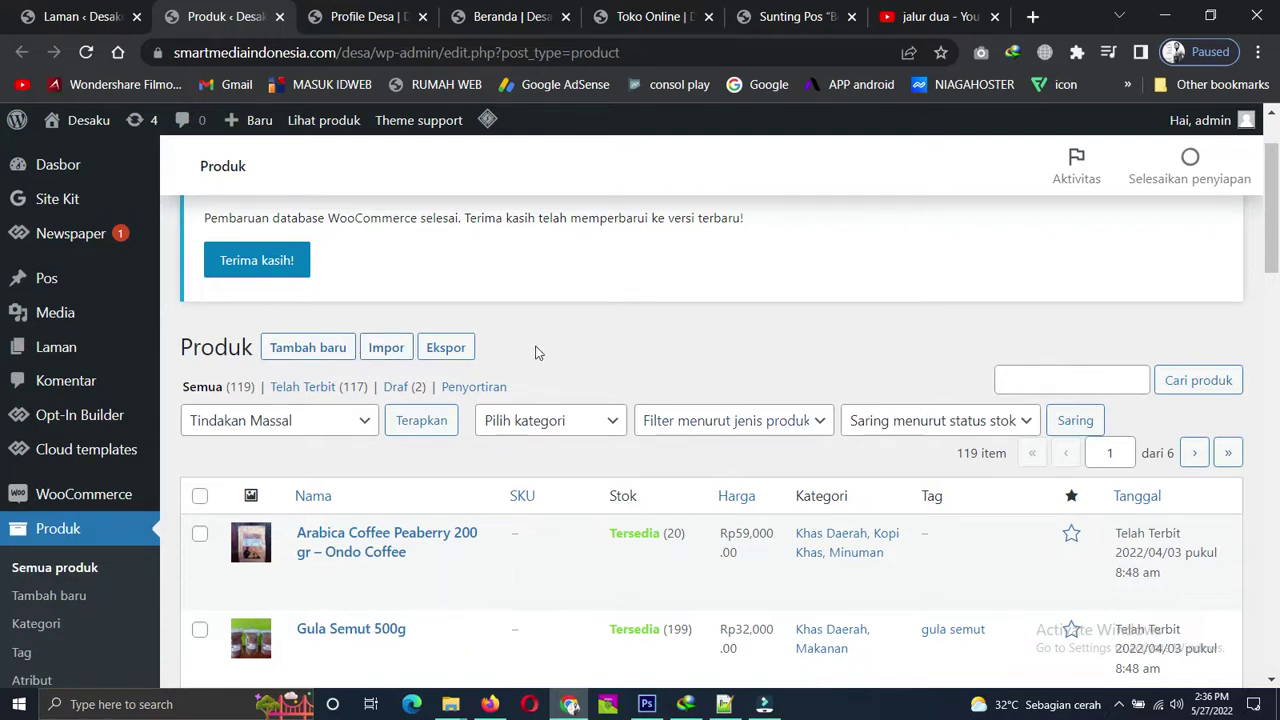
pyautogui.rightClick(309, 350)
pyautogui.click(350, 360)
pyautogui.click(321, 12)
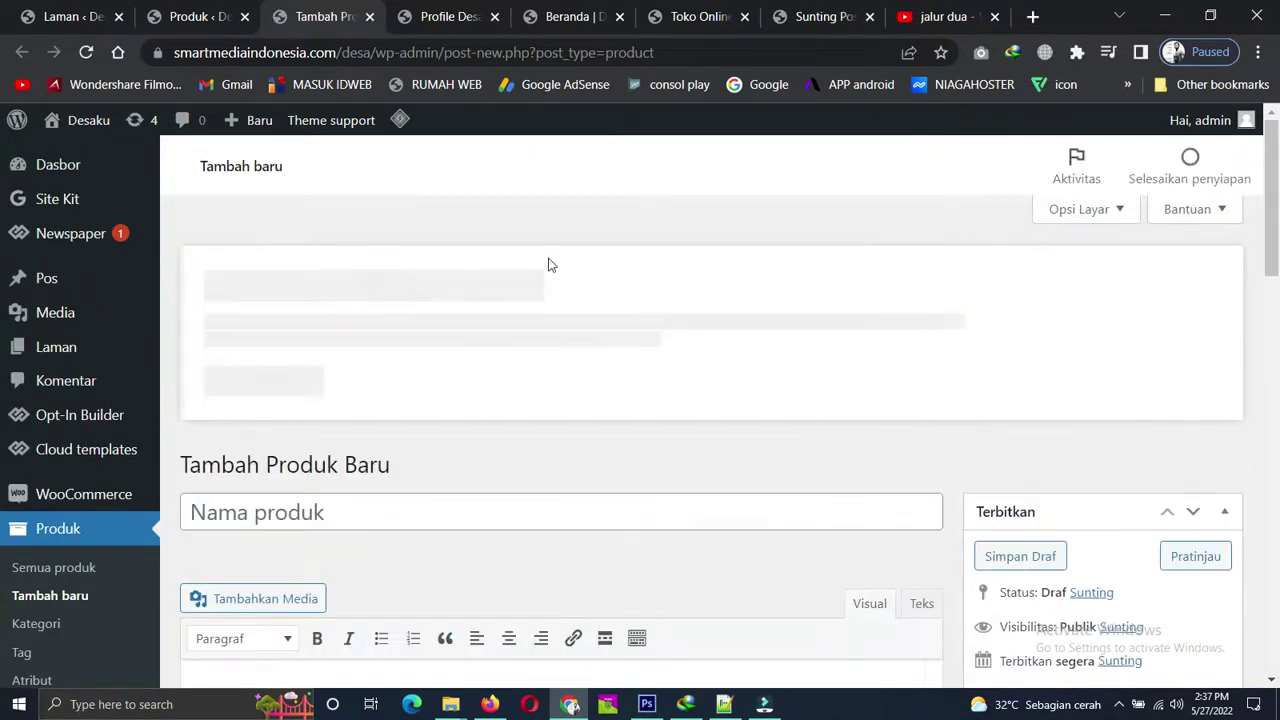
# Close the unused Tambah Produk Baru form without entering a product.
pyautogui.scroll(-2, 409, 380)
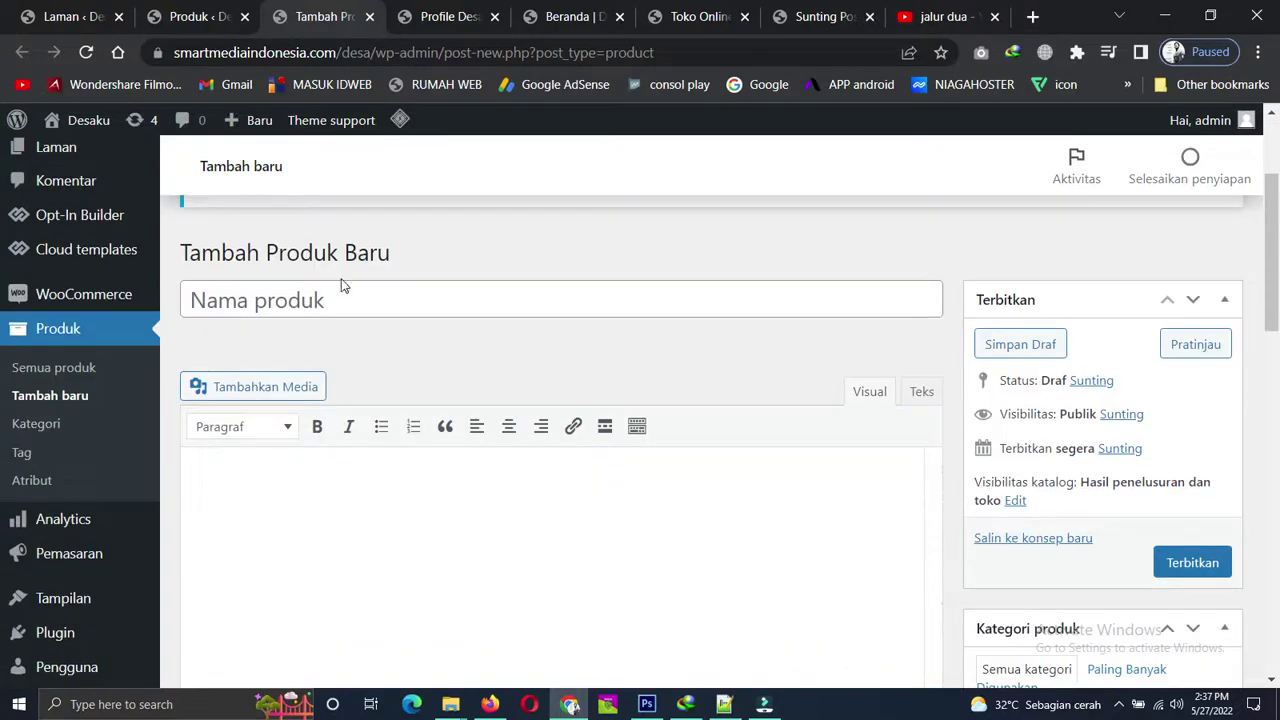
pyautogui.click(350, 298)
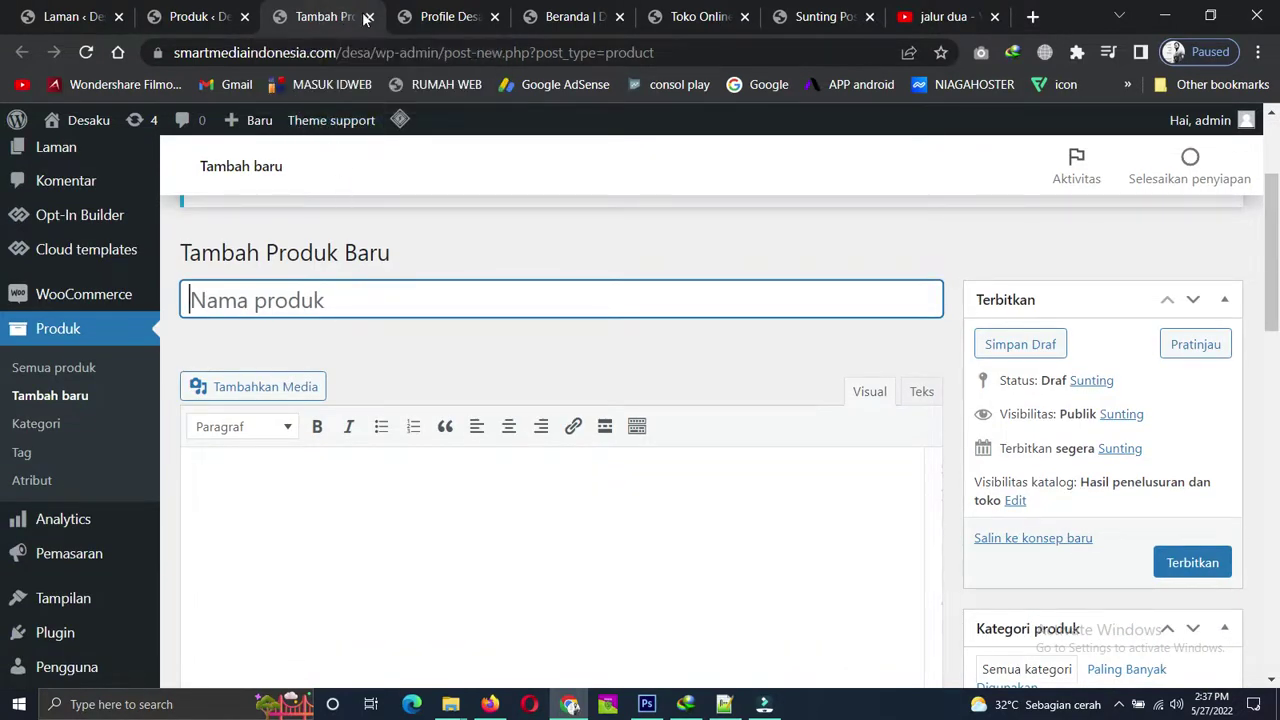
pyautogui.click(366, 17)
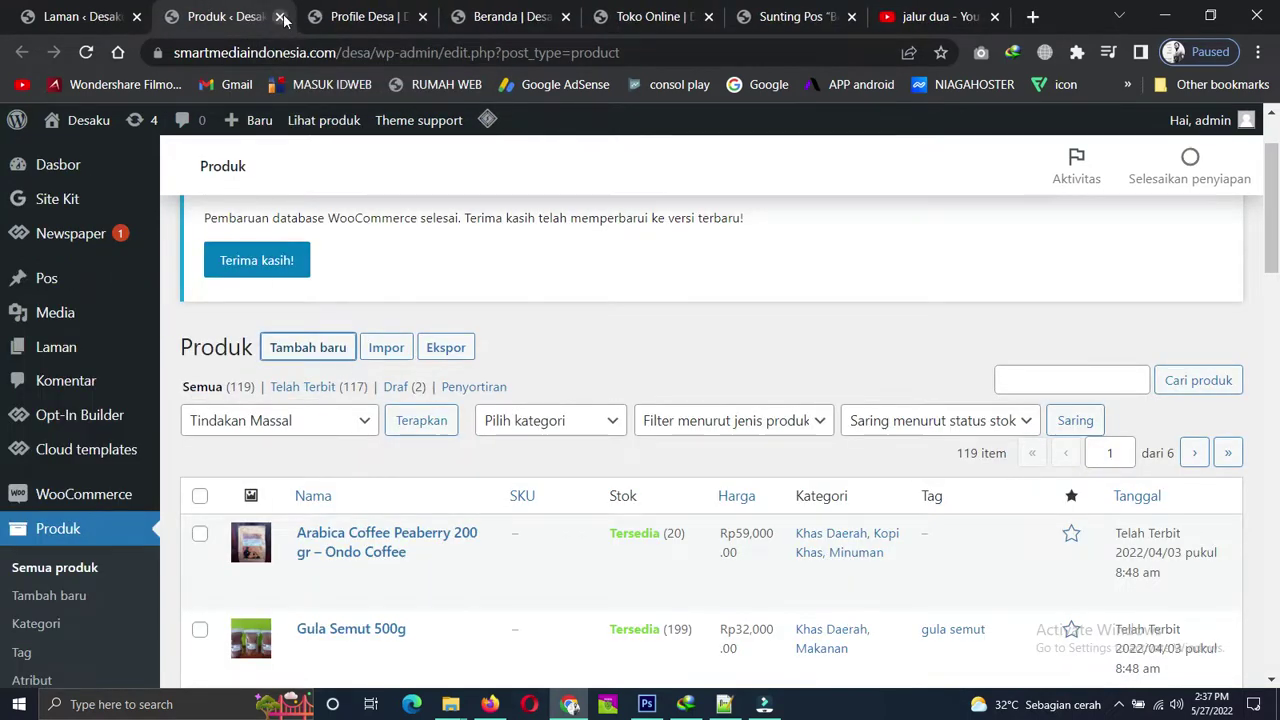
# Cycle through the open tabs back to the page editor and scroll to the footer map.
pyautogui.scroll(-1, 78, 390)
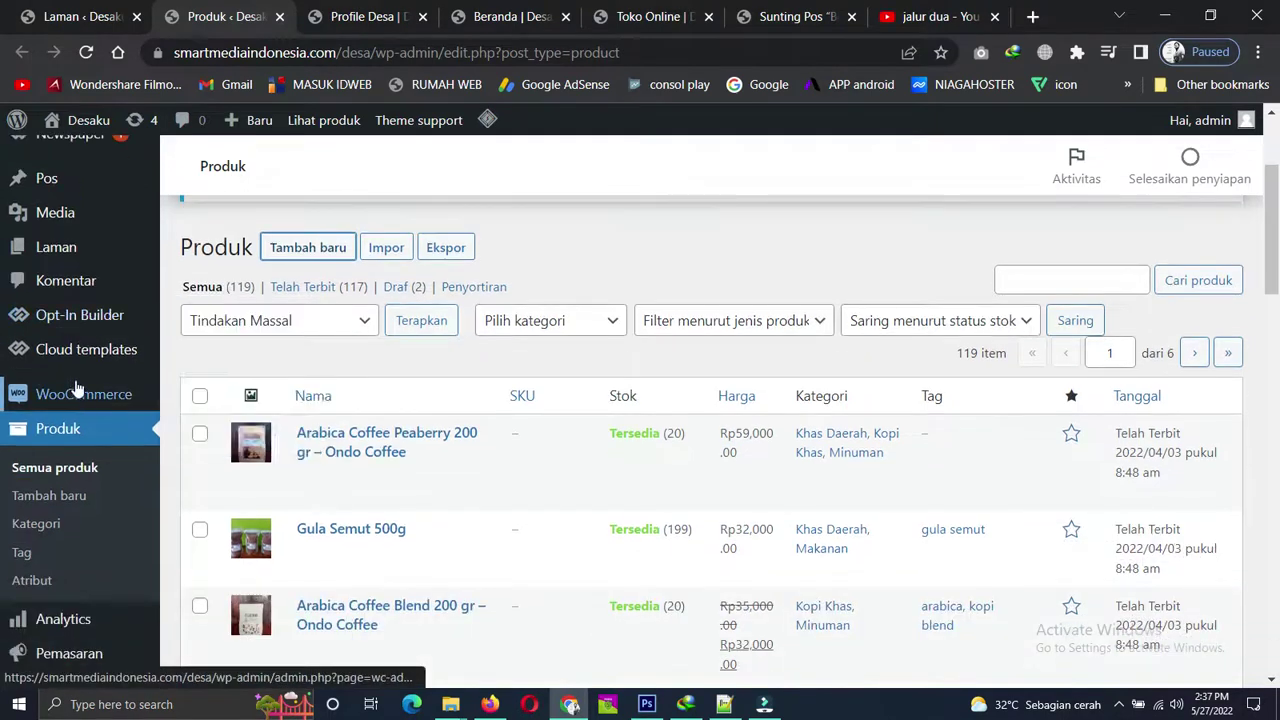
pyautogui.moveTo(80, 395)
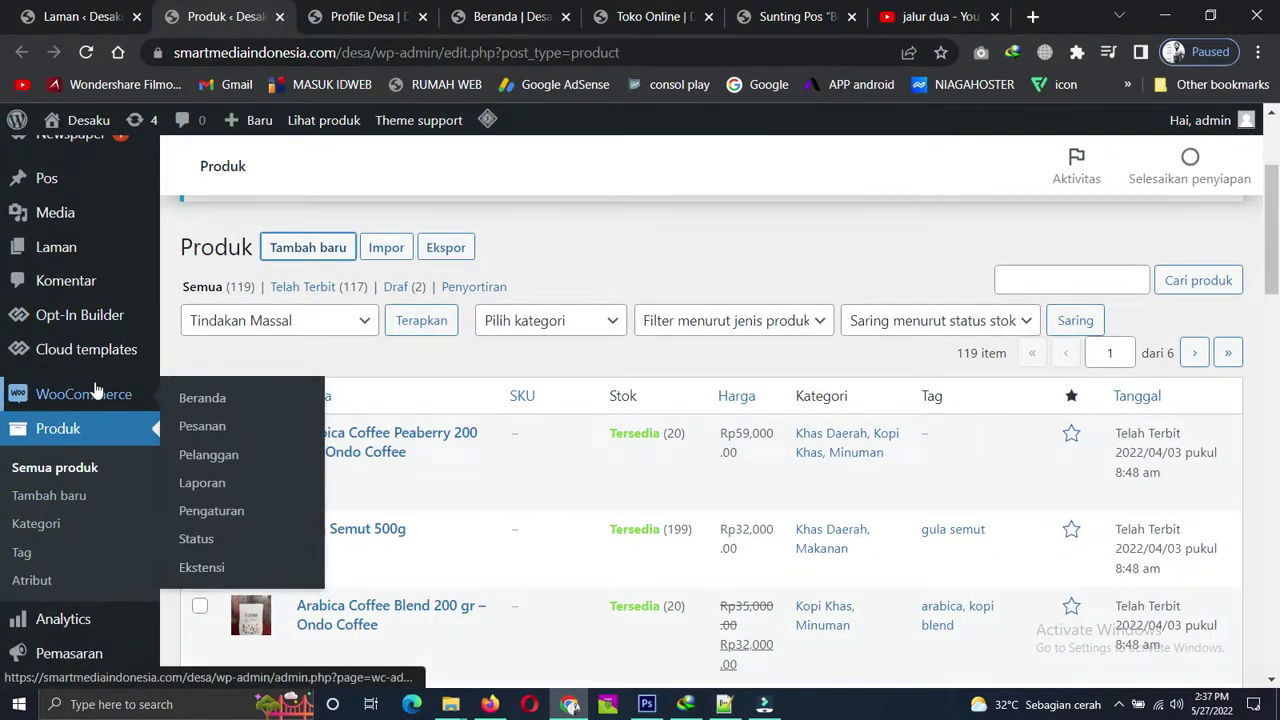
pyautogui.scroll(-2, 95, 390)
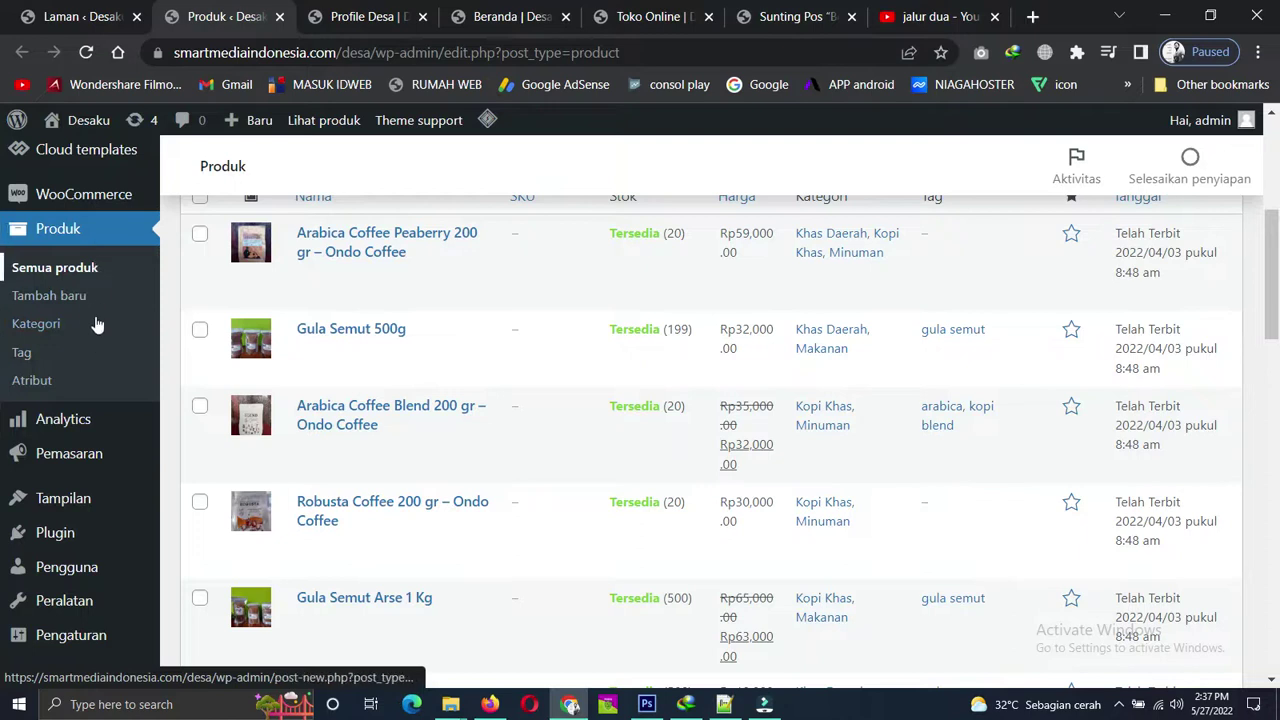
pyautogui.scroll(5, 97, 323)
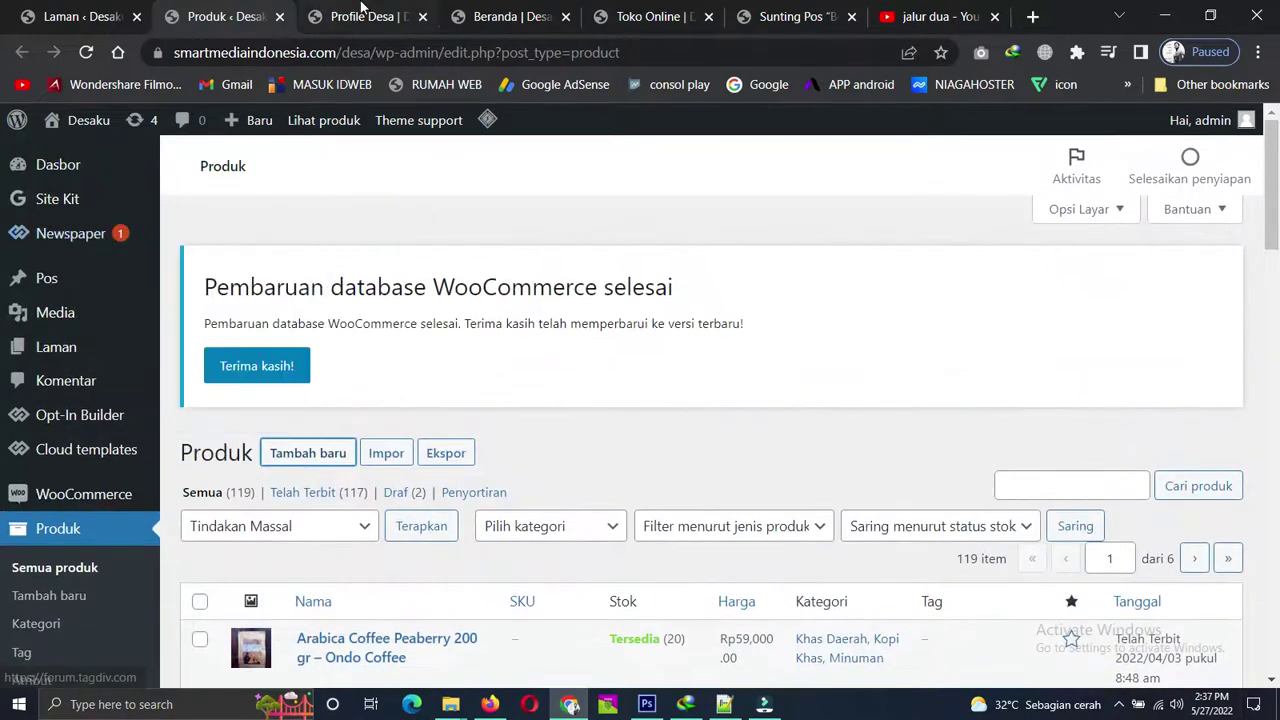
pyautogui.click(362, 12)
pyautogui.click(508, 14)
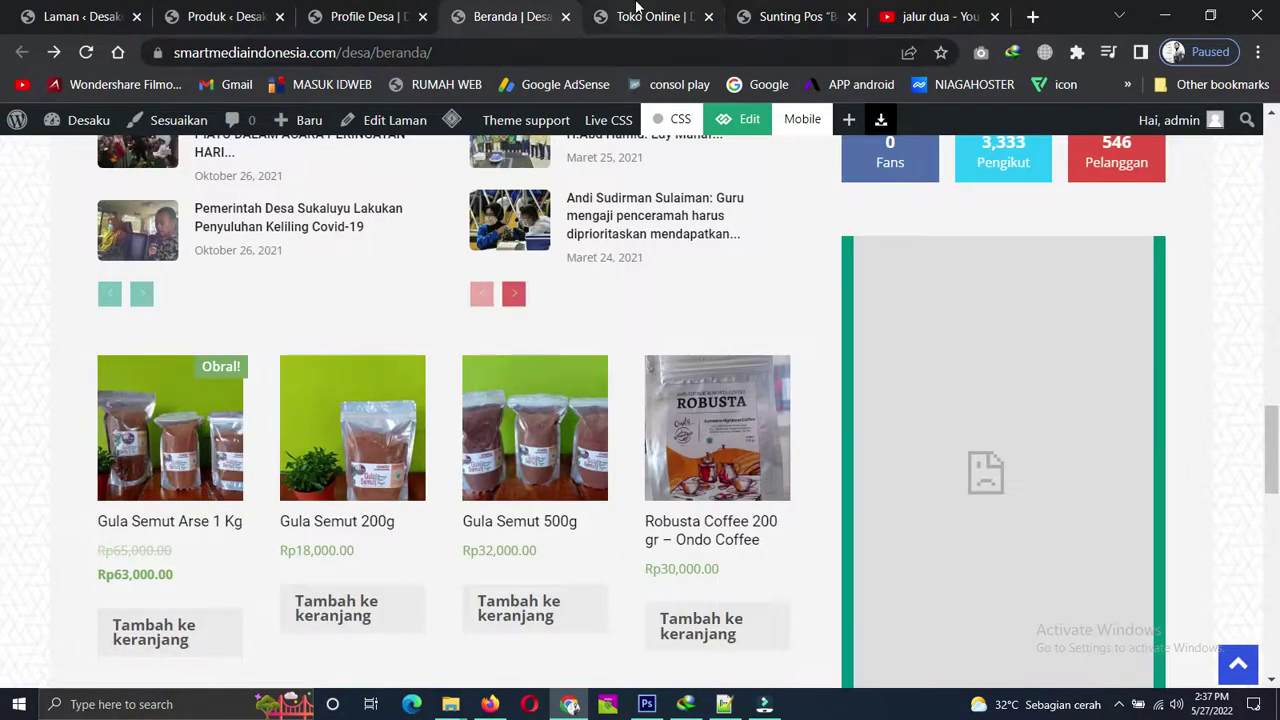
pyautogui.click(636, 12)
pyautogui.click(750, 16)
pyautogui.scroll(-5, 752, 403)
pyautogui.scroll(-10, 752, 403)
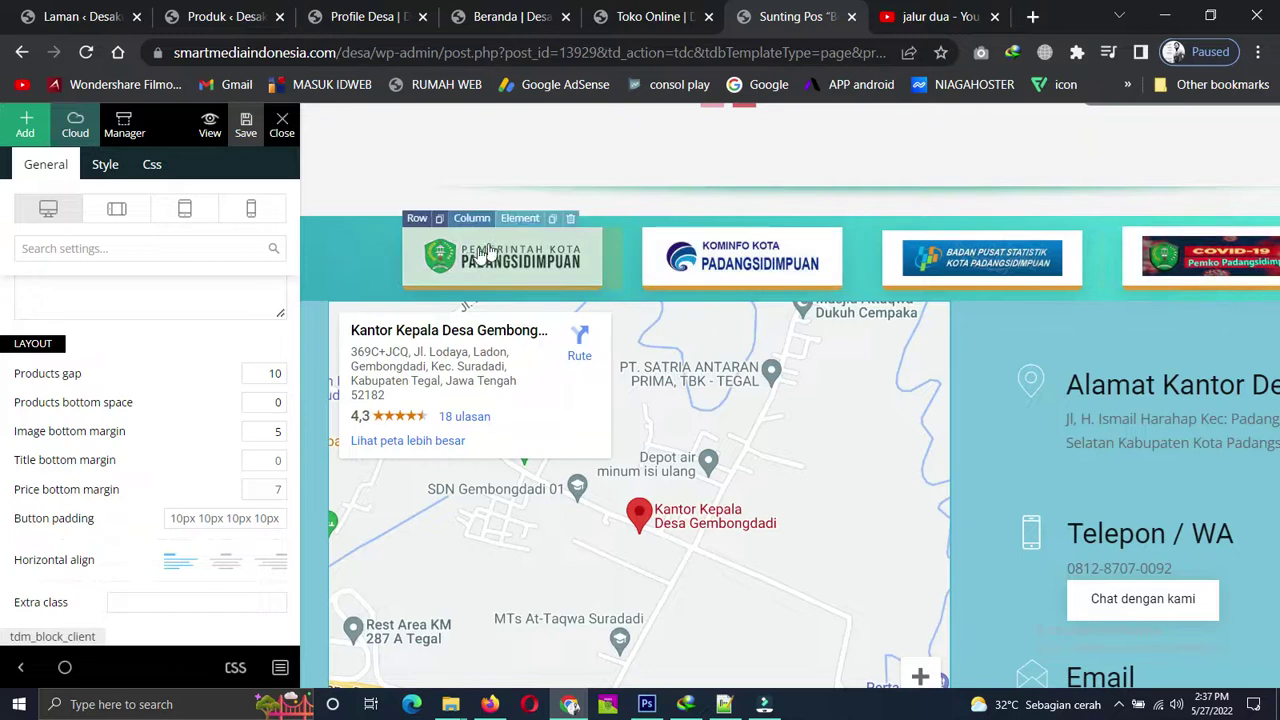
# Select the Pemerintah Kota logo block in the editor, then switch to the live Beranda homepage.
pyautogui.click(478, 264)
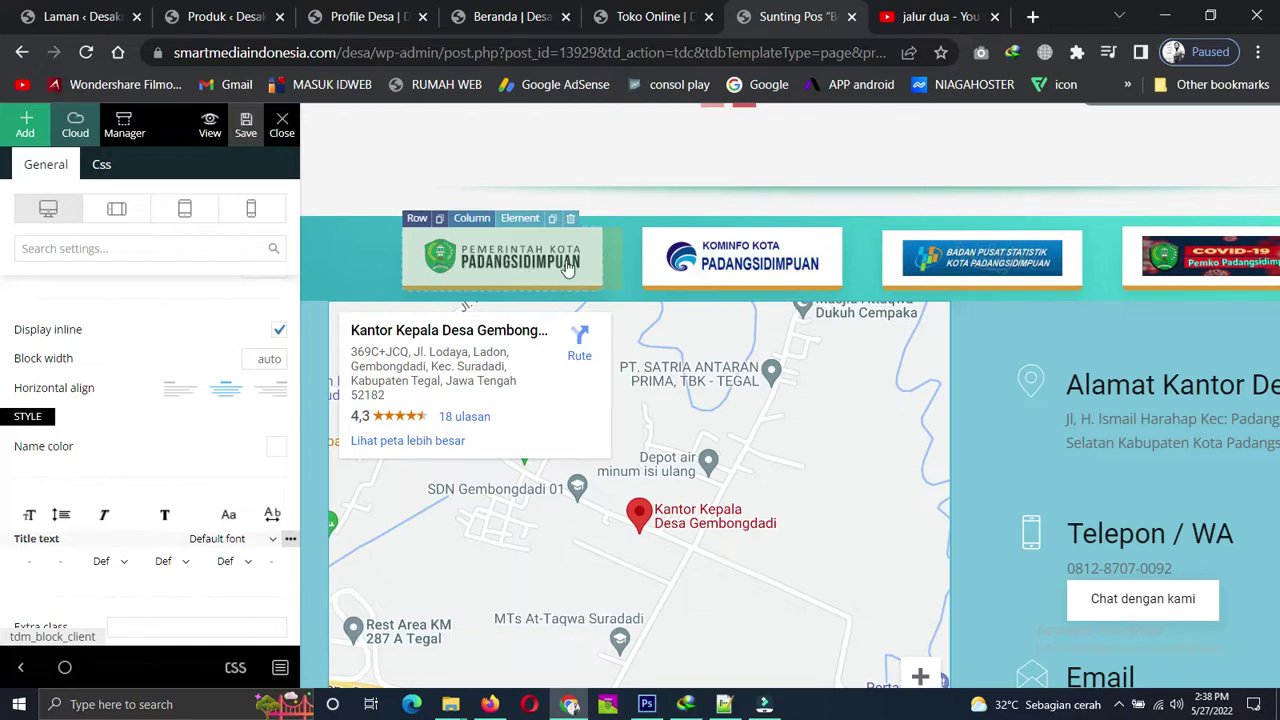
pyautogui.click(489, 258)
pyautogui.scroll(5, 204, 345)
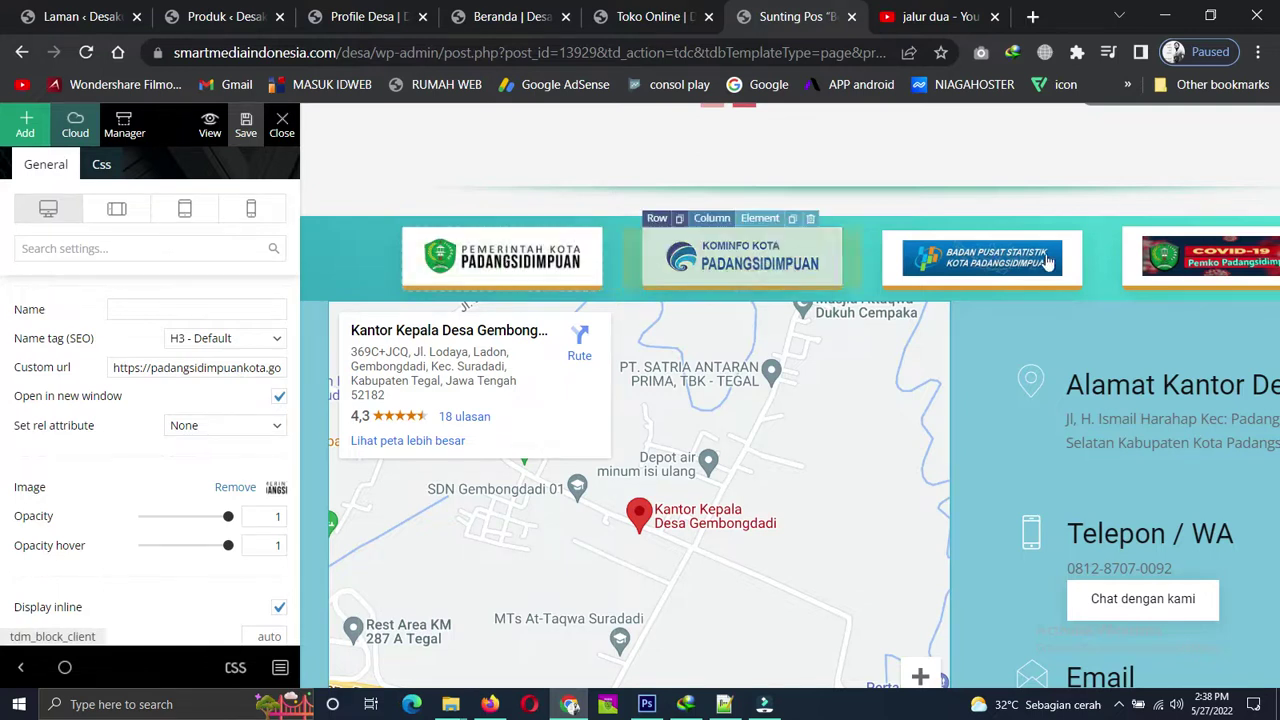
pyautogui.click(490, 14)
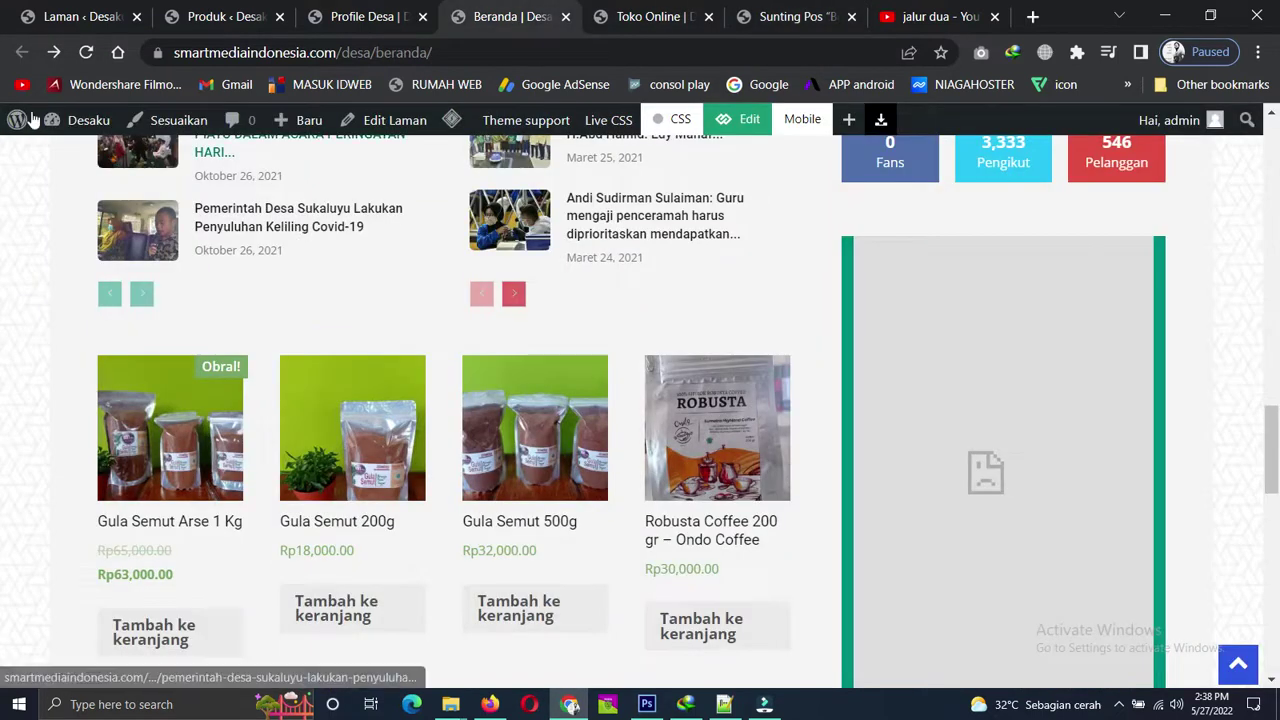
# Test the Pemerintah Kota Padangsidimpuan logo link, close the city portal, and return to the editor.
pyautogui.scroll(-10, 449, 407)
pyautogui.scroll(1, 449, 407)
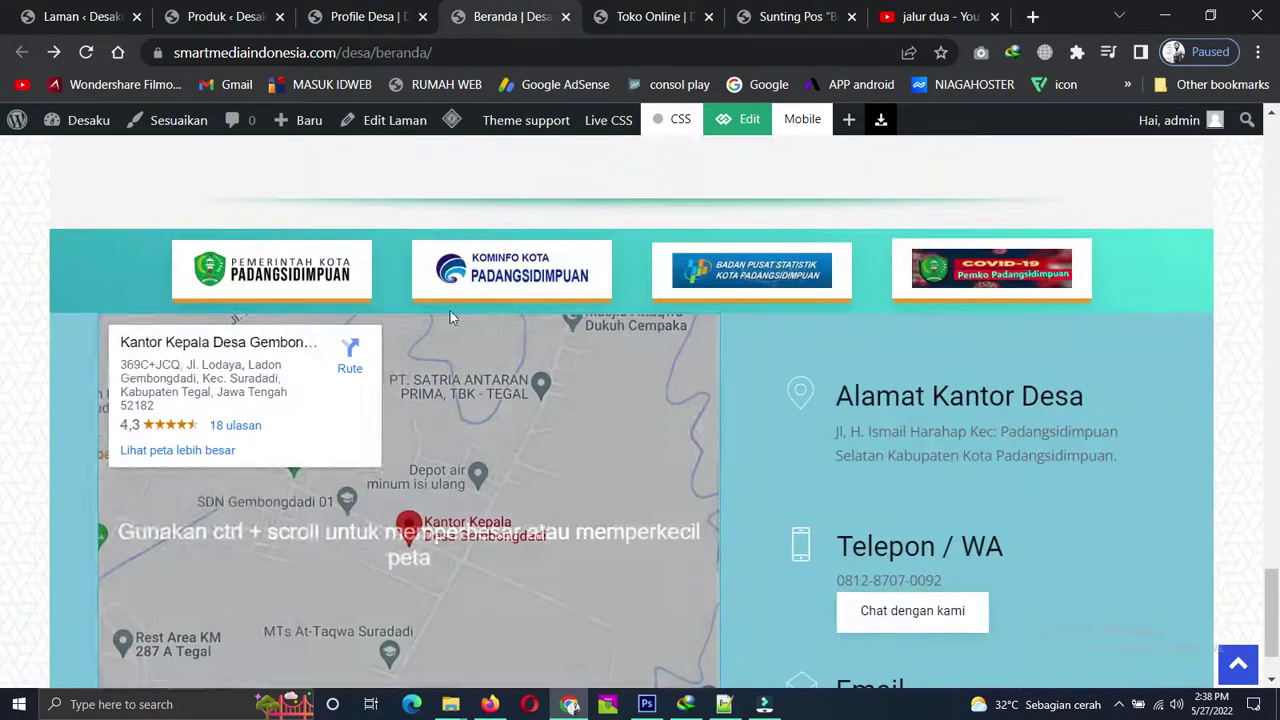
pyautogui.click(273, 263)
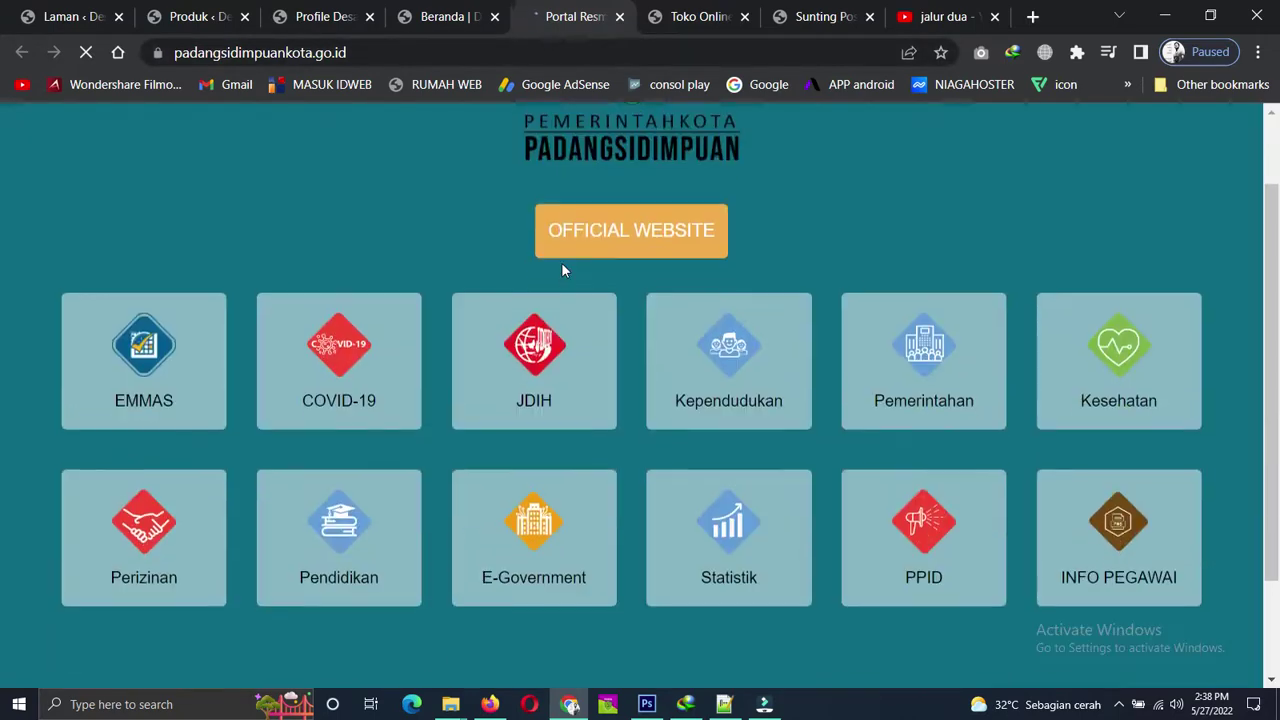
pyautogui.scroll(-2, 568, 220)
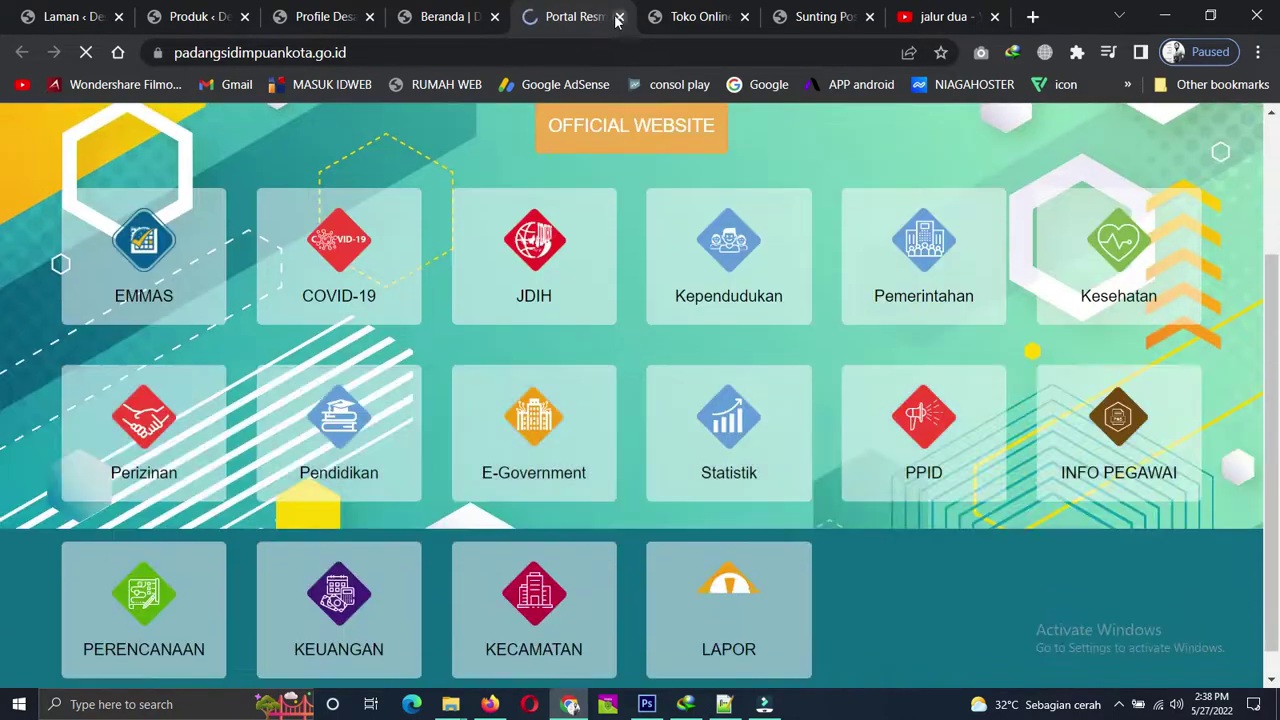
pyautogui.click(620, 16)
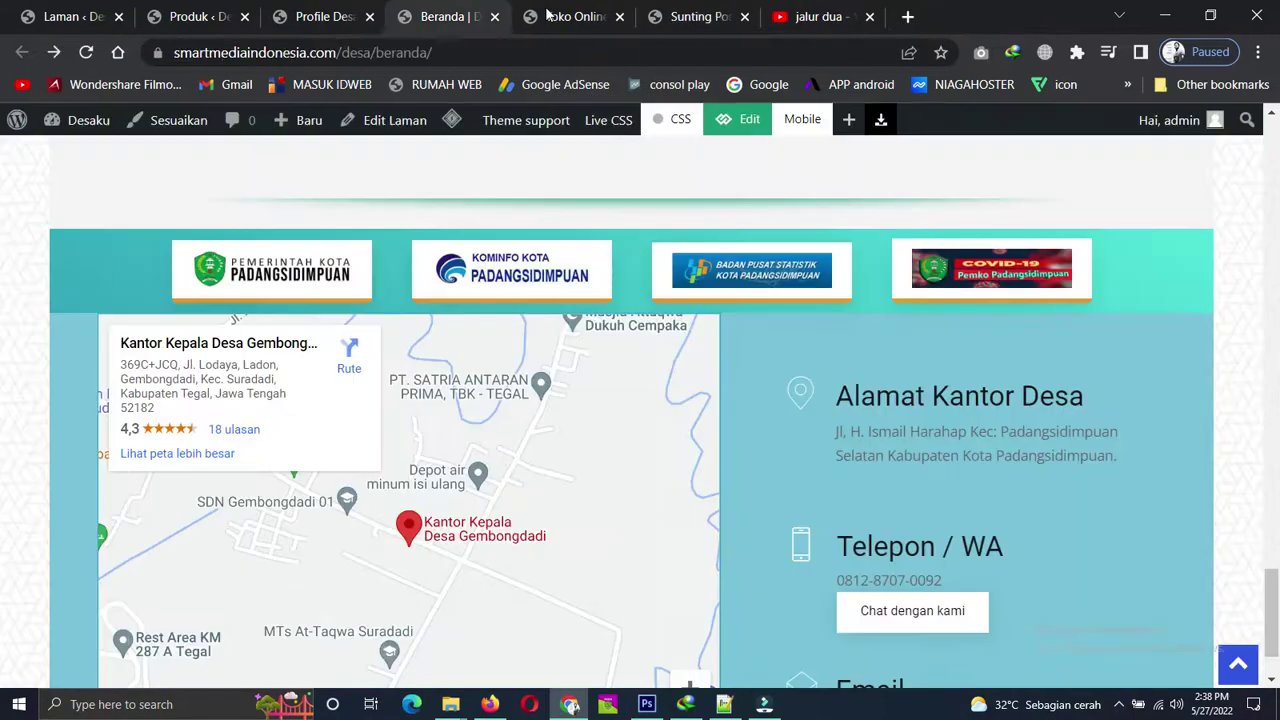
pyautogui.click(687, 10)
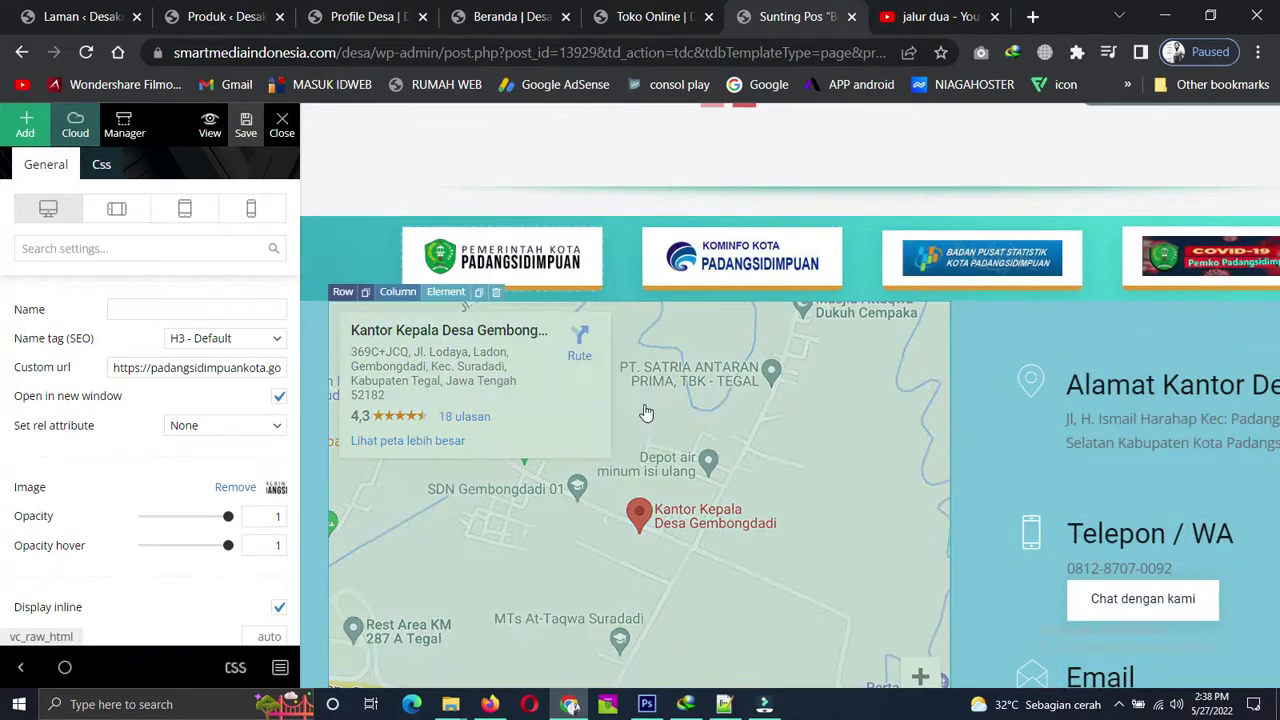
# Load the footer map block's embed code, close the YouTube tab, and start a new tab.
pyautogui.scroll(-1, 645, 410)
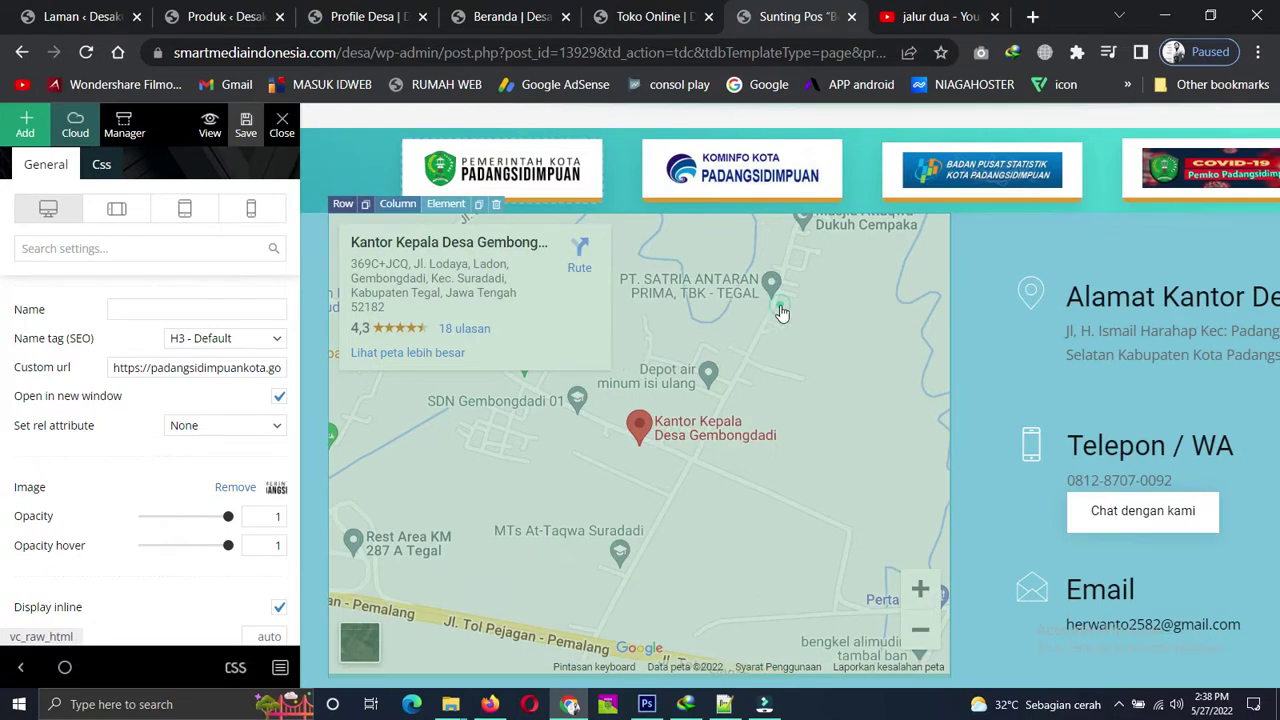
pyautogui.click(779, 300)
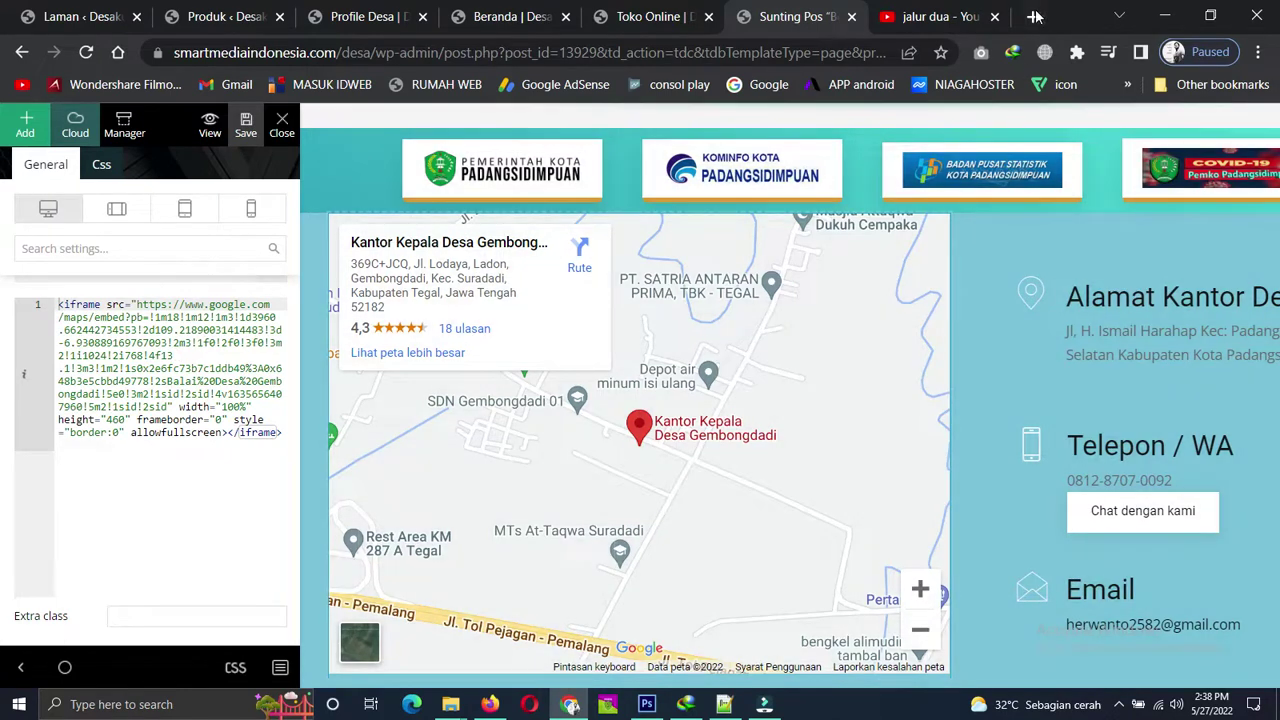
pyautogui.click(955, 16)
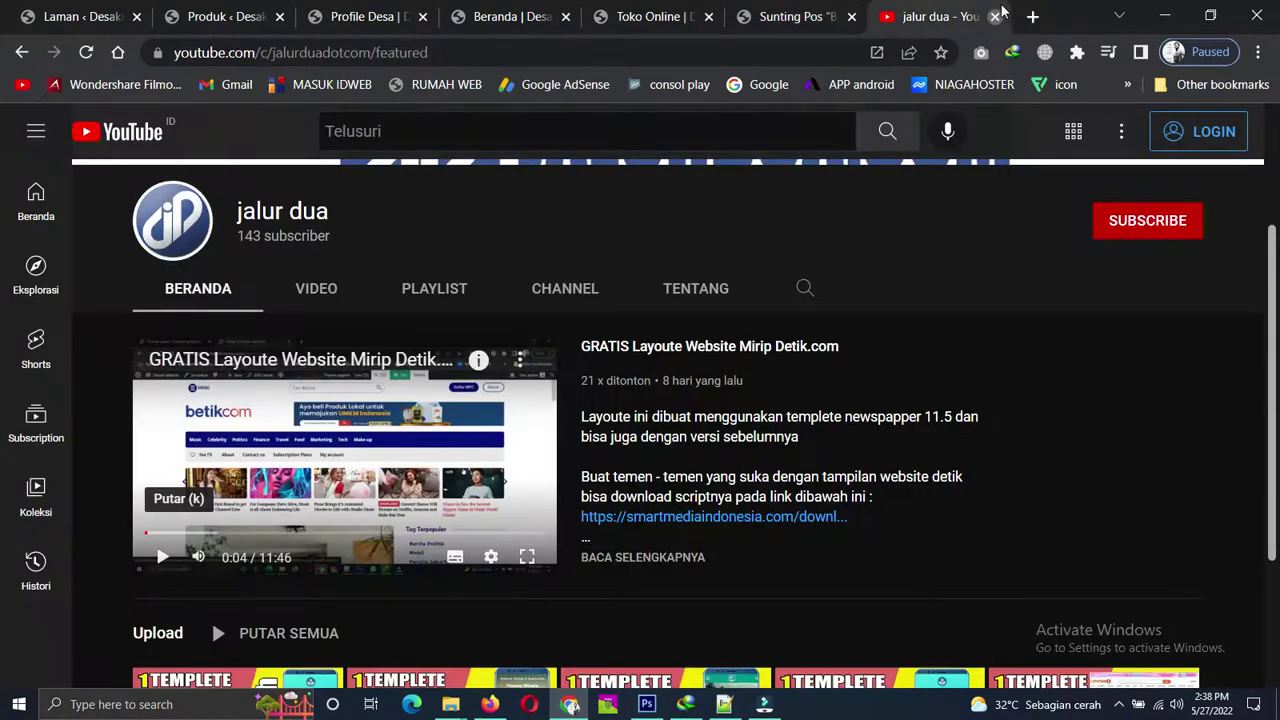
pyautogui.click(996, 16)
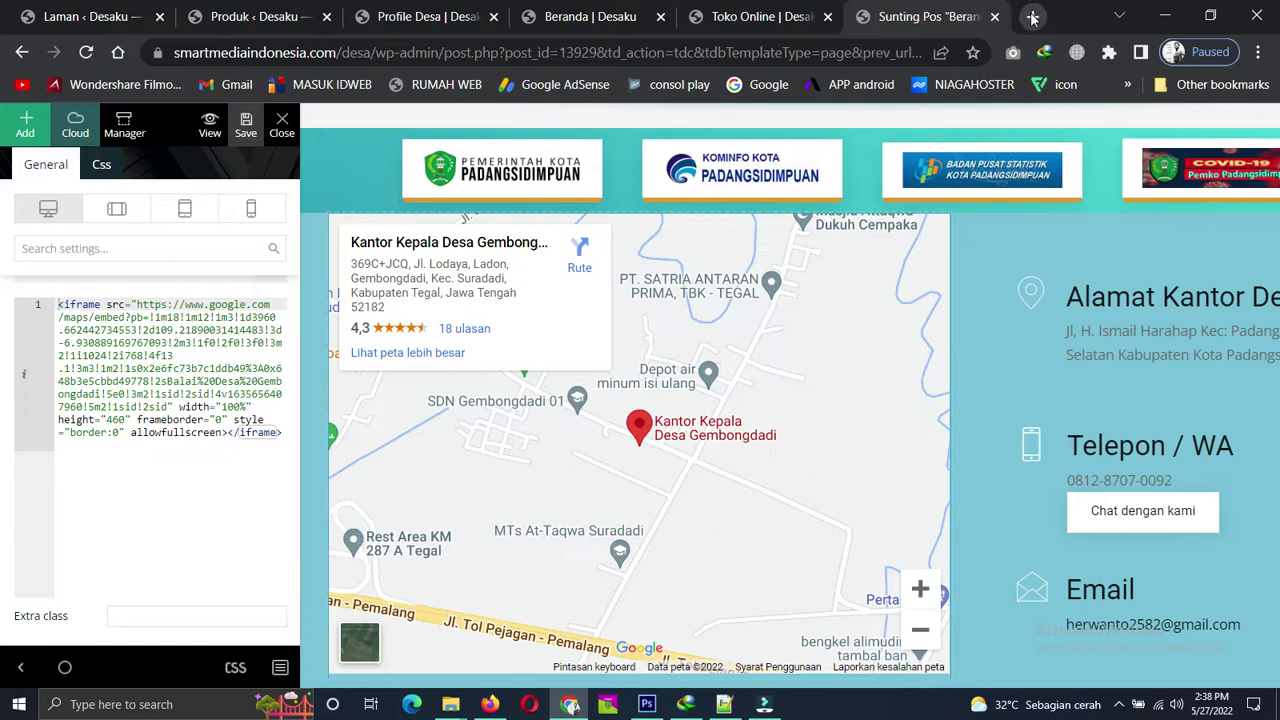
pyautogui.click(1033, 16)
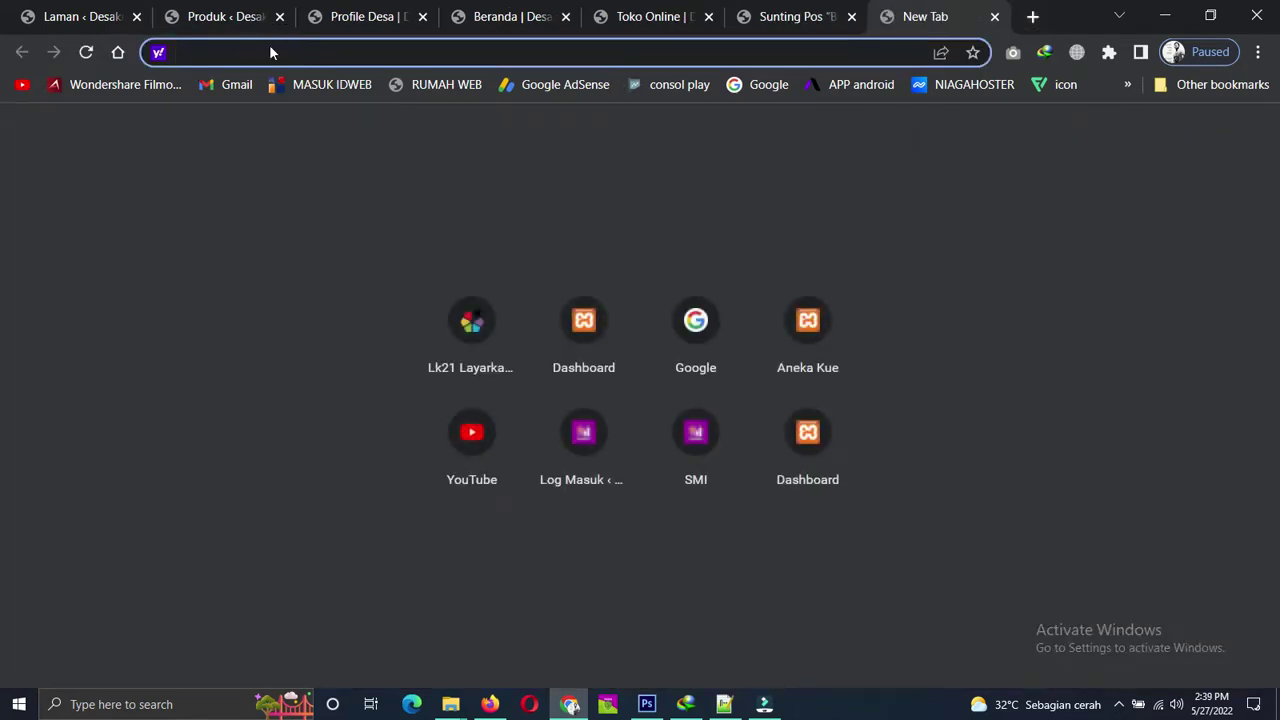
# Open Google Maps from a 'google map' search and look up 'des gembongdadi, tegal'.
pyautogui.write('google map')
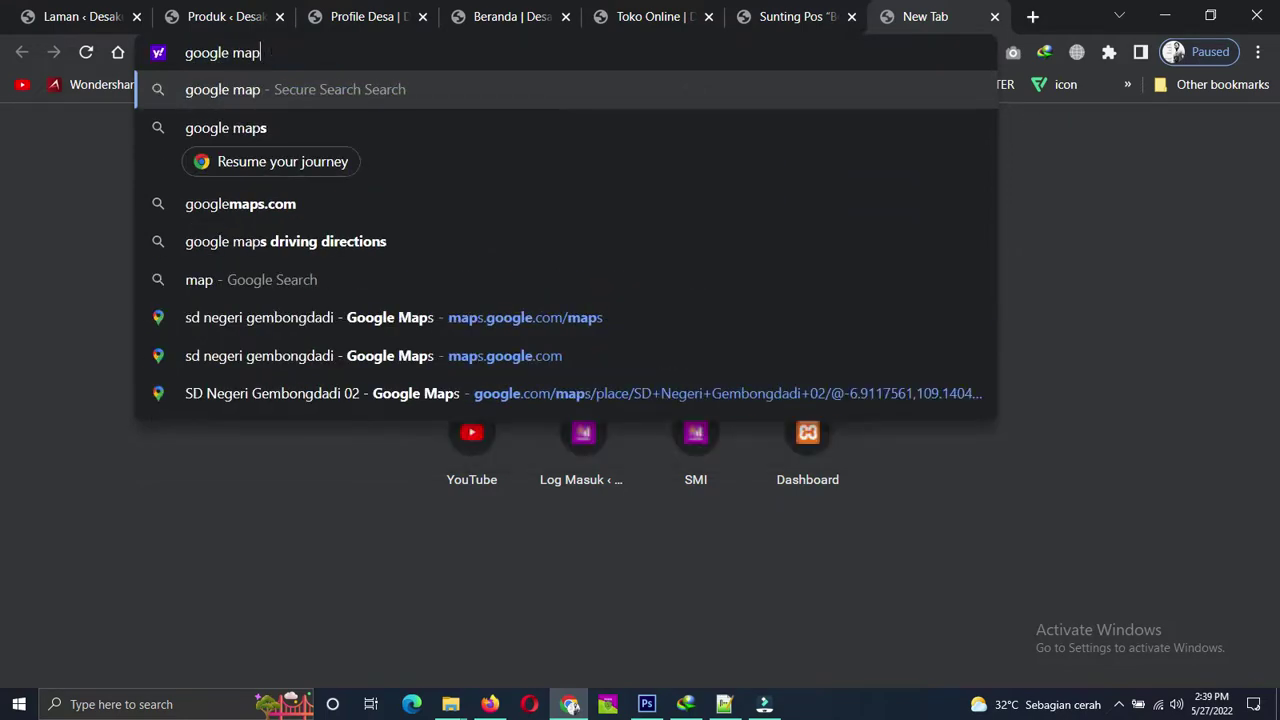
pyautogui.press('Return')
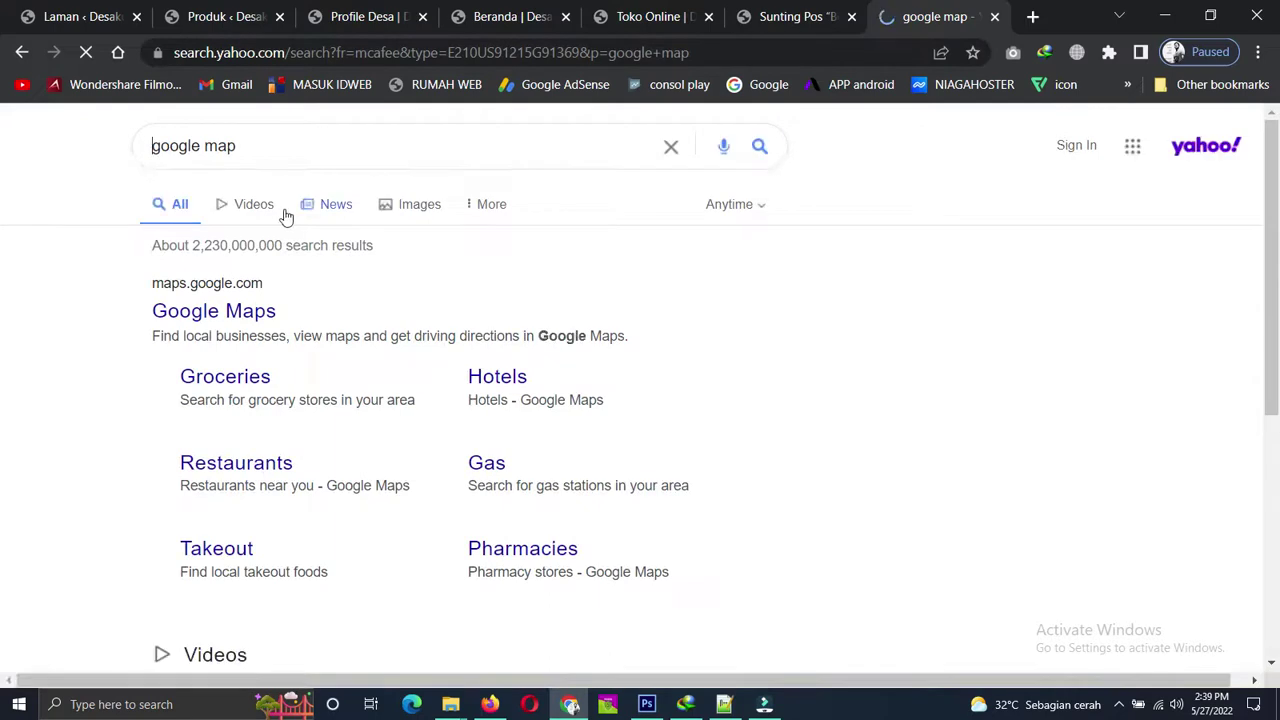
pyautogui.click(210, 312)
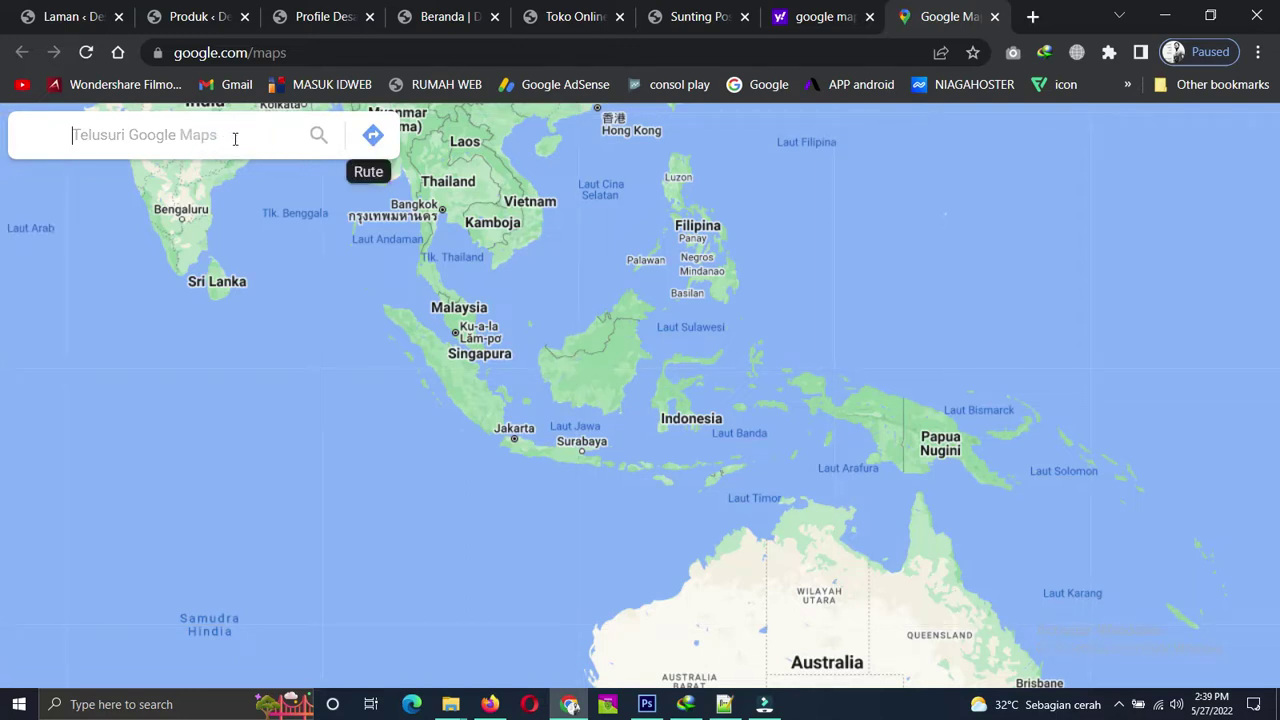
pyautogui.write('des gem')
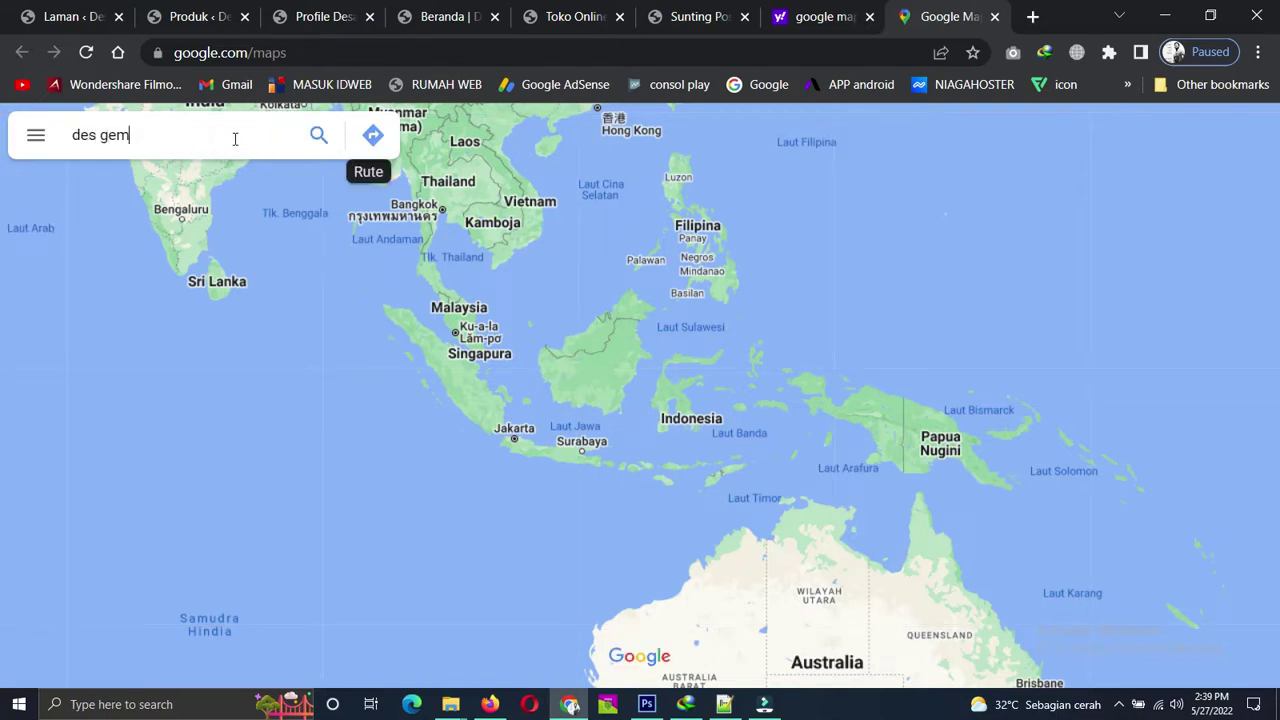
pyautogui.write('bongdadi, tegal')
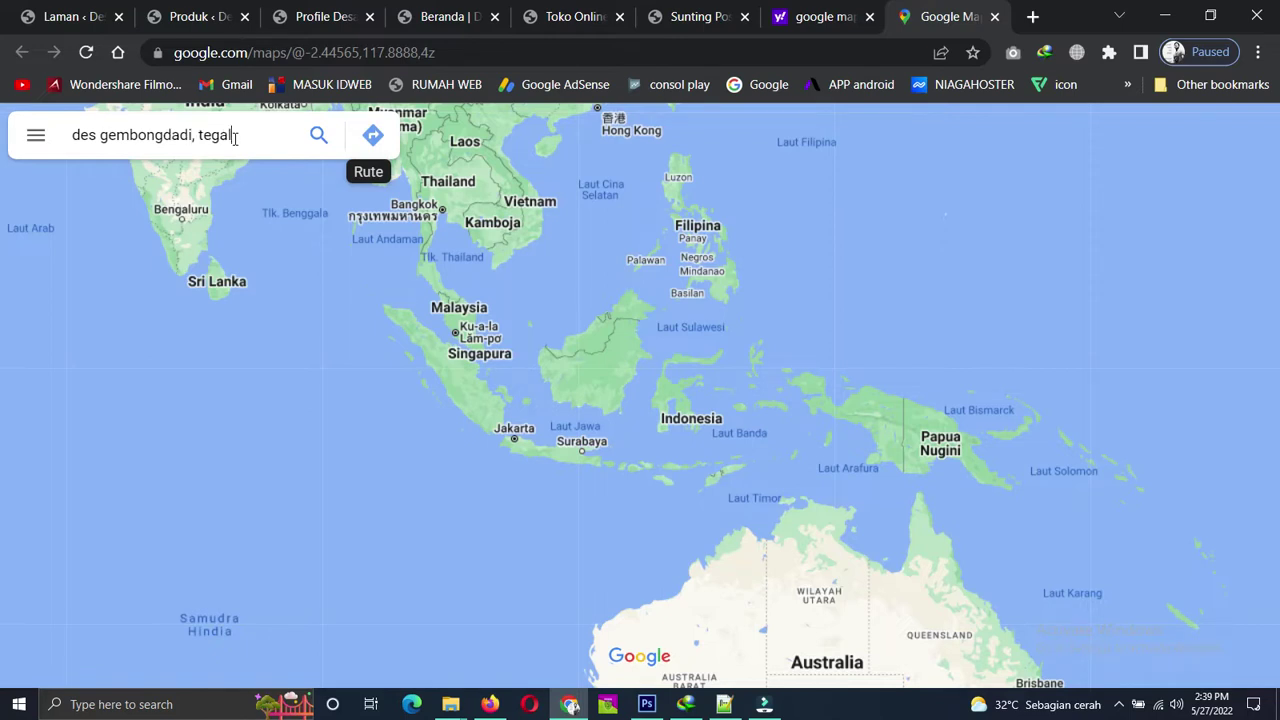
pyautogui.press('Return')
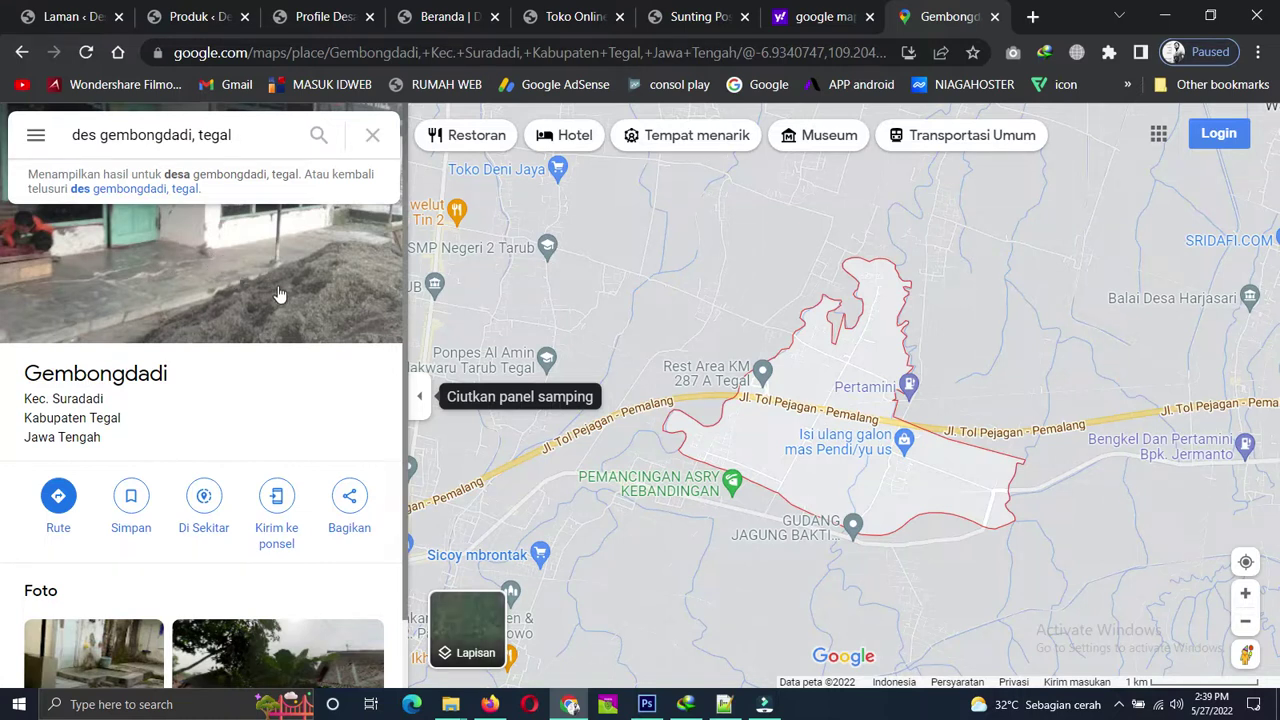
# Copy Gembongdadi's medium-size map embed HTML through Bagikan > Sematkan peta.
pyautogui.click(350, 500)
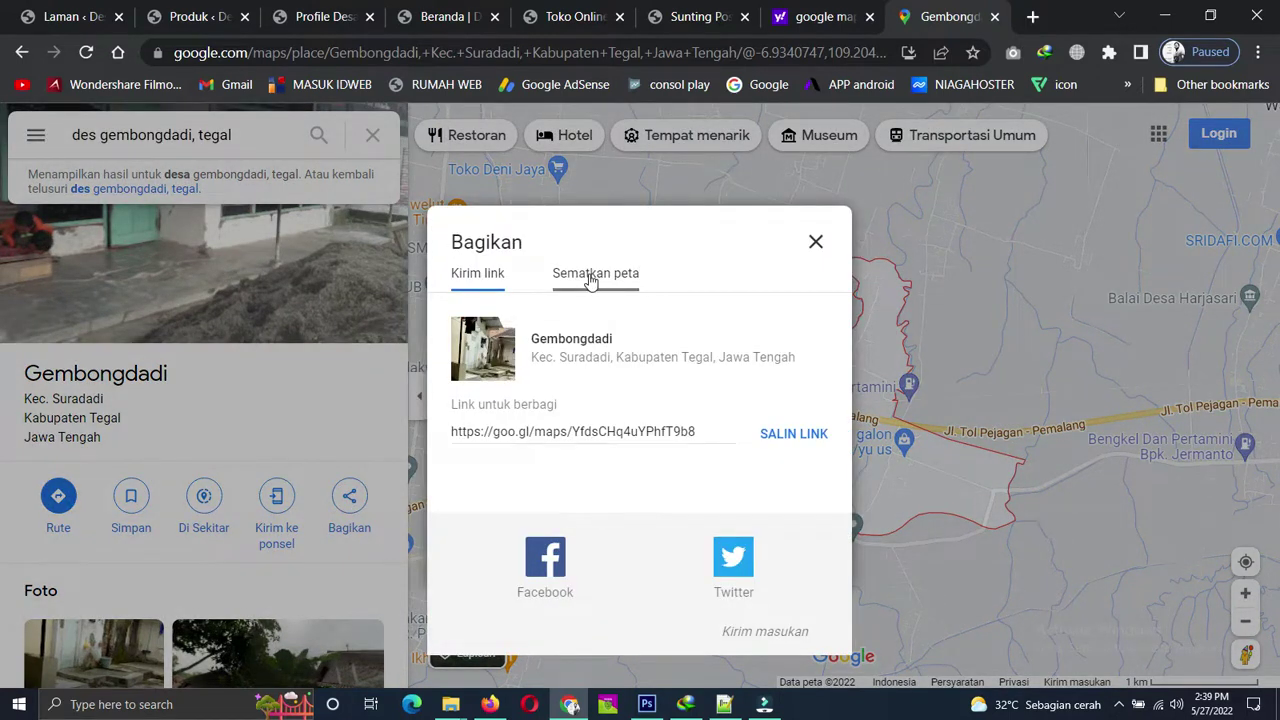
pyautogui.click(590, 276)
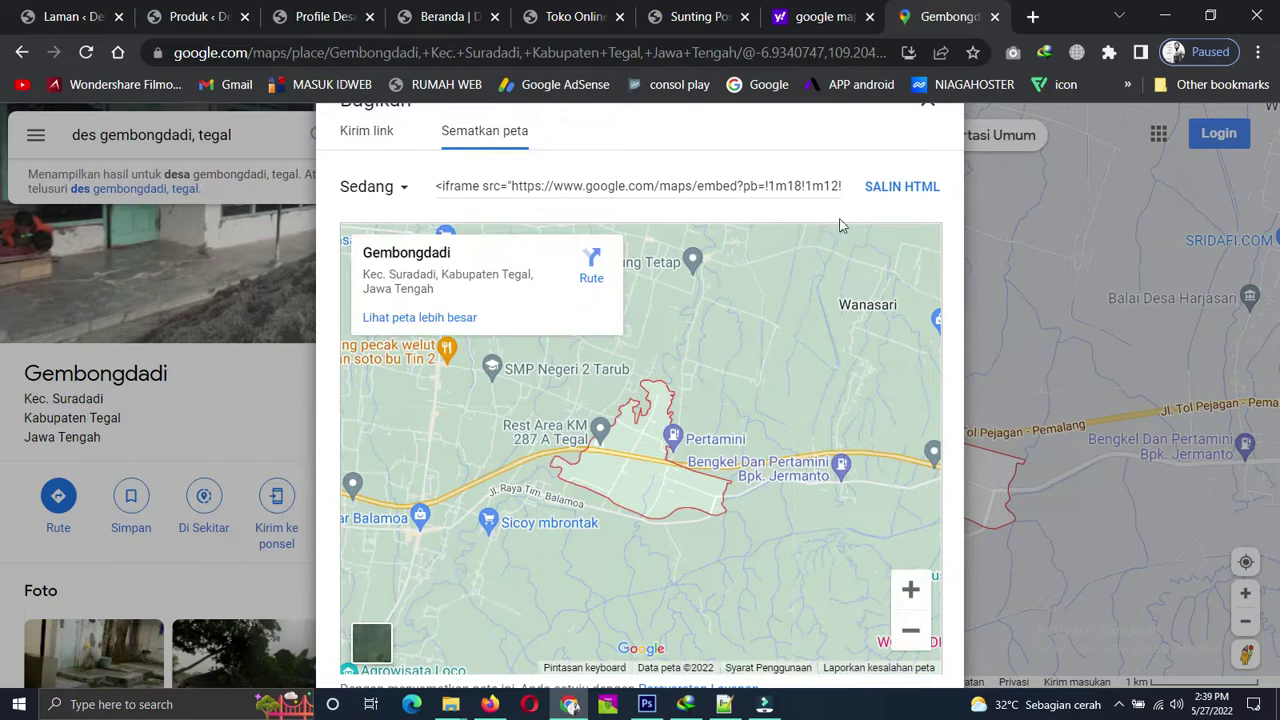
pyautogui.click(902, 187)
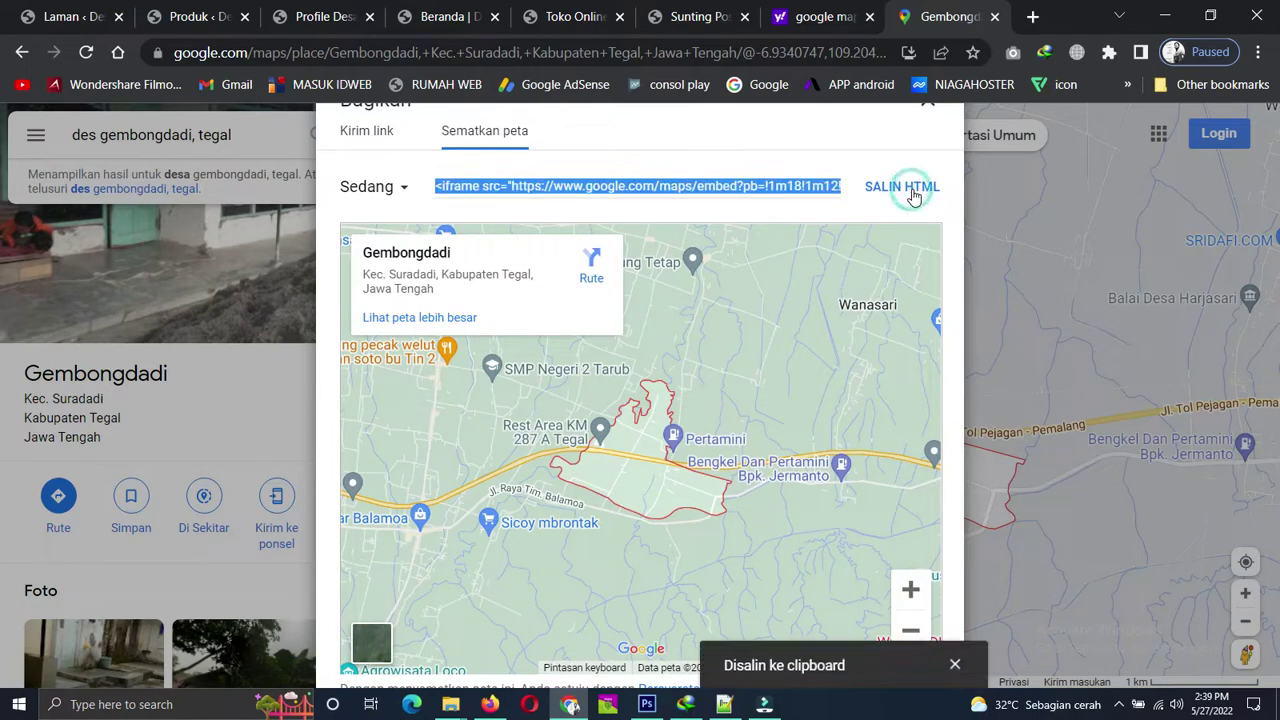
# Return to the Sunting Pos editor, collapse and restore the composer sidebar, and scroll to the footer map.
pyautogui.click(575, 17)
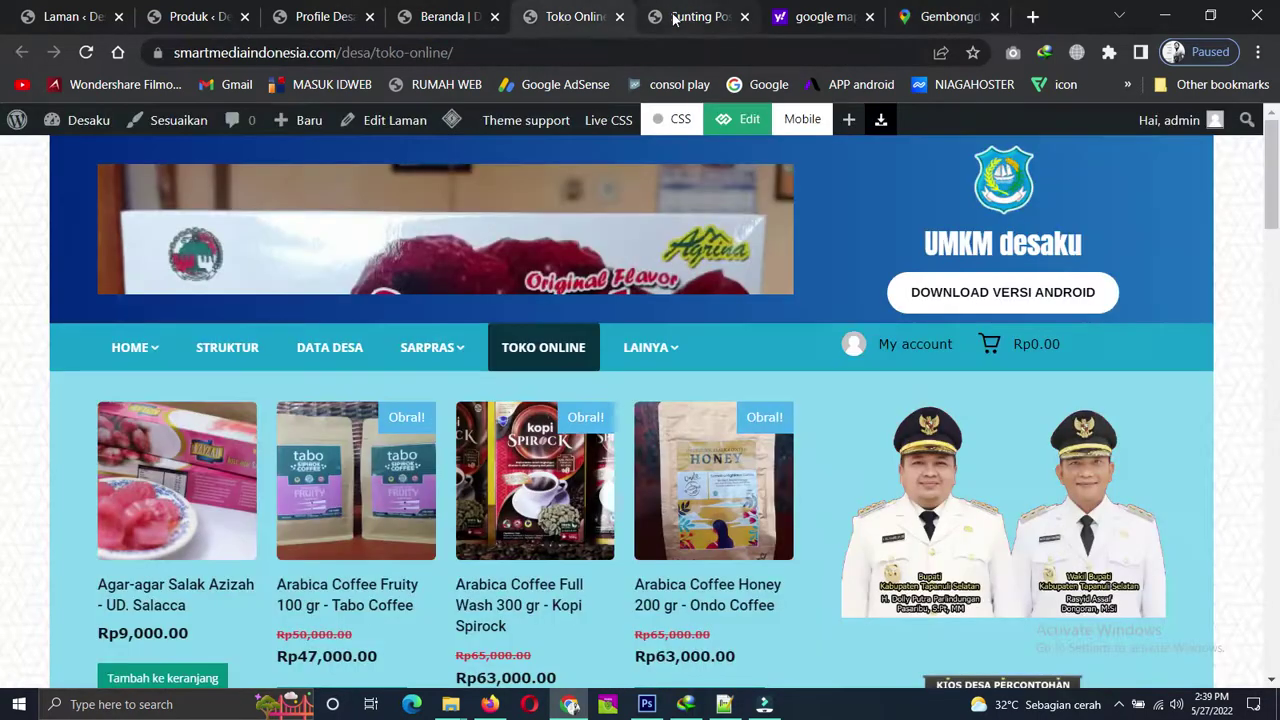
pyautogui.click(695, 17)
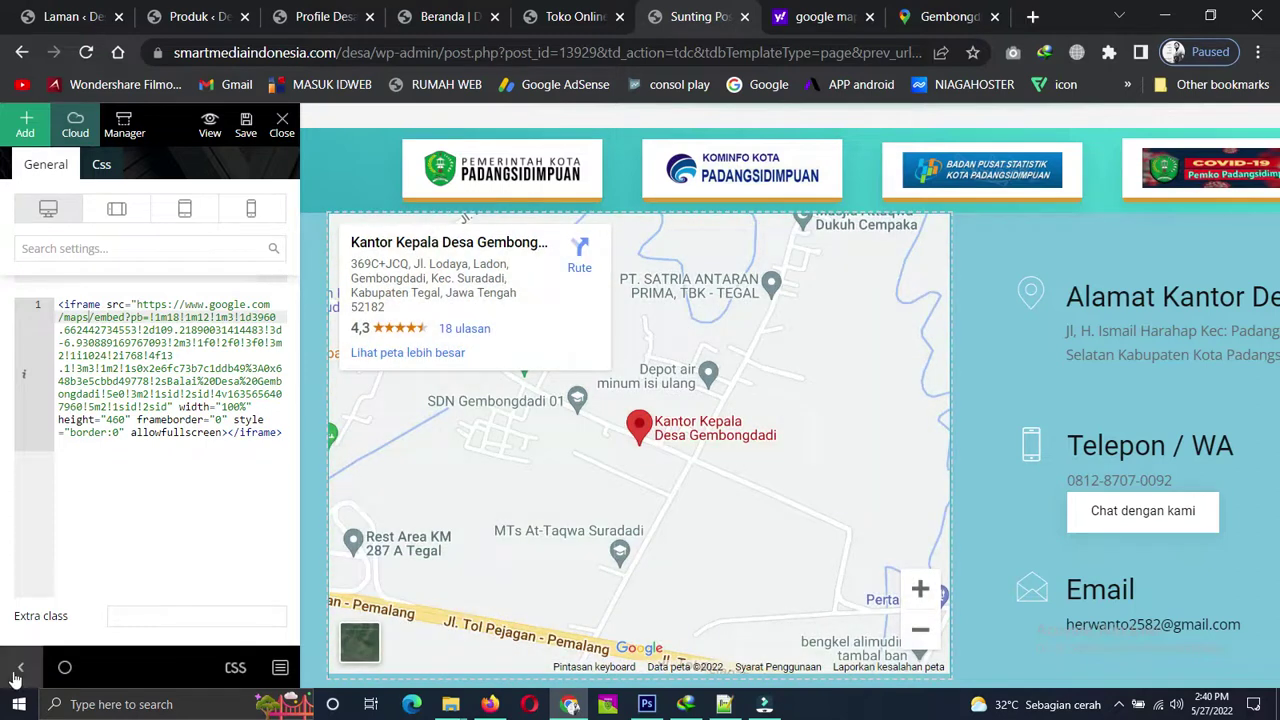
pyautogui.click(19, 669)
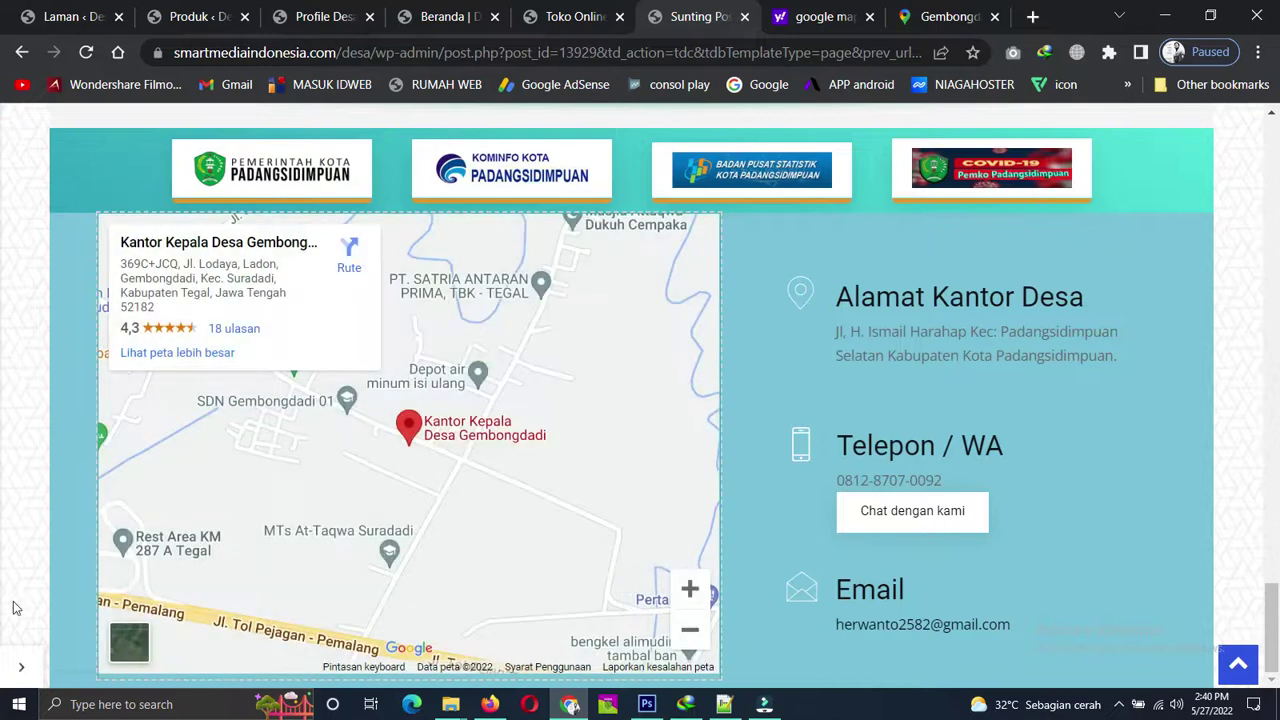
pyautogui.click(21, 669)
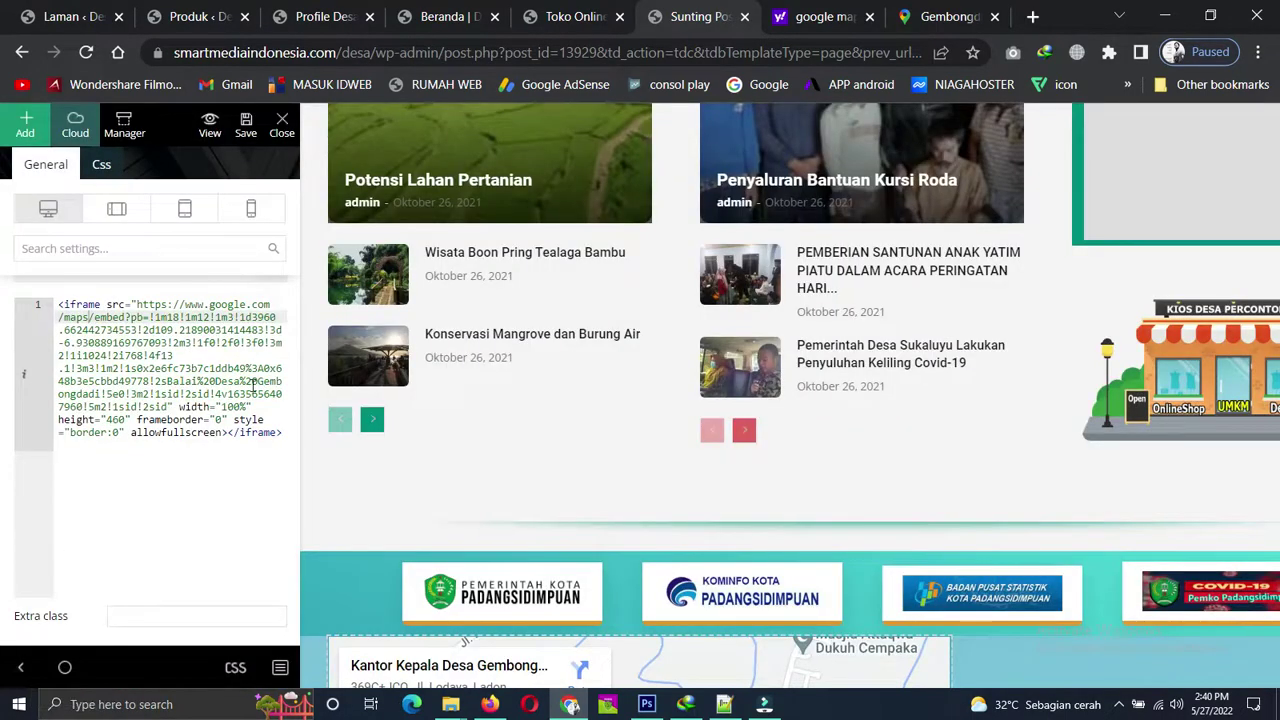
pyautogui.scroll(-2, 588, 531)
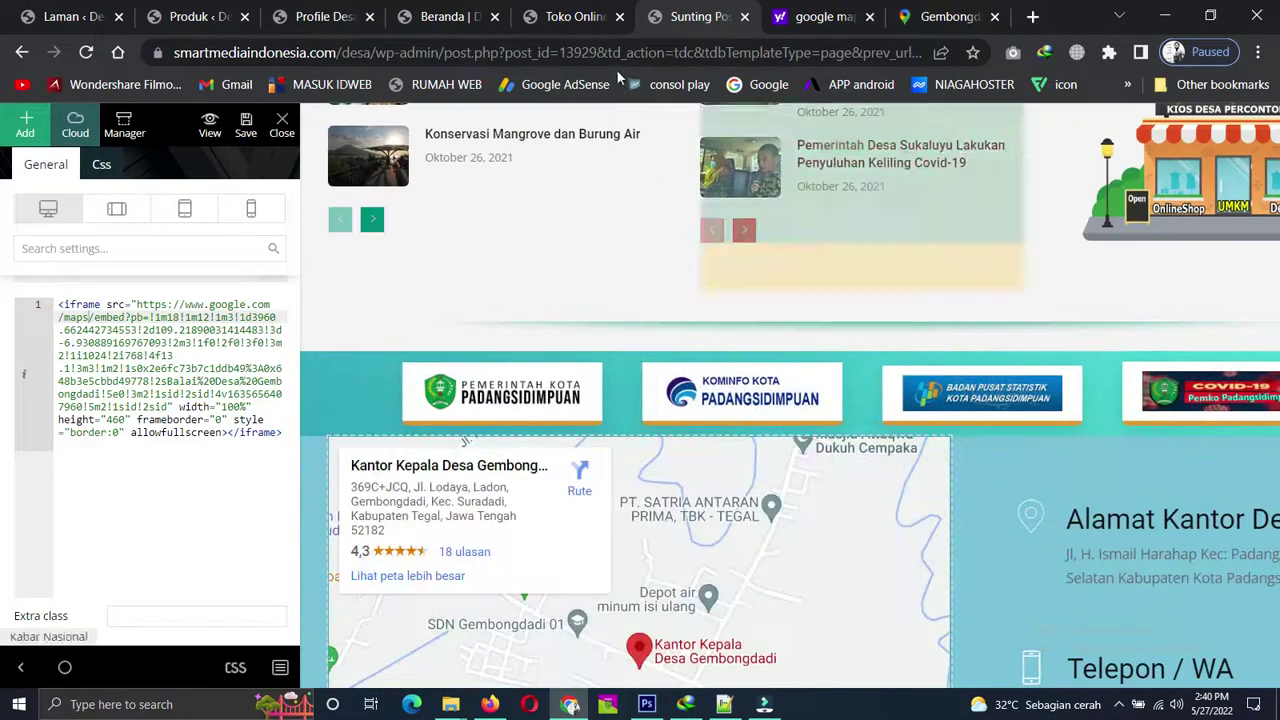
# Zoom the live homepage footer map onto Kantor Kepala Desa Gembongdadi and switch to satellite view.
pyautogui.click(575, 16)
pyautogui.click(447, 16)
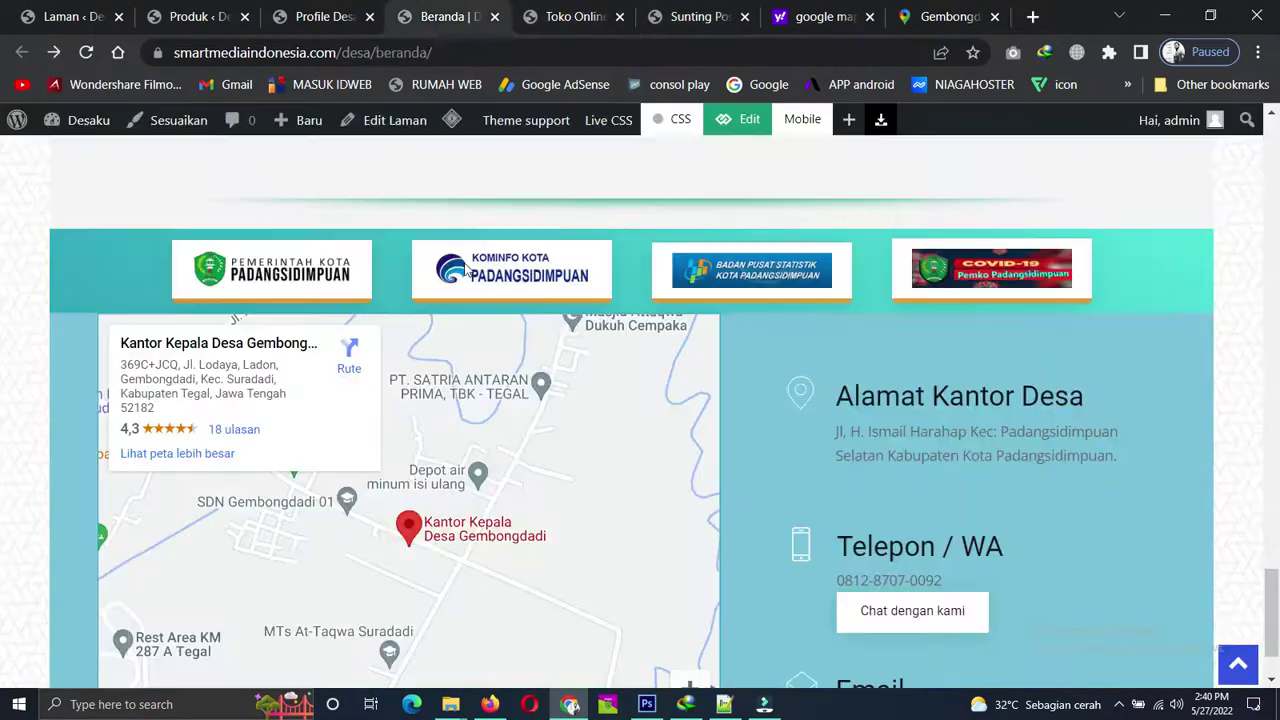
pyautogui.scroll(-1, 470, 447)
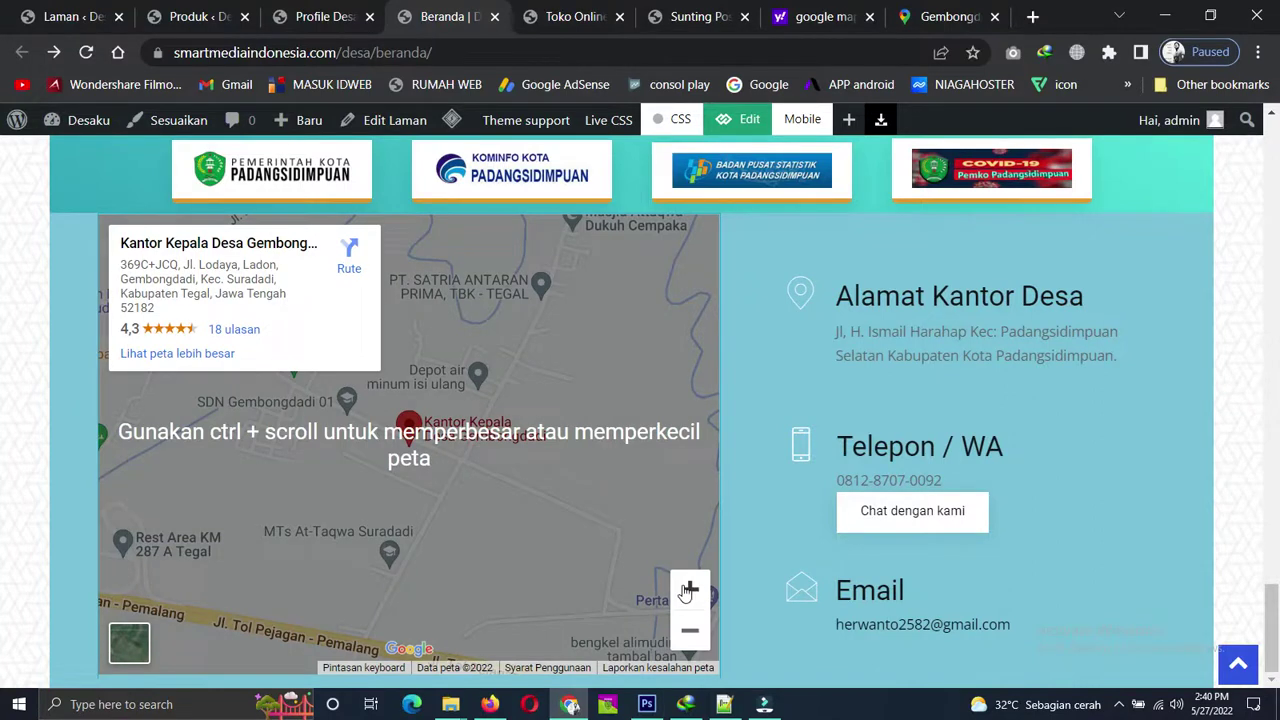
pyautogui.click(689, 590)
pyautogui.click(689, 590)
pyautogui.click(689, 590)
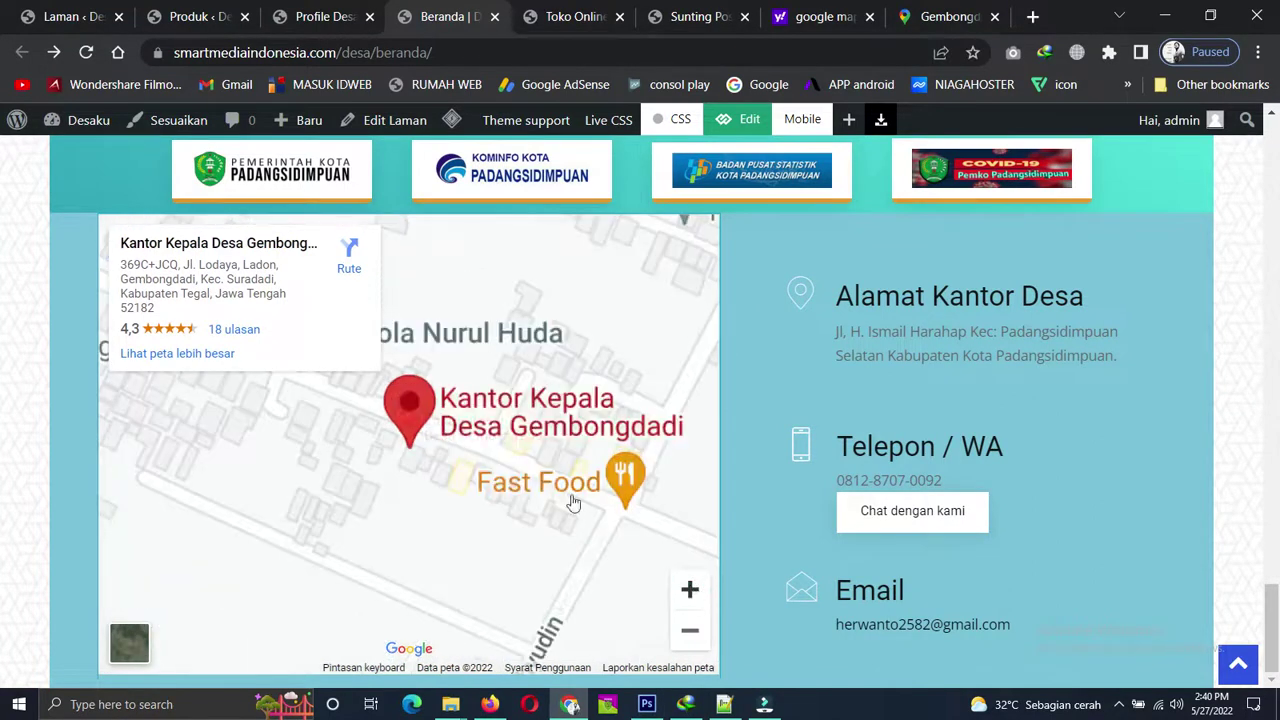
pyautogui.click(128, 648)
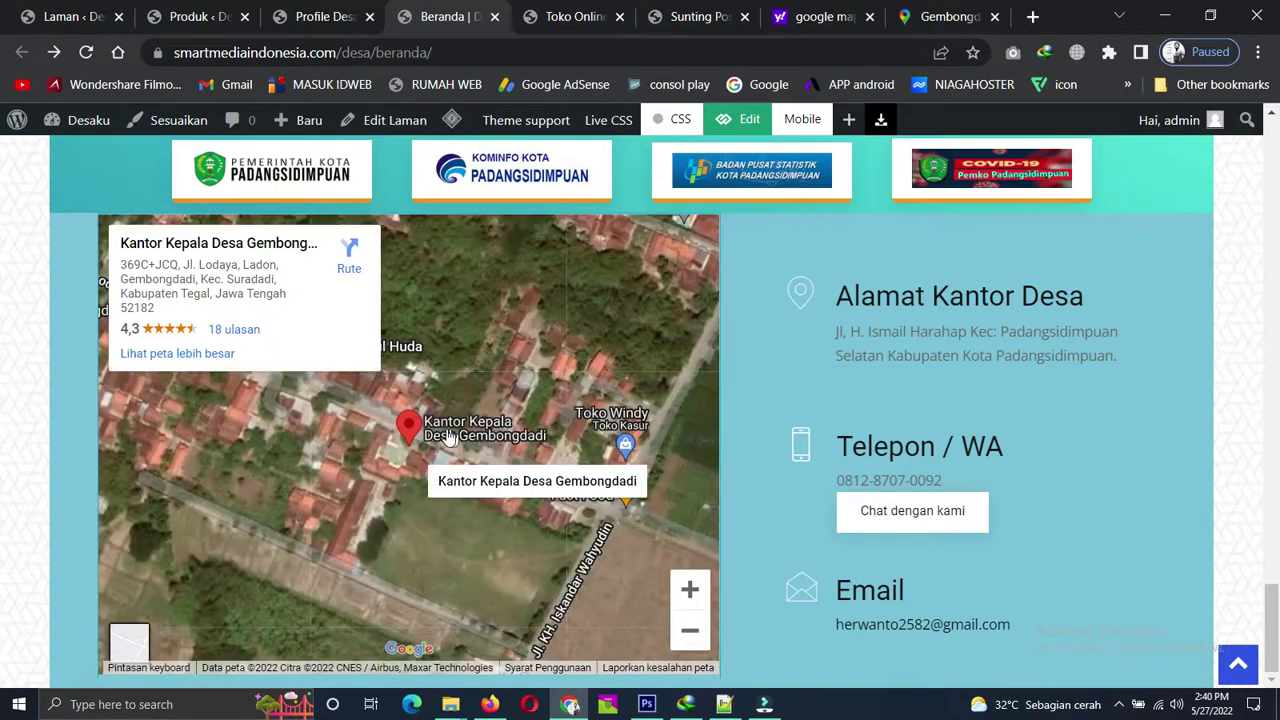
pyautogui.scroll(1, 448, 436)
pyautogui.scroll(-1, 448, 436)
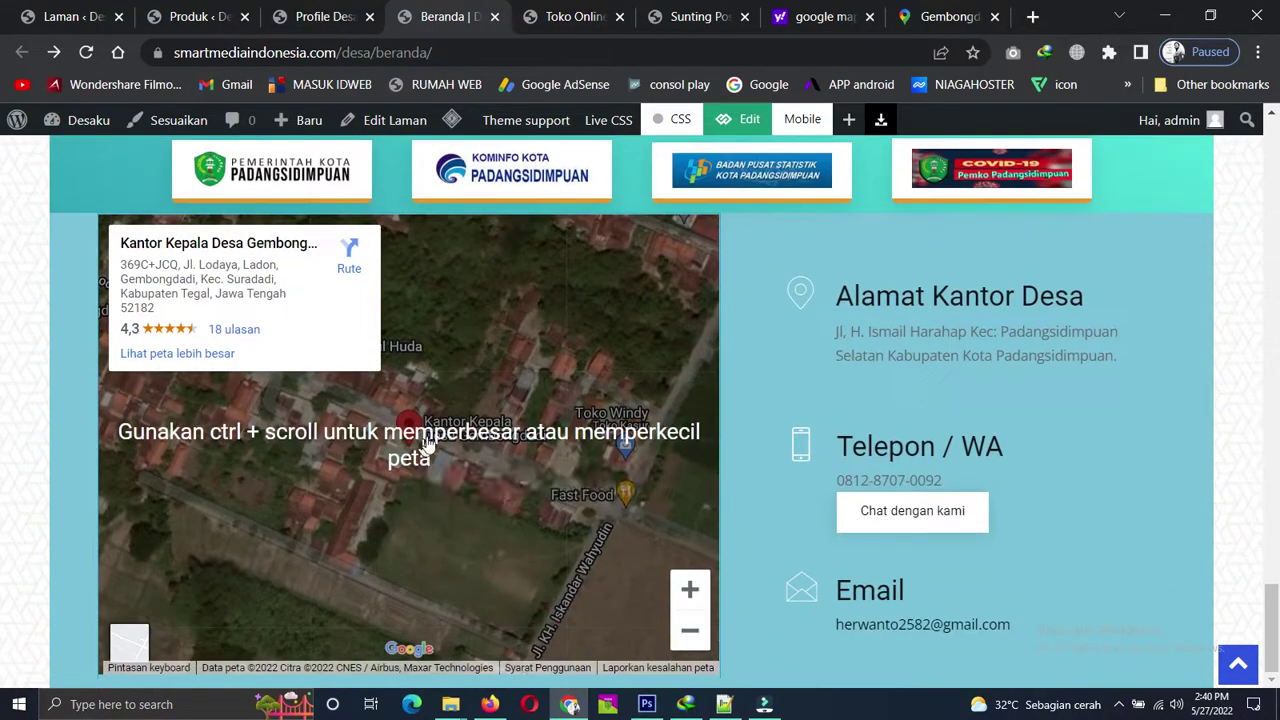
pyautogui.keyDown('ctrl'); pyautogui.scroll(3, 400, 445); pyautogui.keyUp('ctrl')
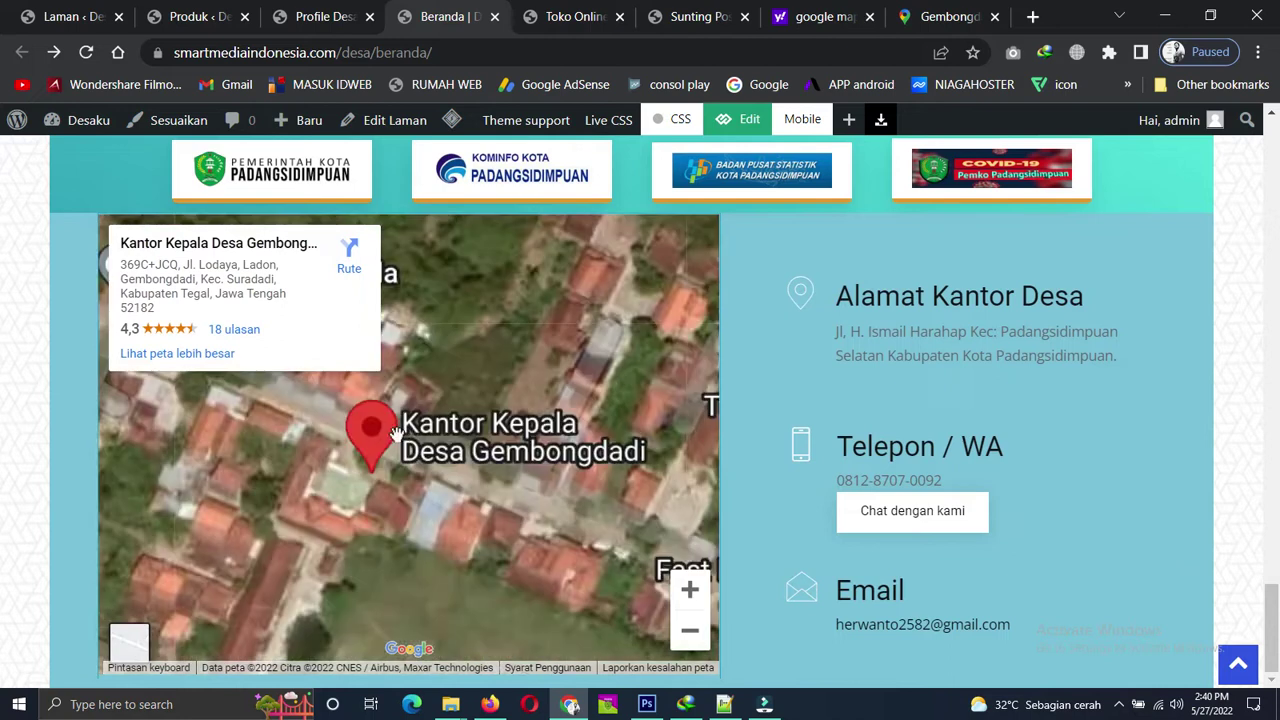
pyautogui.keyDown('ctrl'); pyautogui.scroll(1, 378, 466); pyautogui.keyUp('ctrl')
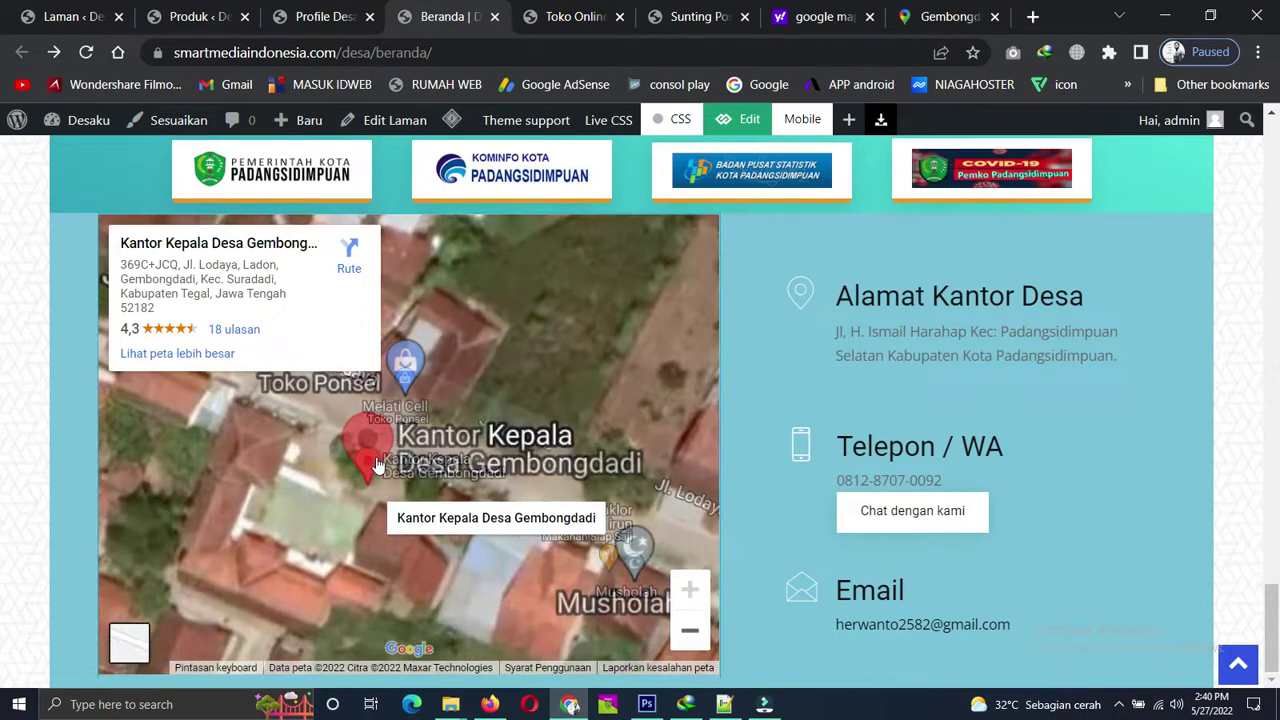
pyautogui.click(393, 474)
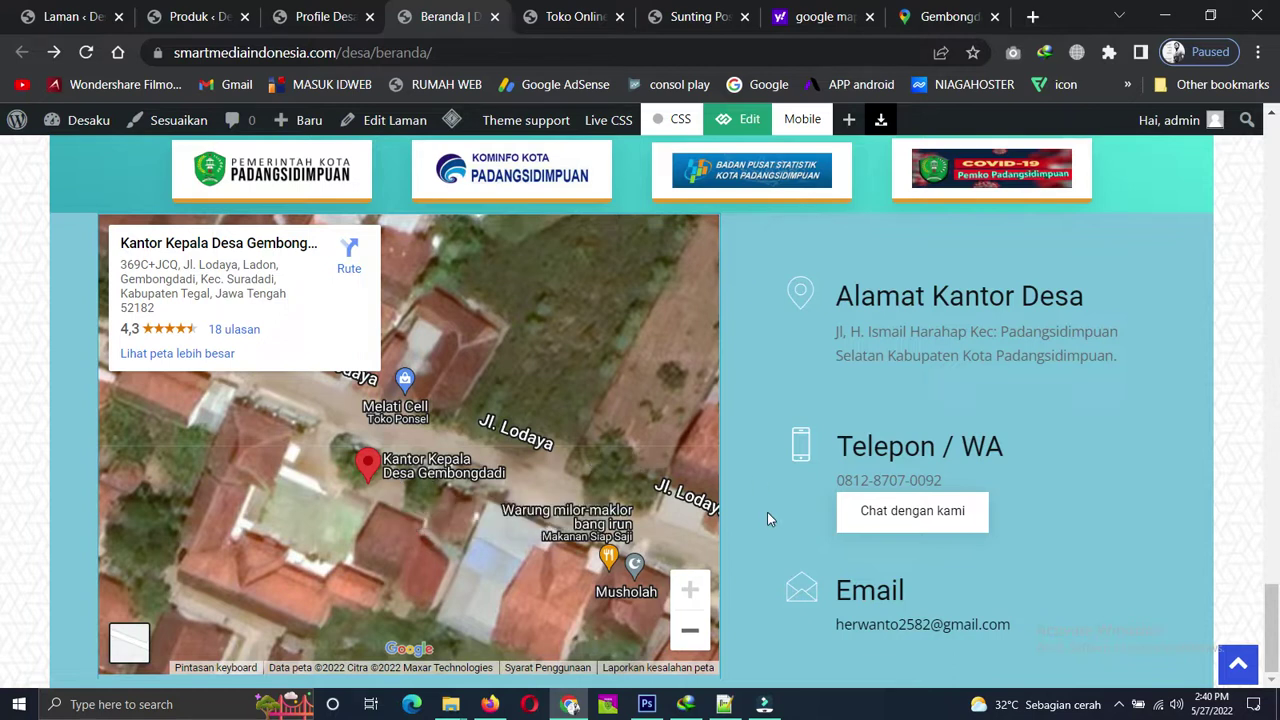
# Check the Toko Online footer, still showing the old Padangsidimpuan map, then return to the editor.
pyautogui.click(569, 14)
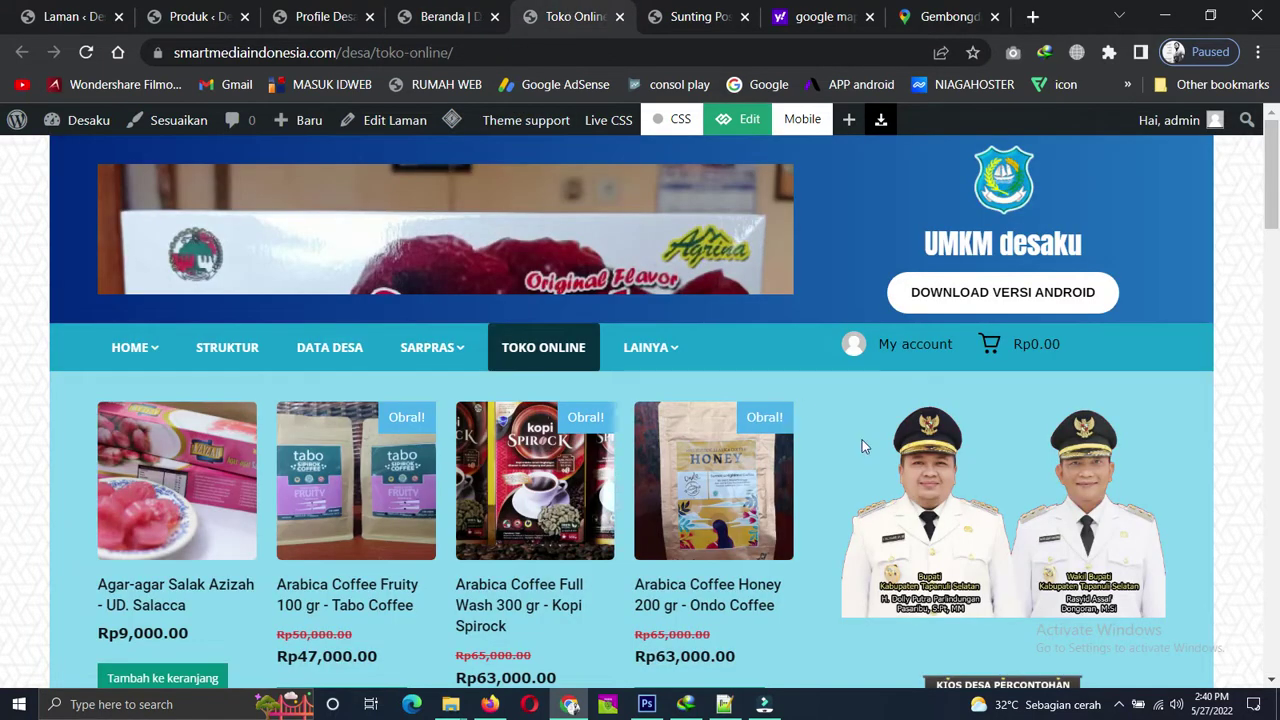
pyautogui.scroll(-18, 865, 447)
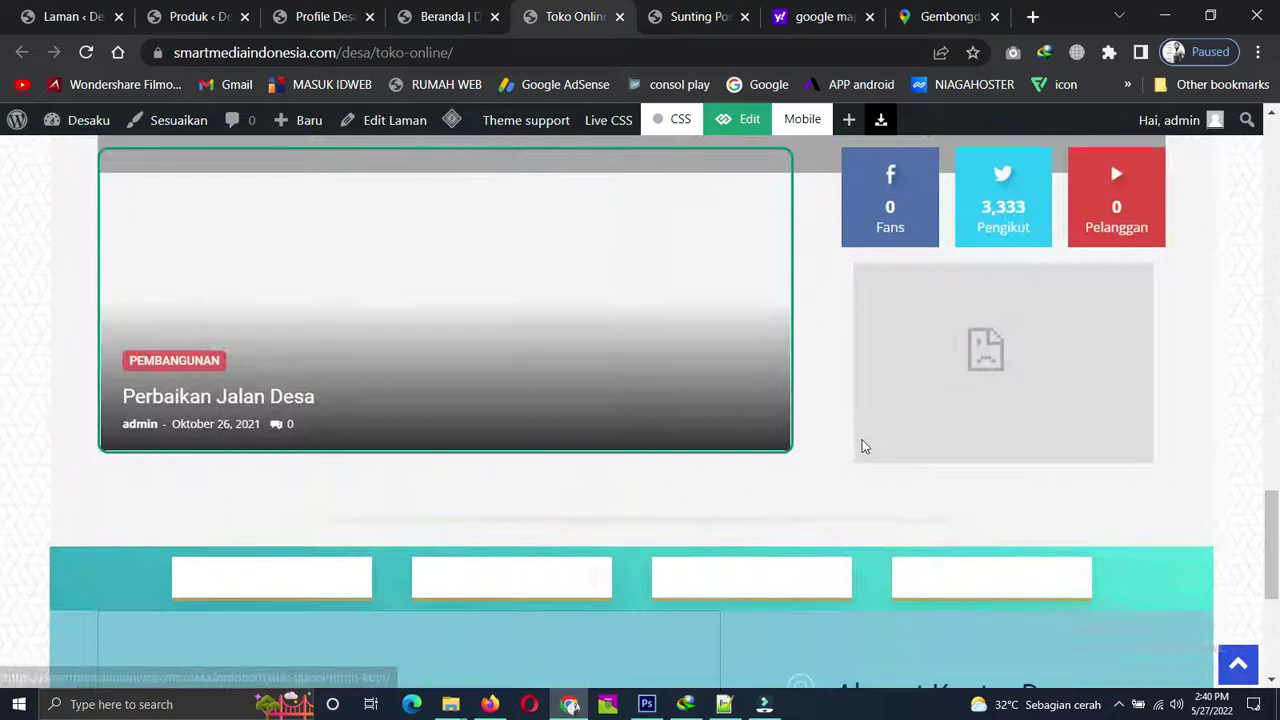
pyautogui.scroll(-4, 865, 447)
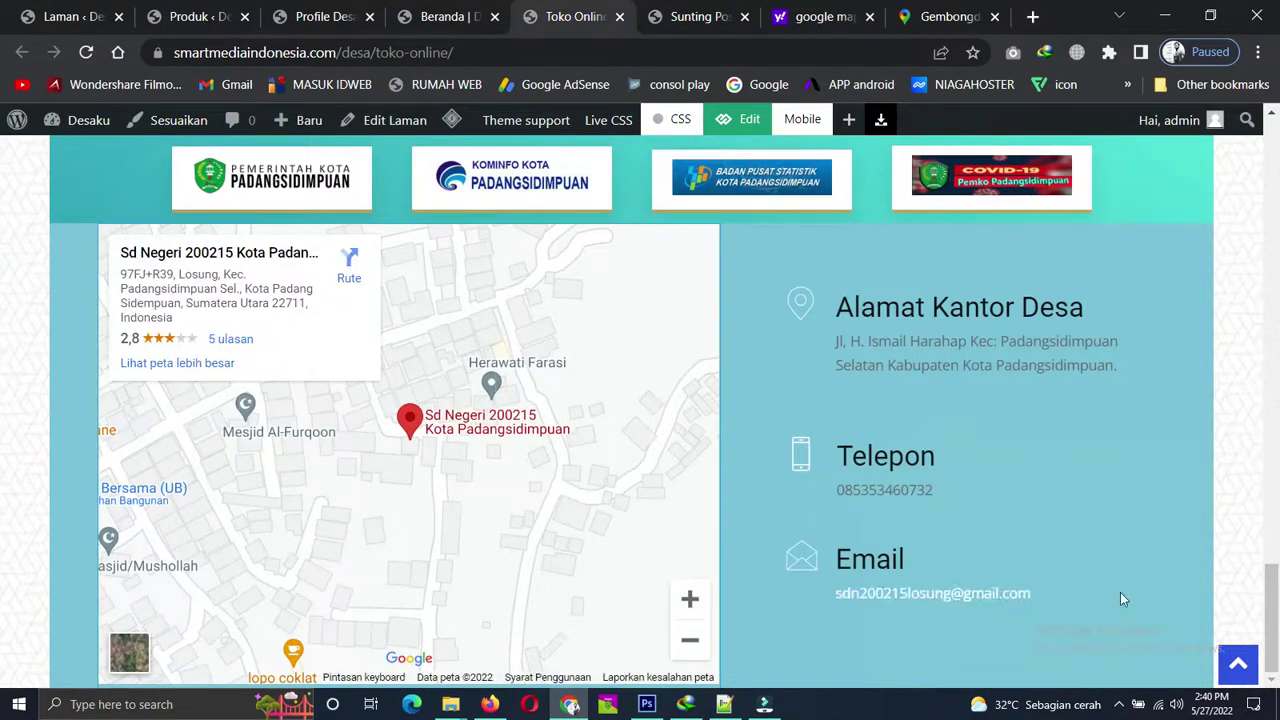
pyautogui.click(693, 17)
pyautogui.scroll(-2, 1060, 380)
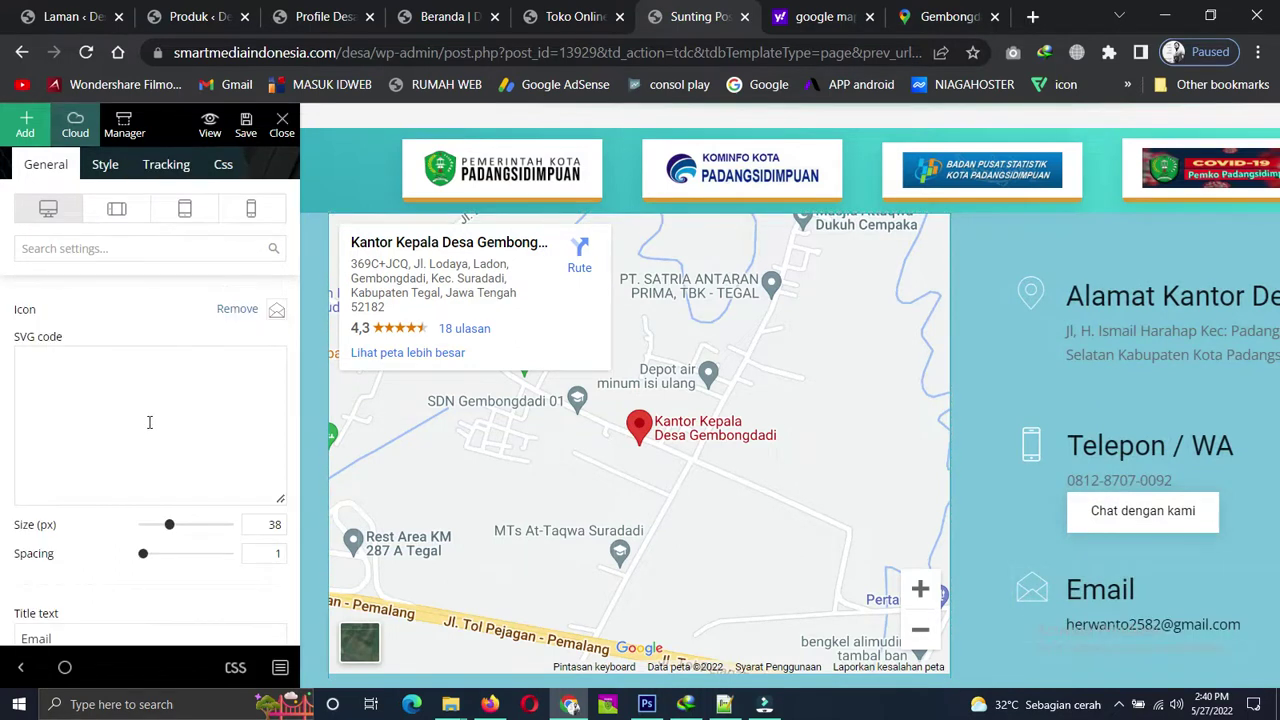
# Inspect the Telepon / WA box's Description and Button url settings, then view the live Beranda homepage.
pyautogui.scroll(-3, 205, 425)
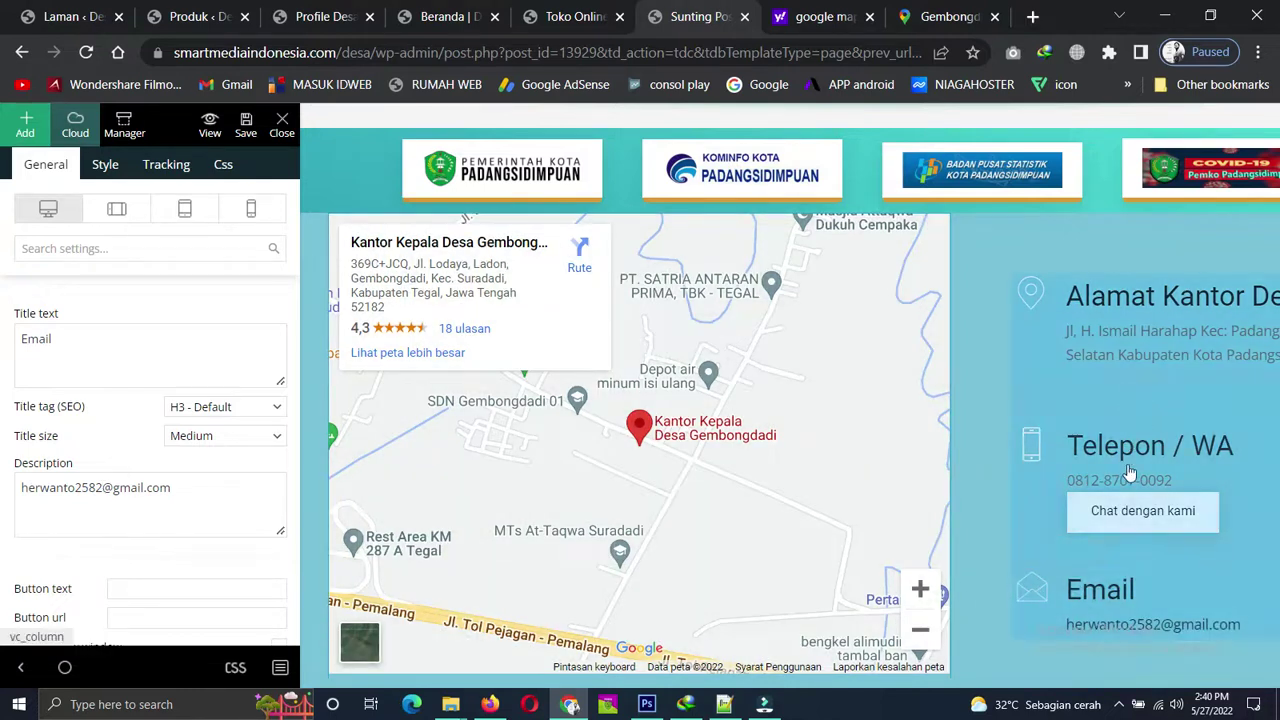
pyautogui.click(1136, 455)
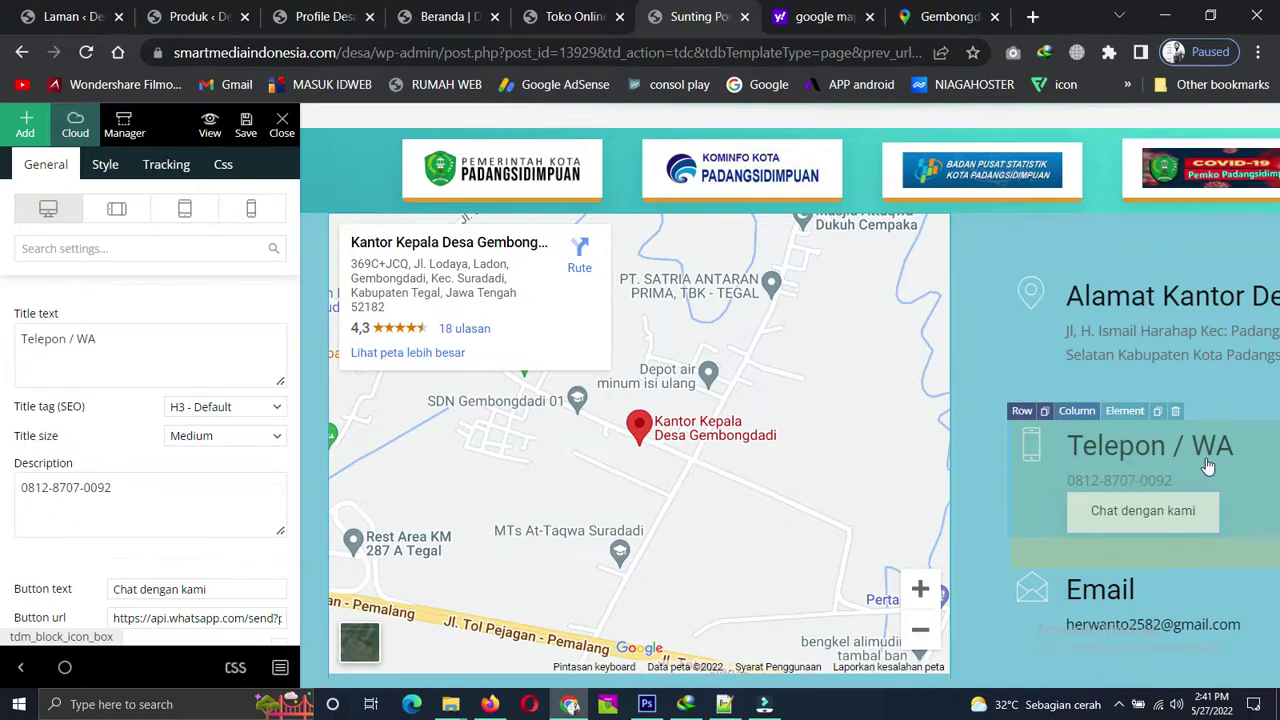
pyautogui.click(124, 490)
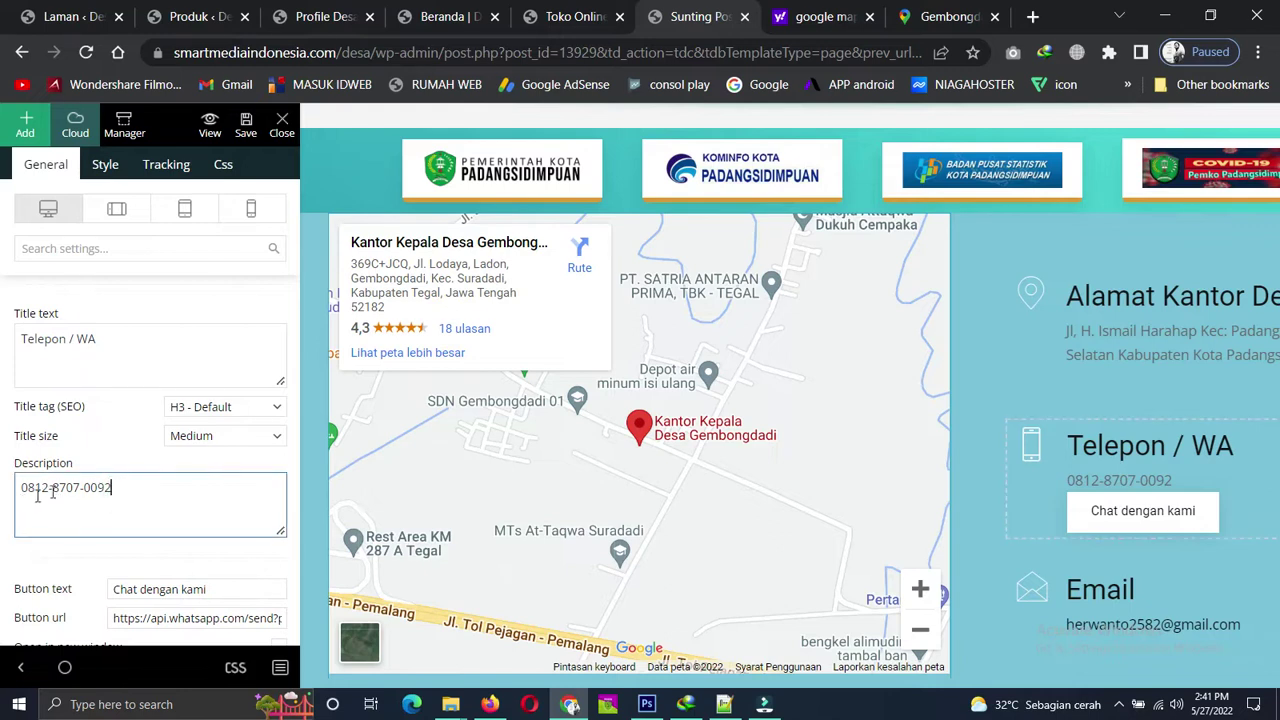
pyautogui.scroll(-1, 82, 551)
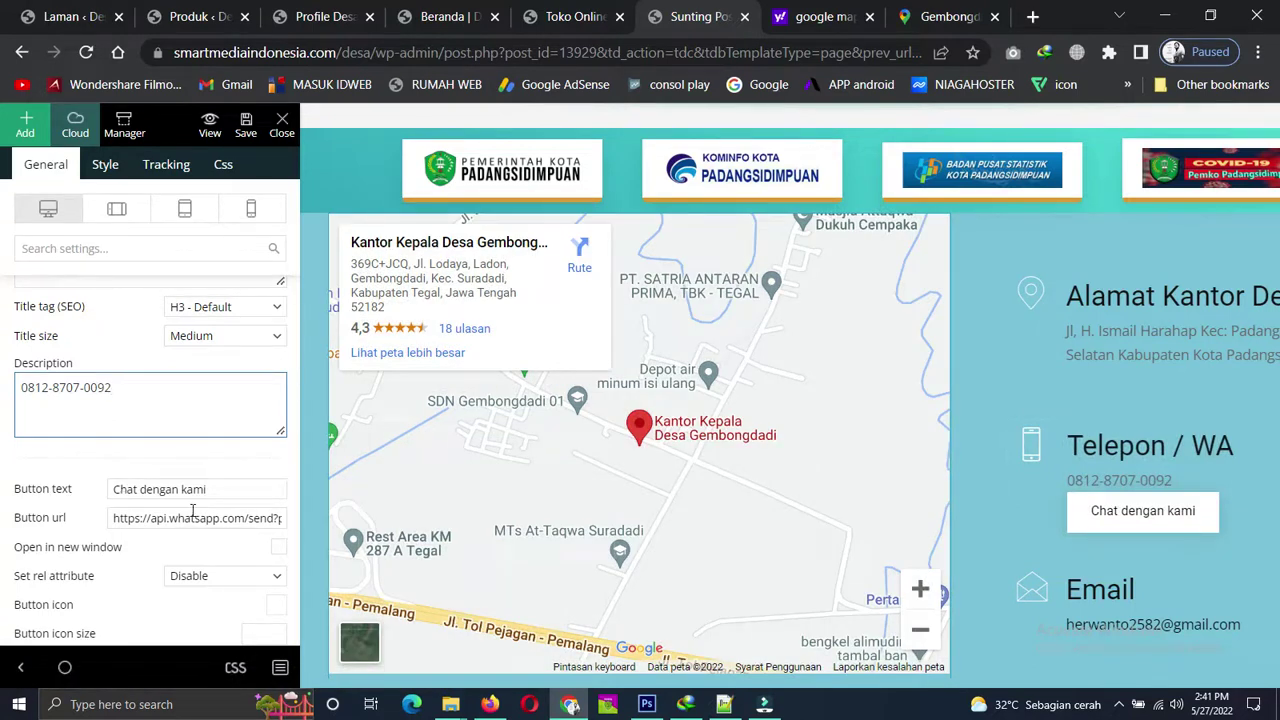
pyautogui.click(449, 12)
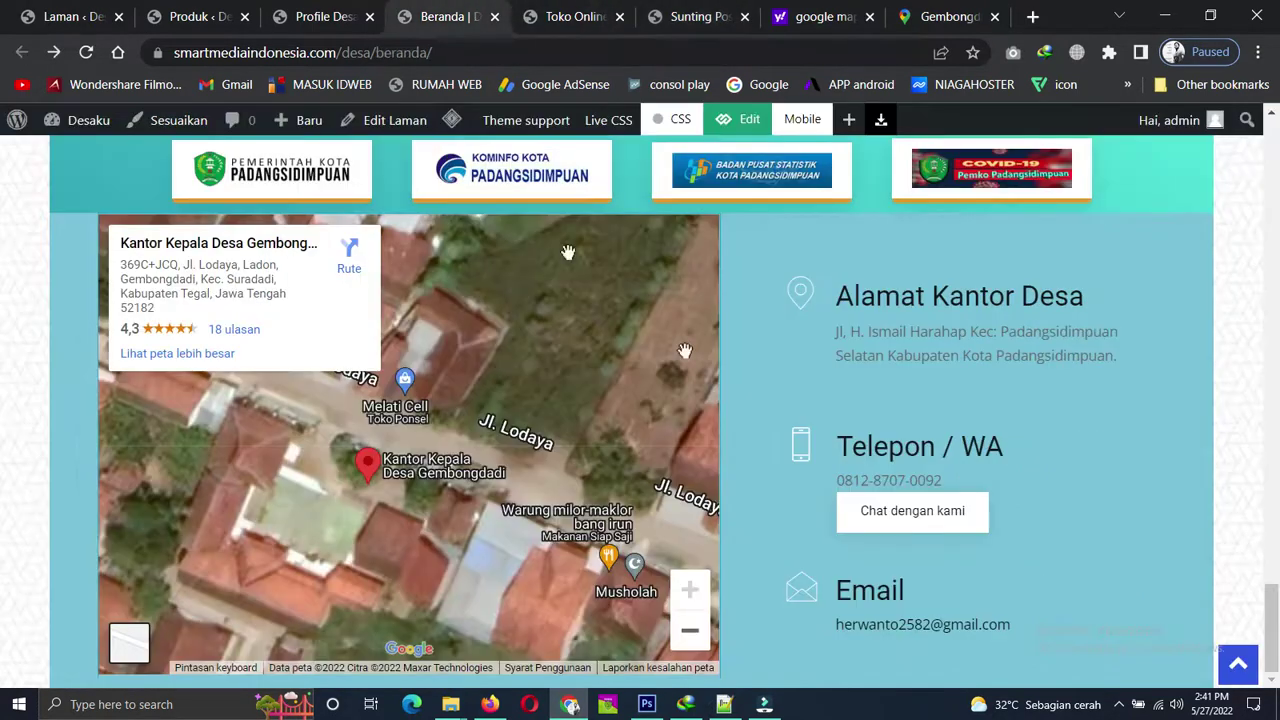
# Test the Chat dengan kami button on the homepage; its WhatsApp link is unreachable.
pyautogui.click(895, 518)
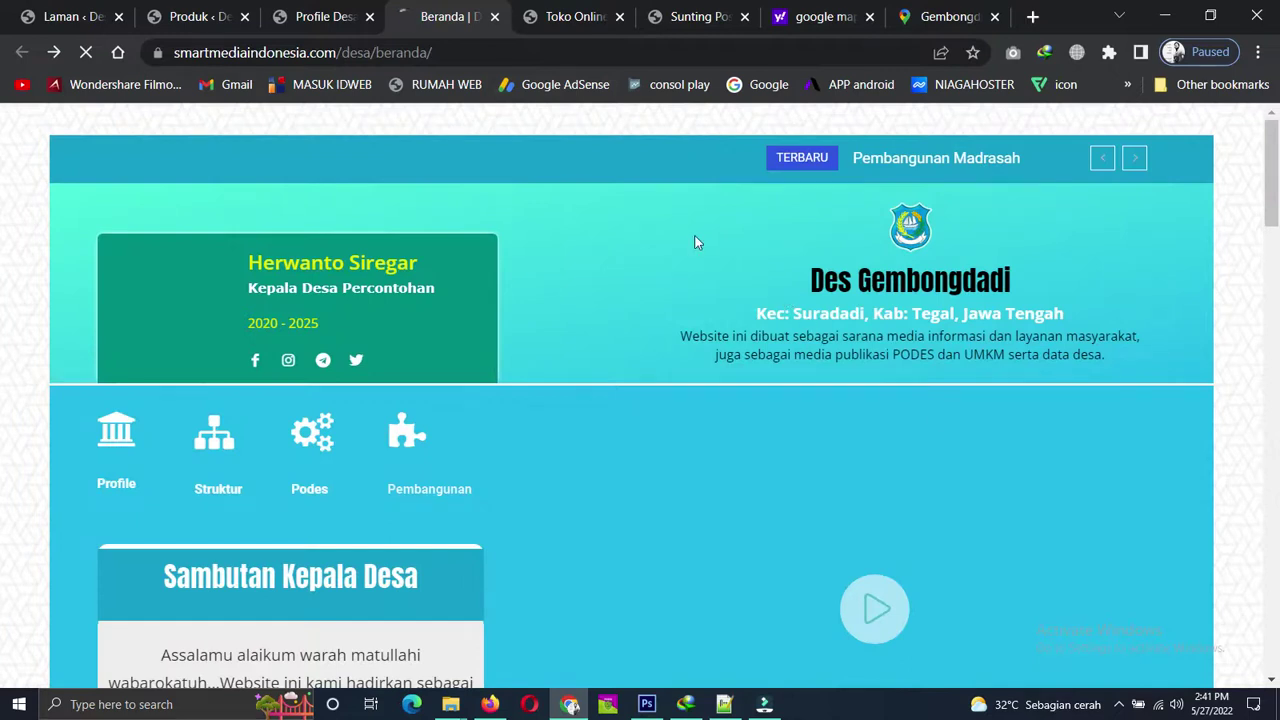
pyautogui.scroll(-10, 760, 267)
pyautogui.scroll(-5, 831, 315)
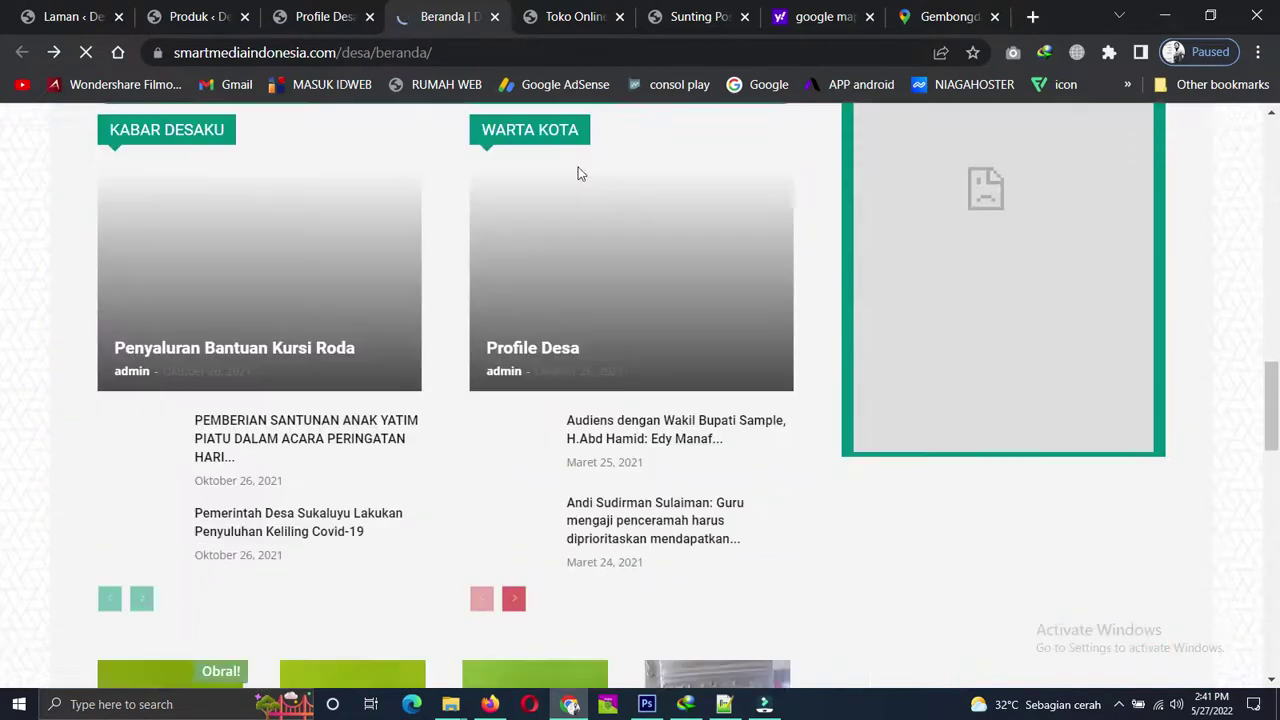
# Back in the Sunting Pos editor, select the entire Button url link of the button.
pyautogui.click(320, 16)
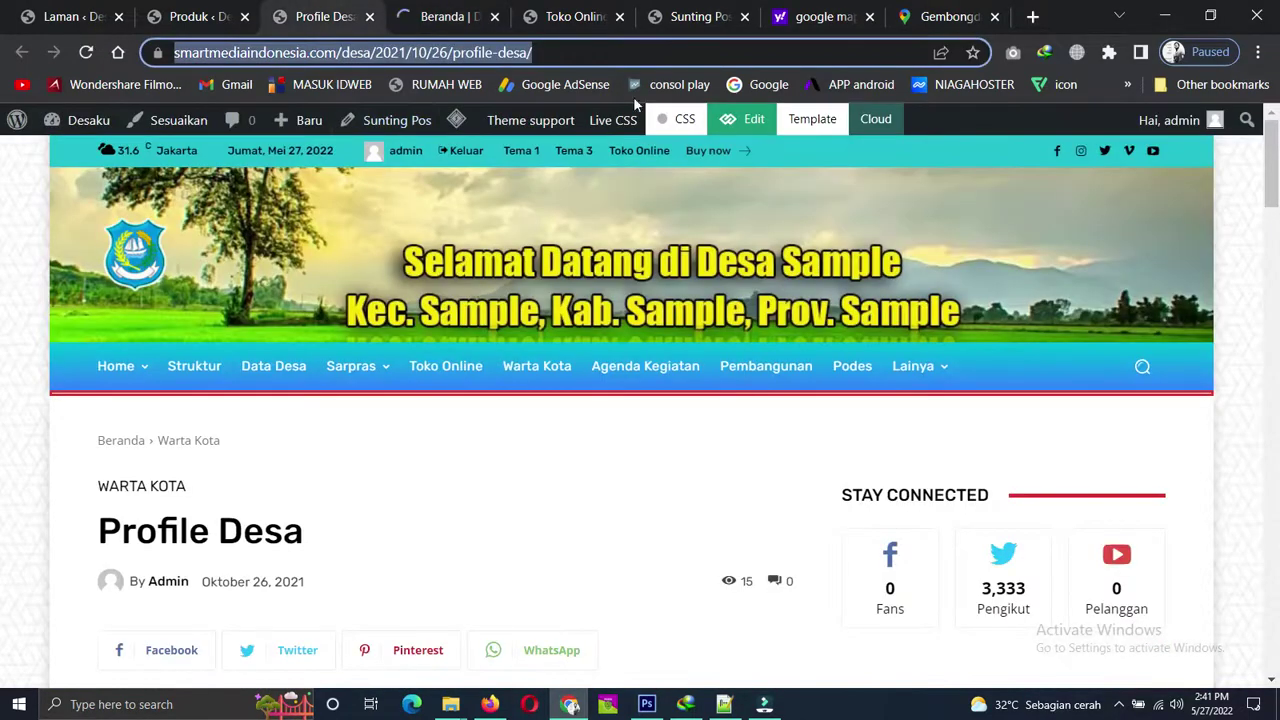
pyautogui.click(692, 16)
pyautogui.click(175, 518)
pyautogui.hotkey('ctrl', 'a')
# Add the WhatsApp phone number and greeting text to the Button url, then copy the full link.
pyautogui.click(212, 518)
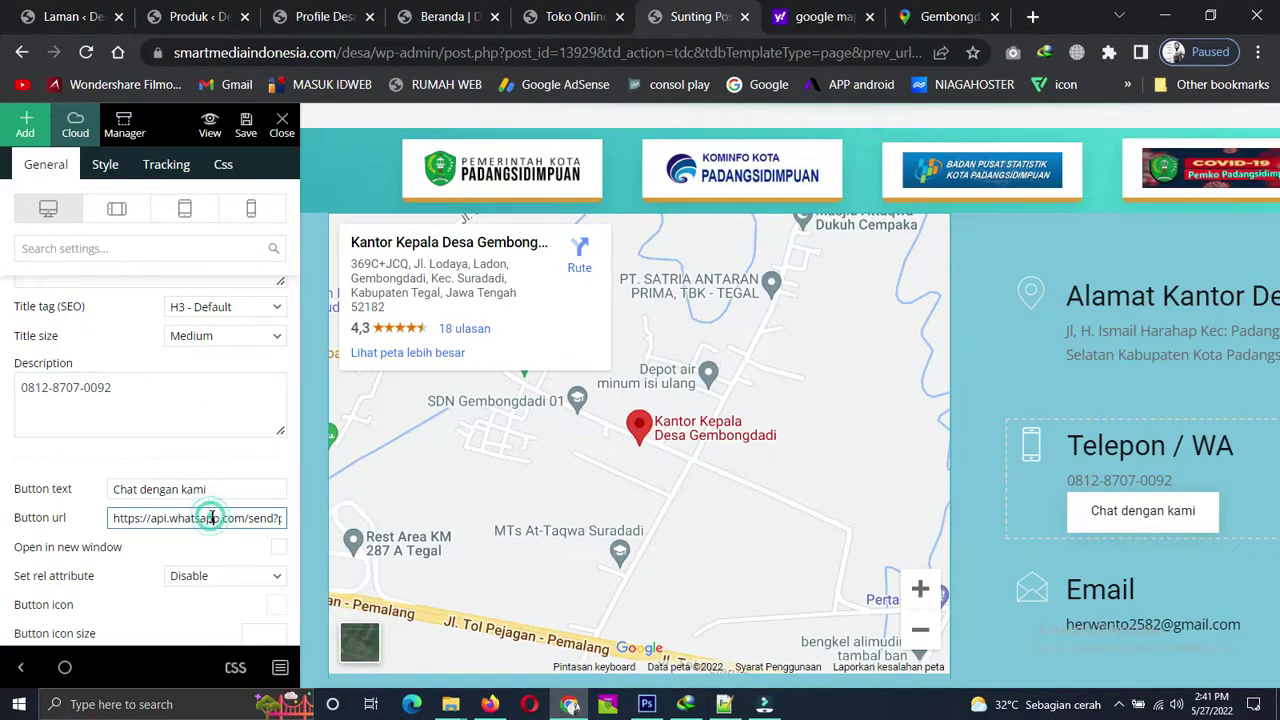
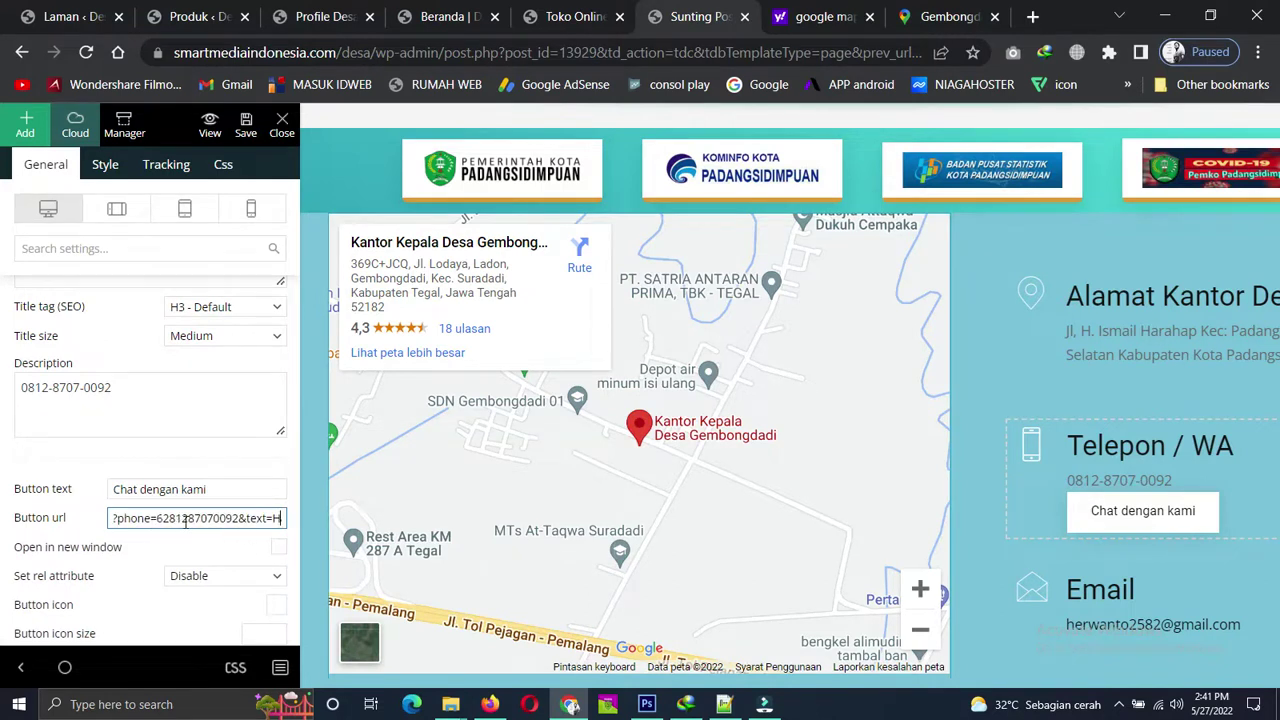
pyautogui.write('al')
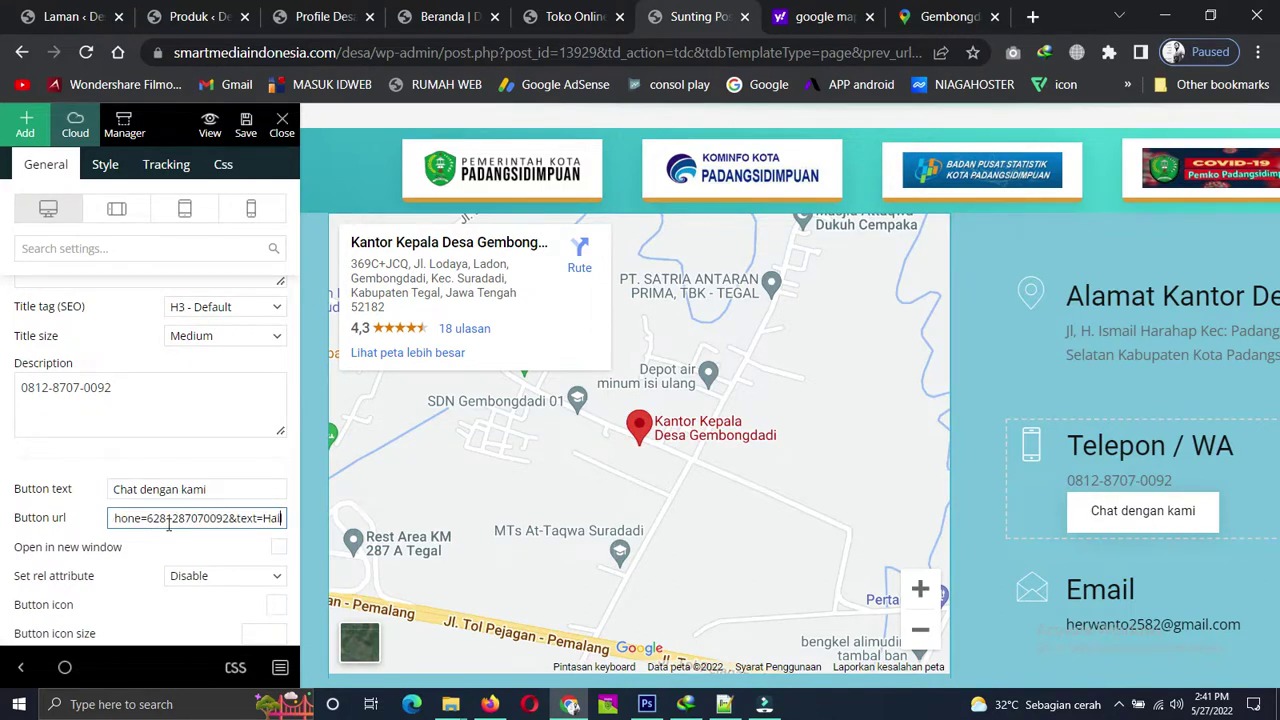
pyautogui.write('loo...%20herwanto%20')
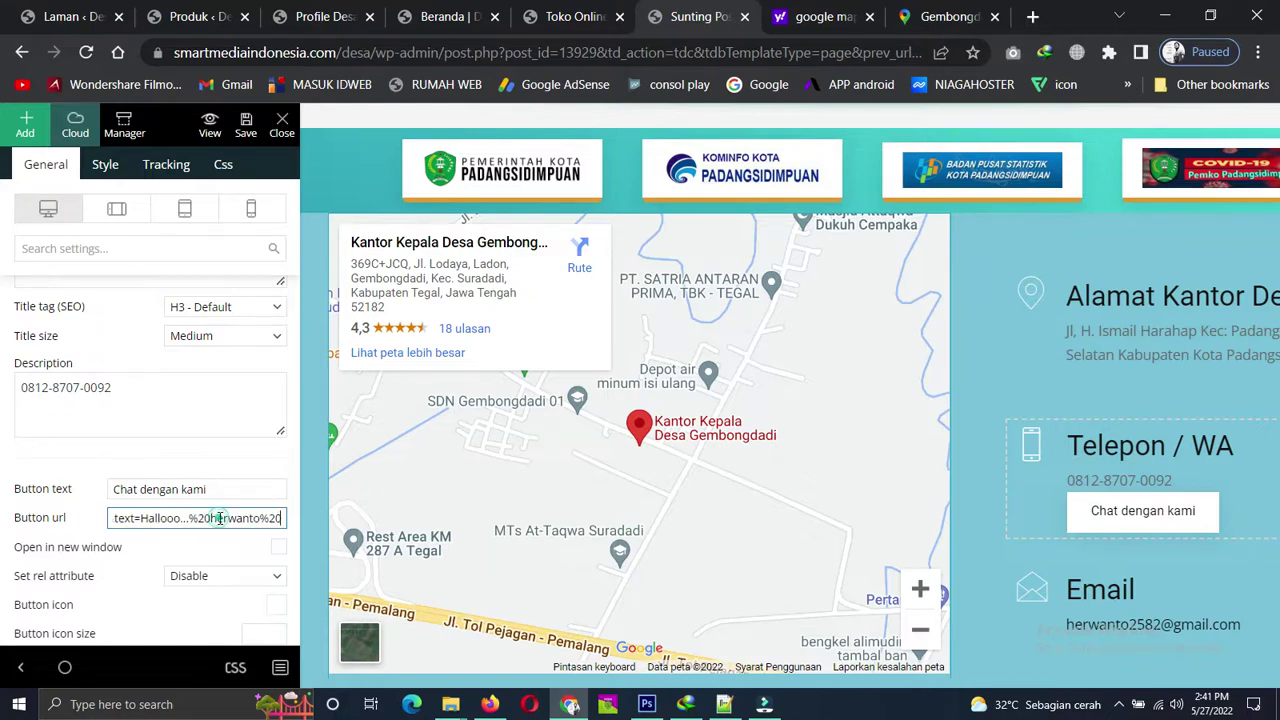
pyautogui.tripleClick(219, 518)
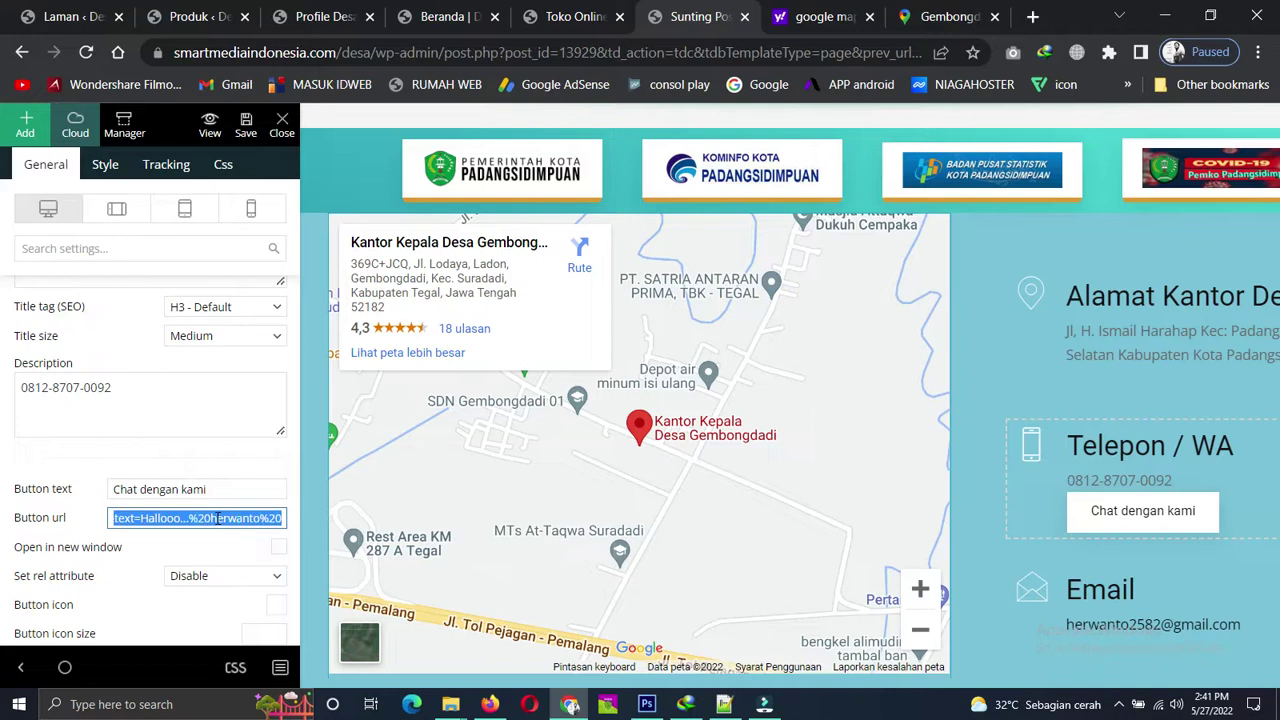
pyautogui.rightClick(217, 518)
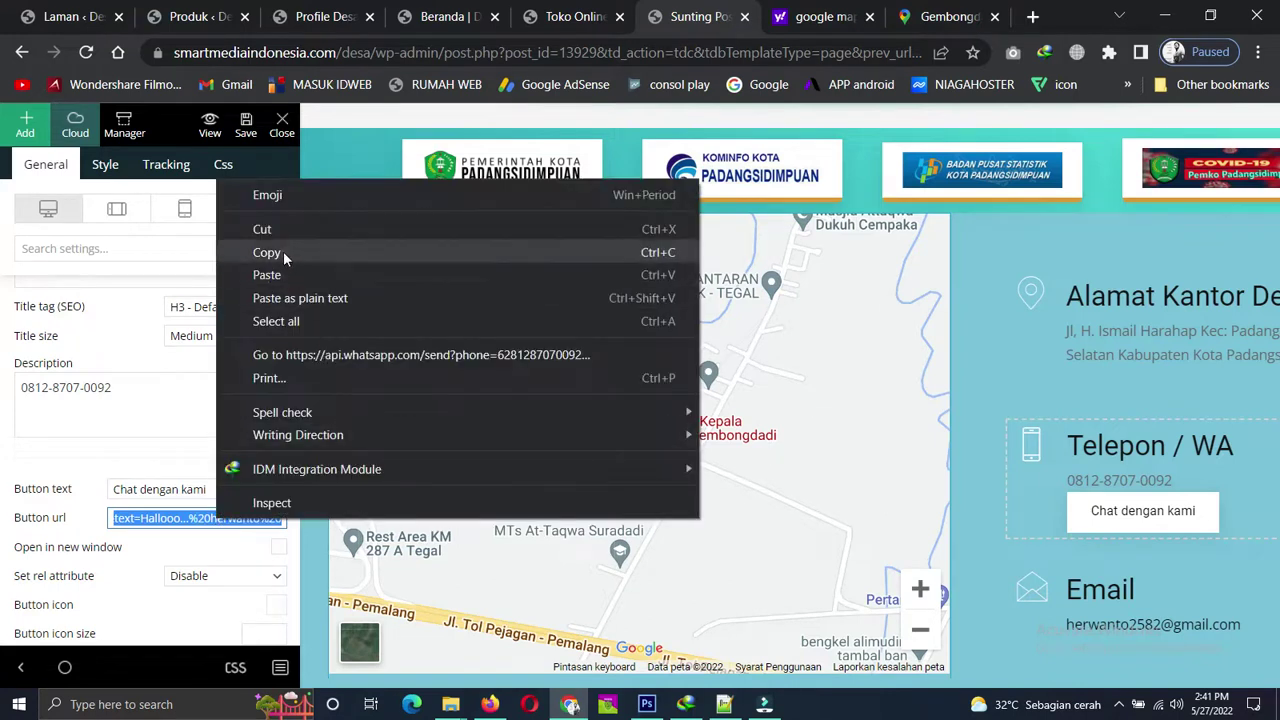
pyautogui.click(285, 253)
pyautogui.click(724, 702)
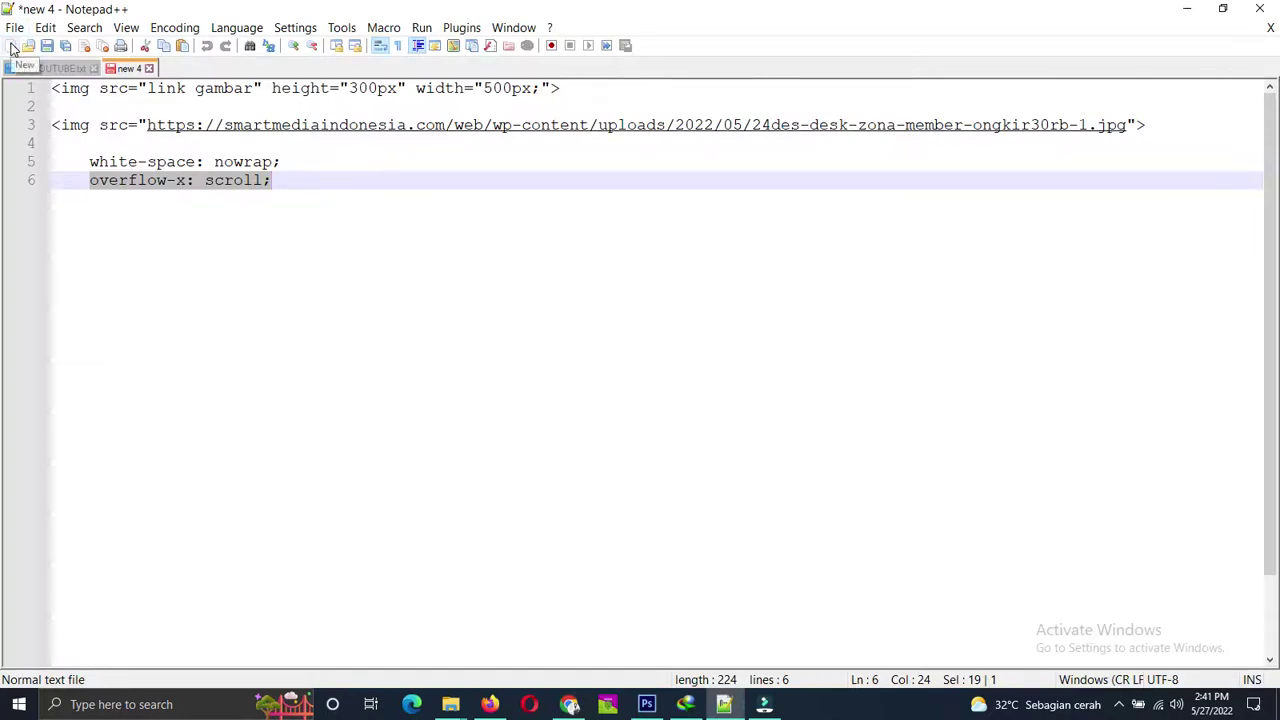
# Paste the copied WhatsApp link into a new Notepad++ file and select its line to inspect it.
pyautogui.click(13, 47)
pyautogui.rightClick(151, 91)
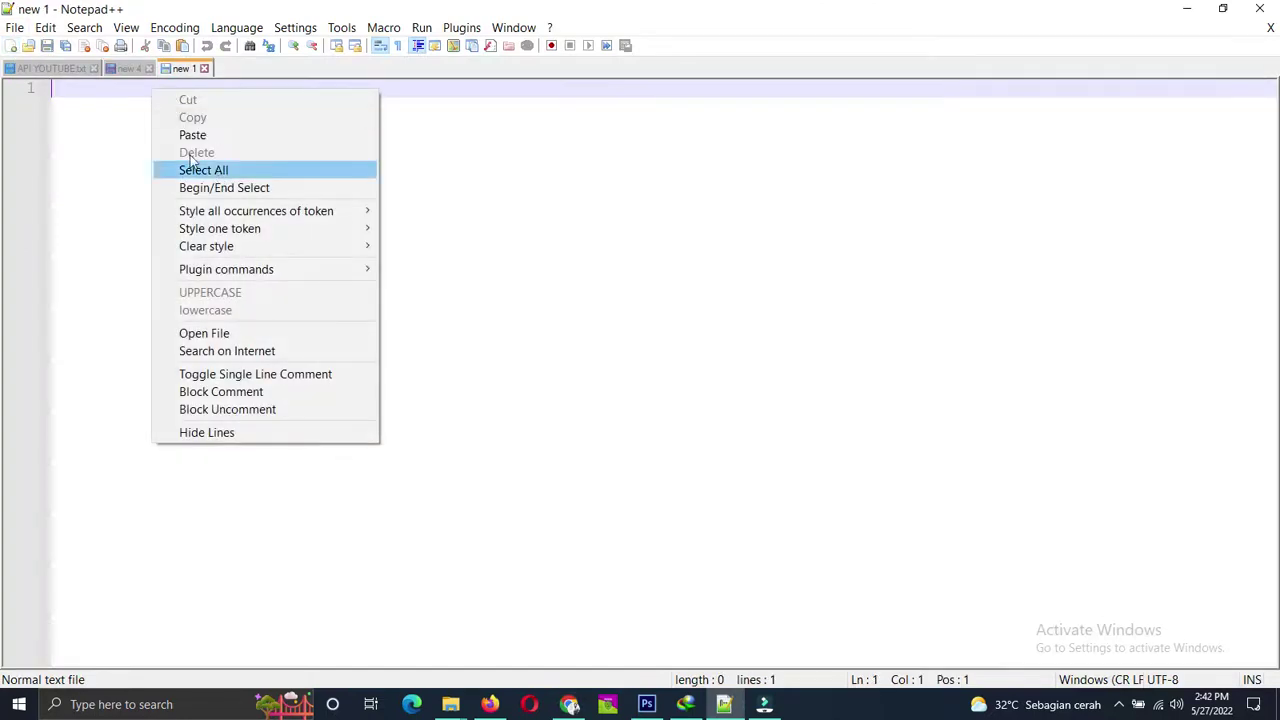
pyautogui.click(190, 134)
pyautogui.click(913, 126)
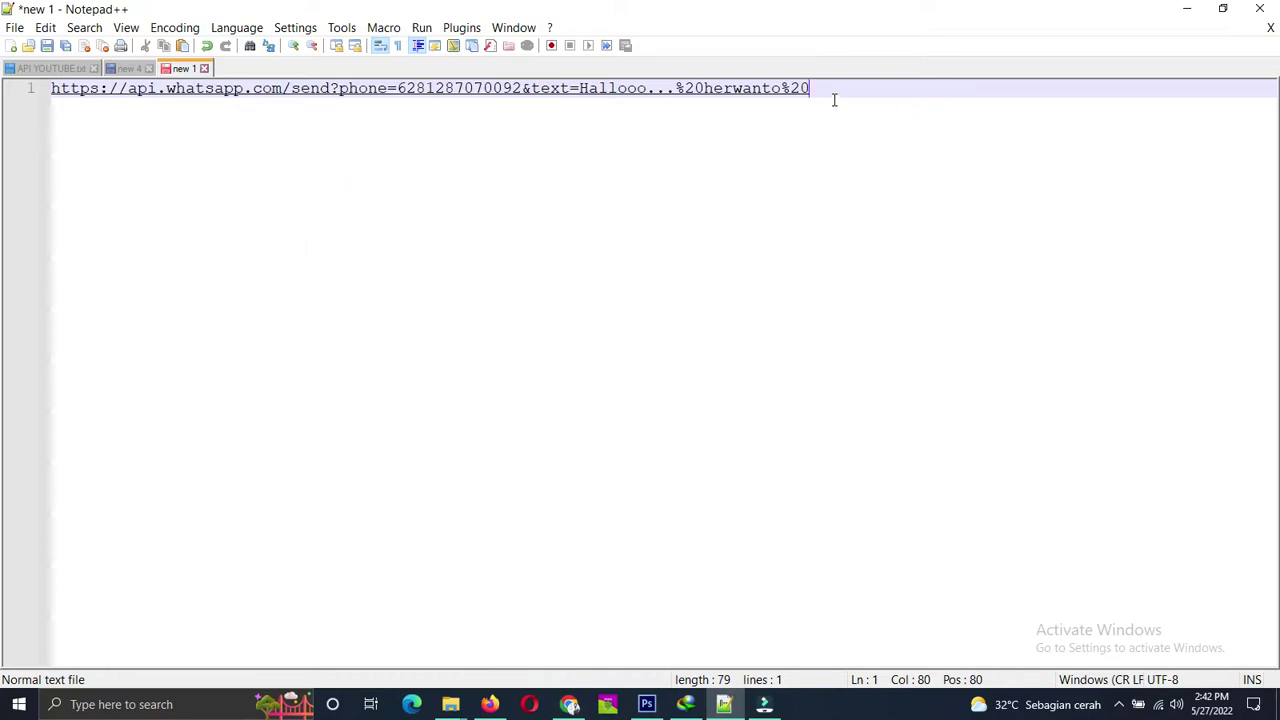
pyautogui.moveTo(834, 90); pyautogui.dragTo(52, 97)
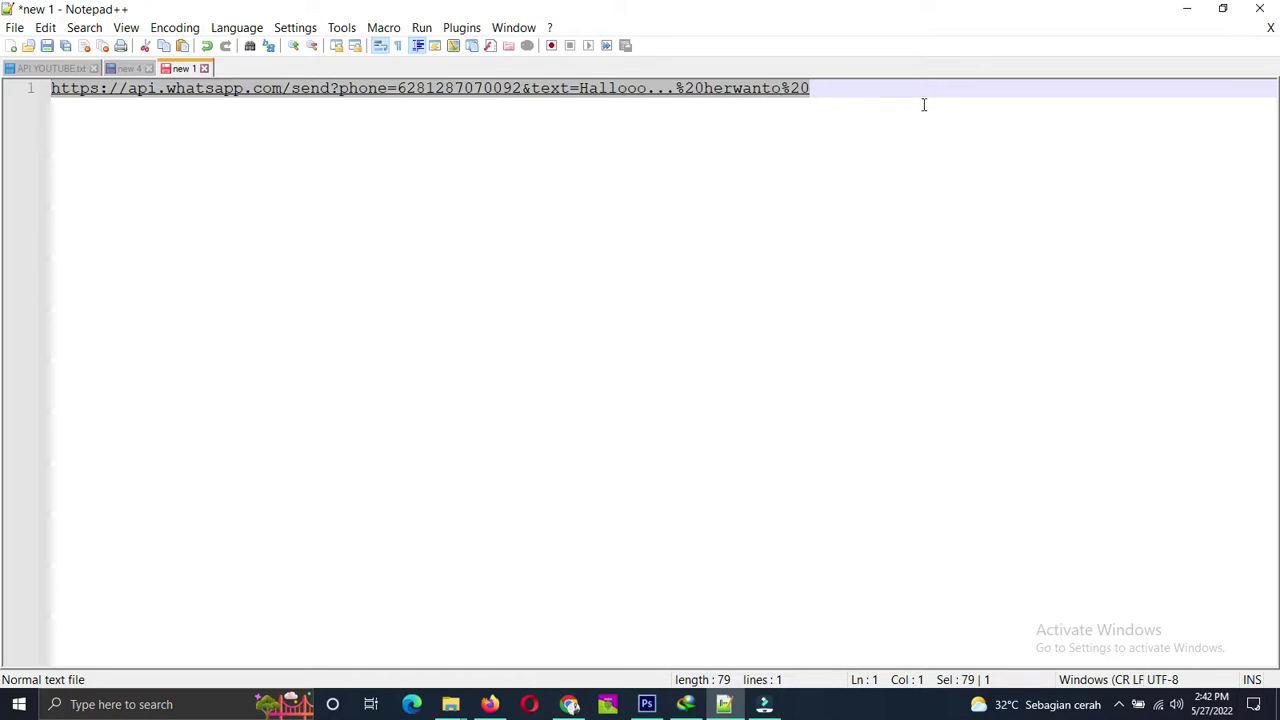
pyautogui.click(1187, 8)
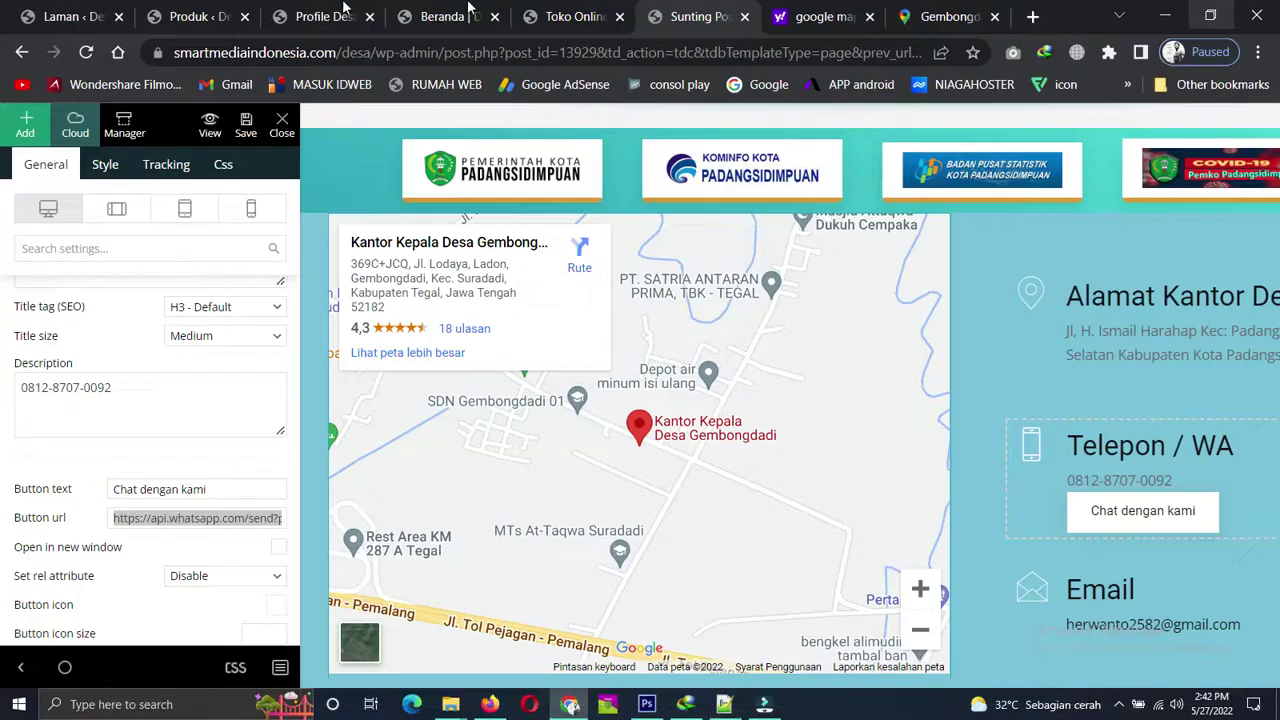
# Retest Chat dengan kami from the live homepage footer, then go back after the WhatsApp page fails.
pyautogui.click(468, 10)
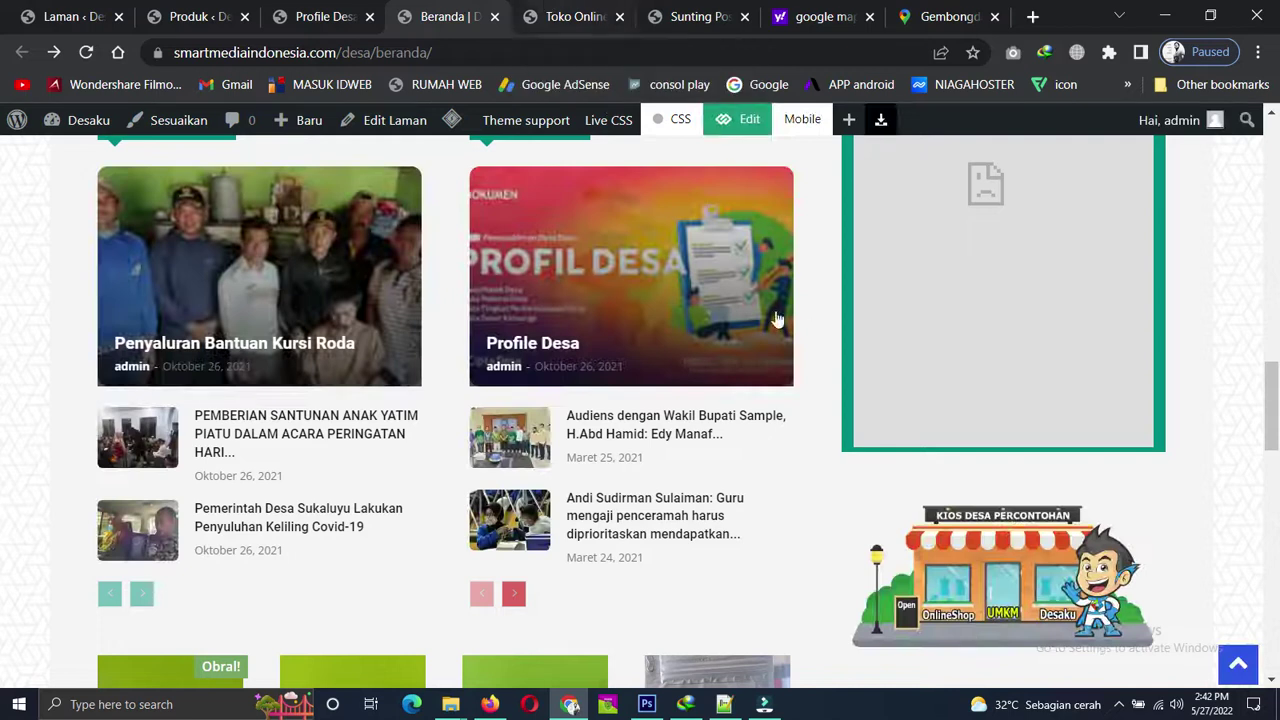
pyautogui.scroll(-15, 877, 314)
pyautogui.scroll(-2, 908, 305)
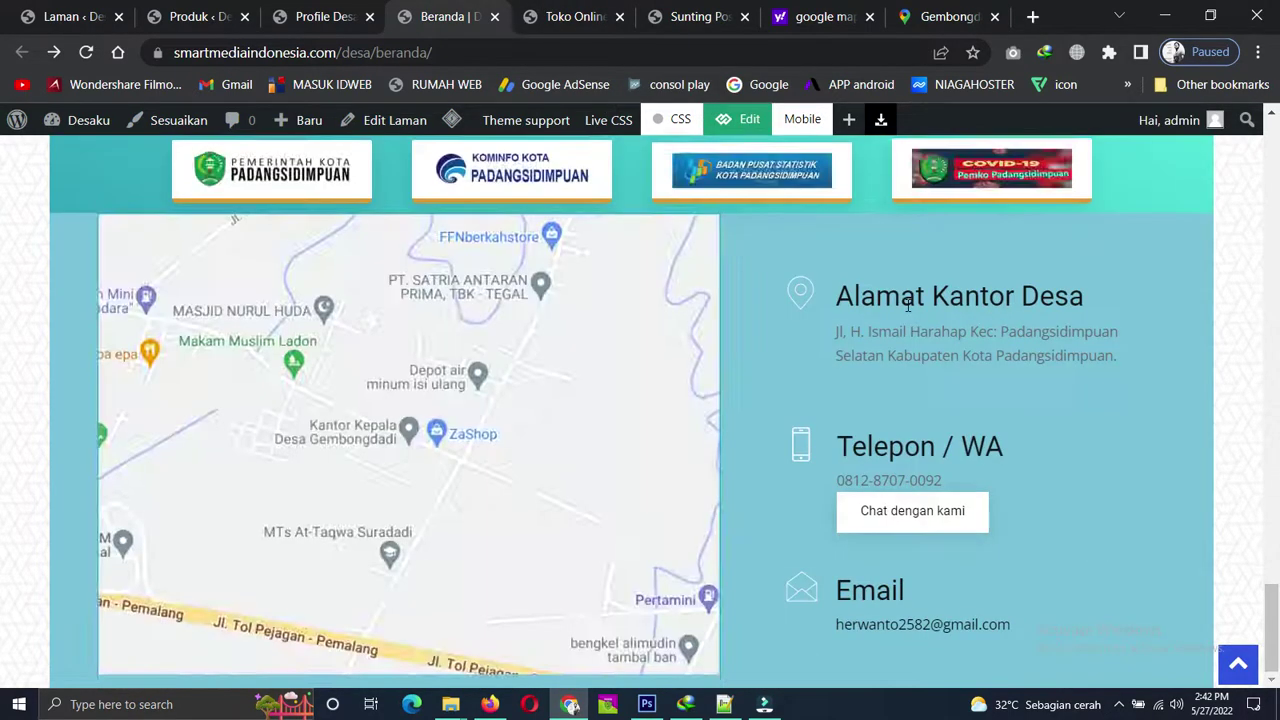
pyautogui.click(912, 510)
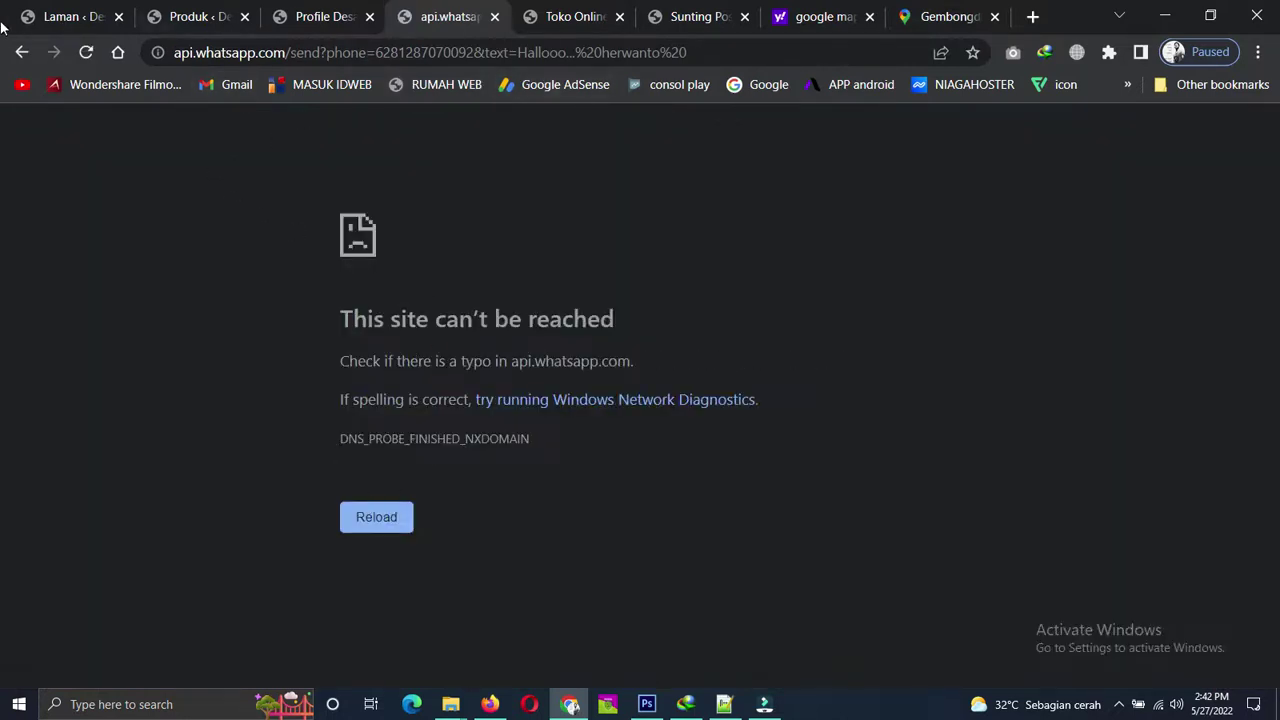
pyautogui.click(24, 51)
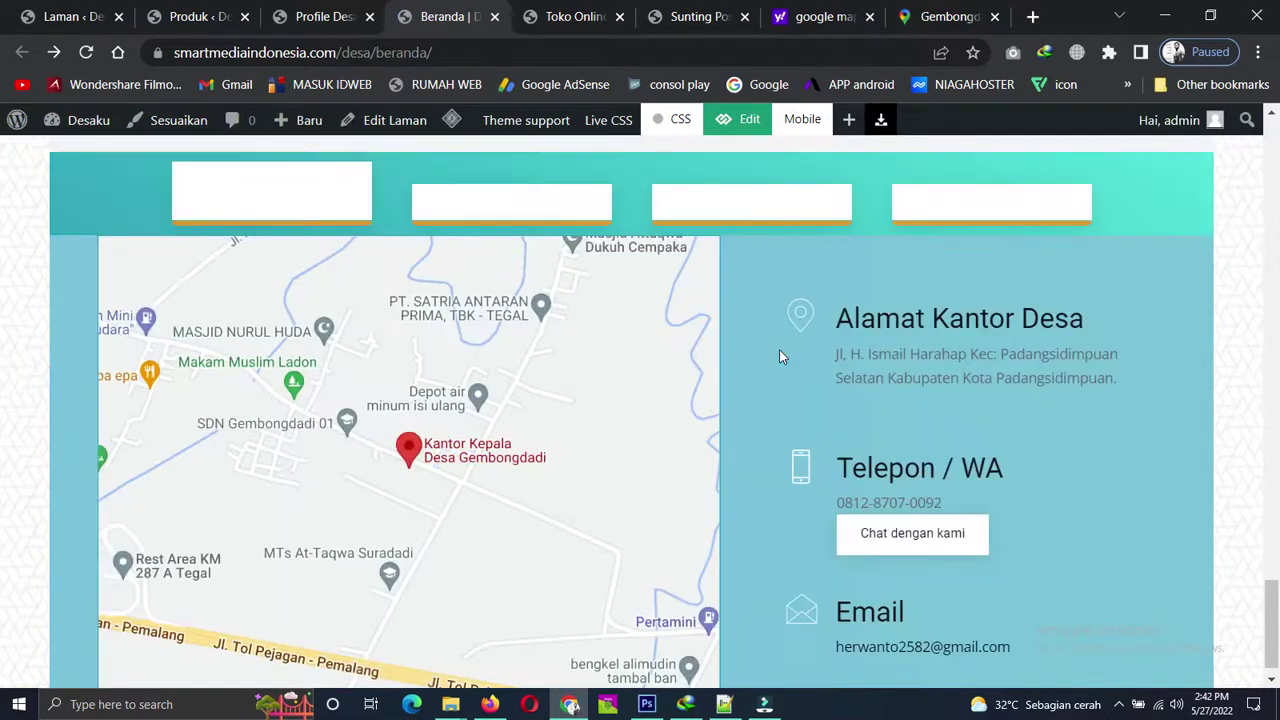
pyautogui.scroll(15, 851, 410)
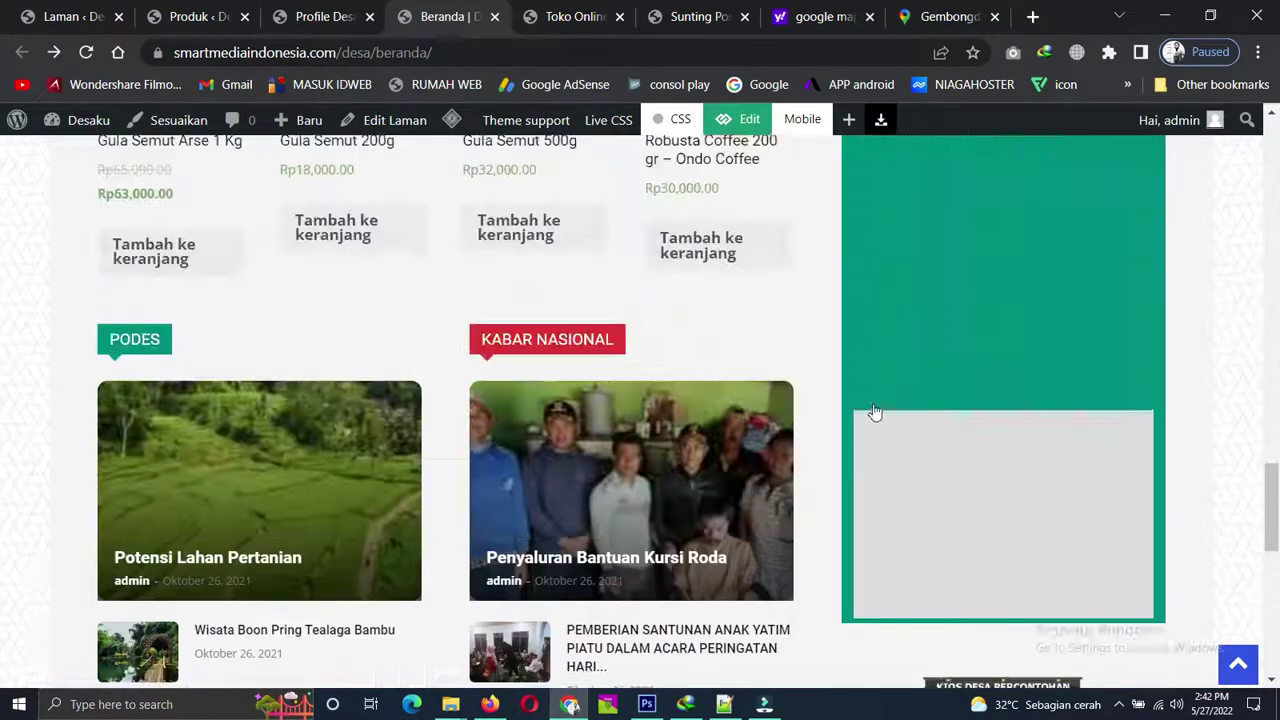
pyautogui.scroll(15, 874, 410)
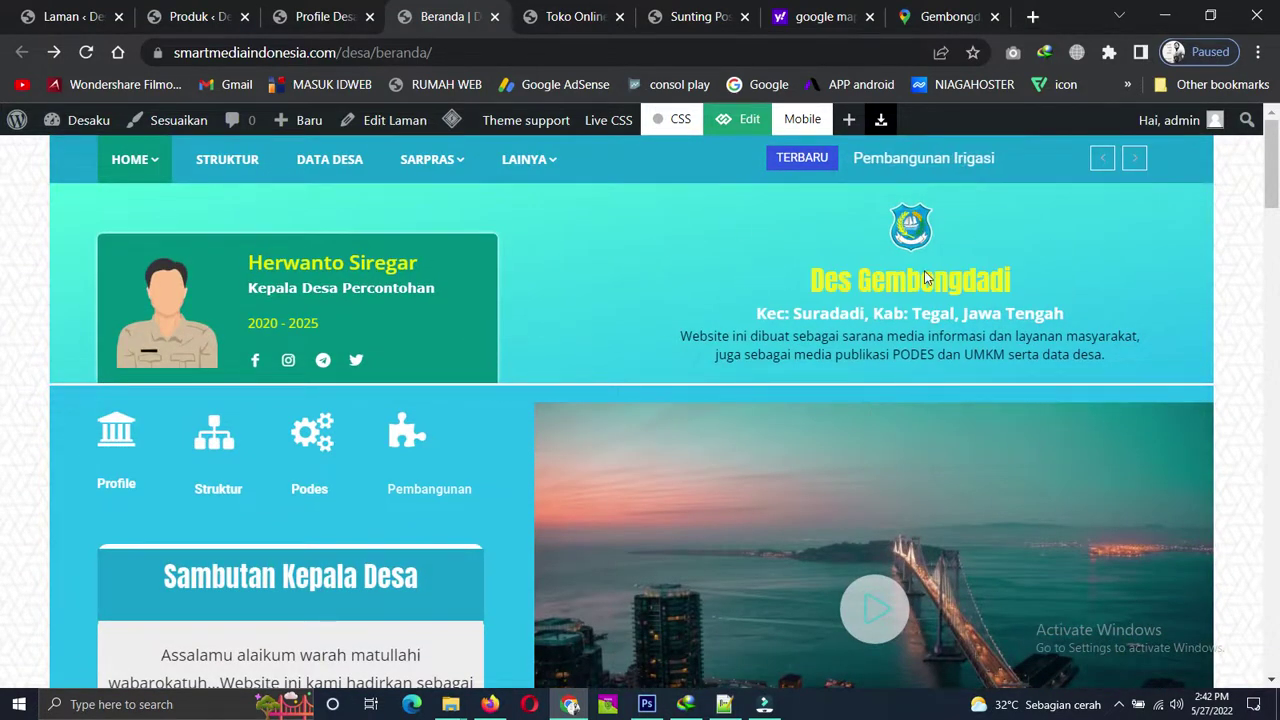
pyautogui.scroll(-9, 290, 394)
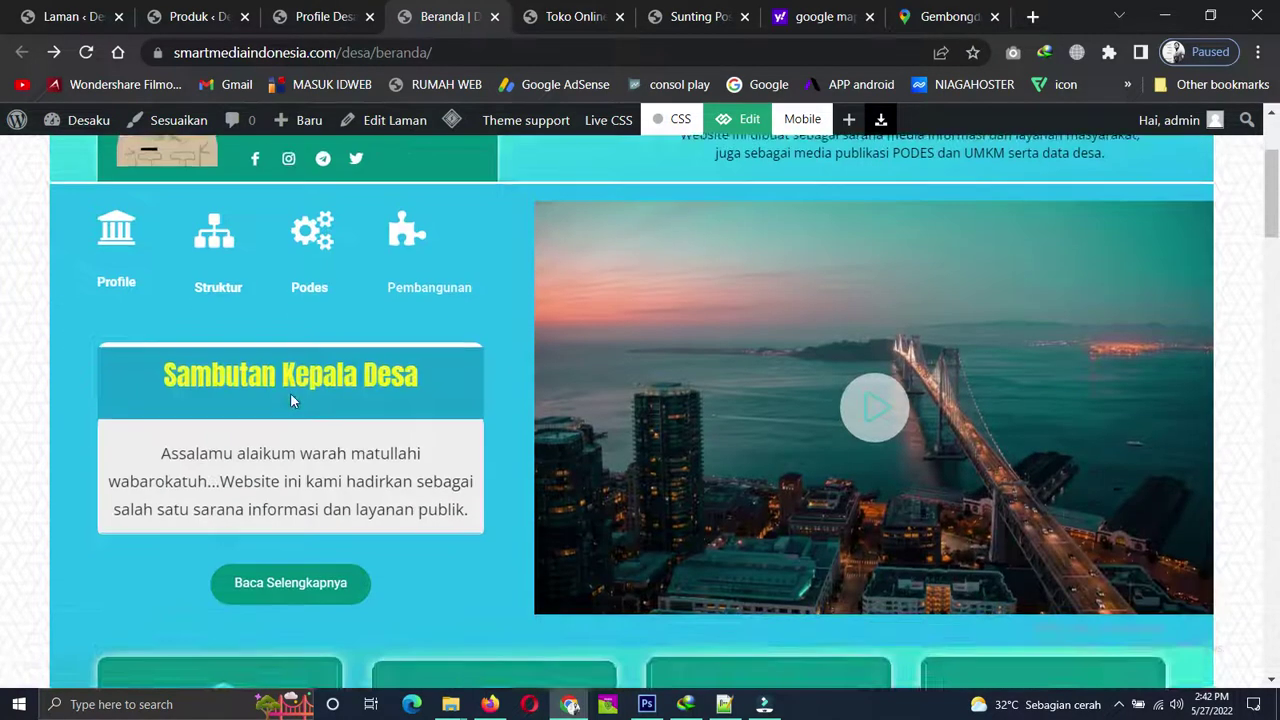
pyautogui.scroll(4, 295, 387)
pyautogui.scroll(5, 295, 387)
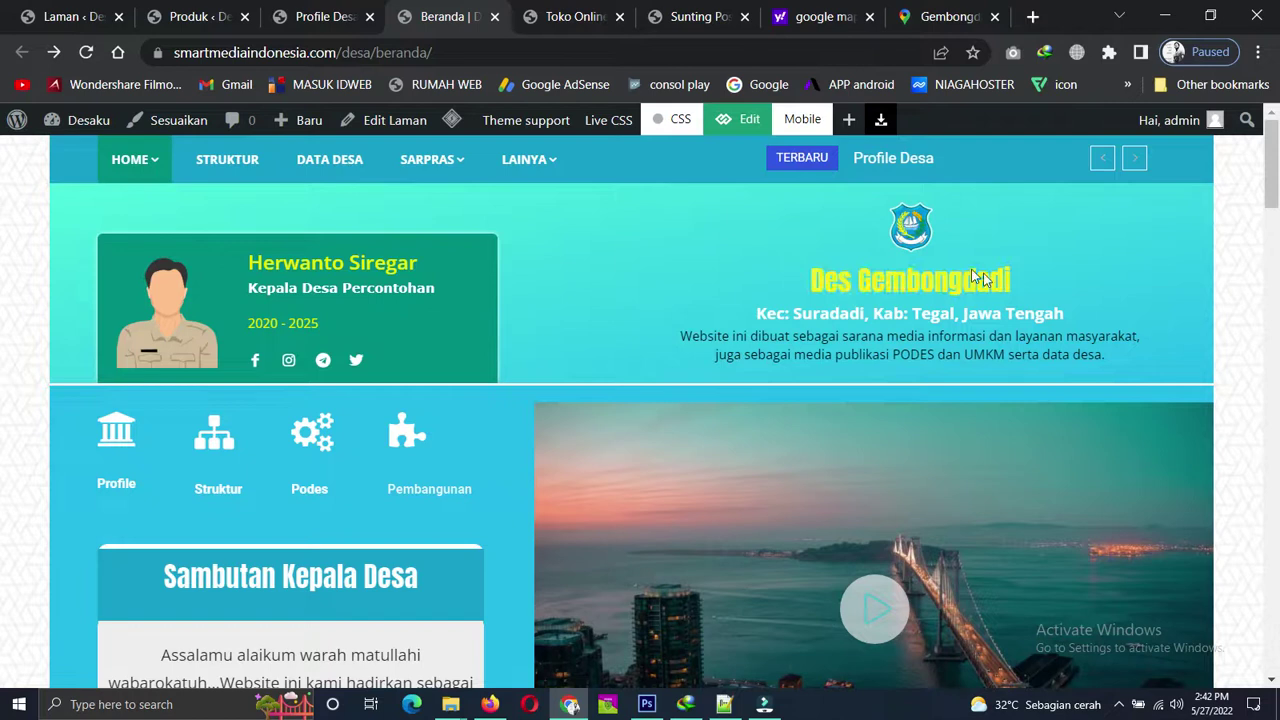
pyautogui.scroll(-7, 520, 284)
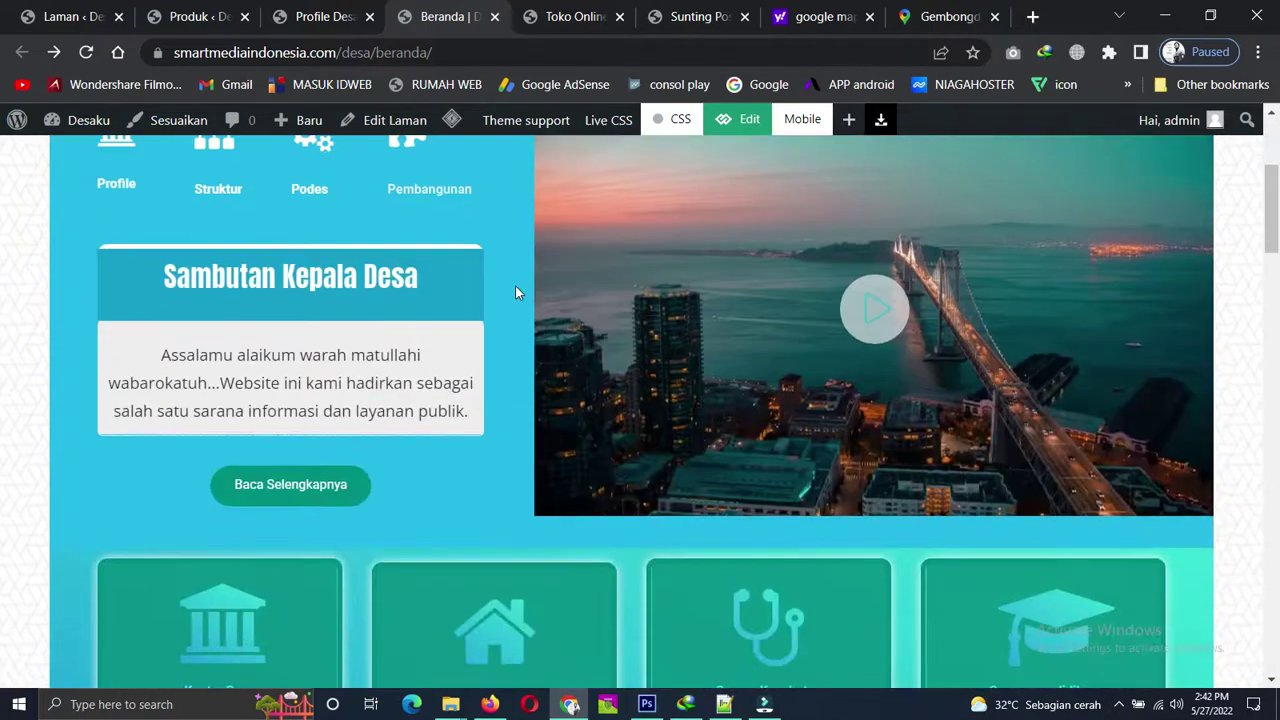
pyautogui.scroll(-10, 514, 290)
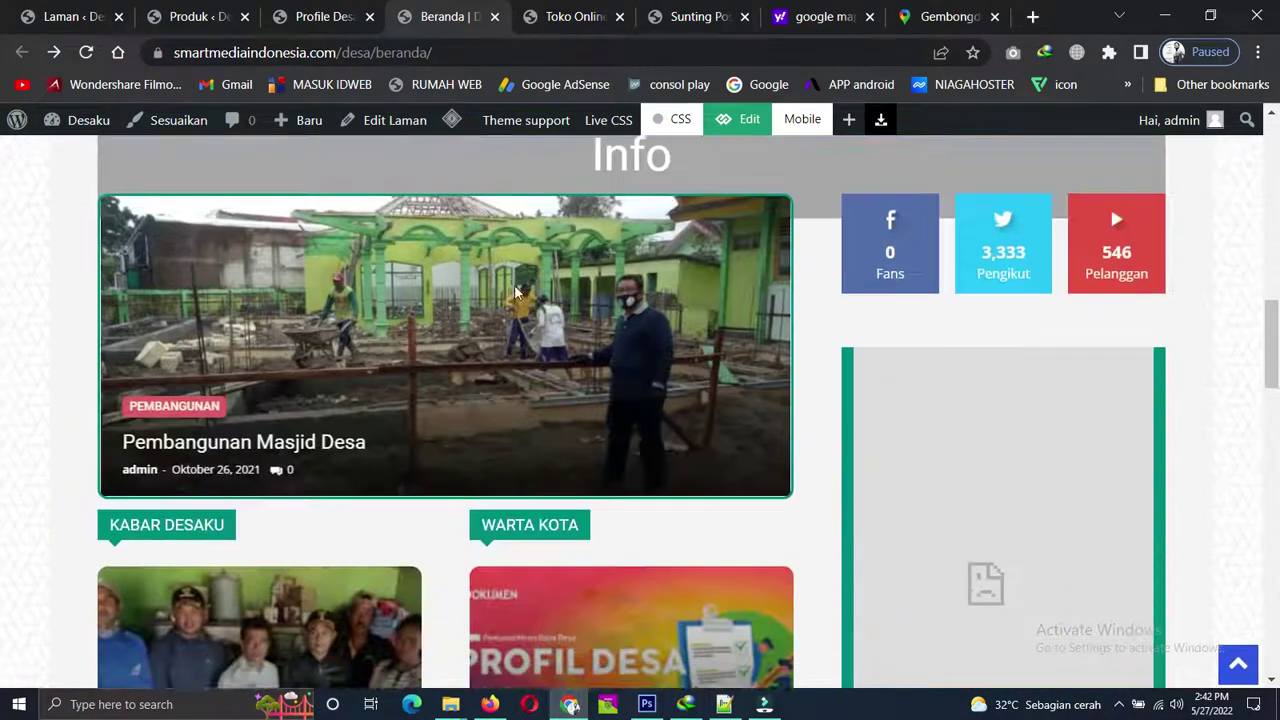
pyautogui.scroll(-2, 515, 293)
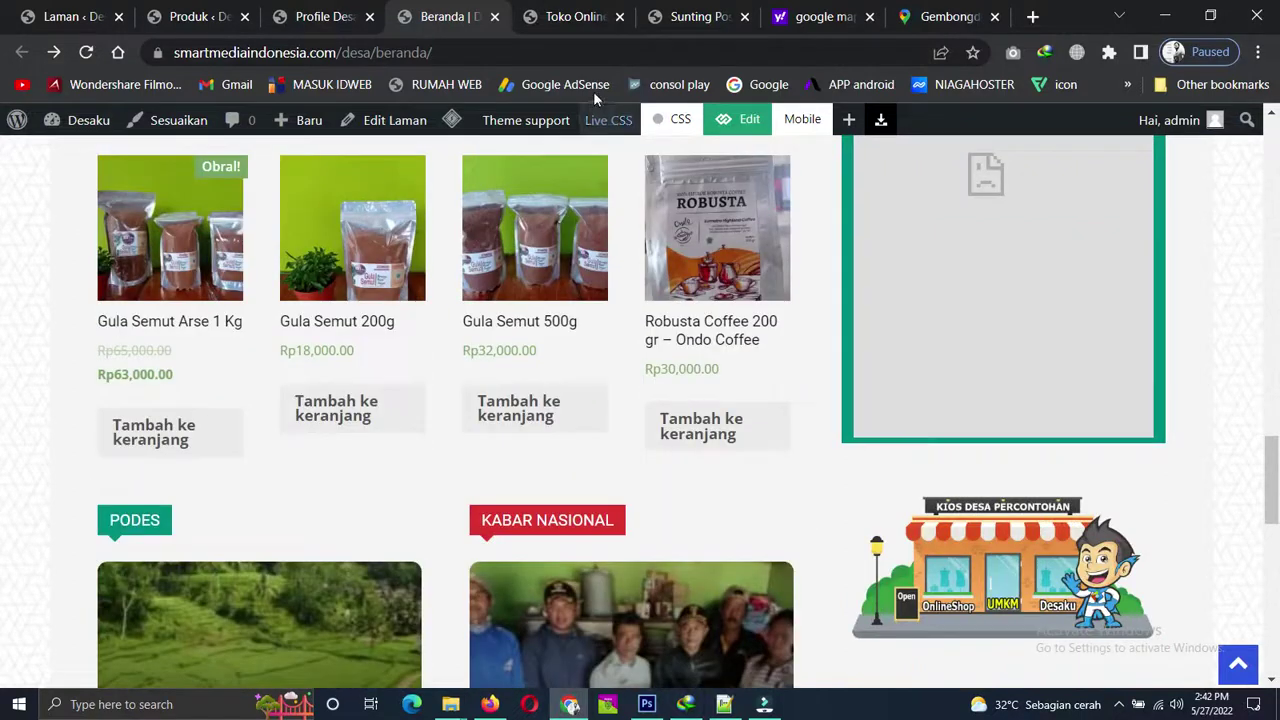
# Return to the Sunting Pos editor, scroll the preview to the top, and switch to phone-width preview.
pyautogui.click(690, 16)
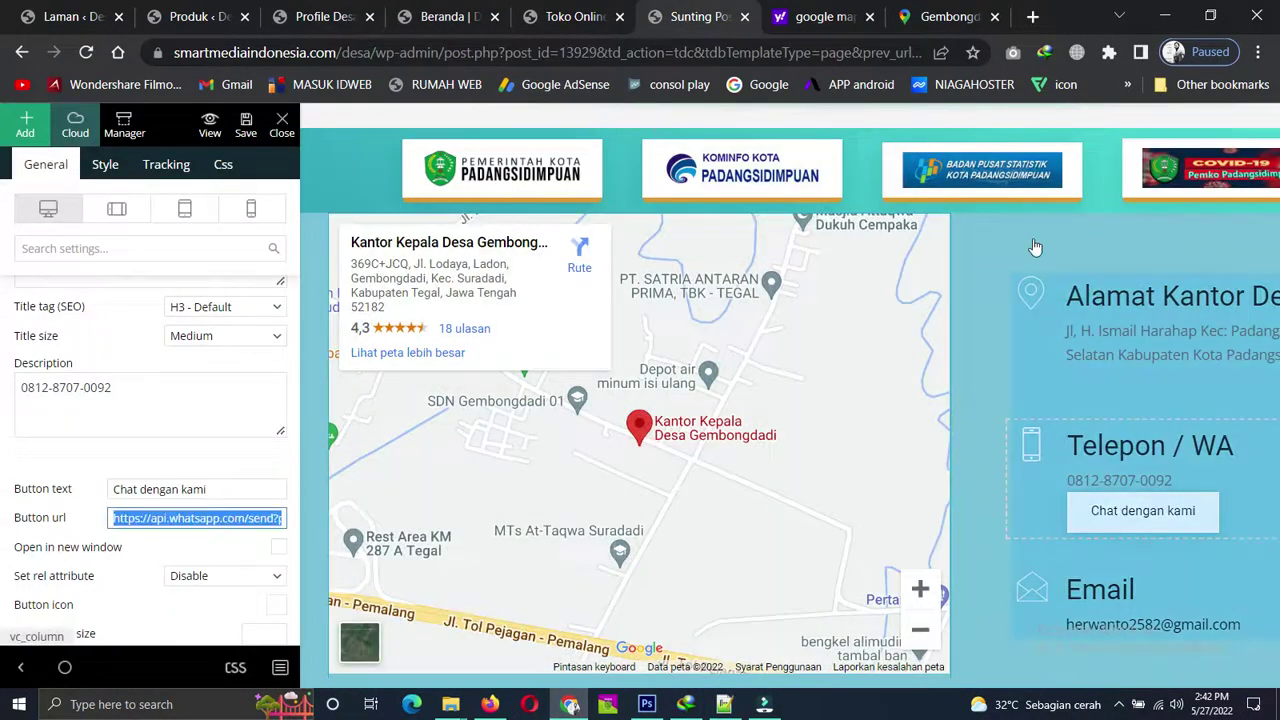
pyautogui.scroll(8, 816, 344)
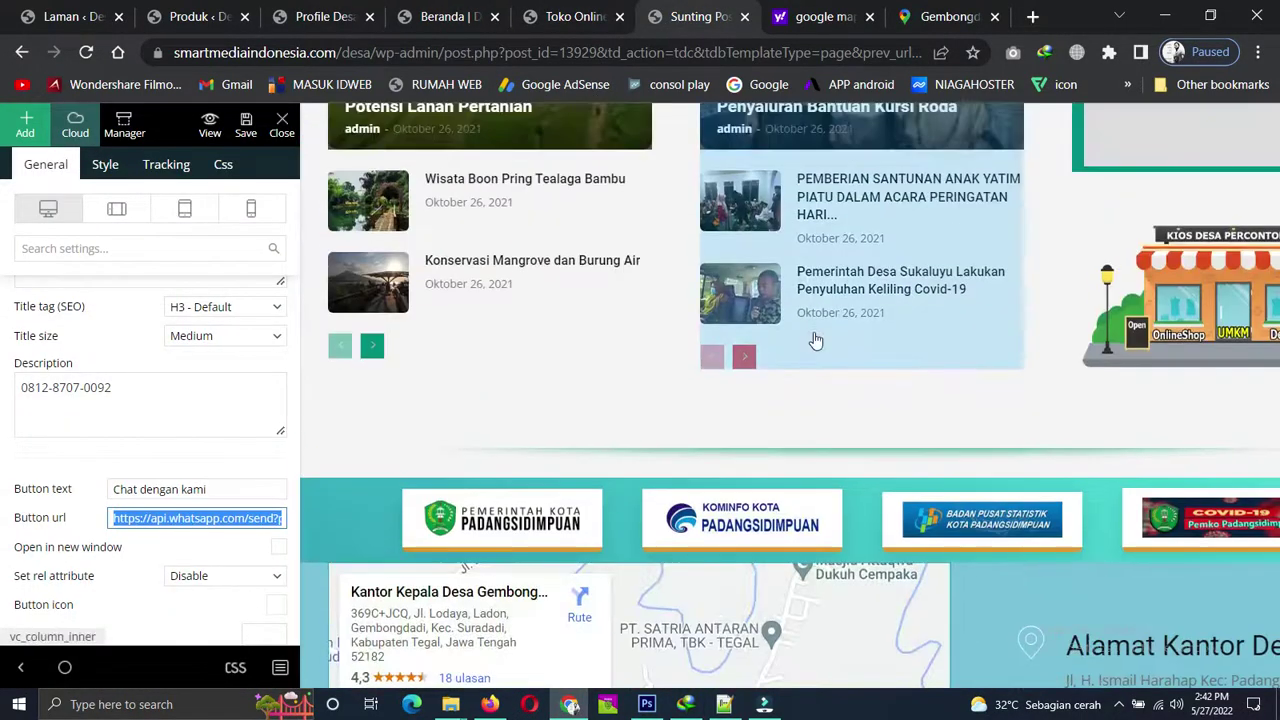
pyautogui.scroll(3, 816, 340)
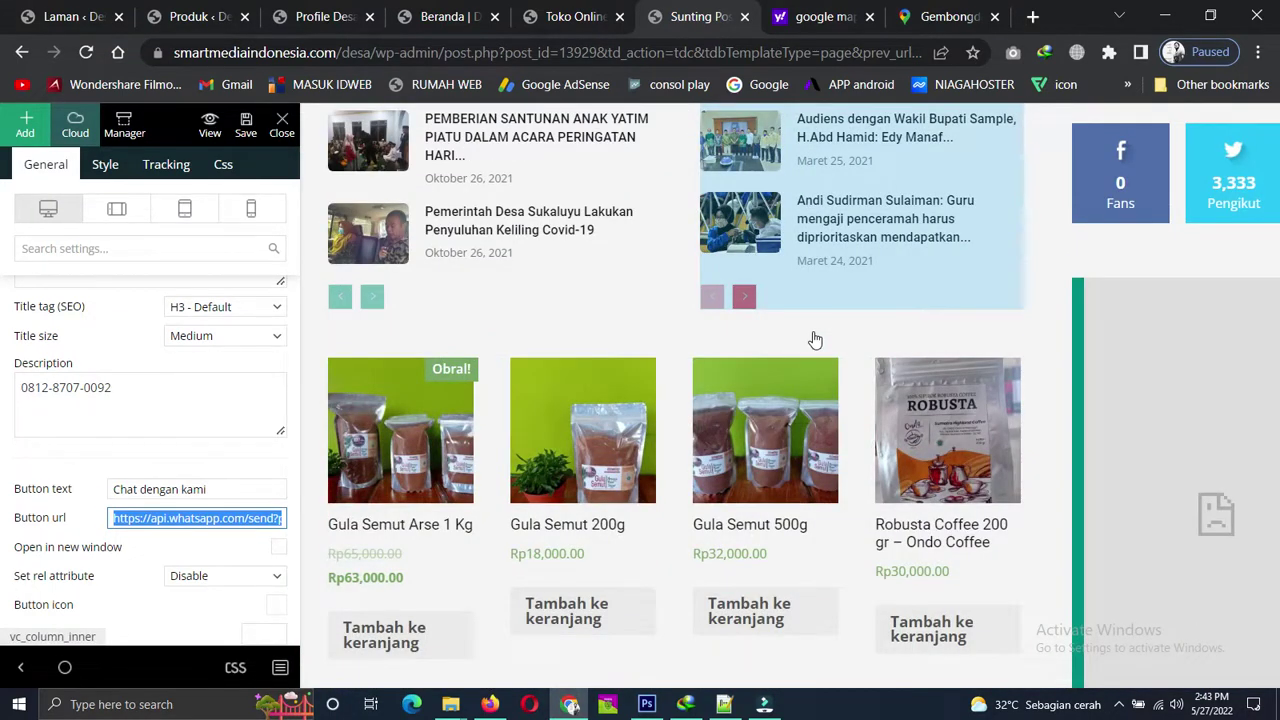
pyautogui.scroll(6, 816, 340)
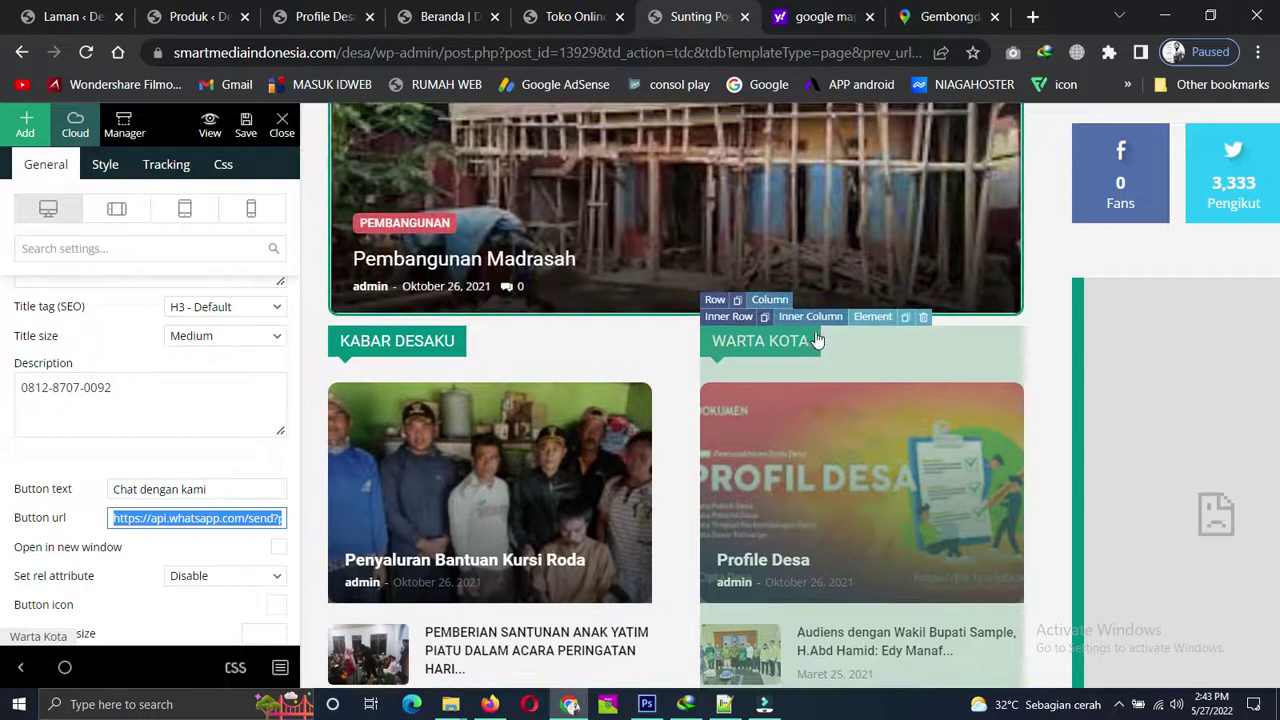
pyautogui.scroll(10, 816, 340)
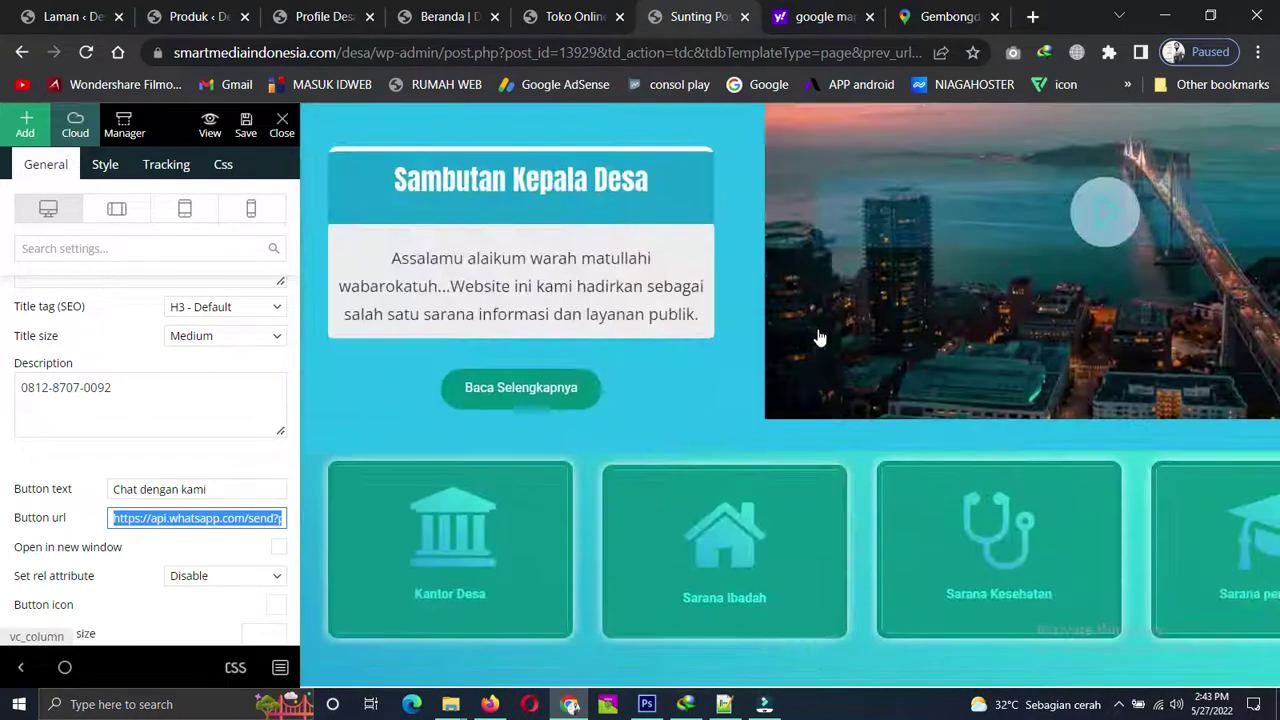
pyautogui.scroll(8, 818, 338)
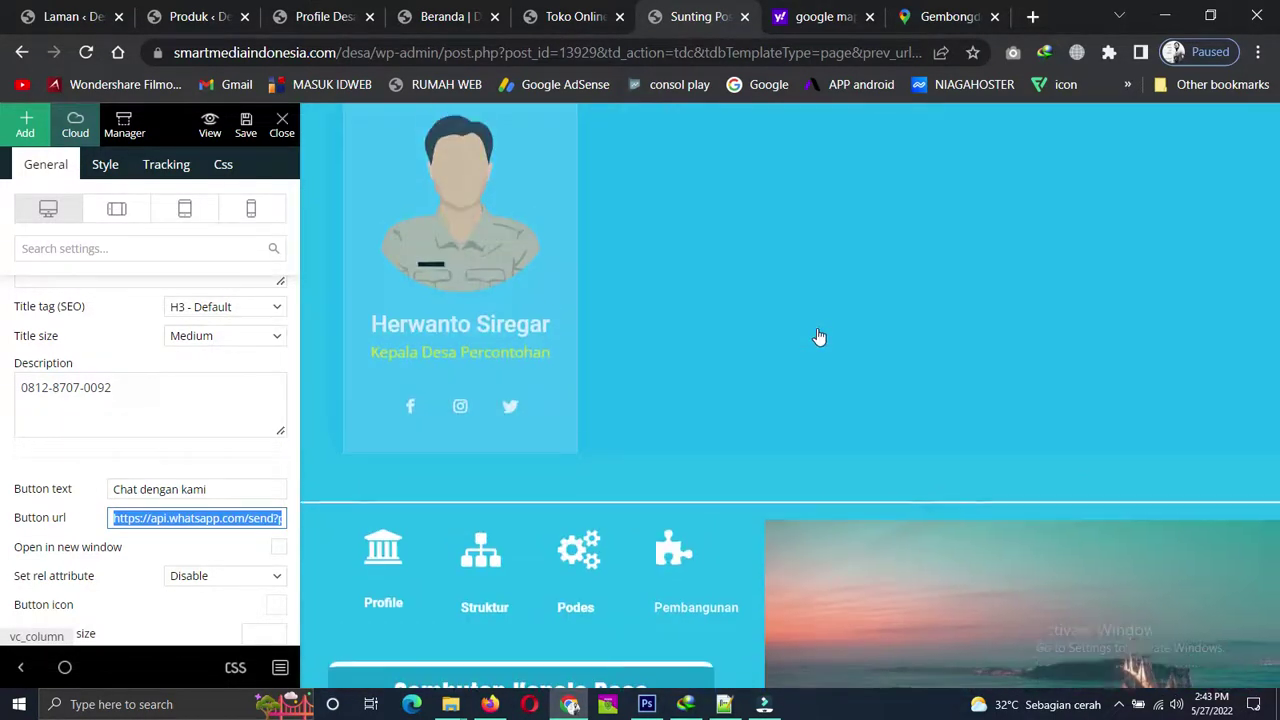
pyautogui.scroll(4, 818, 338)
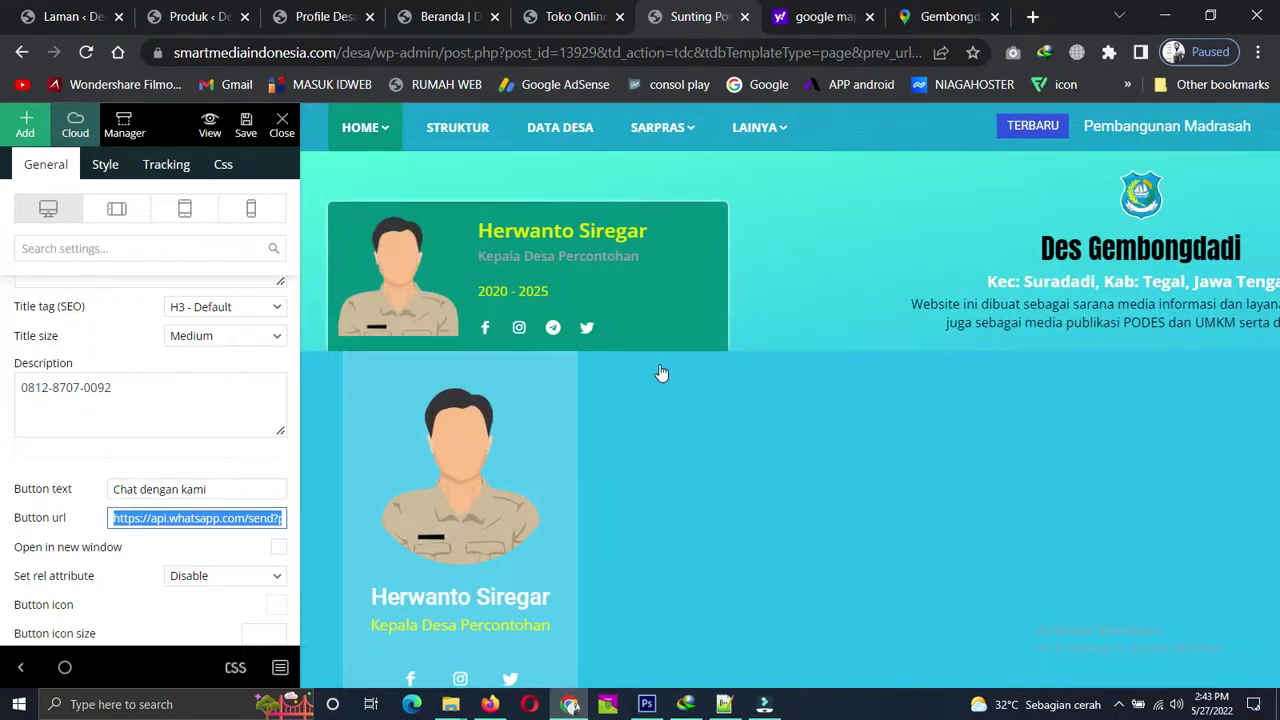
pyautogui.click(251, 208)
# Scroll the phone-width preview past the Des Gembongdadi header, village head card, Sambutan Kepala Desa and video.
pyautogui.scroll(-10, 829, 423)
pyautogui.scroll(10, 829, 423)
pyautogui.scroll(10, 834, 423)
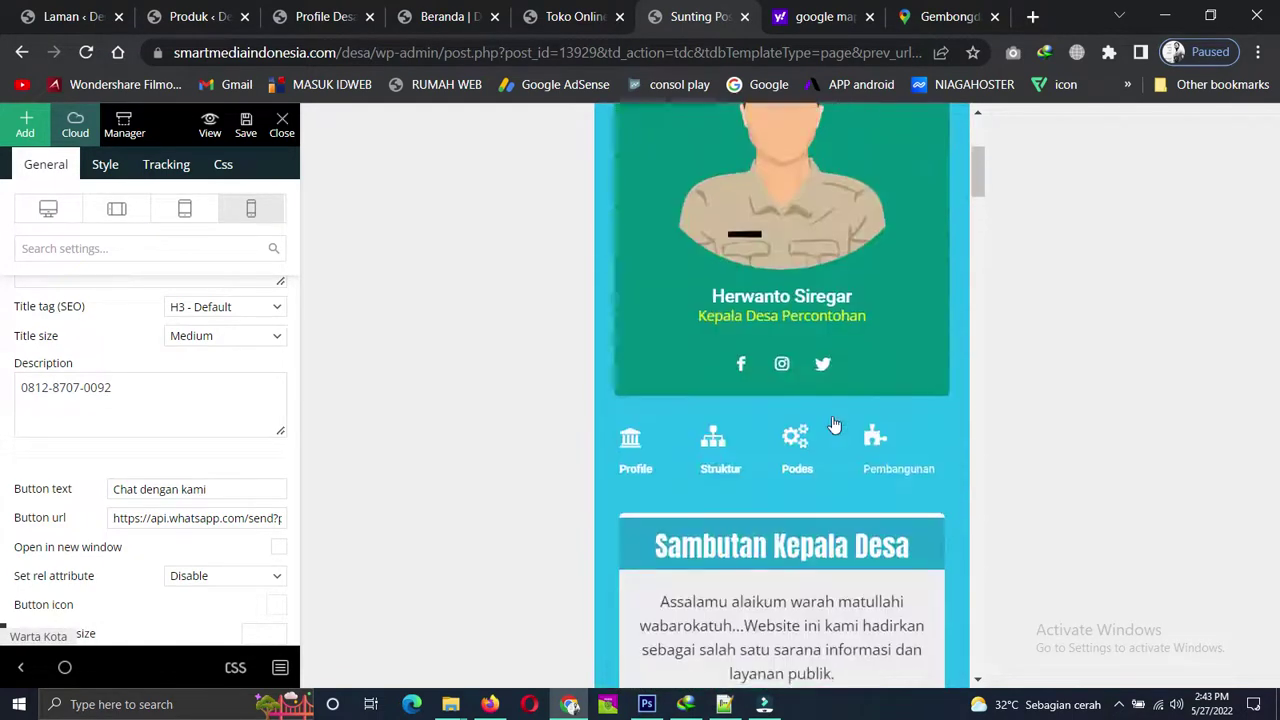
pyautogui.scroll(3, 834, 423)
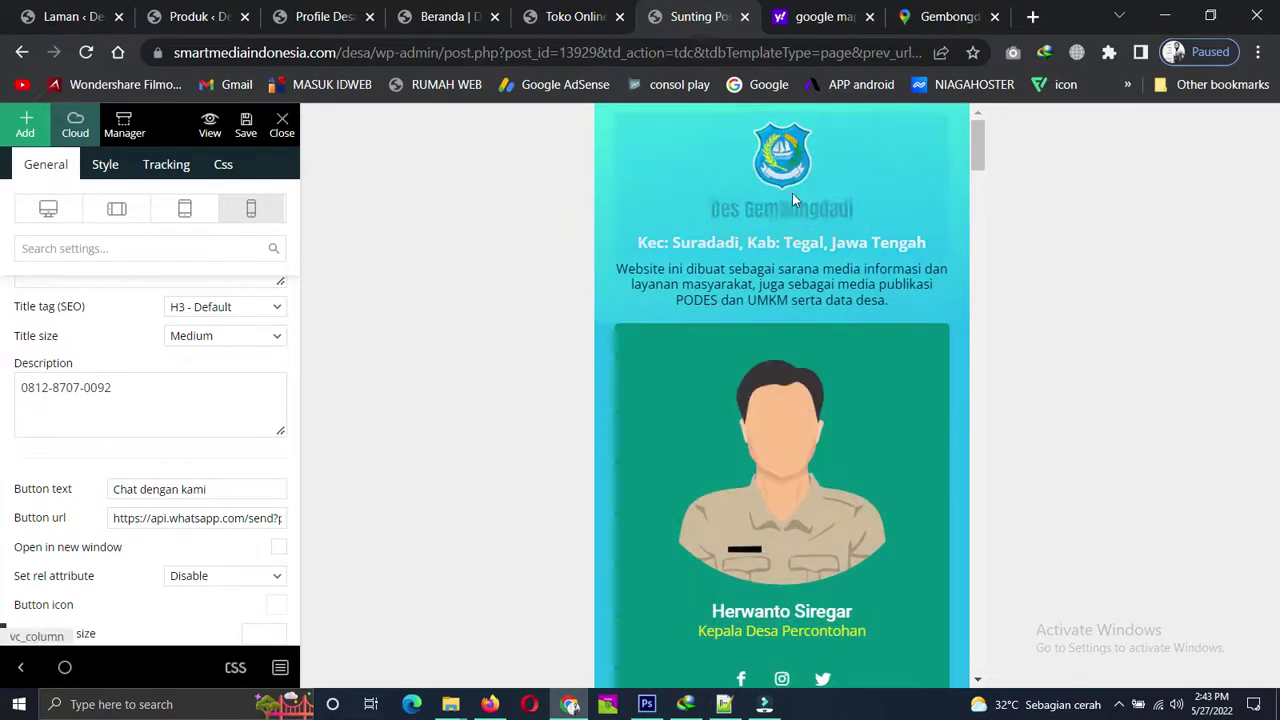
pyautogui.scroll(-2, 974, 450)
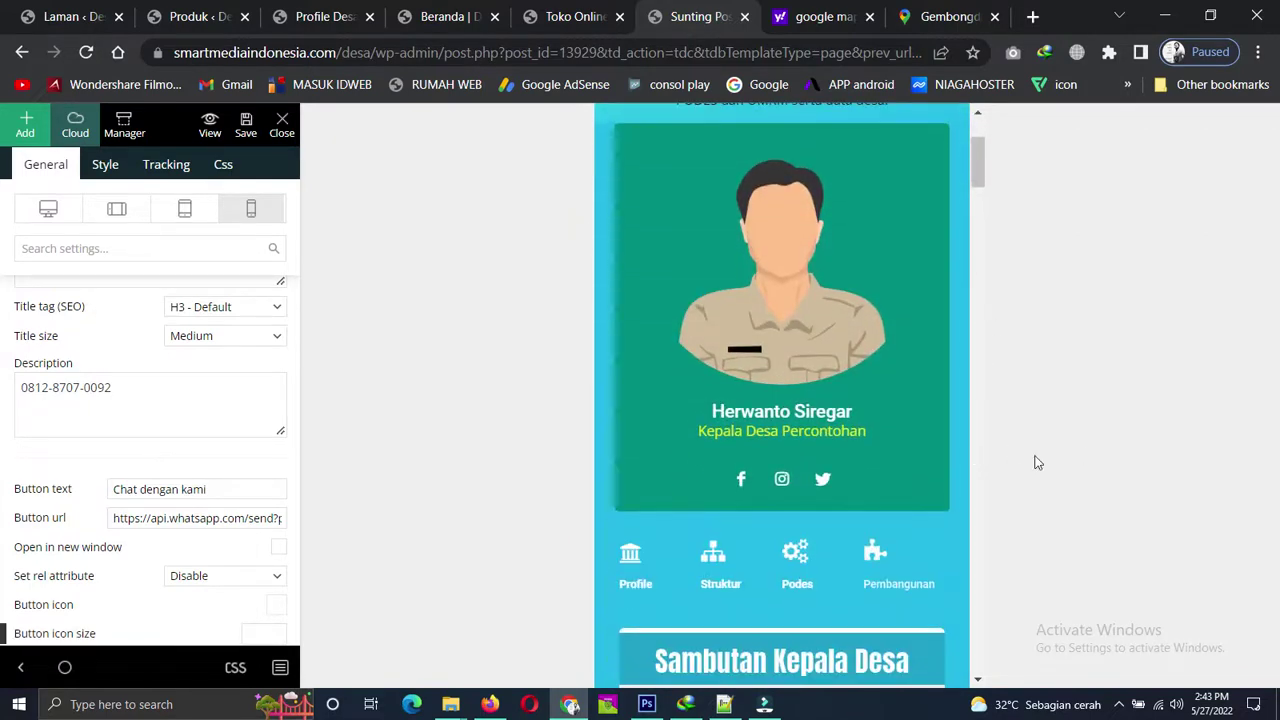
pyautogui.scroll(-3, 990, 466)
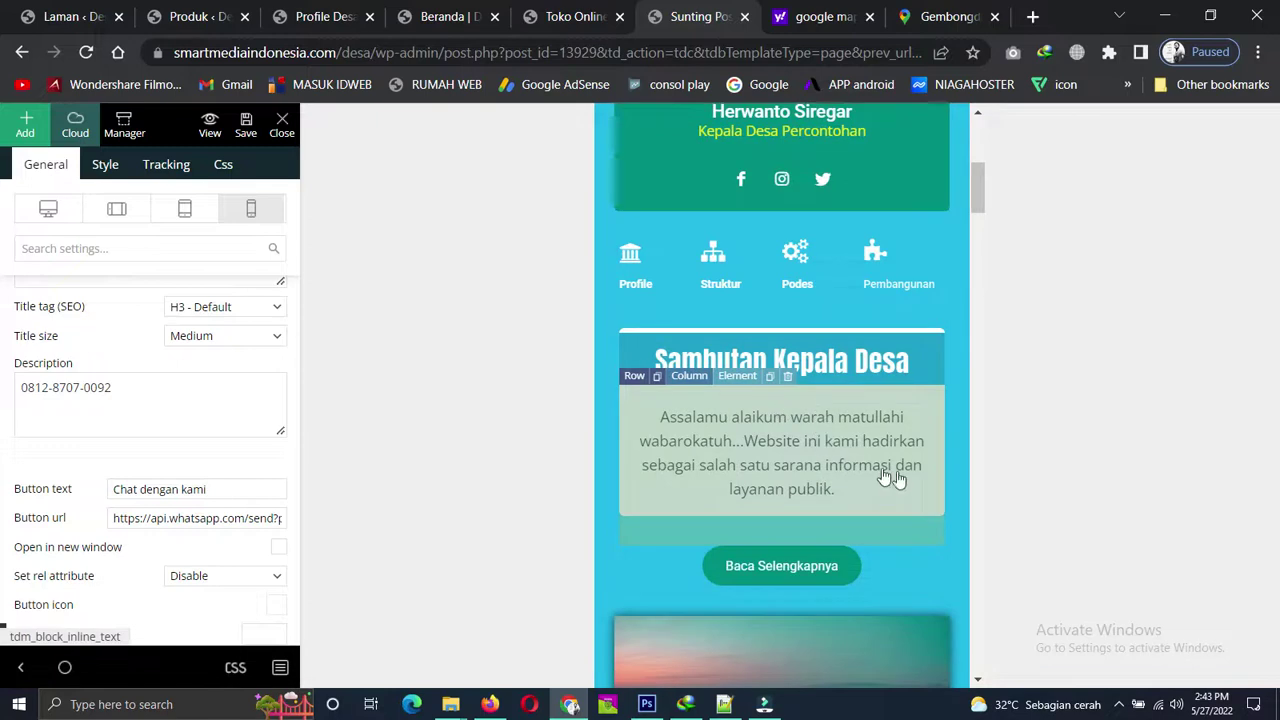
pyautogui.scroll(-3, 885, 478)
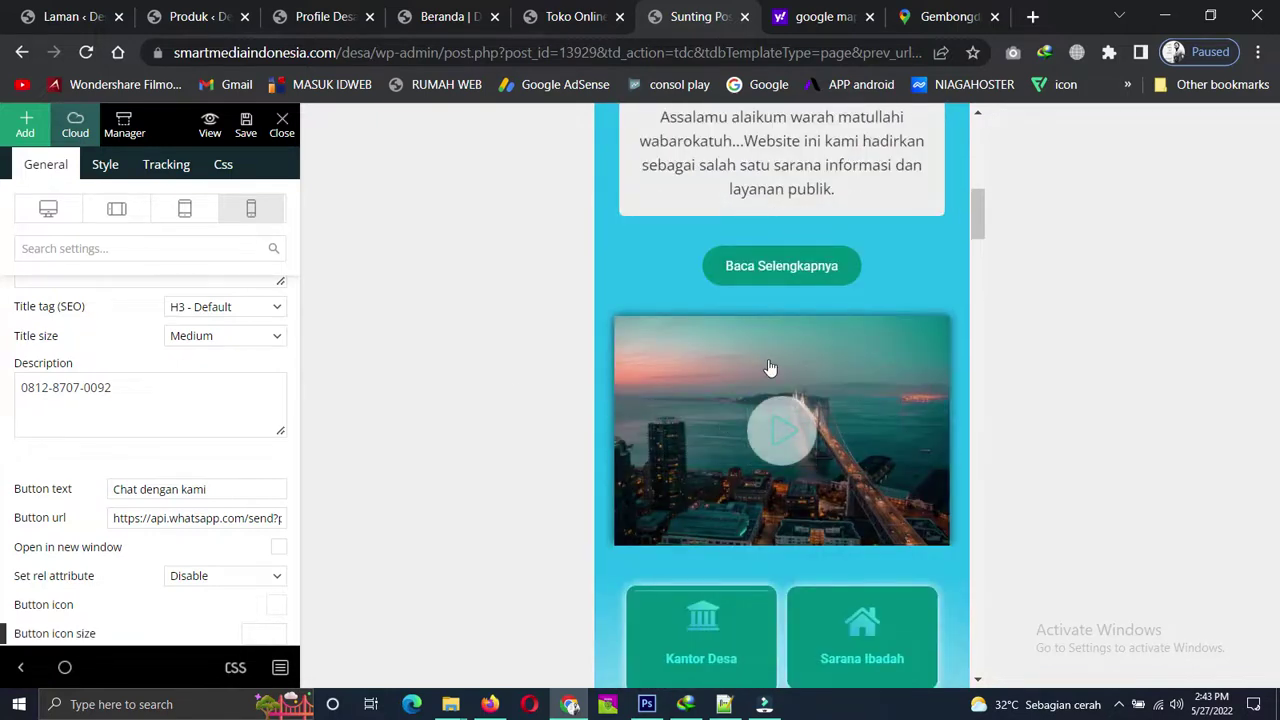
pyautogui.scroll(8, 770, 368)
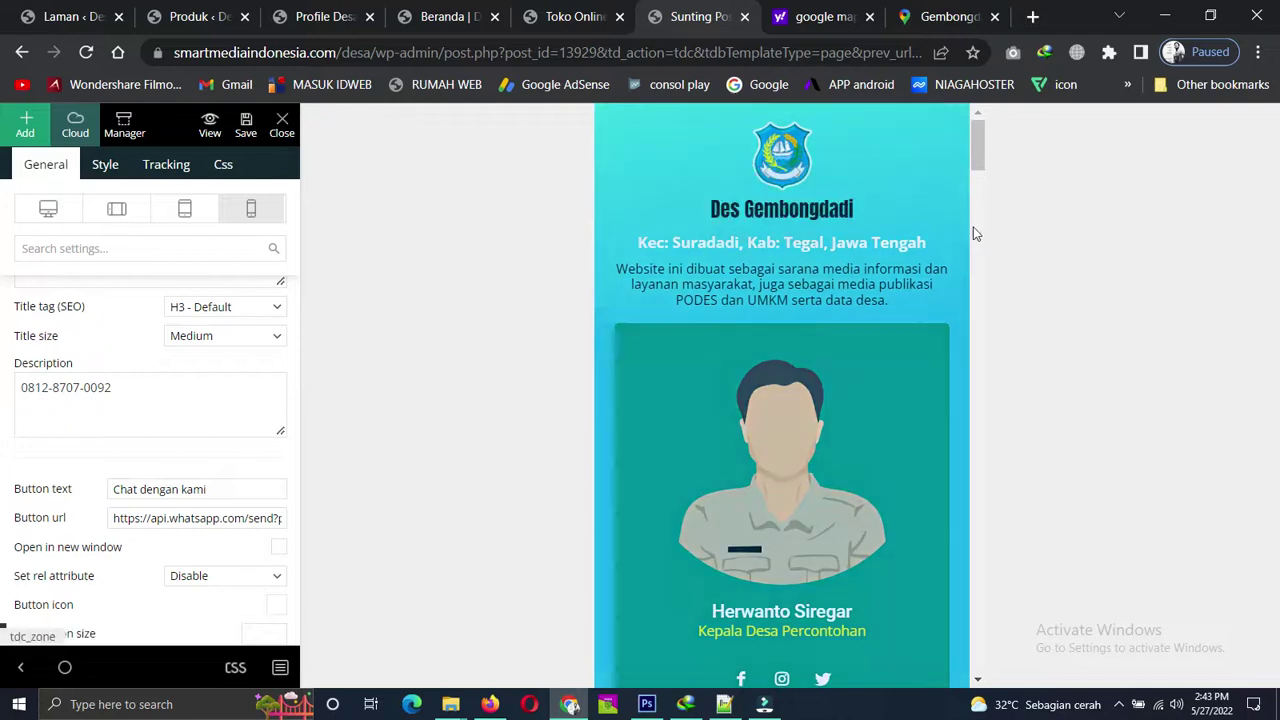
pyautogui.scroll(-2, 962, 419)
pyautogui.scroll(2, 962, 419)
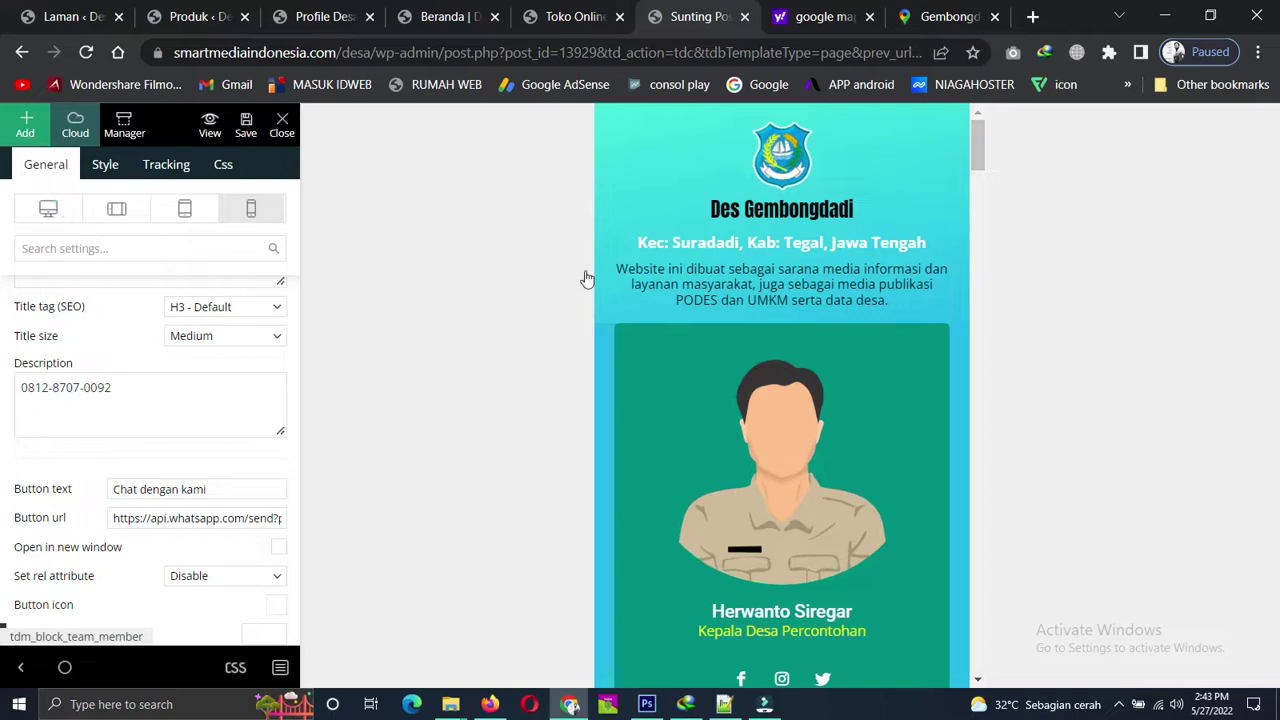
# Switch the Composer preview back to desktop width and scroll through the homepage.
pyautogui.click(1071, 319)
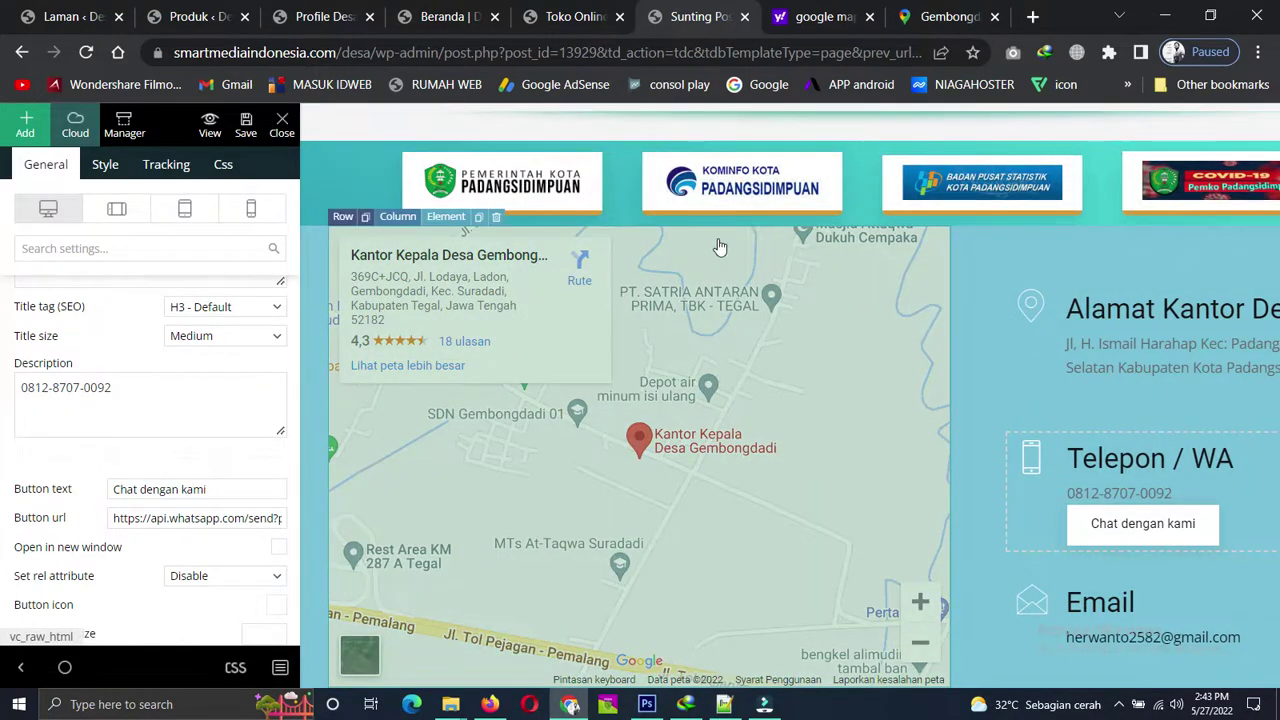
pyautogui.scroll(4, 718, 247)
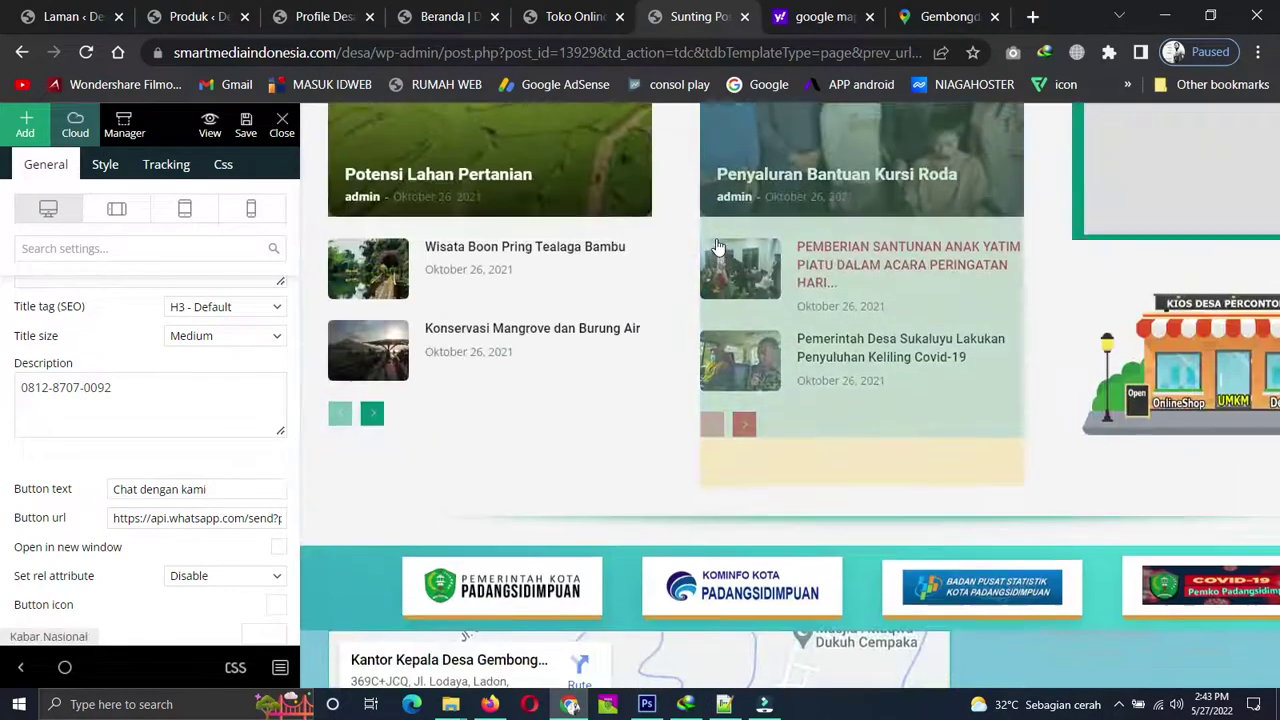
pyautogui.scroll(8, 718, 247)
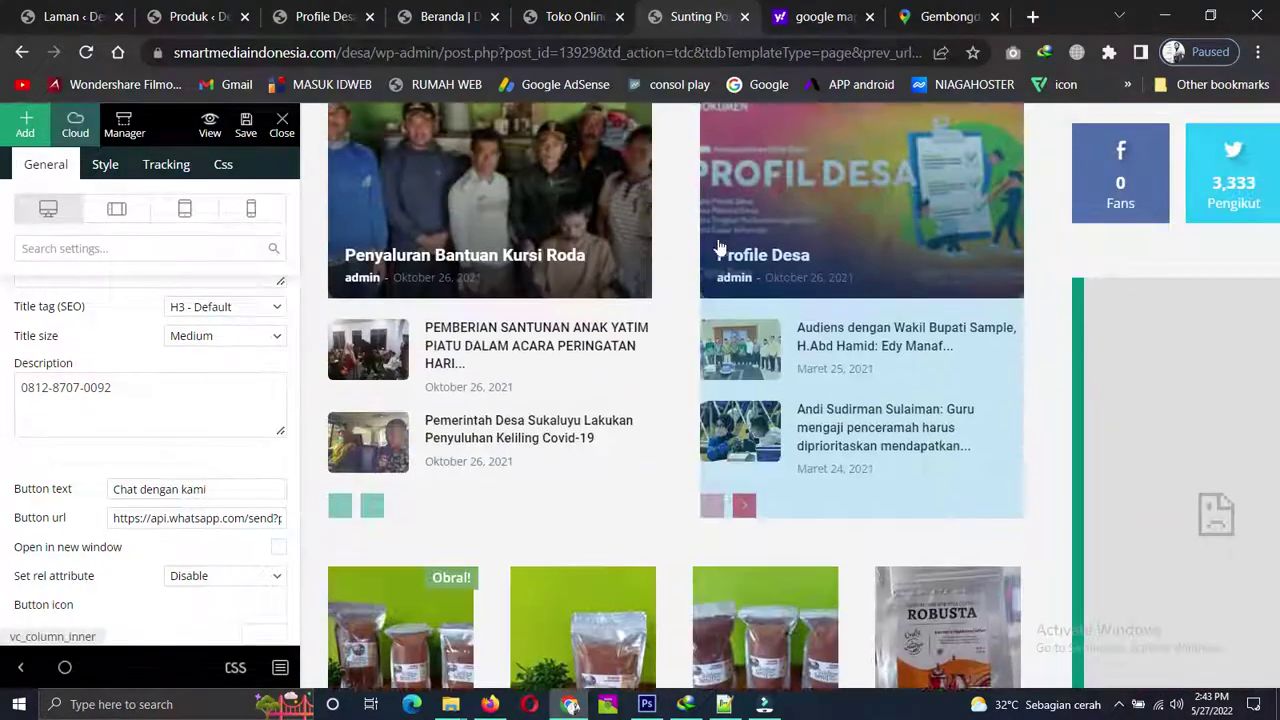
pyautogui.scroll(10, 718, 247)
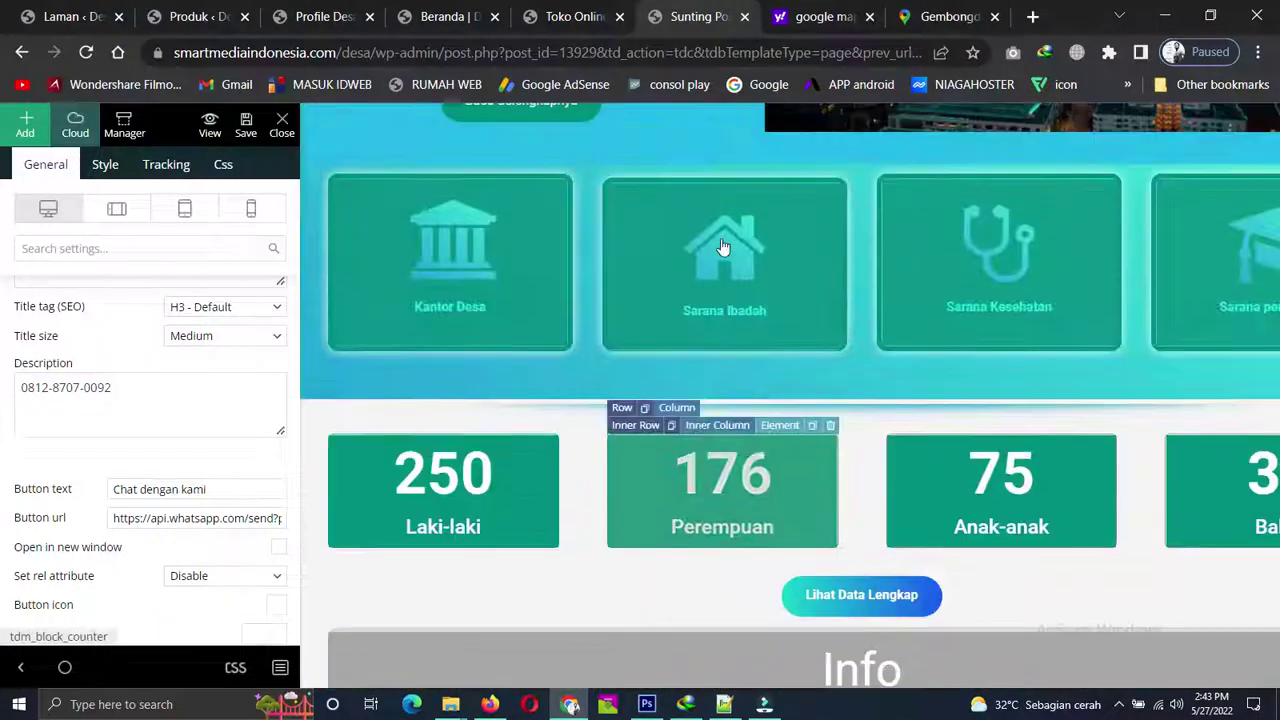
pyautogui.scroll(10, 724, 247)
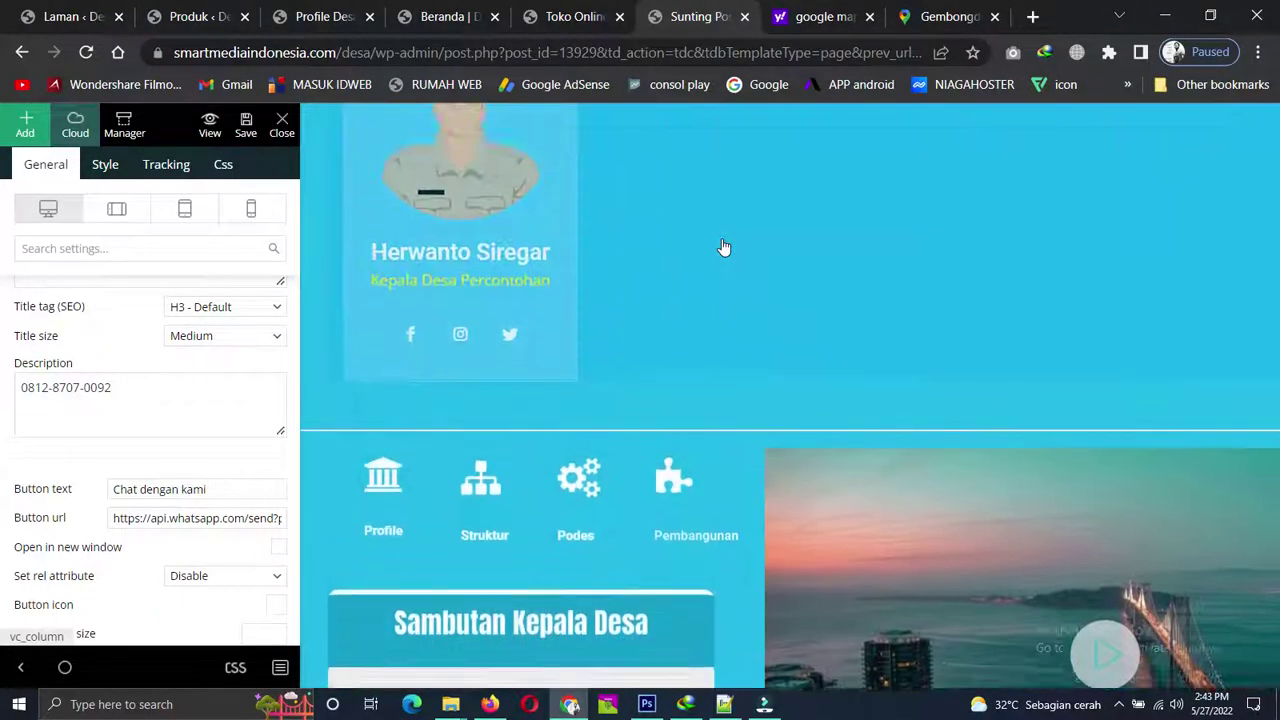
pyautogui.scroll(5, 724, 247)
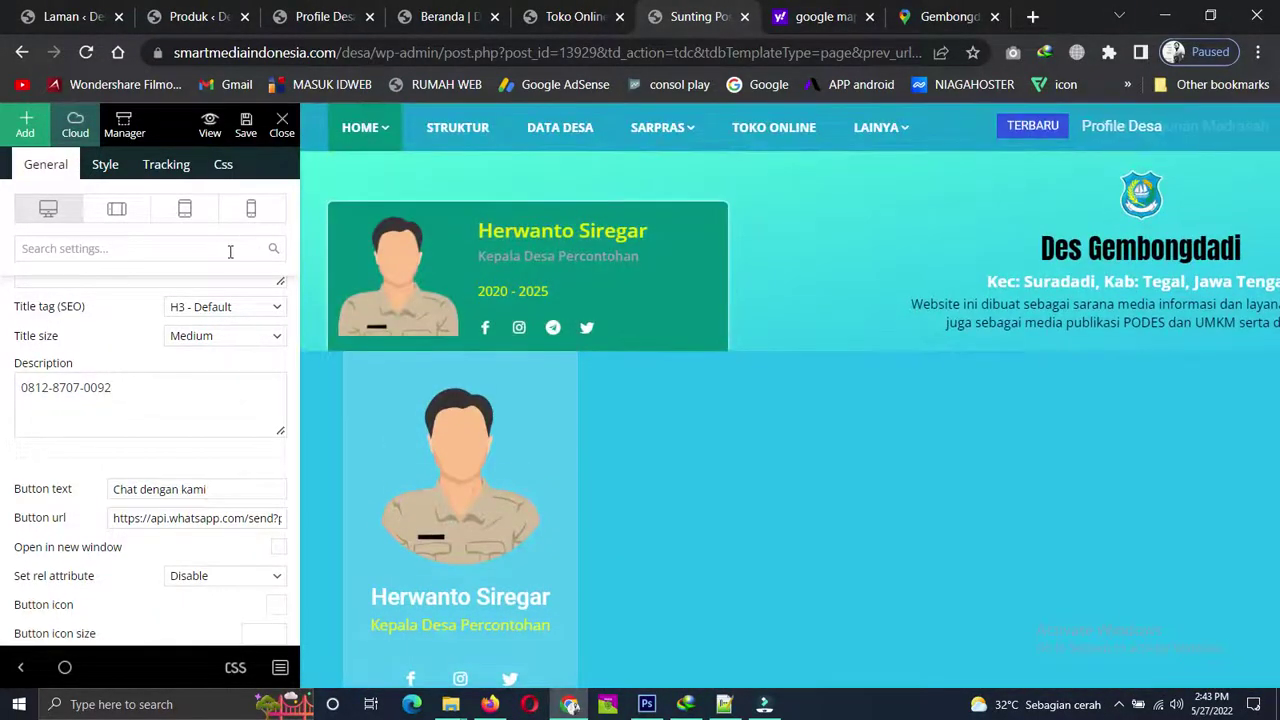
pyautogui.scroll(-4, 230, 251)
# Bring up the live Toko Online page and scroll to its UMKM desaku header.
pyautogui.click(572, 16)
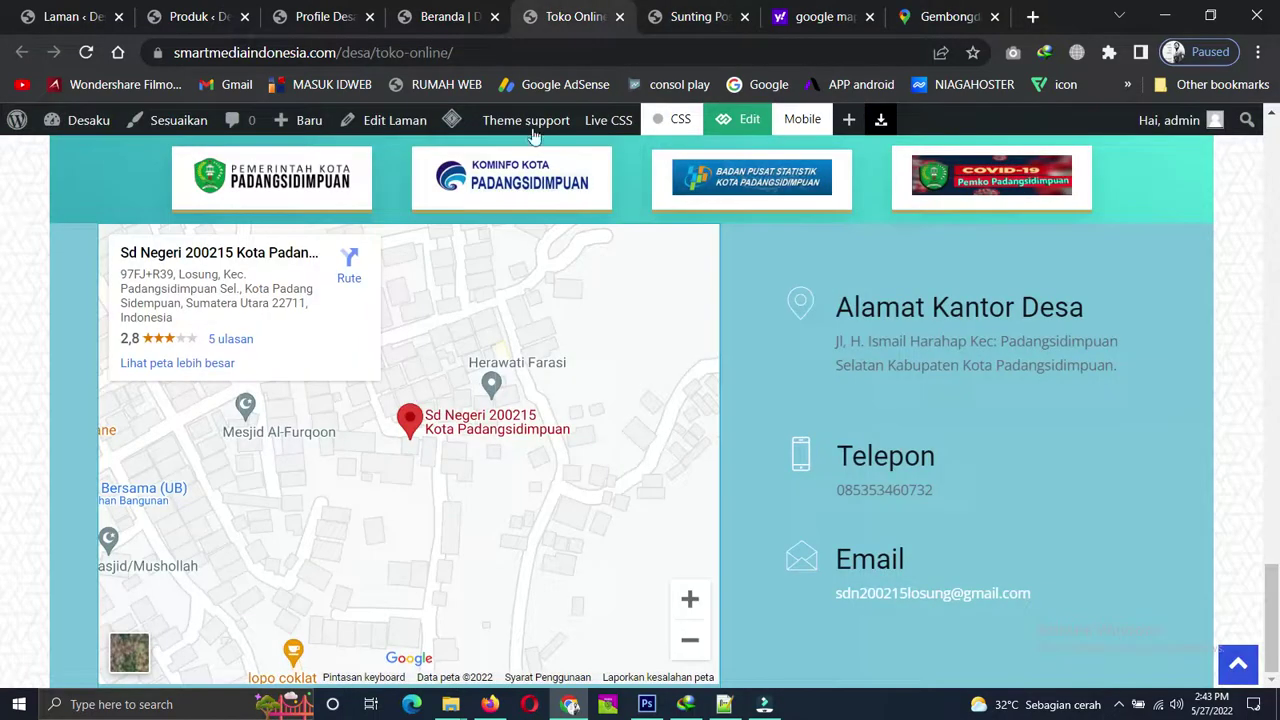
pyautogui.scroll(15, 958, 306)
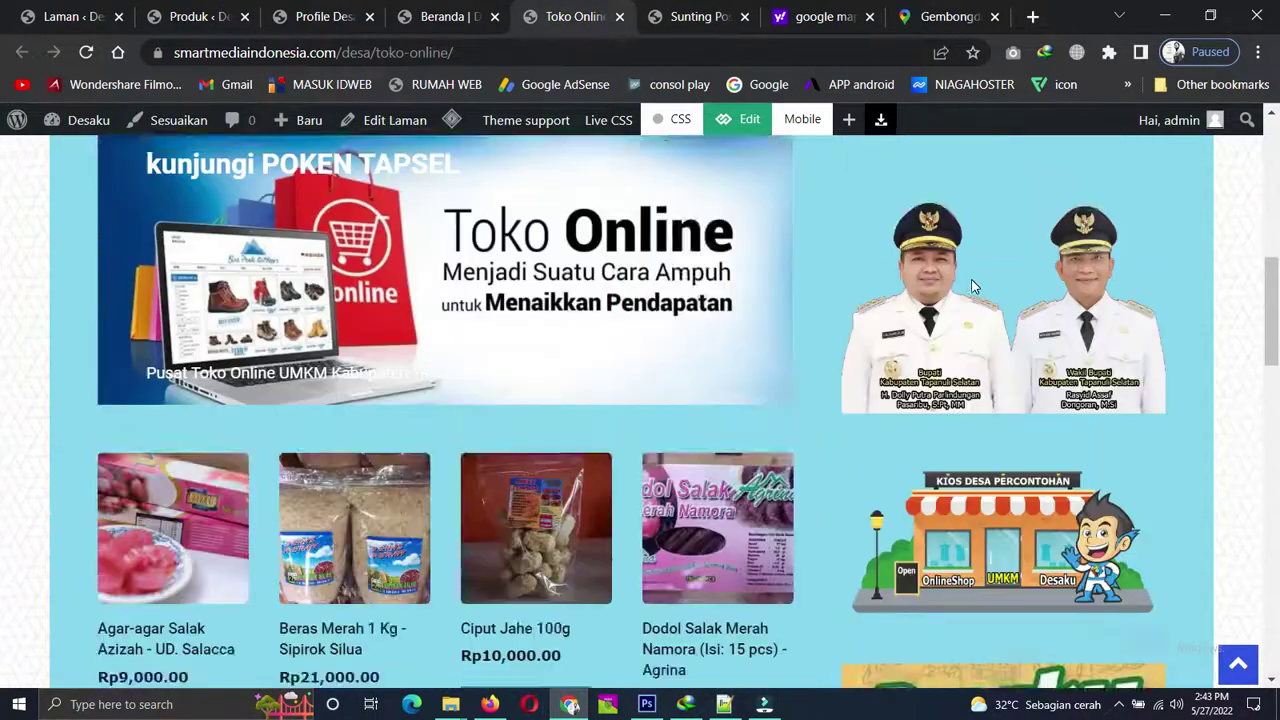
pyautogui.scroll(1, 972, 279)
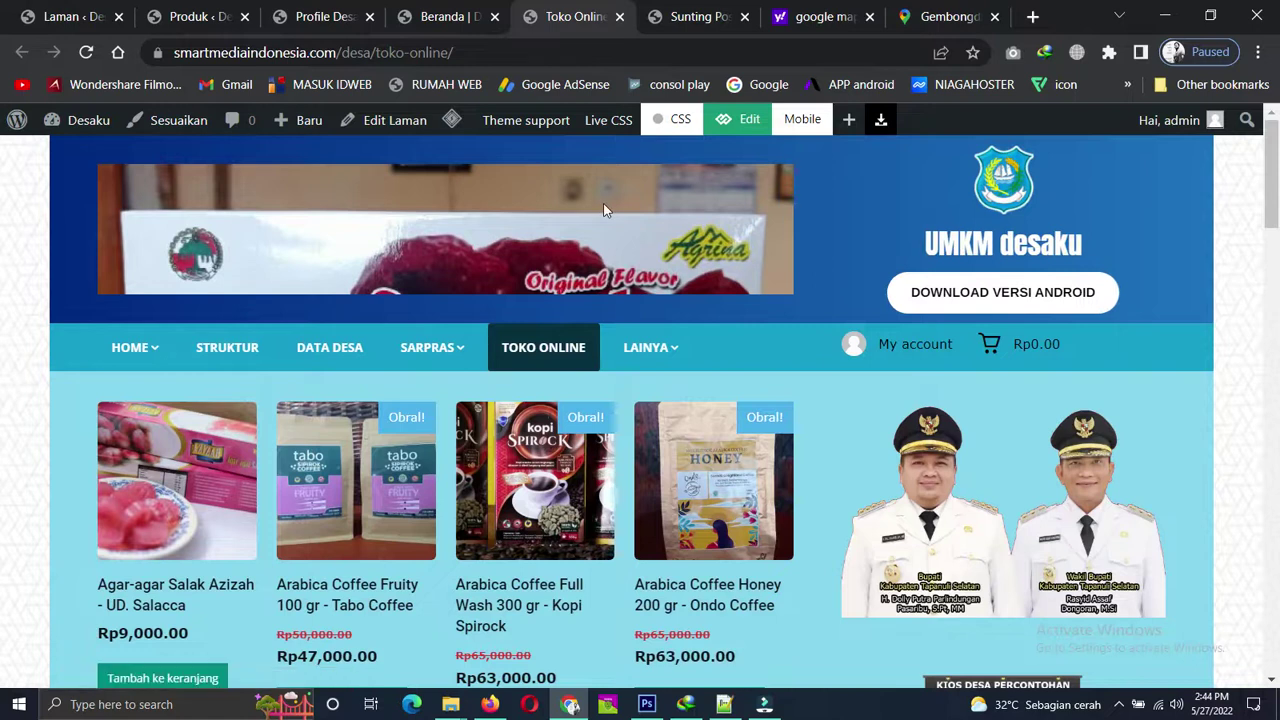